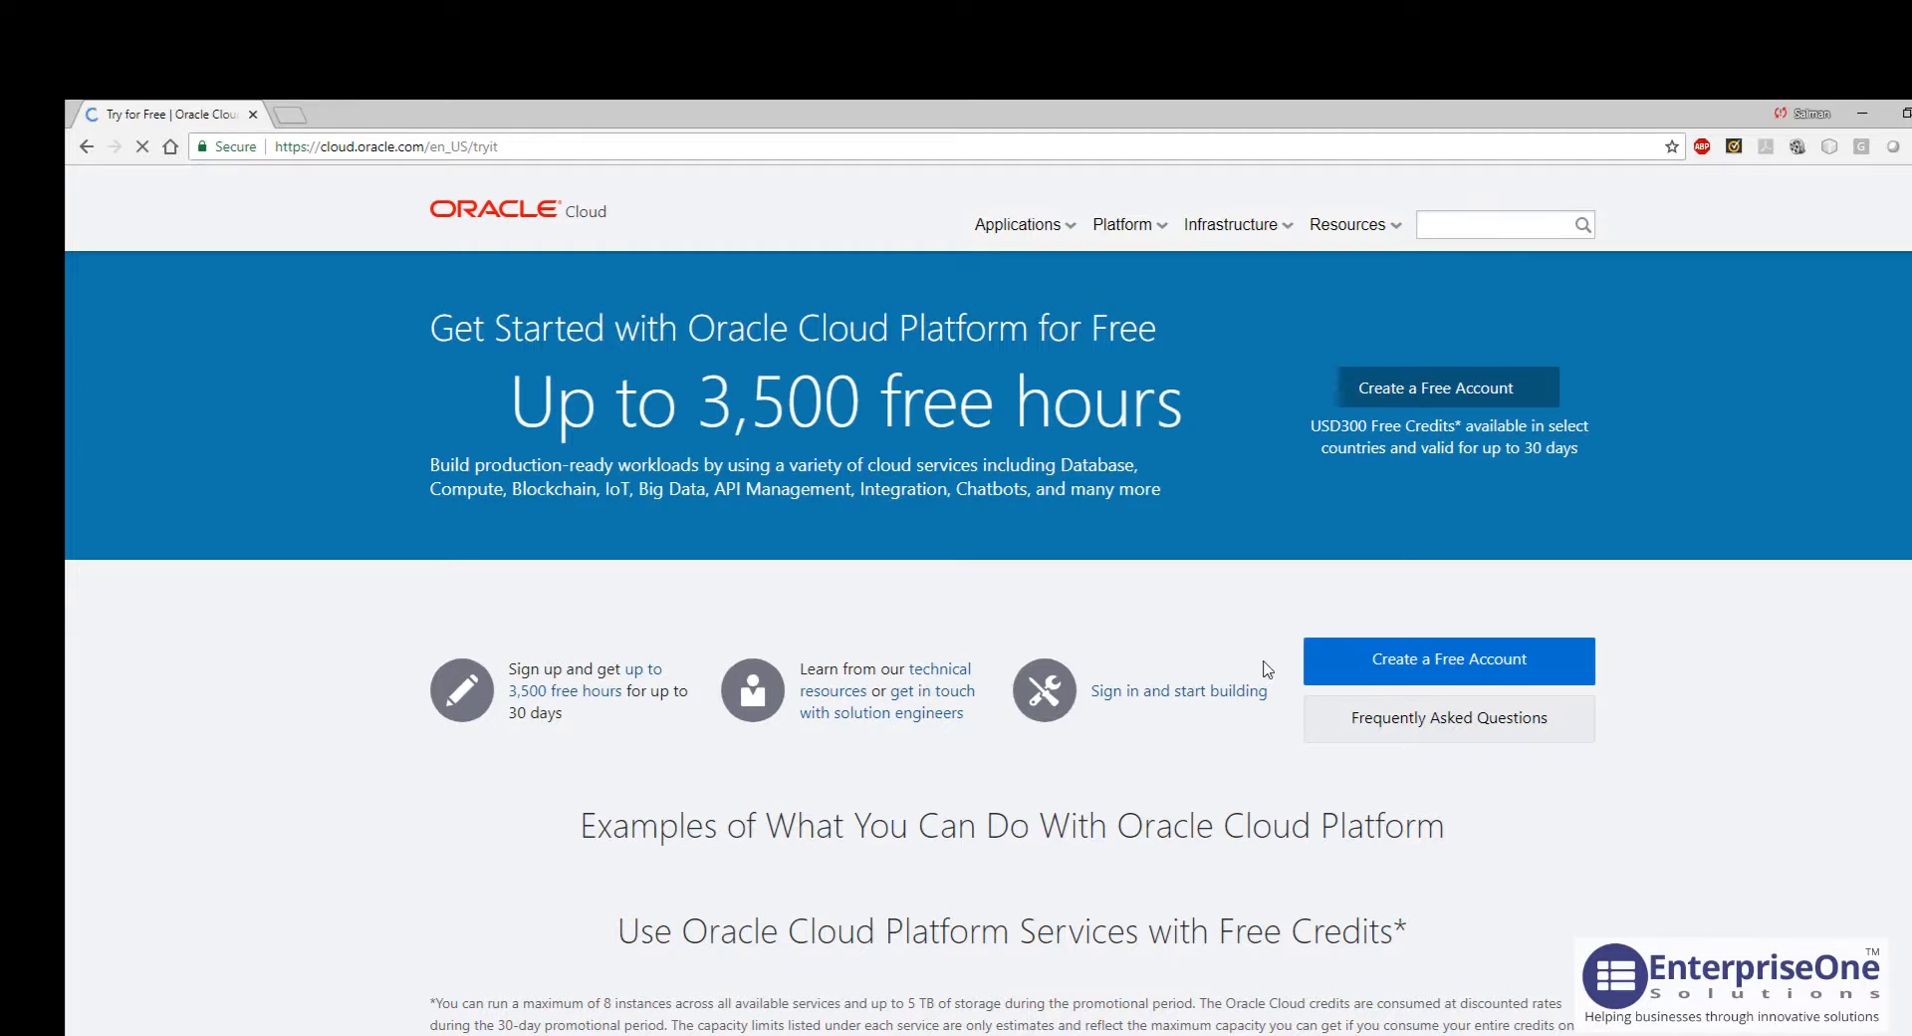
# Scroll down the Oracle Cloud free-trial page to the Create a Free Account button
pyautogui.scroll(-1, 1389, 669)
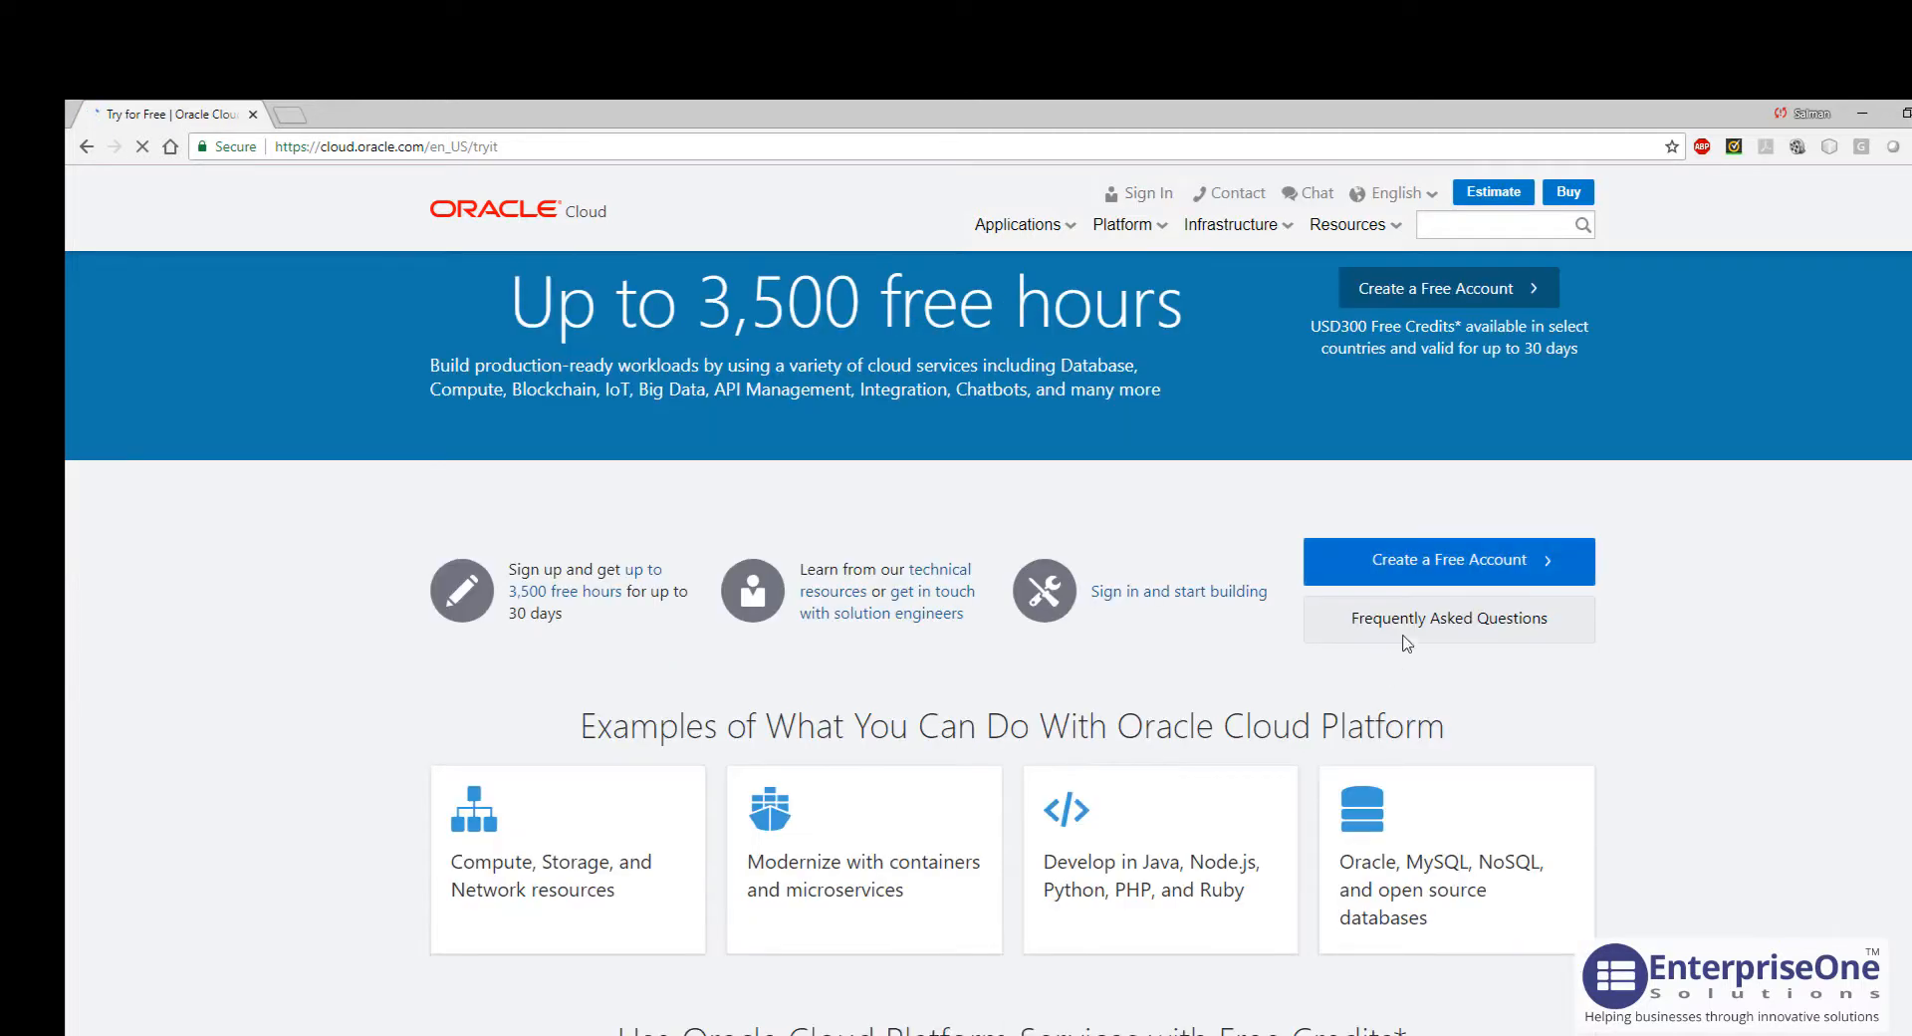
# Open the free account signup form and enter jde921 as the cloud account name
pyautogui.click(1429, 563)
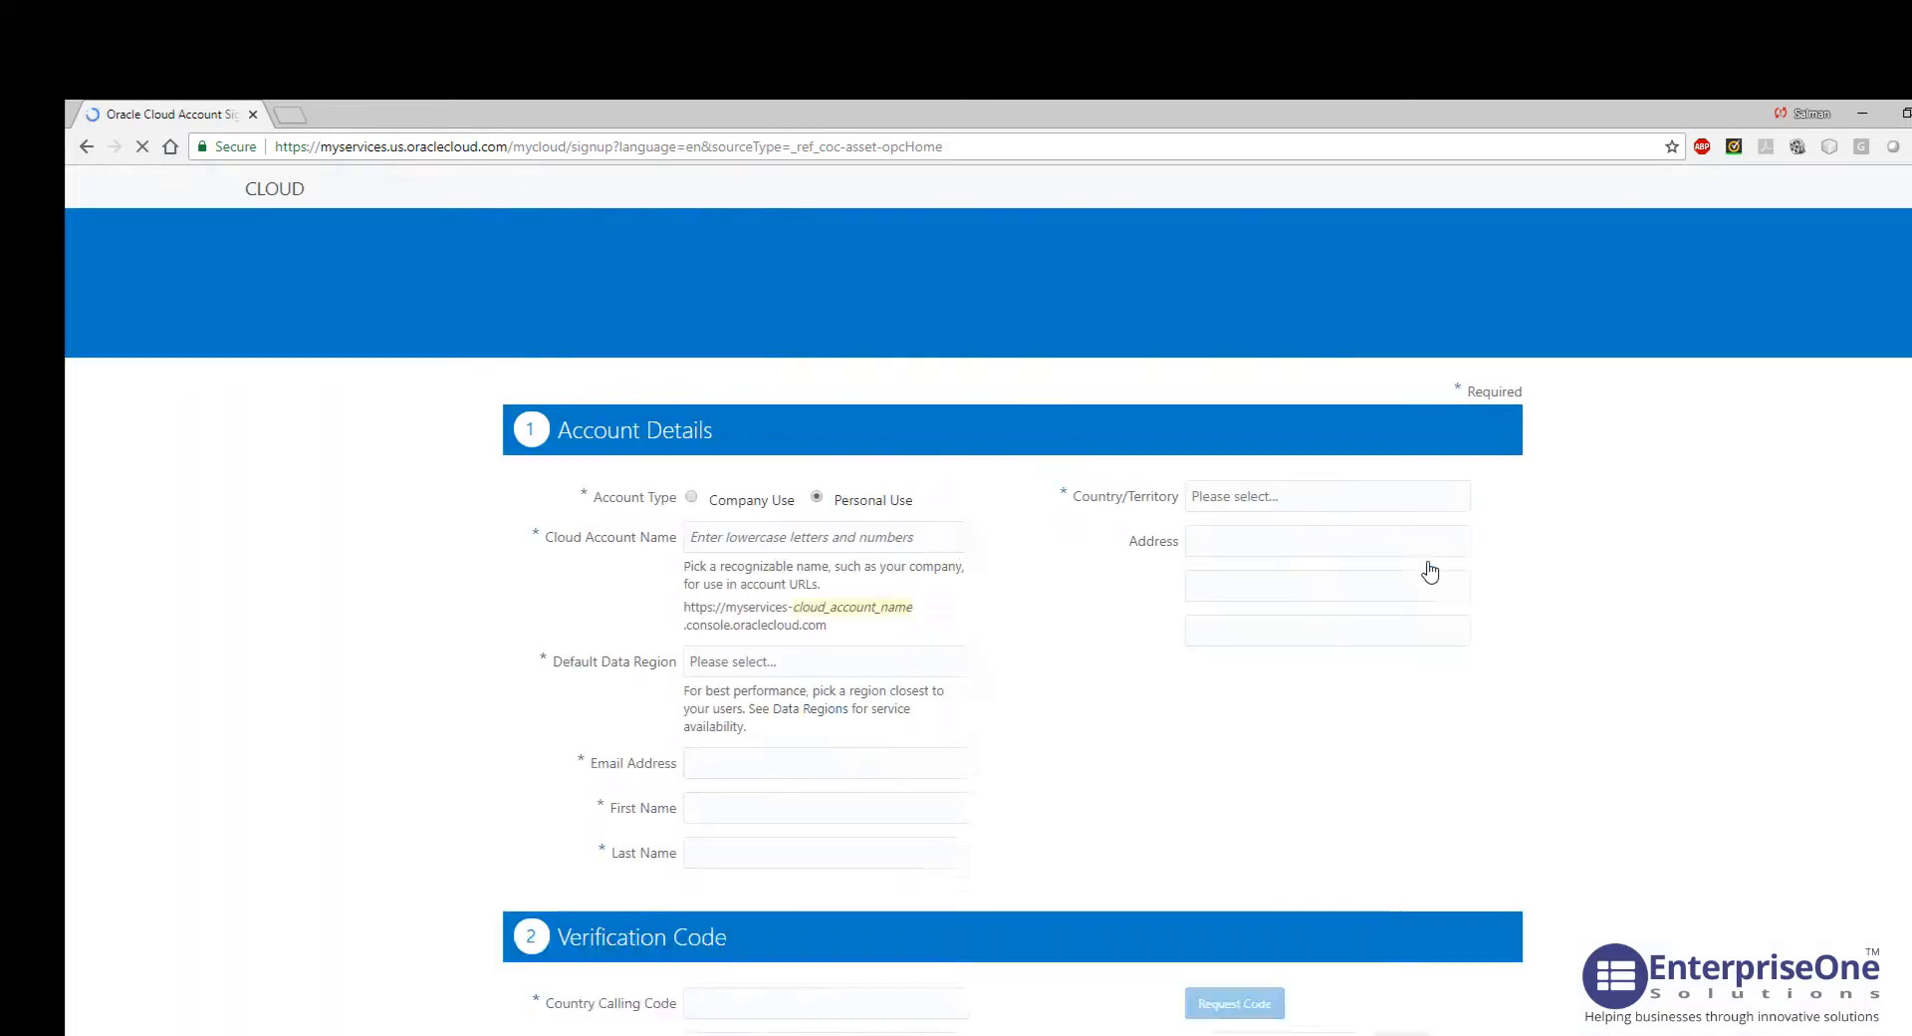
pyautogui.scroll(-1, 1367, 602)
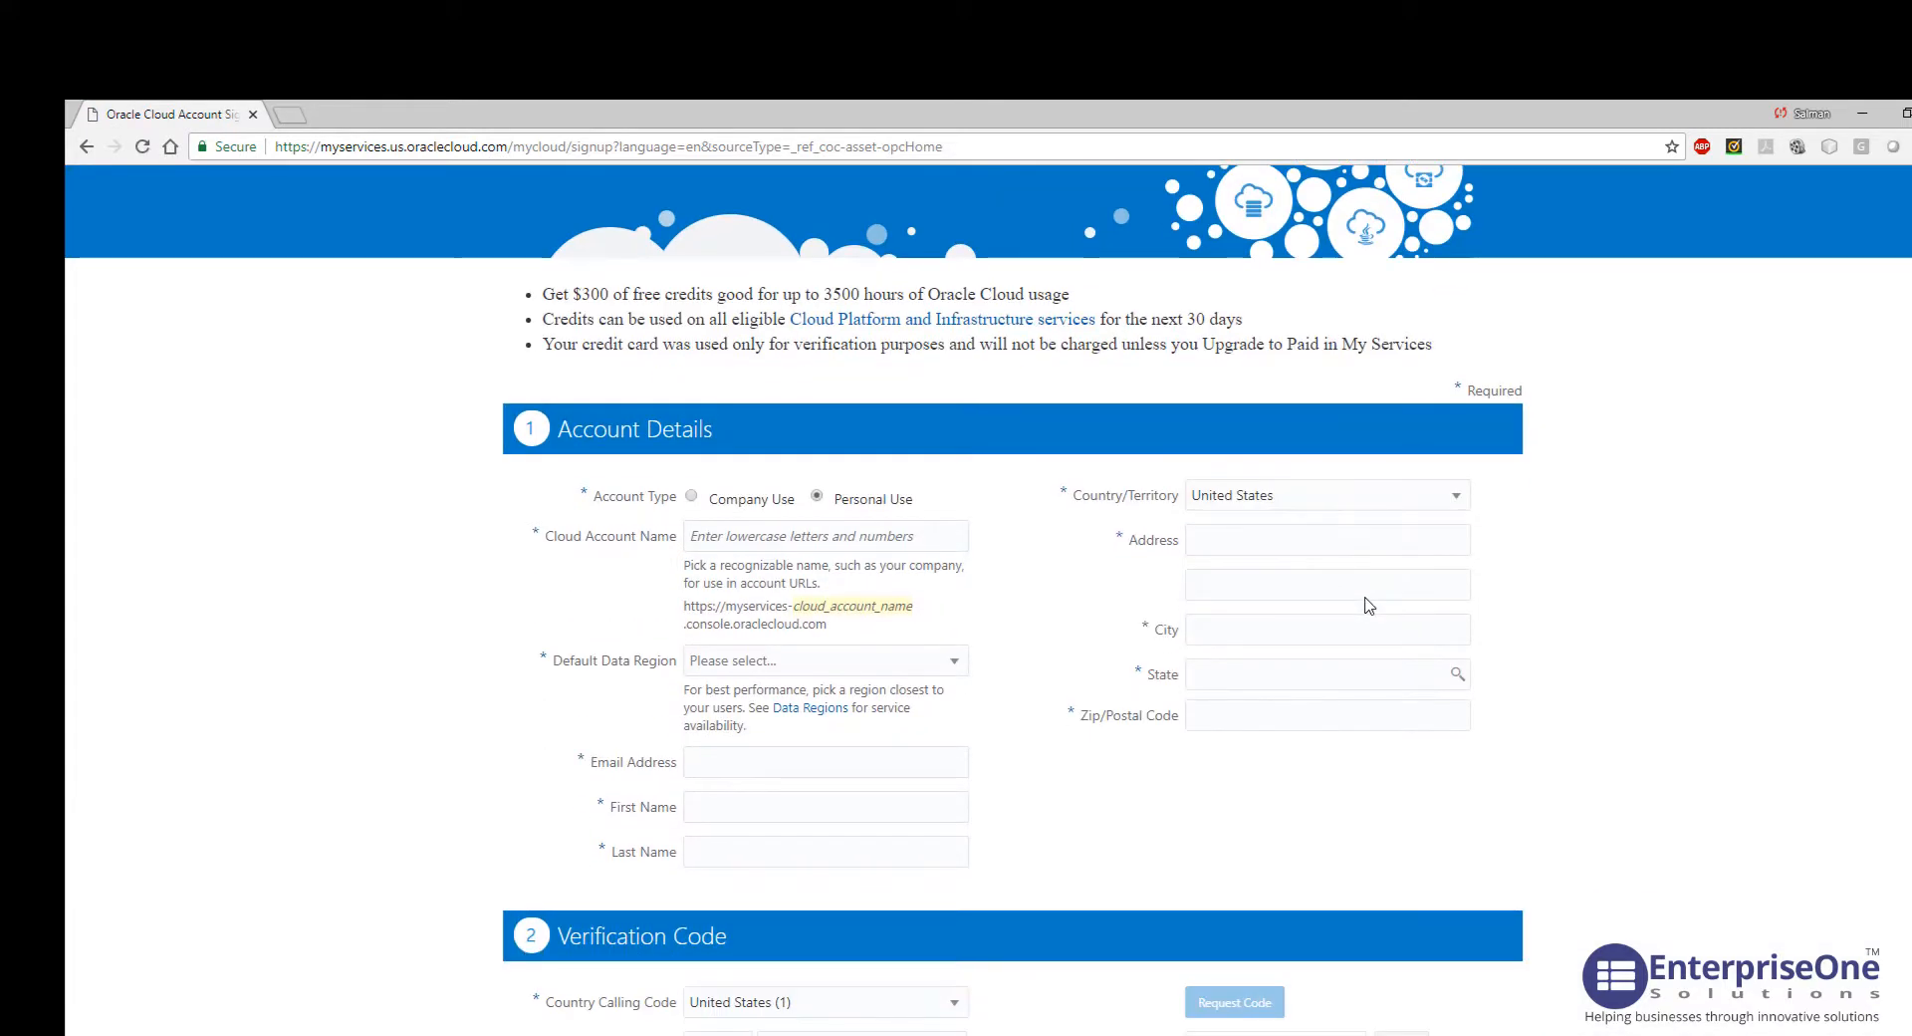
pyautogui.scroll(-1, 1366, 597)
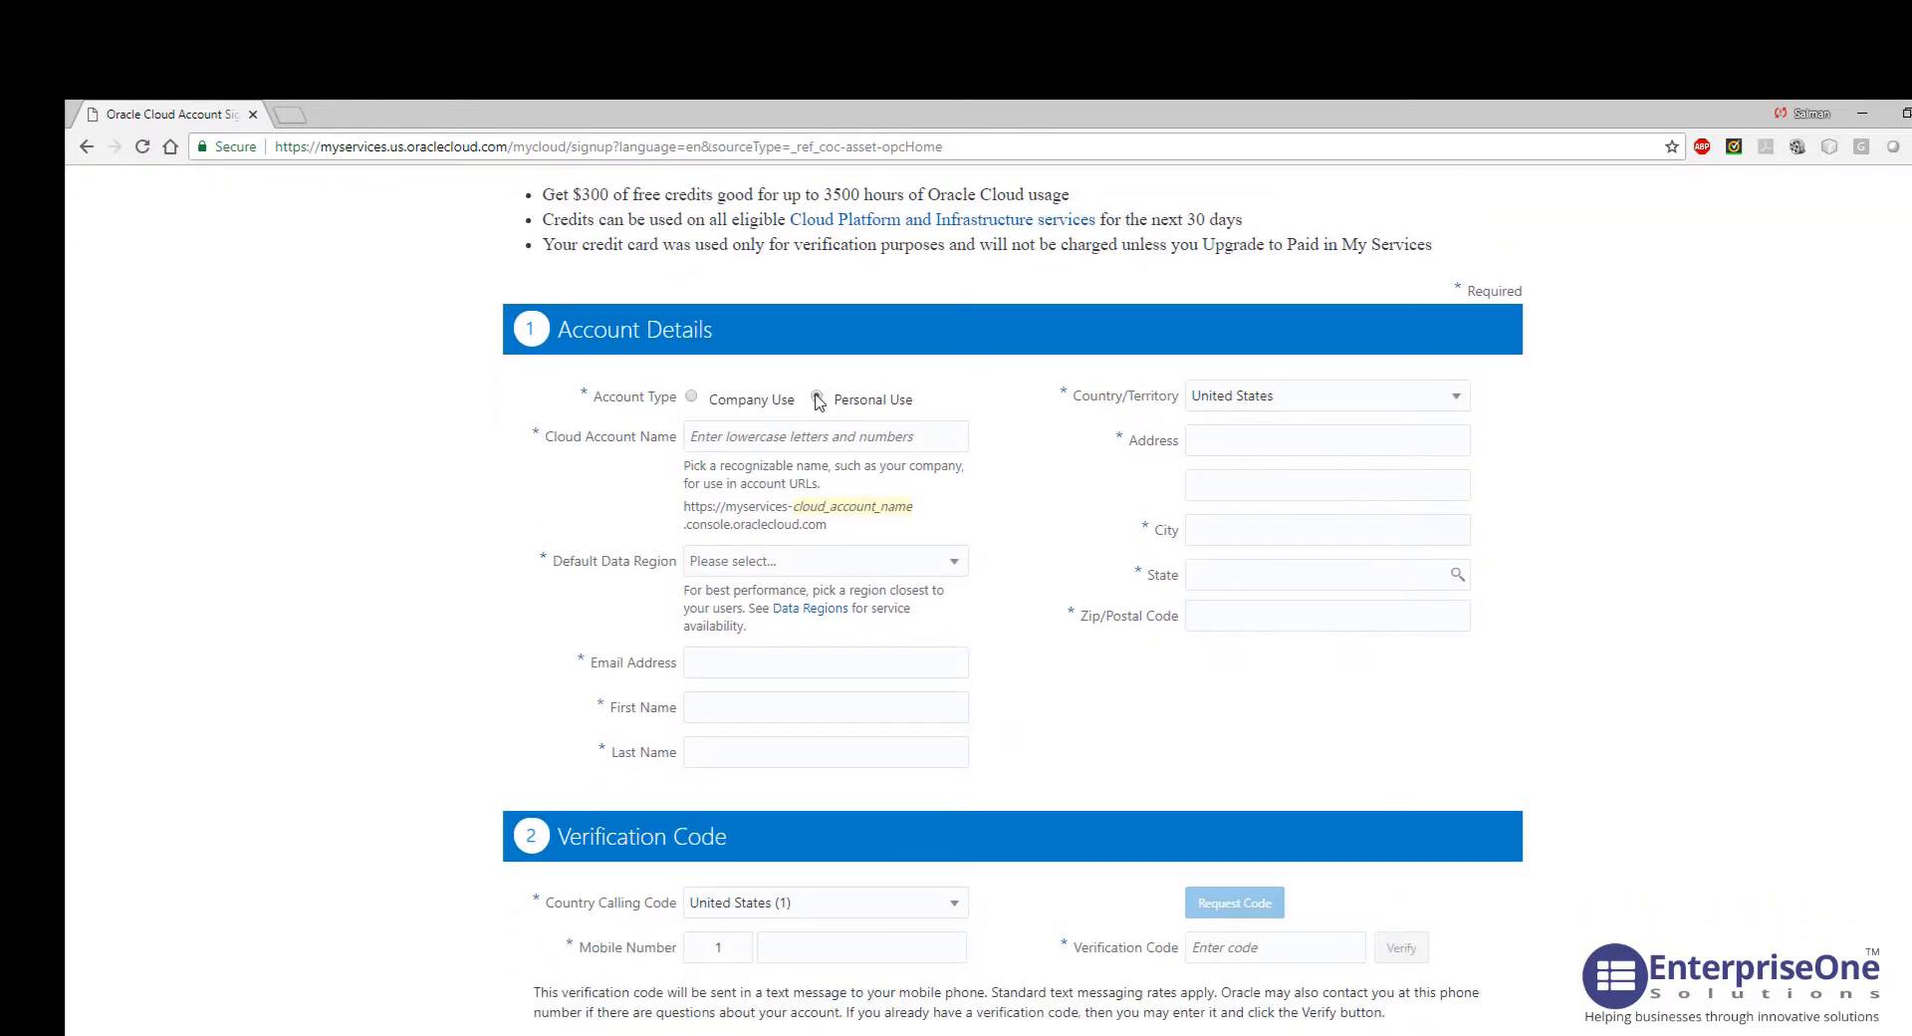
pyautogui.click(810, 435)
pyautogui.write('jde')
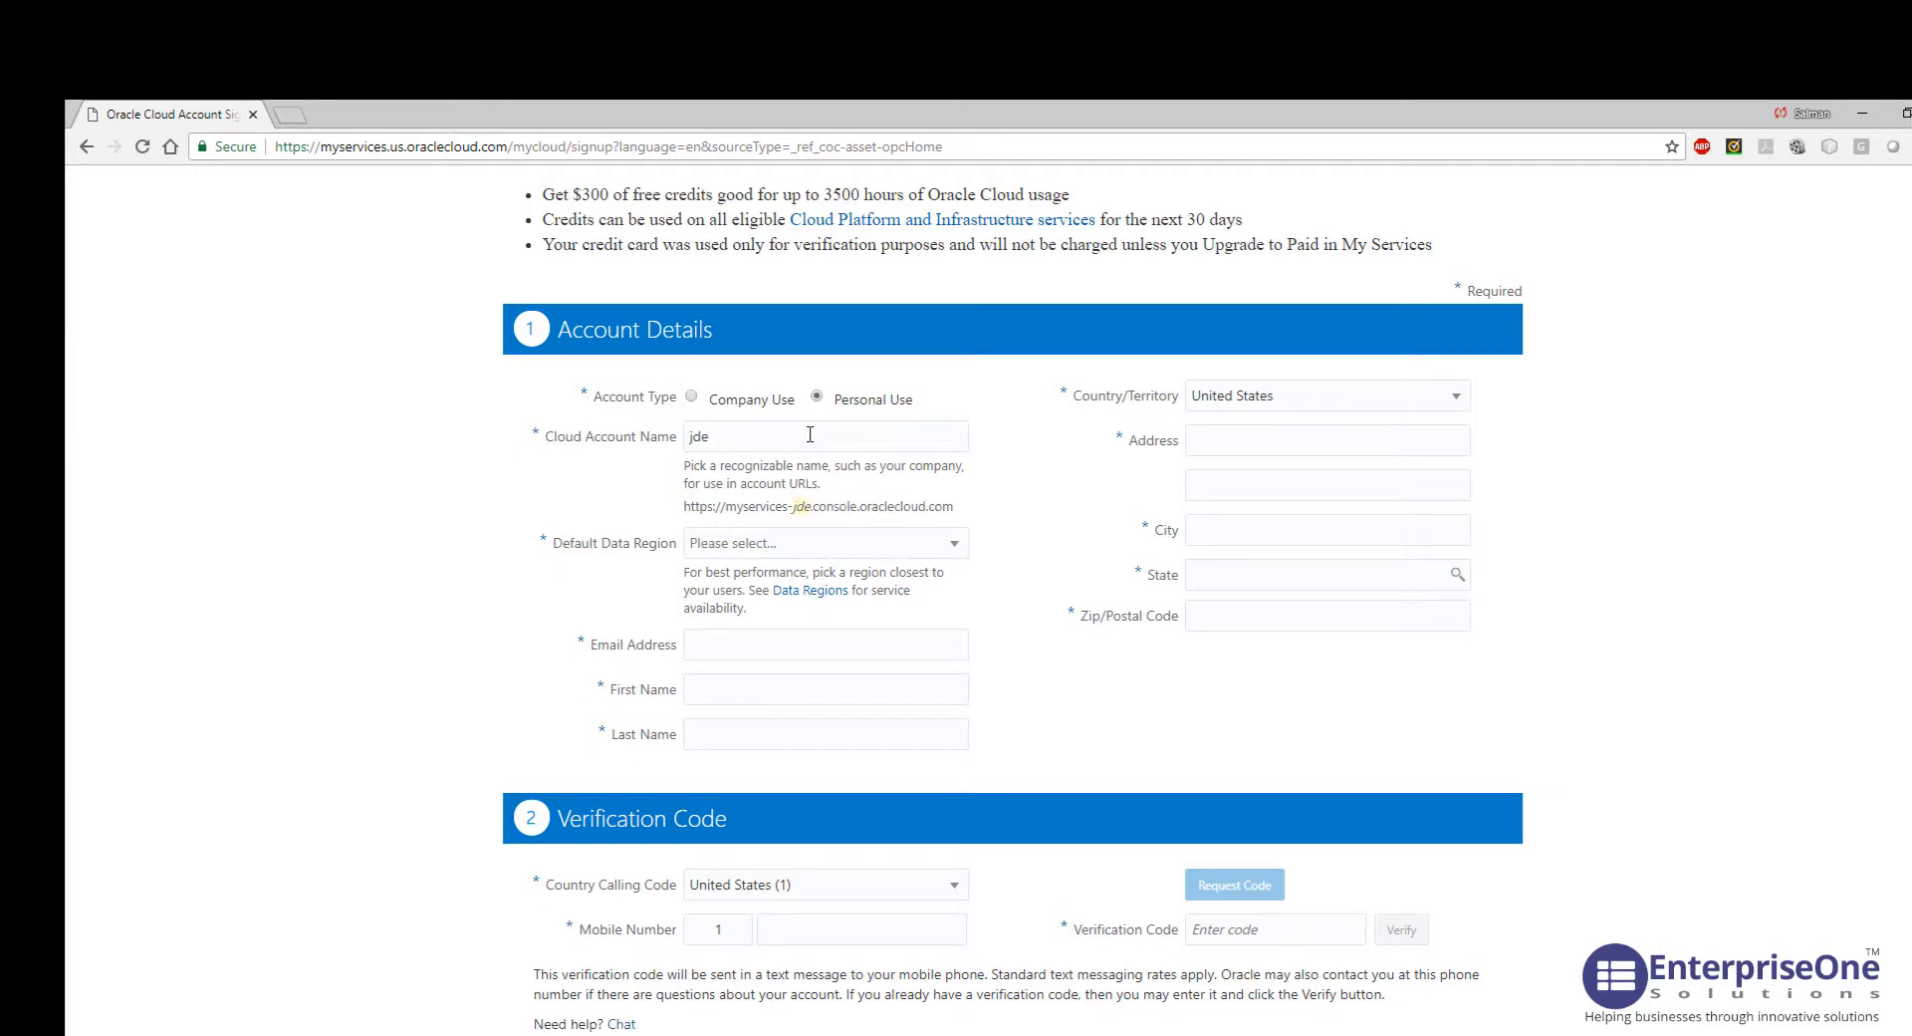
pyautogui.write('92')
pyautogui.write('18')
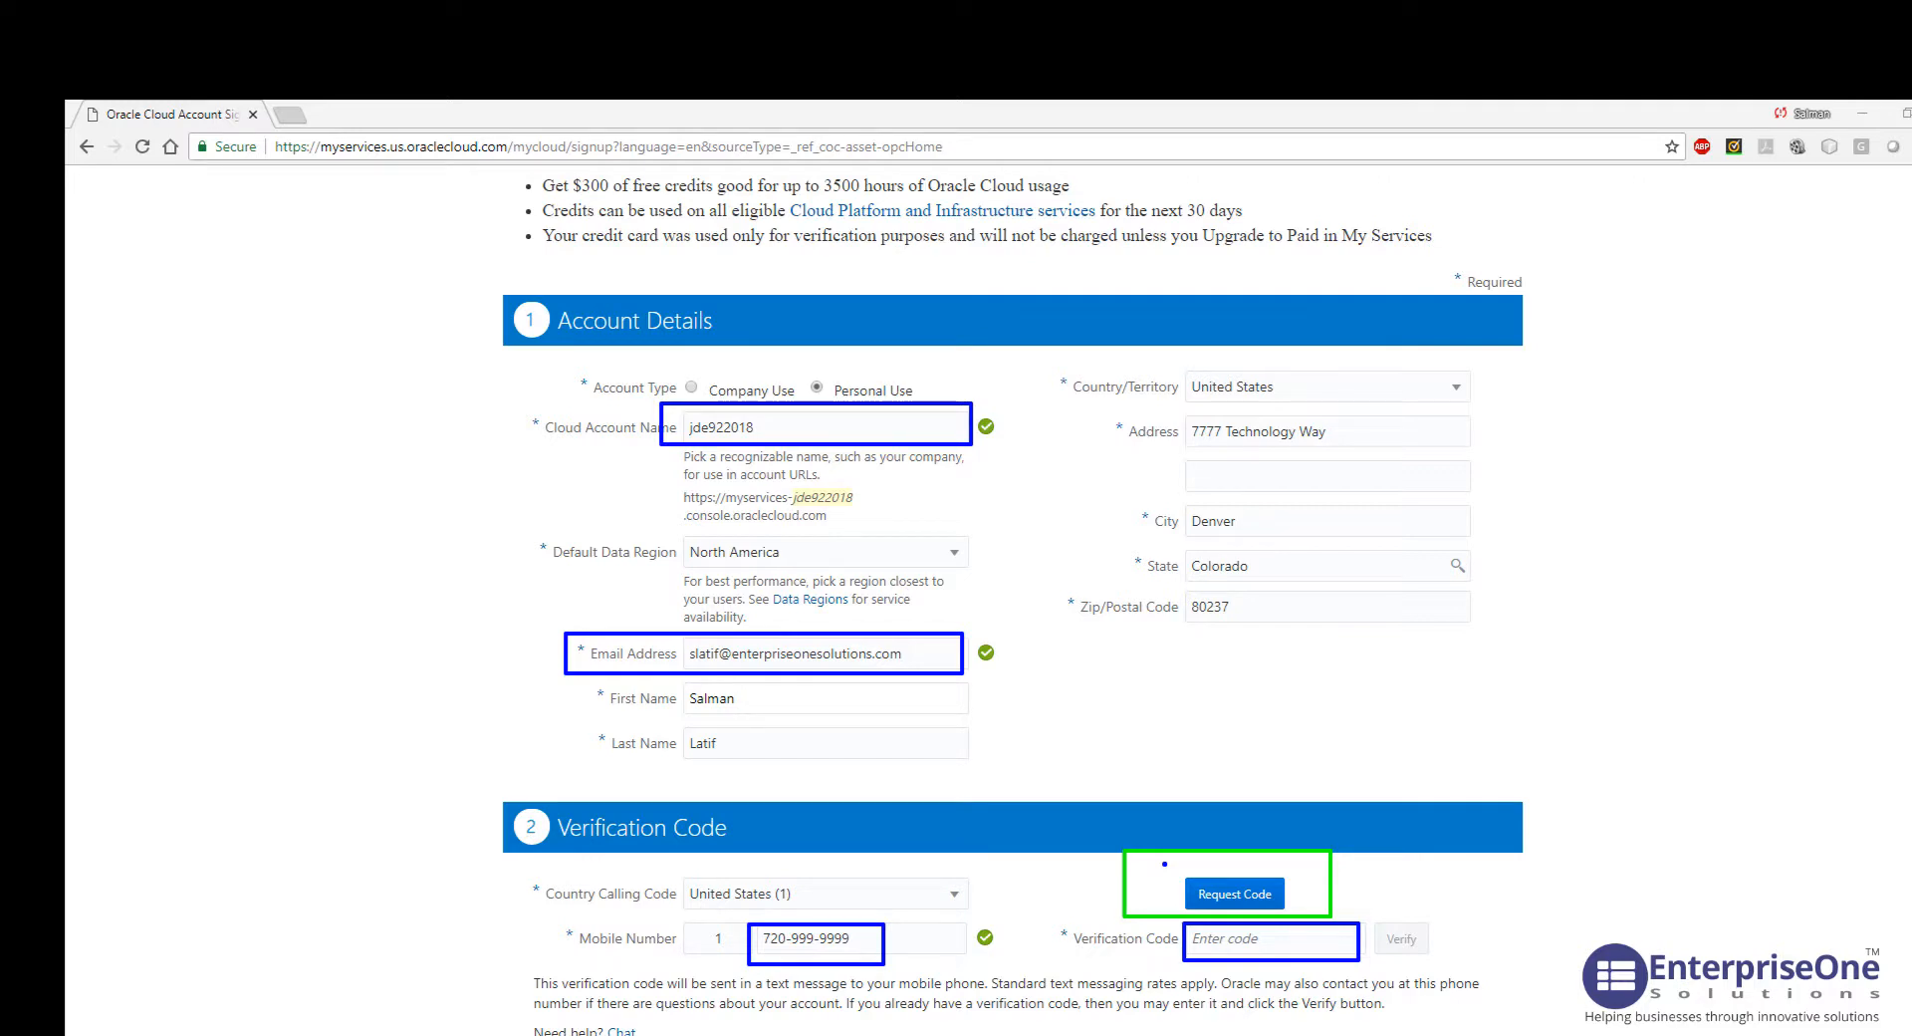
pyautogui.press('Escape')
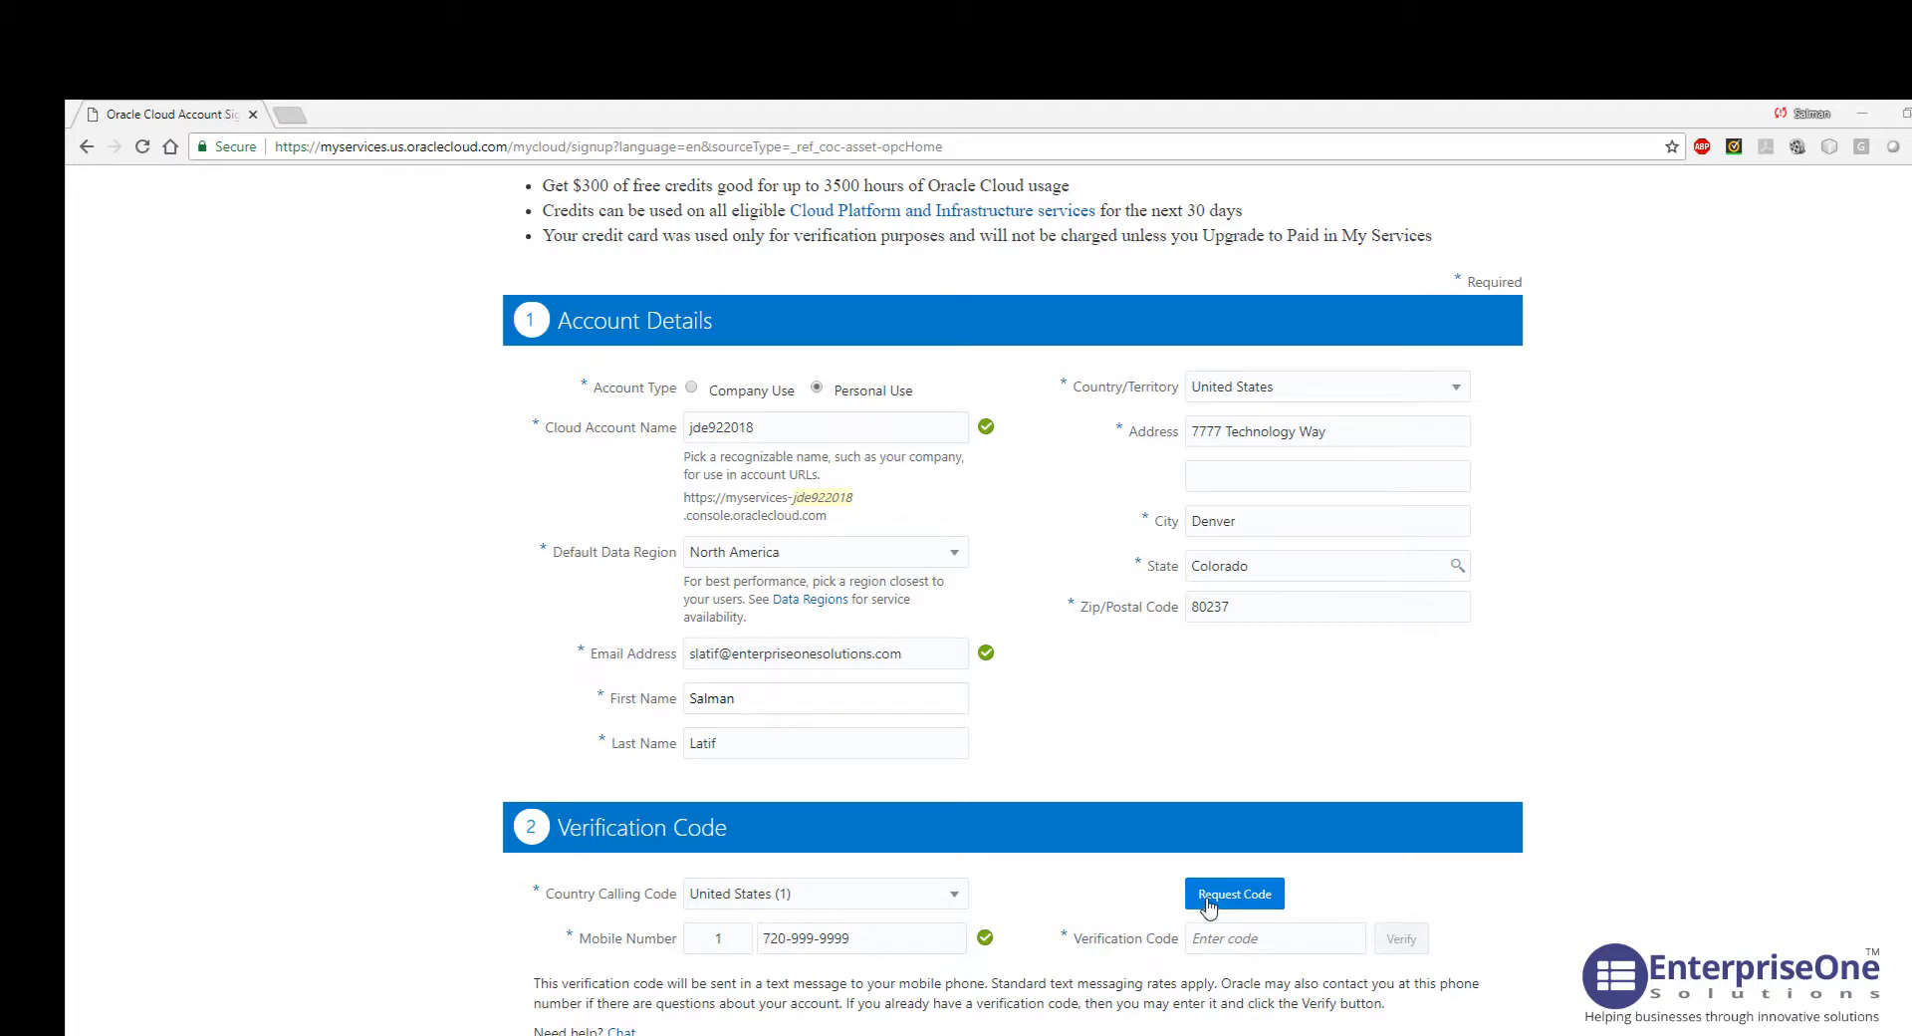
# Enter the phone verification code to complete the signup
pyautogui.scroll(-4, 1356, 652)
pyautogui.click(1235, 540)
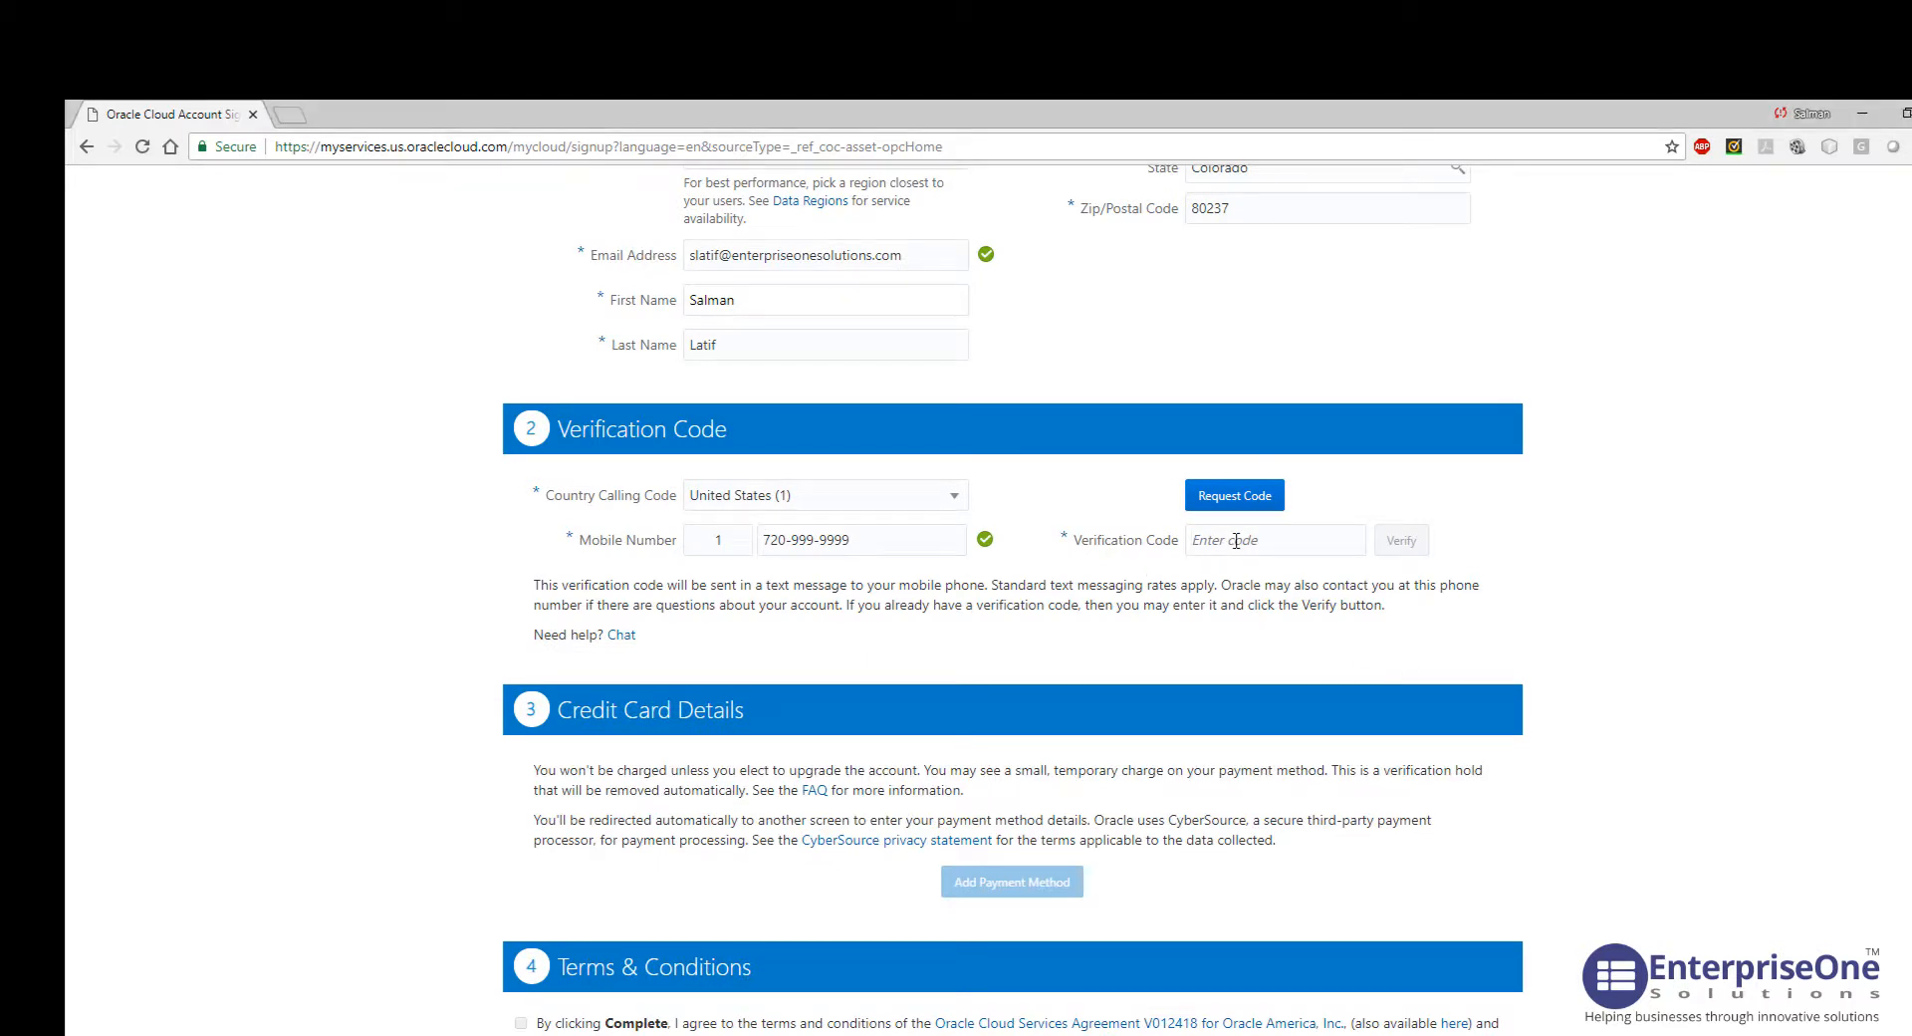
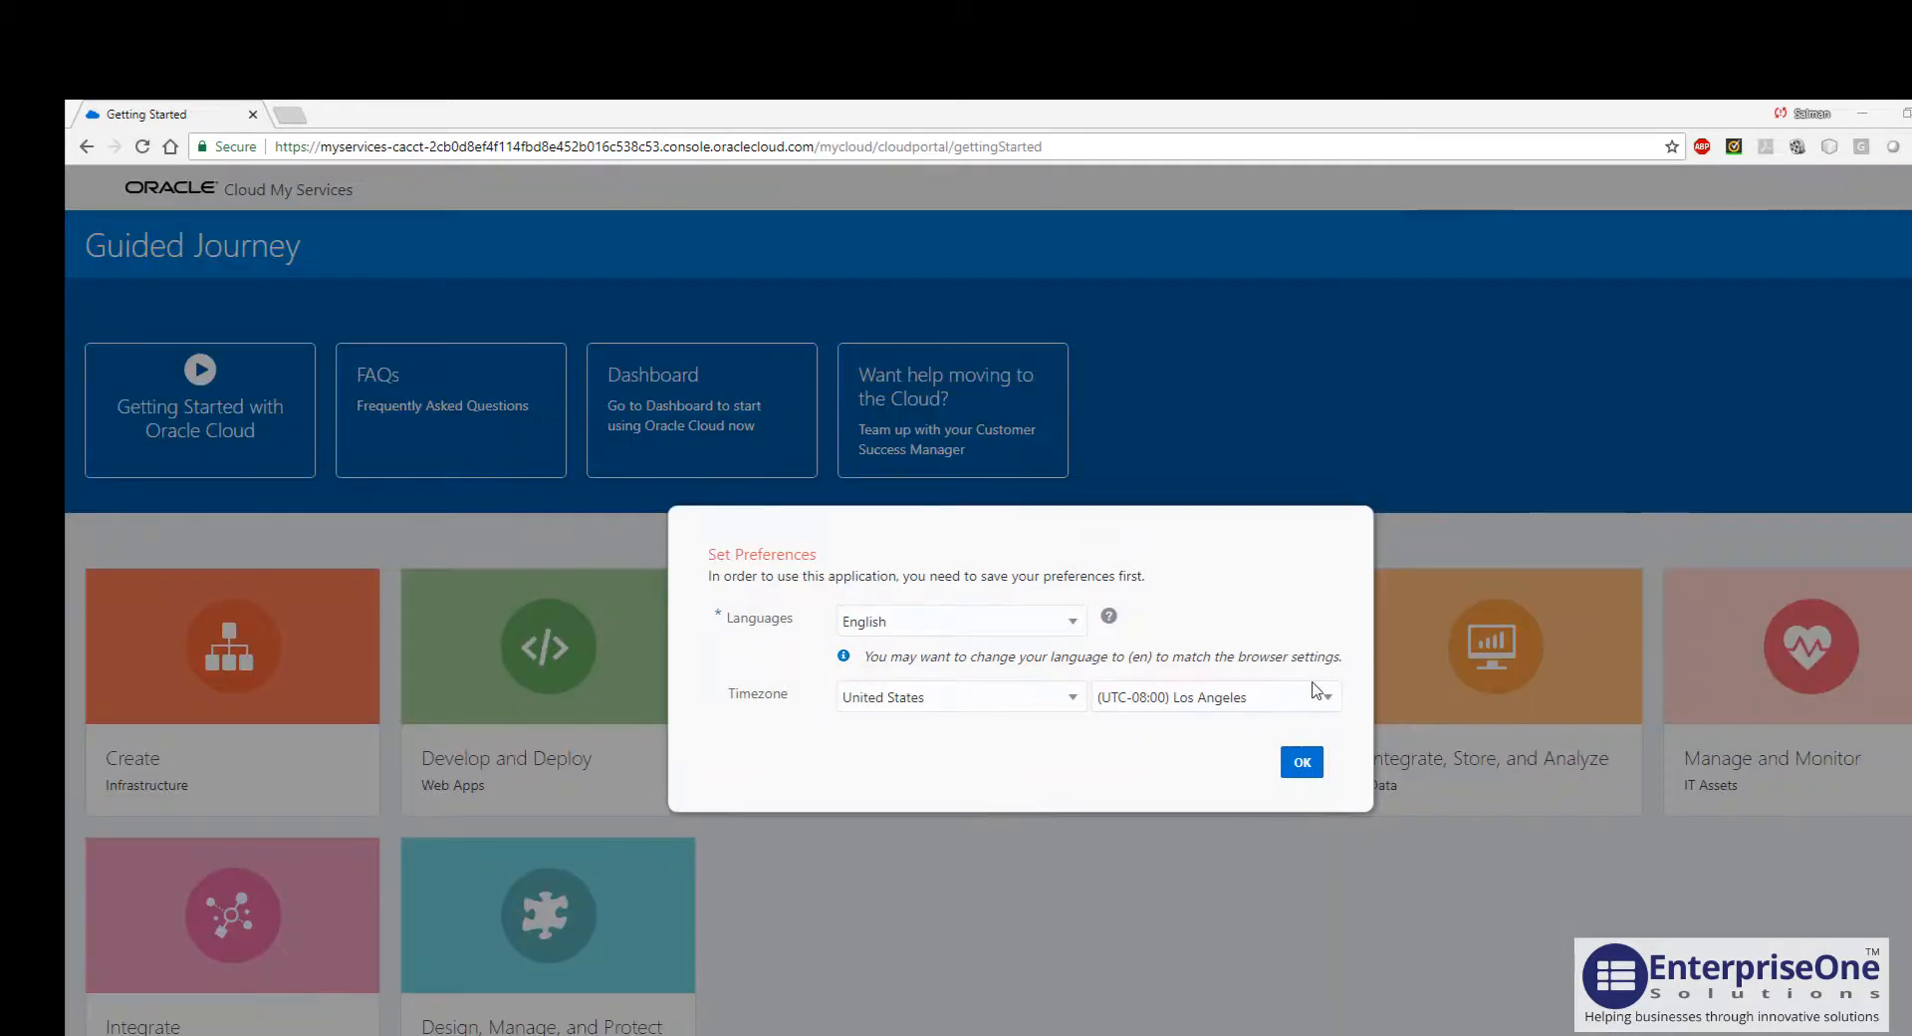
# Set the timezone preference to (UTC-07:00) Denver and save the preferences
pyautogui.click(1325, 696)
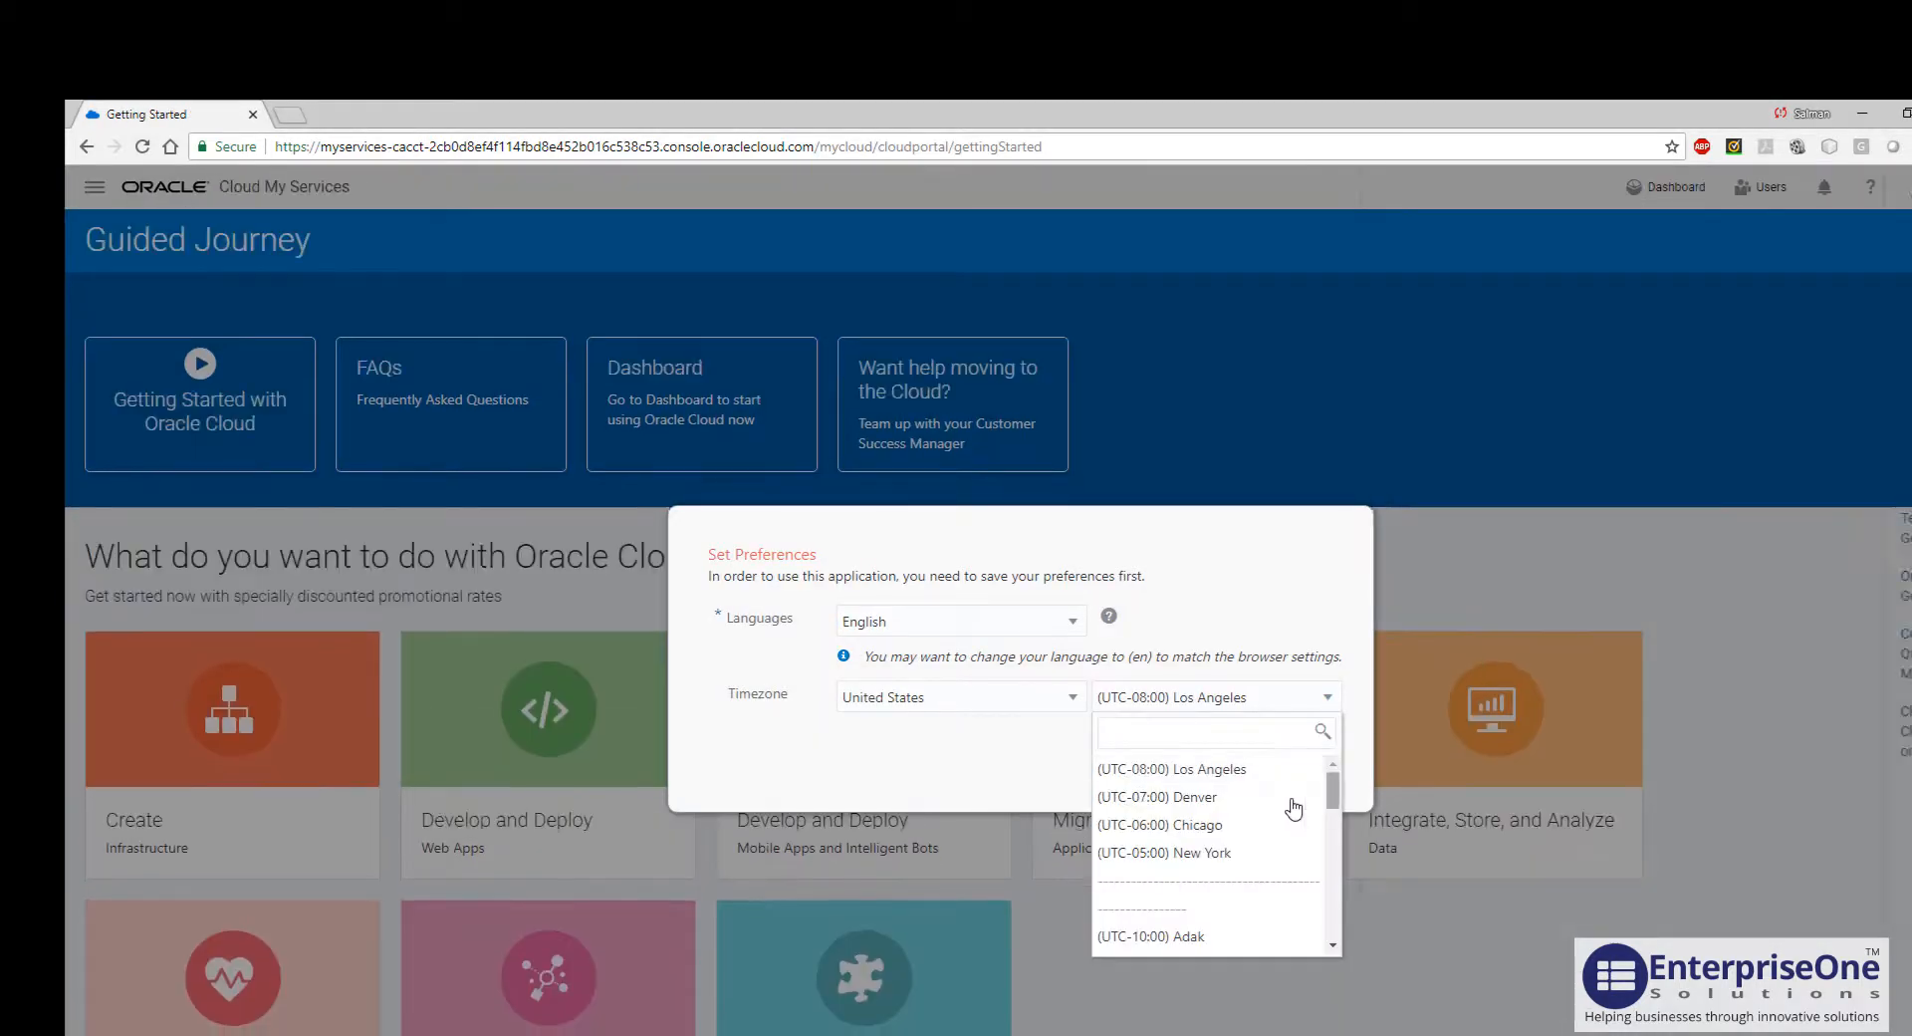
pyautogui.click(1238, 797)
pyautogui.click(1304, 768)
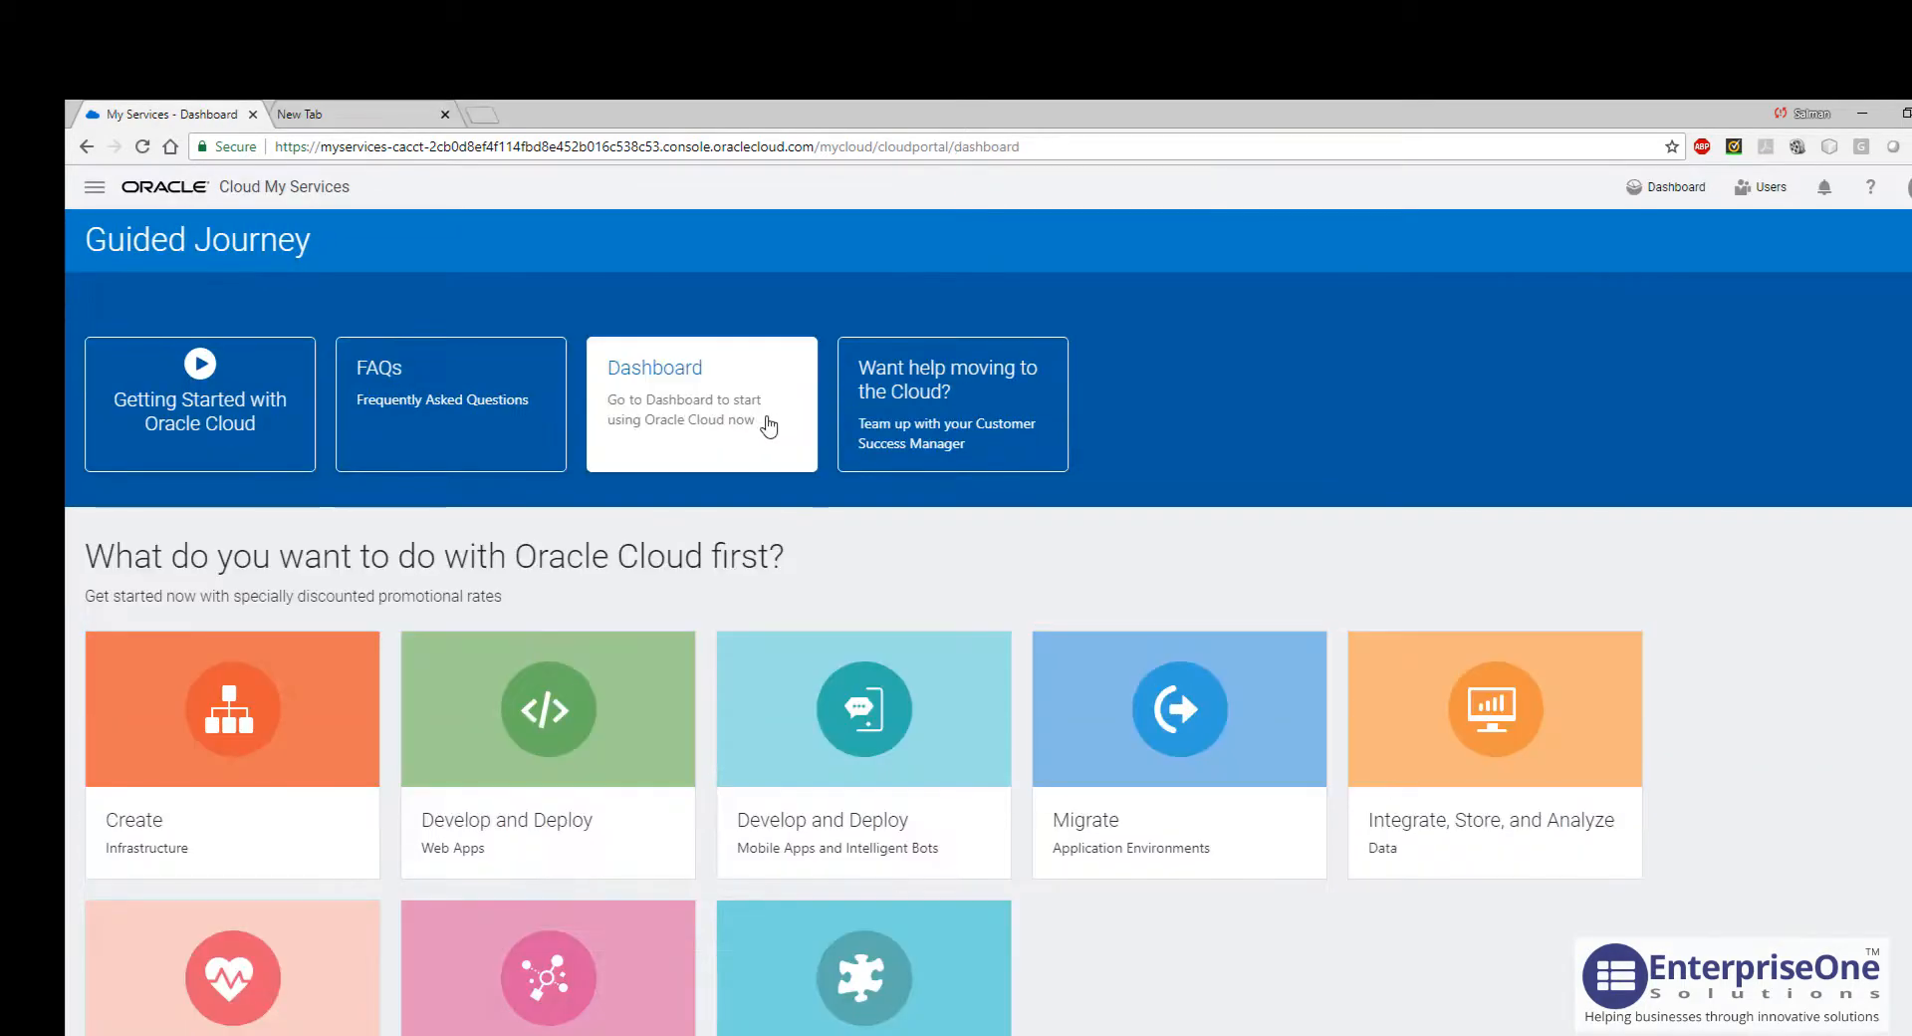
# Open the Compute Classic service details from the customized dashboard
pyautogui.click(770, 425)
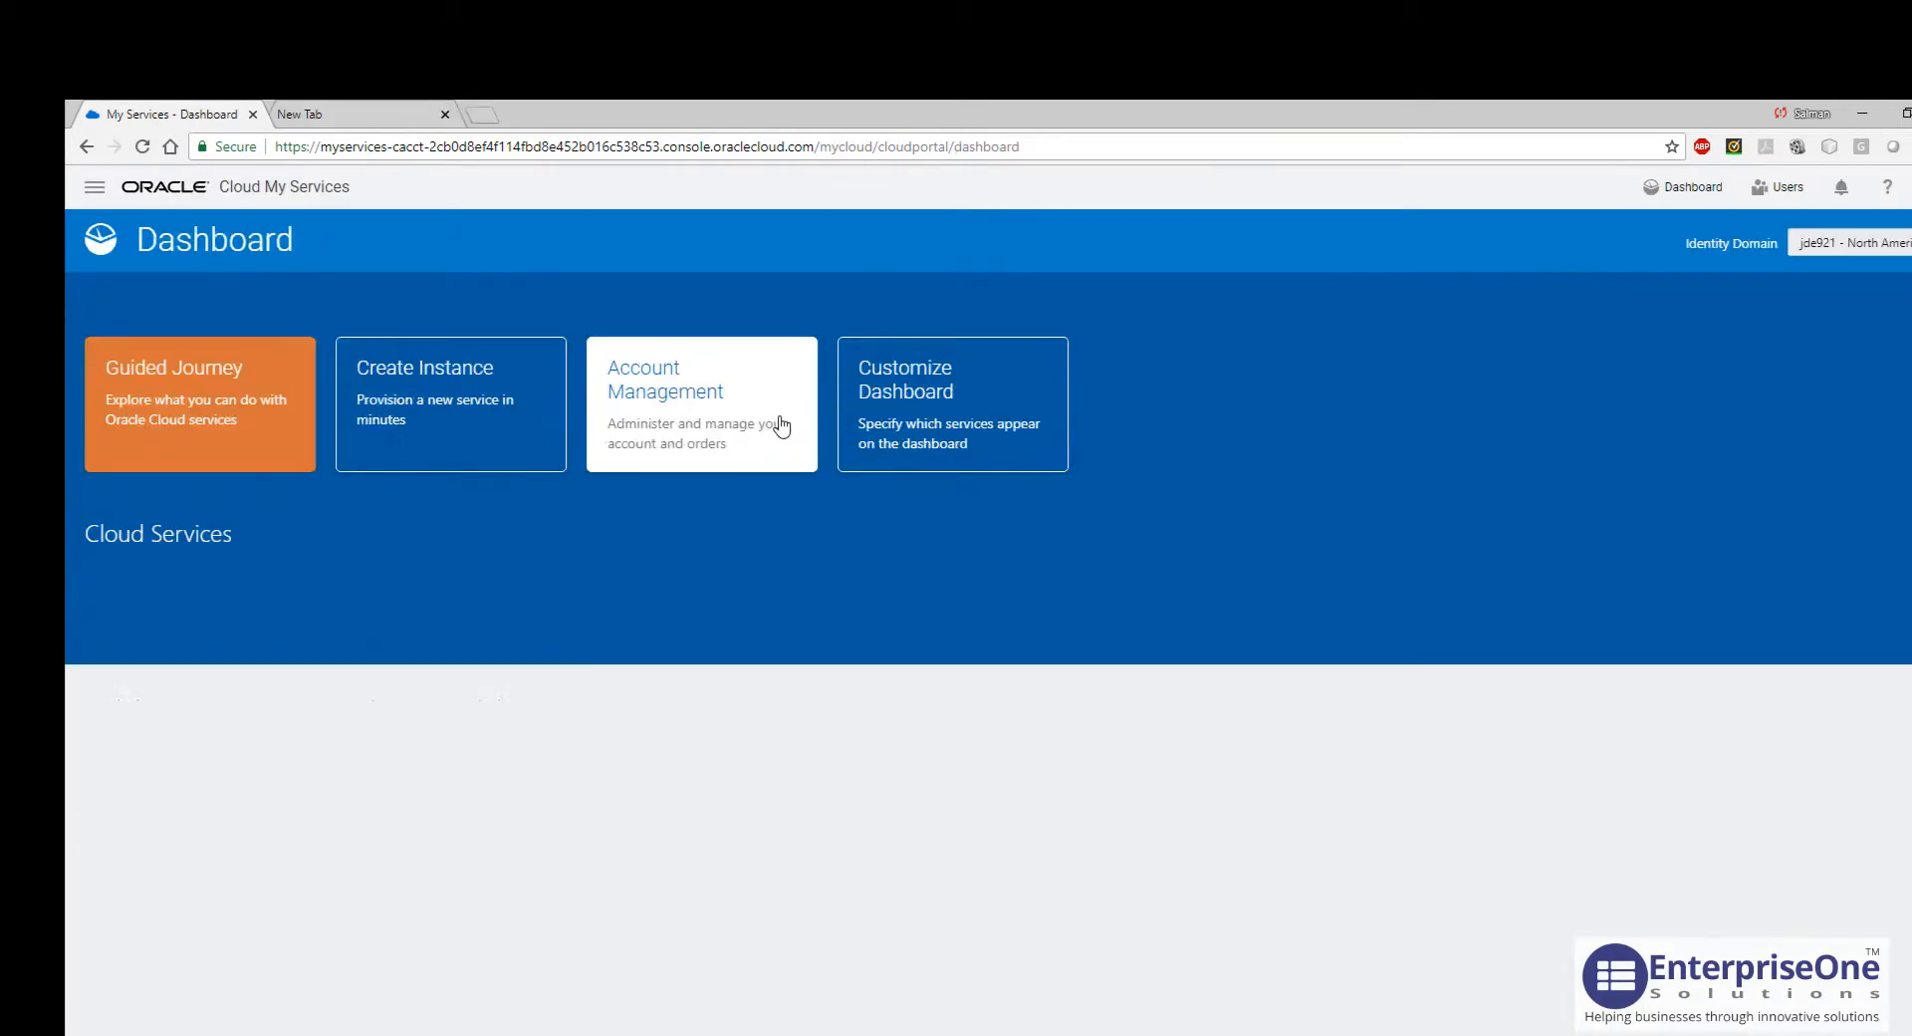
pyautogui.click(887, 414)
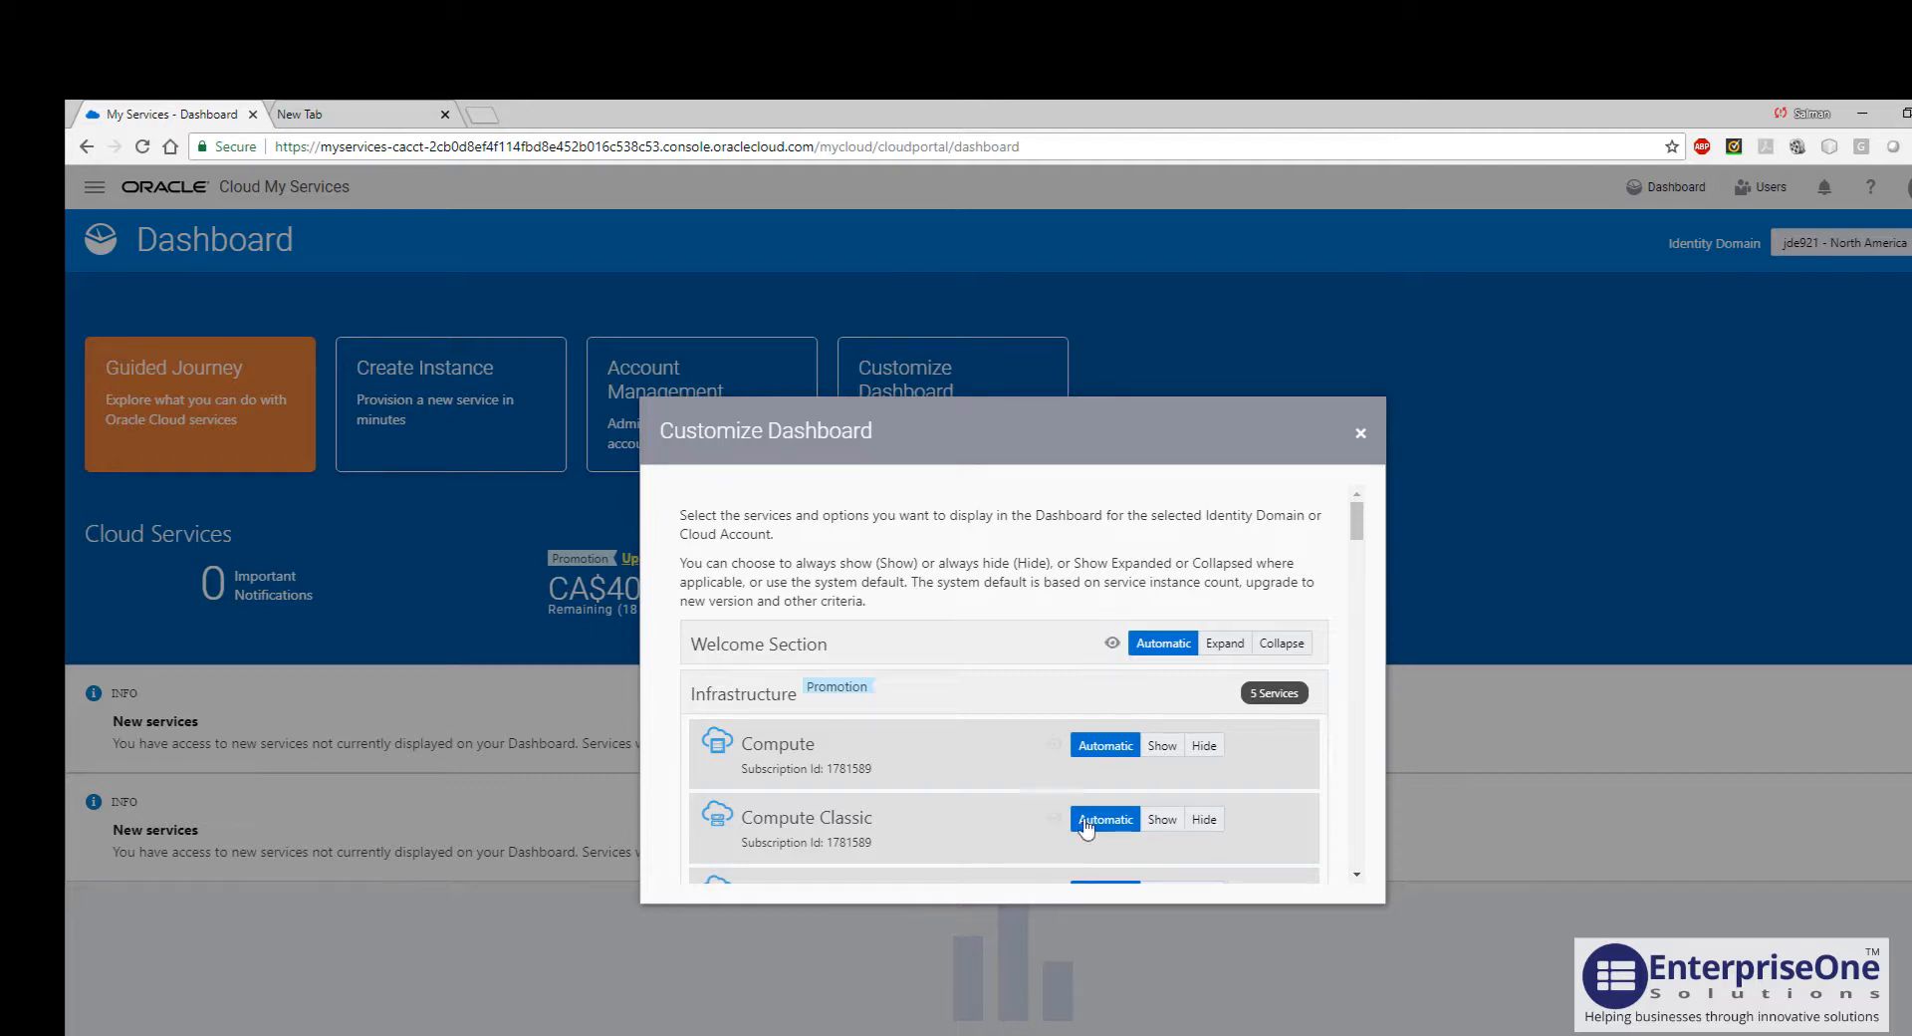
pyautogui.click(799, 818)
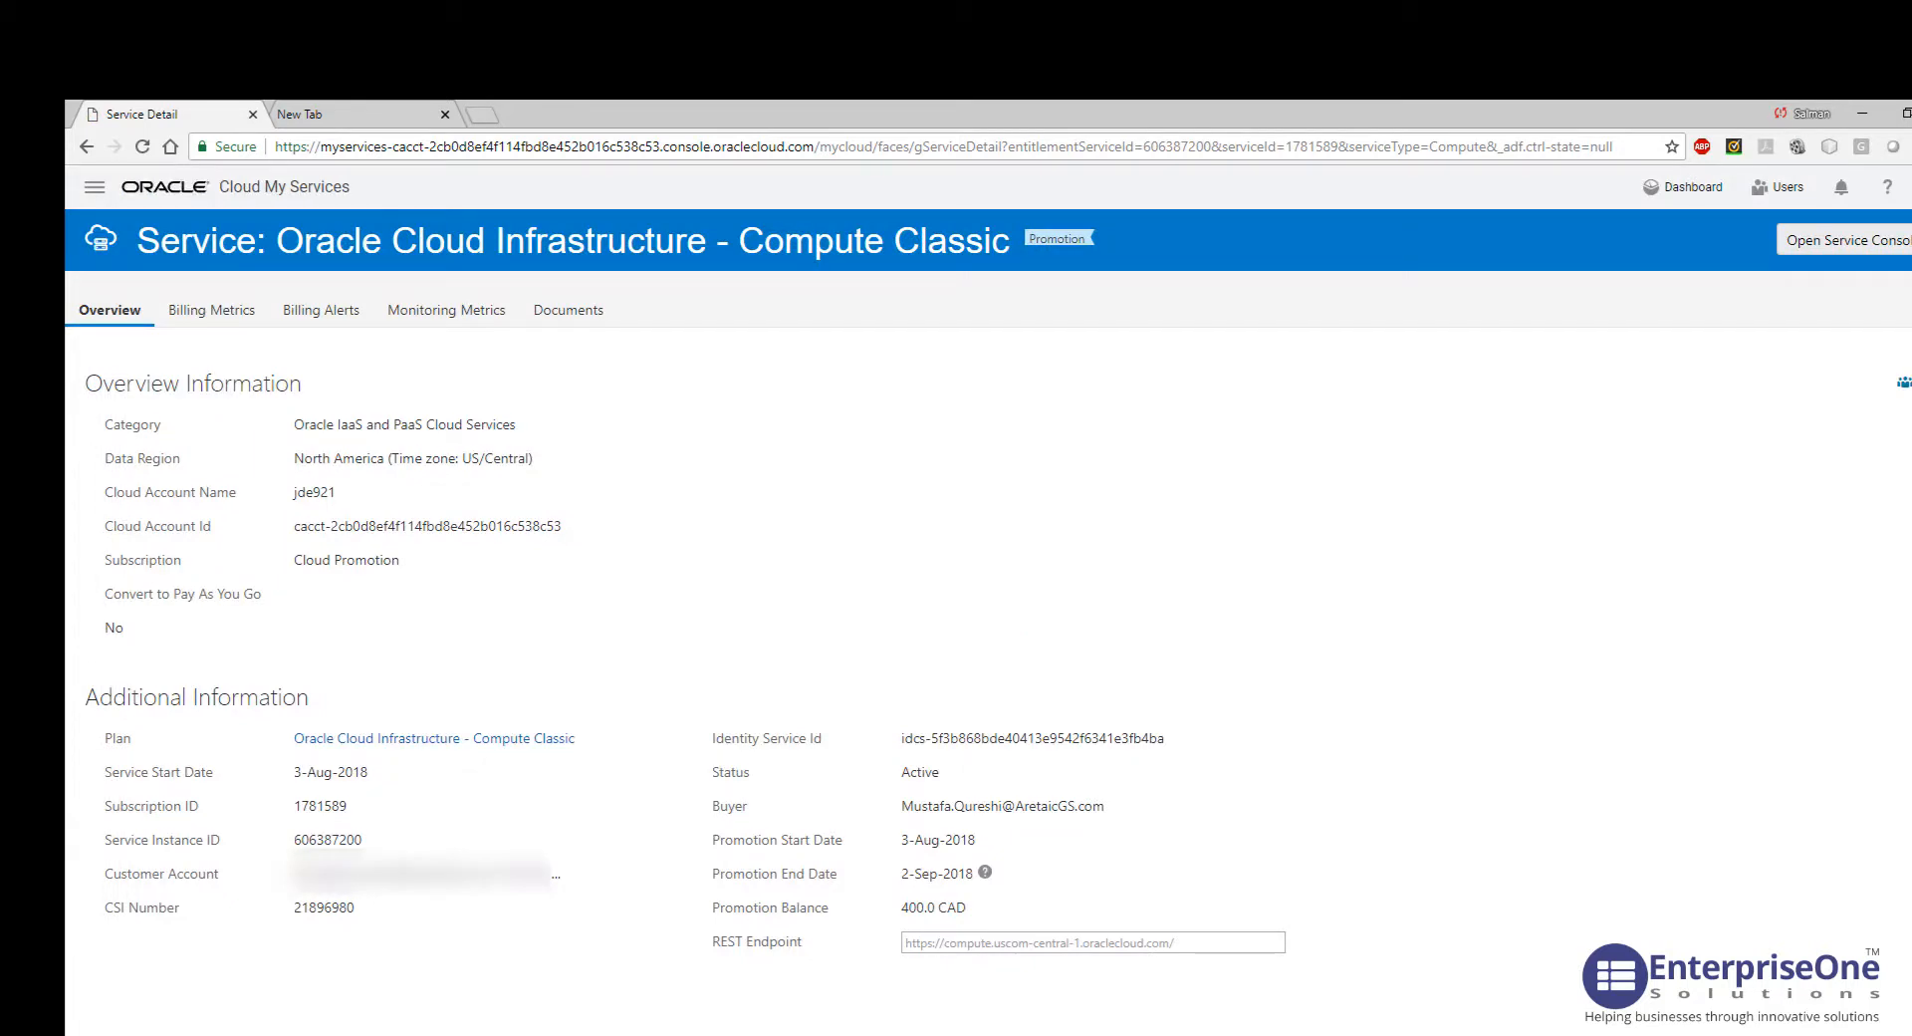
# Open the Compute Classic service console and scroll through the JD Edwards trial learning path
pyautogui.click(1813, 255)
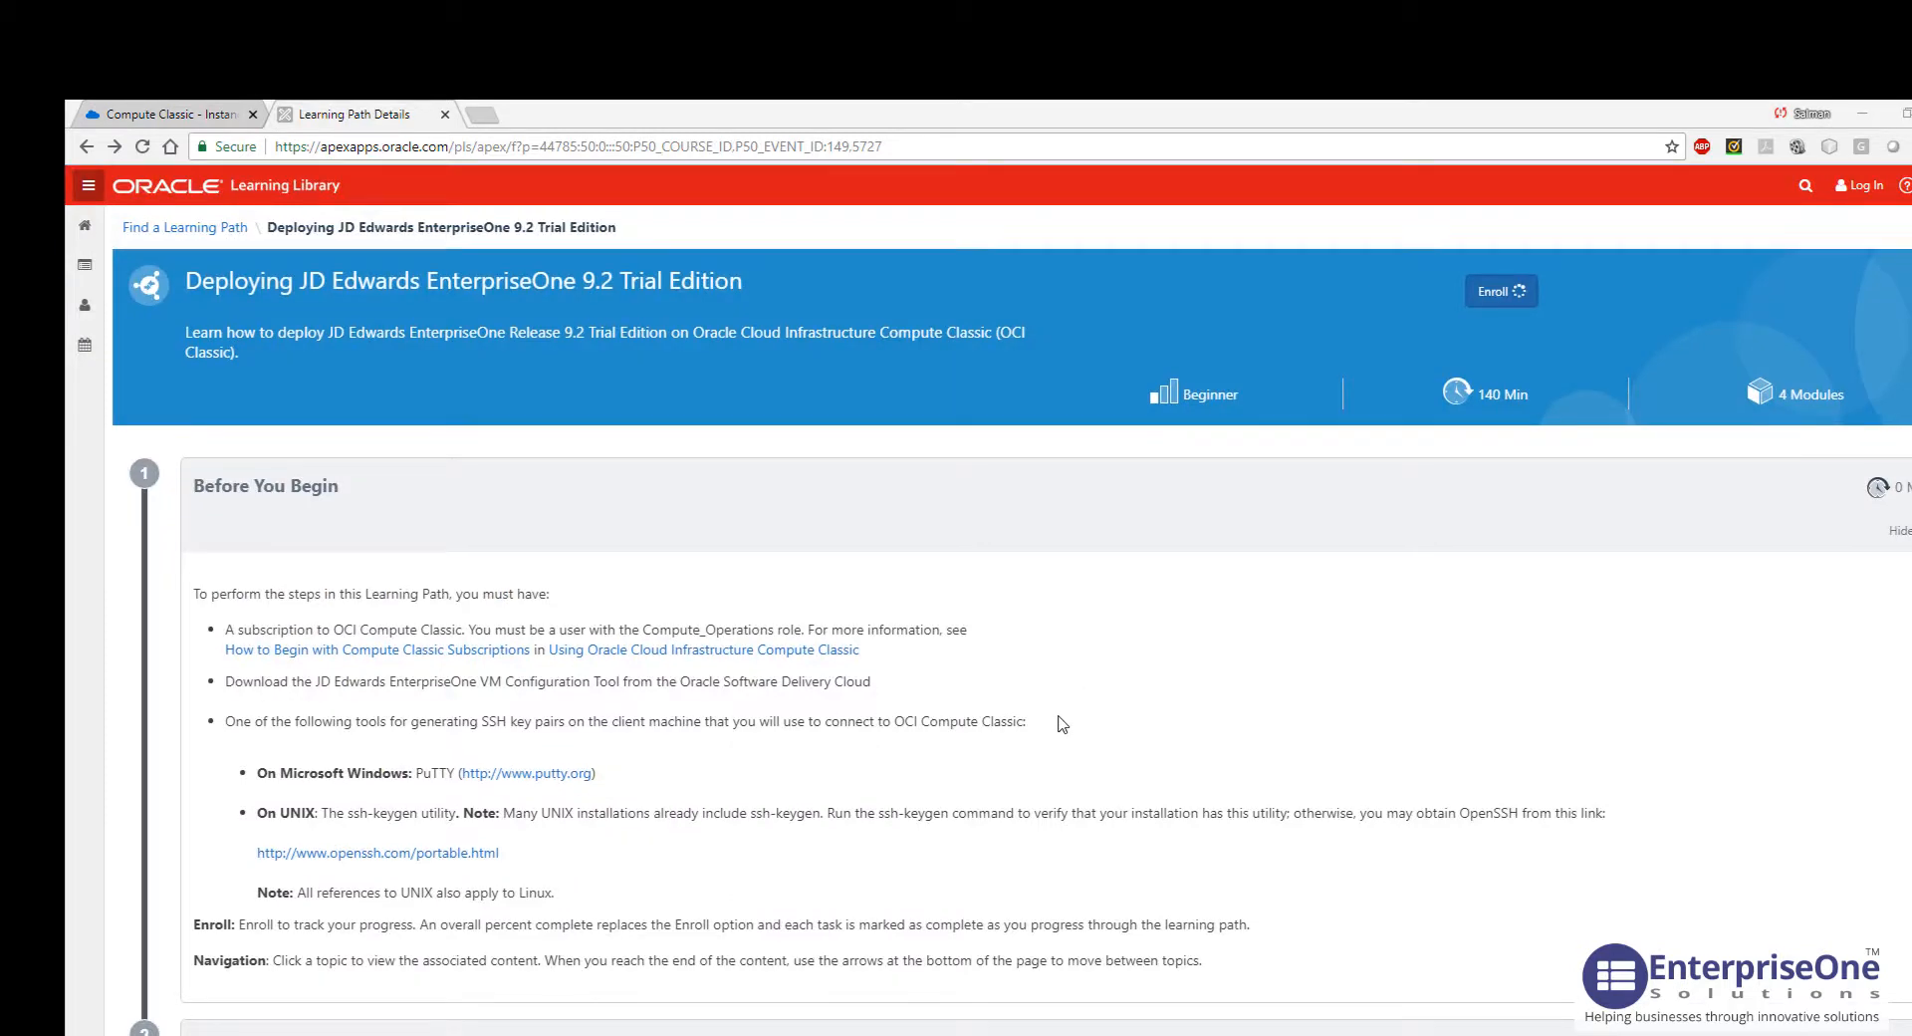
pyautogui.scroll(-2, 1062, 724)
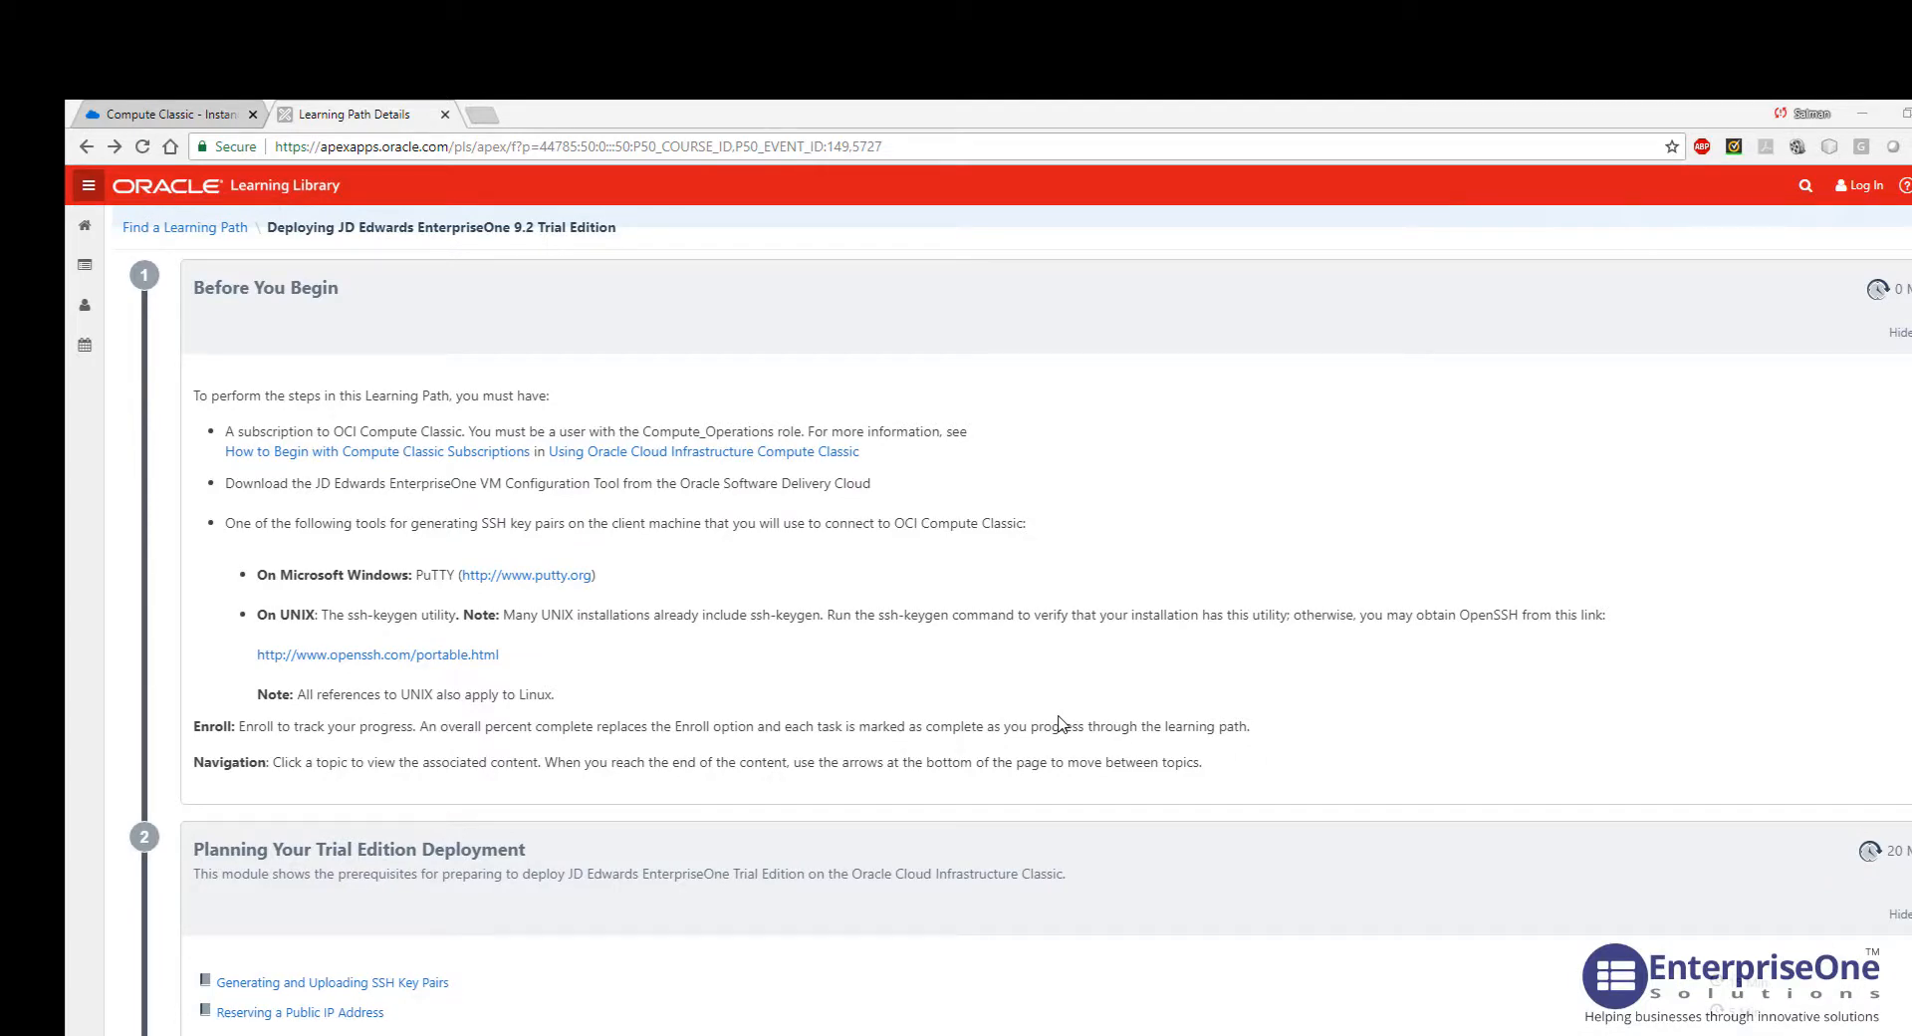
pyautogui.scroll(-1, 1061, 724)
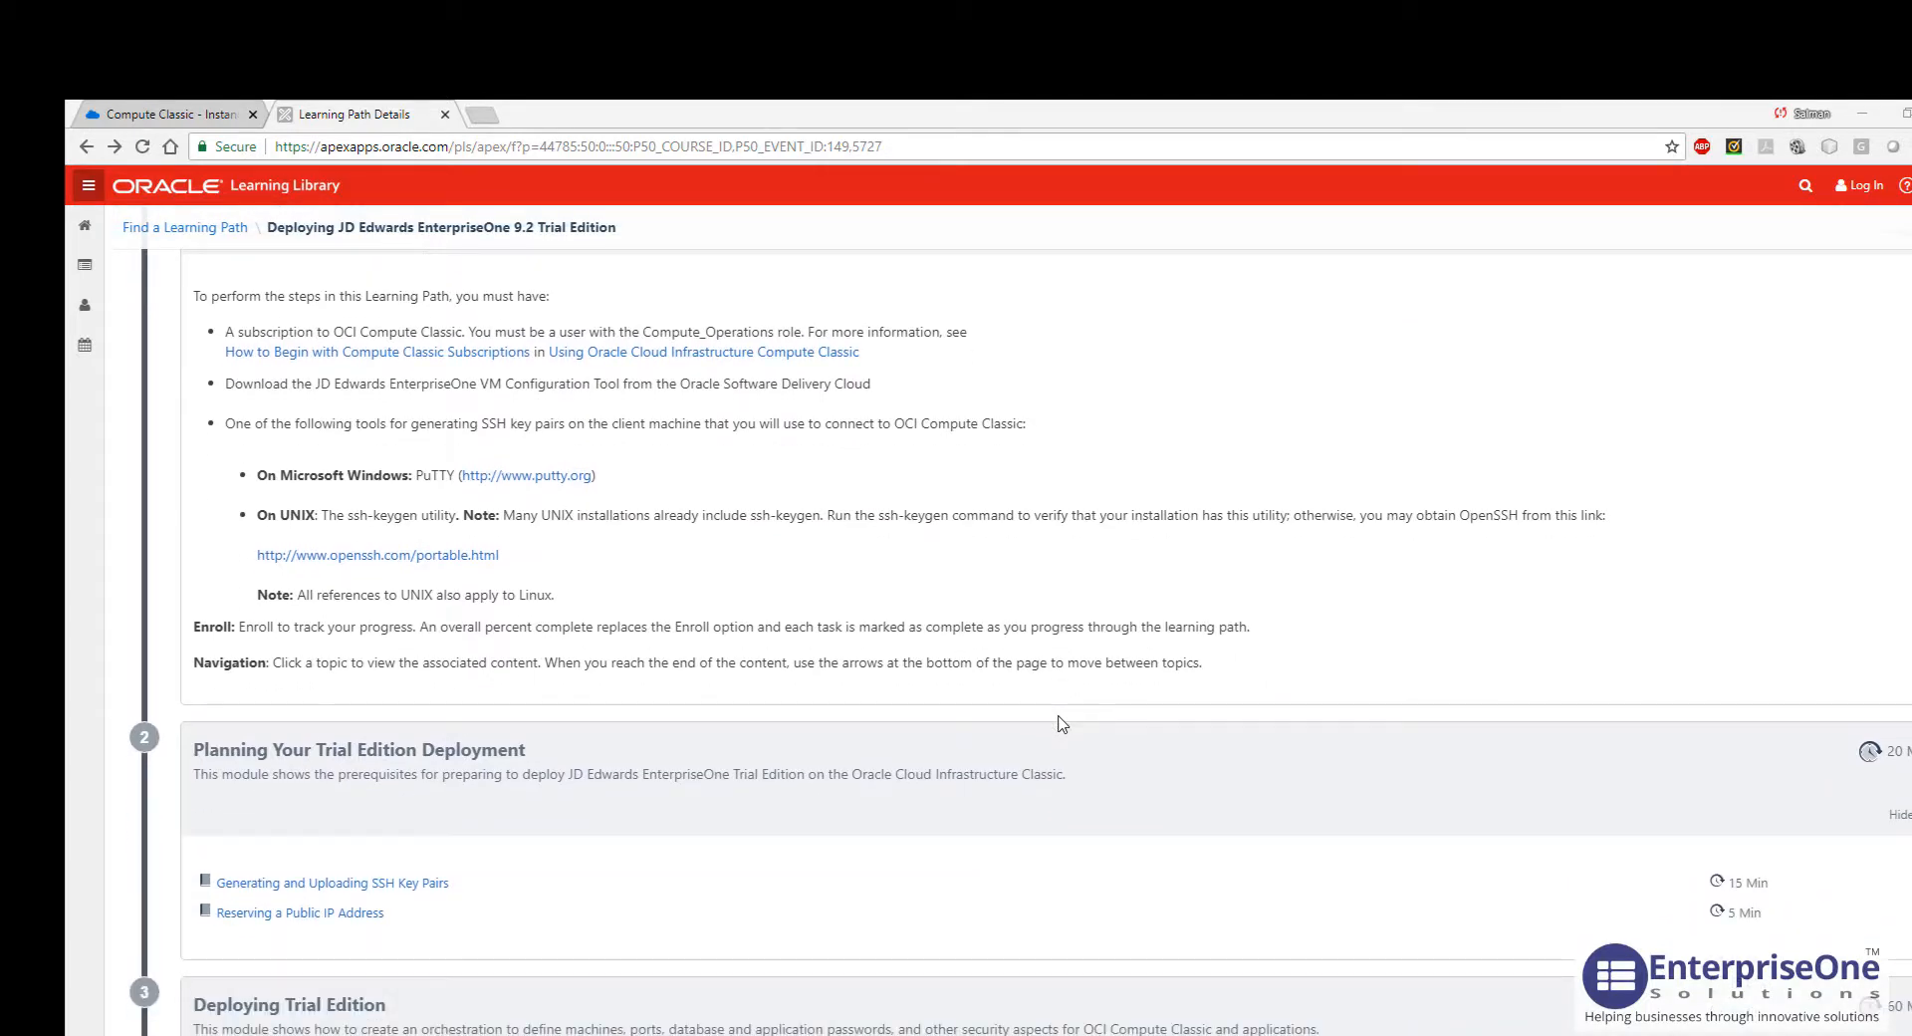
pyautogui.scroll(-2, 1061, 724)
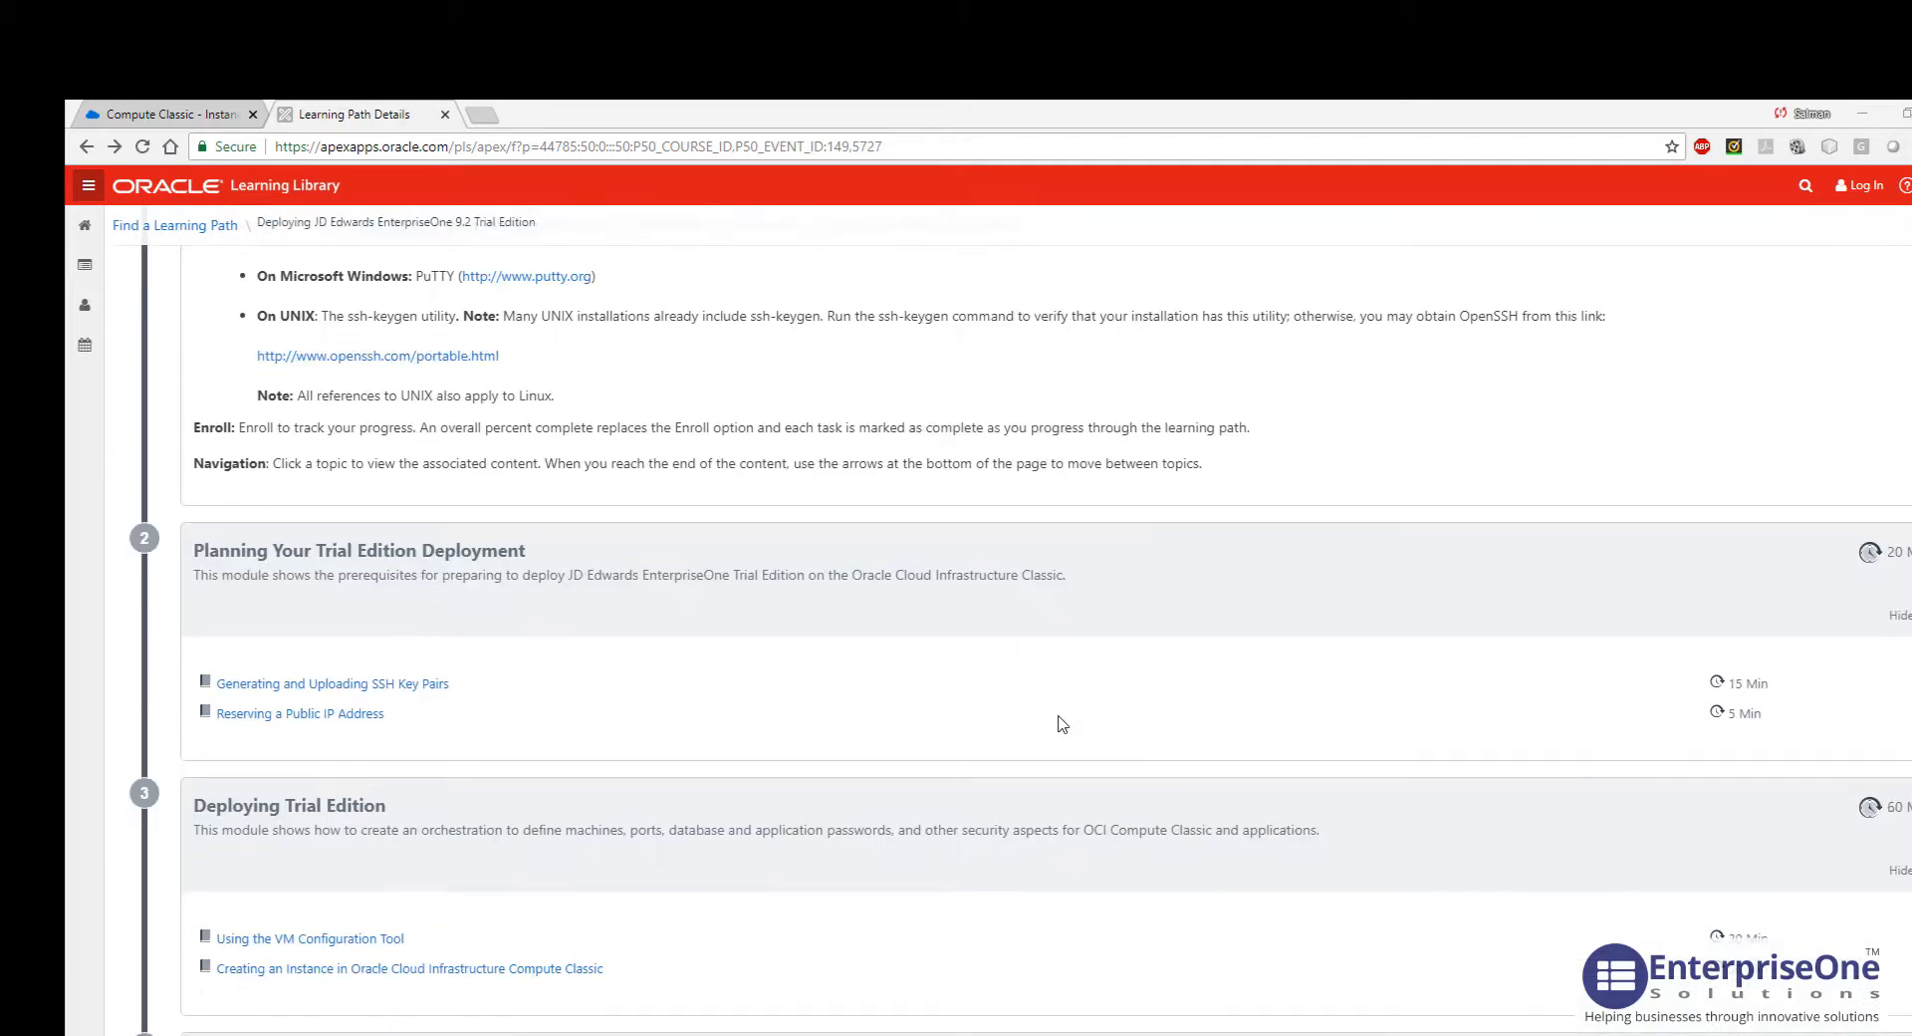
# Open the Generating and Uploading SSH Key Pairs tutorial and bring up PuTTY Key Generator
pyautogui.click(400, 687)
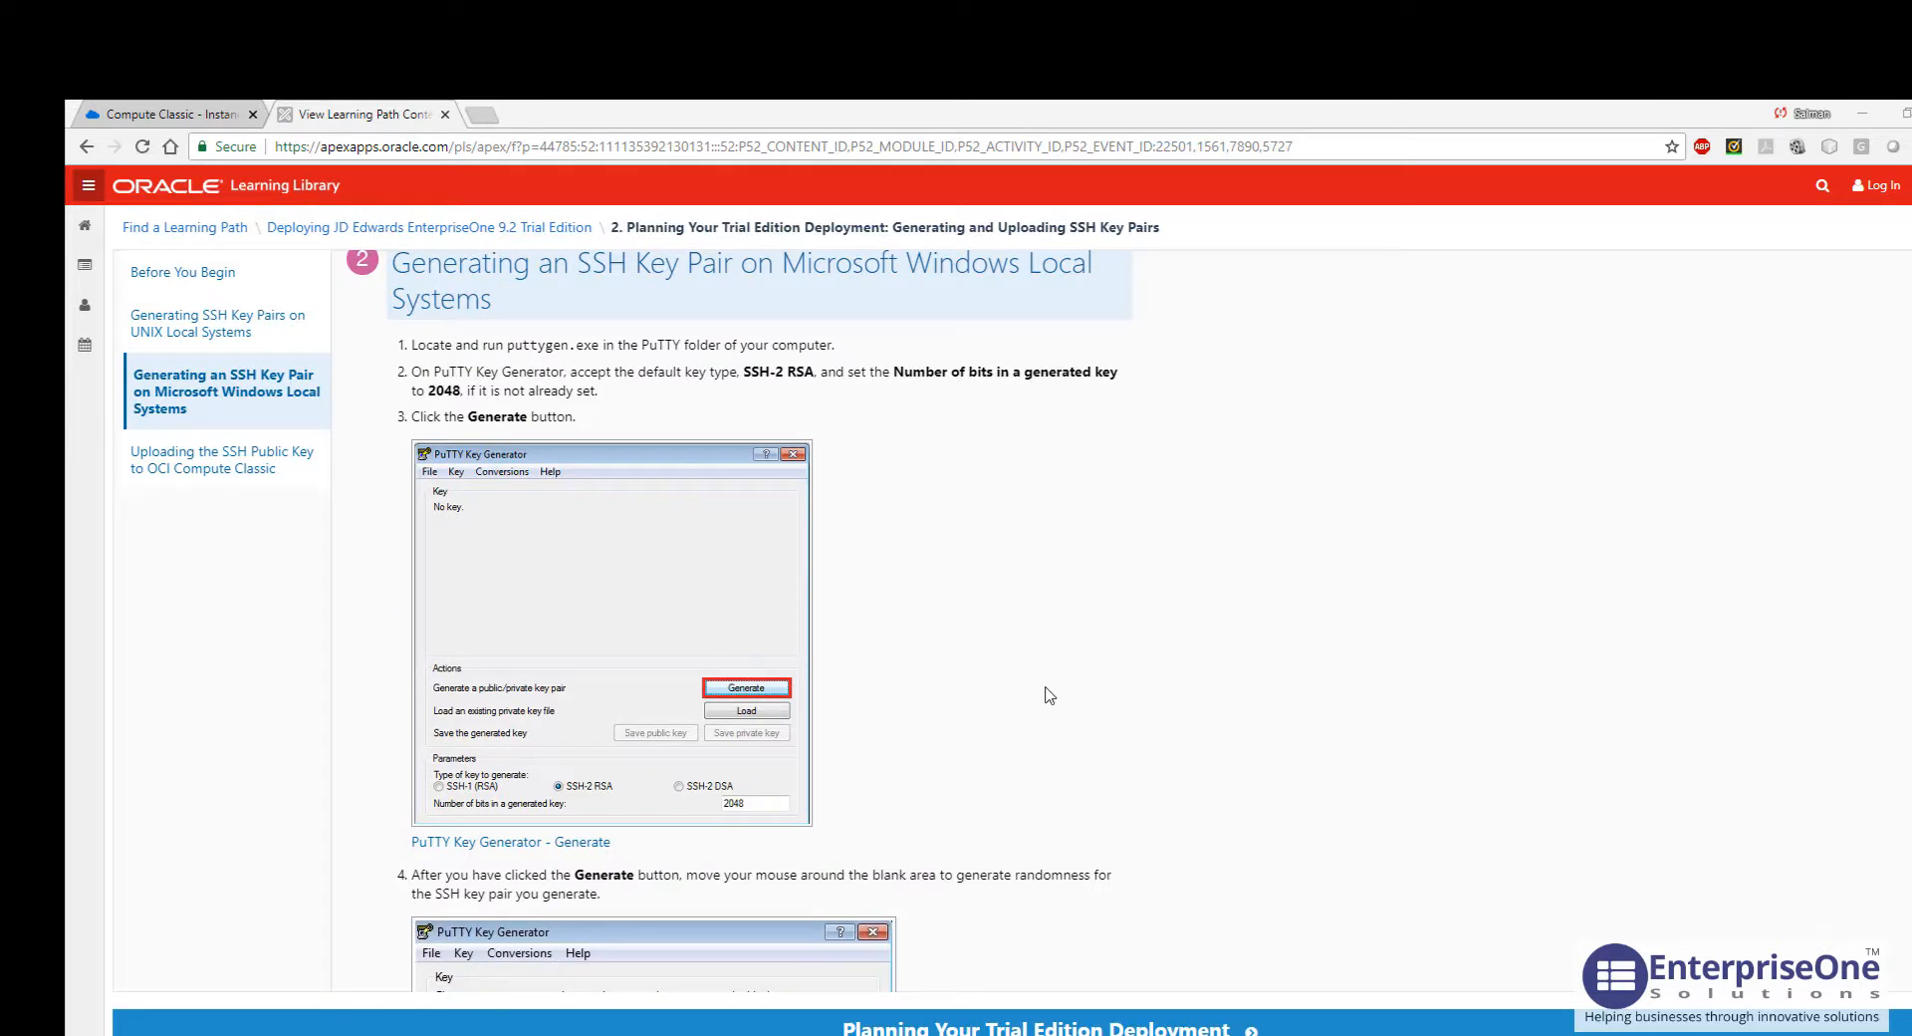
pyautogui.scroll(-1, 1048, 694)
pyautogui.scroll(-1, 1048, 694)
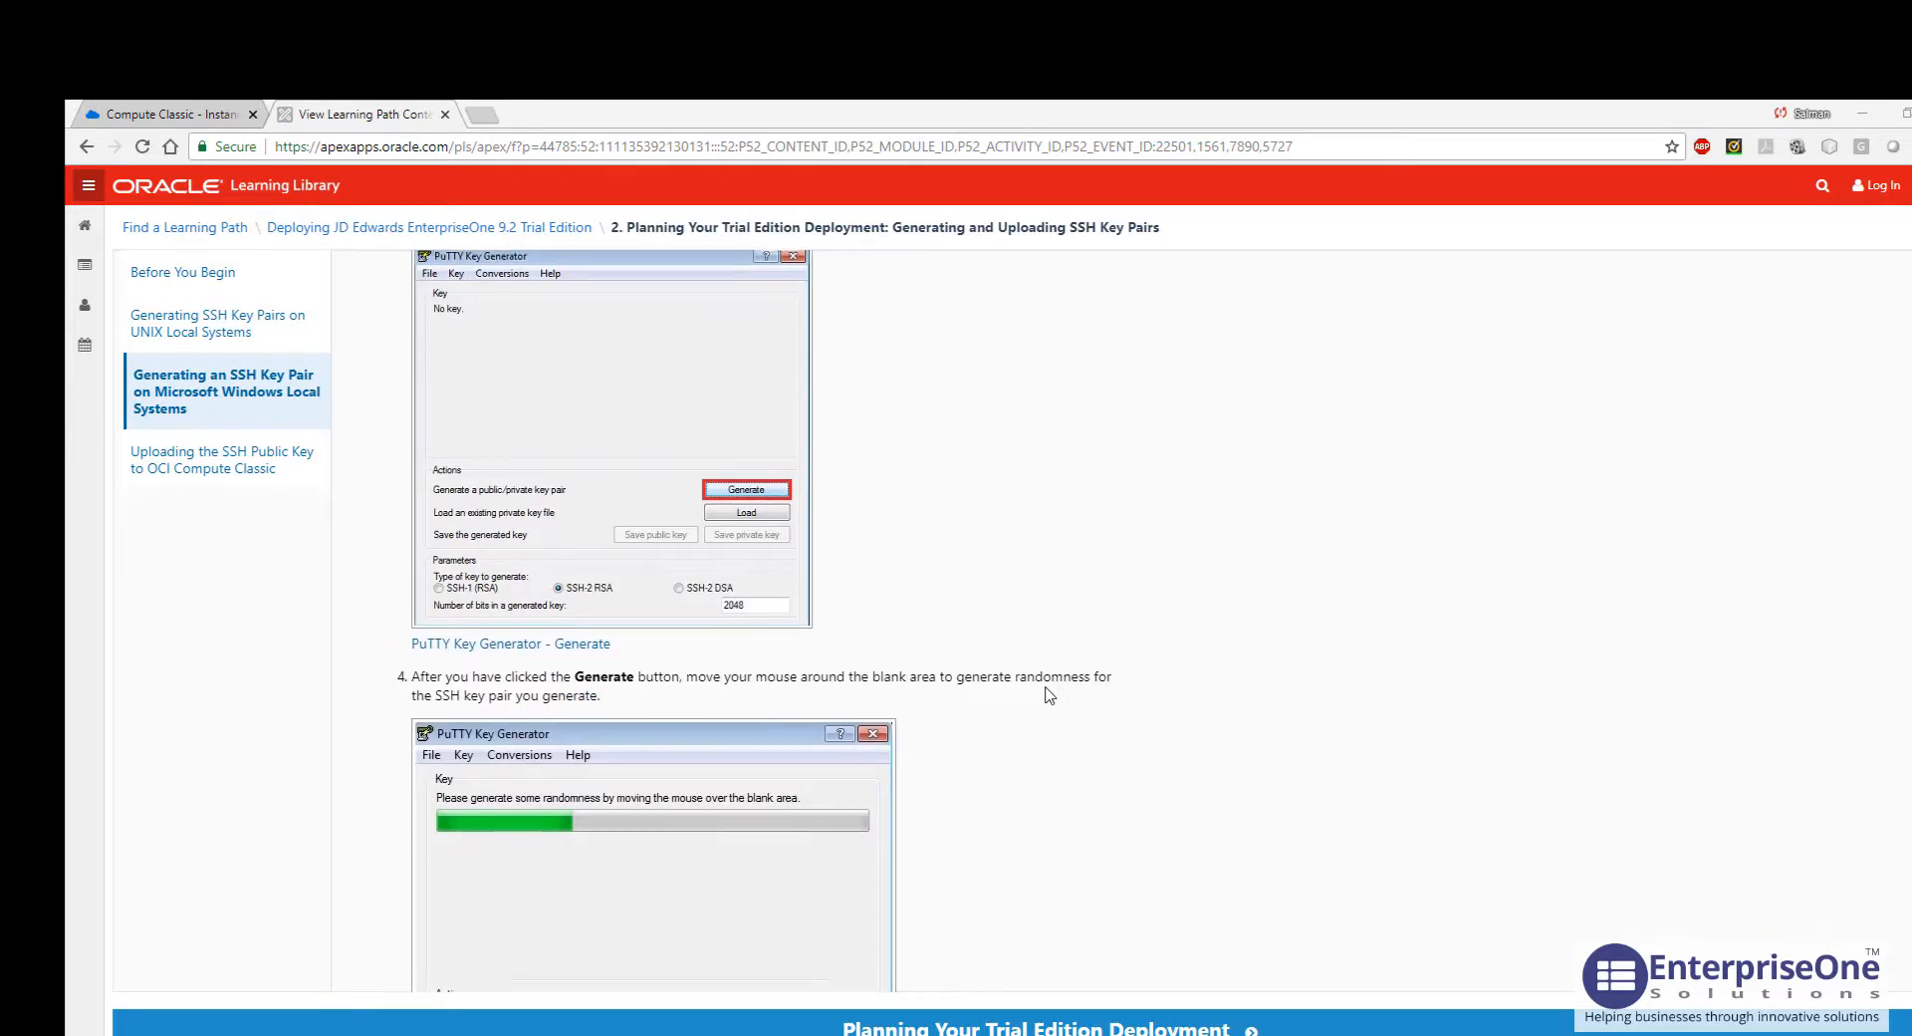
pyautogui.scroll(3, 1048, 694)
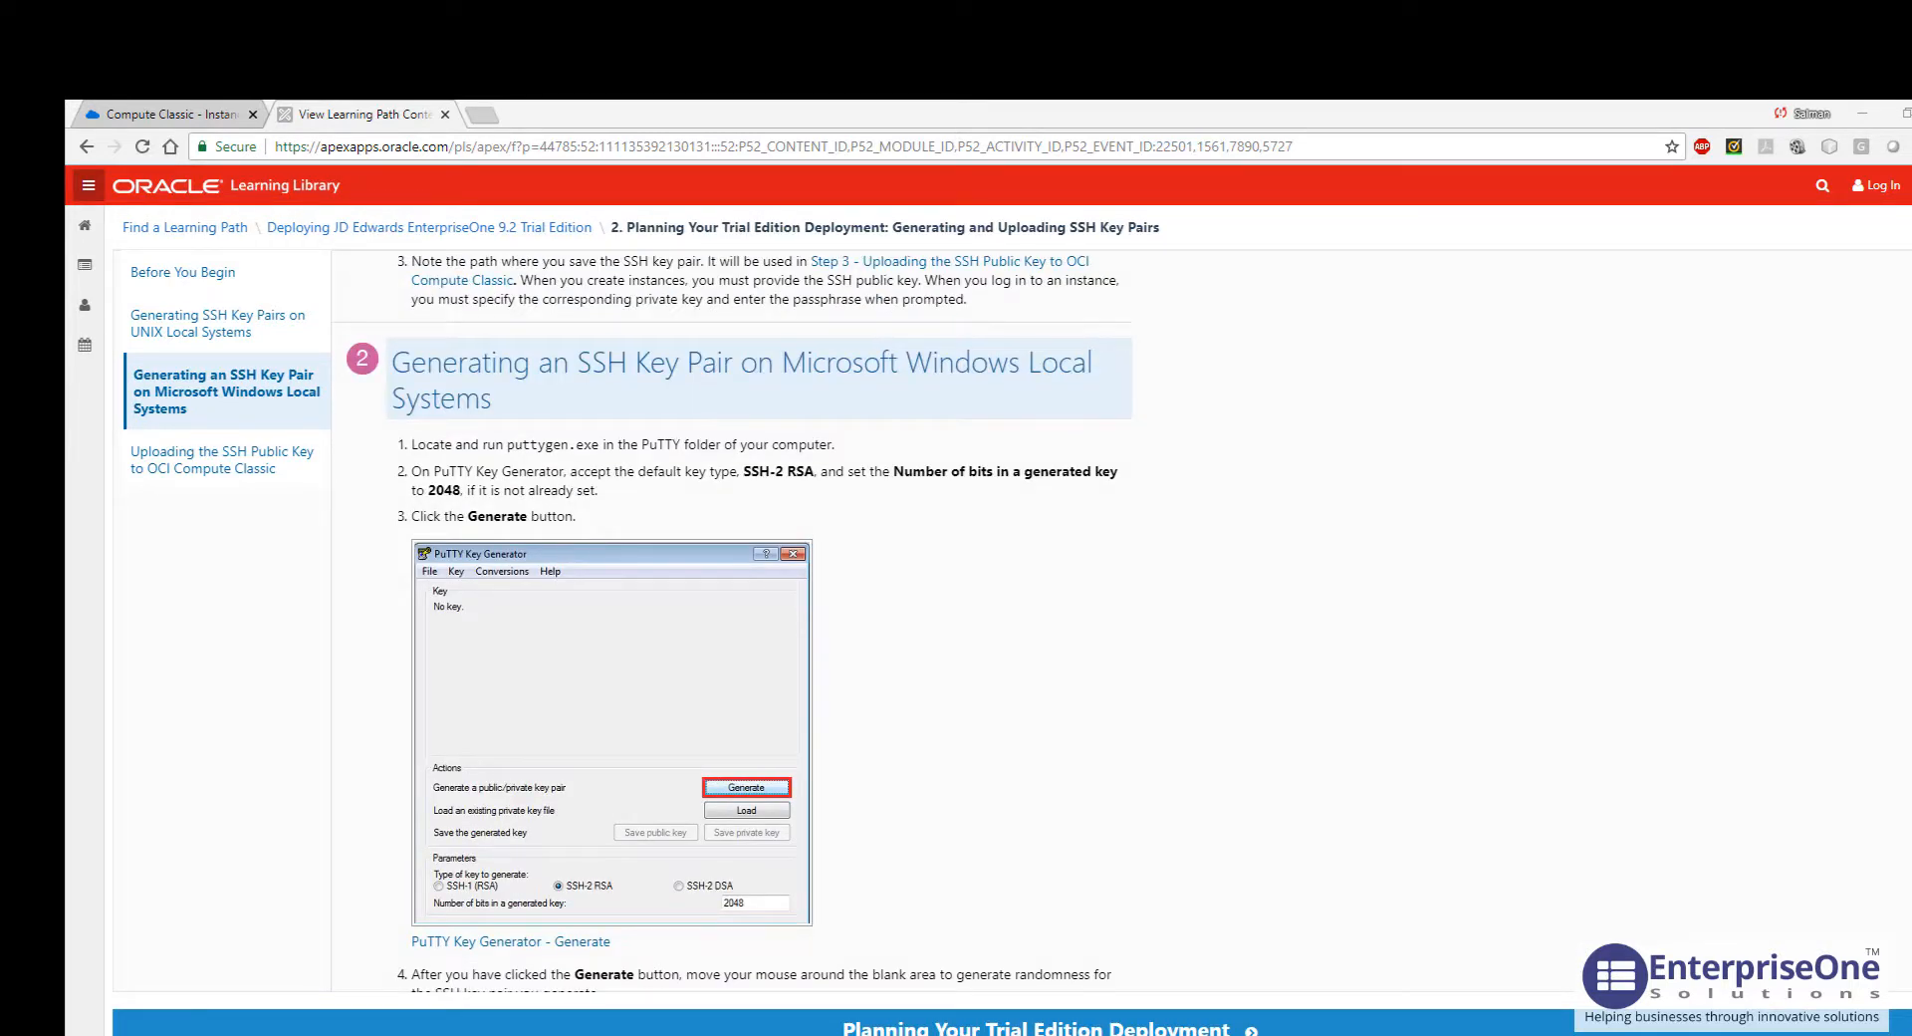
pyautogui.hotkey('alt', 'Tab')
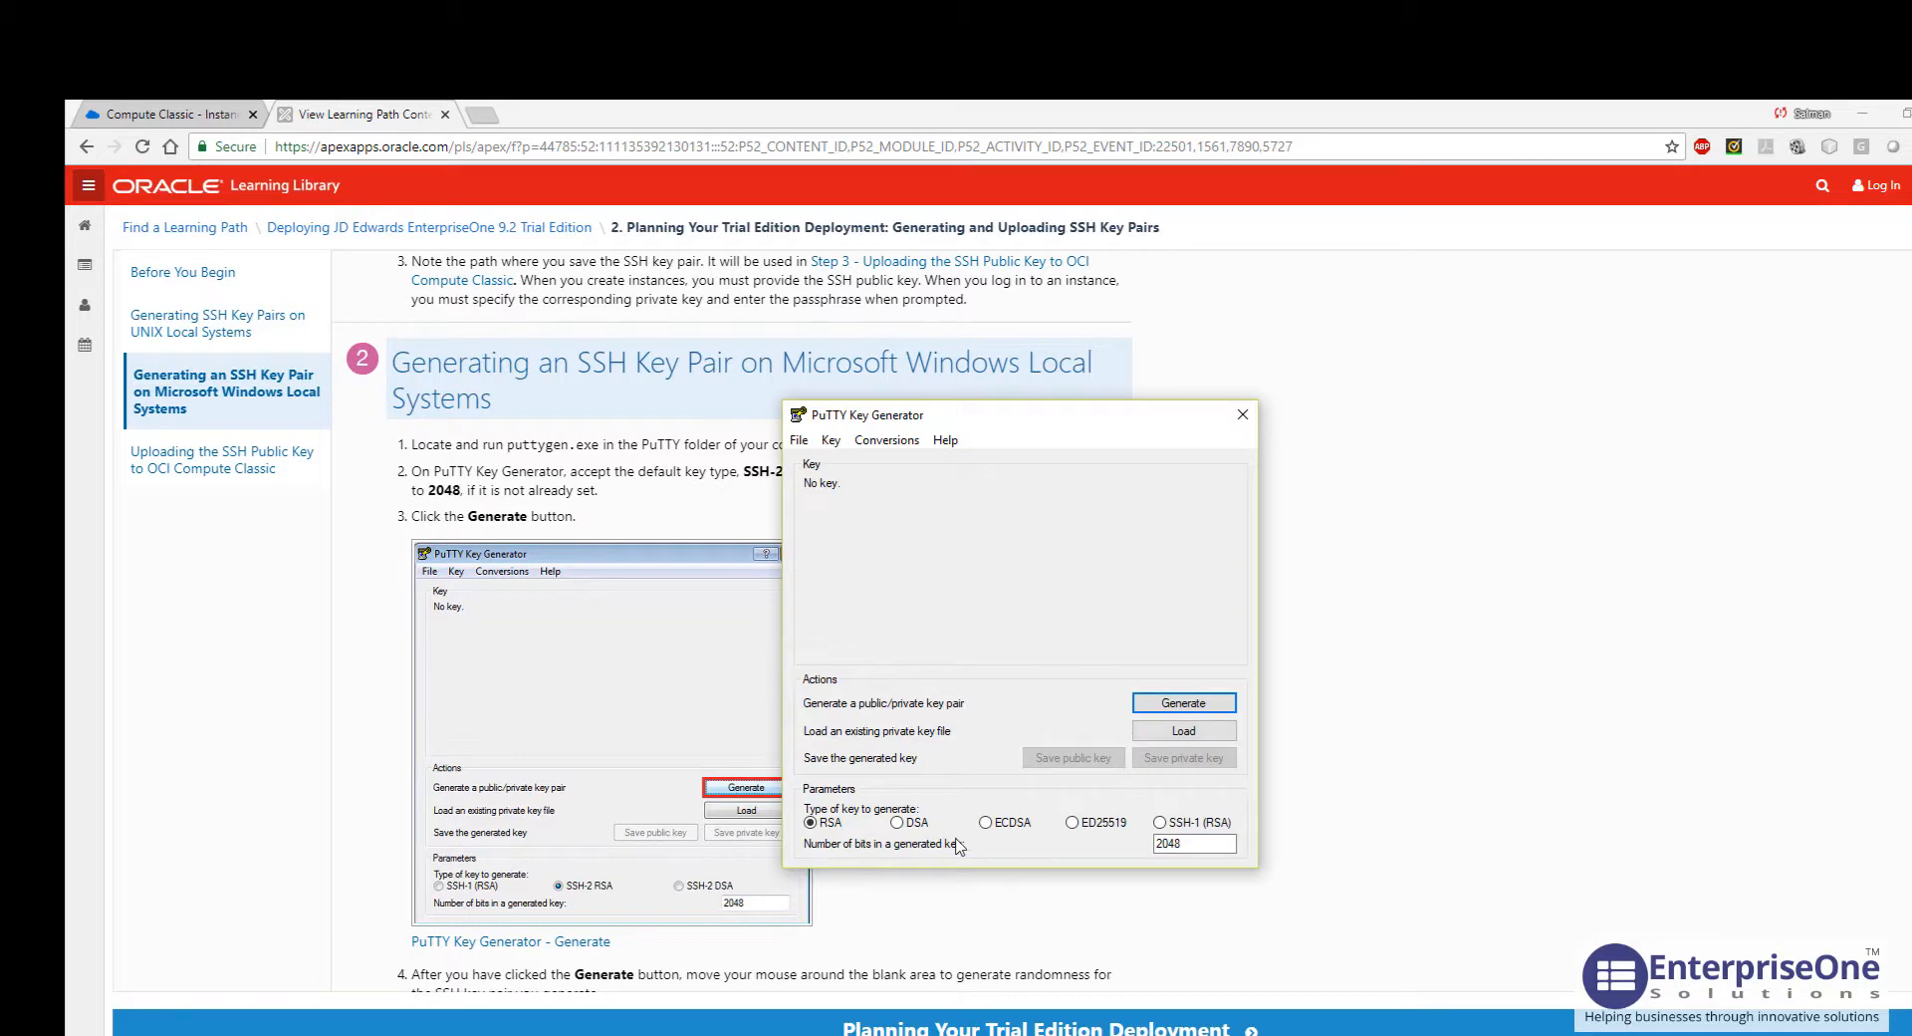
# Generate a 2048-bit SSH-2 RSA key pair and enter a confirmed passphrase
pyautogui.moveTo(976, 426); pyautogui.dragTo(1368, 408)
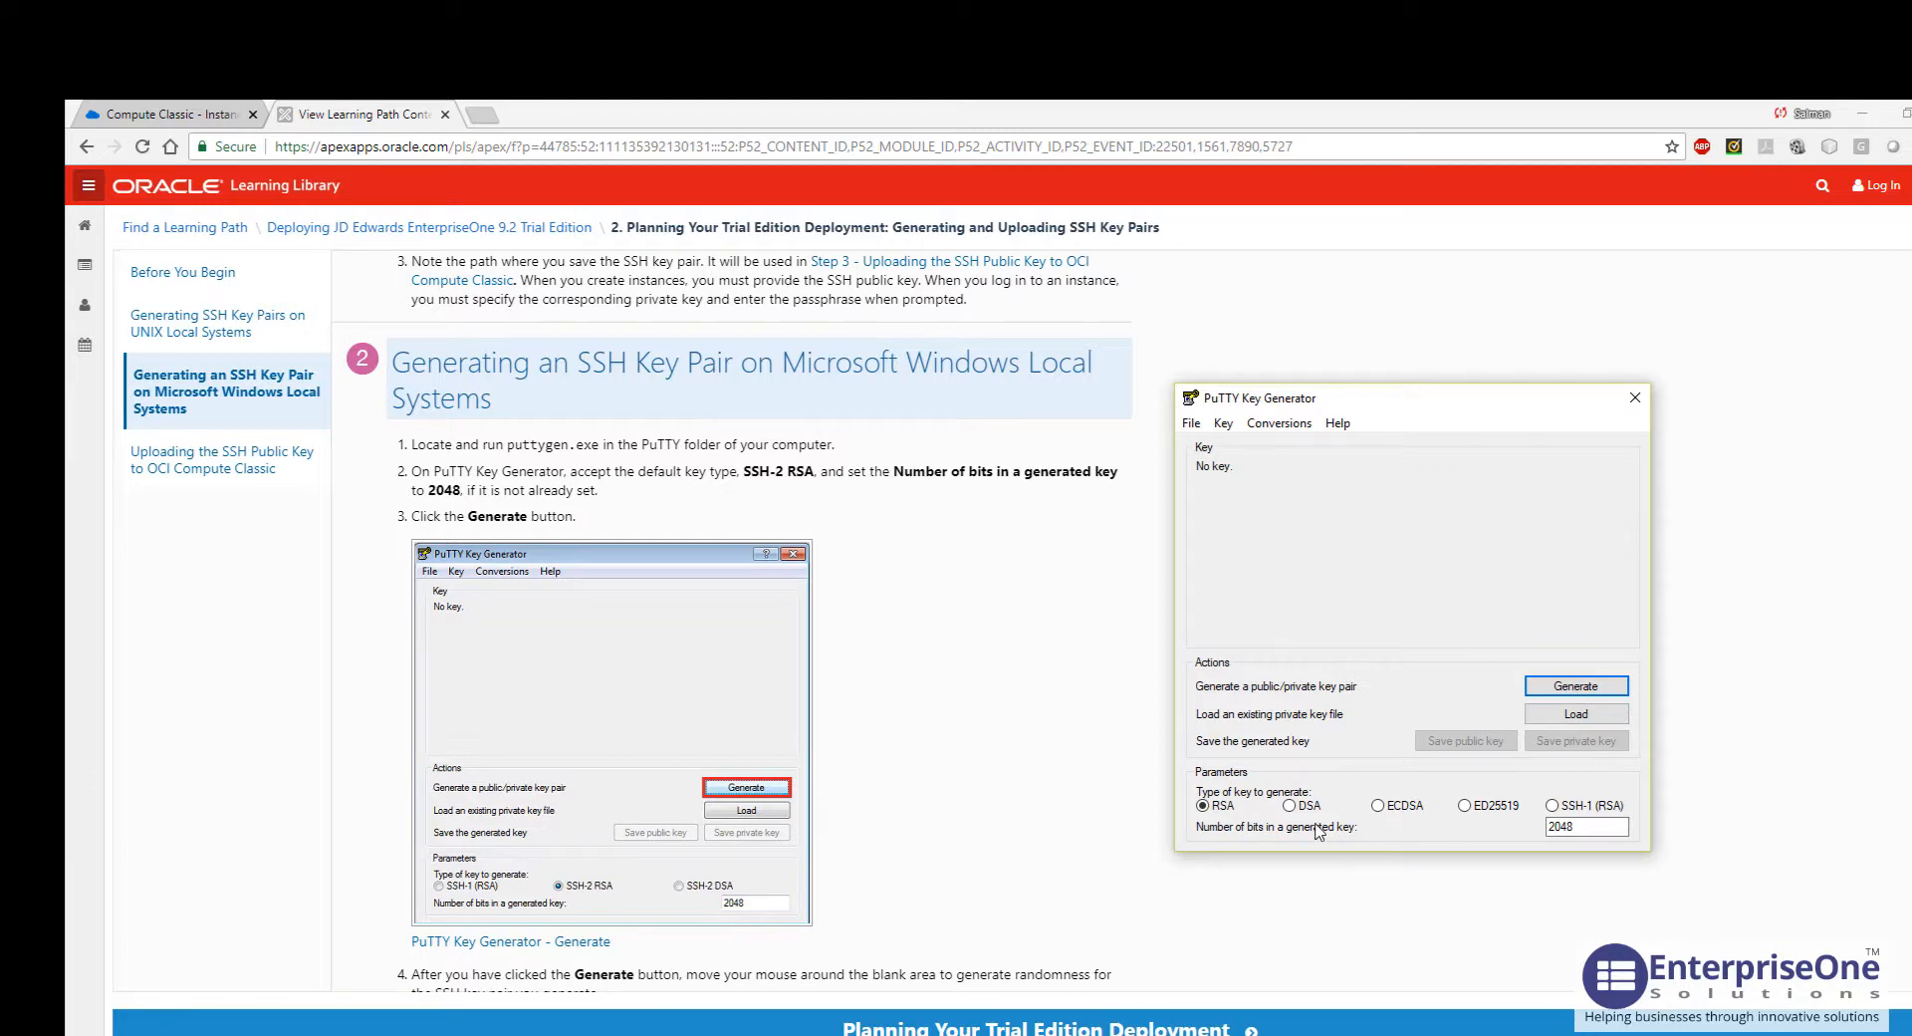
pyautogui.click(1224, 424)
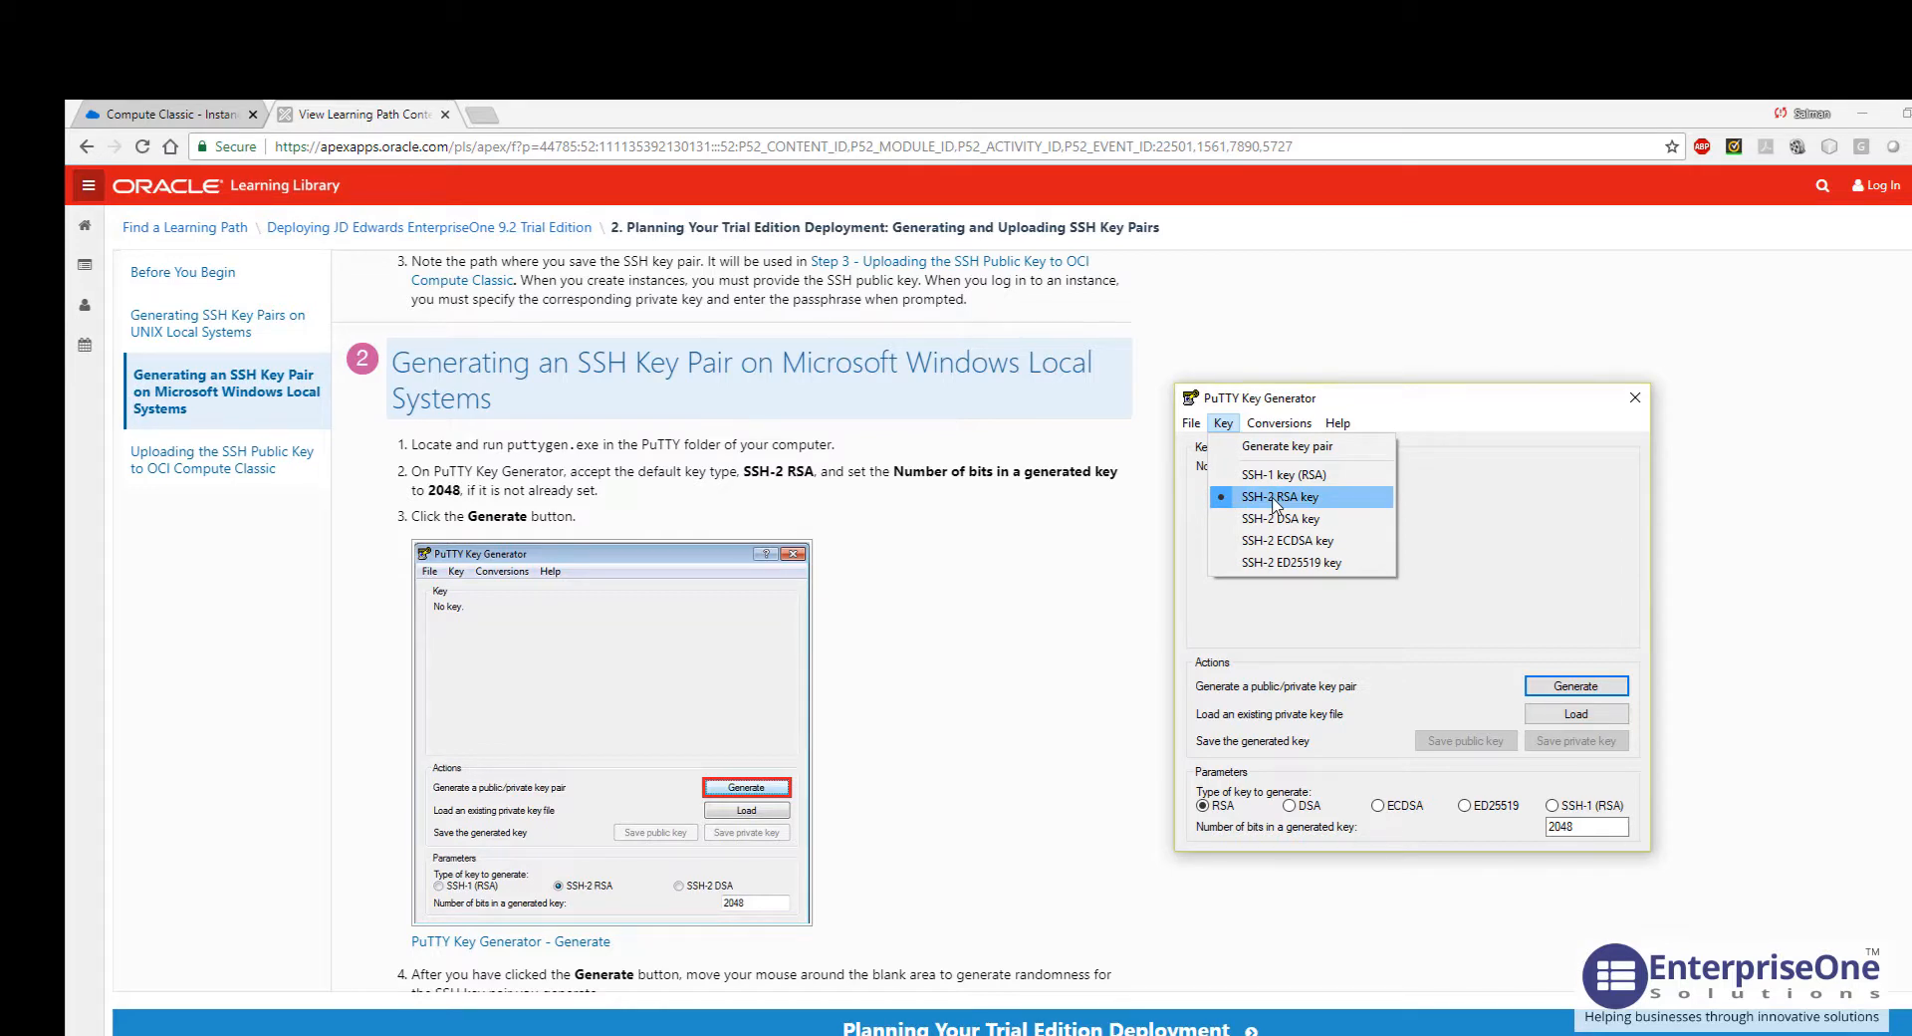
pyautogui.click(1328, 668)
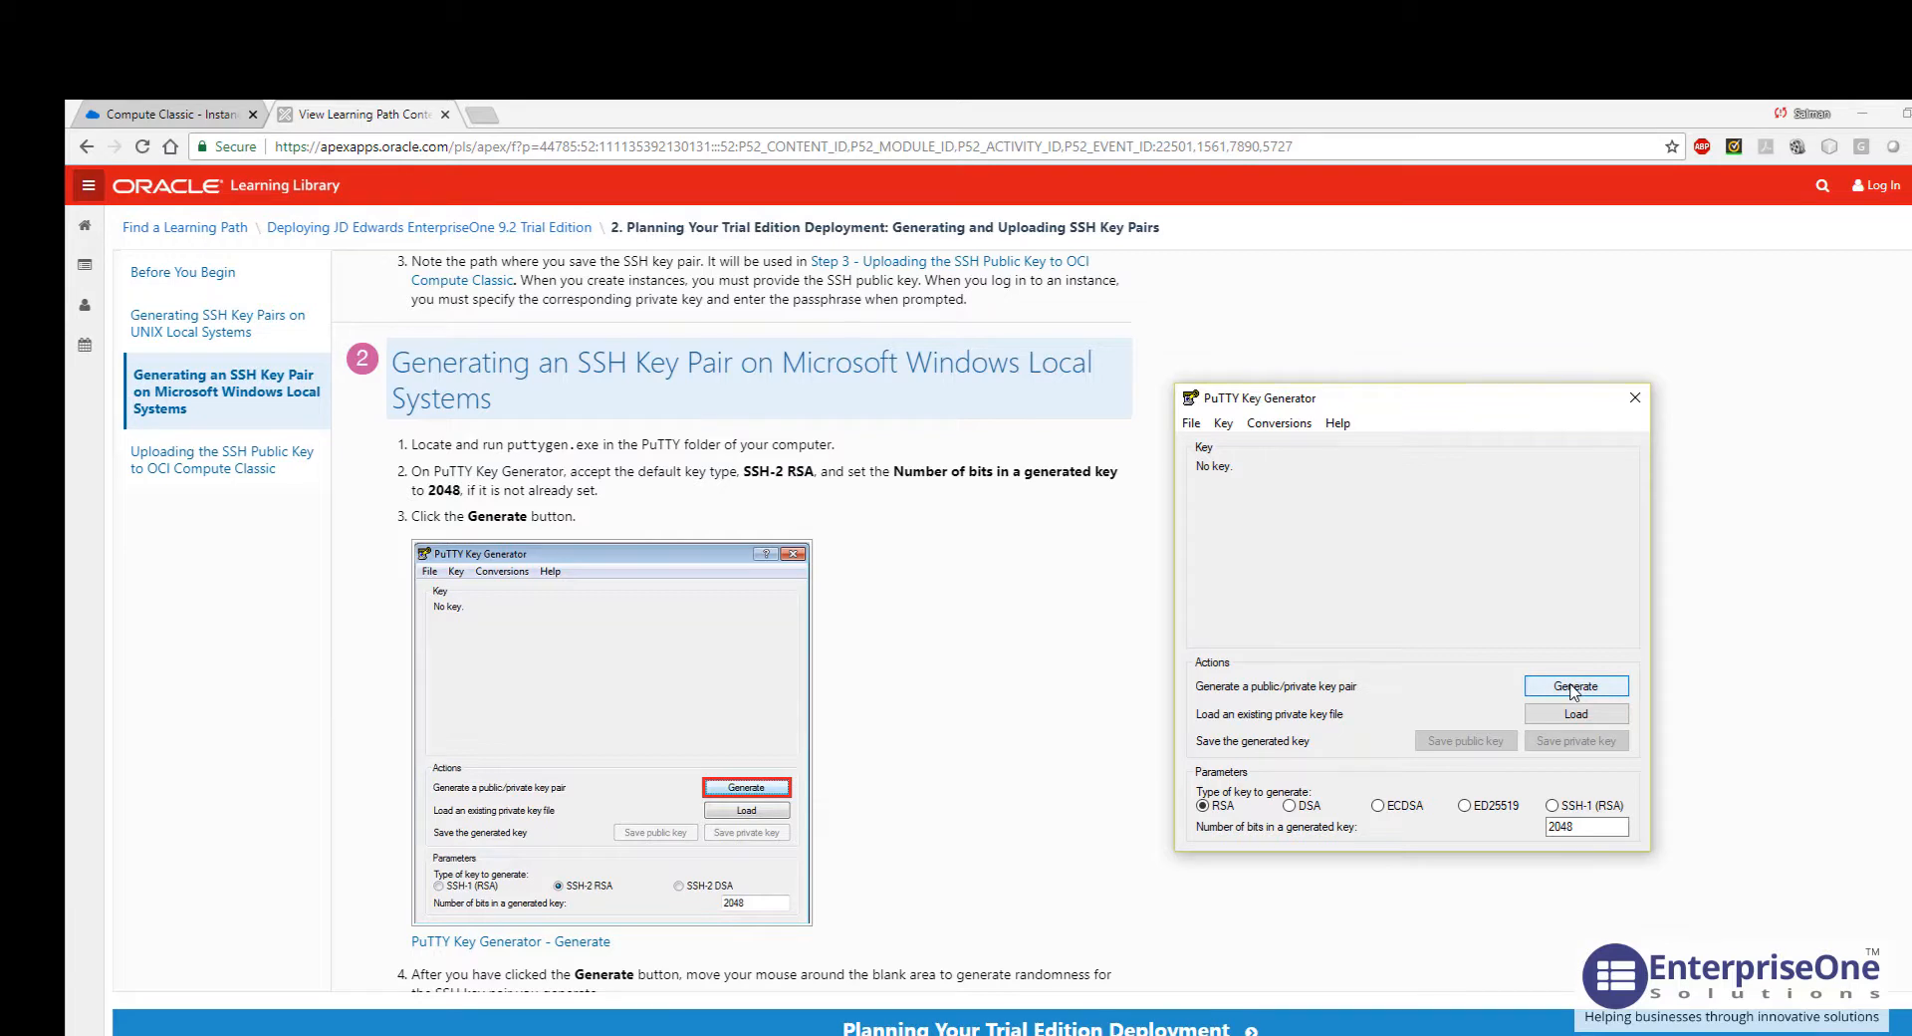
pyautogui.click(1573, 689)
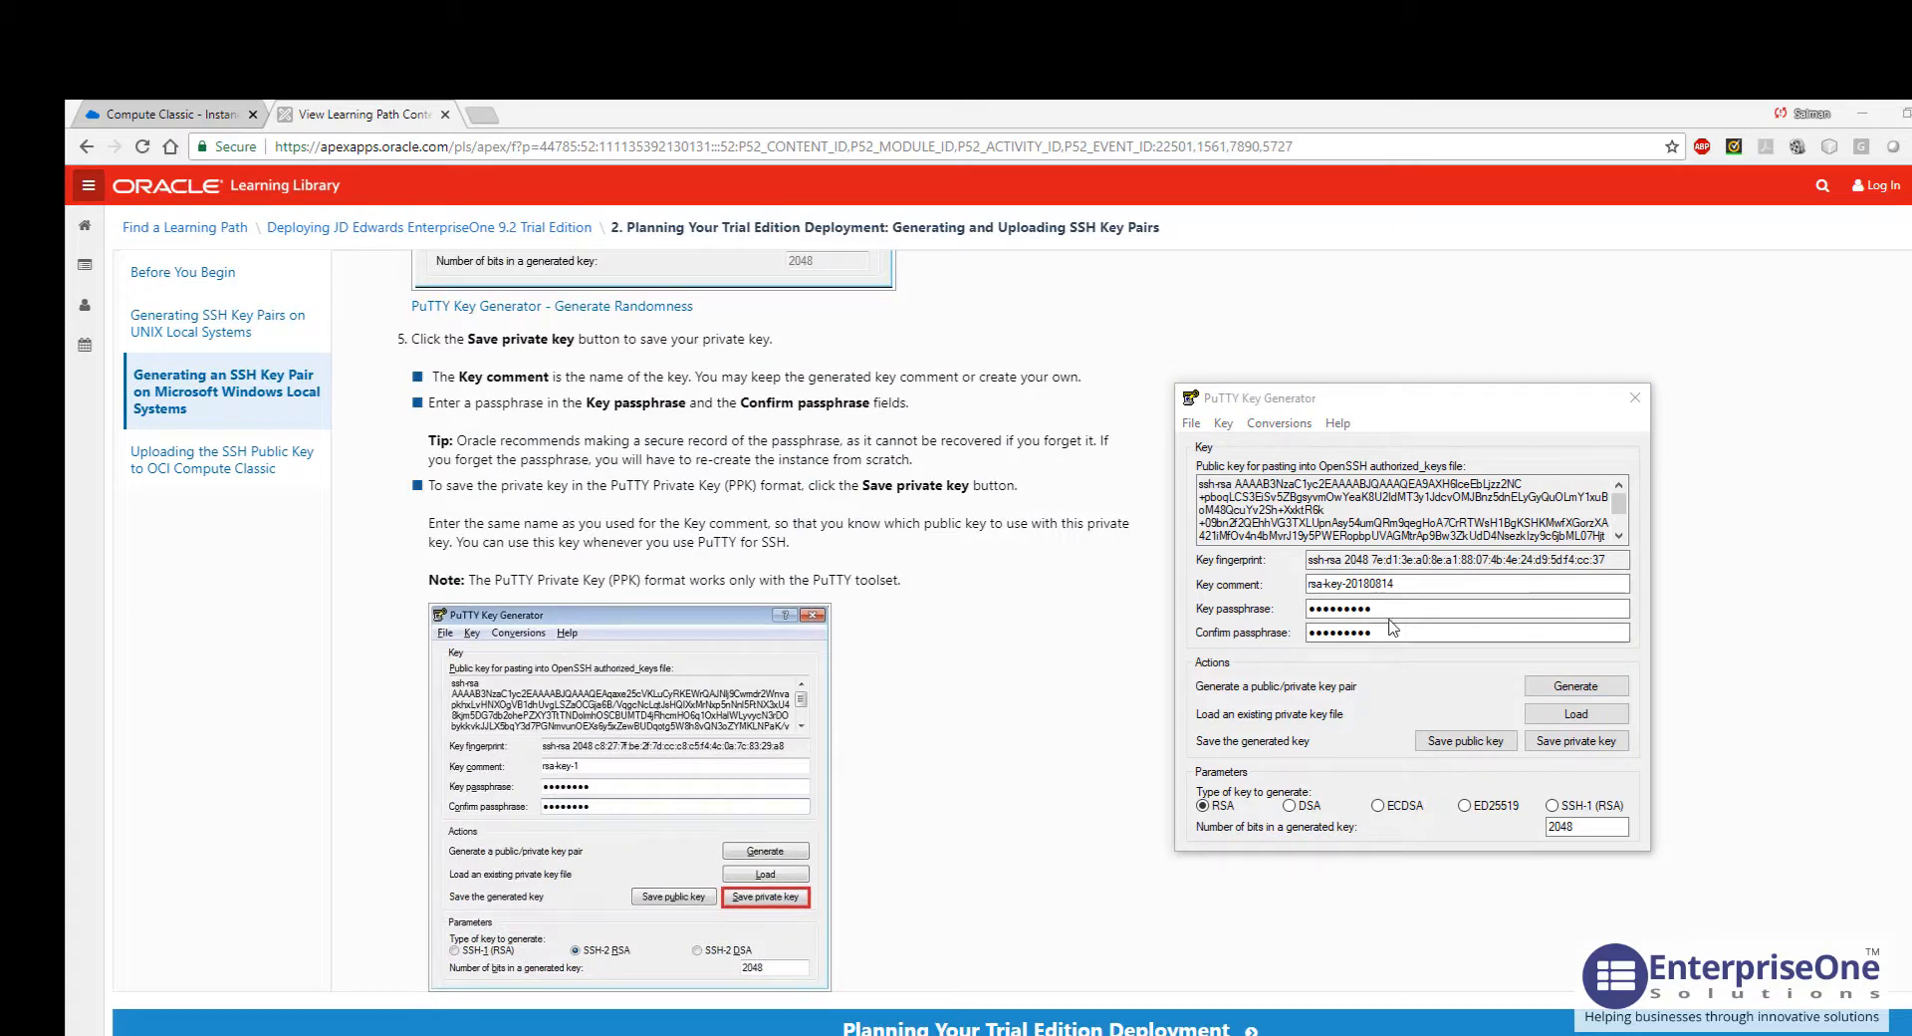
pyautogui.click(1393, 610)
pyautogui.click(1393, 624)
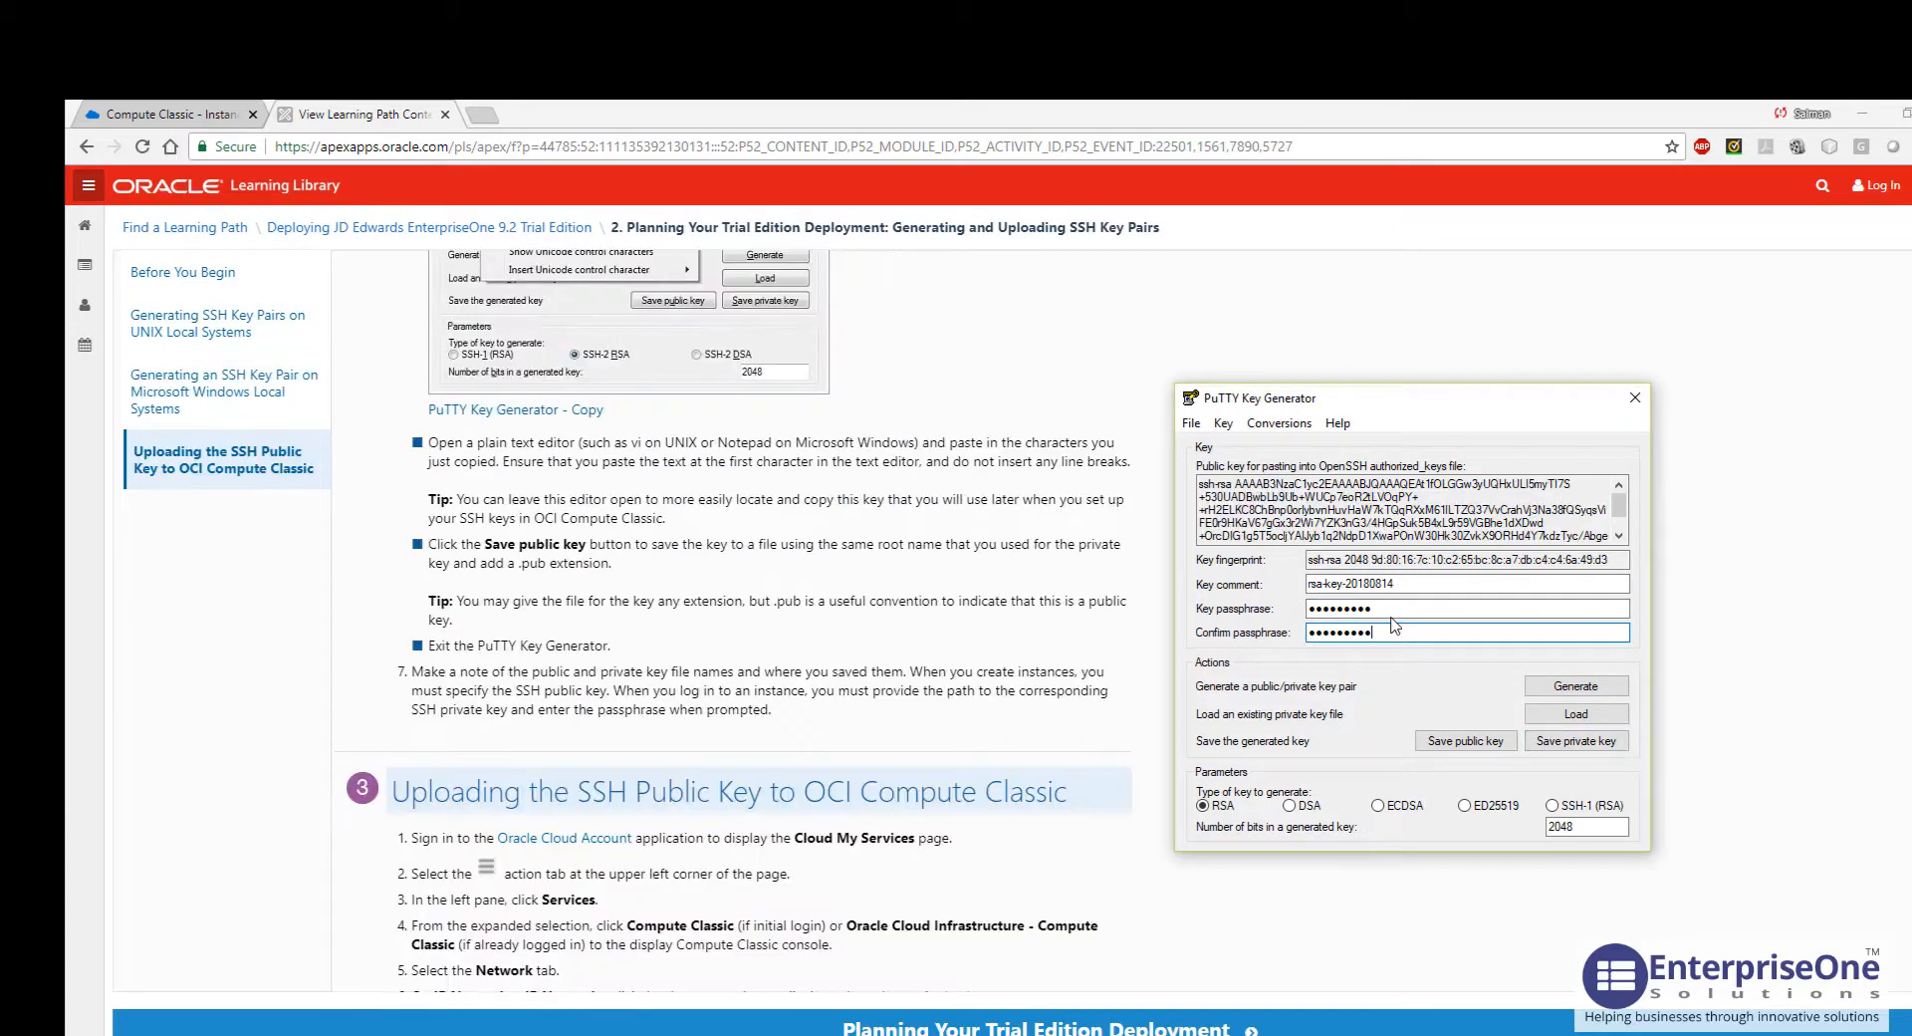
# Save the private key as rsa-key-20180814_2.ppk in TrialCloudSetup
pyautogui.click(1534, 741)
pyautogui.click(1320, 614)
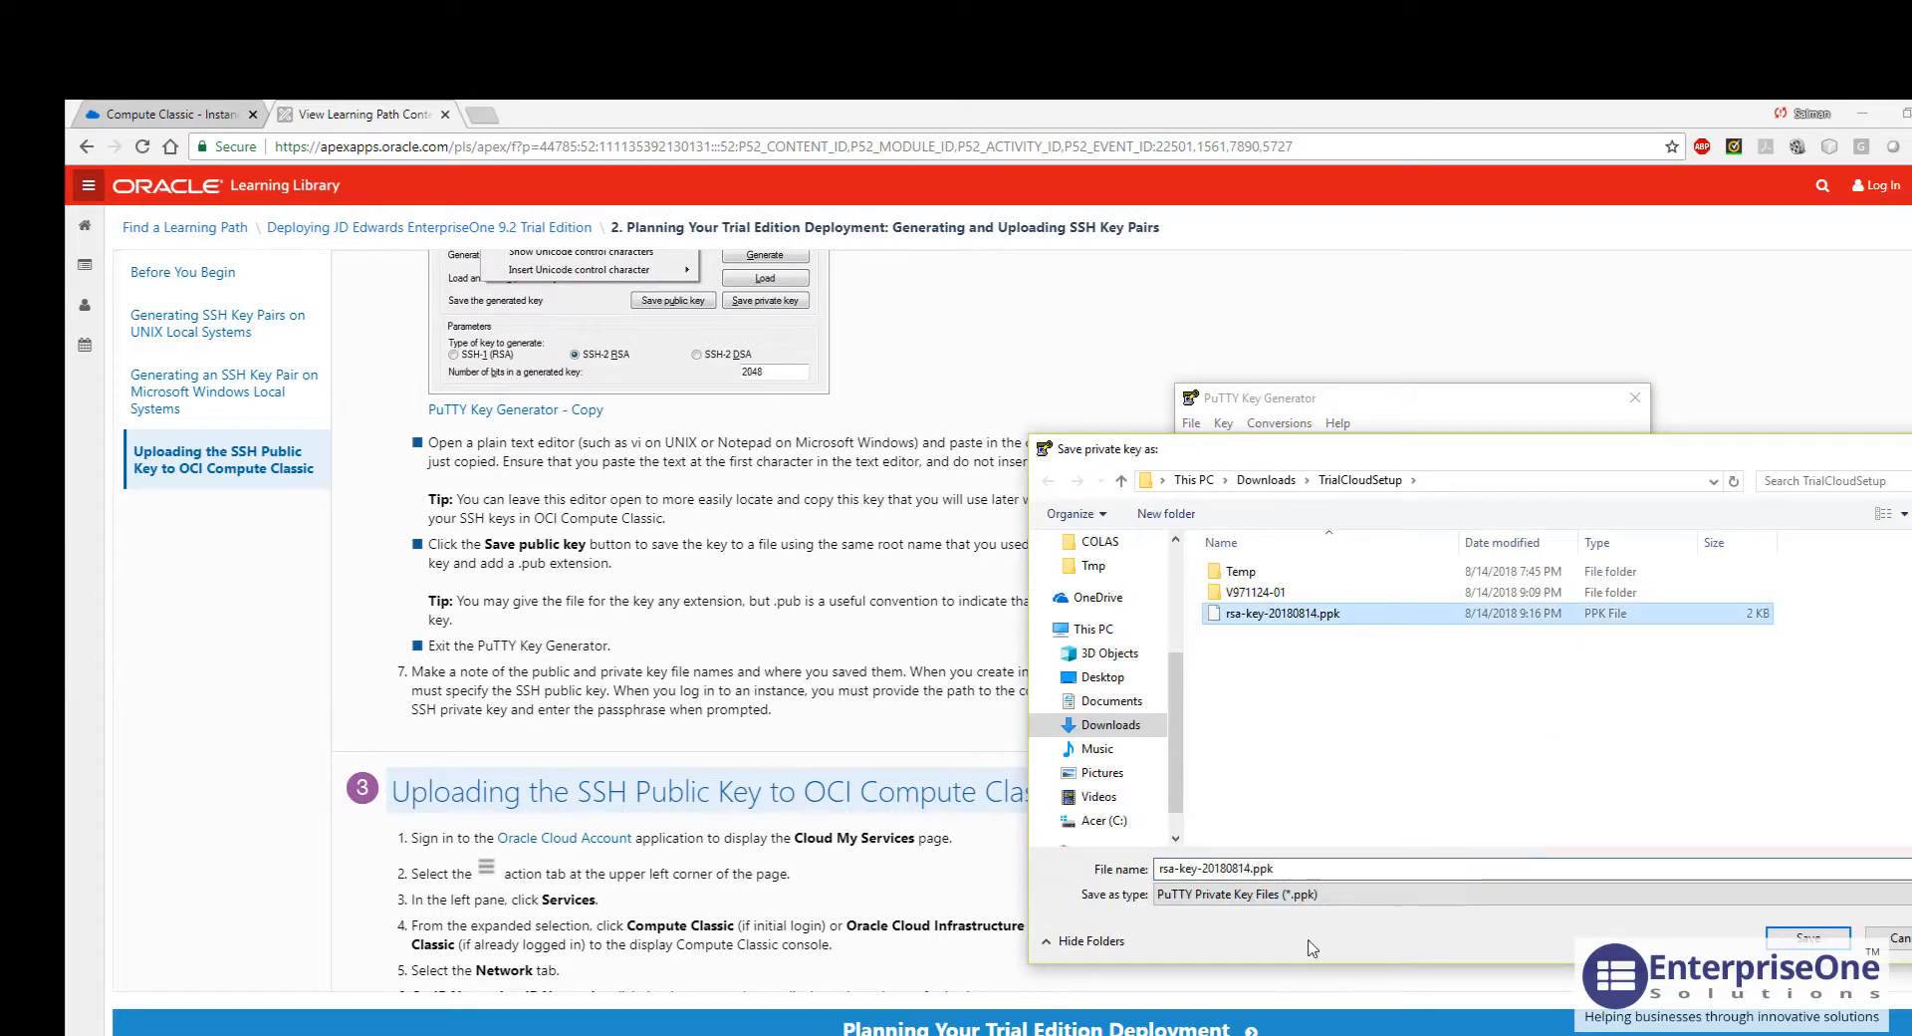
pyautogui.click(1309, 873)
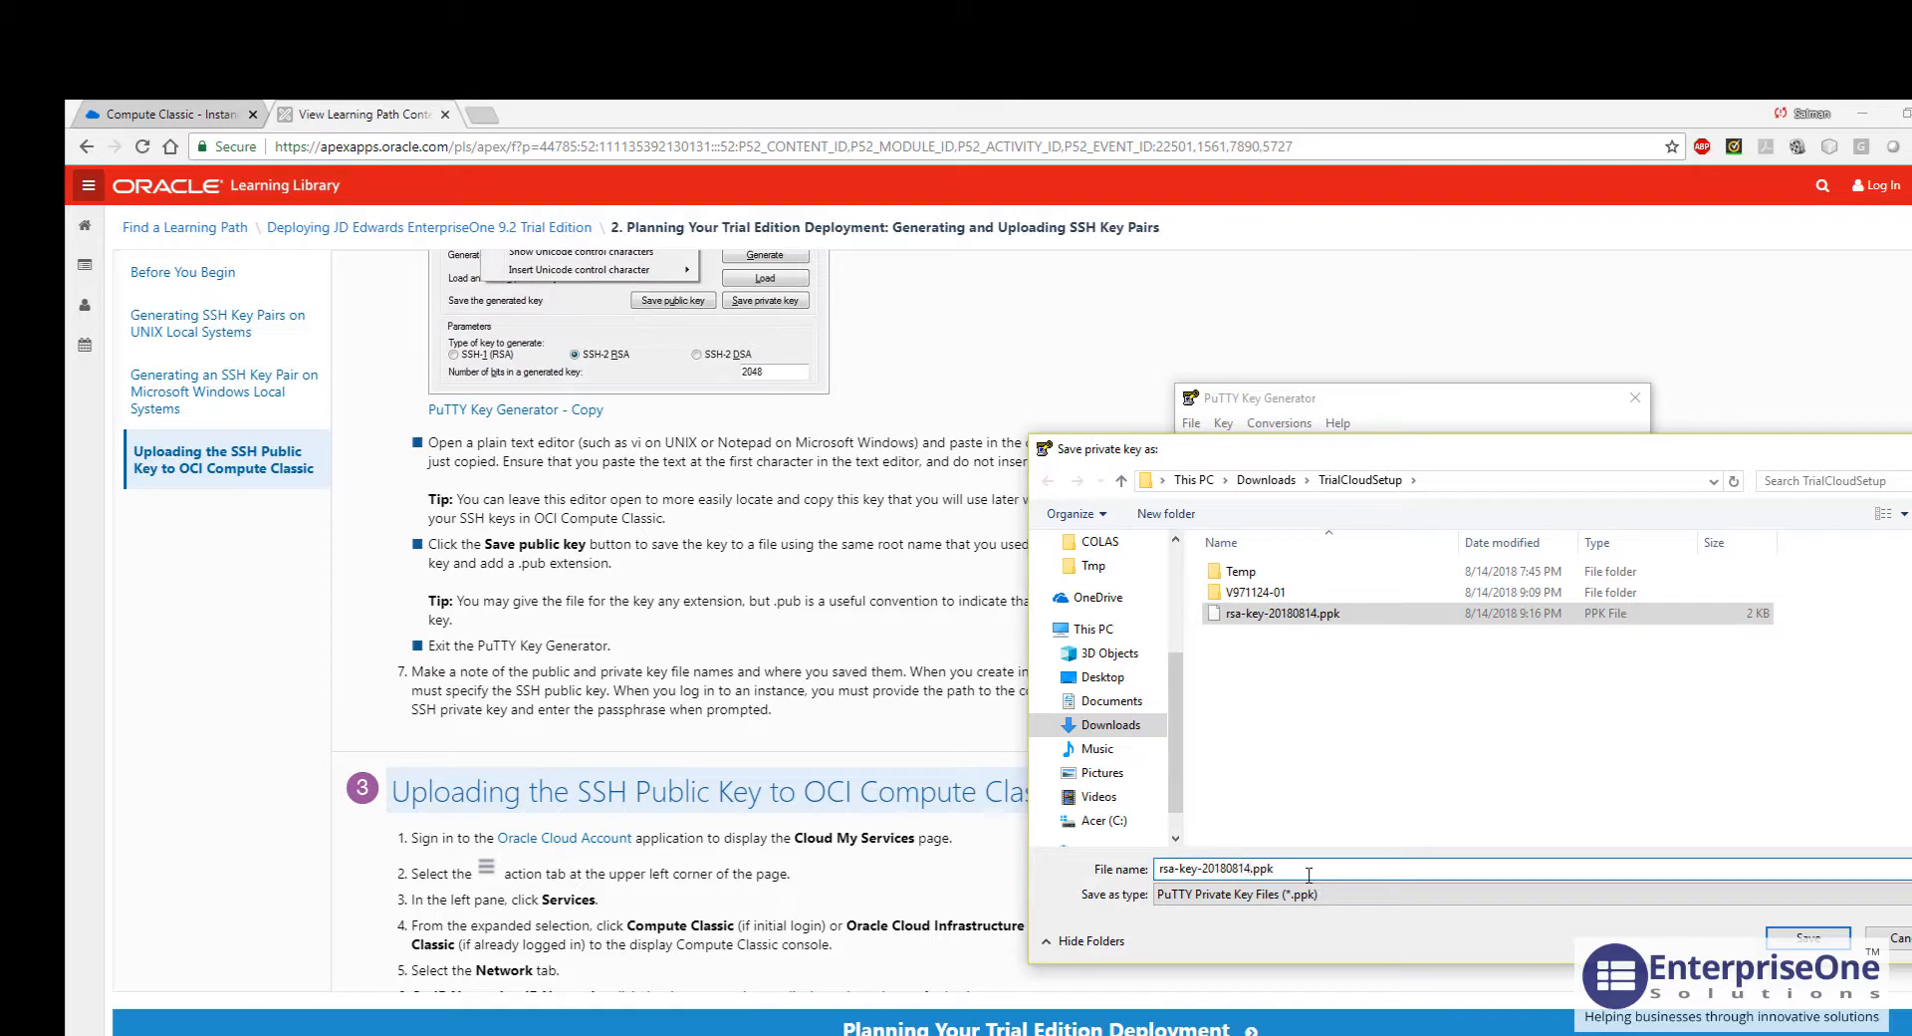
pyautogui.write('_2')
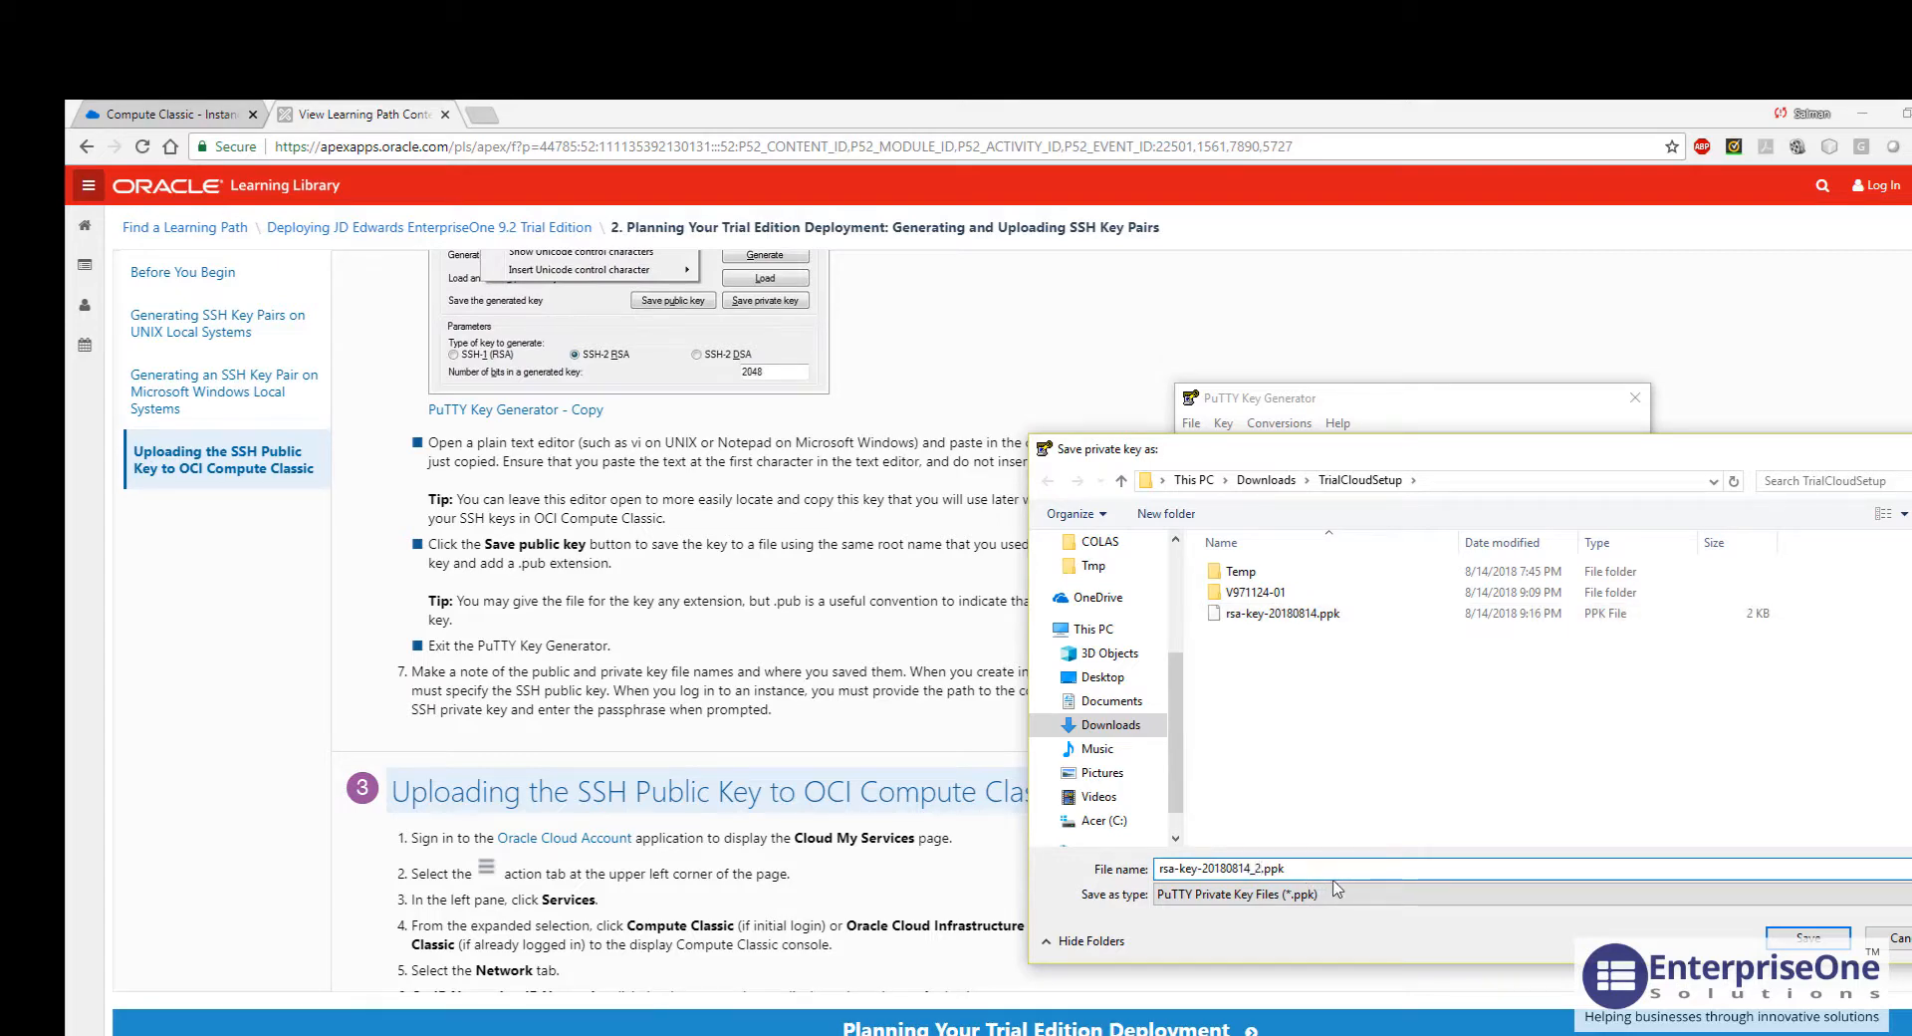
pyautogui.press('Delete')
pyautogui.press('Delete')
pyautogui.press('Delete')
pyautogui.press('Delete')
pyautogui.click(1807, 936)
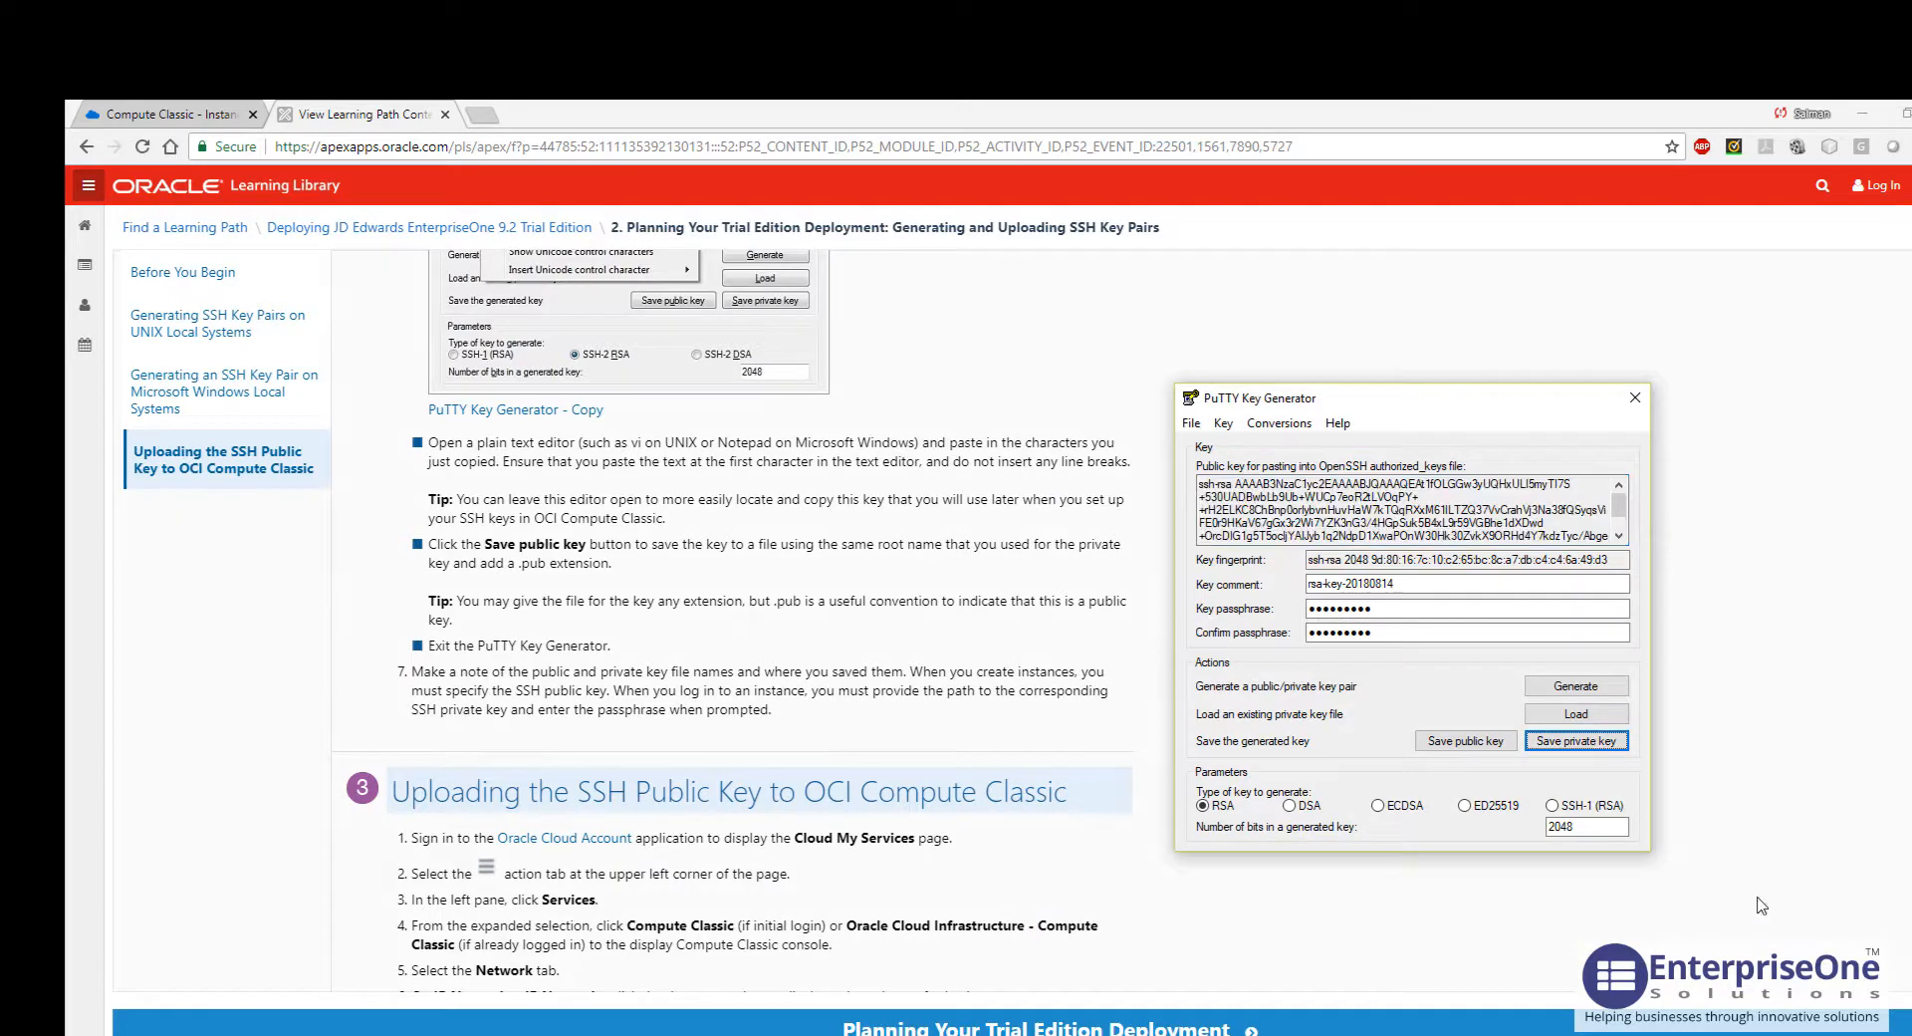
# Save the public key as rsa-key-20180814_2.pub and exit PuTTY Key Generator
pyautogui.click(1503, 747)
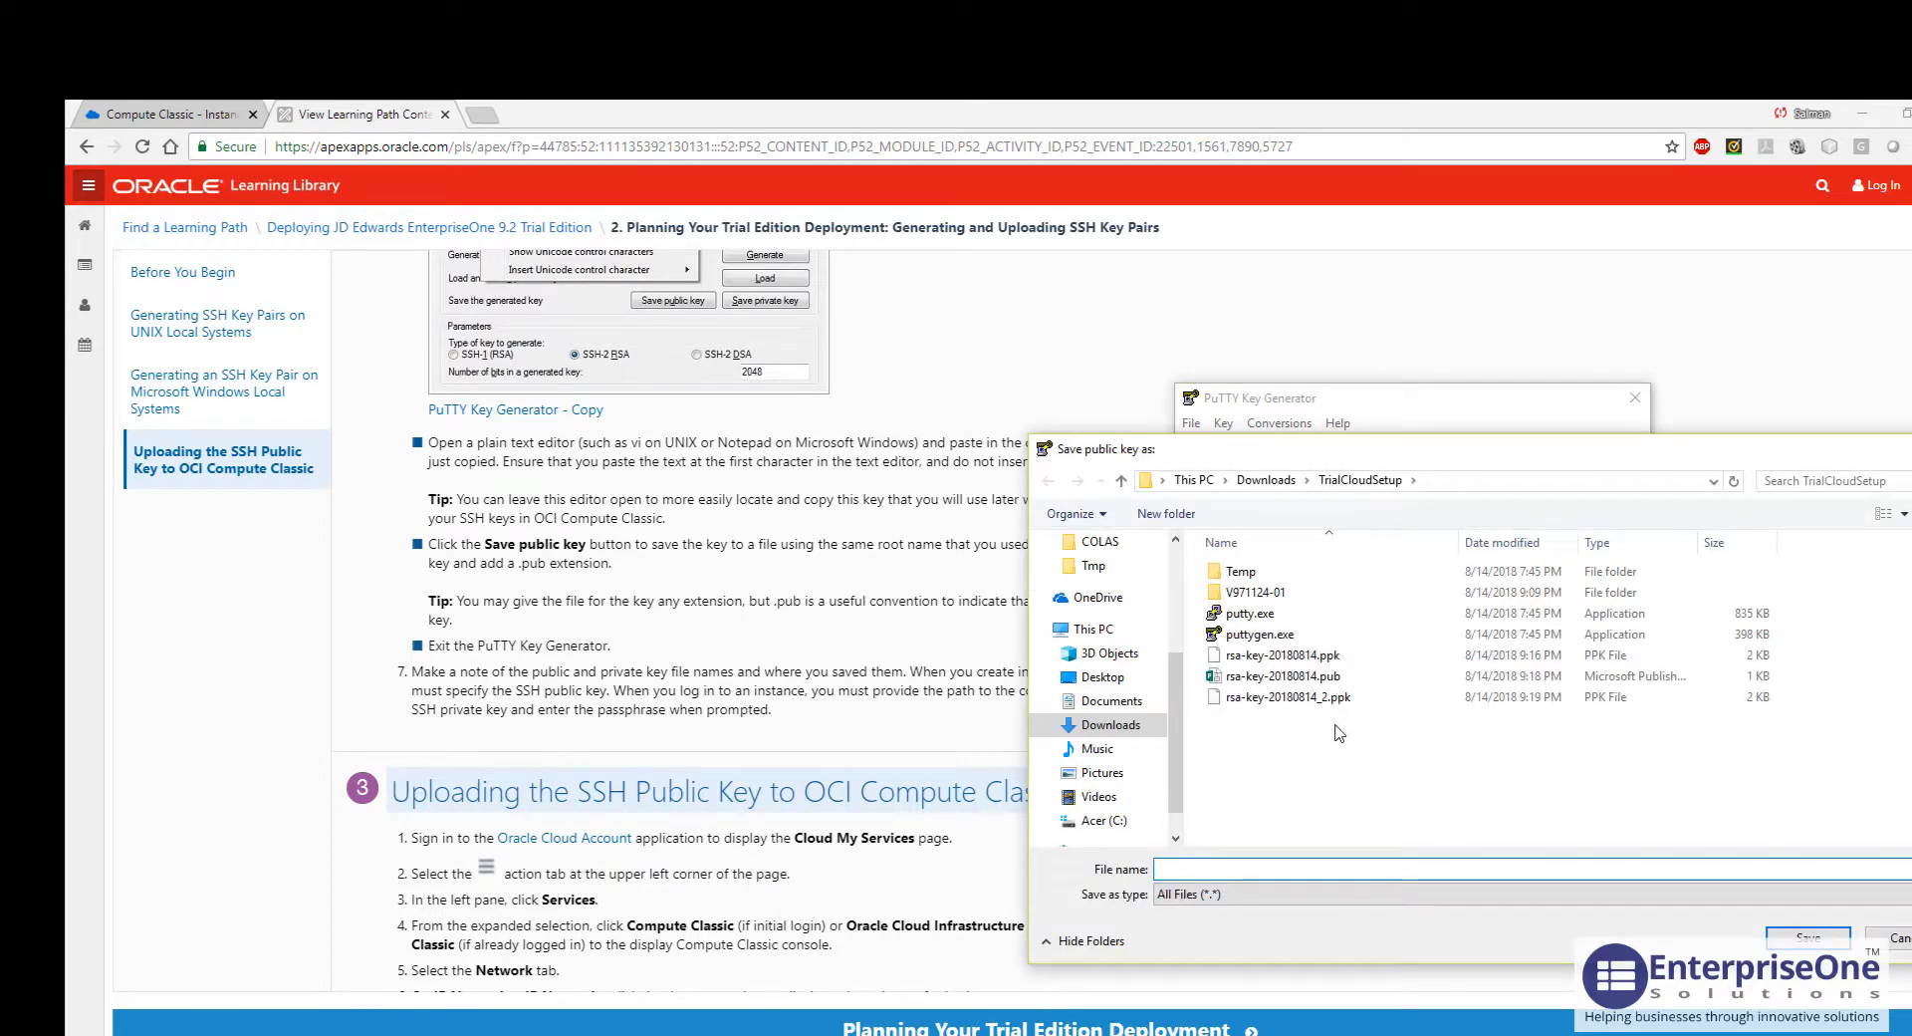
pyautogui.click(1334, 677)
pyautogui.click(1249, 869)
pyautogui.click(1271, 868)
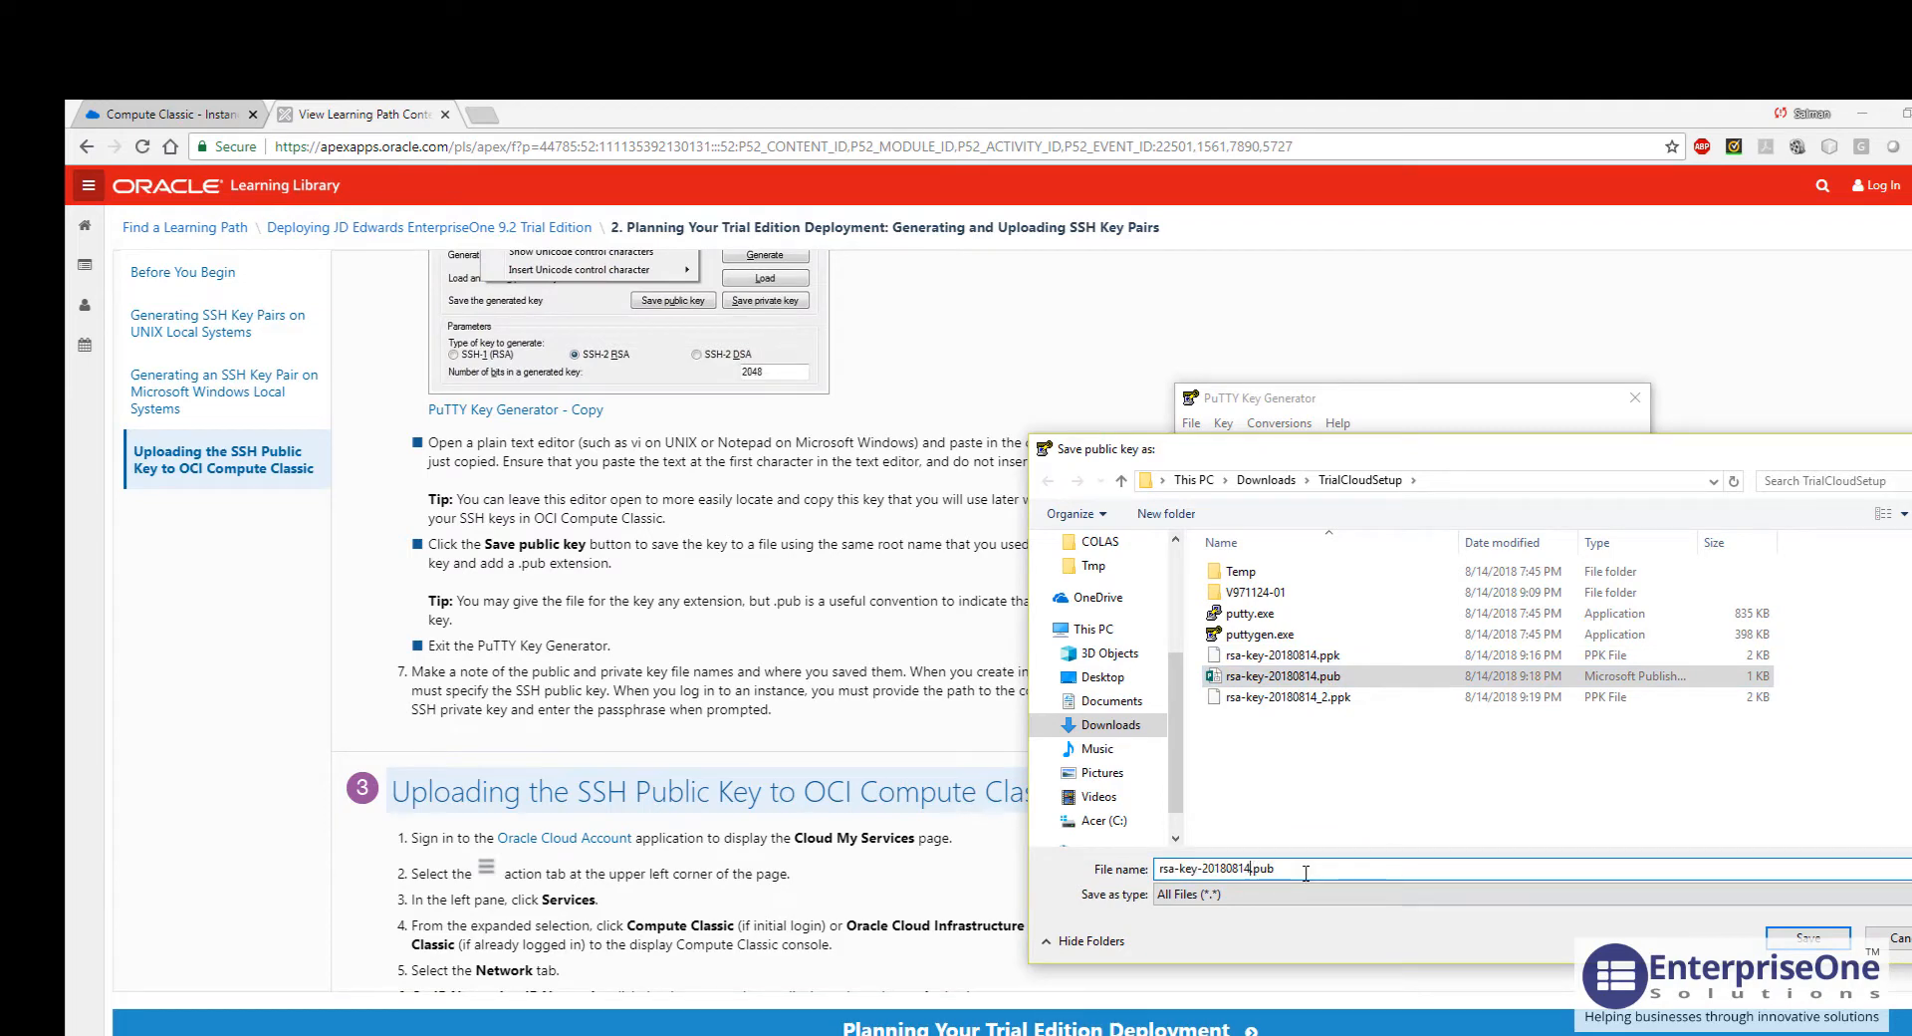
pyautogui.write('_2')
pyautogui.press('Return')
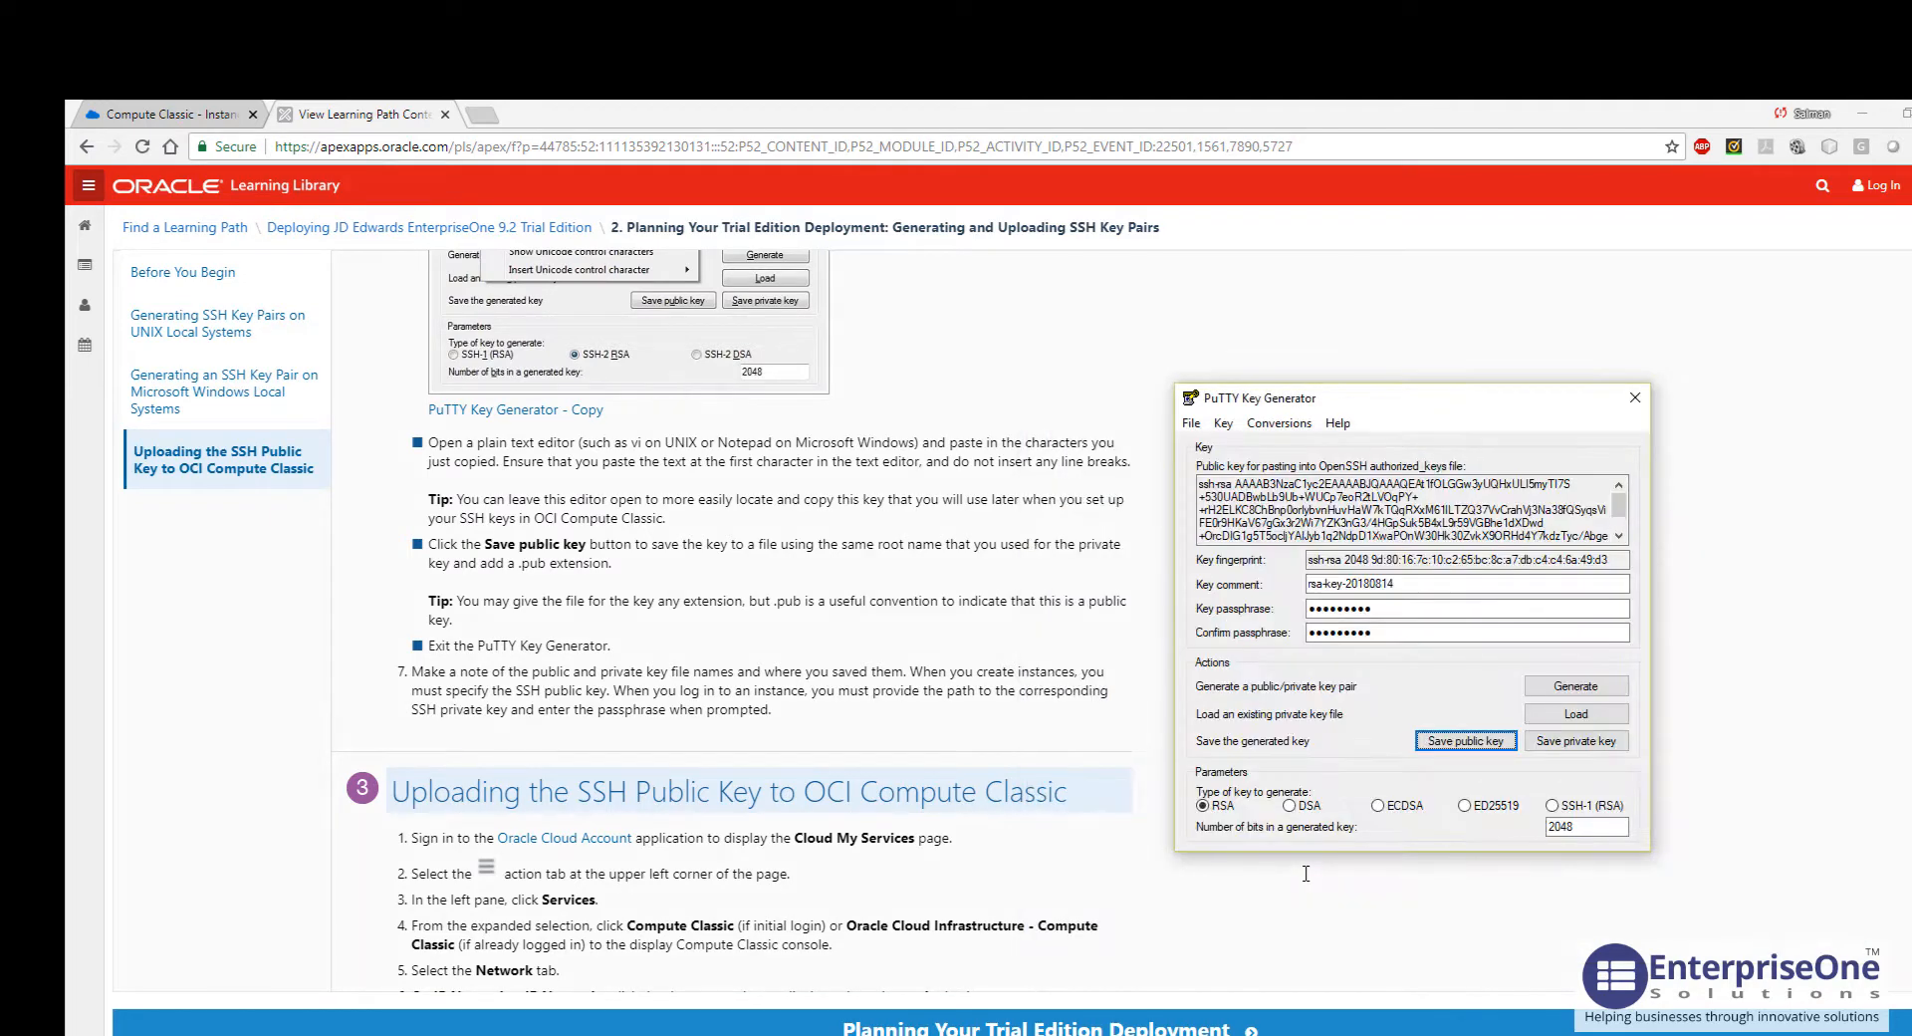
pyautogui.click(1192, 423)
pyautogui.click(1217, 518)
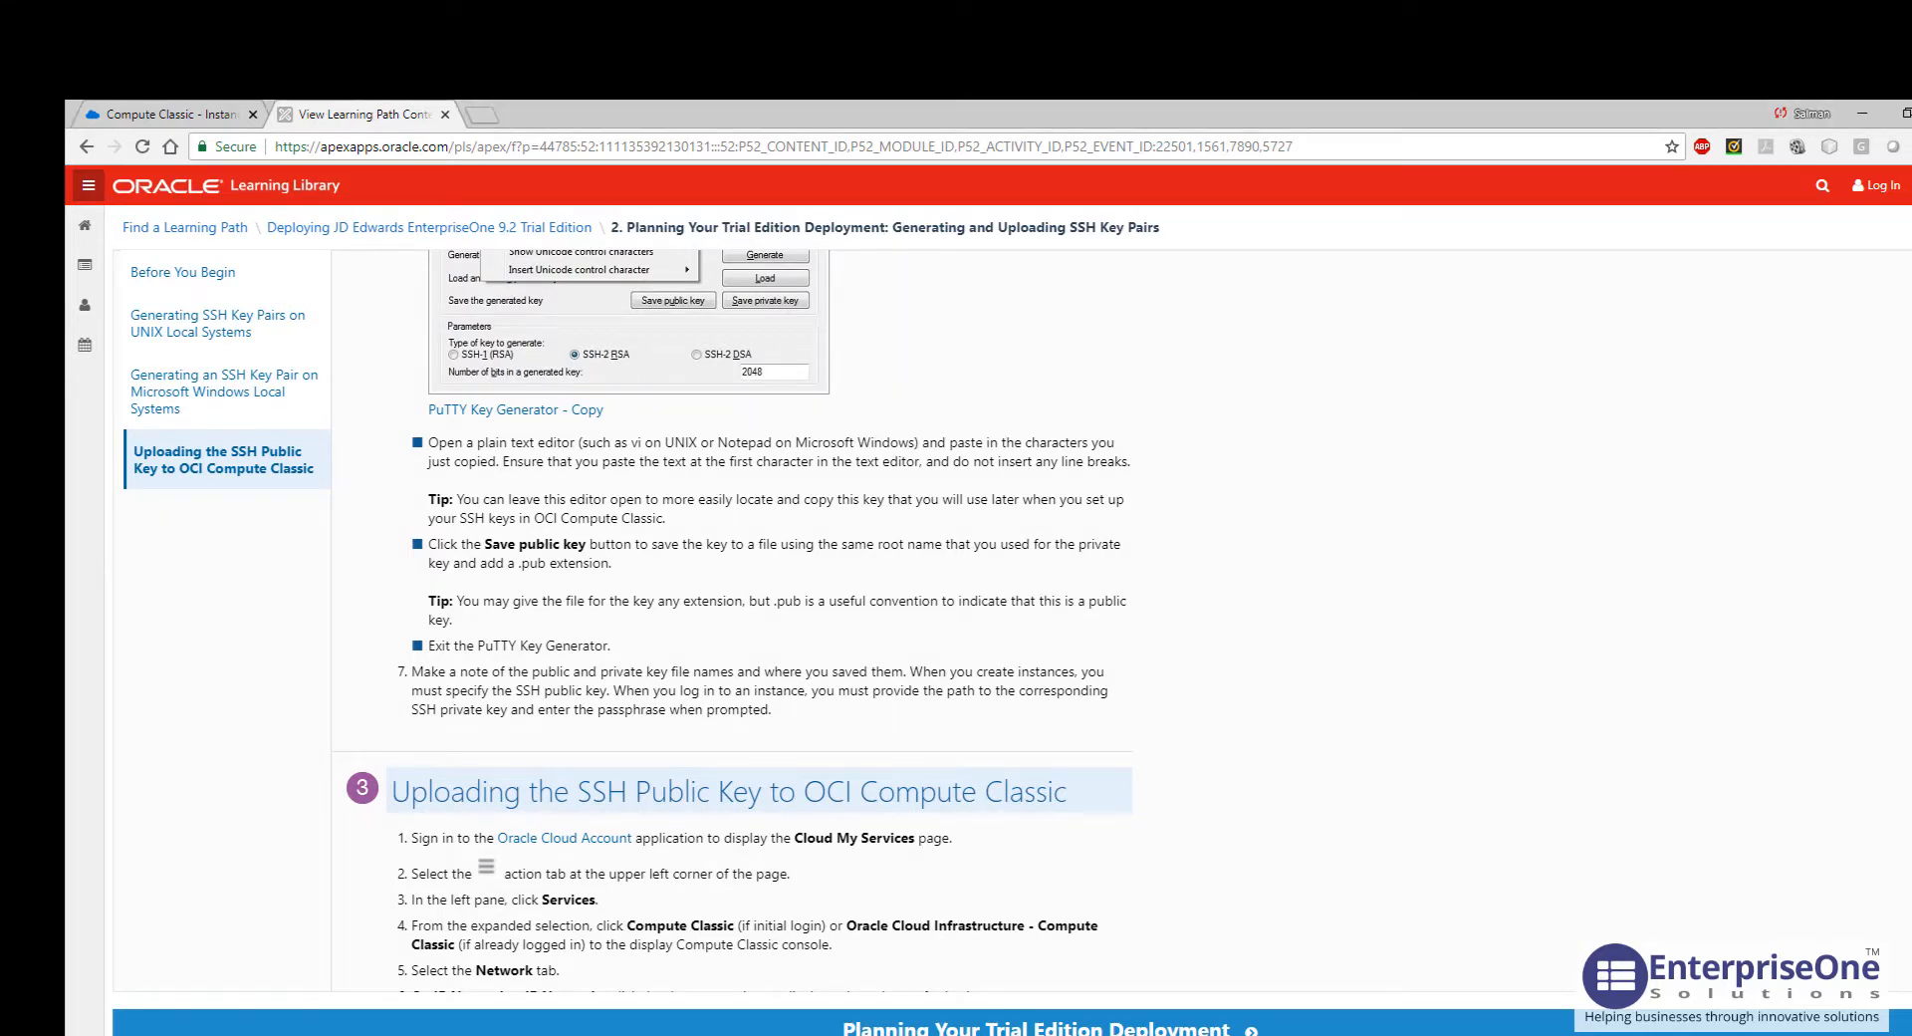
# Open the Compute Classic service console from the My Services dashboard
pyautogui.scroll(-4, 1295, 956)
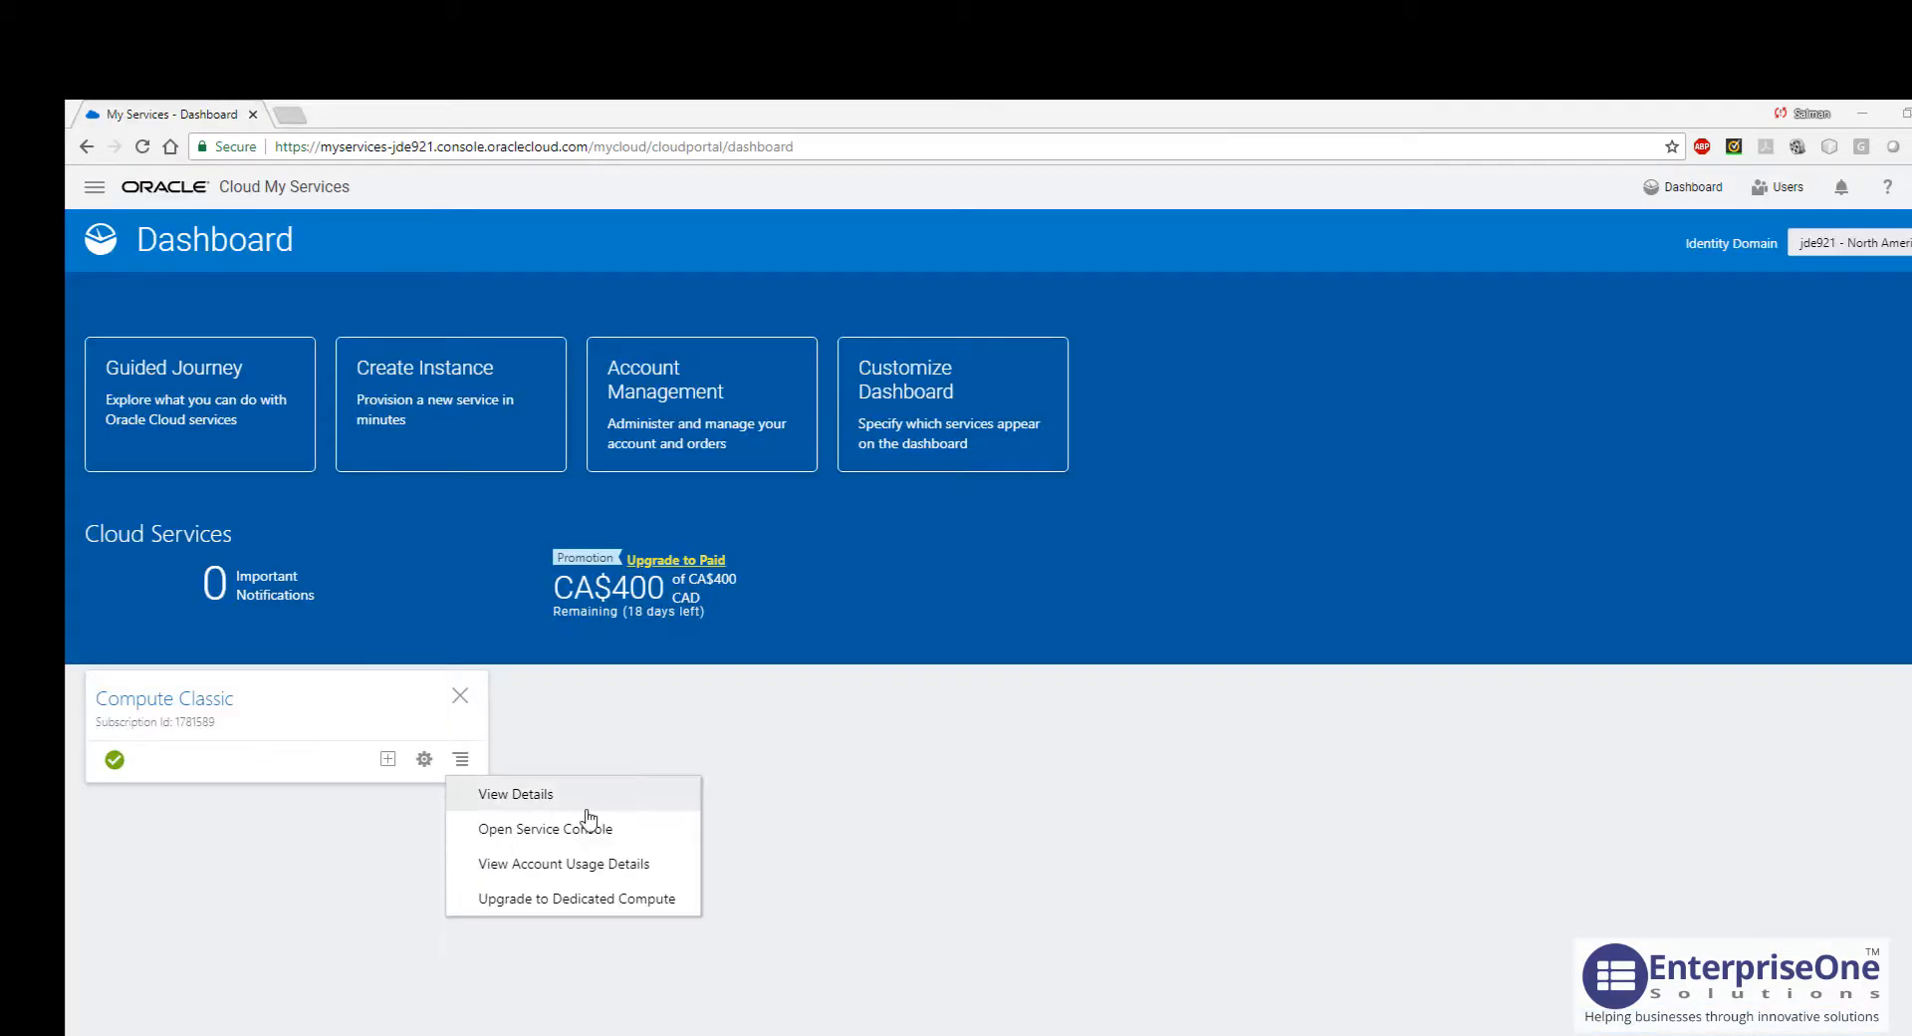
pyautogui.click(531, 837)
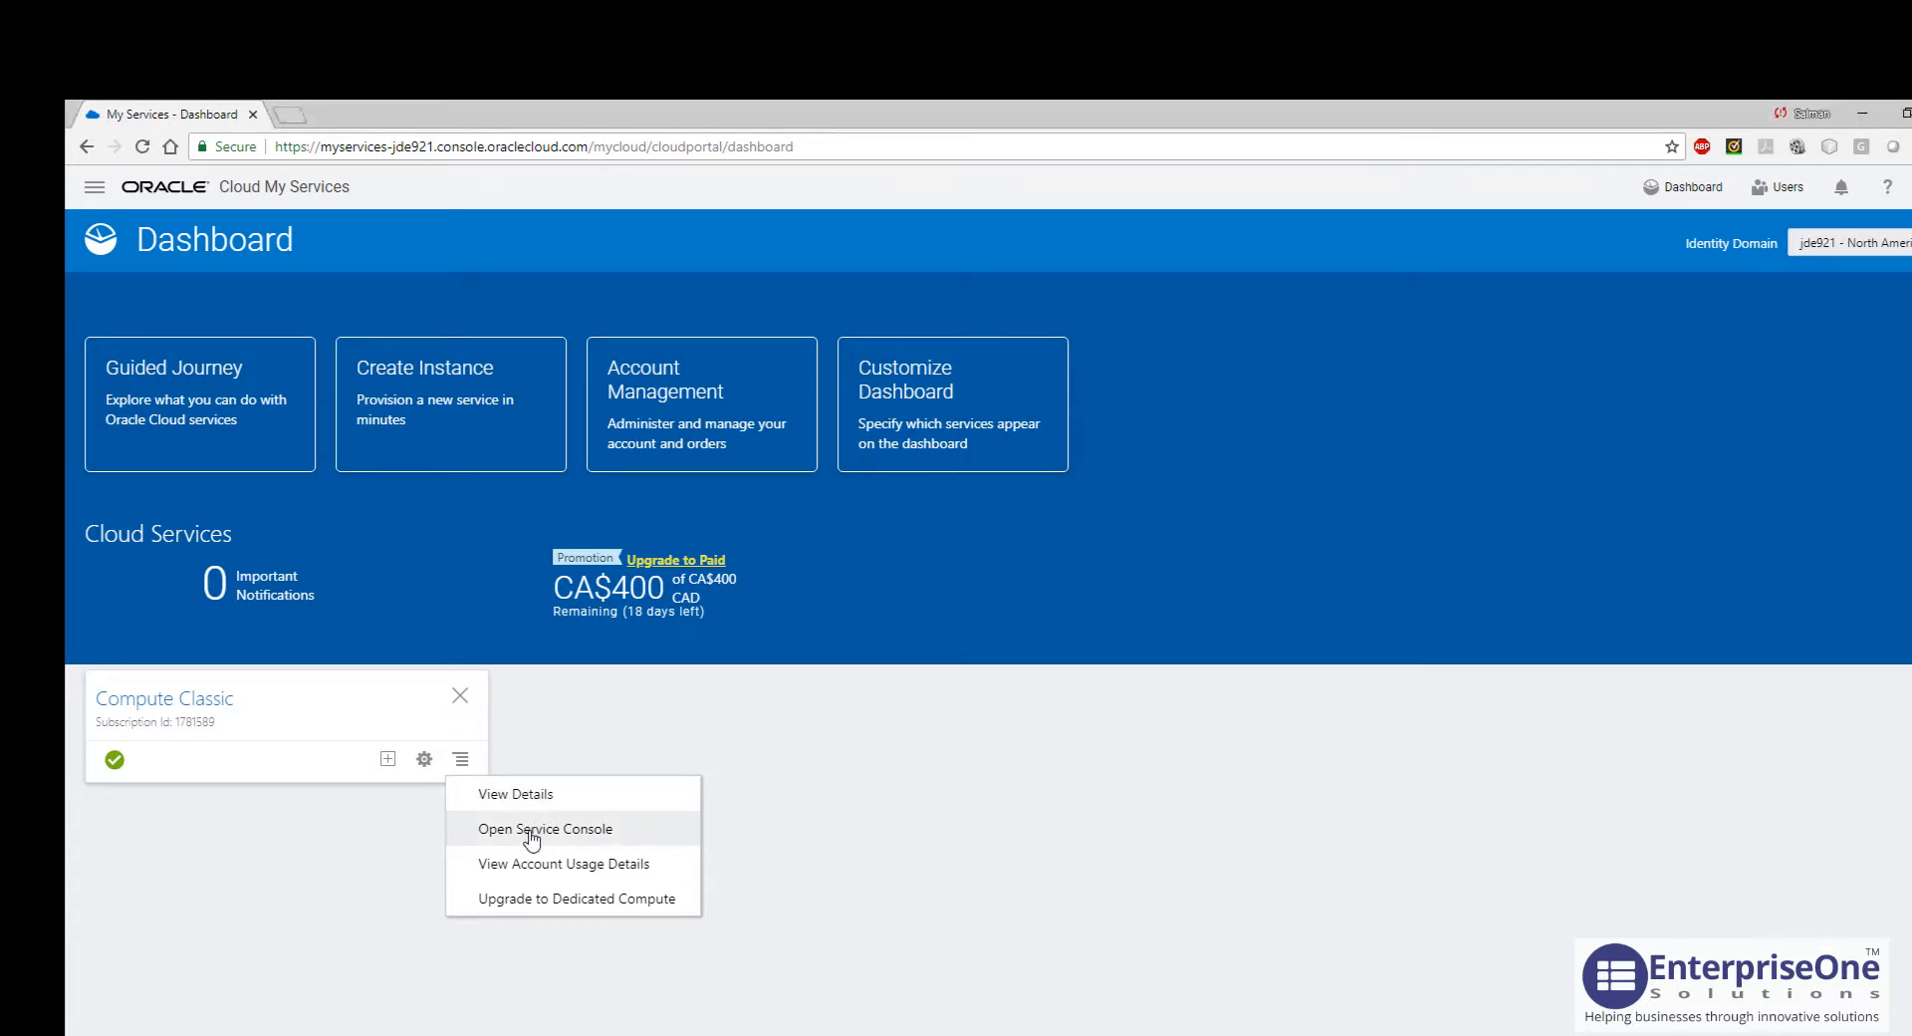
pyautogui.click(532, 837)
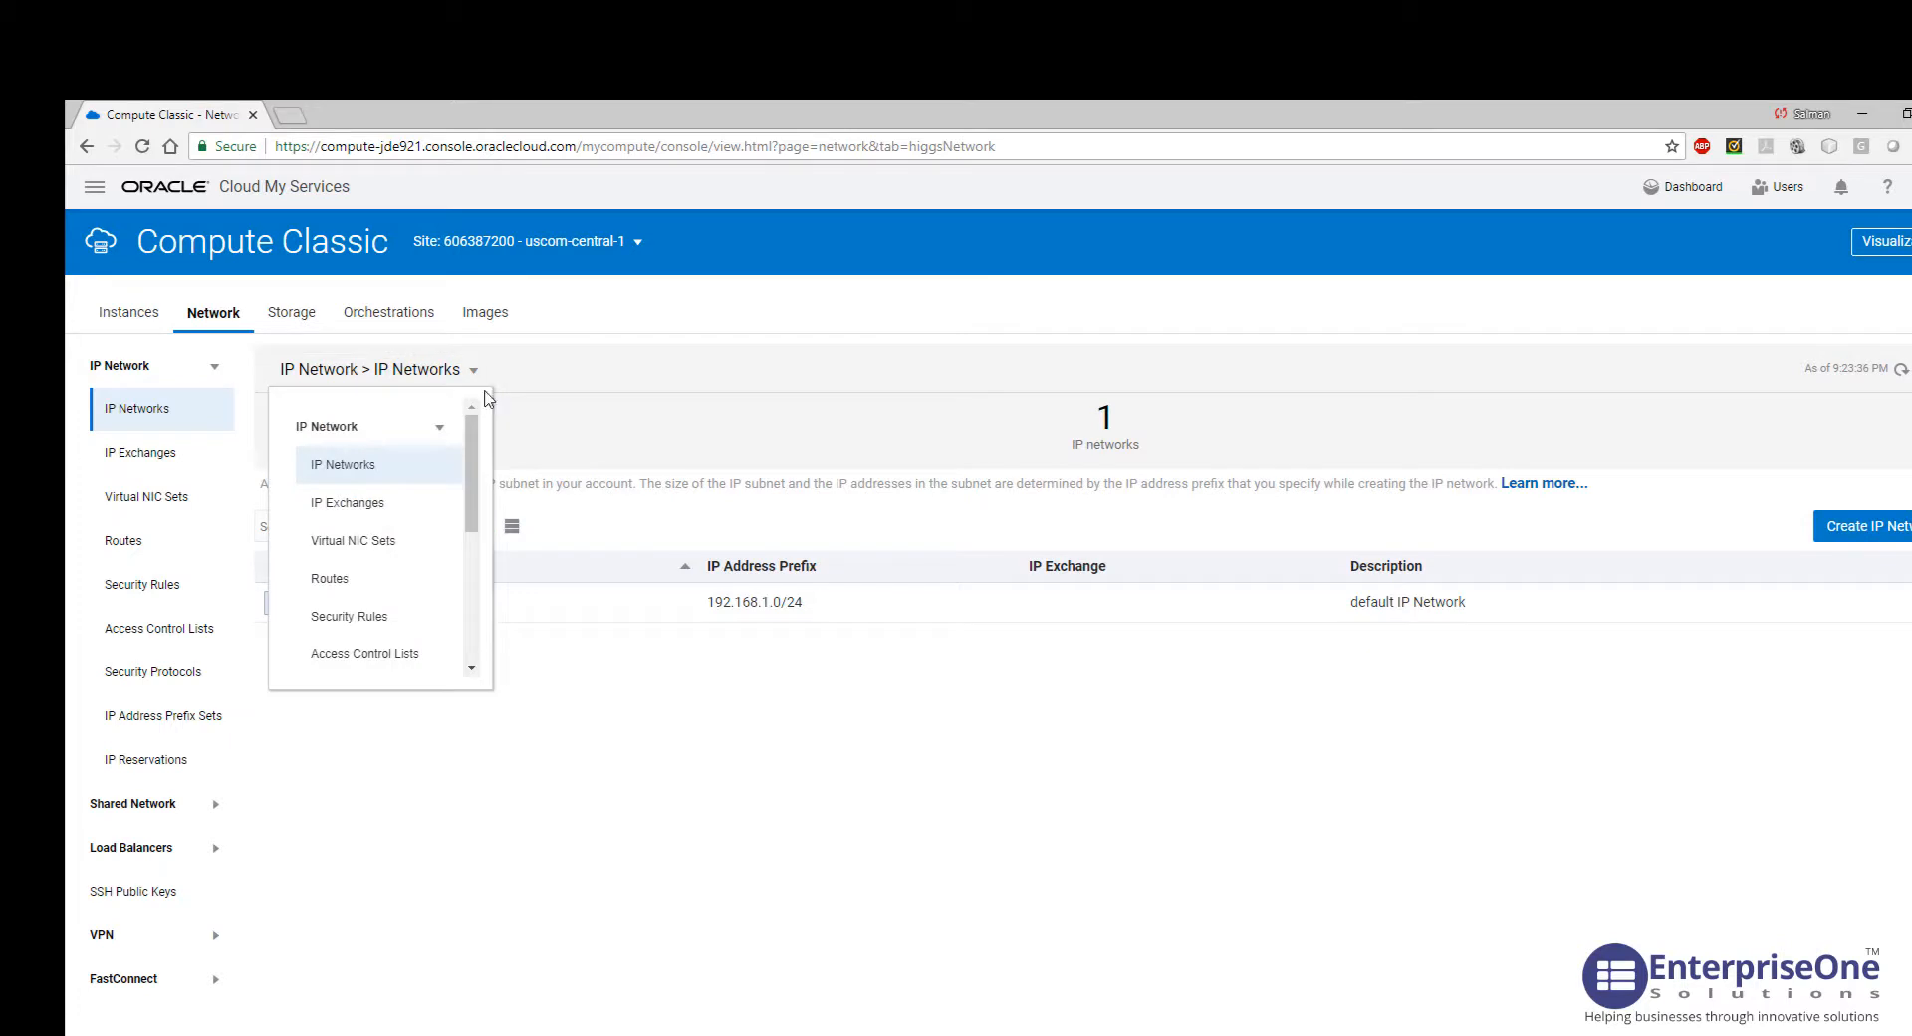
# Add SSH public key 08142018 with the ssh-rsa key pasted from Notepad++
pyautogui.scroll(-2, 489, 558)
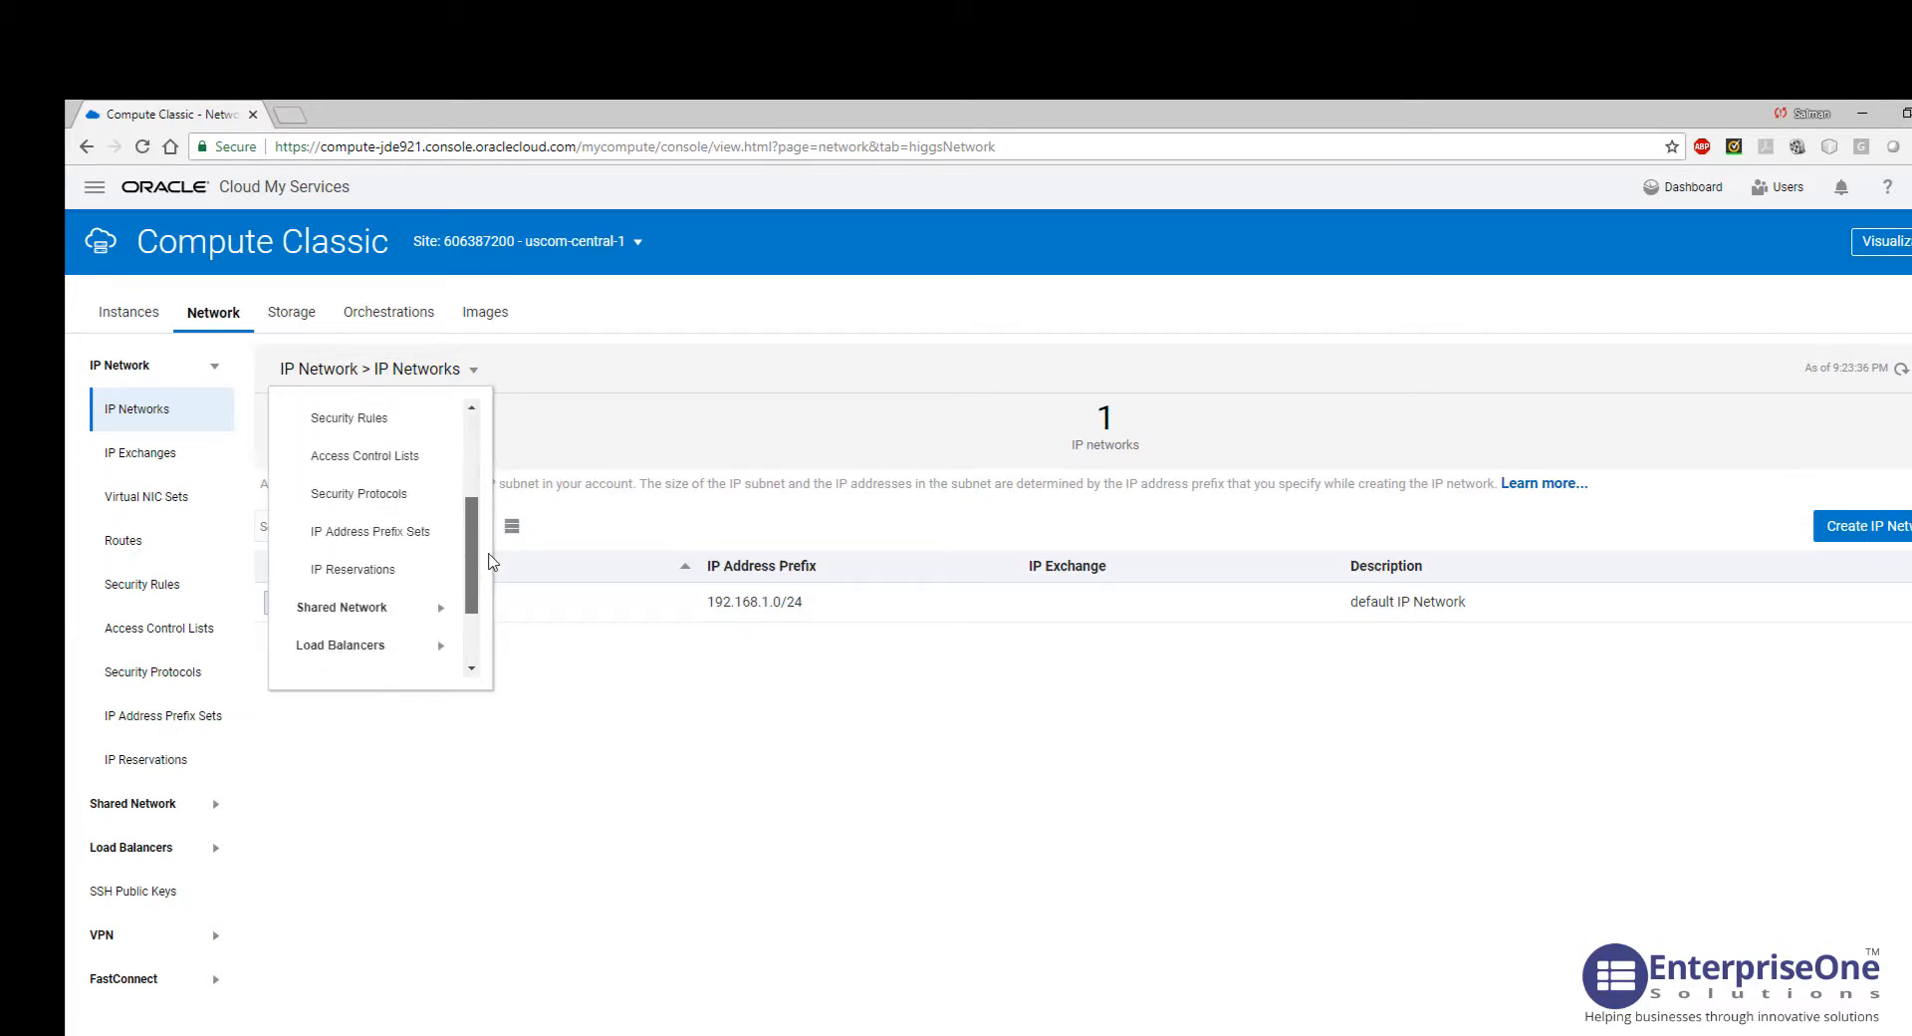
pyautogui.scroll(-2, 489, 558)
pyautogui.click(385, 594)
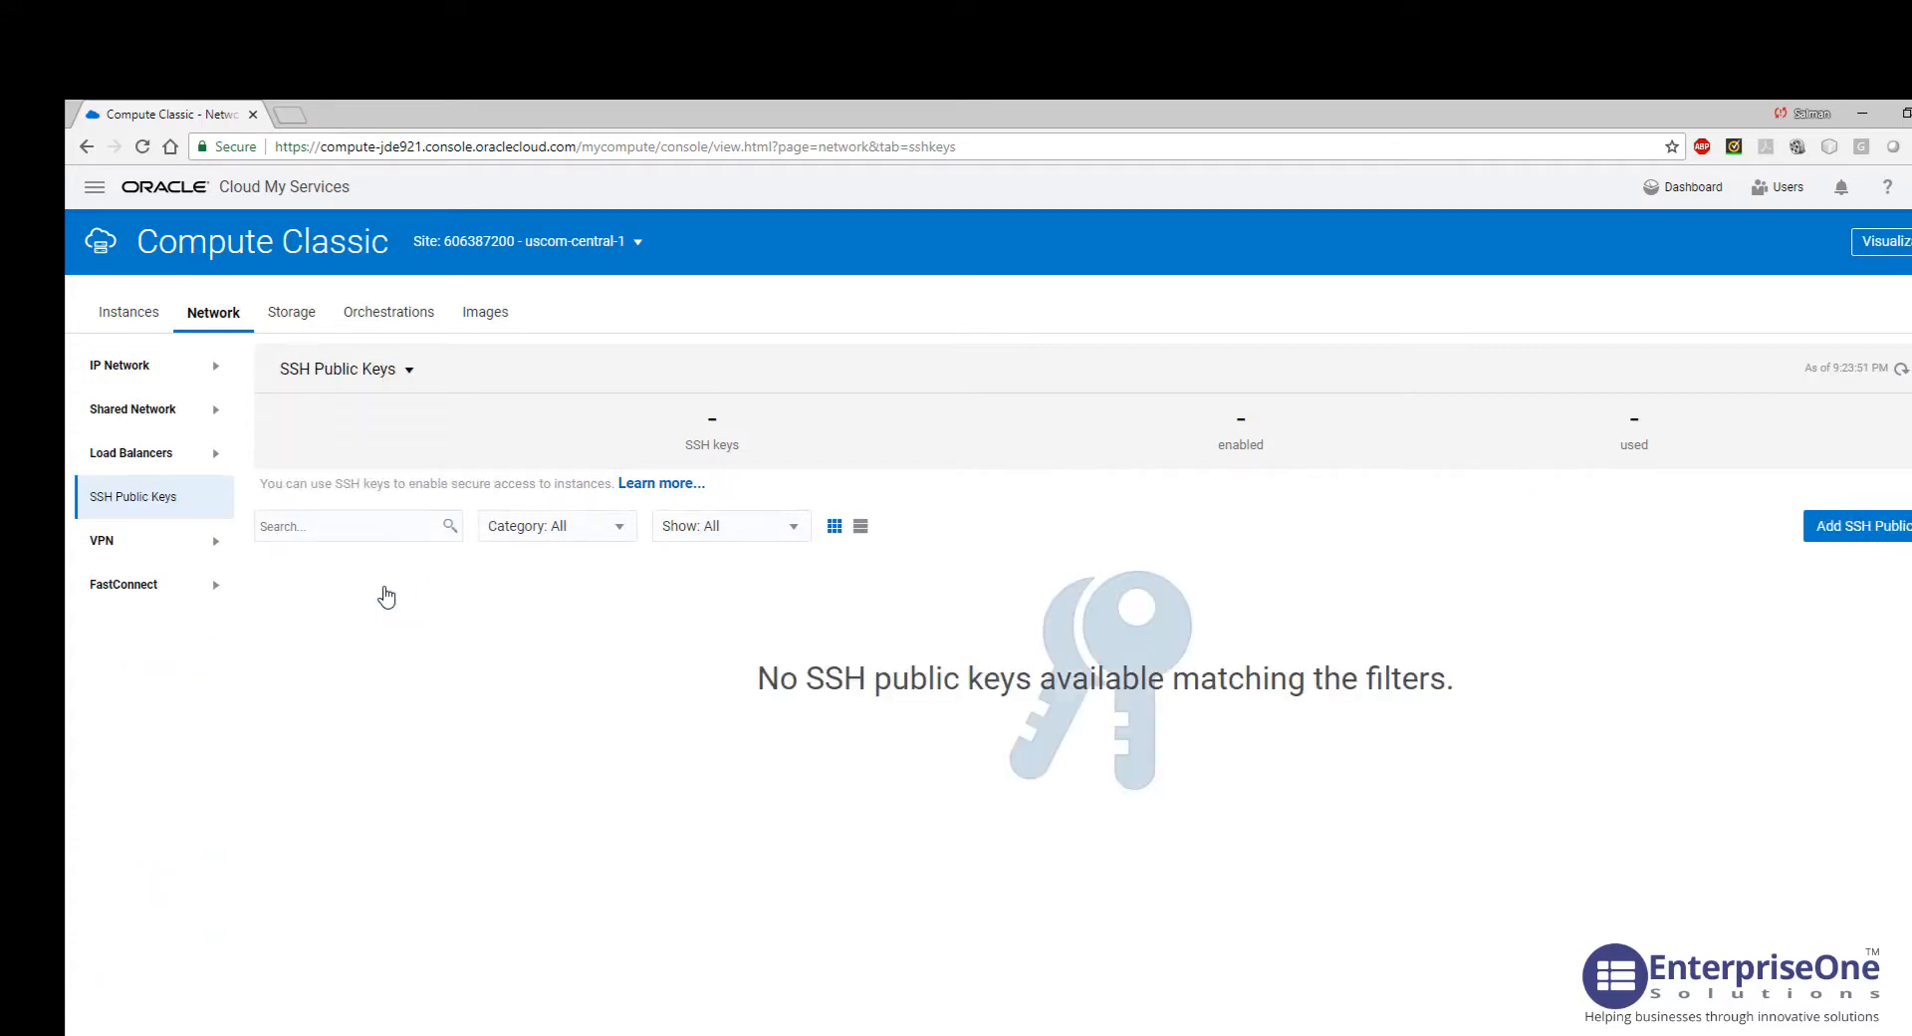
pyautogui.click(1865, 534)
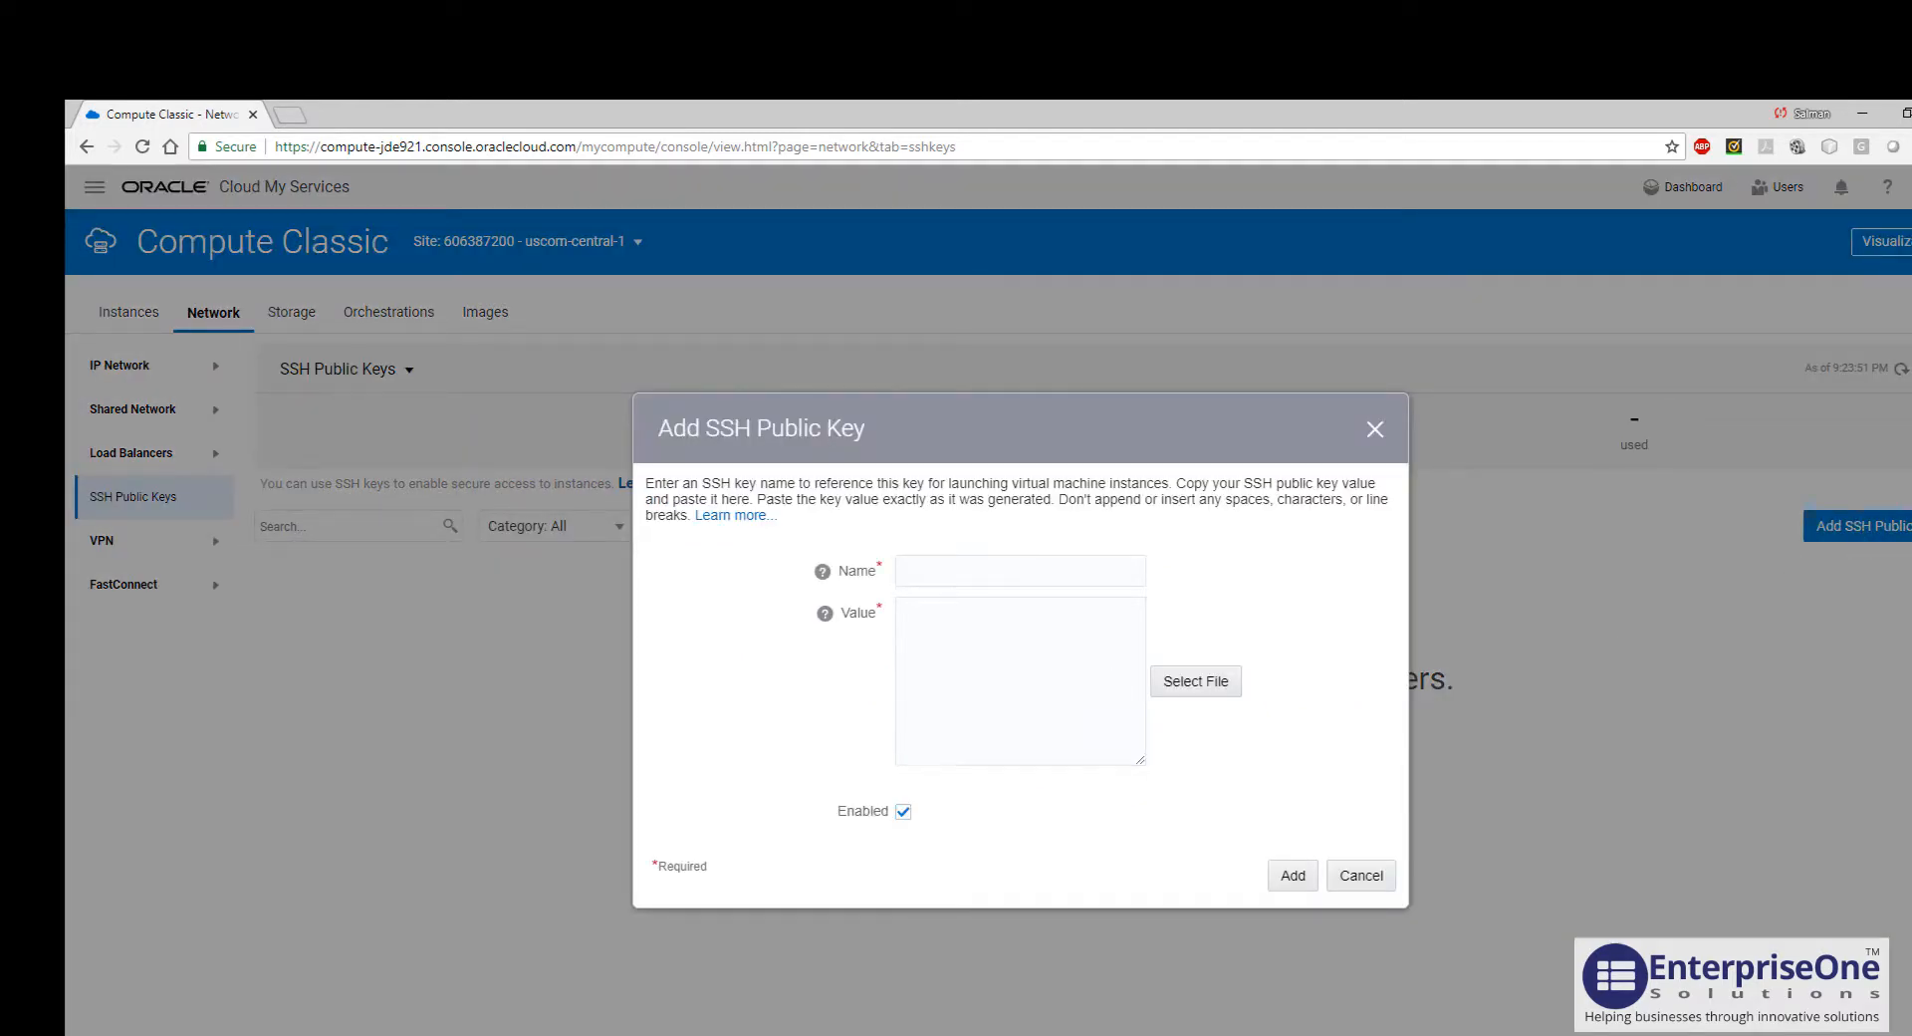
pyautogui.hotkey('alt', 'Tab')
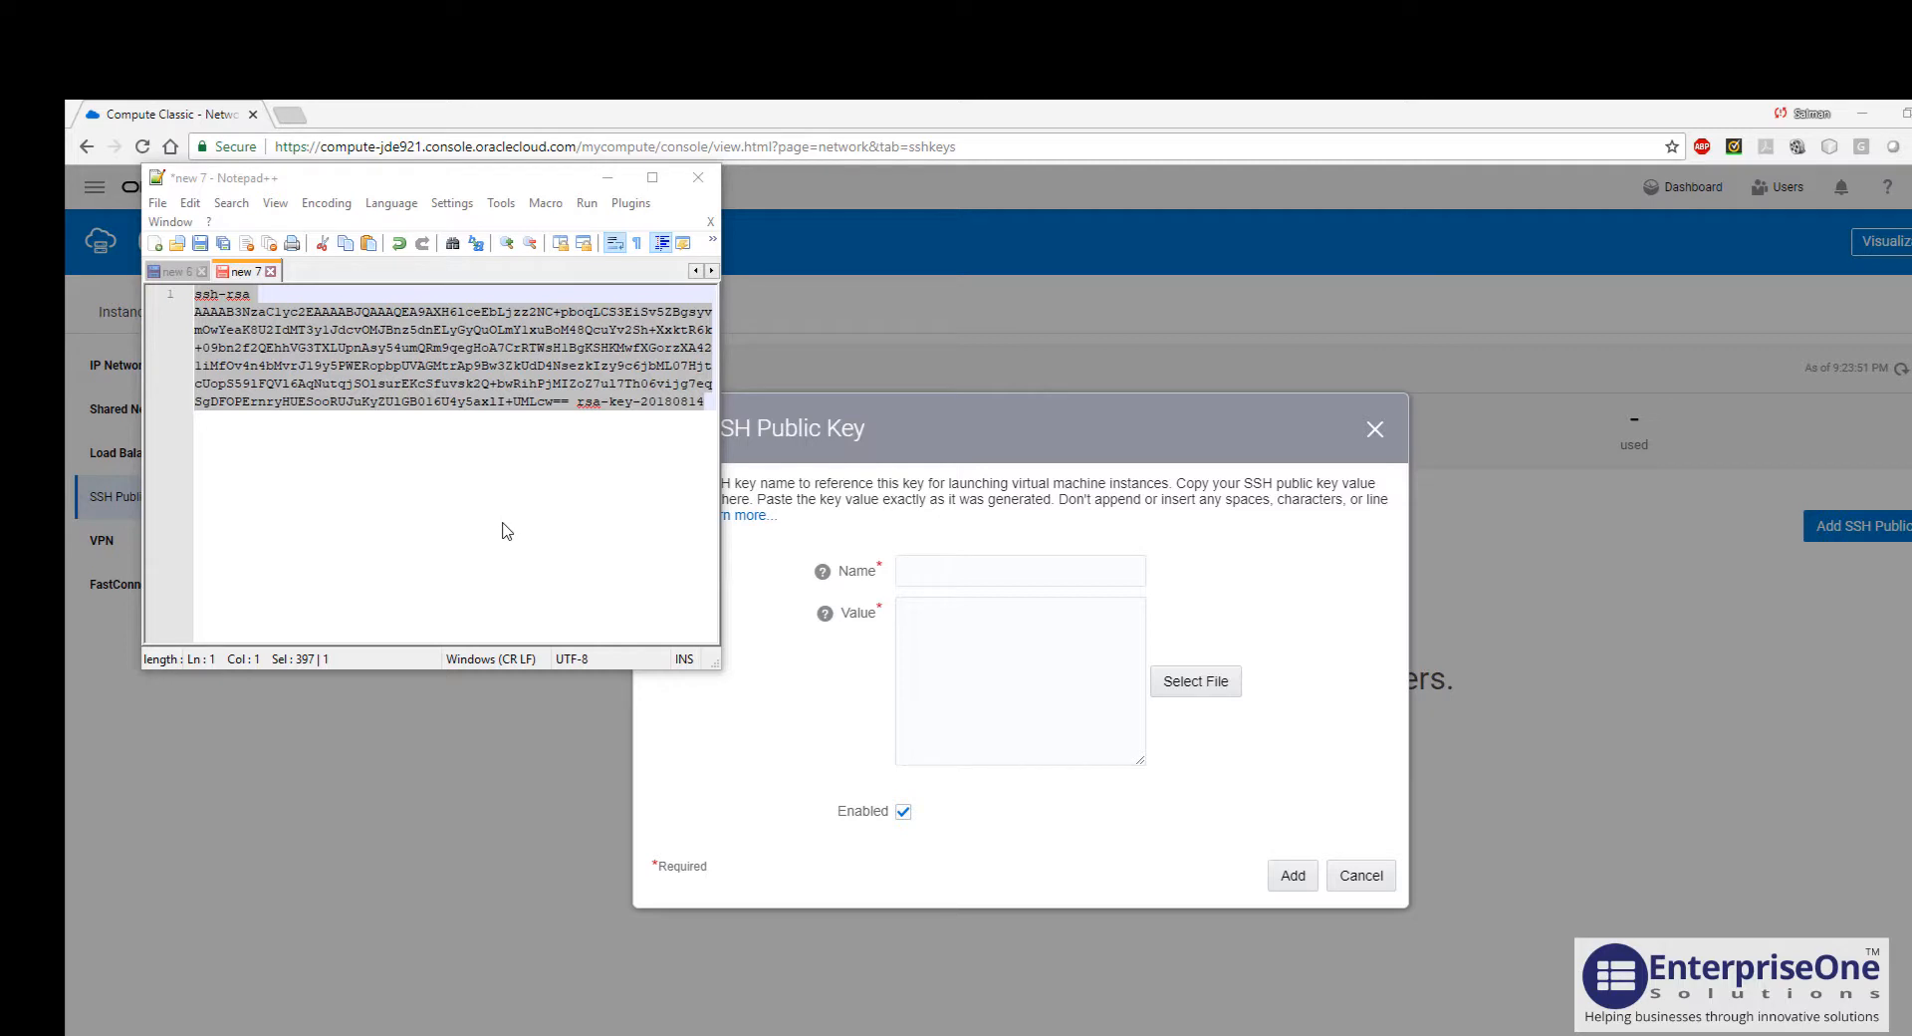
pyautogui.click(483, 186)
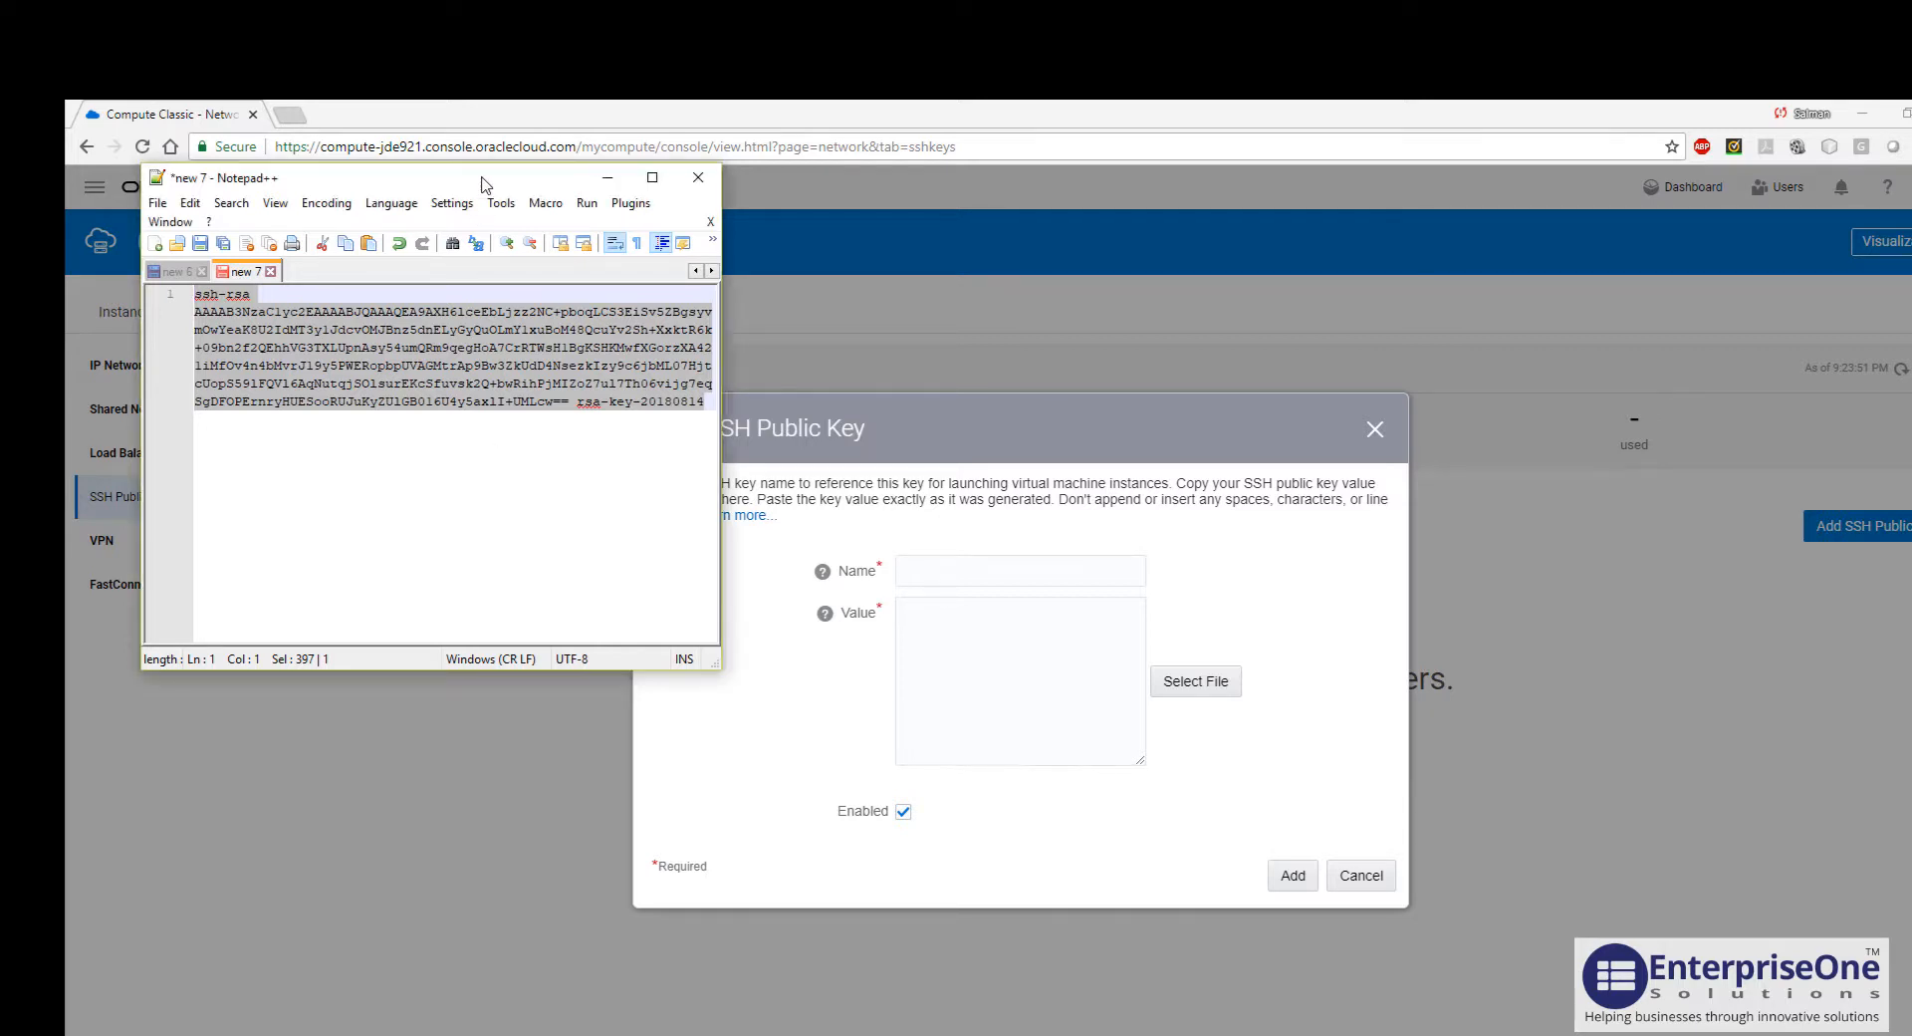
pyautogui.click(978, 655)
pyautogui.hotkey('ctrl', 'v')
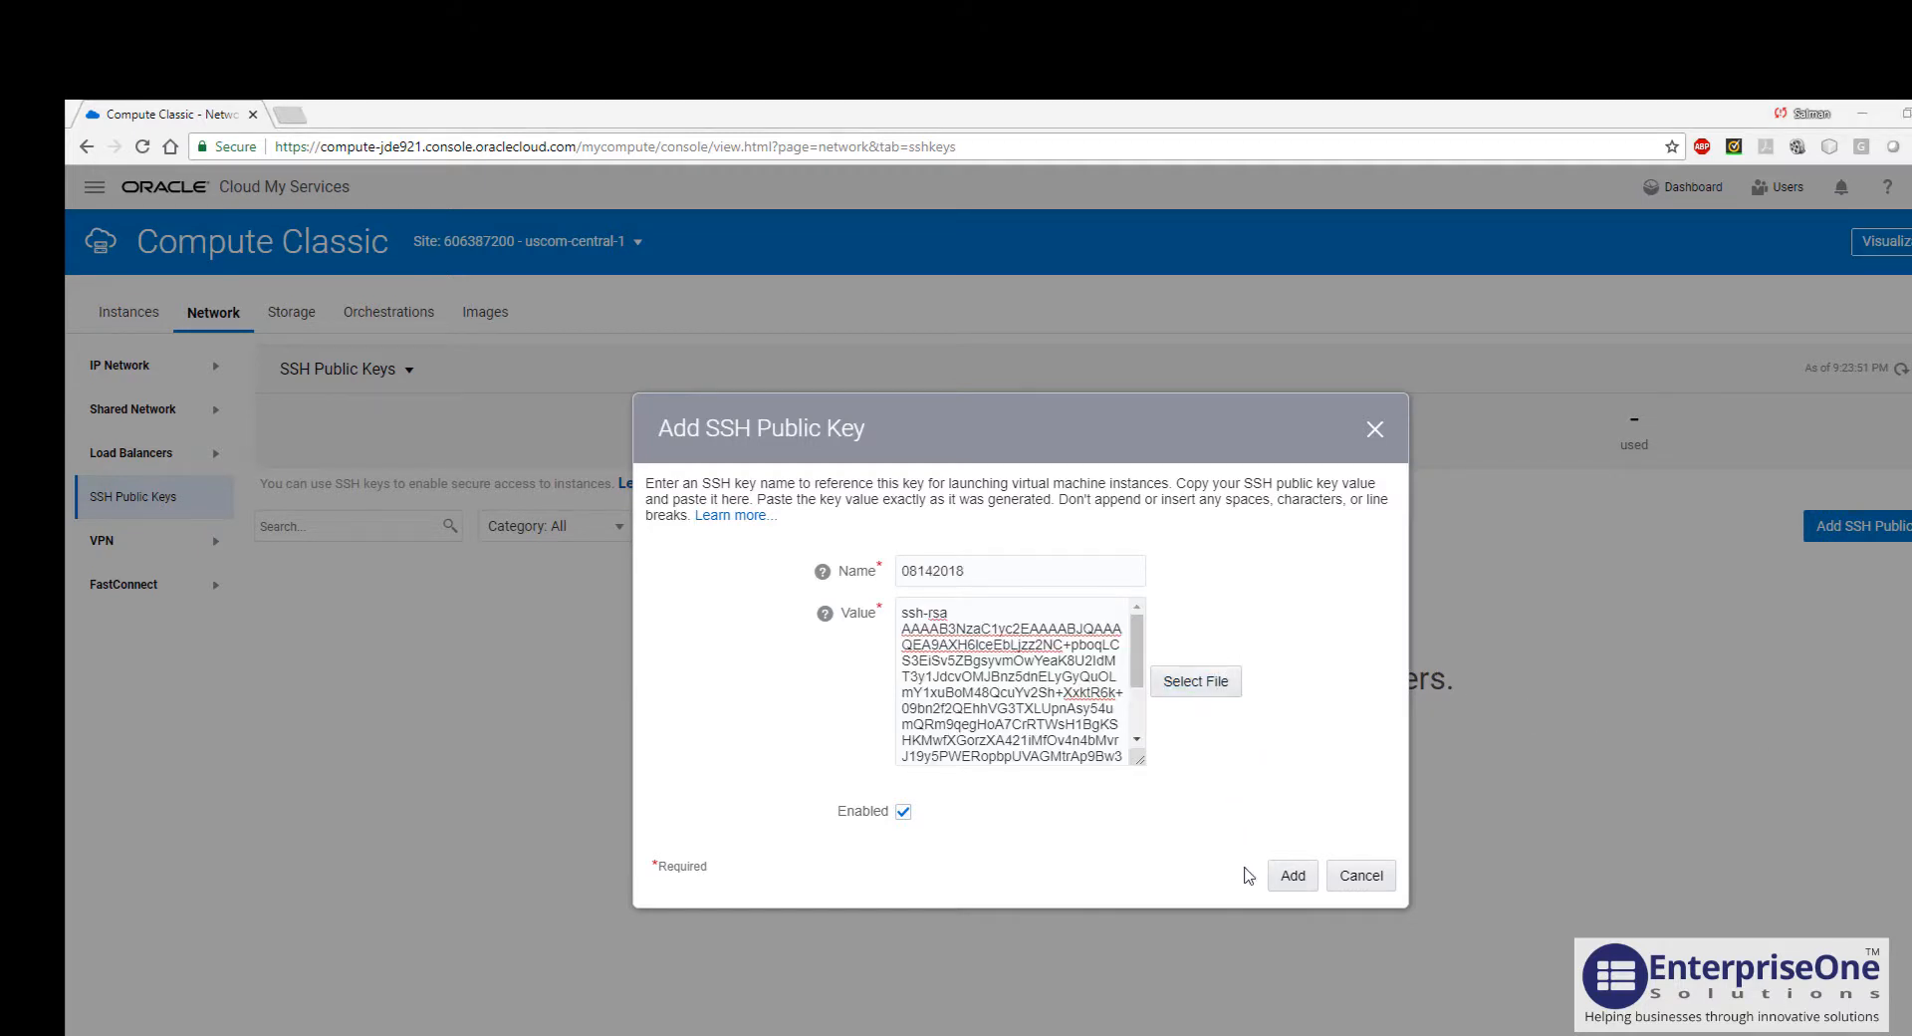
pyautogui.click(1284, 876)
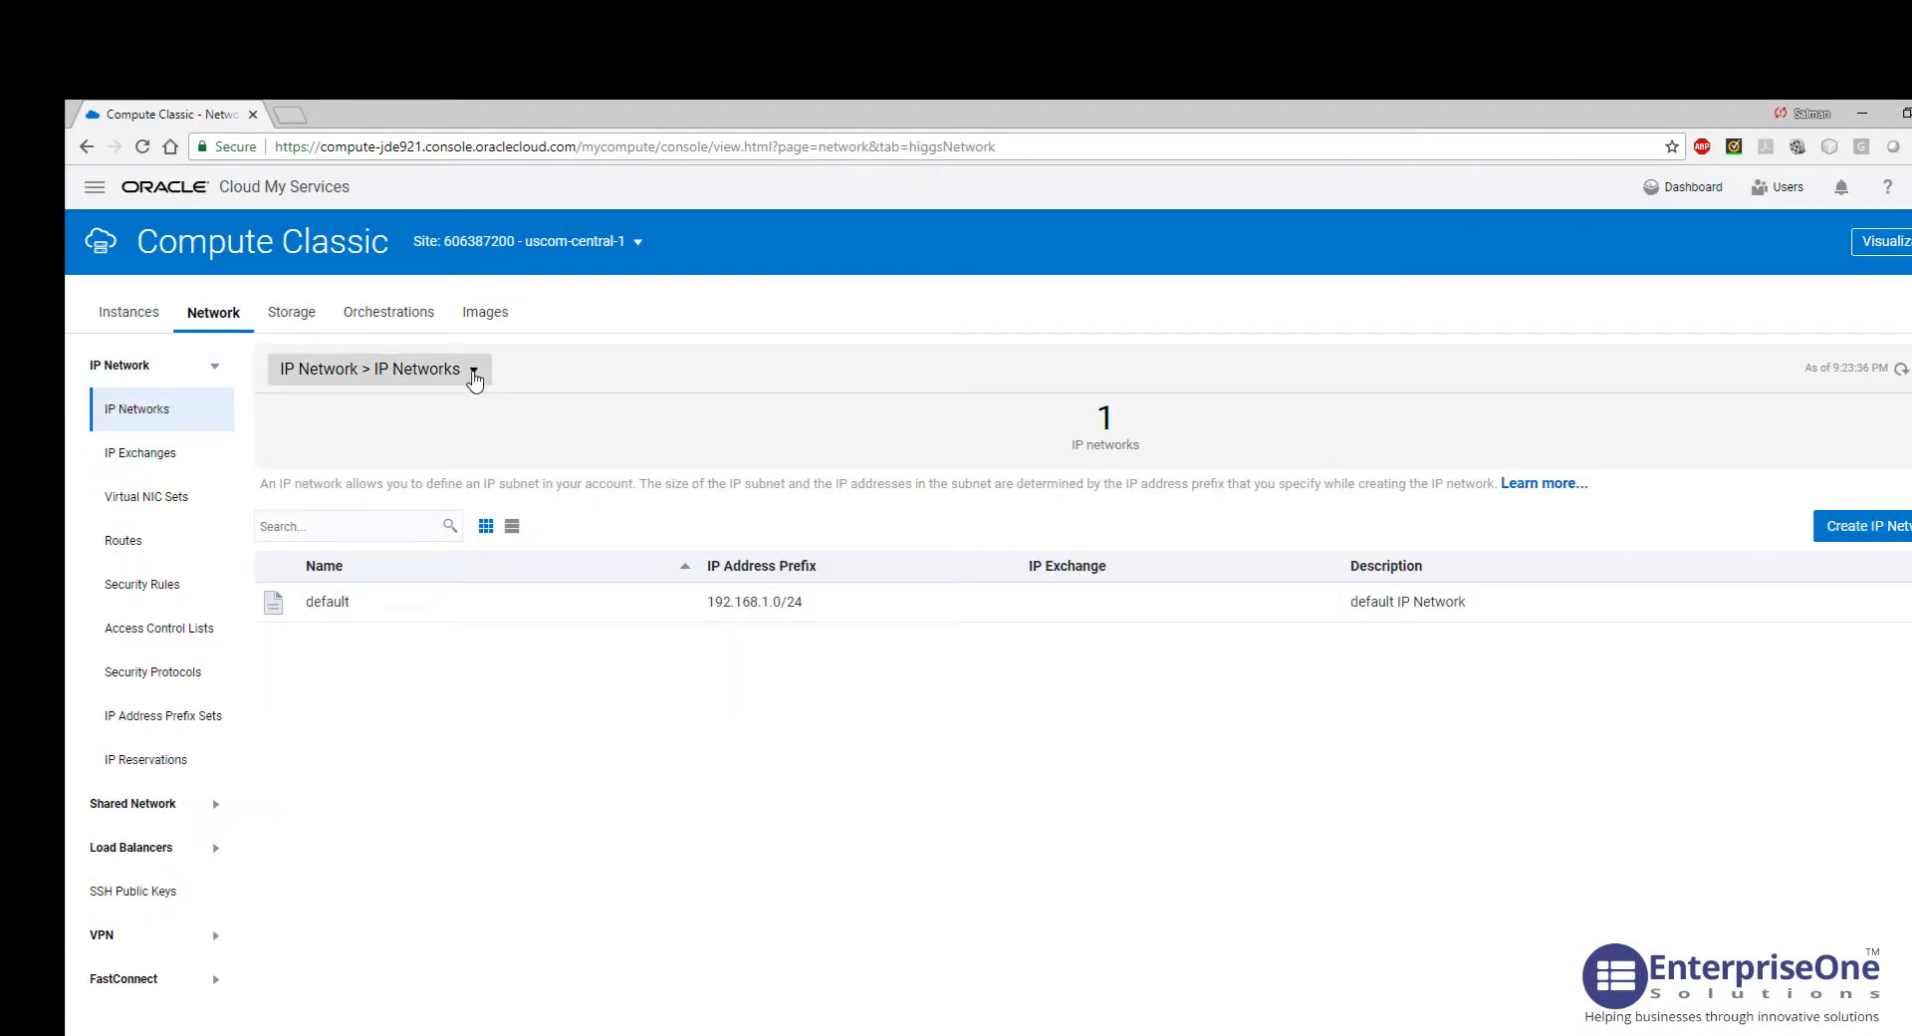
# Navigate through the breadcrumb menu to Shared Network > IP Reservations
pyautogui.click(474, 376)
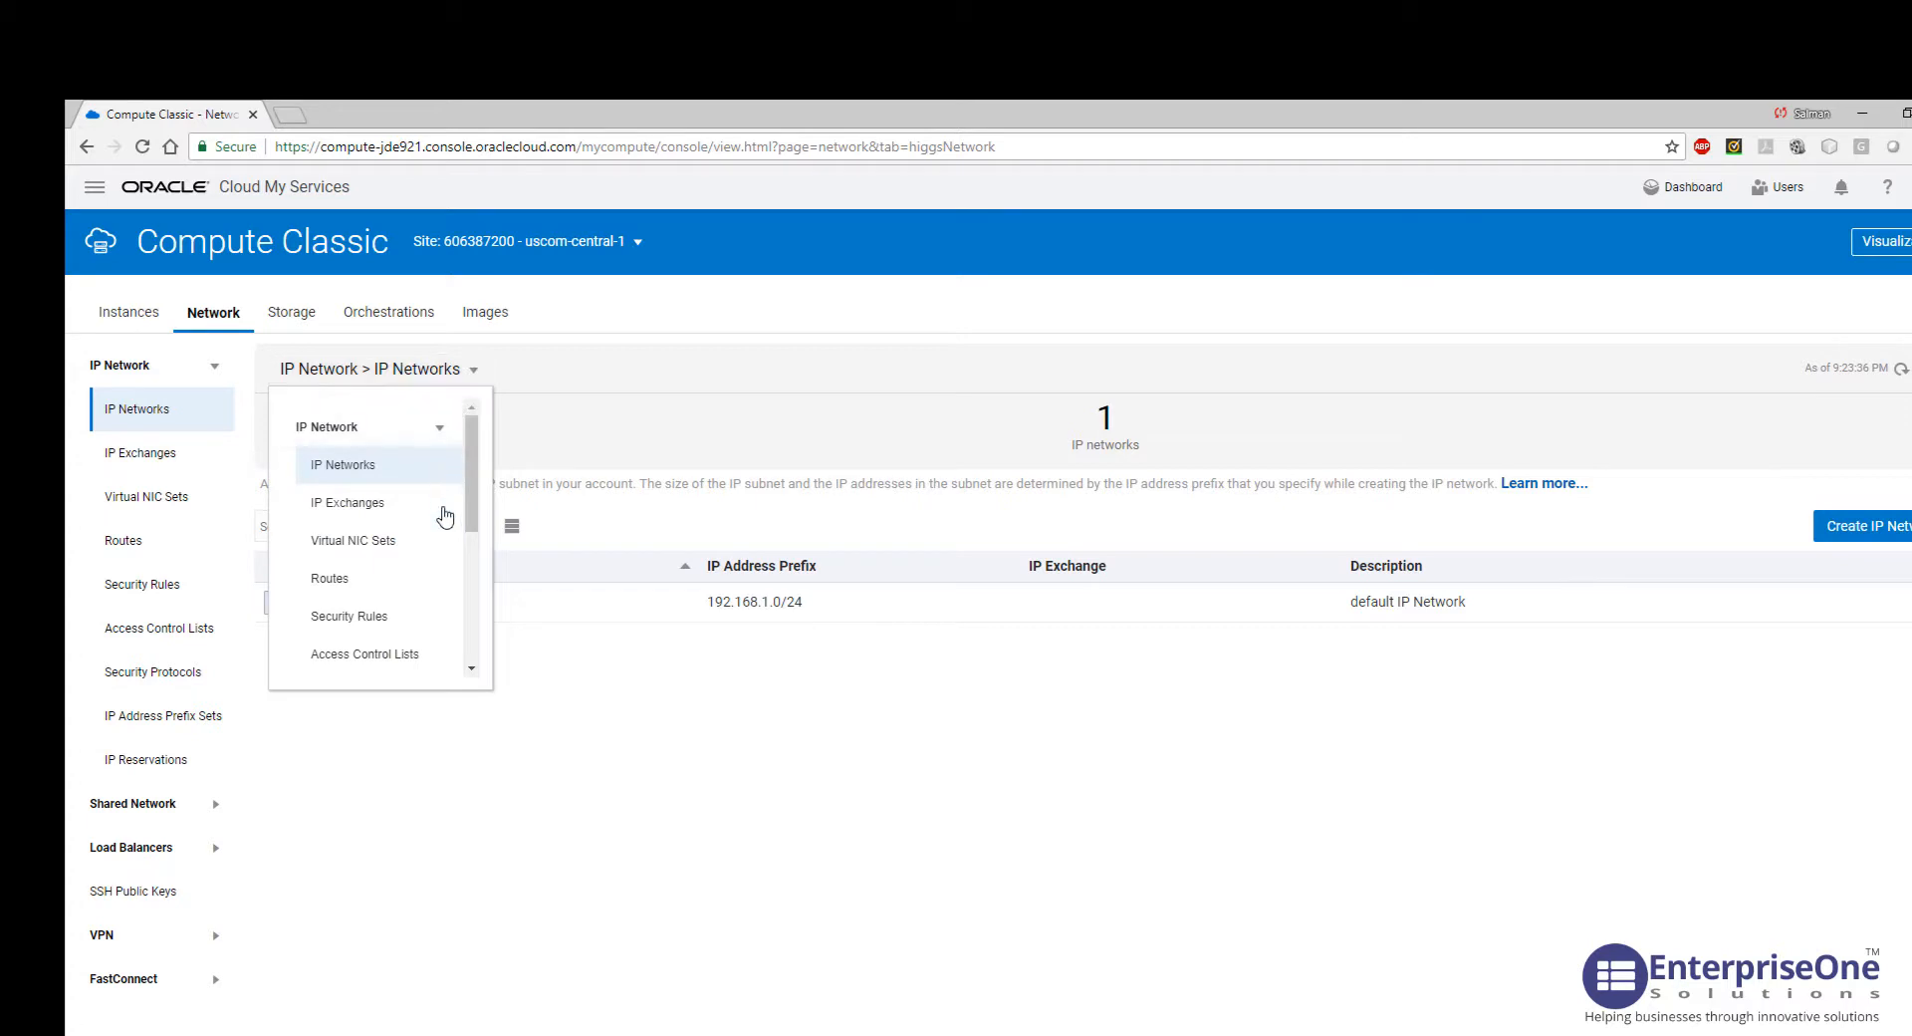
pyautogui.click(471, 566)
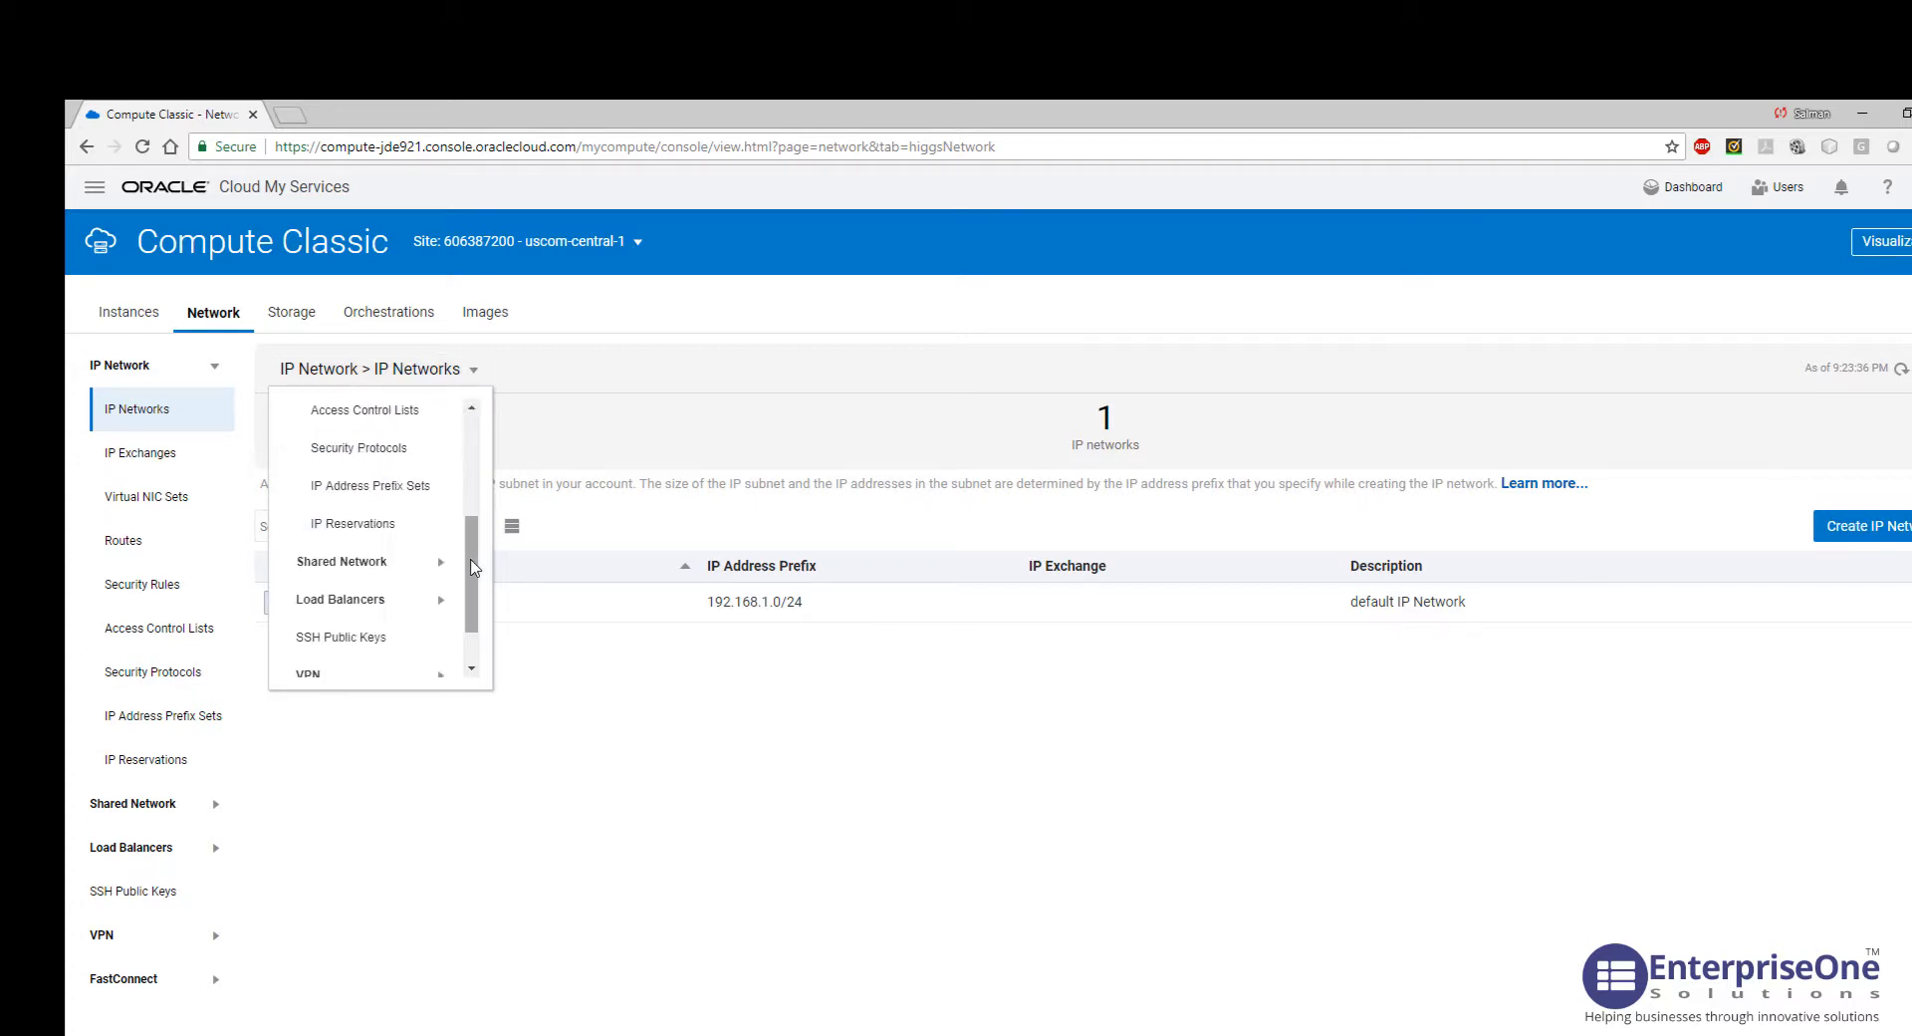
pyautogui.moveTo(471, 565); pyautogui.dragTo(463, 597)
pyautogui.click(388, 506)
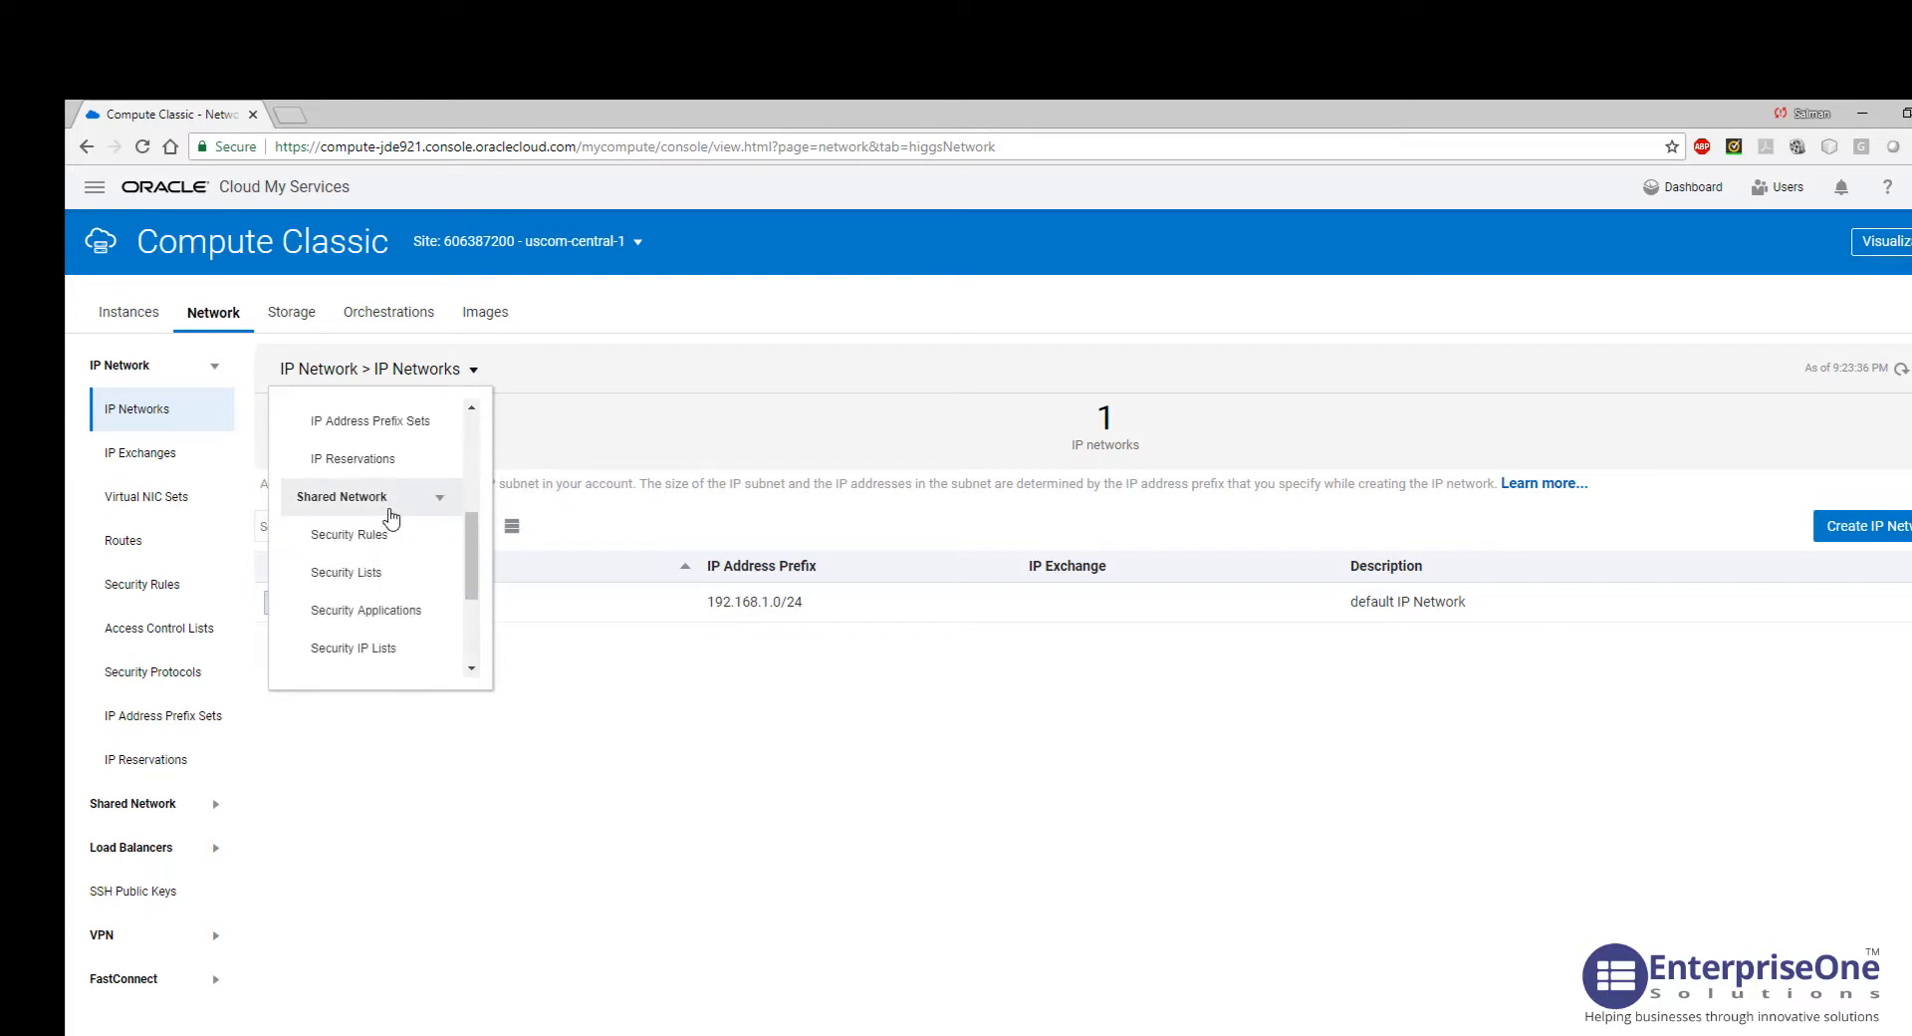
pyautogui.click(471, 622)
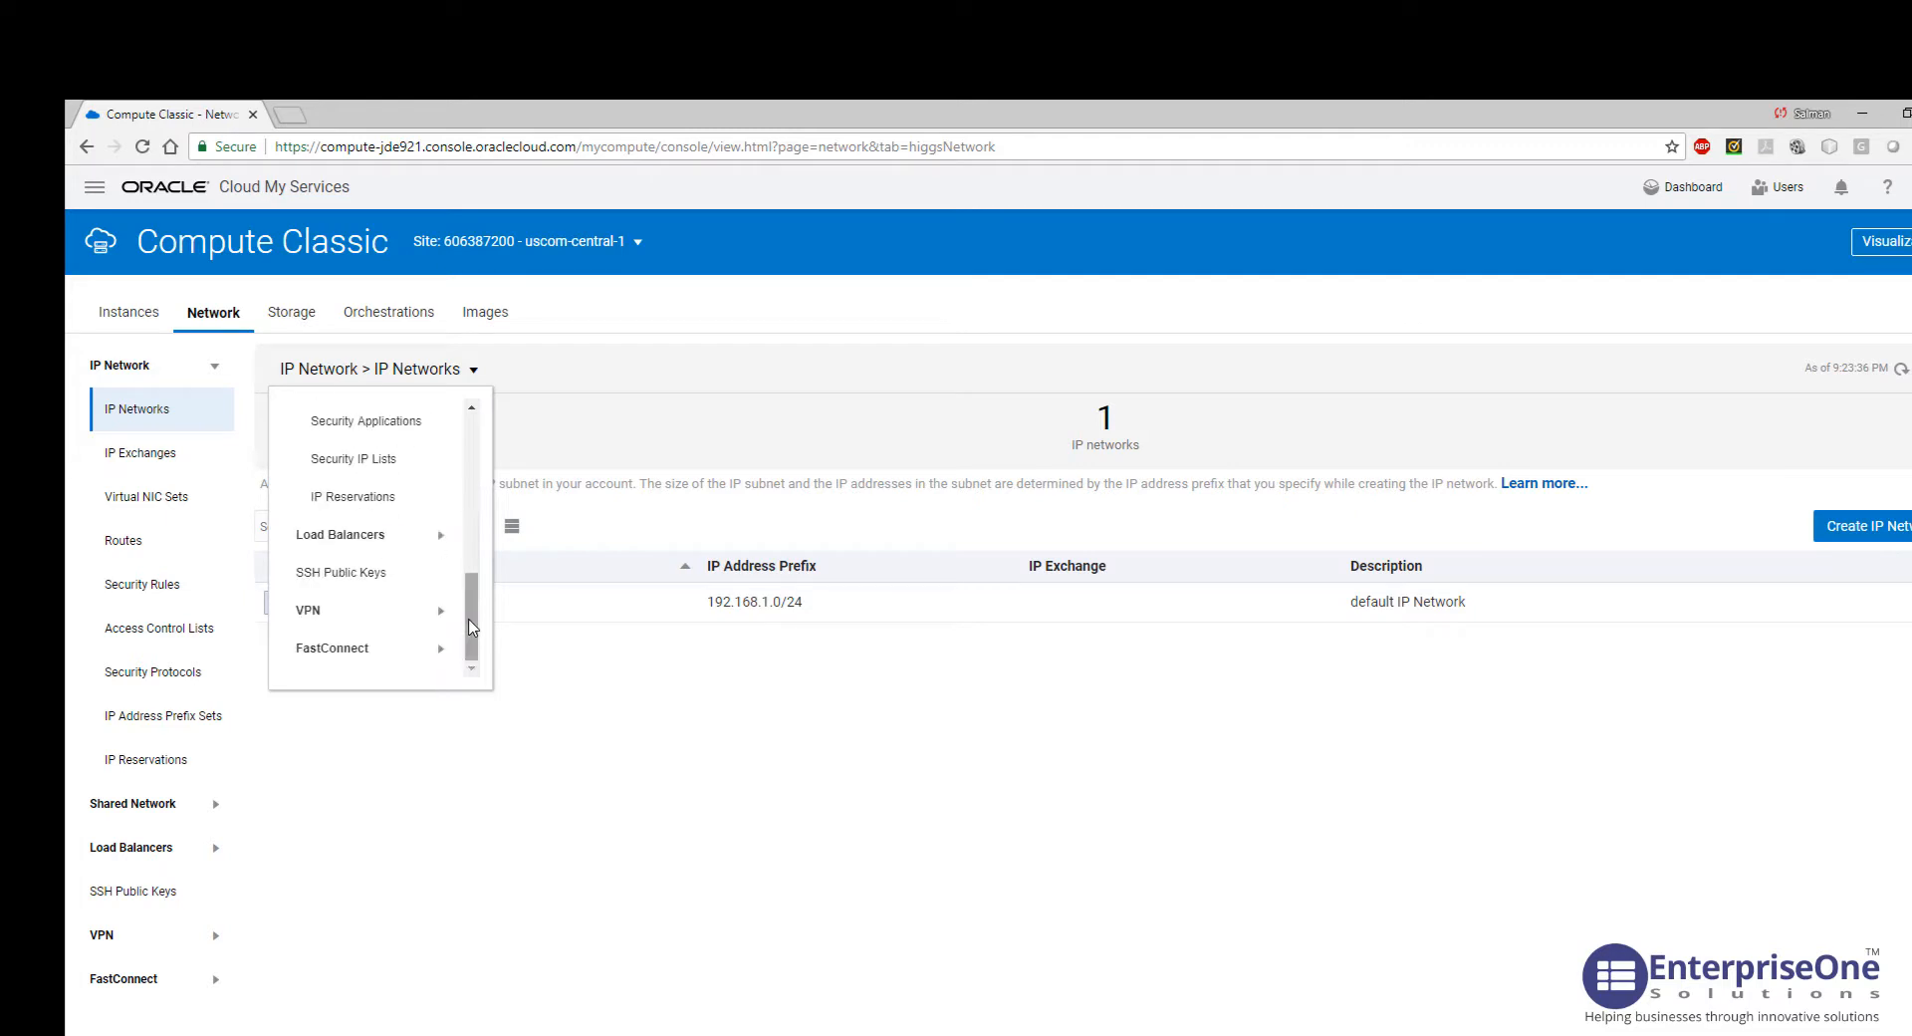
pyautogui.click(383, 504)
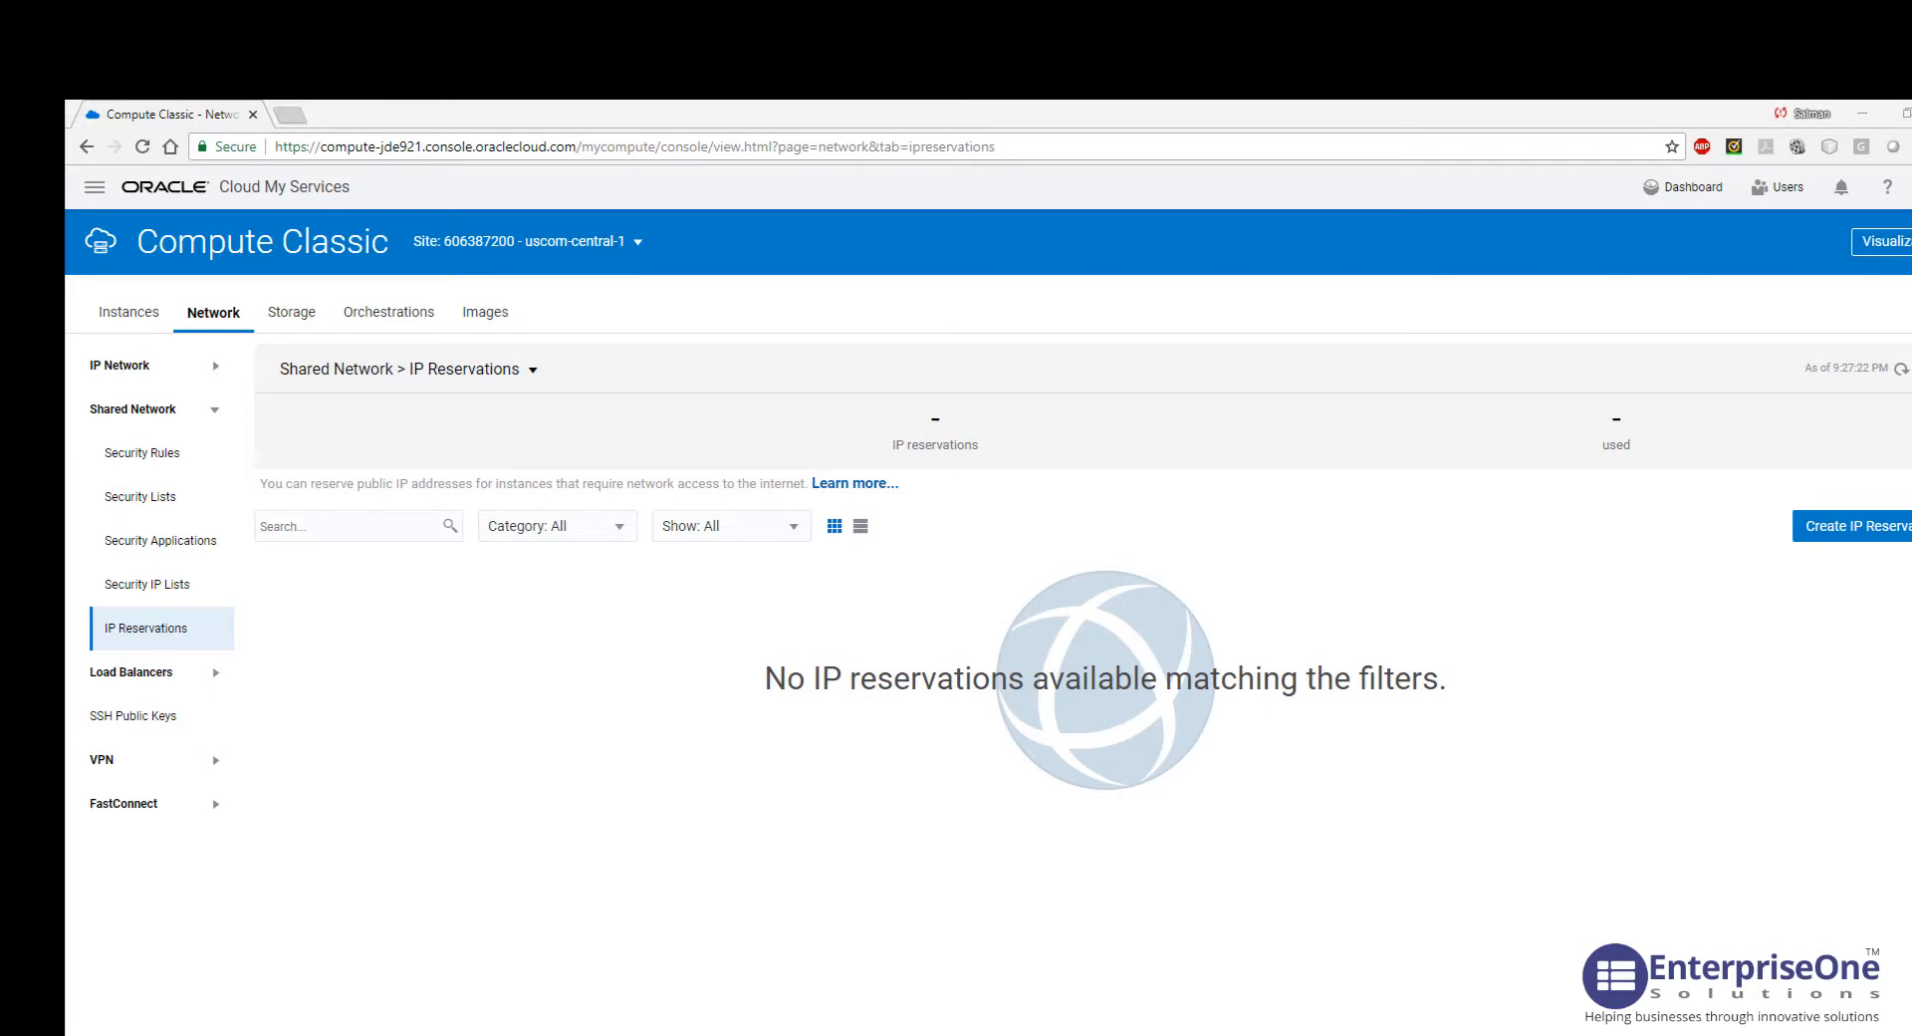
# Create IP reservation jde_TrialEdition_IP with no instance, receiving address 129.150.204.76
pyautogui.click(1860, 538)
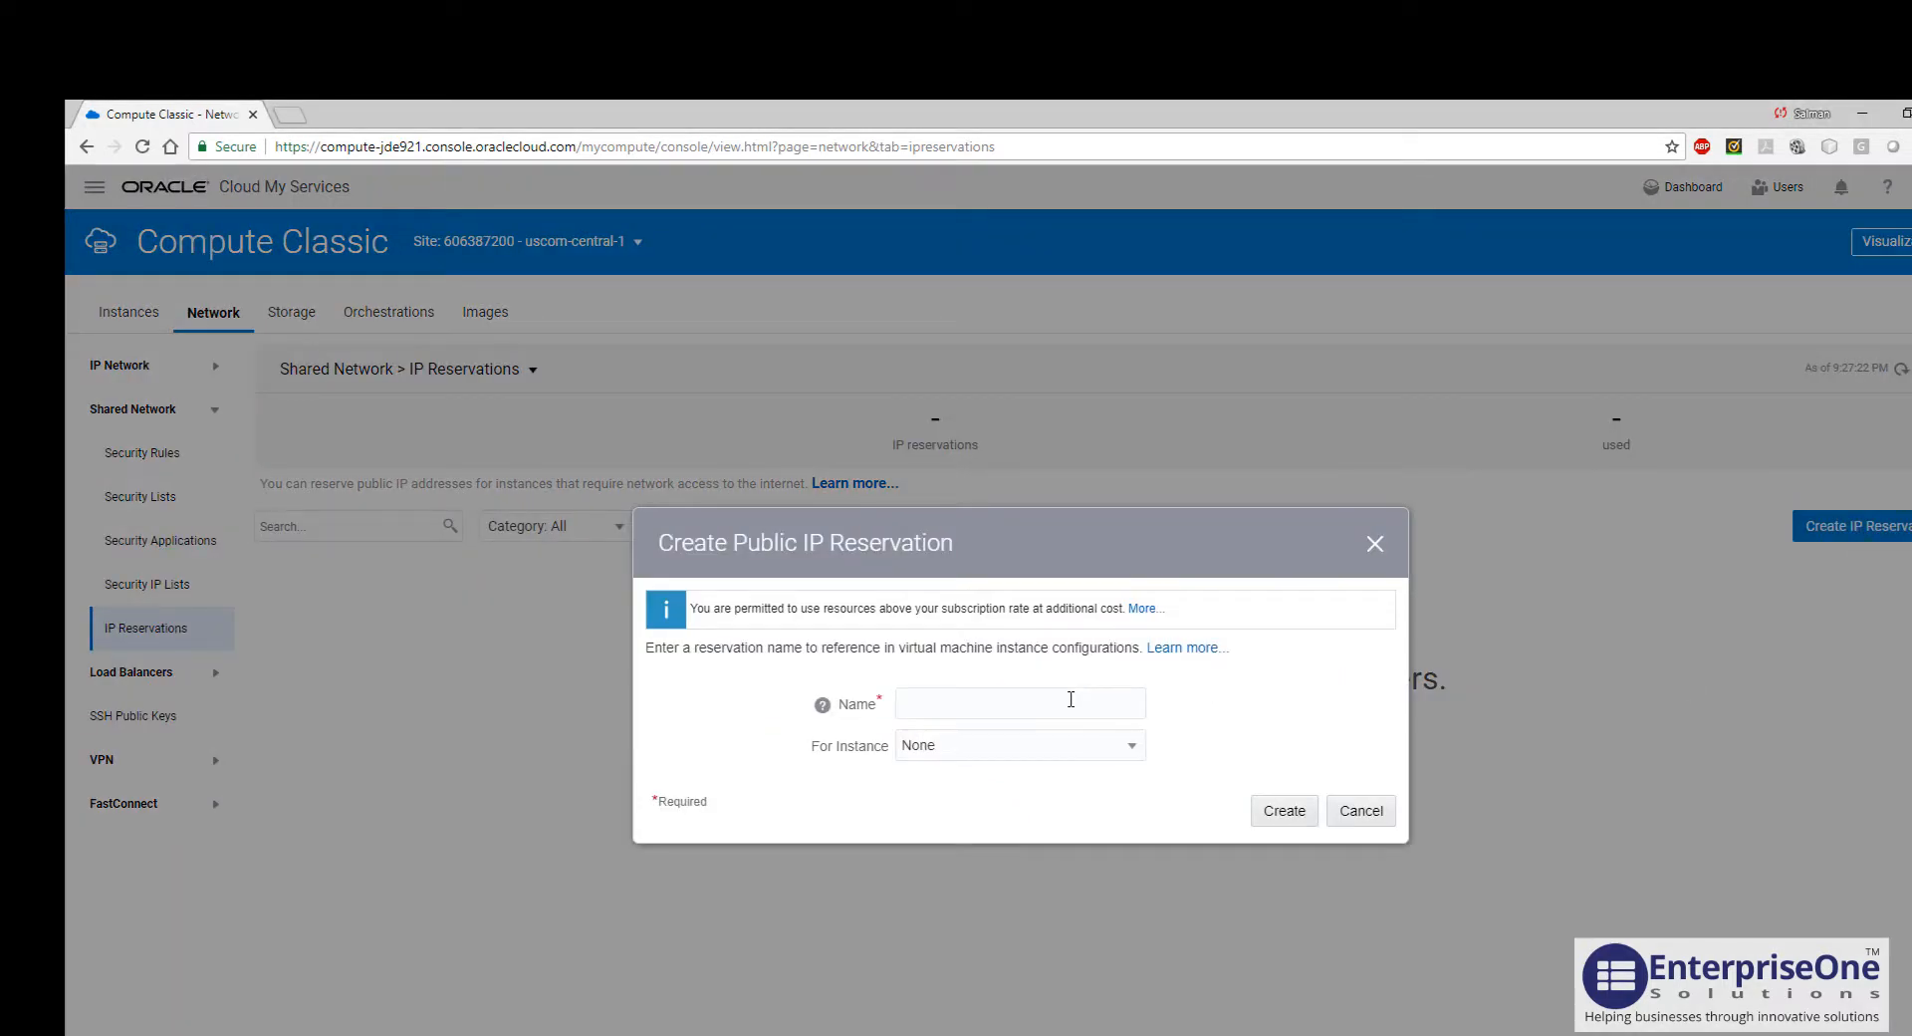
pyautogui.click(1071, 699)
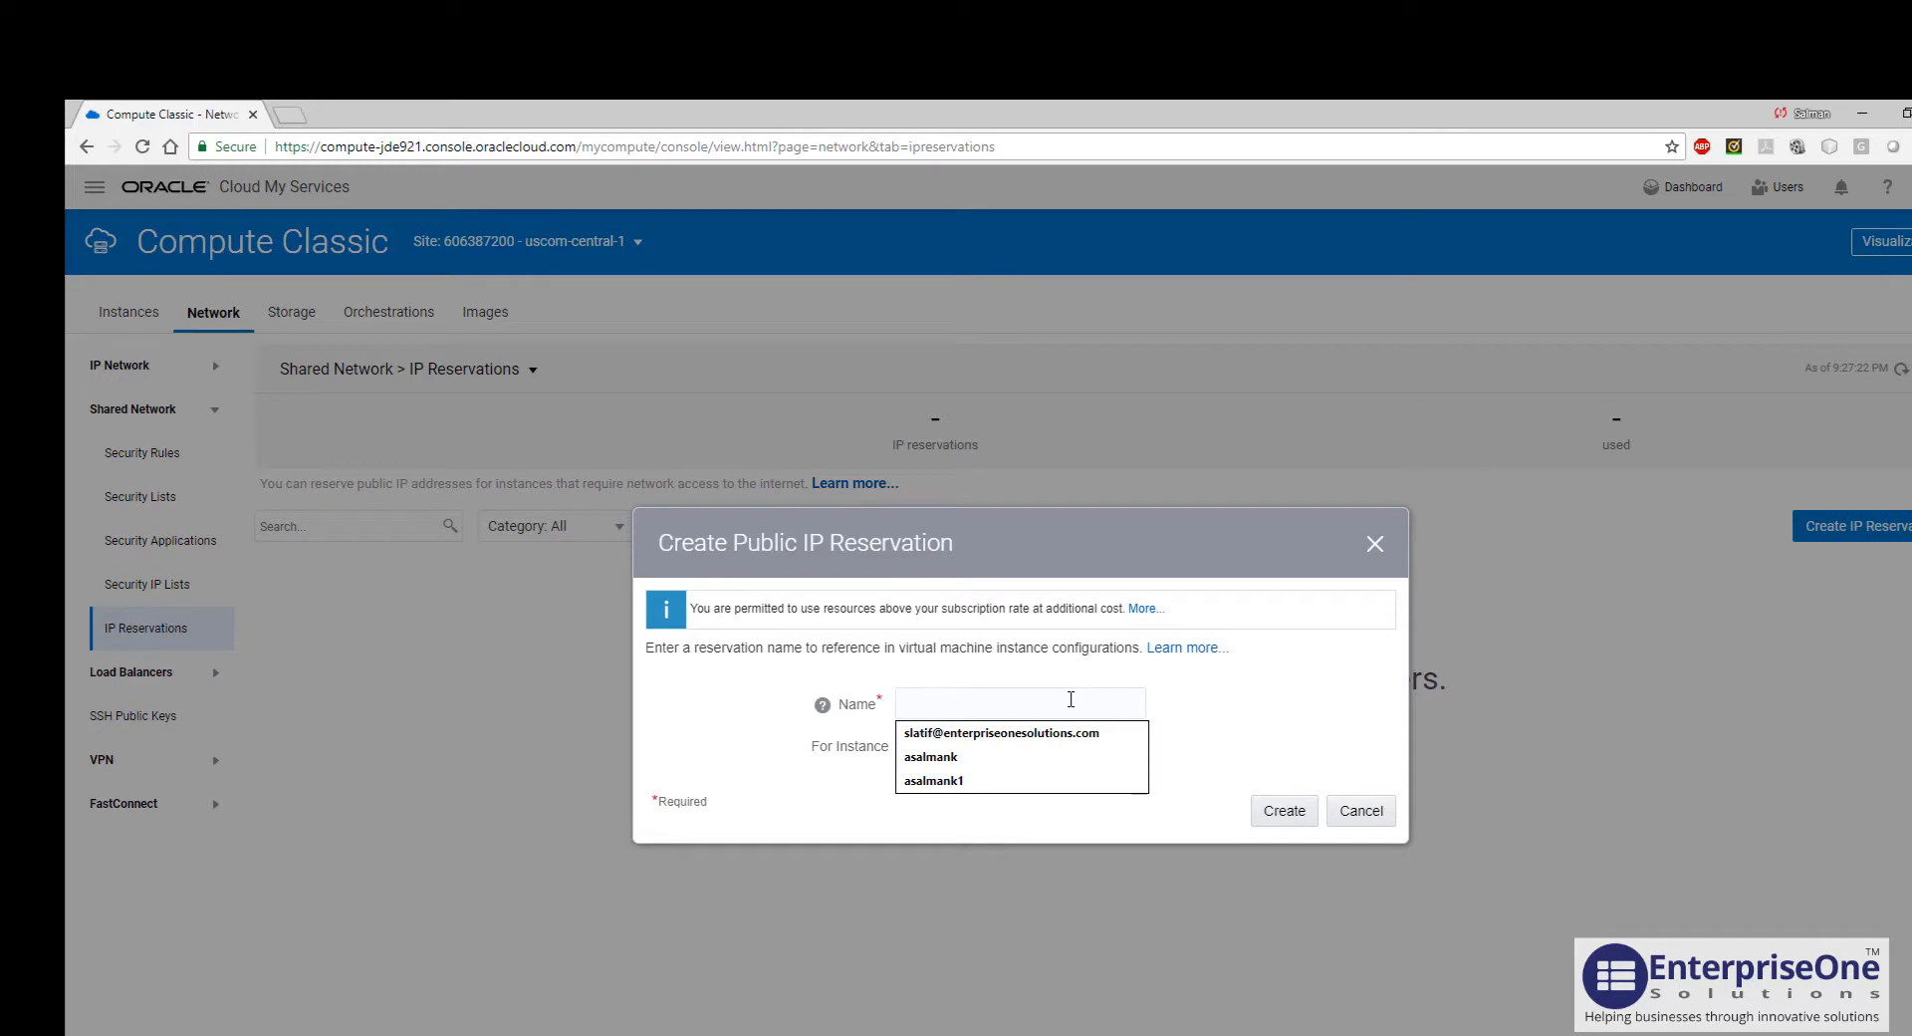
pyautogui.write('jde_tria')
pyautogui.press('BackSpace')
pyautogui.press('BackSpace')
pyautogui.press('BackSpace')
pyautogui.write('TrialEdition')
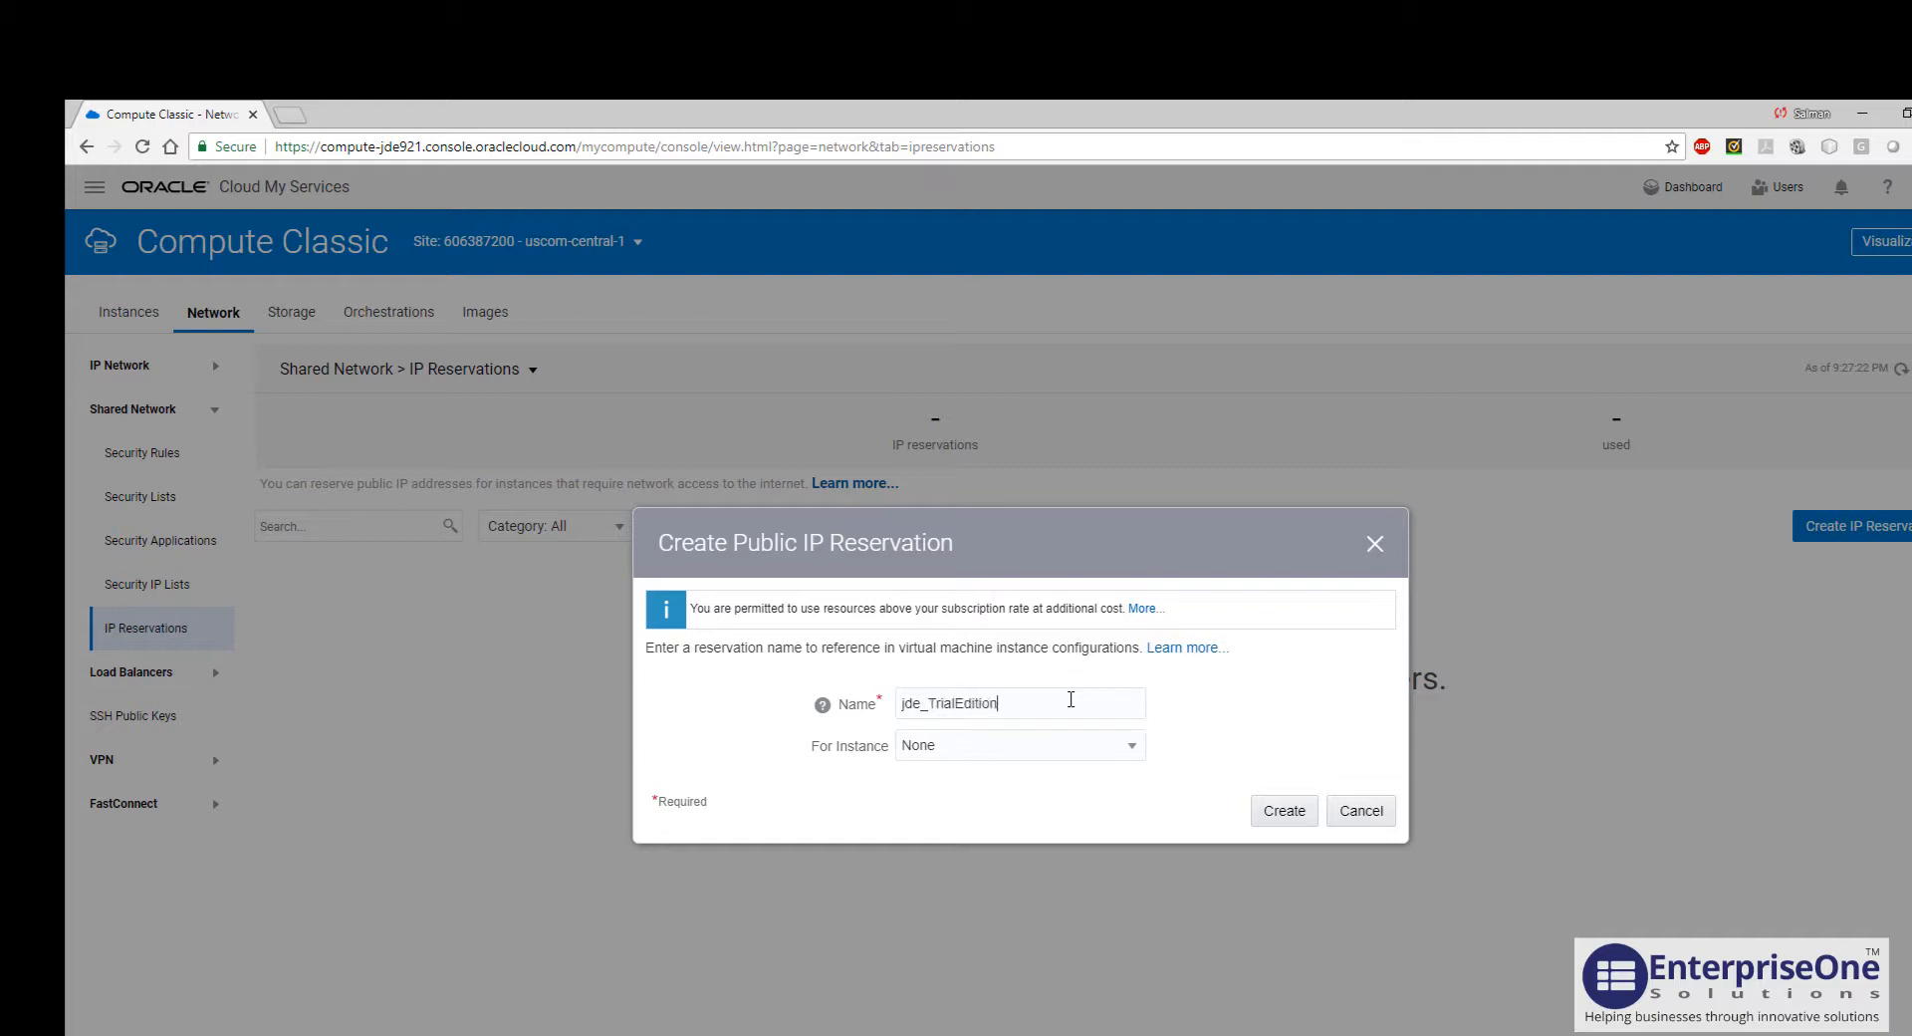
pyautogui.write('_IP')
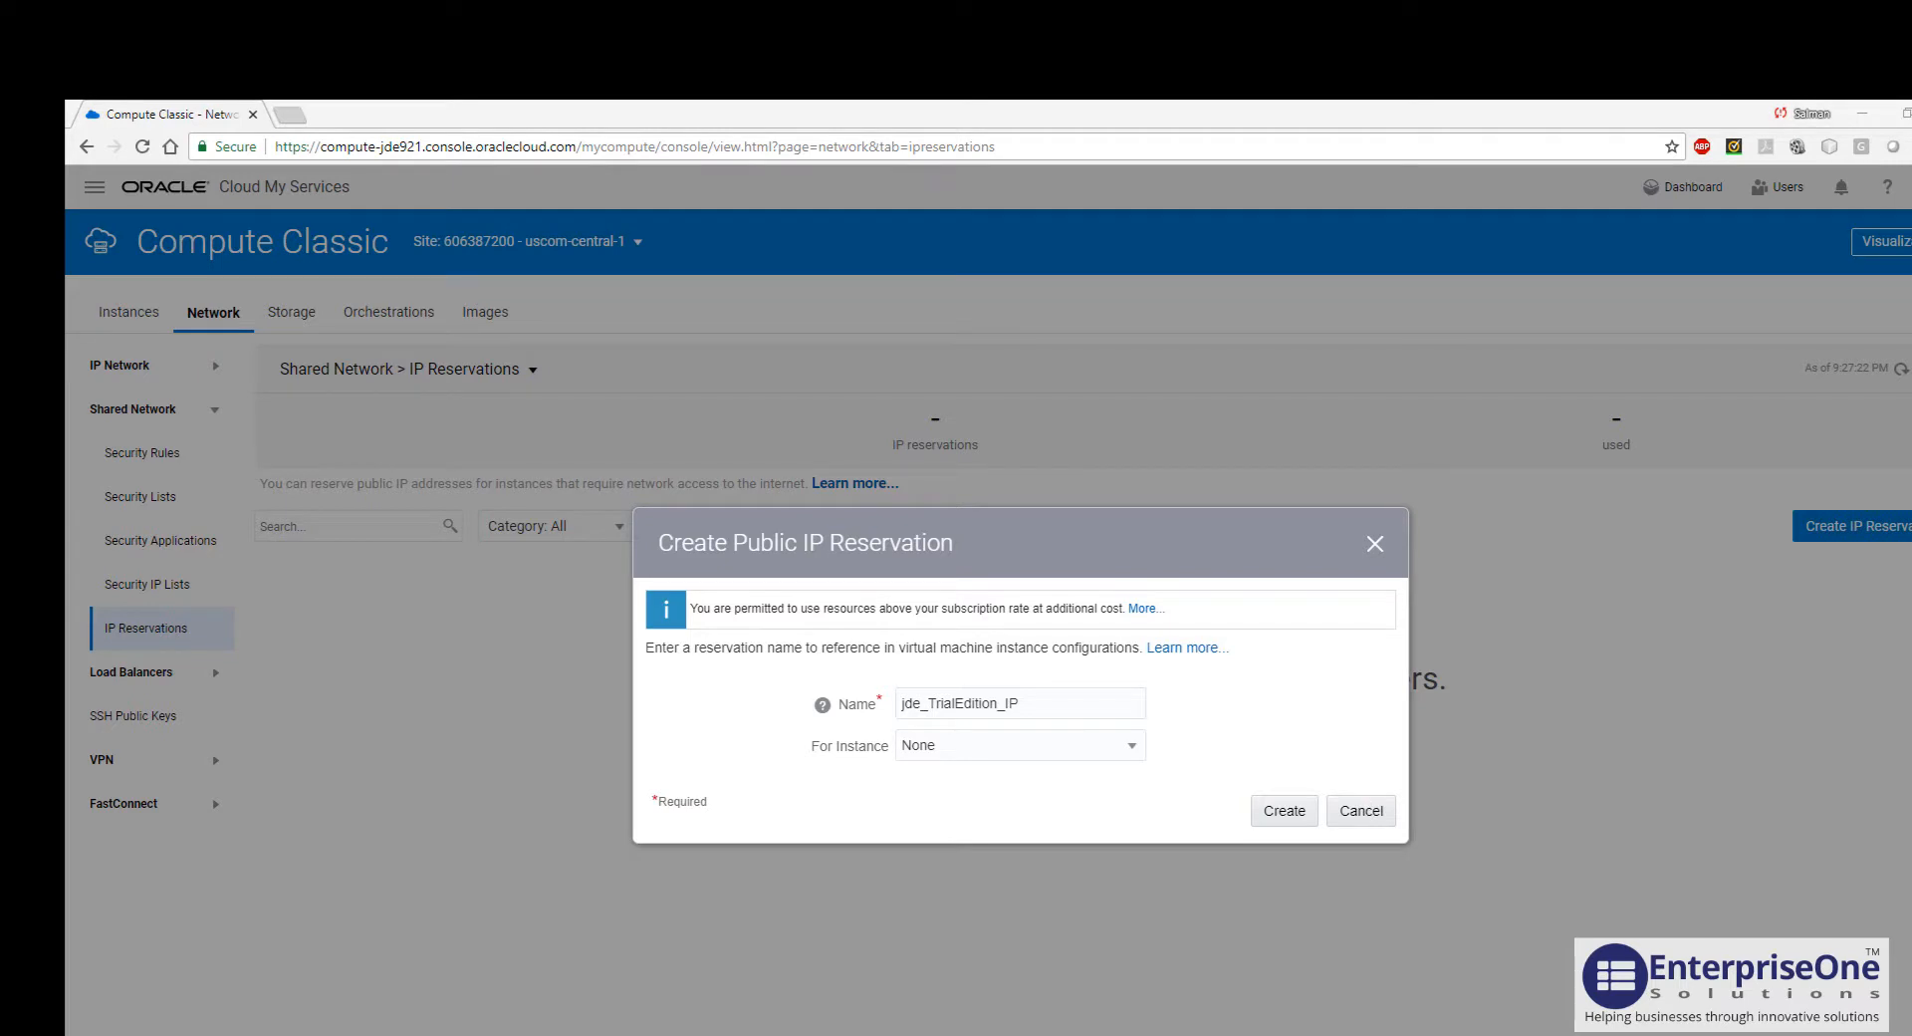
pyautogui.click(1295, 816)
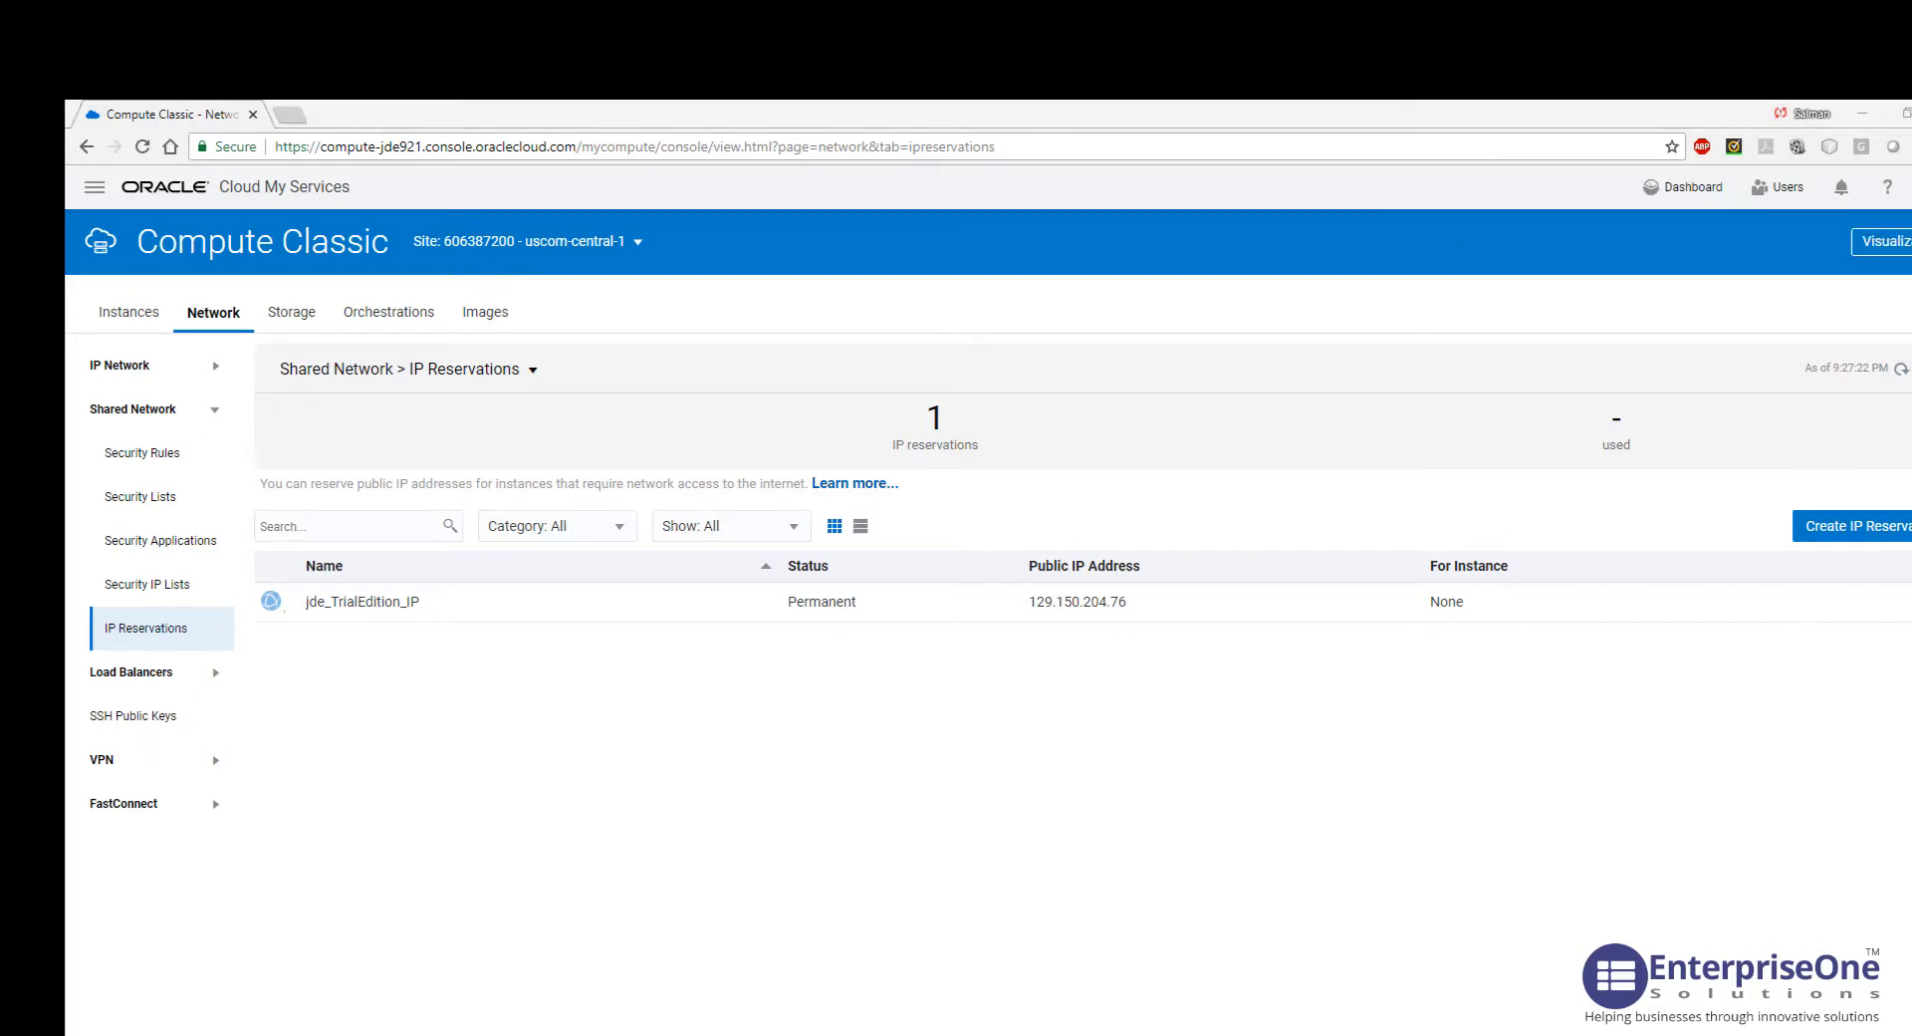
pyautogui.click(1125, 612)
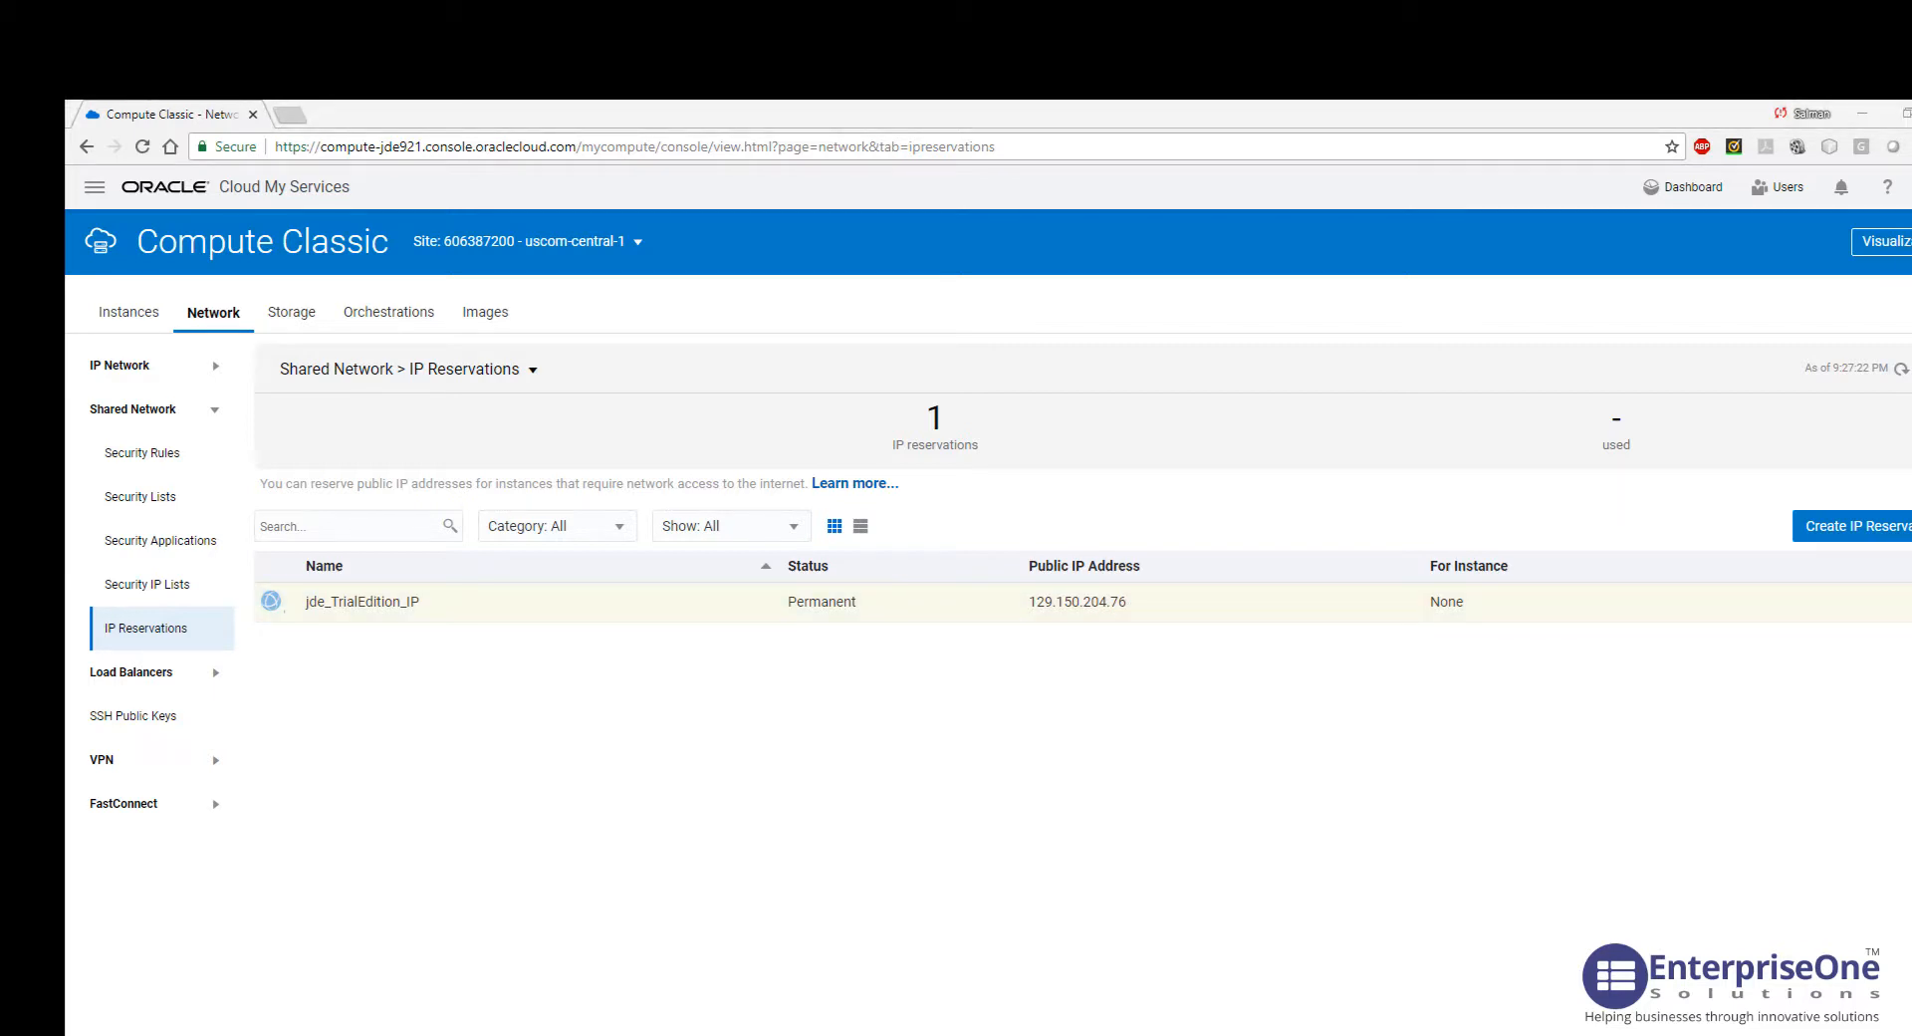
pyautogui.moveTo(1011, 558)
pyautogui.mouseDown()
pyautogui.moveTo(1135, 576)
pyautogui.moveTo(1175, 617)
pyautogui.mouseUp()
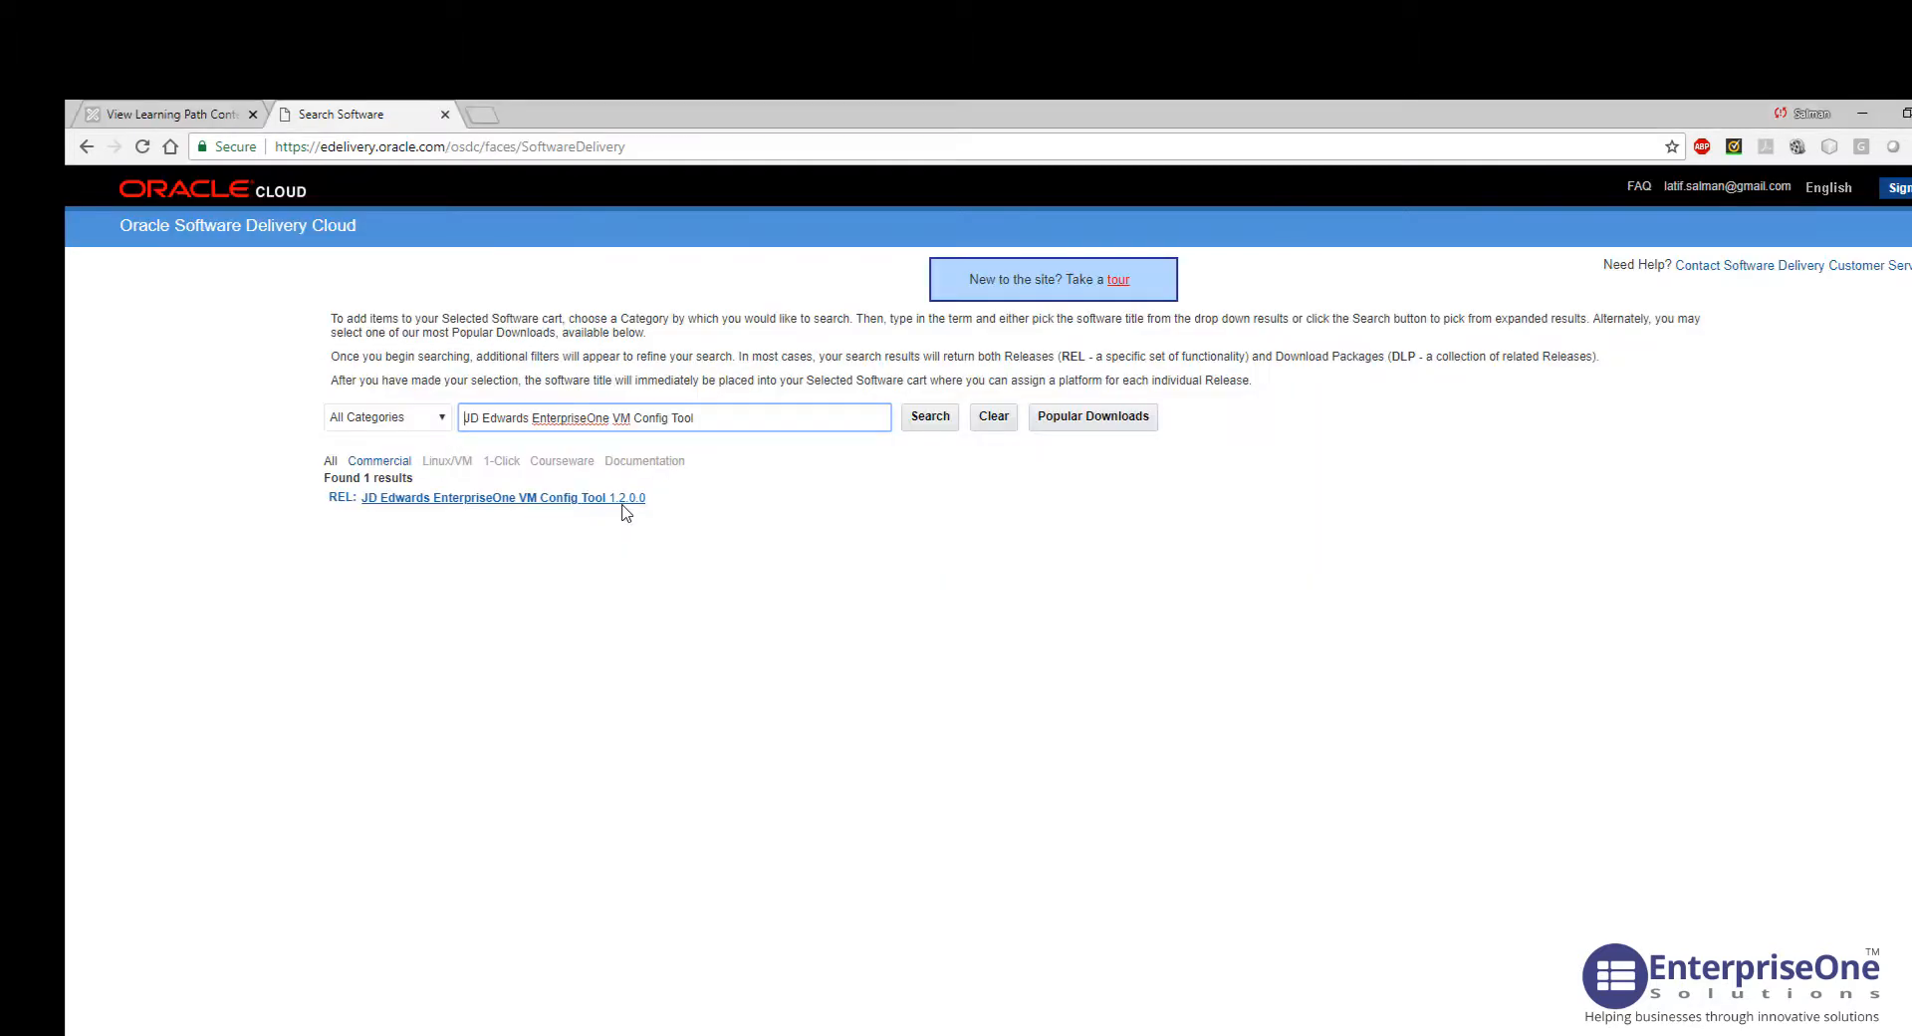
# Add the VM Config Tool 1.2.0.0 release to the download cart and show Selected Software
pyautogui.click(622, 505)
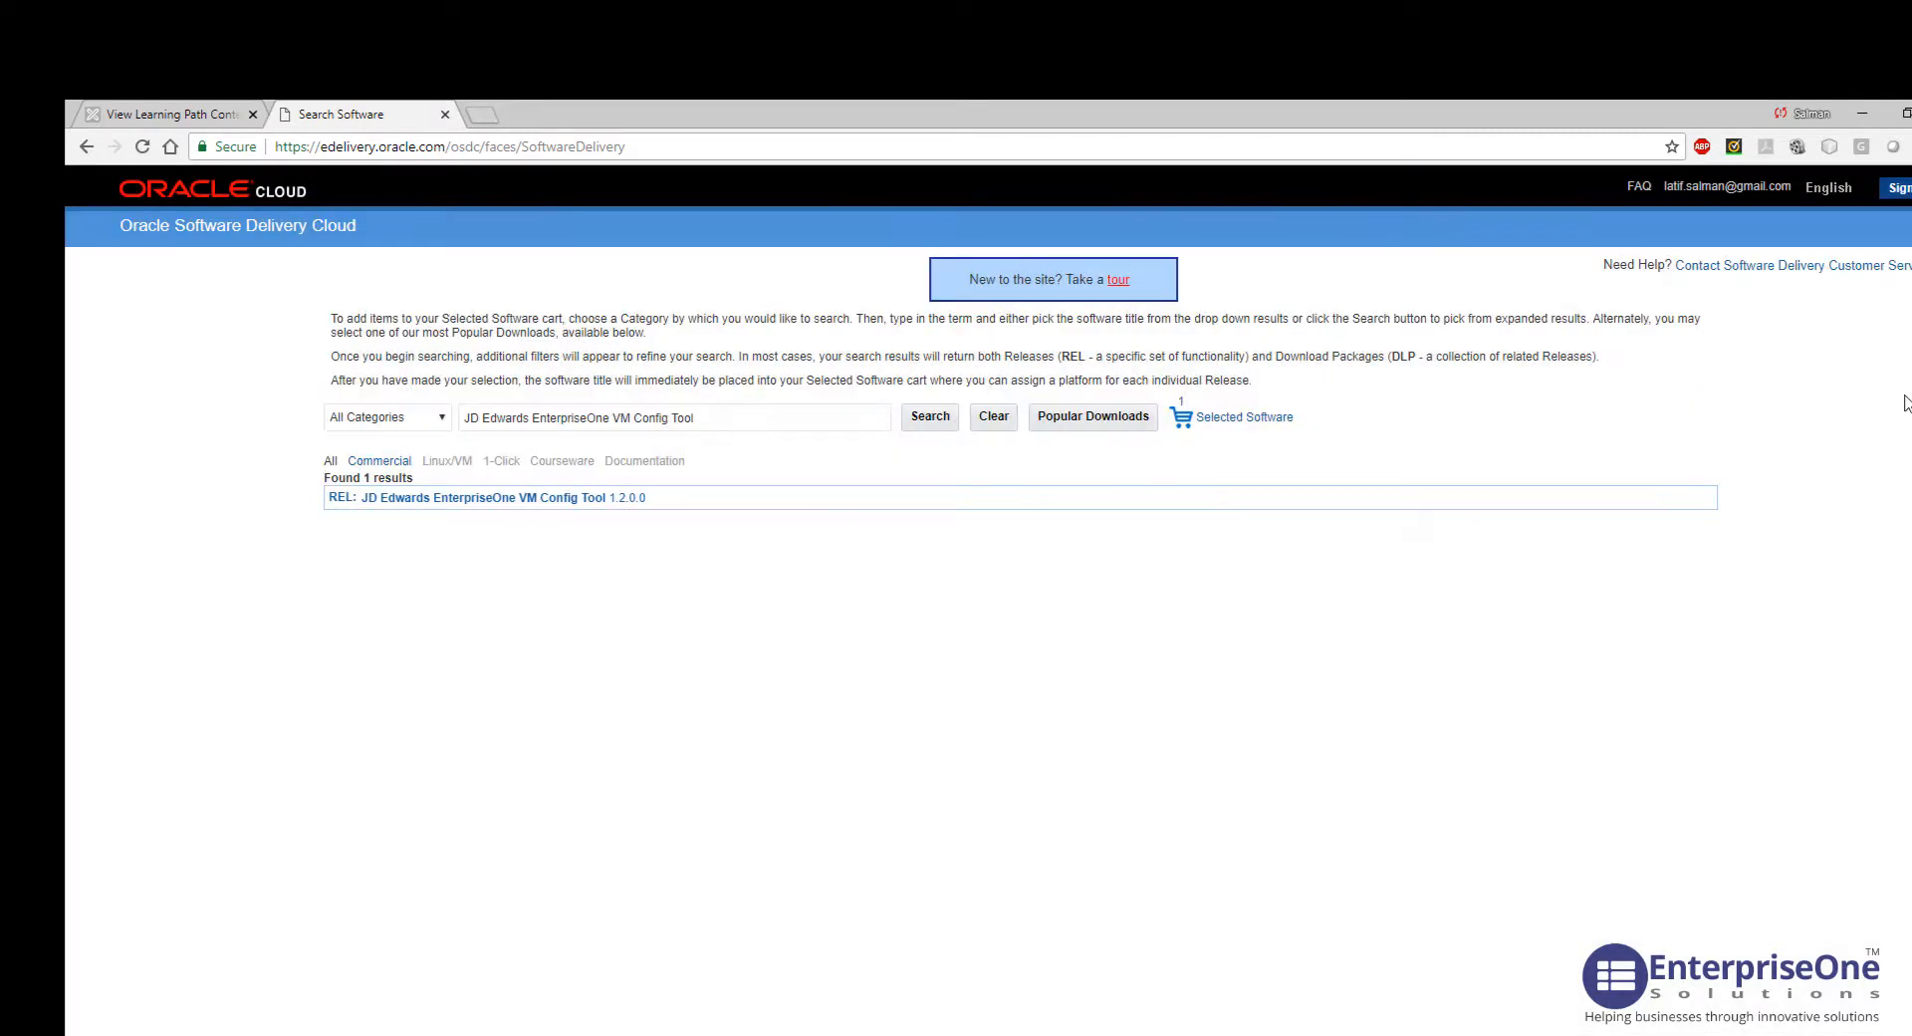
pyautogui.click(1218, 427)
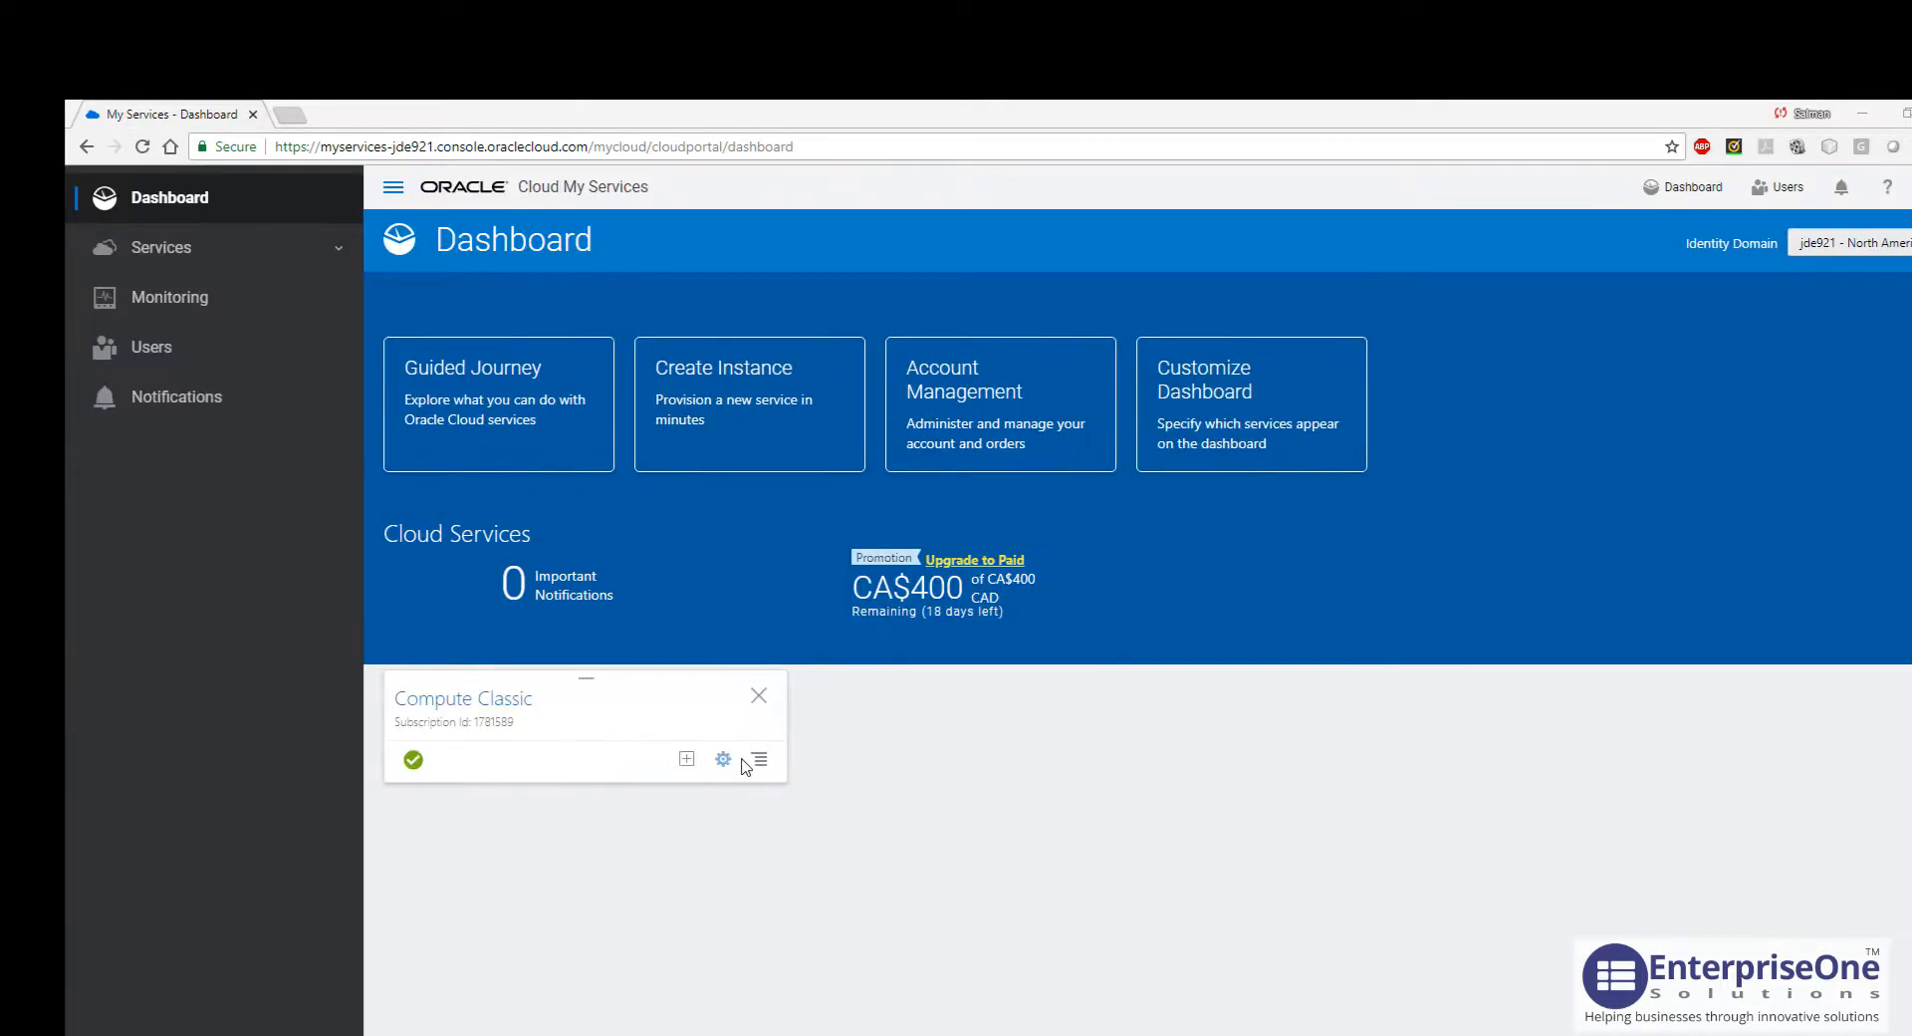
# View the Compute Classic details to find Service Instance ID 606387200, then select JDEVMTool.jar
pyautogui.click(760, 762)
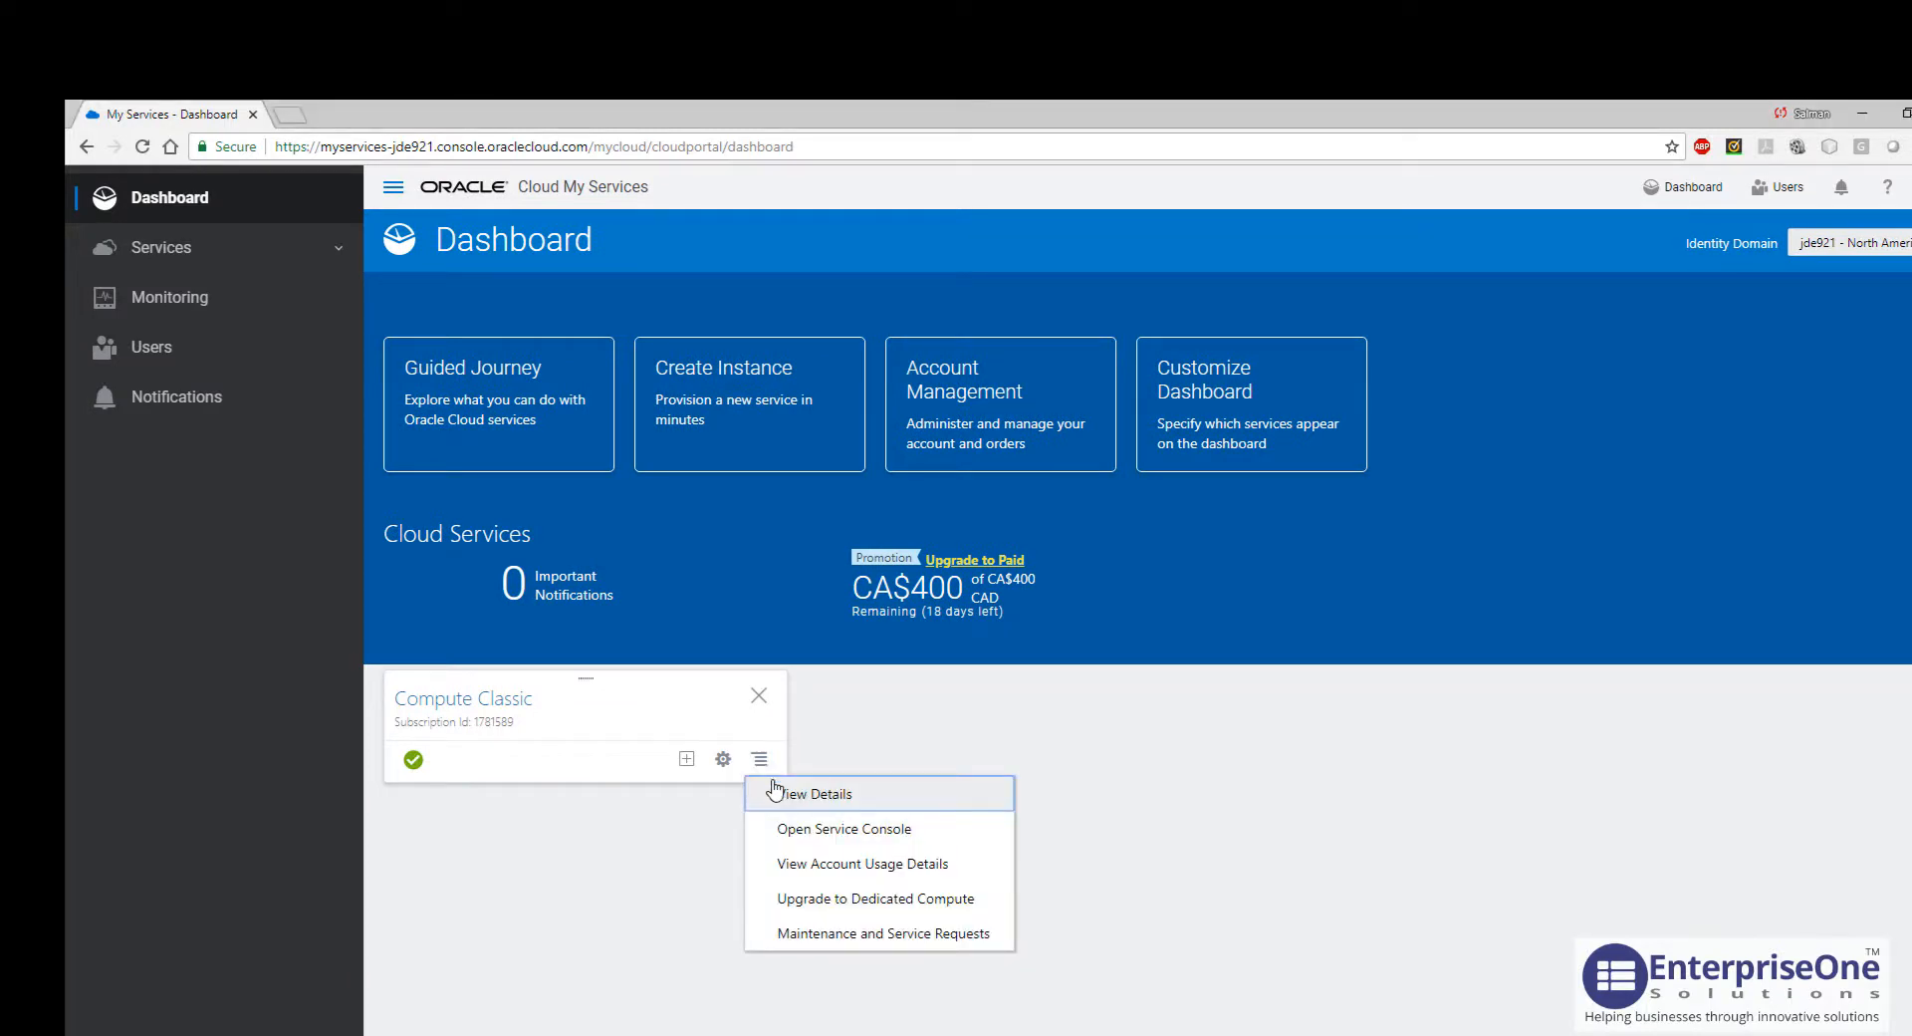
pyautogui.click(788, 794)
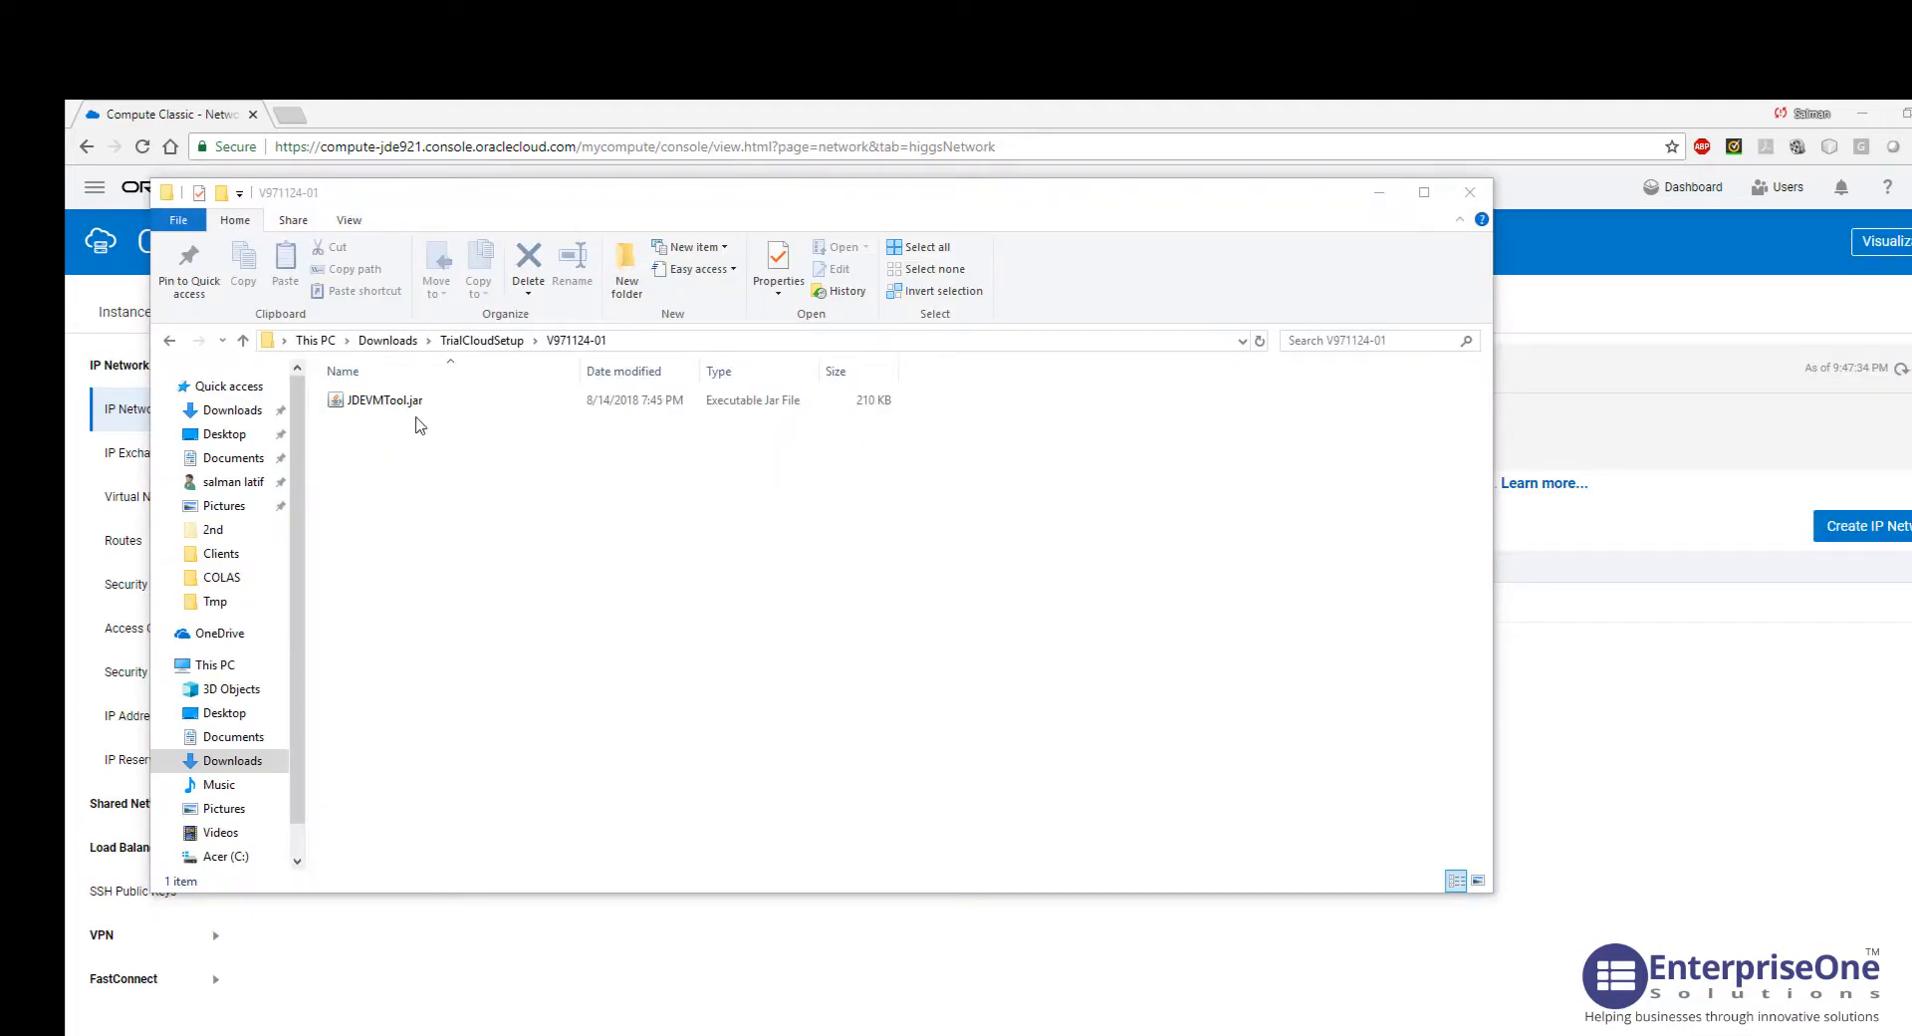
pyautogui.click(404, 403)
pyautogui.click(403, 406)
# Open JDEVMTool.jar with Java(TM) Platform SE binary and pick the Trial Edition setup
pyautogui.doubleClick(403, 404)
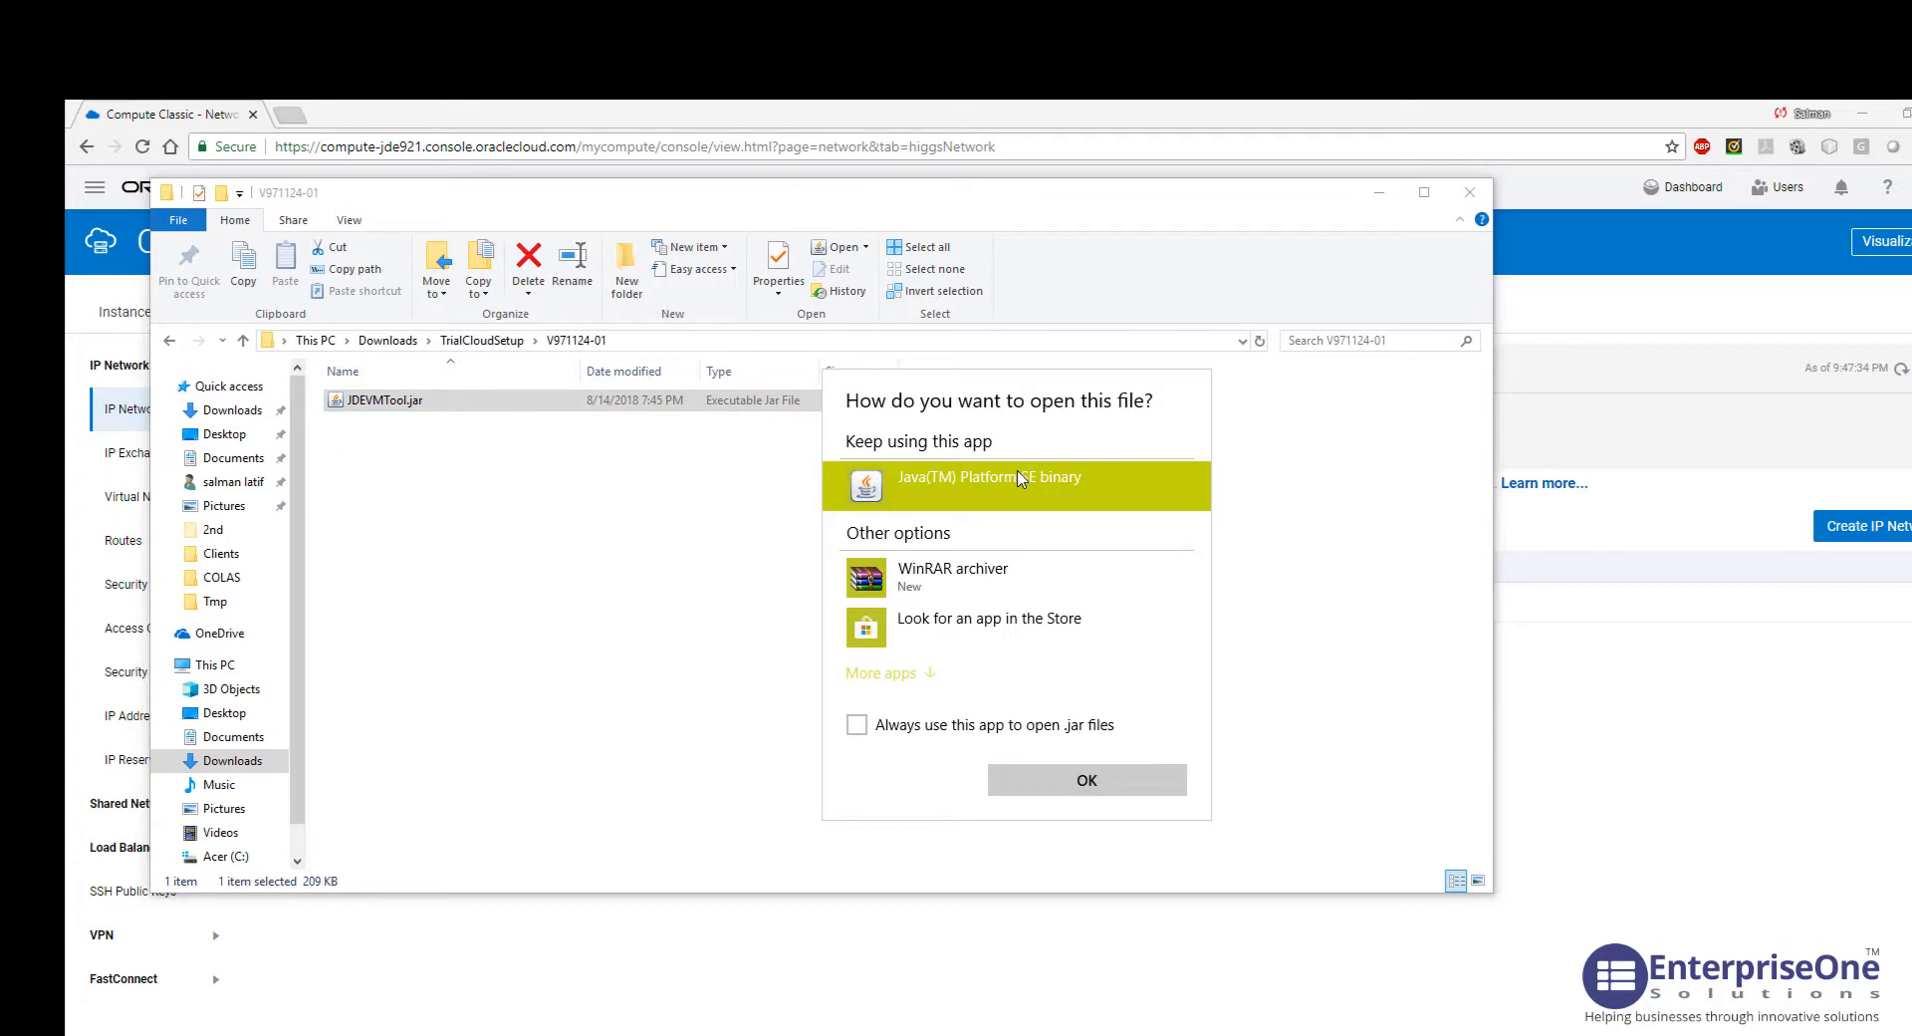
pyautogui.click(1151, 792)
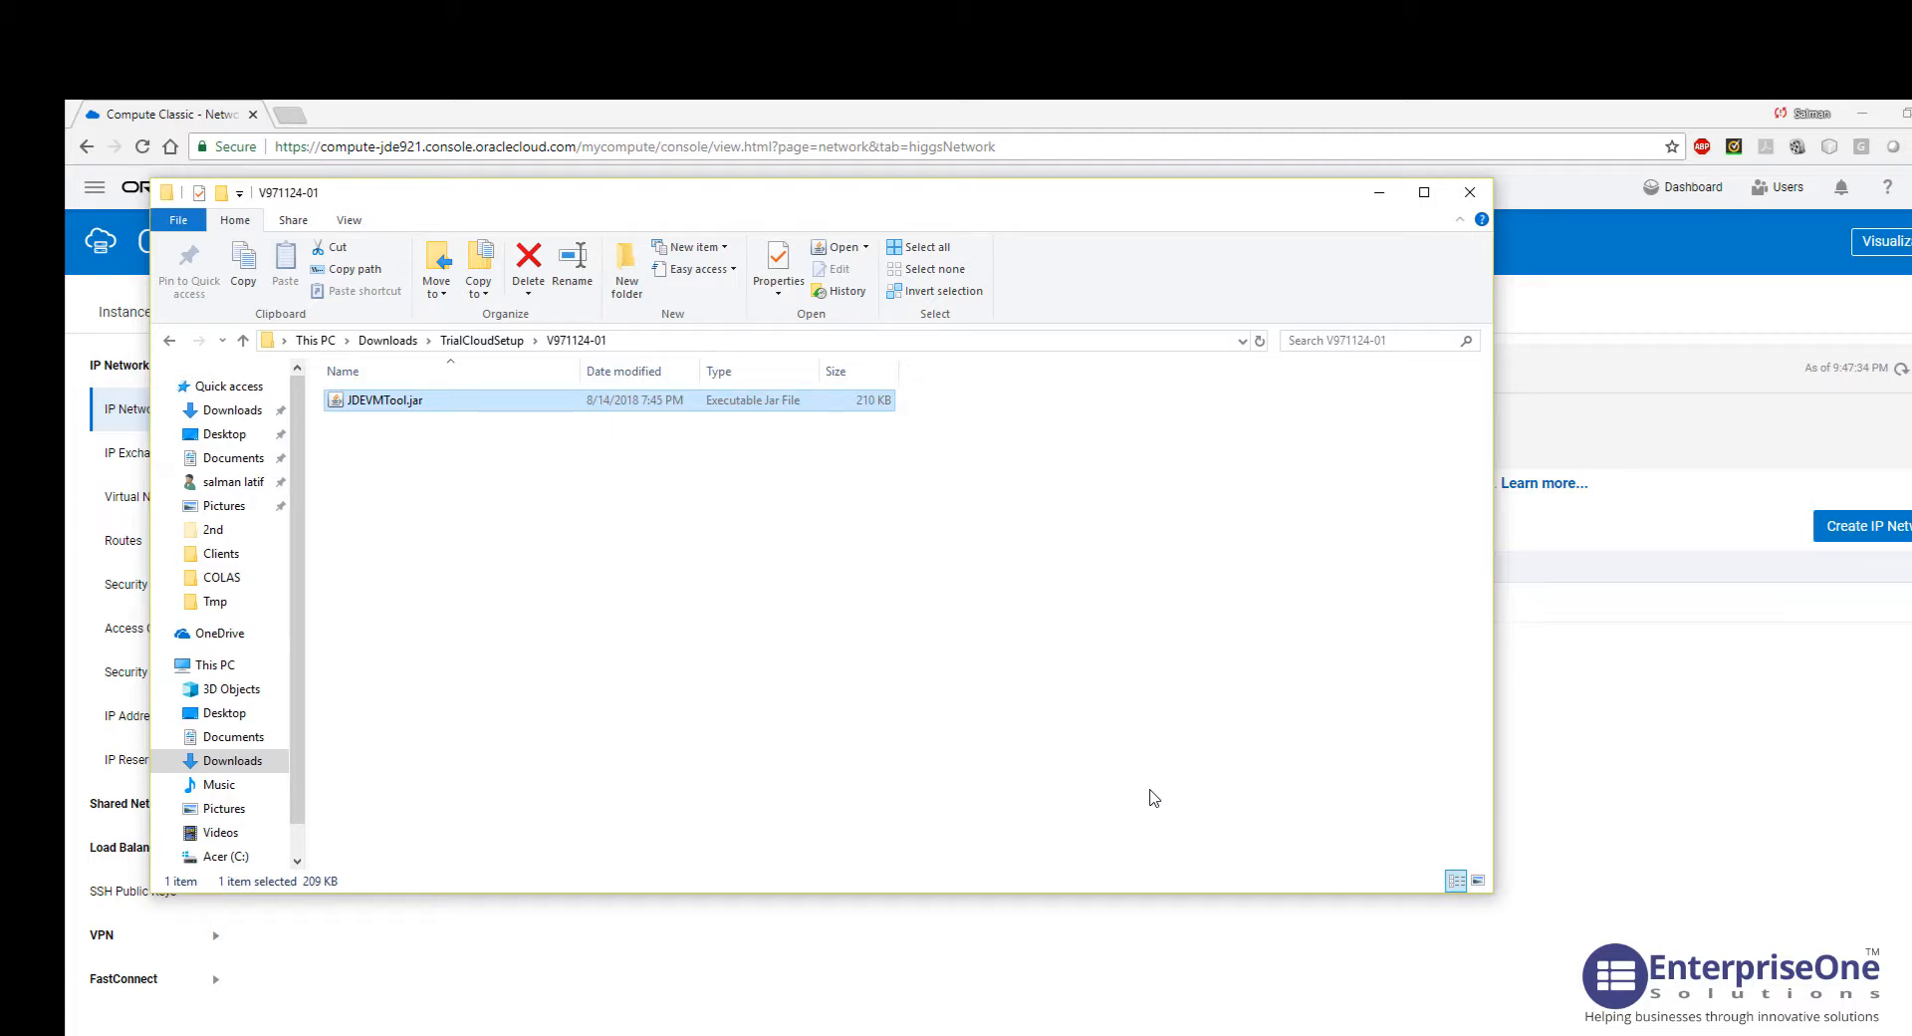
pyautogui.click(1138, 606)
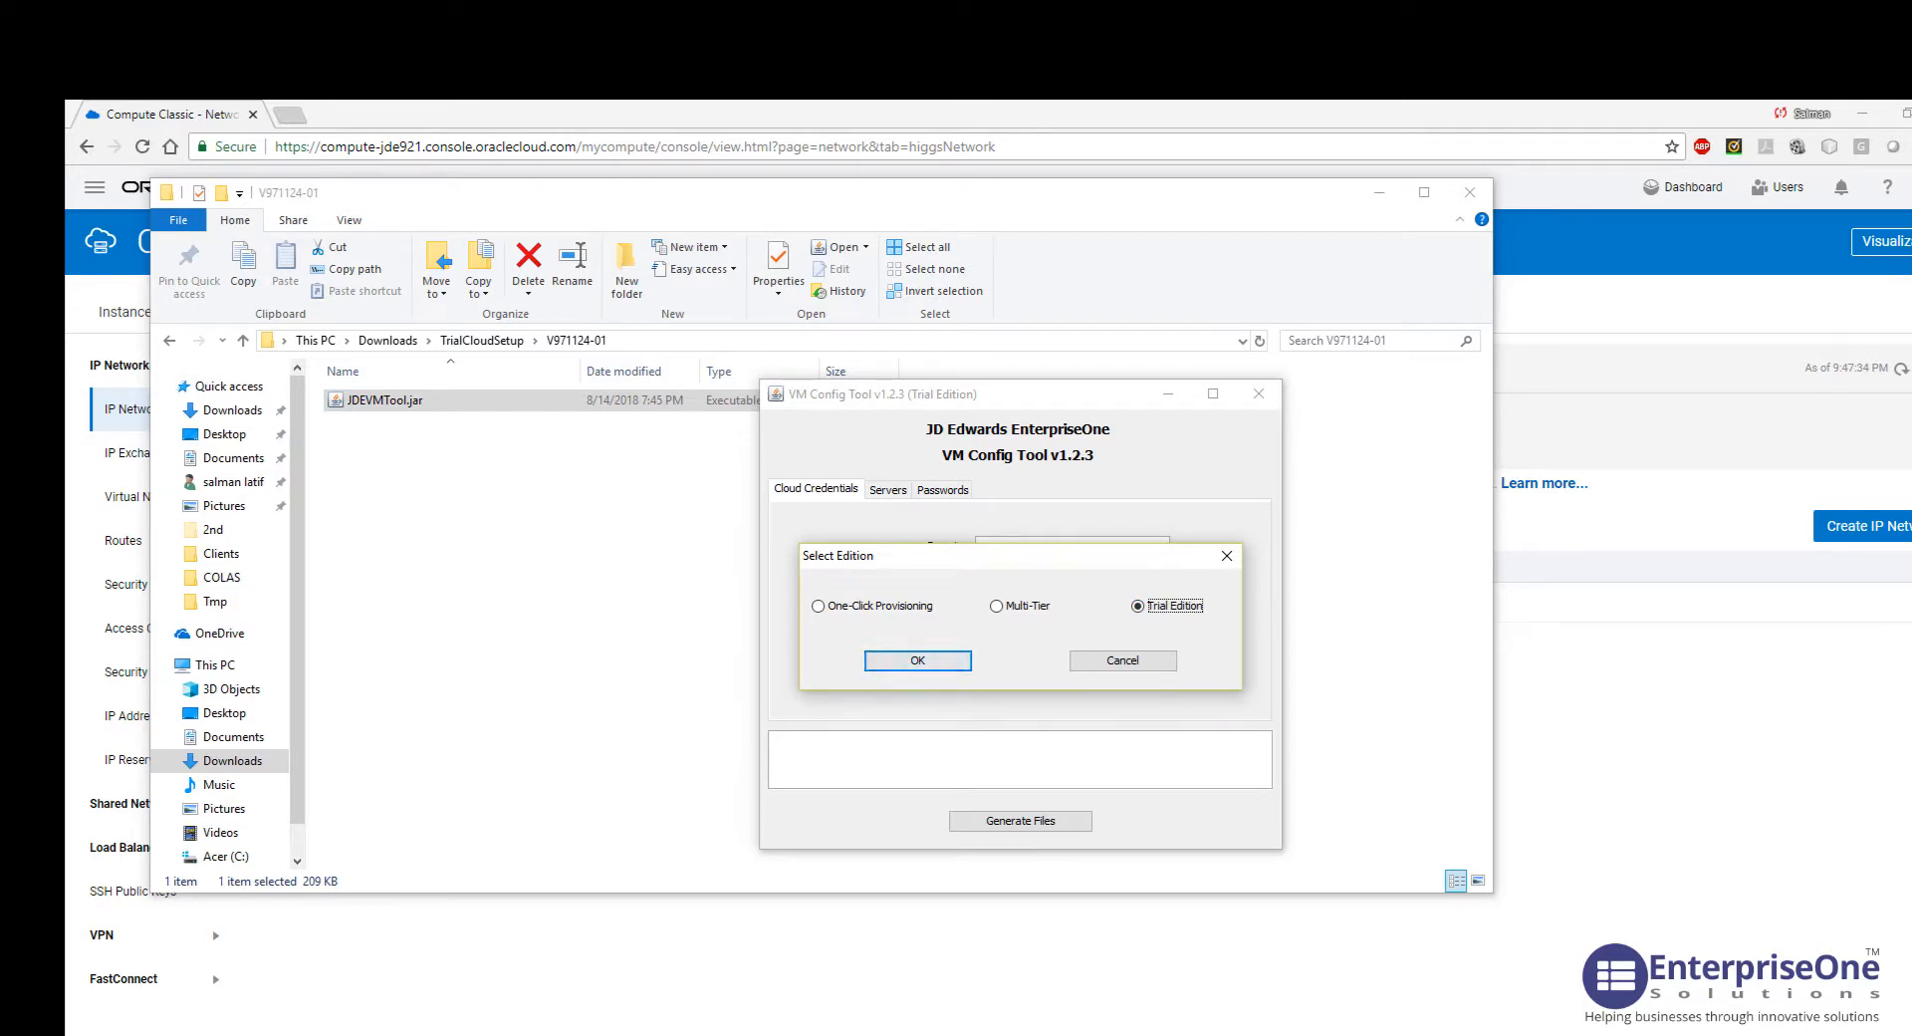
# Confirm Trial Edition, enter the cloud domain and the server's public IP address (129.150...)
pyautogui.click(924, 662)
pyautogui.click(994, 548)
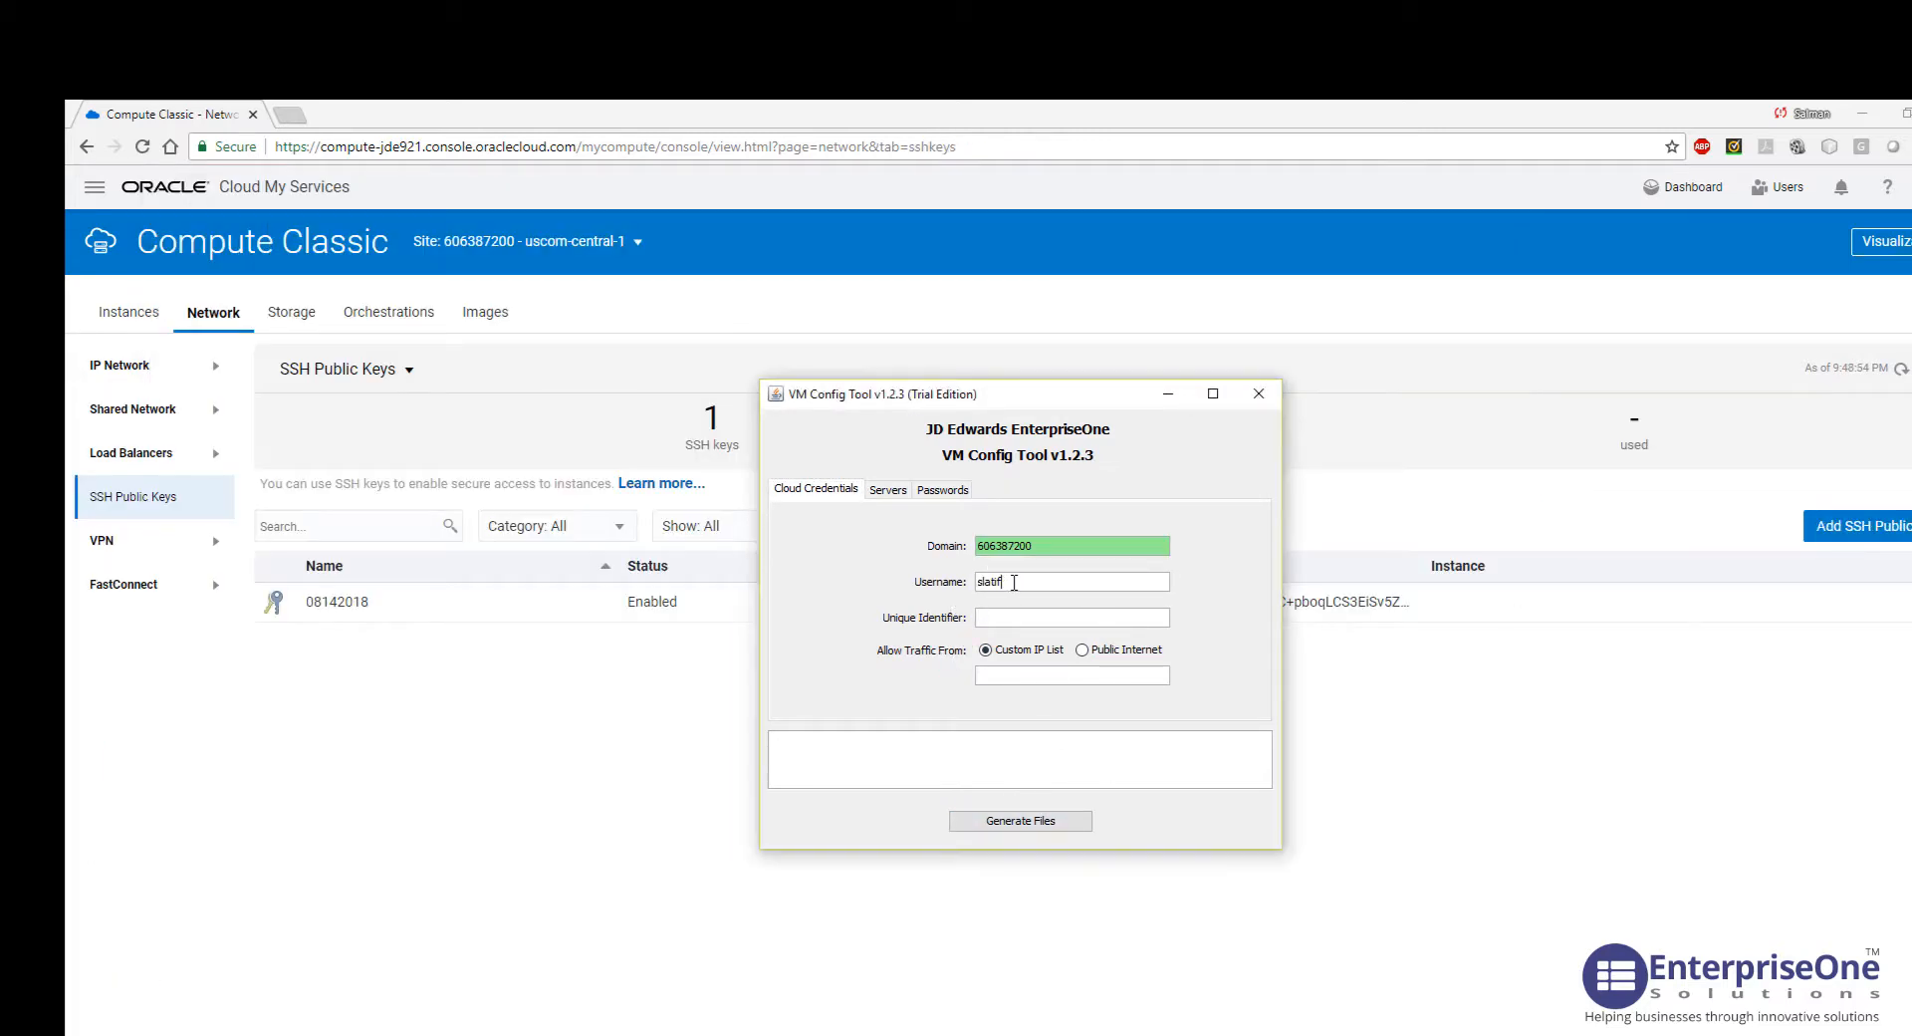
pyautogui.write('@enterpriseonesolutions.com')
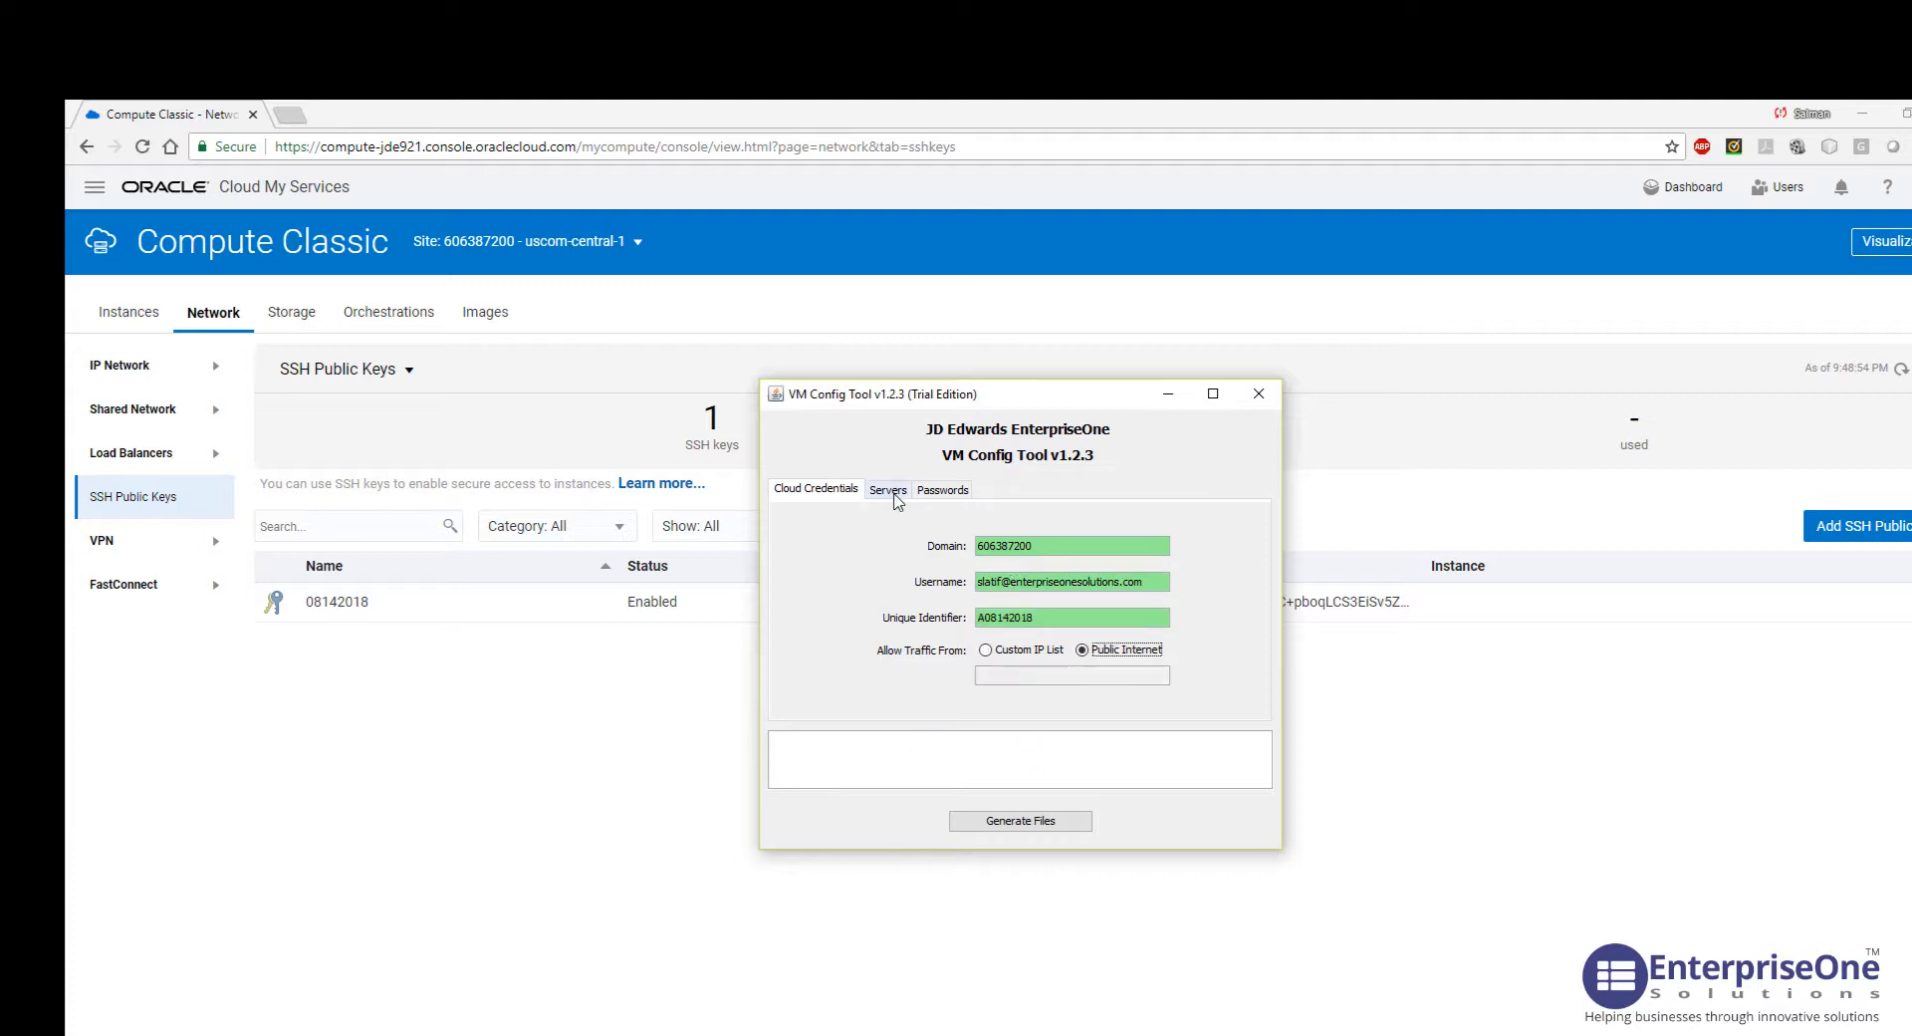
pyautogui.click(888, 490)
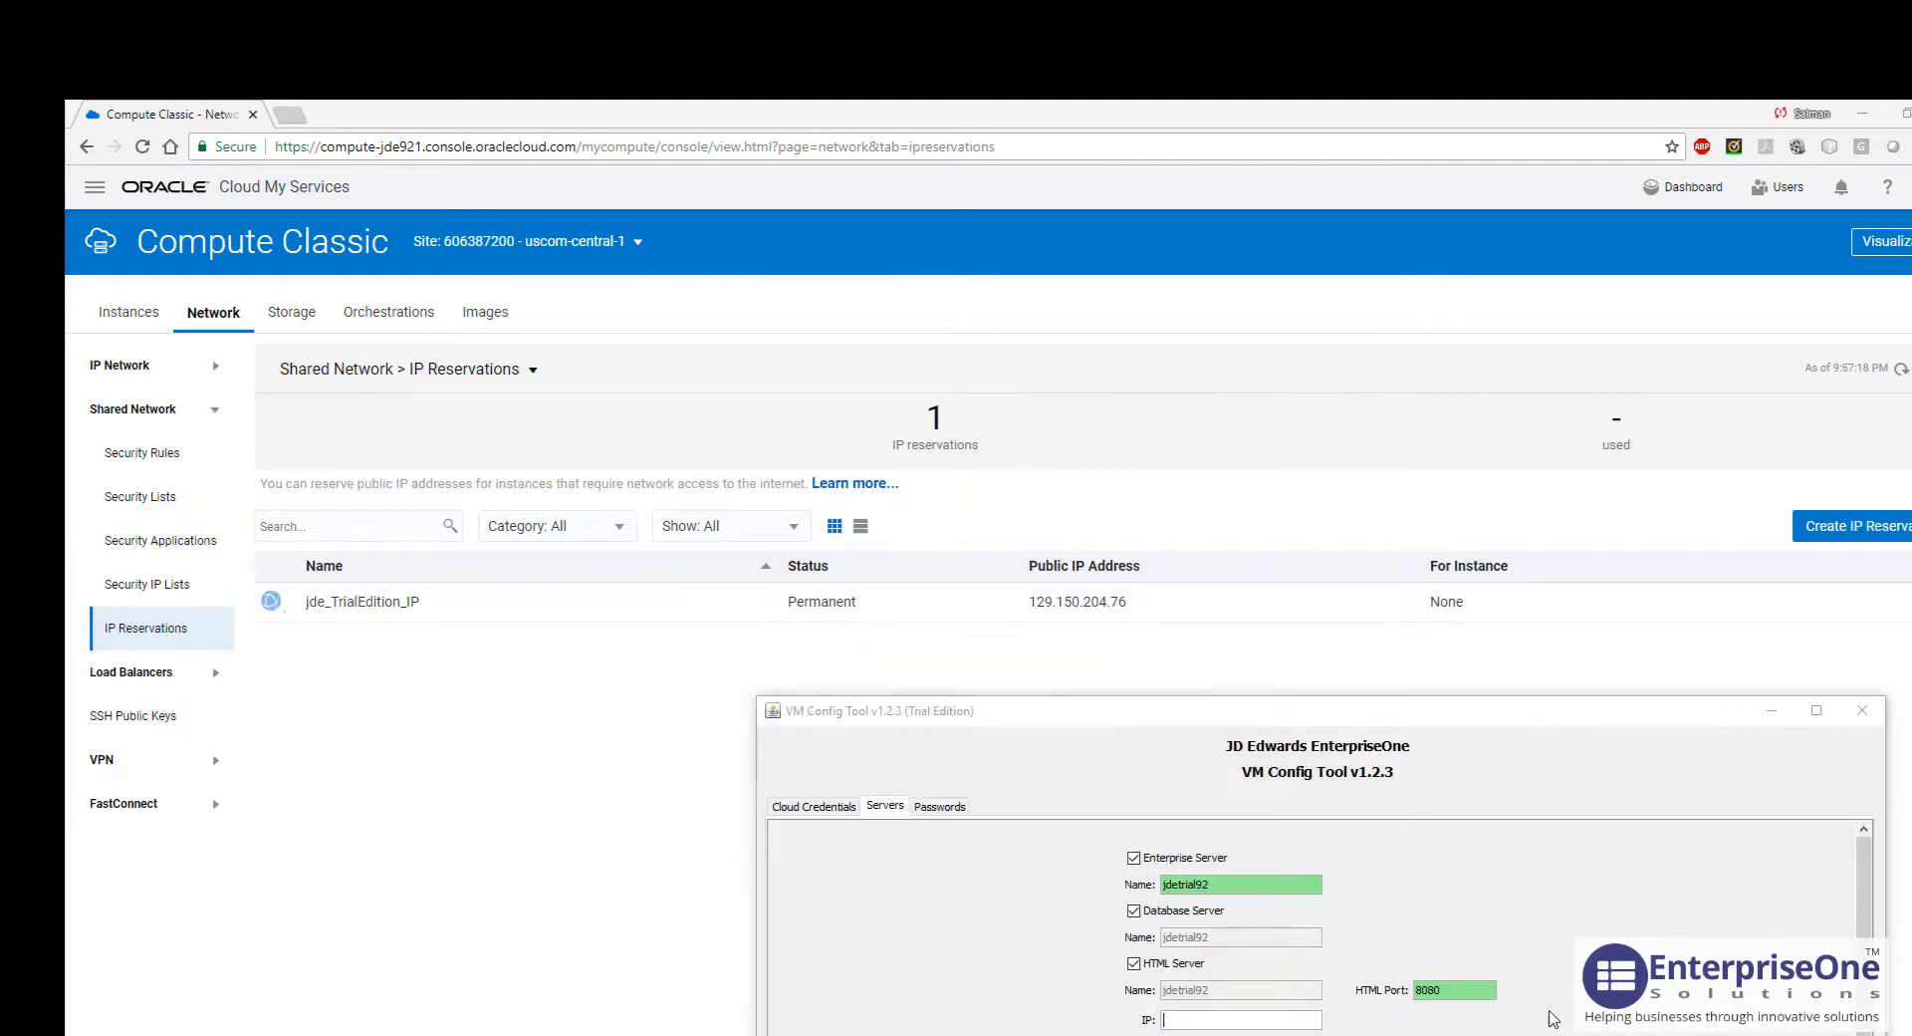
pyautogui.click(1244, 1019)
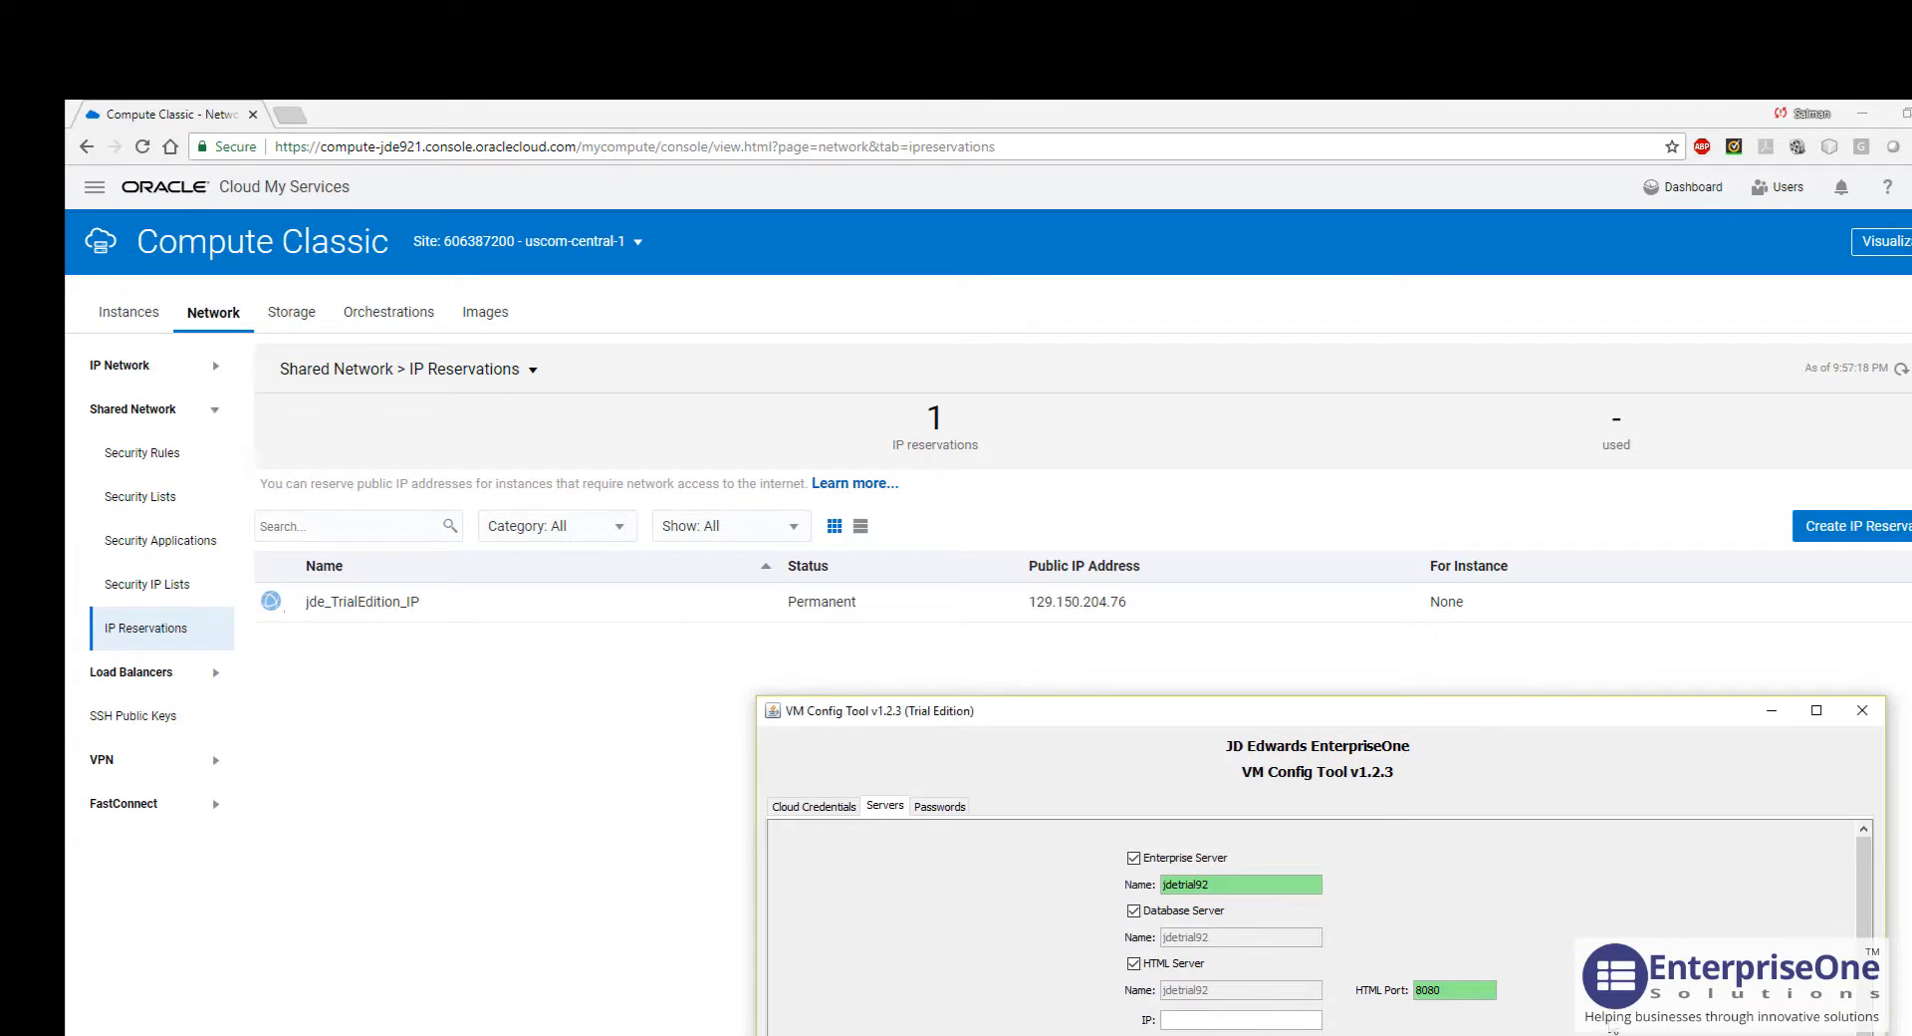
pyautogui.write('129.150.')
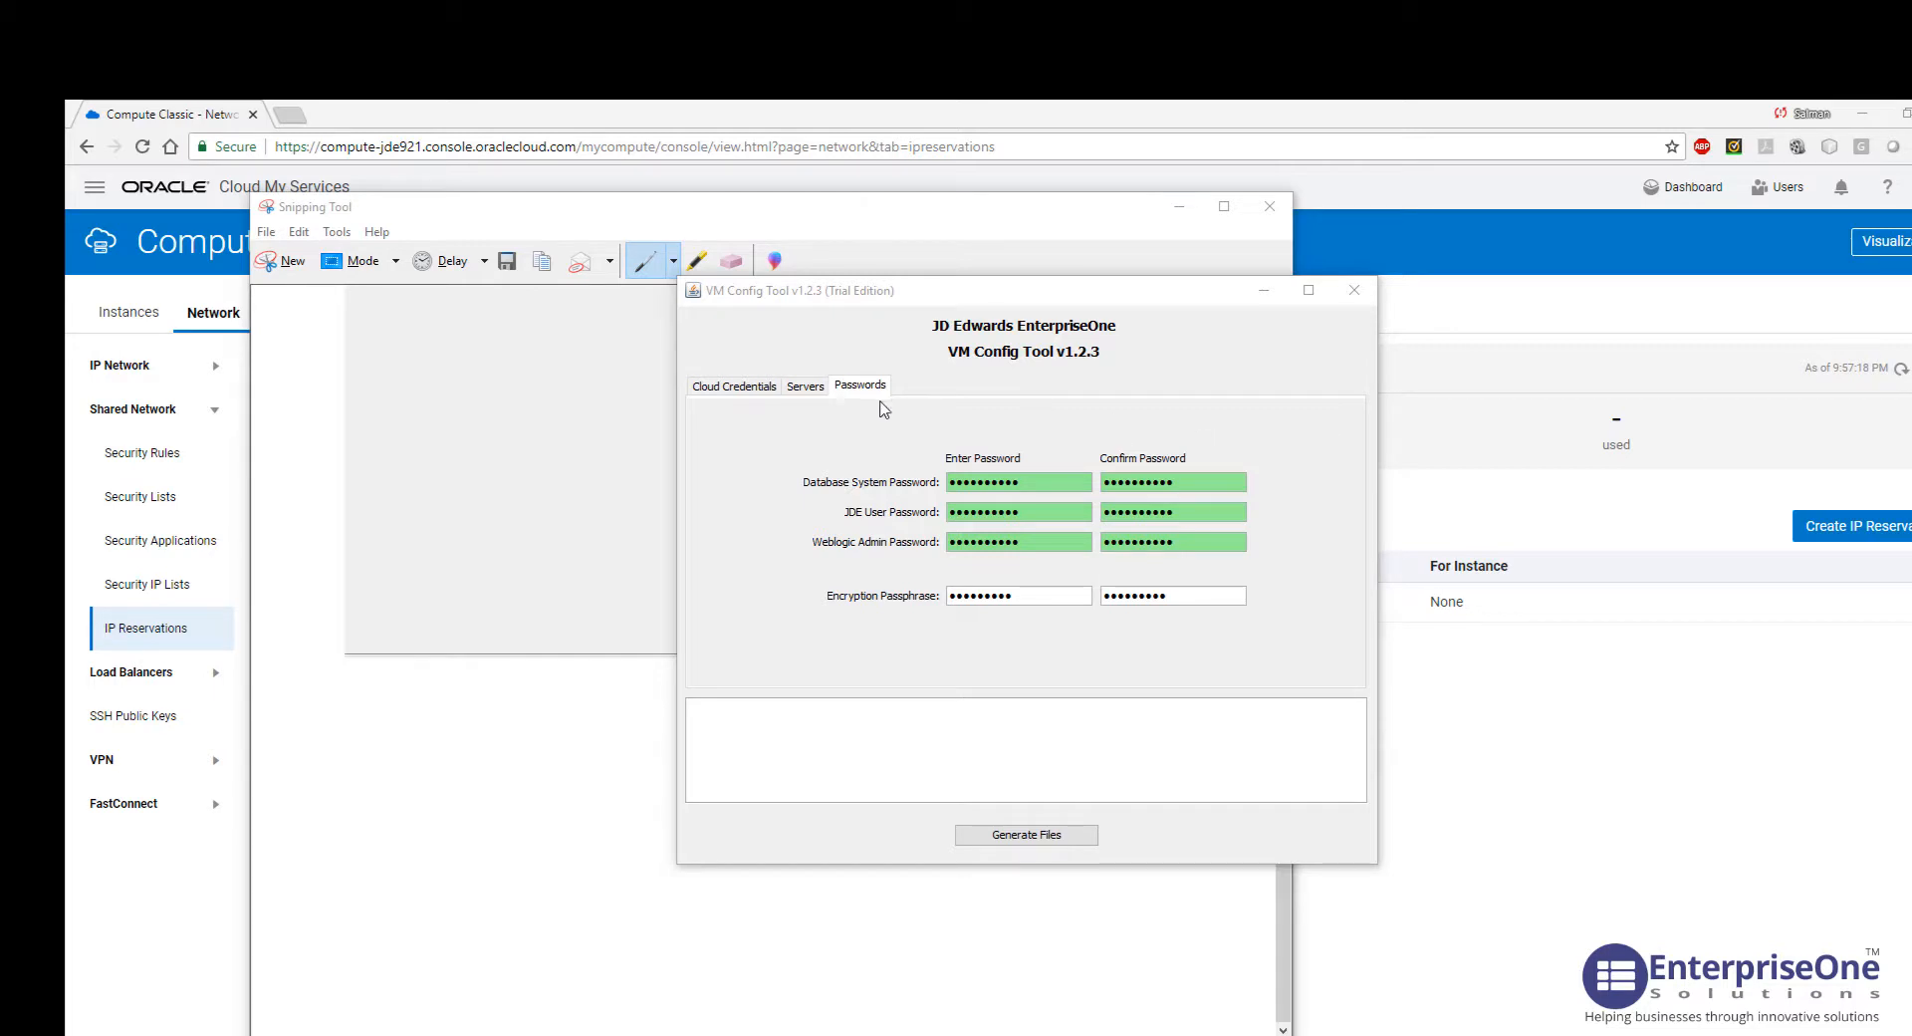
# Review the server and password settings, fix the passphrase error, and generate the configuration files
pyautogui.click(828, 390)
pyautogui.click(848, 388)
pyautogui.click(1010, 835)
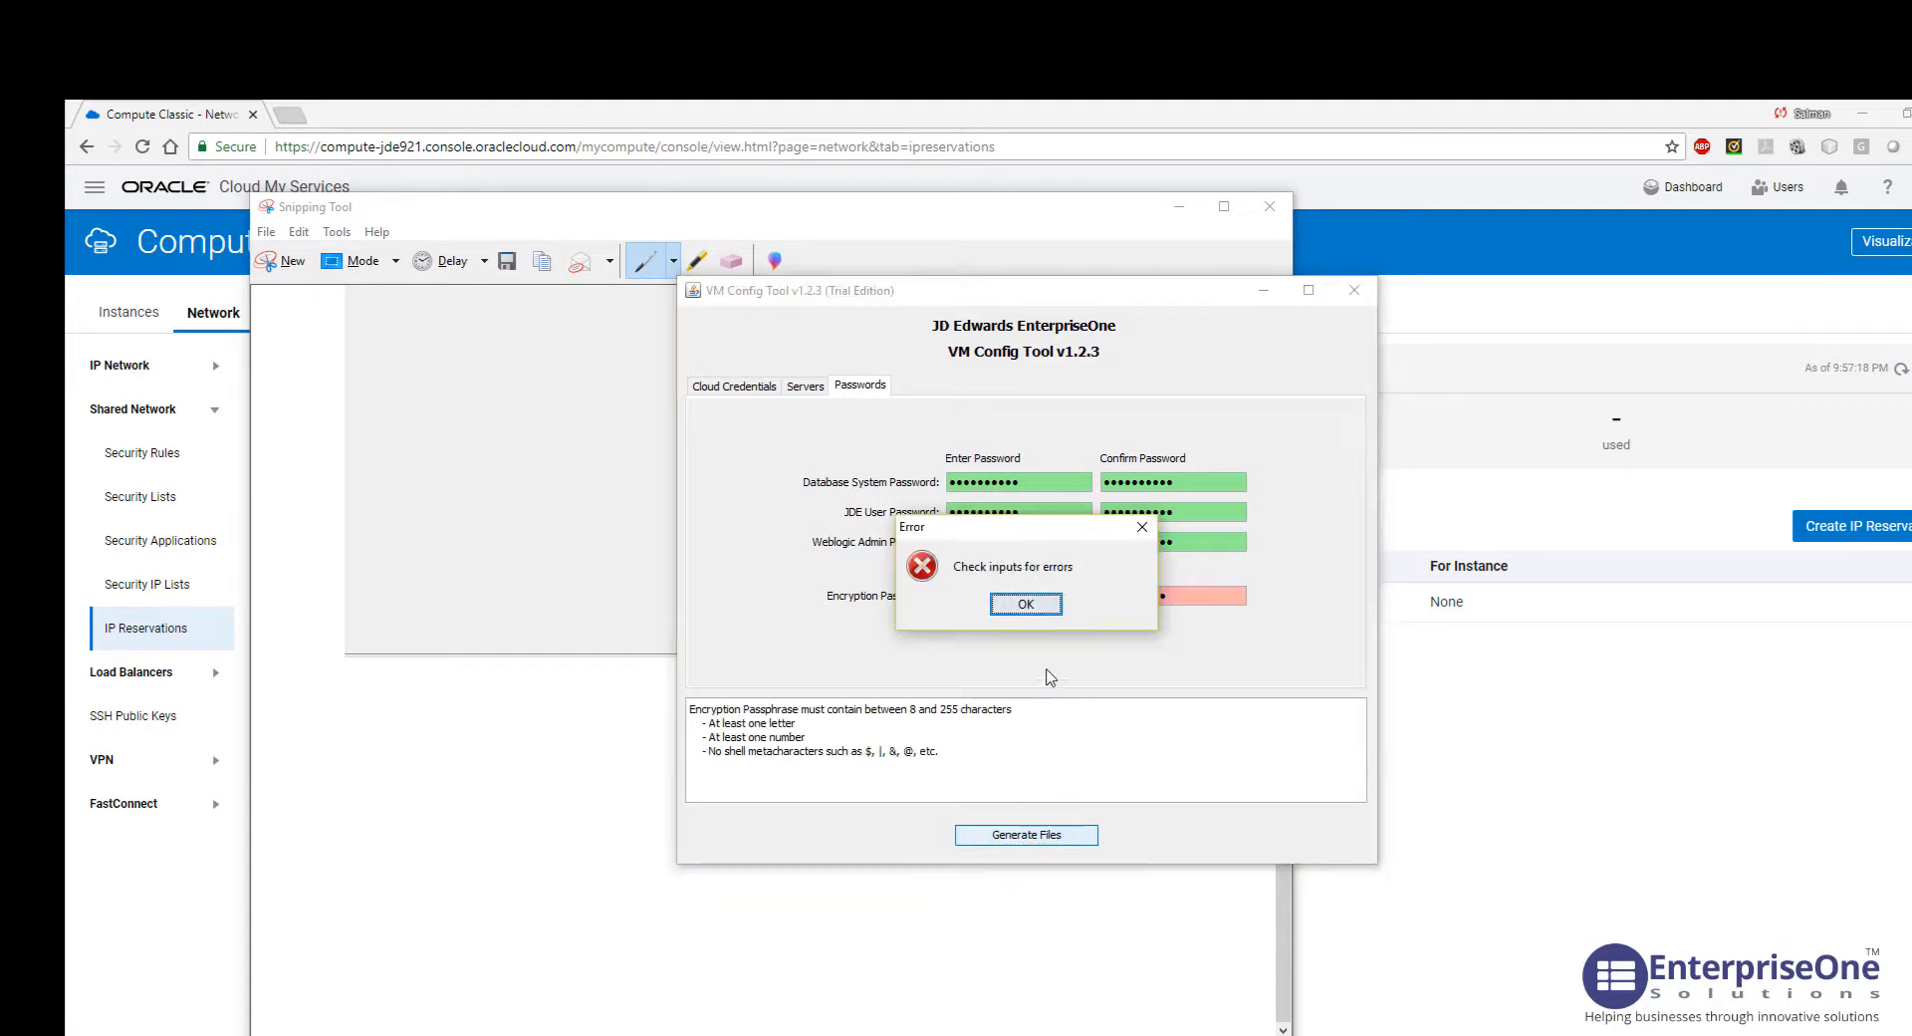
pyautogui.click(1050, 610)
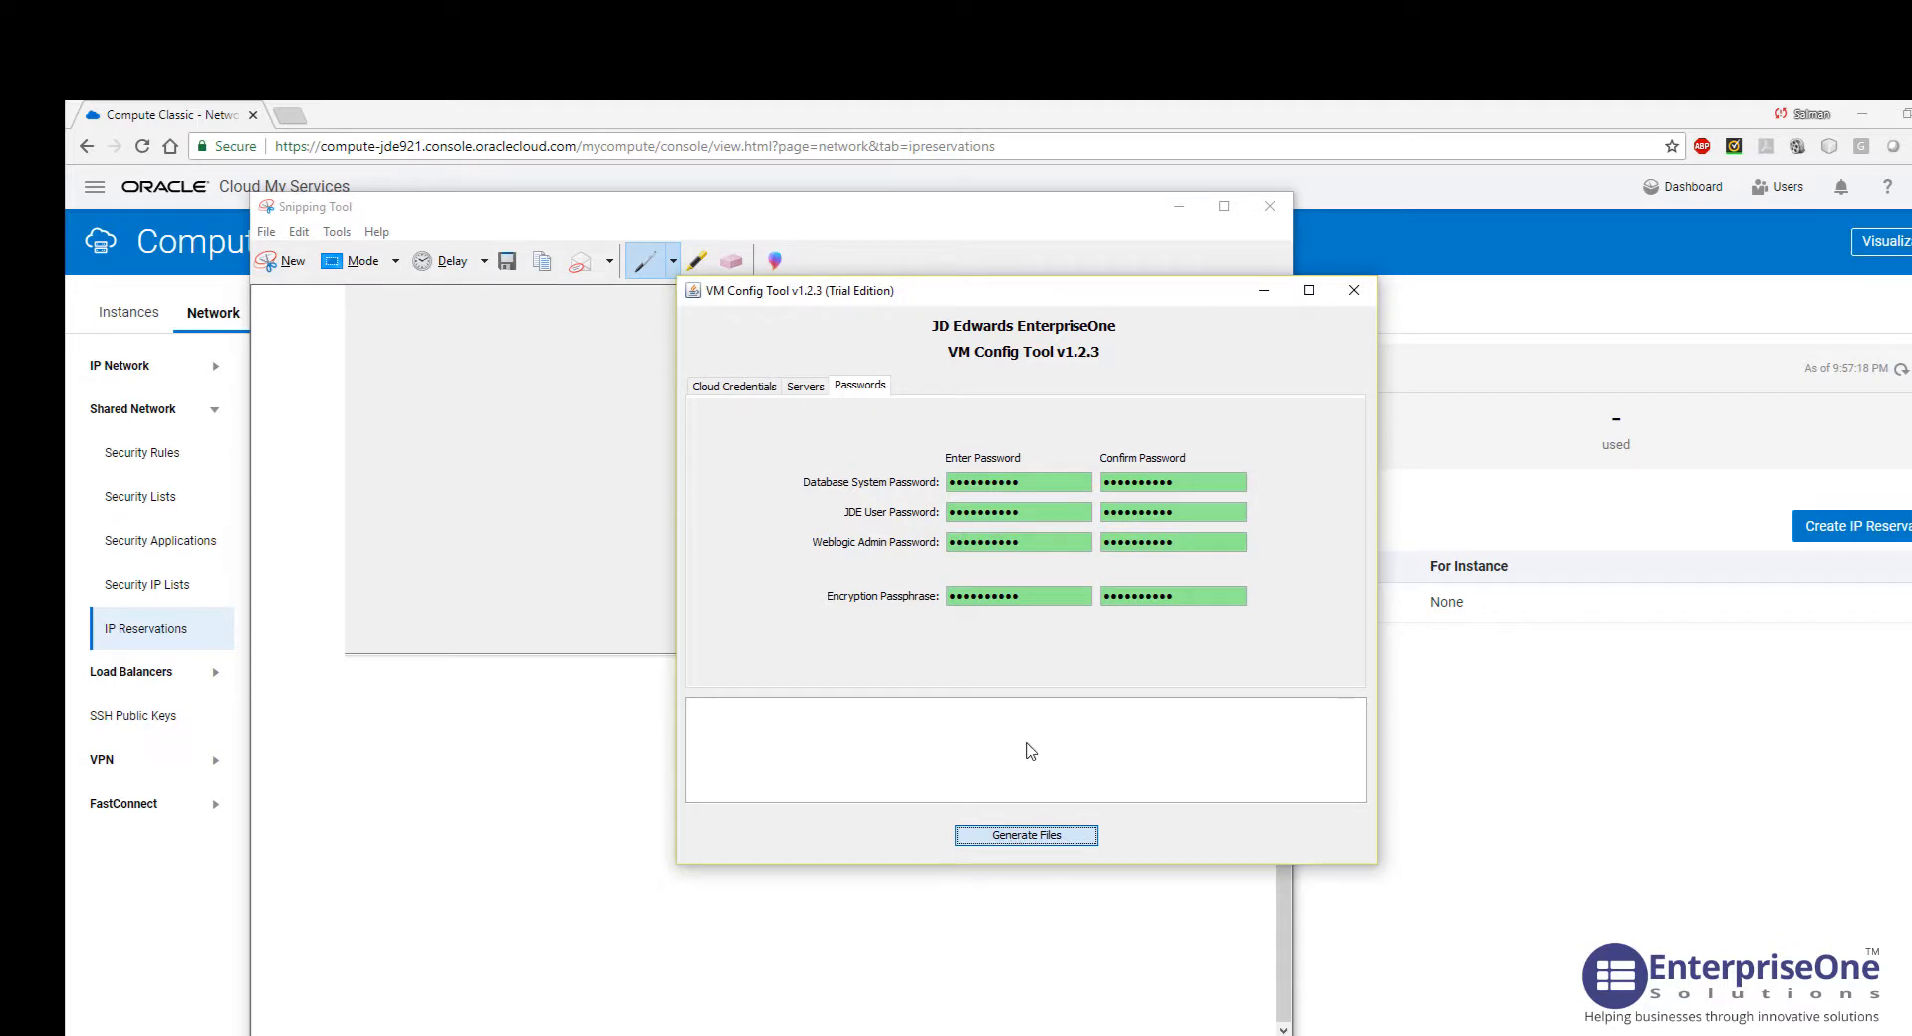
pyautogui.click(1047, 835)
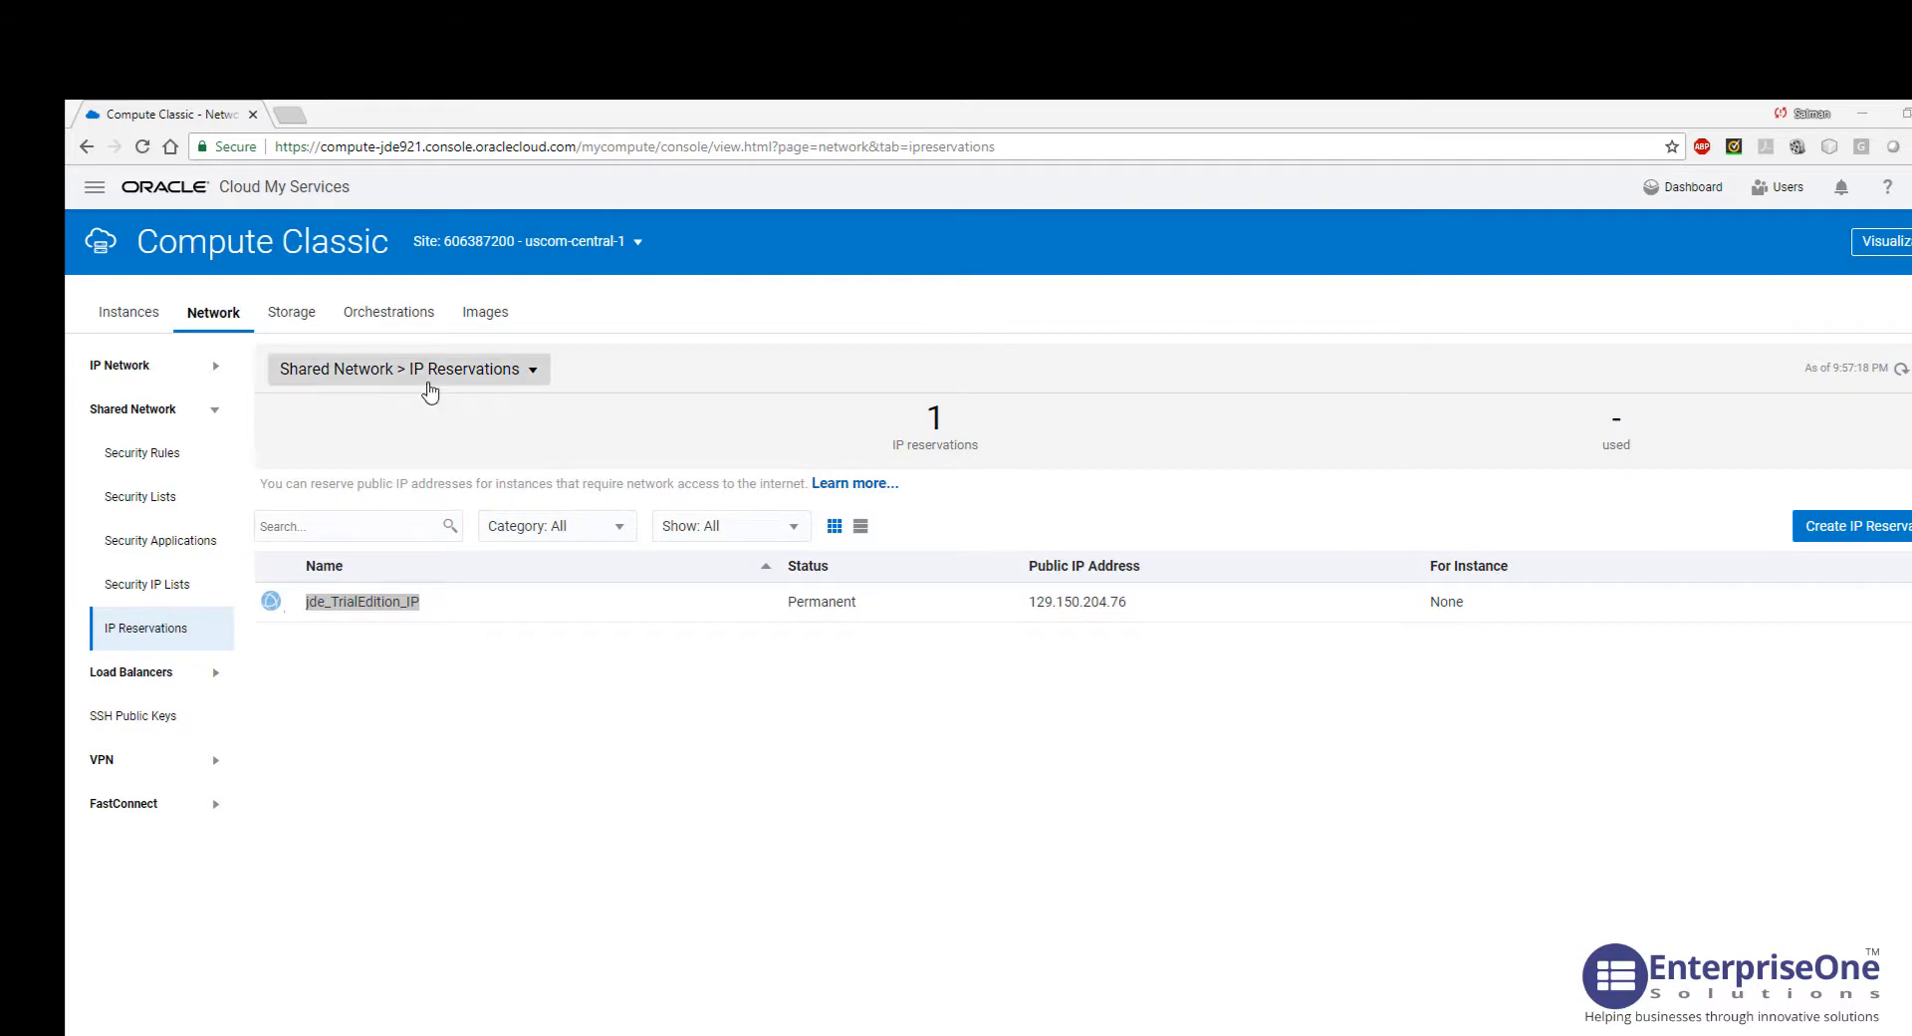
# Upload OrchestrationTE_A08142018.json from the A08142018 folder as a new orchestration
pyautogui.click(417, 316)
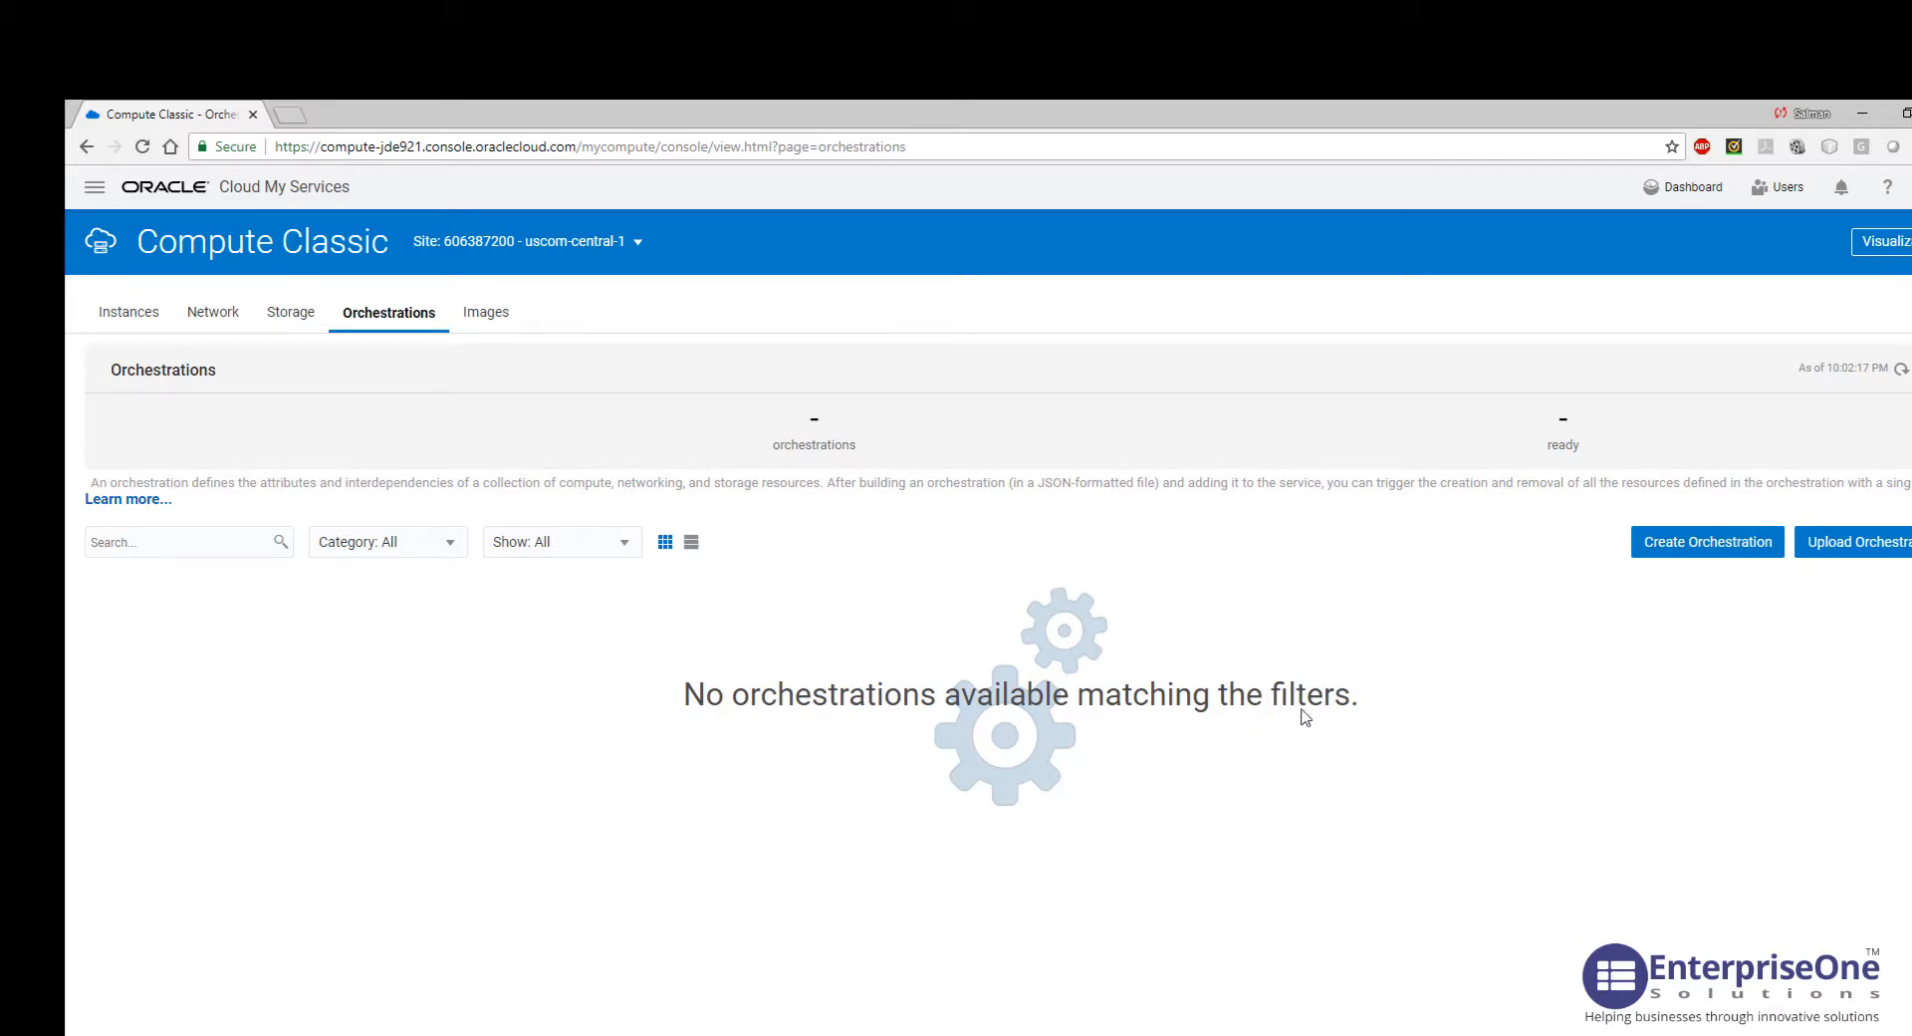
pyautogui.click(1847, 551)
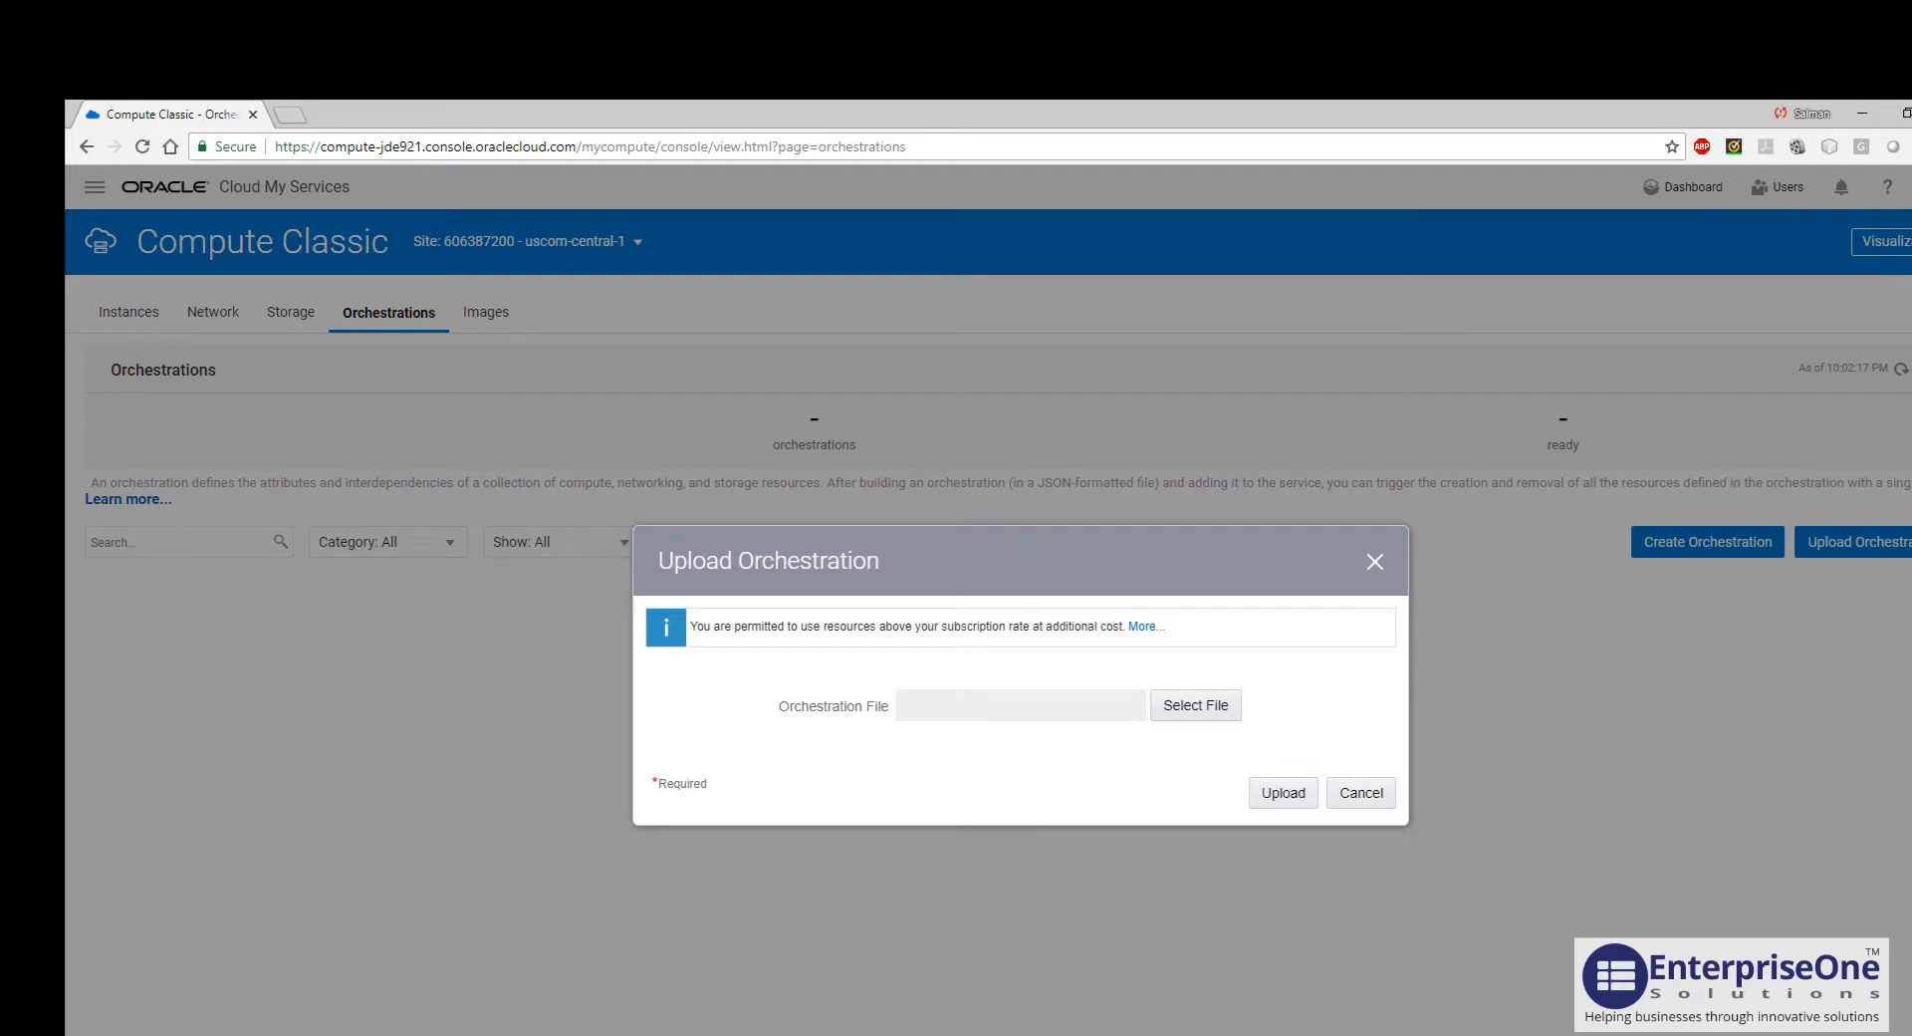
pyautogui.click(1196, 705)
pyautogui.doubleClick(309, 291)
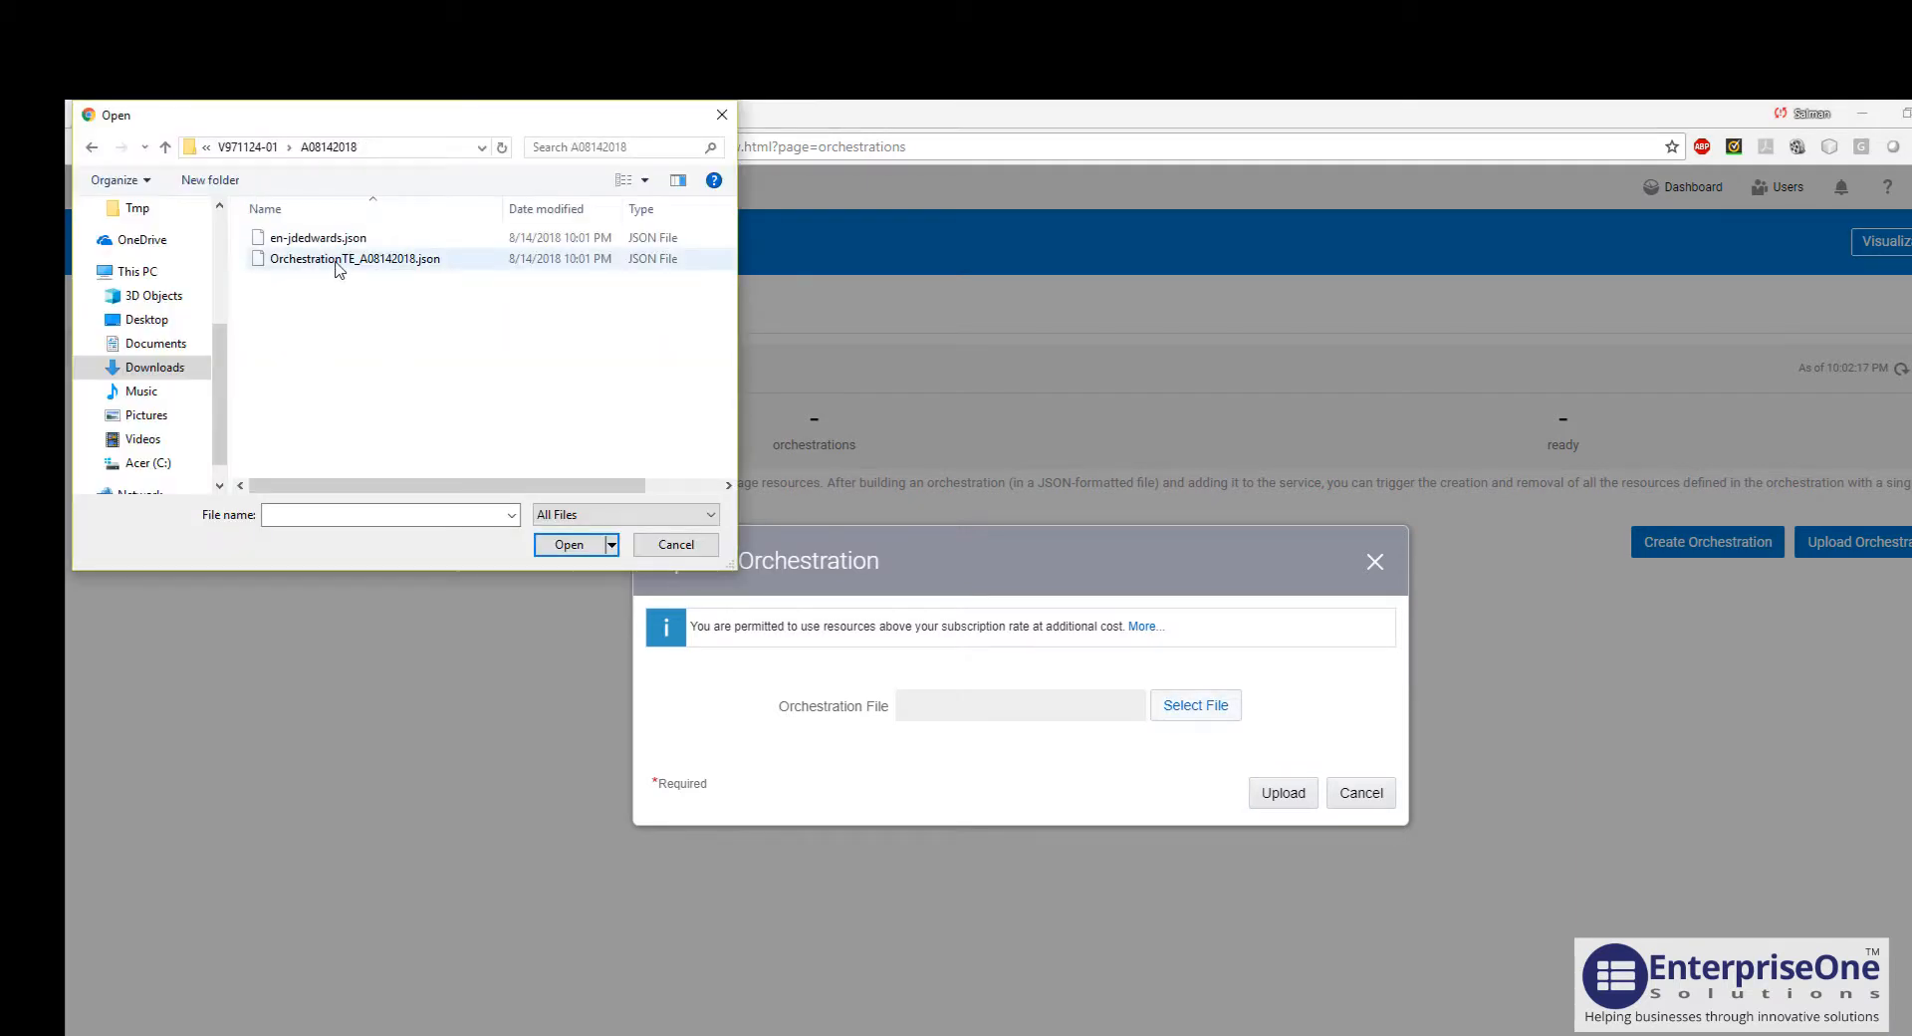
pyautogui.doubleClick(339, 259)
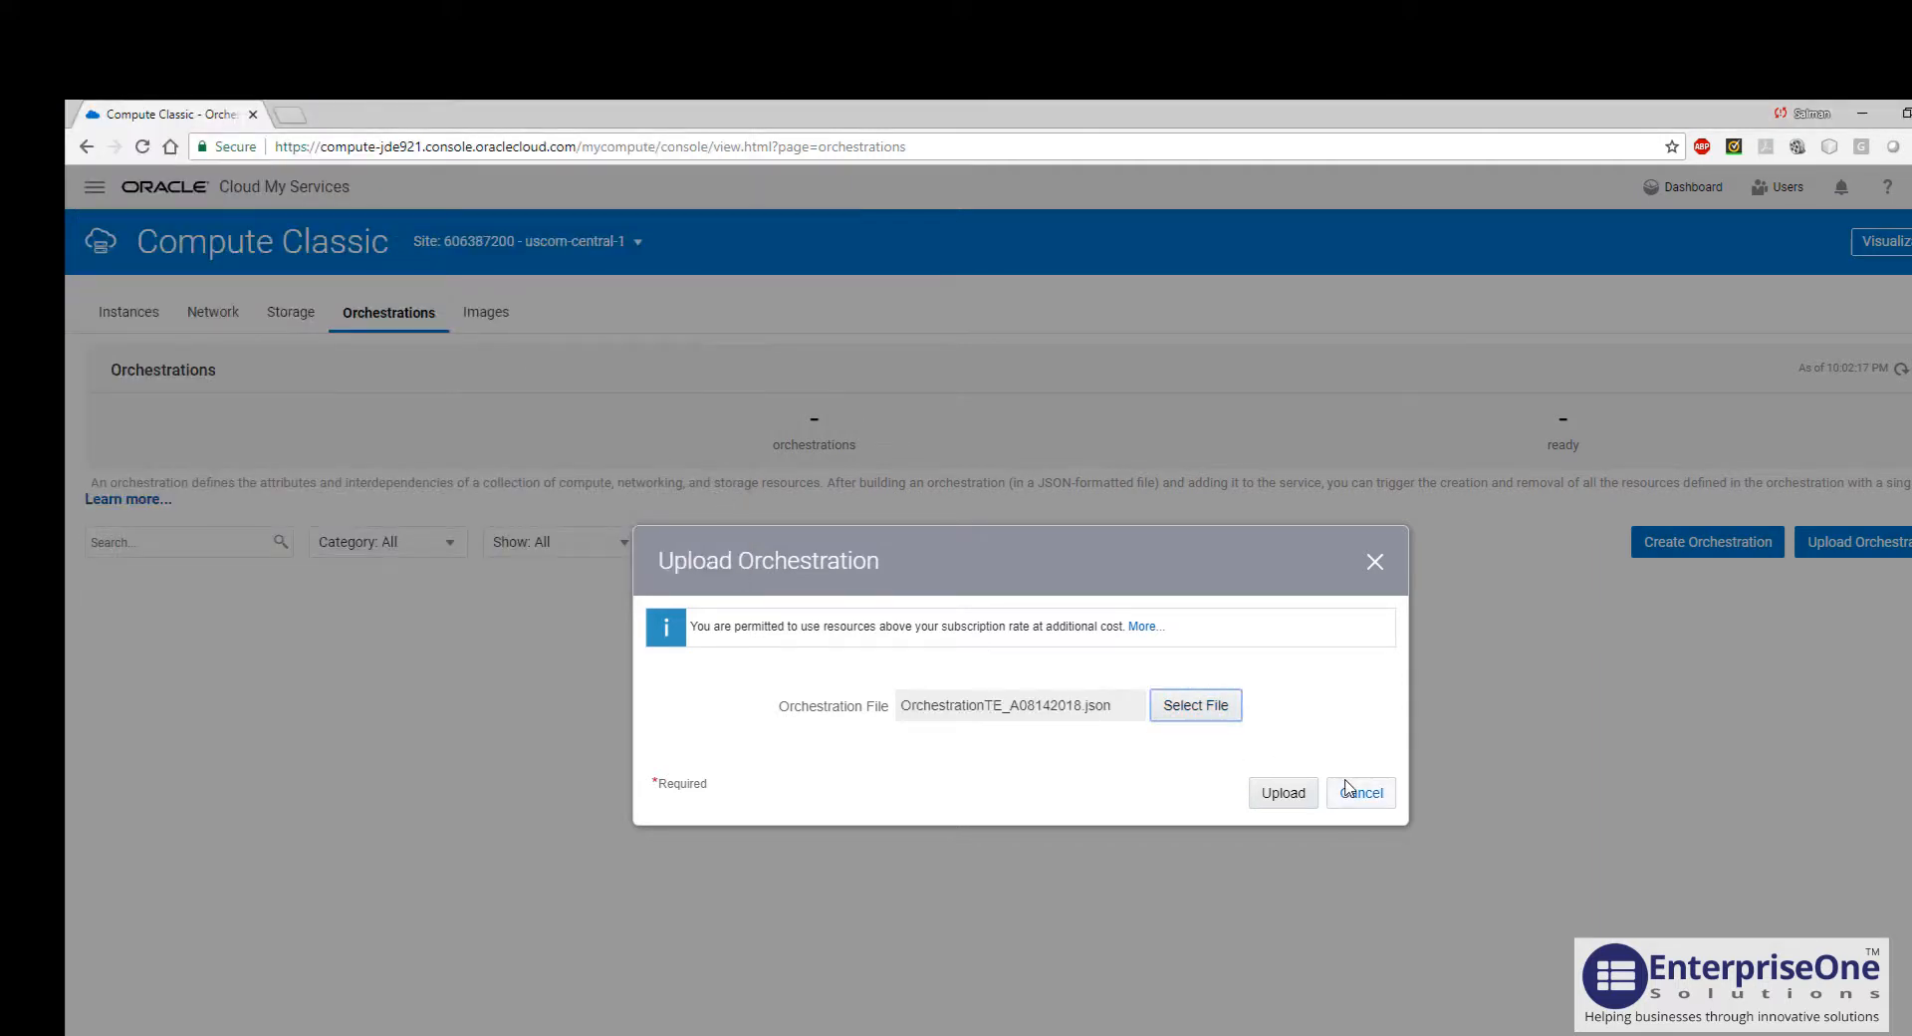
pyautogui.click(1292, 797)
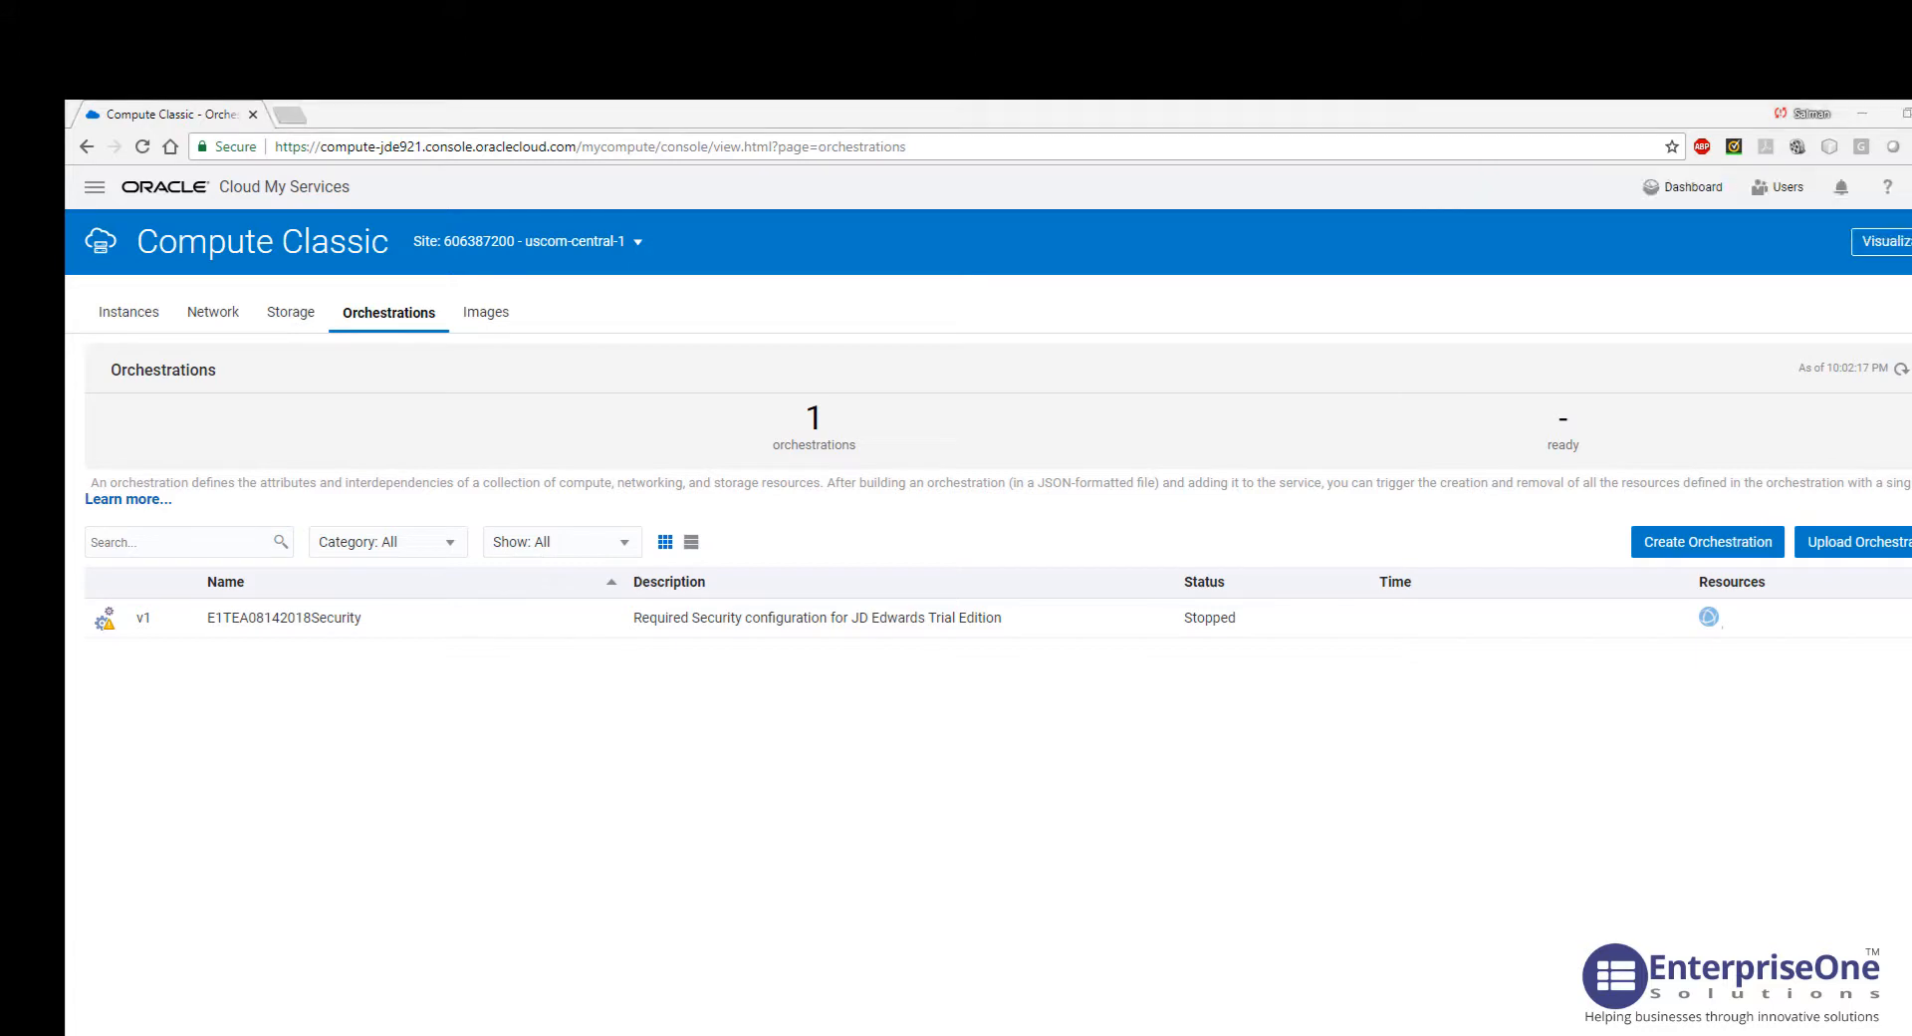
# Start the E1TEA08142018Security orchestration, confirm, and refresh until it shows Starting
pyautogui.click(1908, 619)
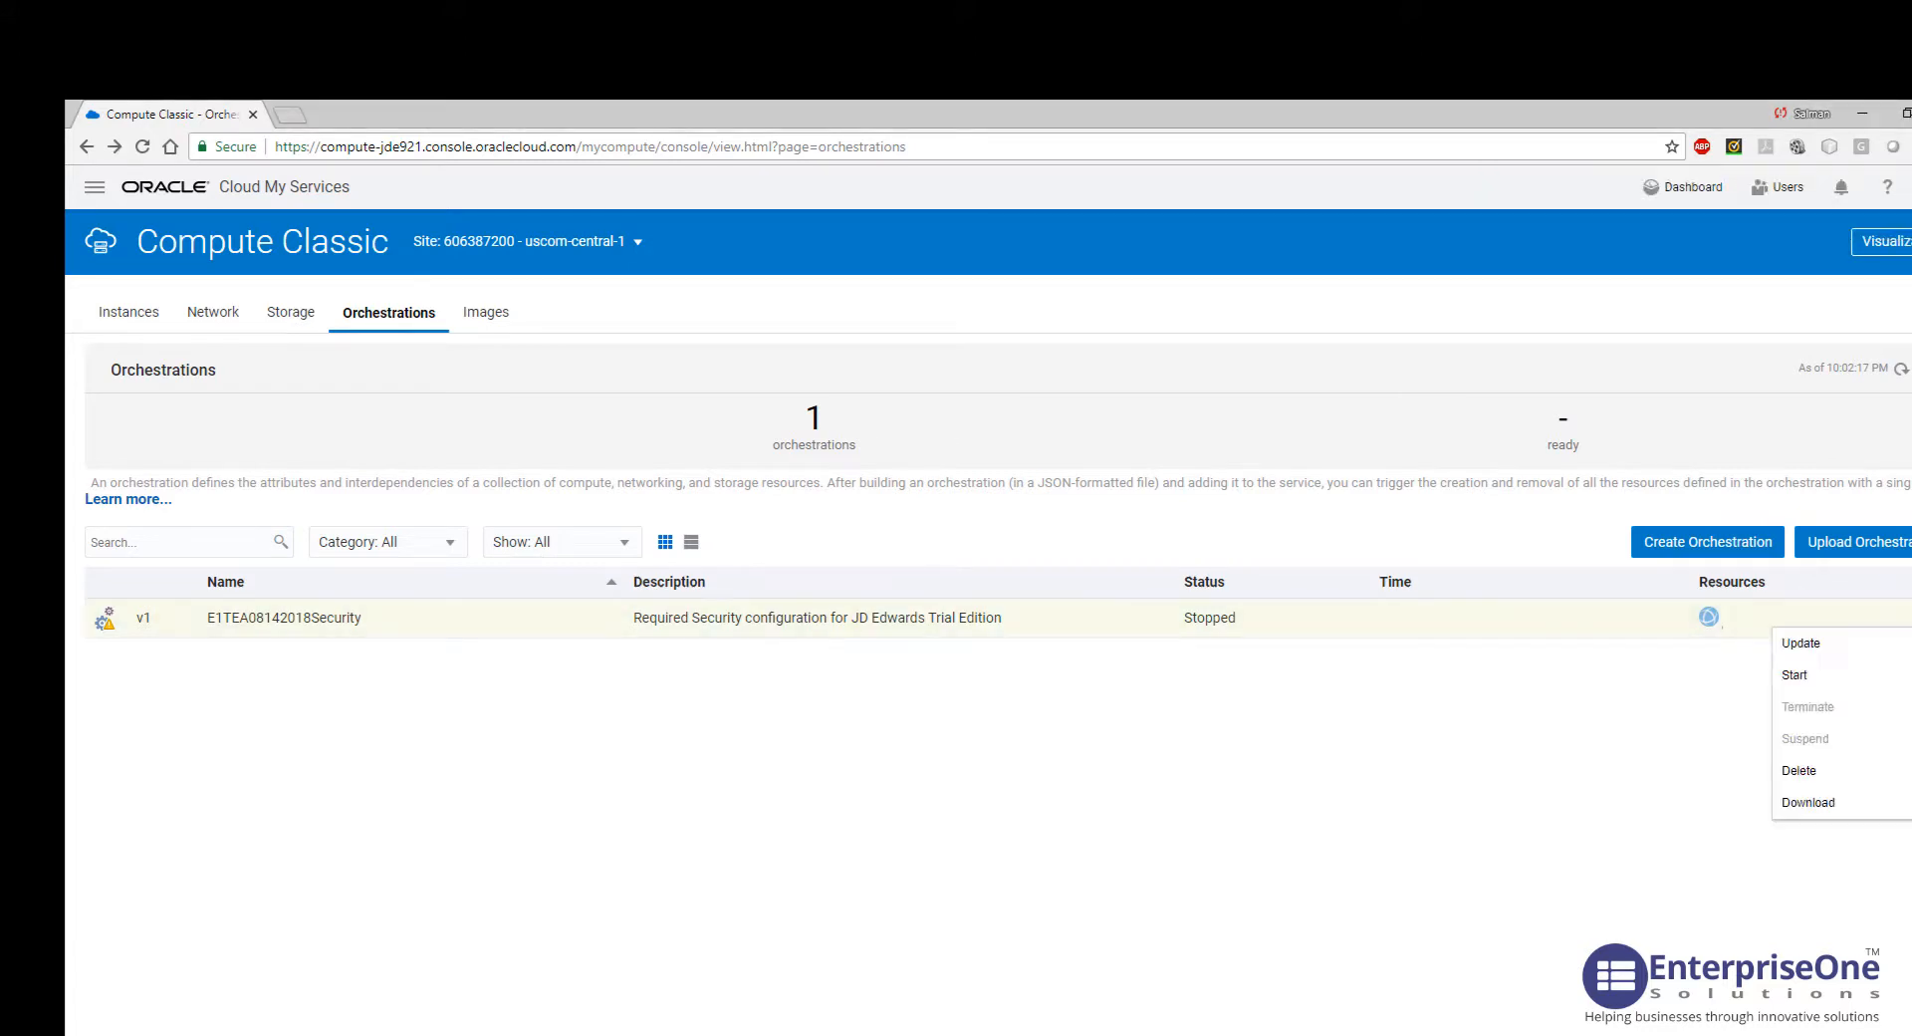
pyautogui.click(1796, 675)
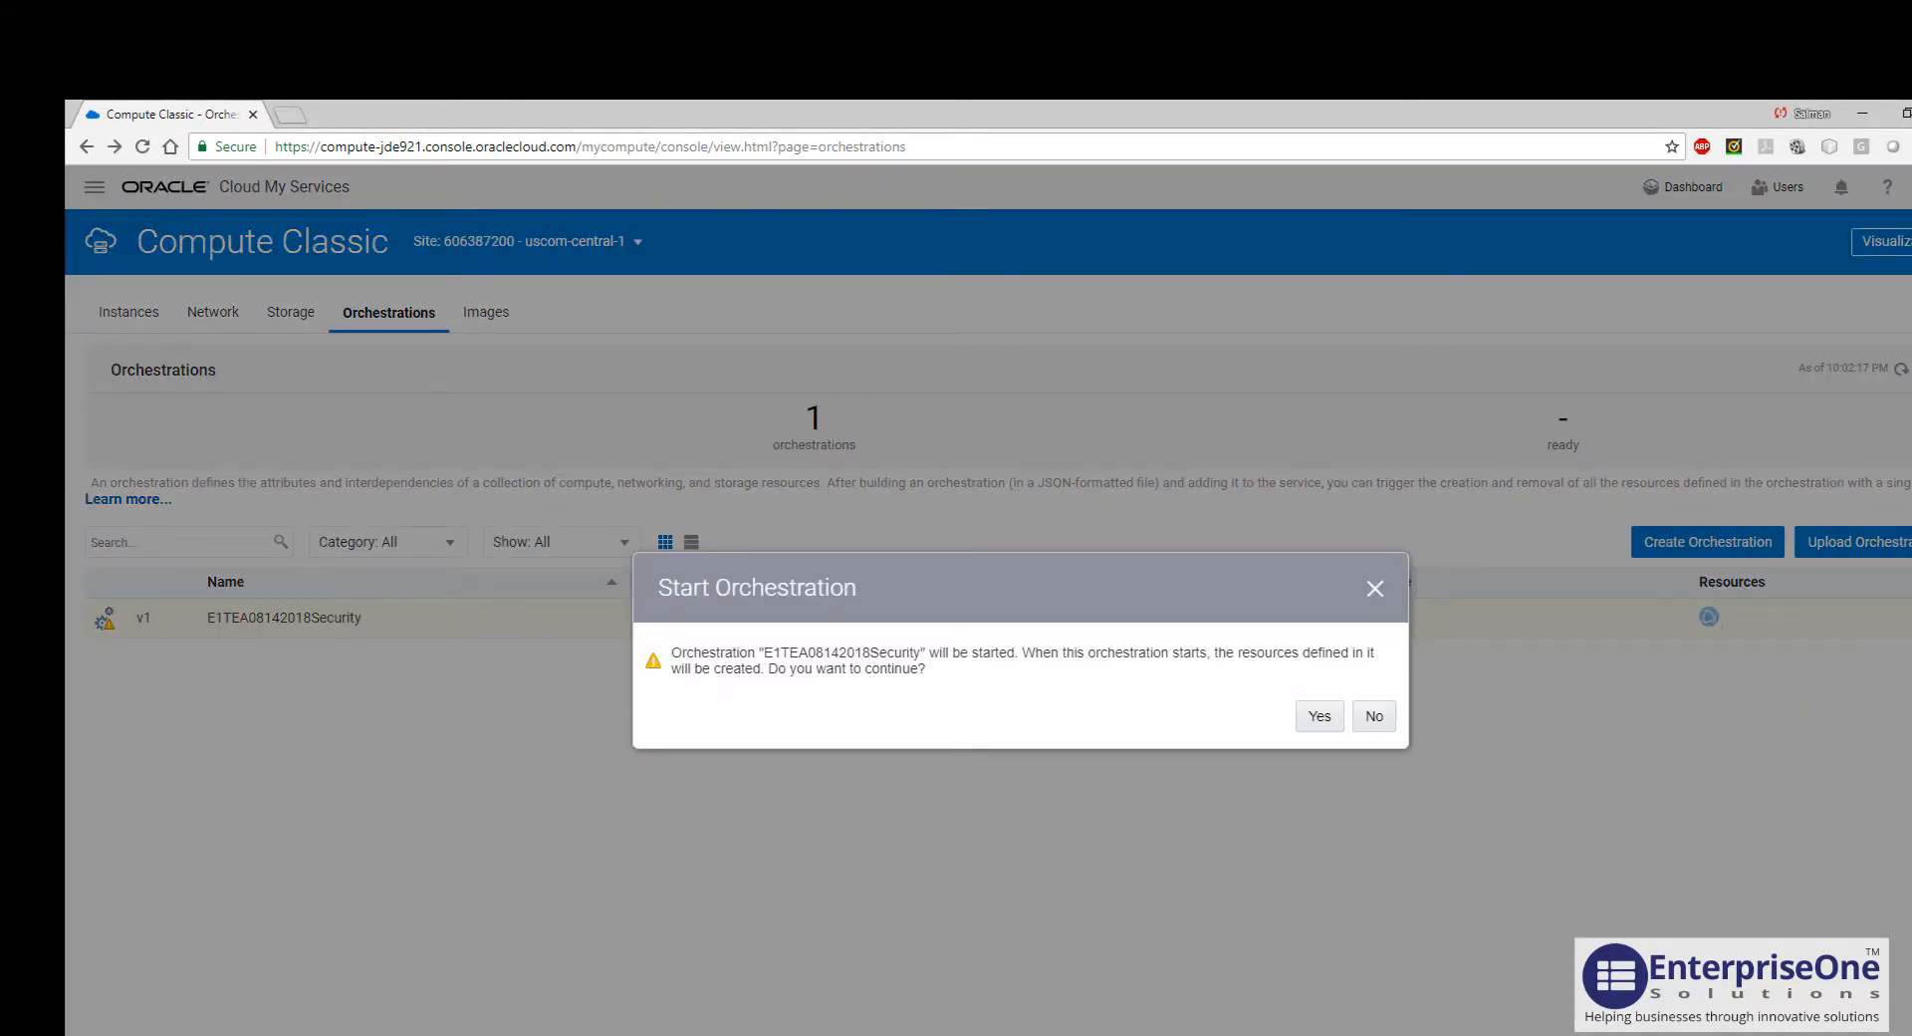
pyautogui.click(1318, 717)
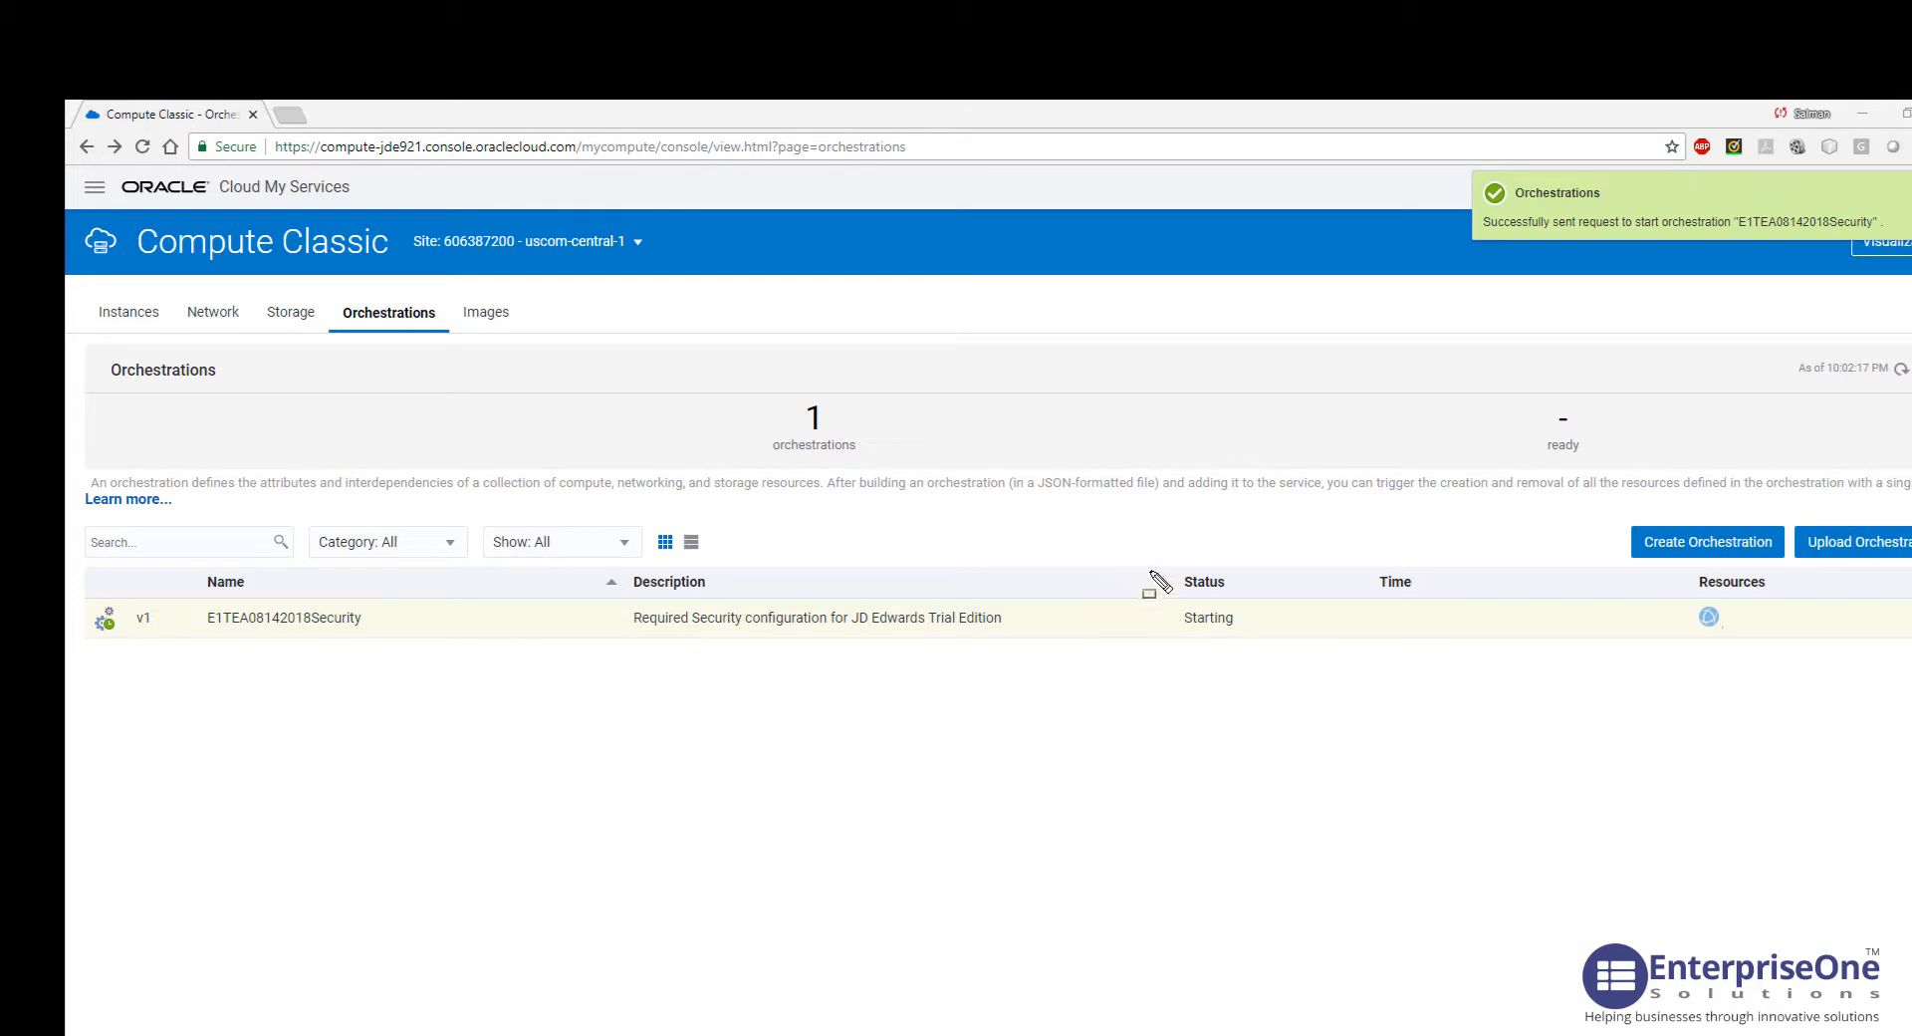
pyautogui.moveTo(1140, 570); pyautogui.dragTo(1274, 635)
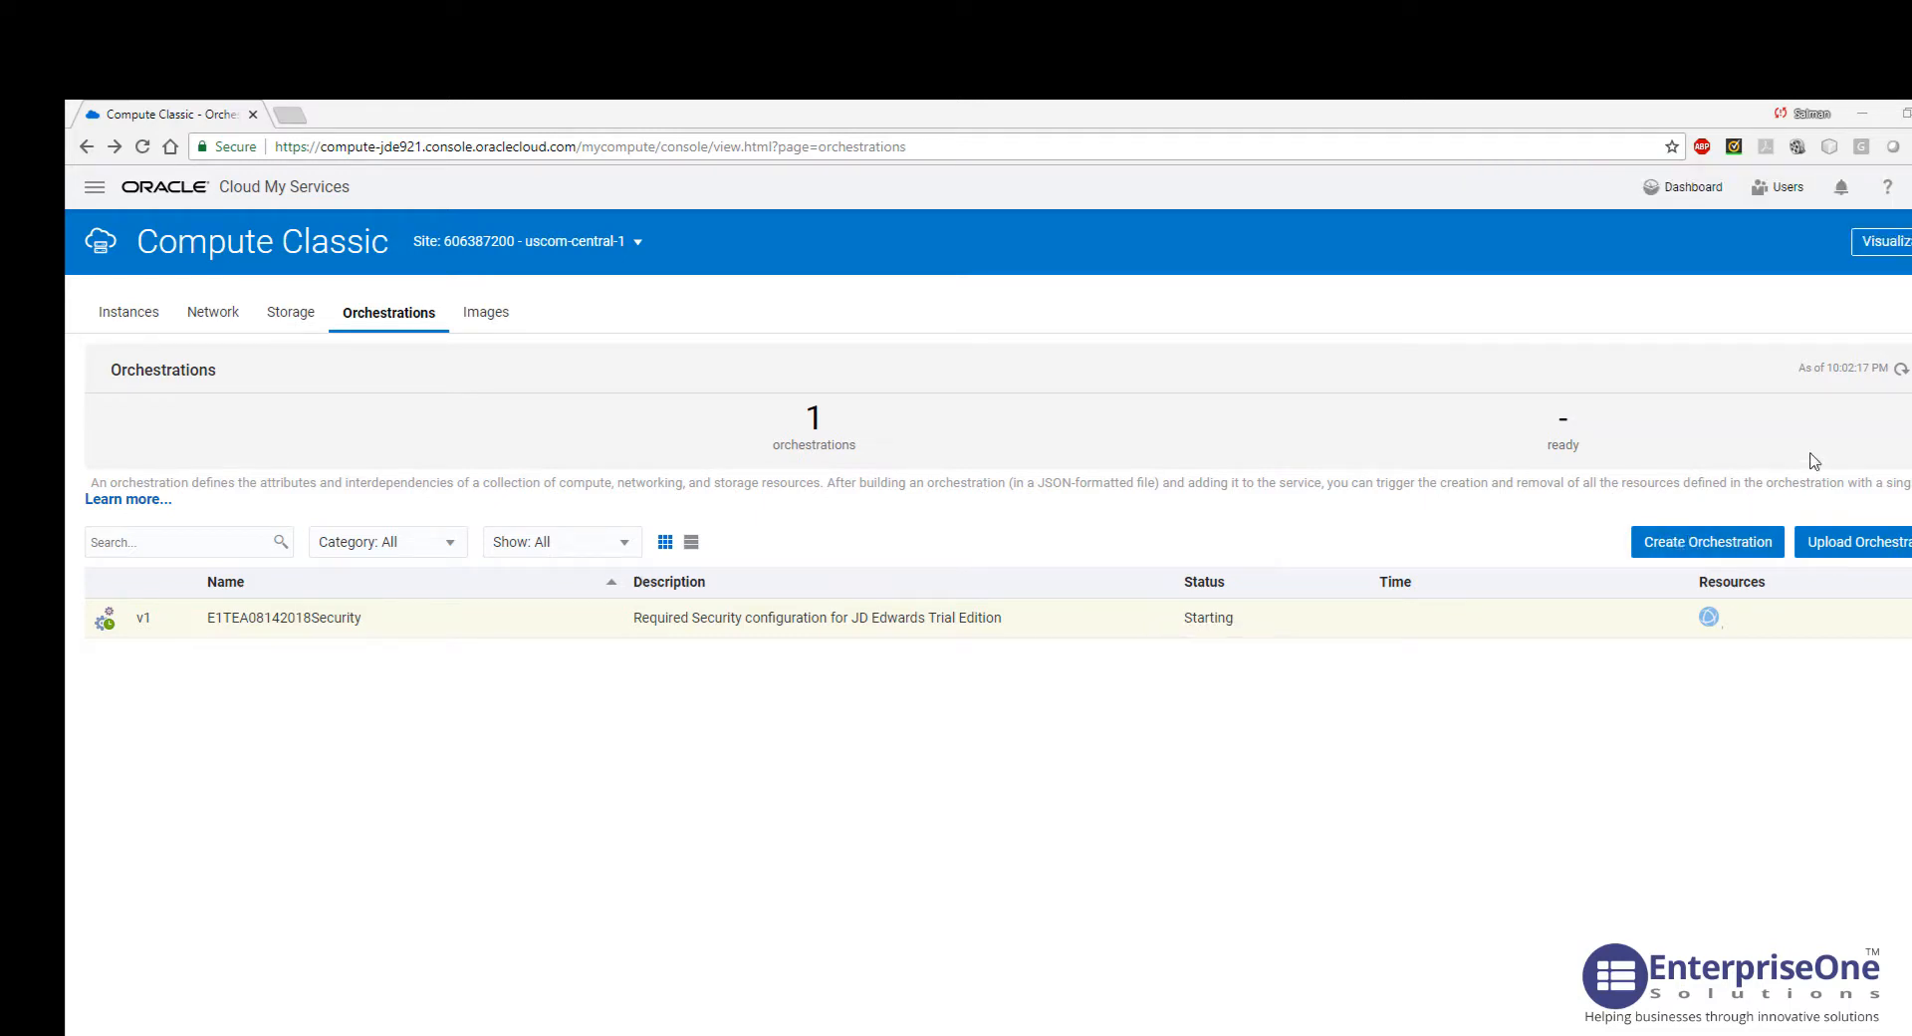
pyautogui.click(1901, 370)
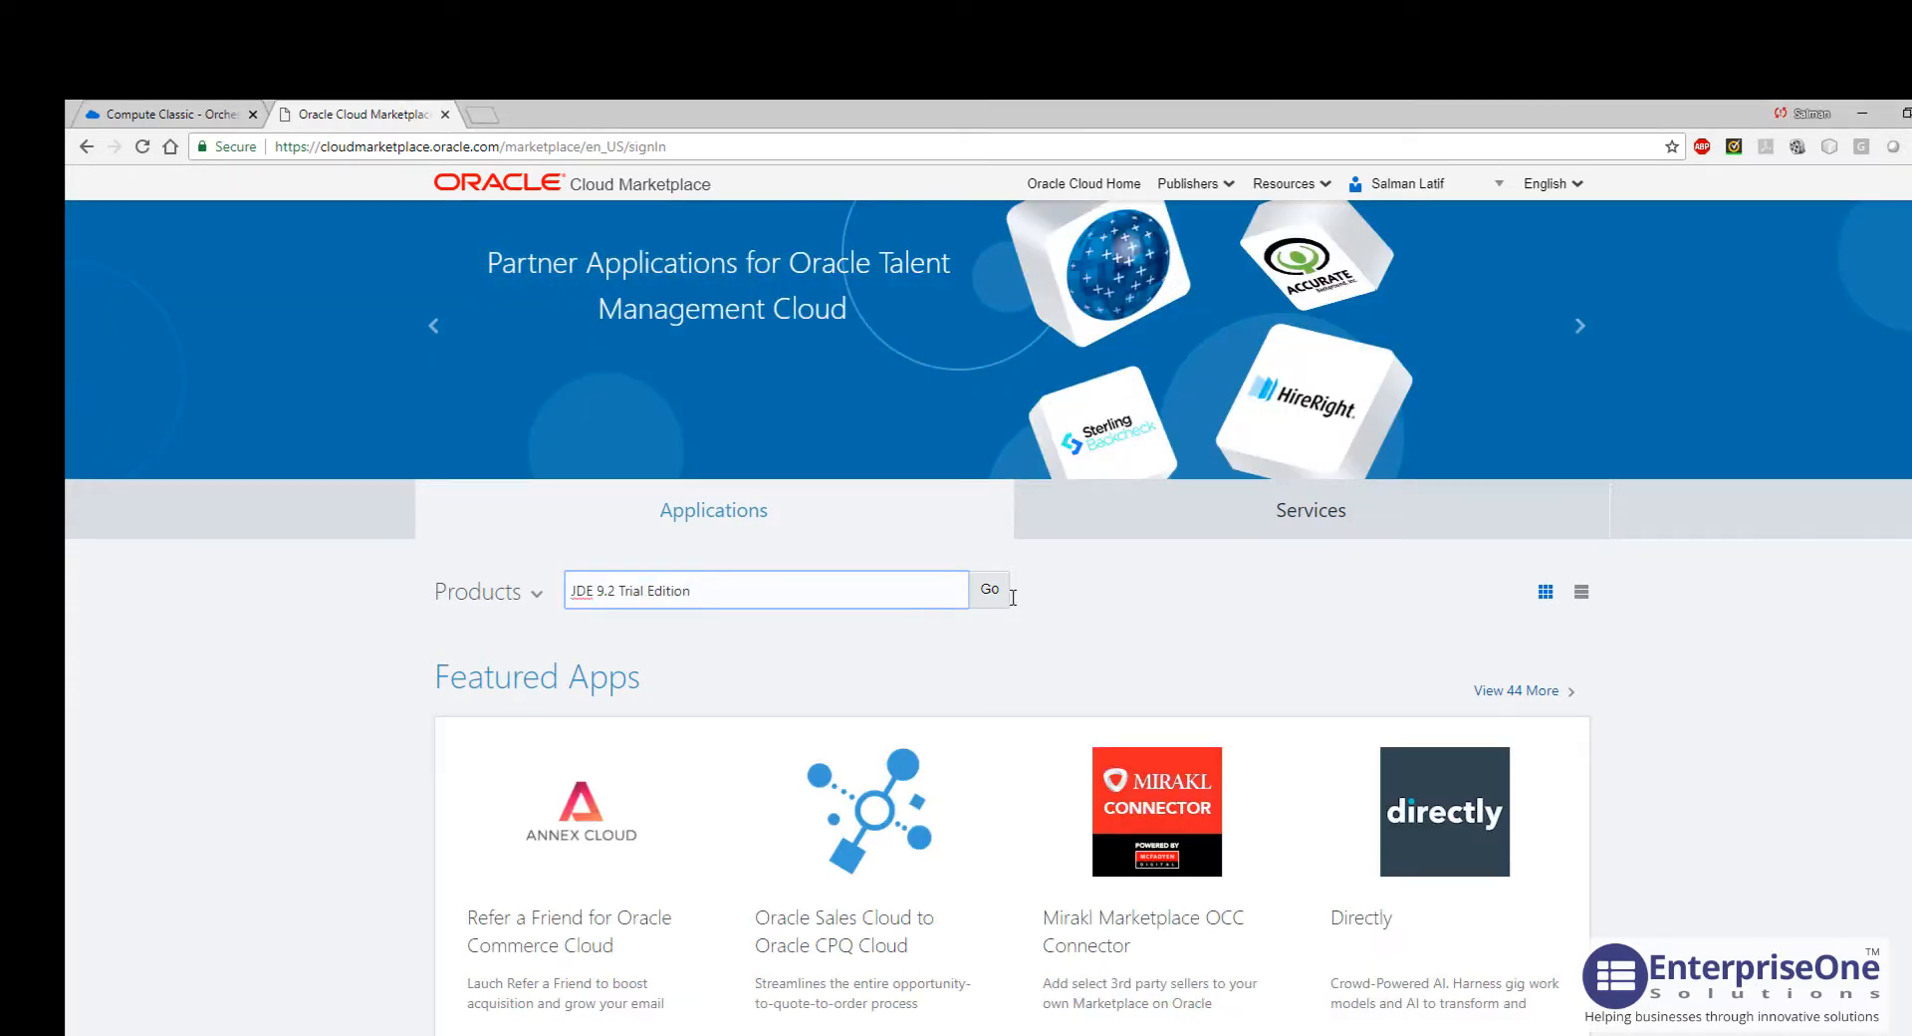
# Search Marketplace for 'jde 9.2 trial edition' and open the JDE 9.2 Trial Edition listing
pyautogui.click(993, 596)
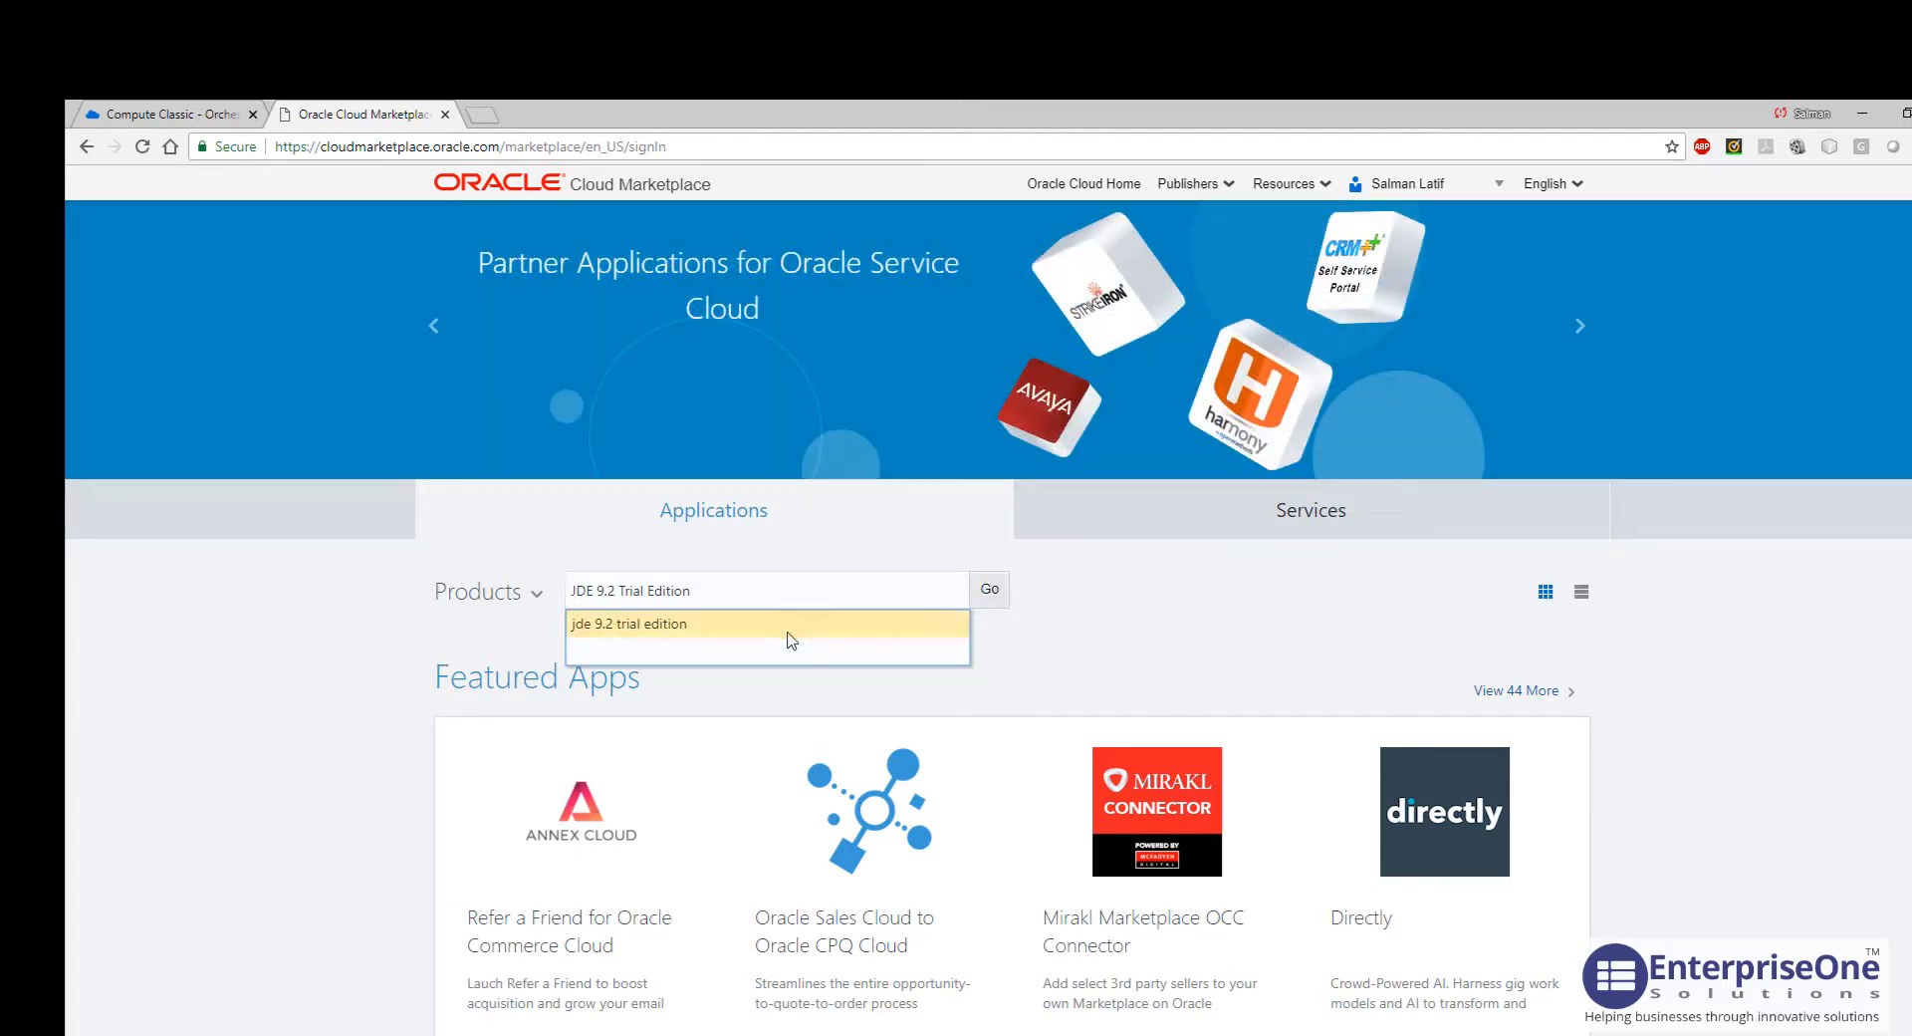
pyautogui.click(787, 627)
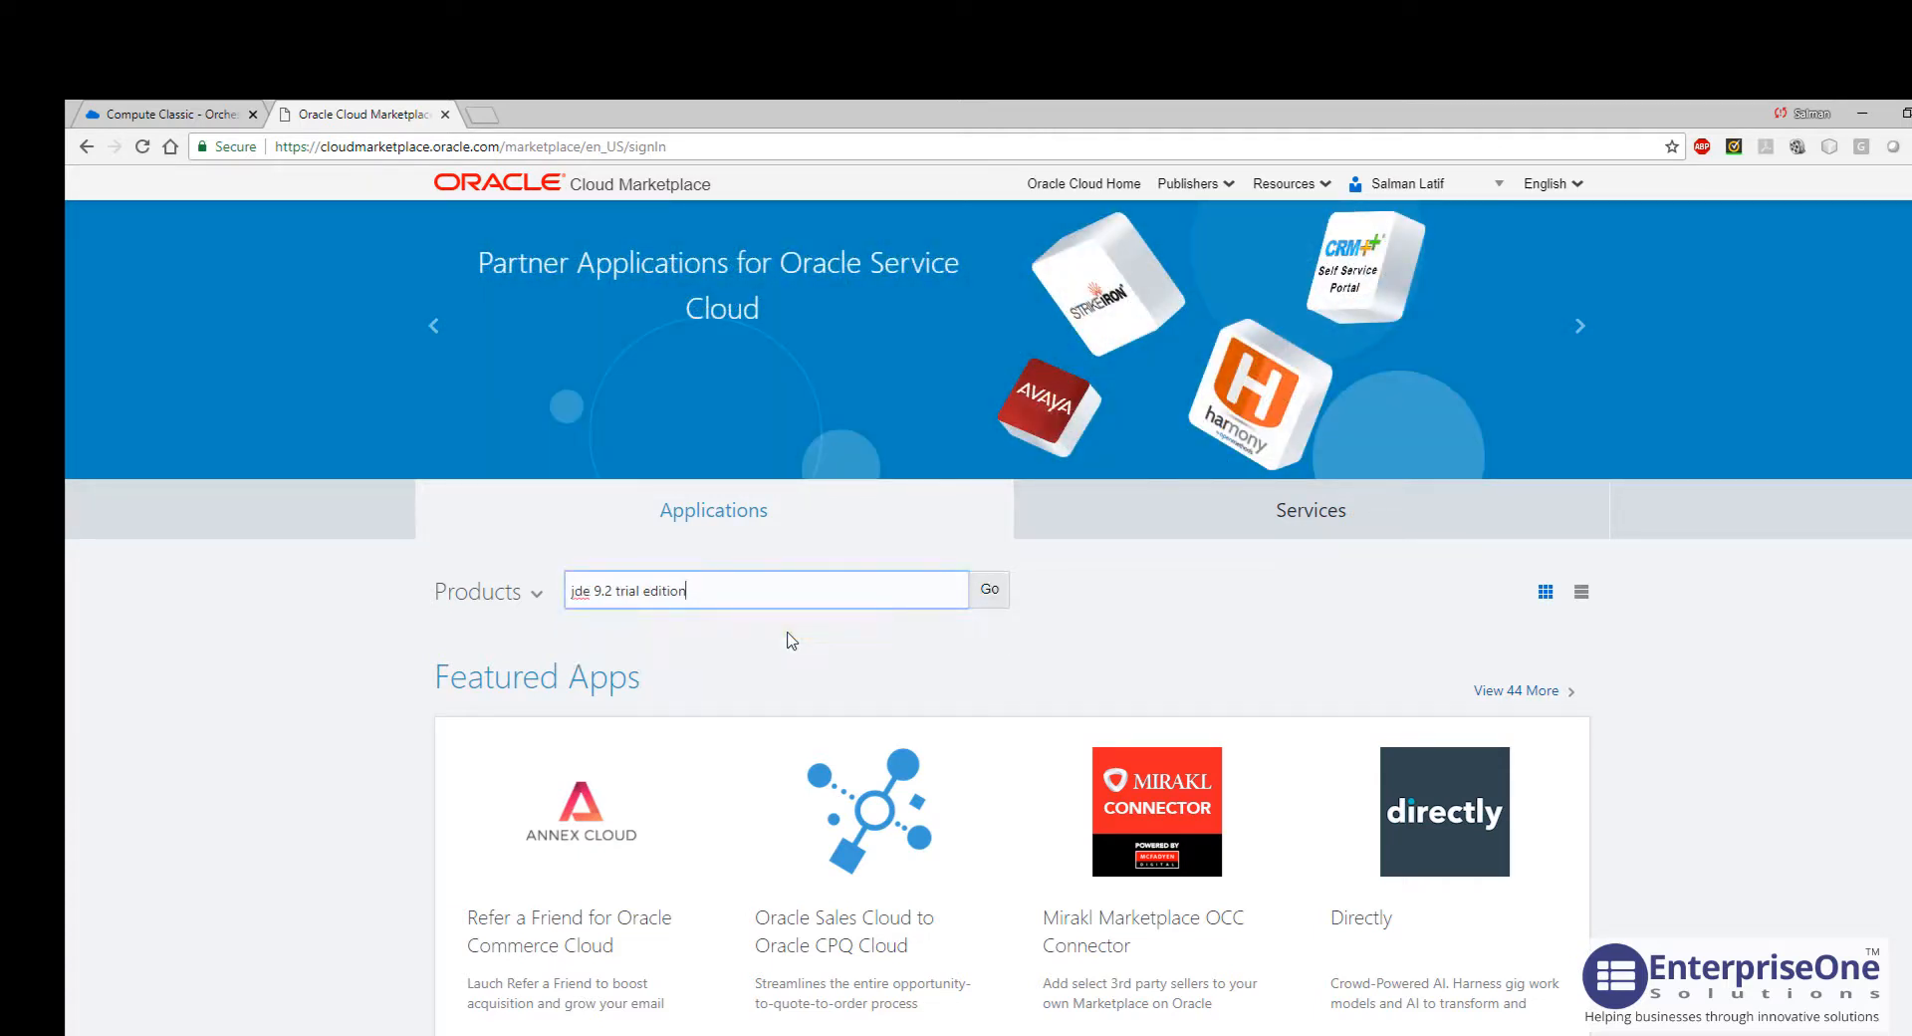
pyautogui.click(982, 594)
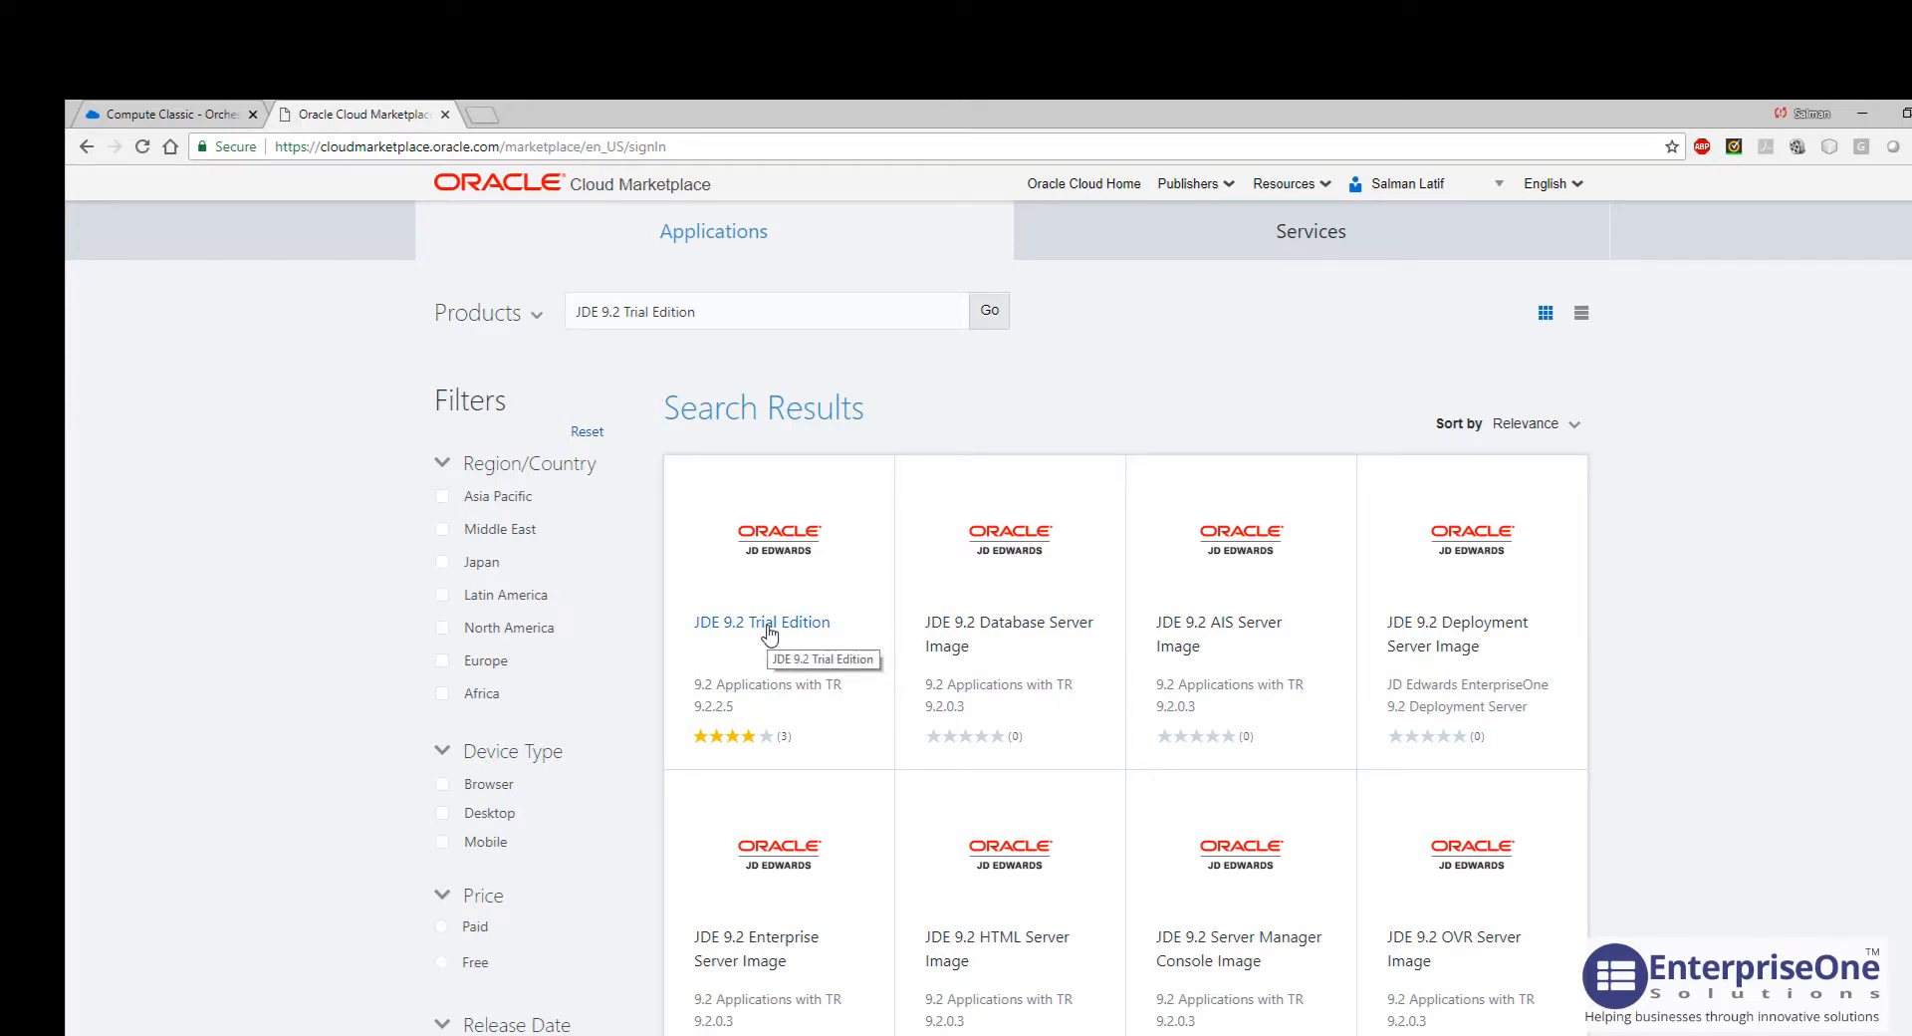
pyautogui.scroll(-2, 770, 632)
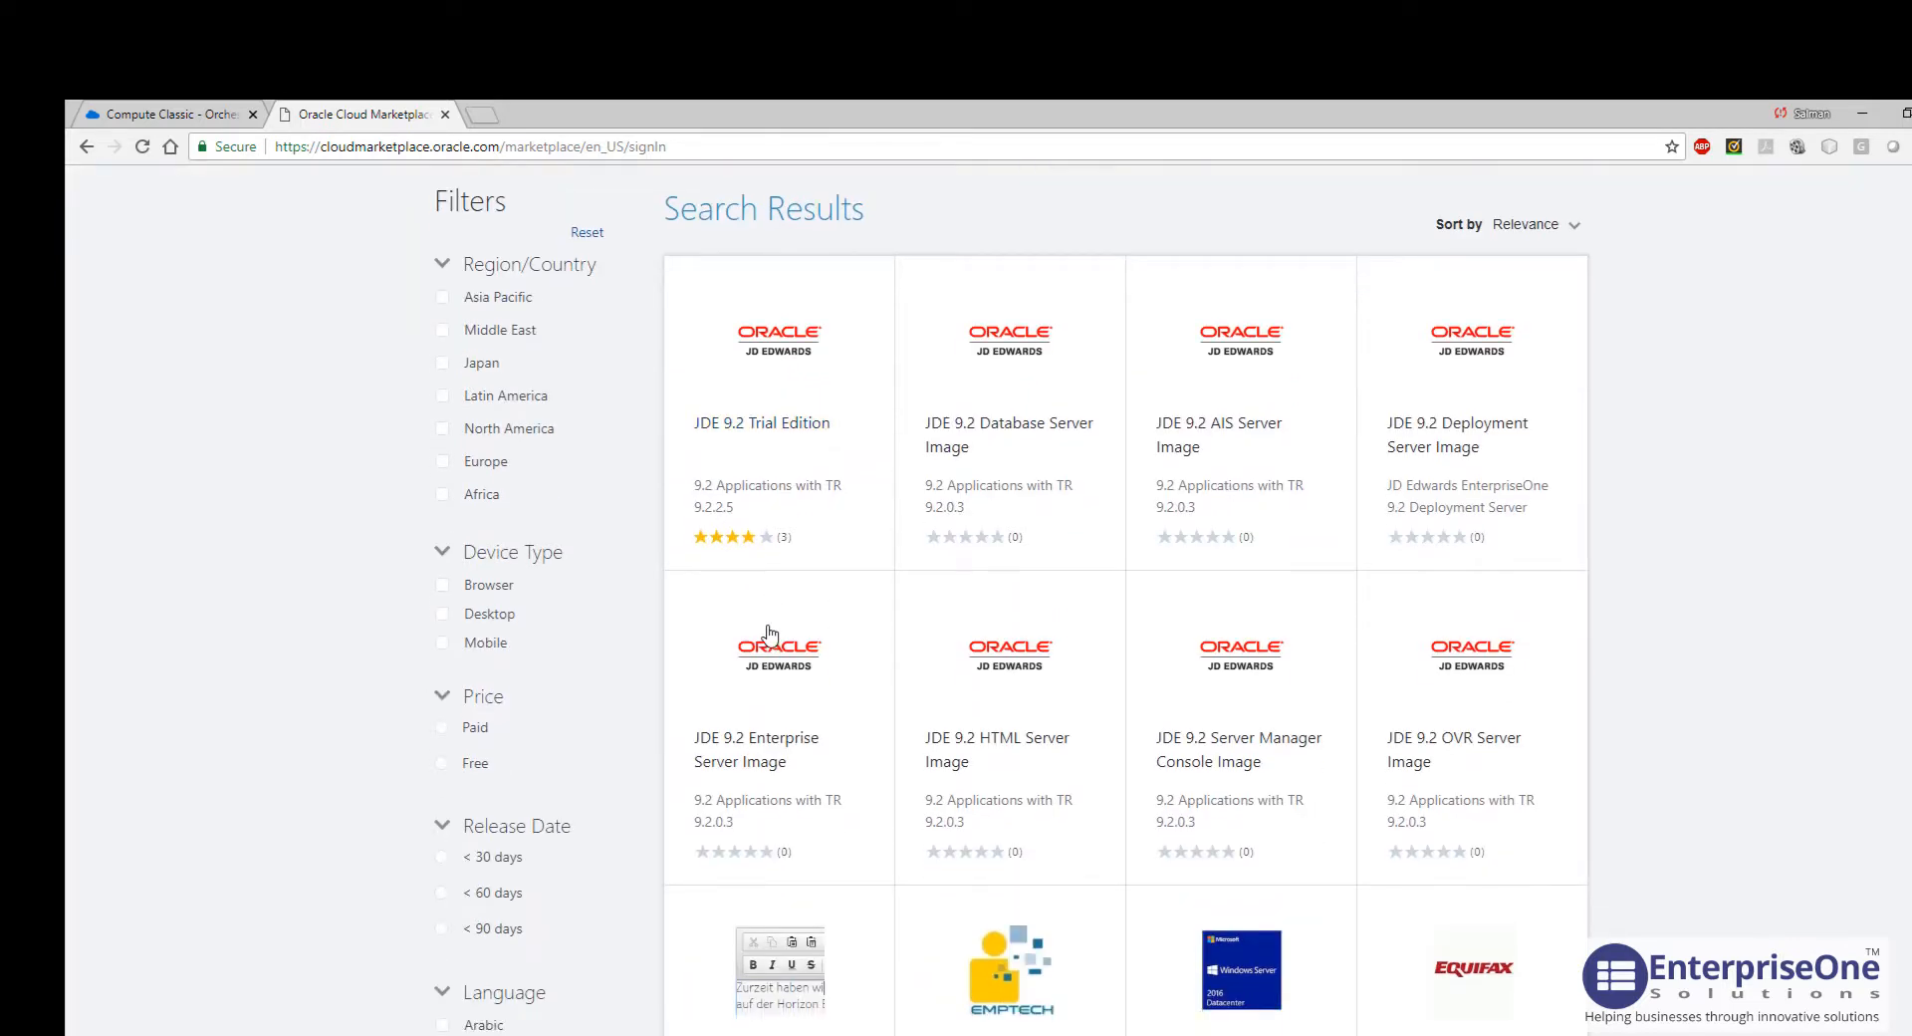
pyautogui.scroll(1, 770, 632)
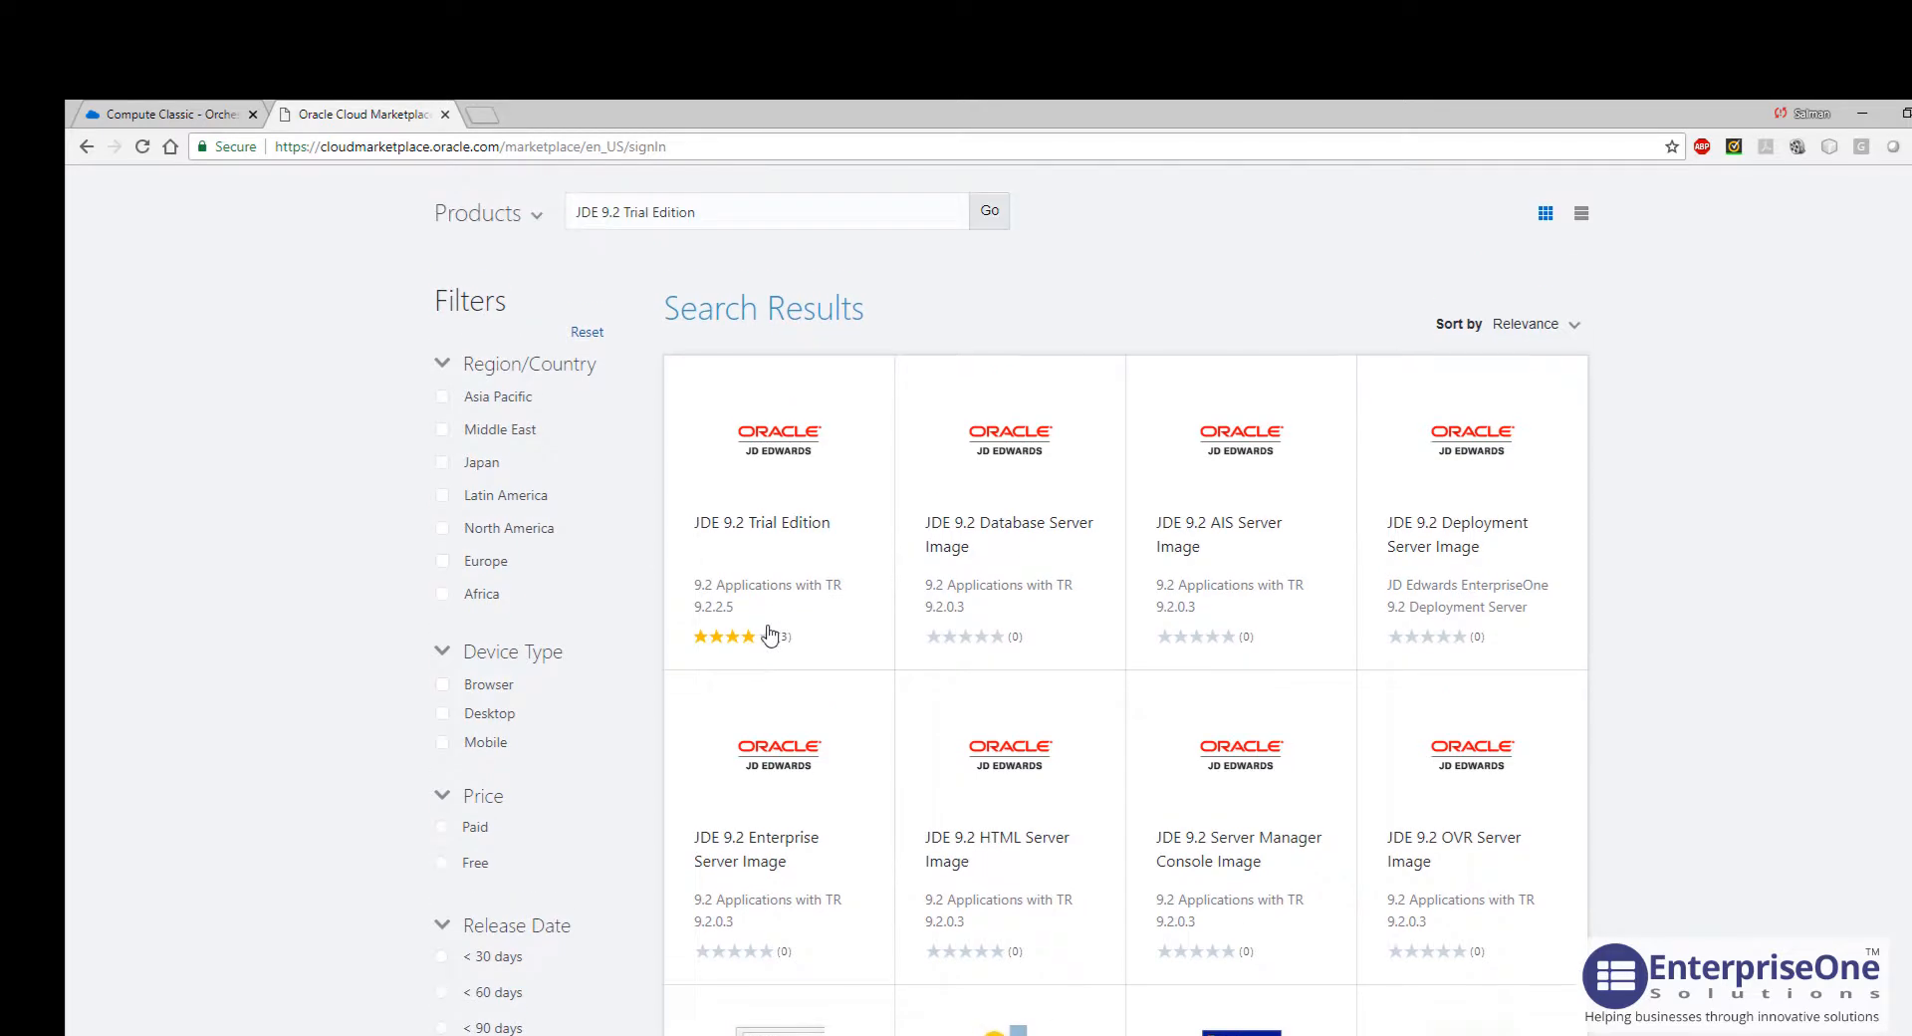
pyautogui.click(777, 524)
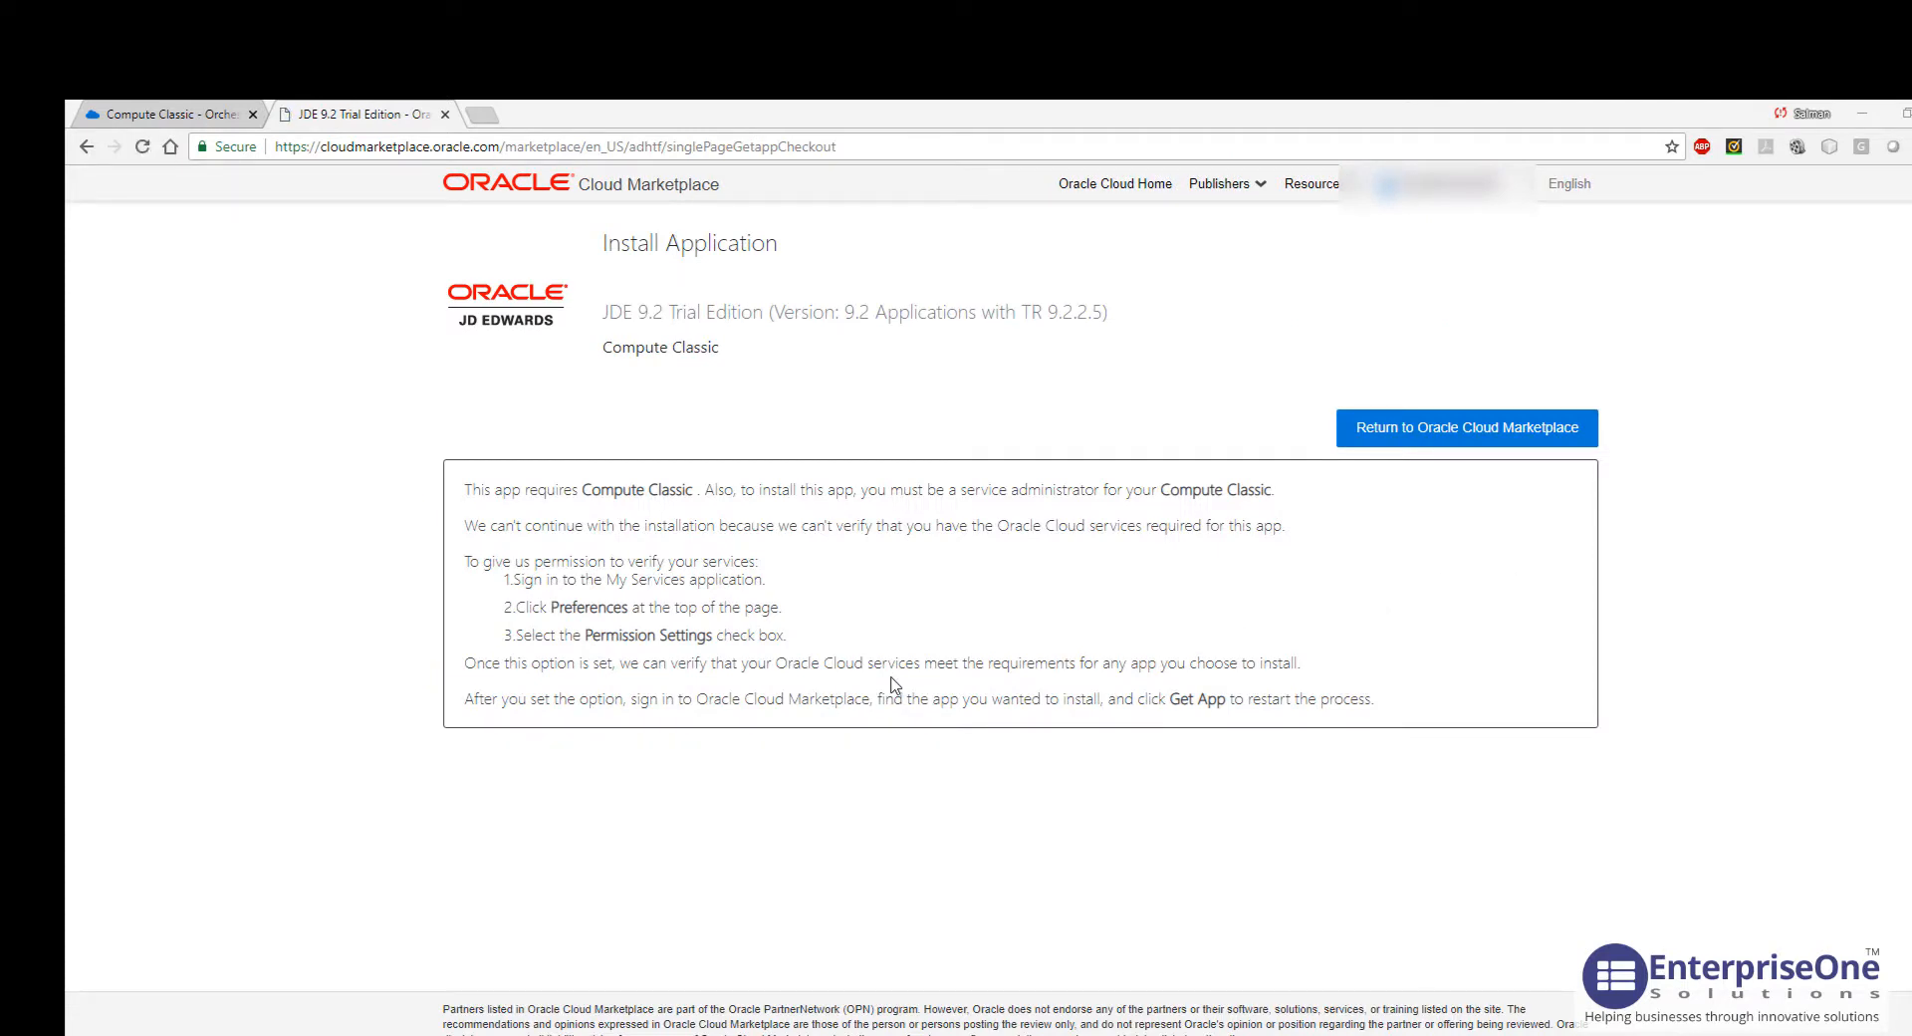
# Check the orchestration is Ready and open the account Preferences page
pyautogui.click(109, 116)
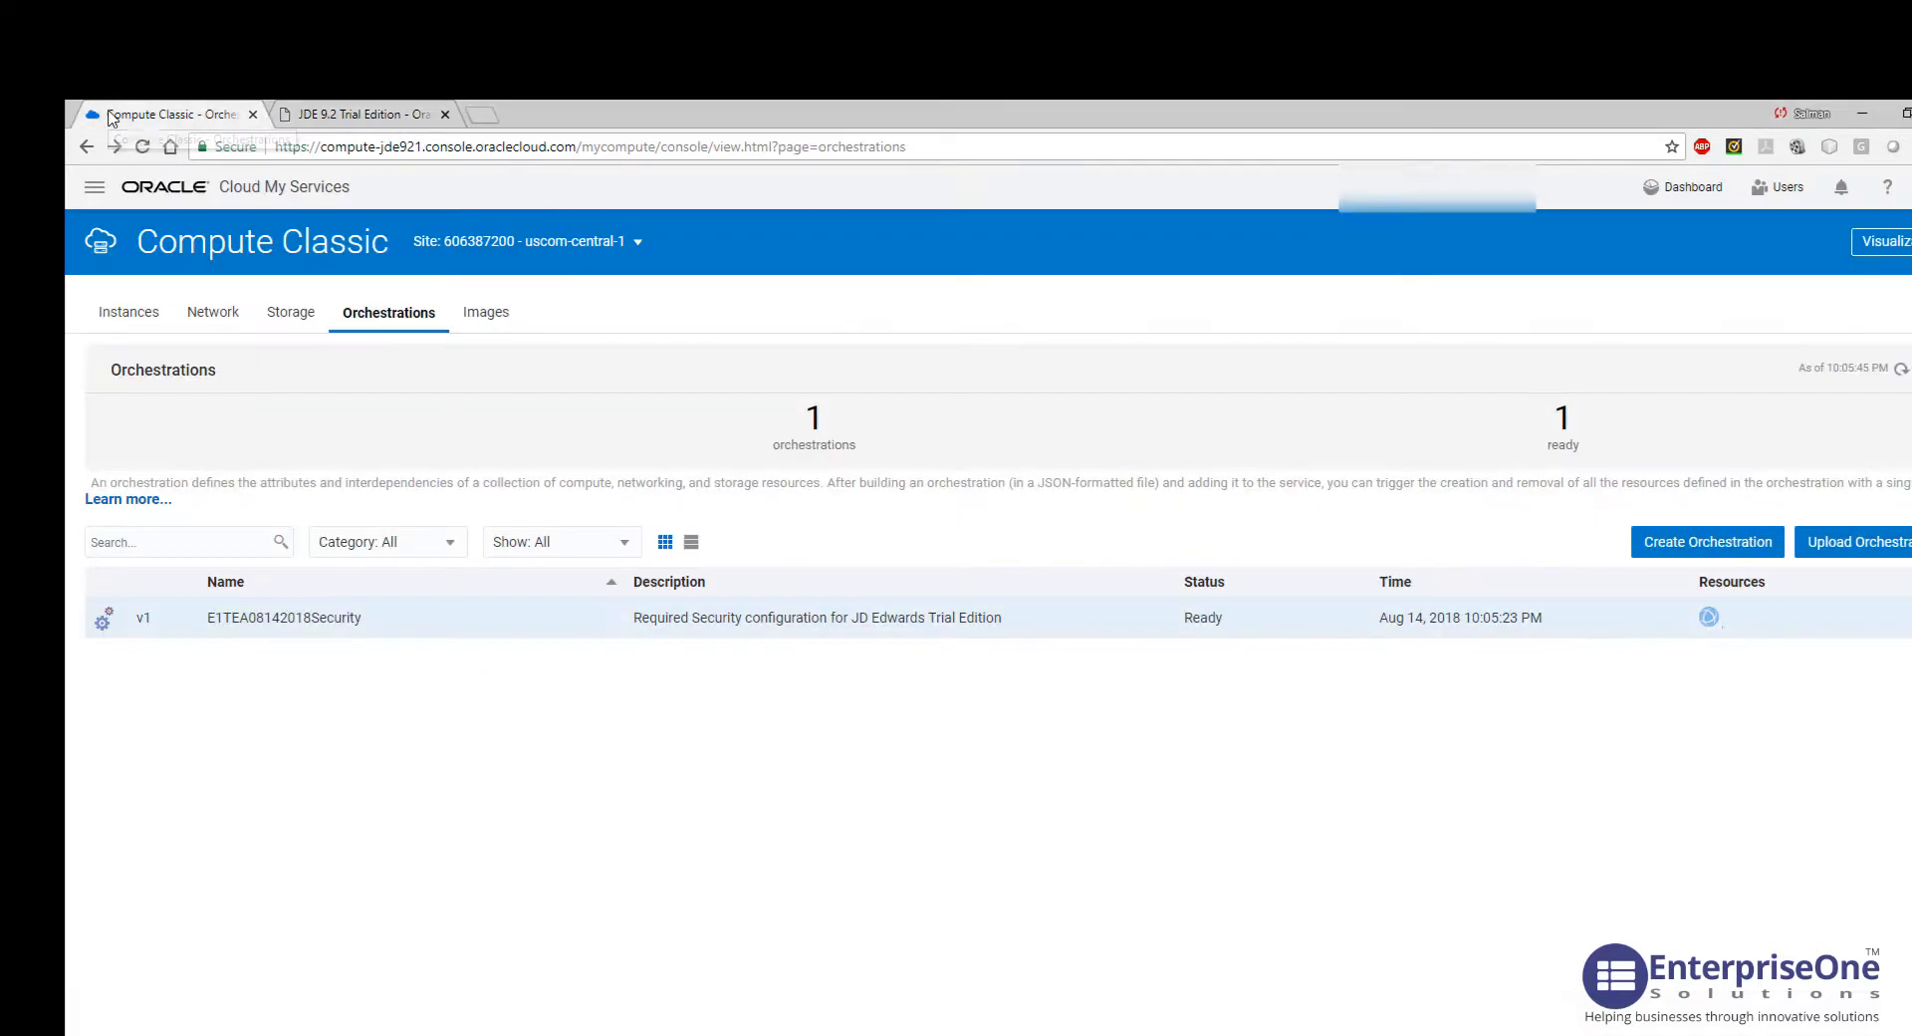
pyautogui.click(337, 114)
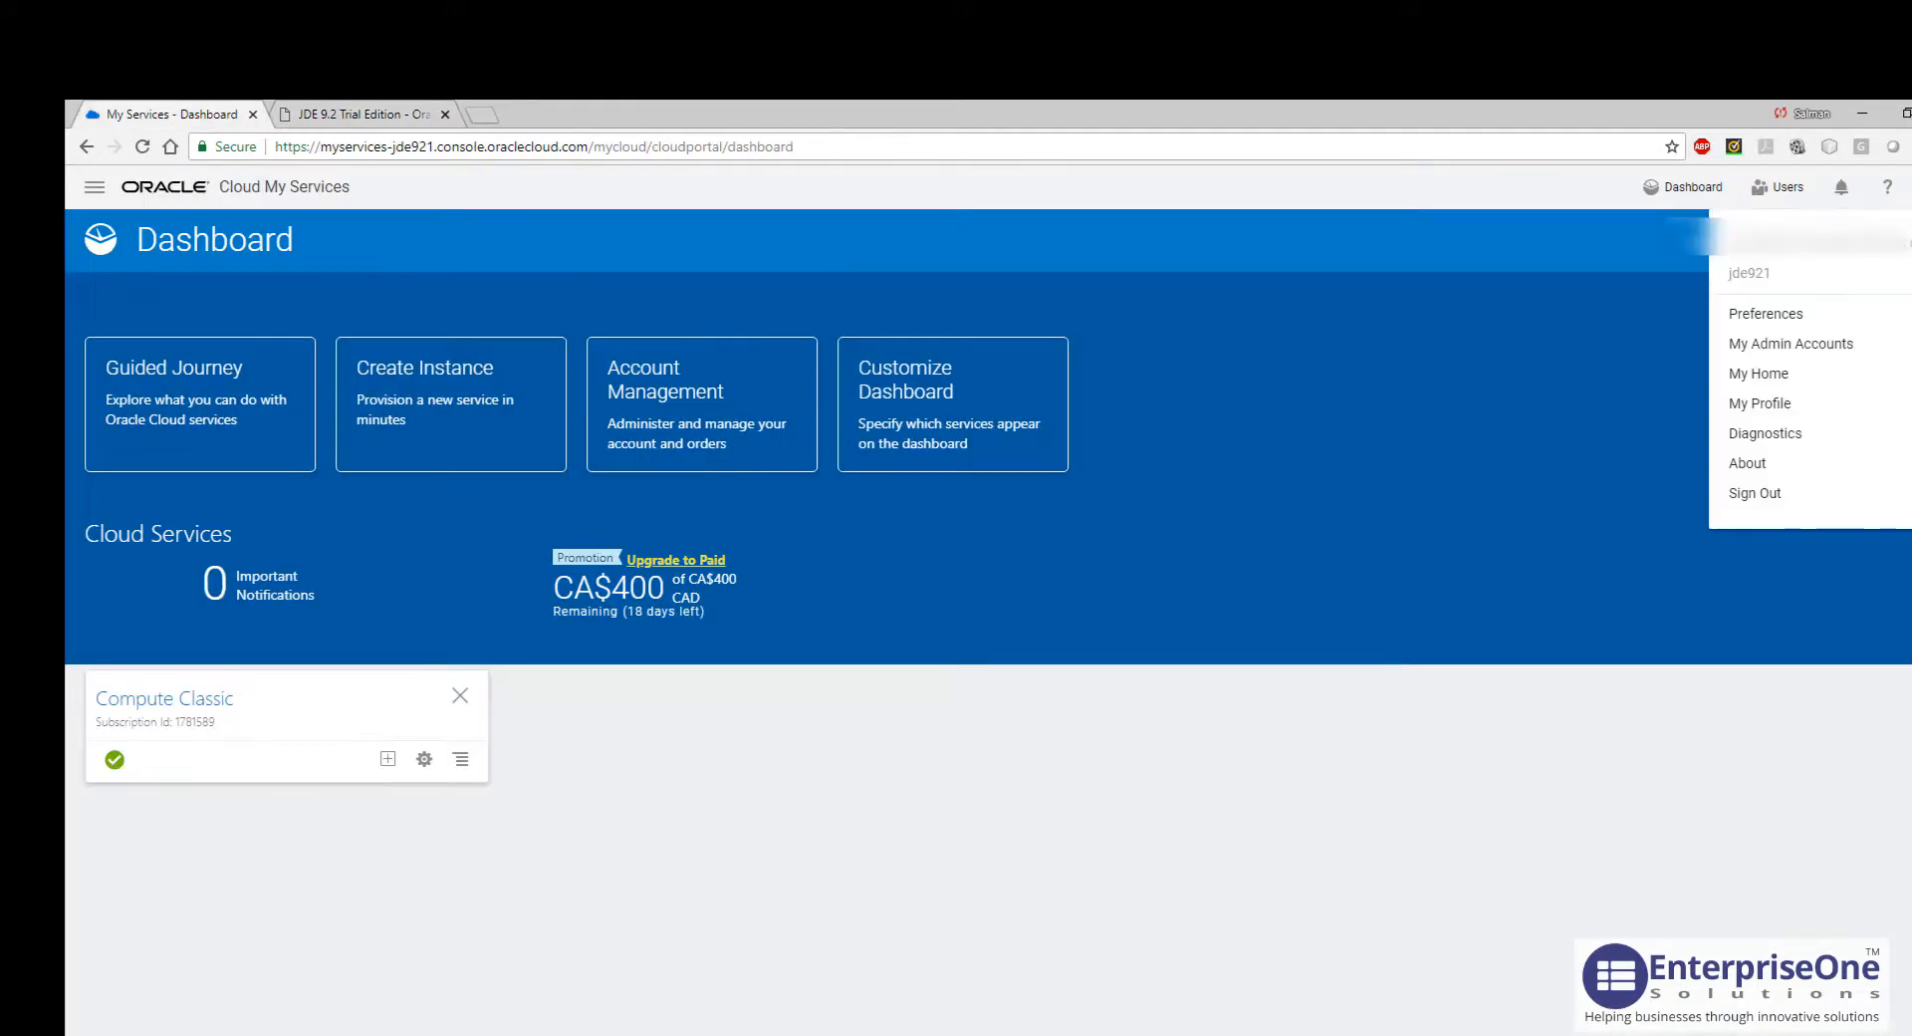
pyautogui.click(1780, 313)
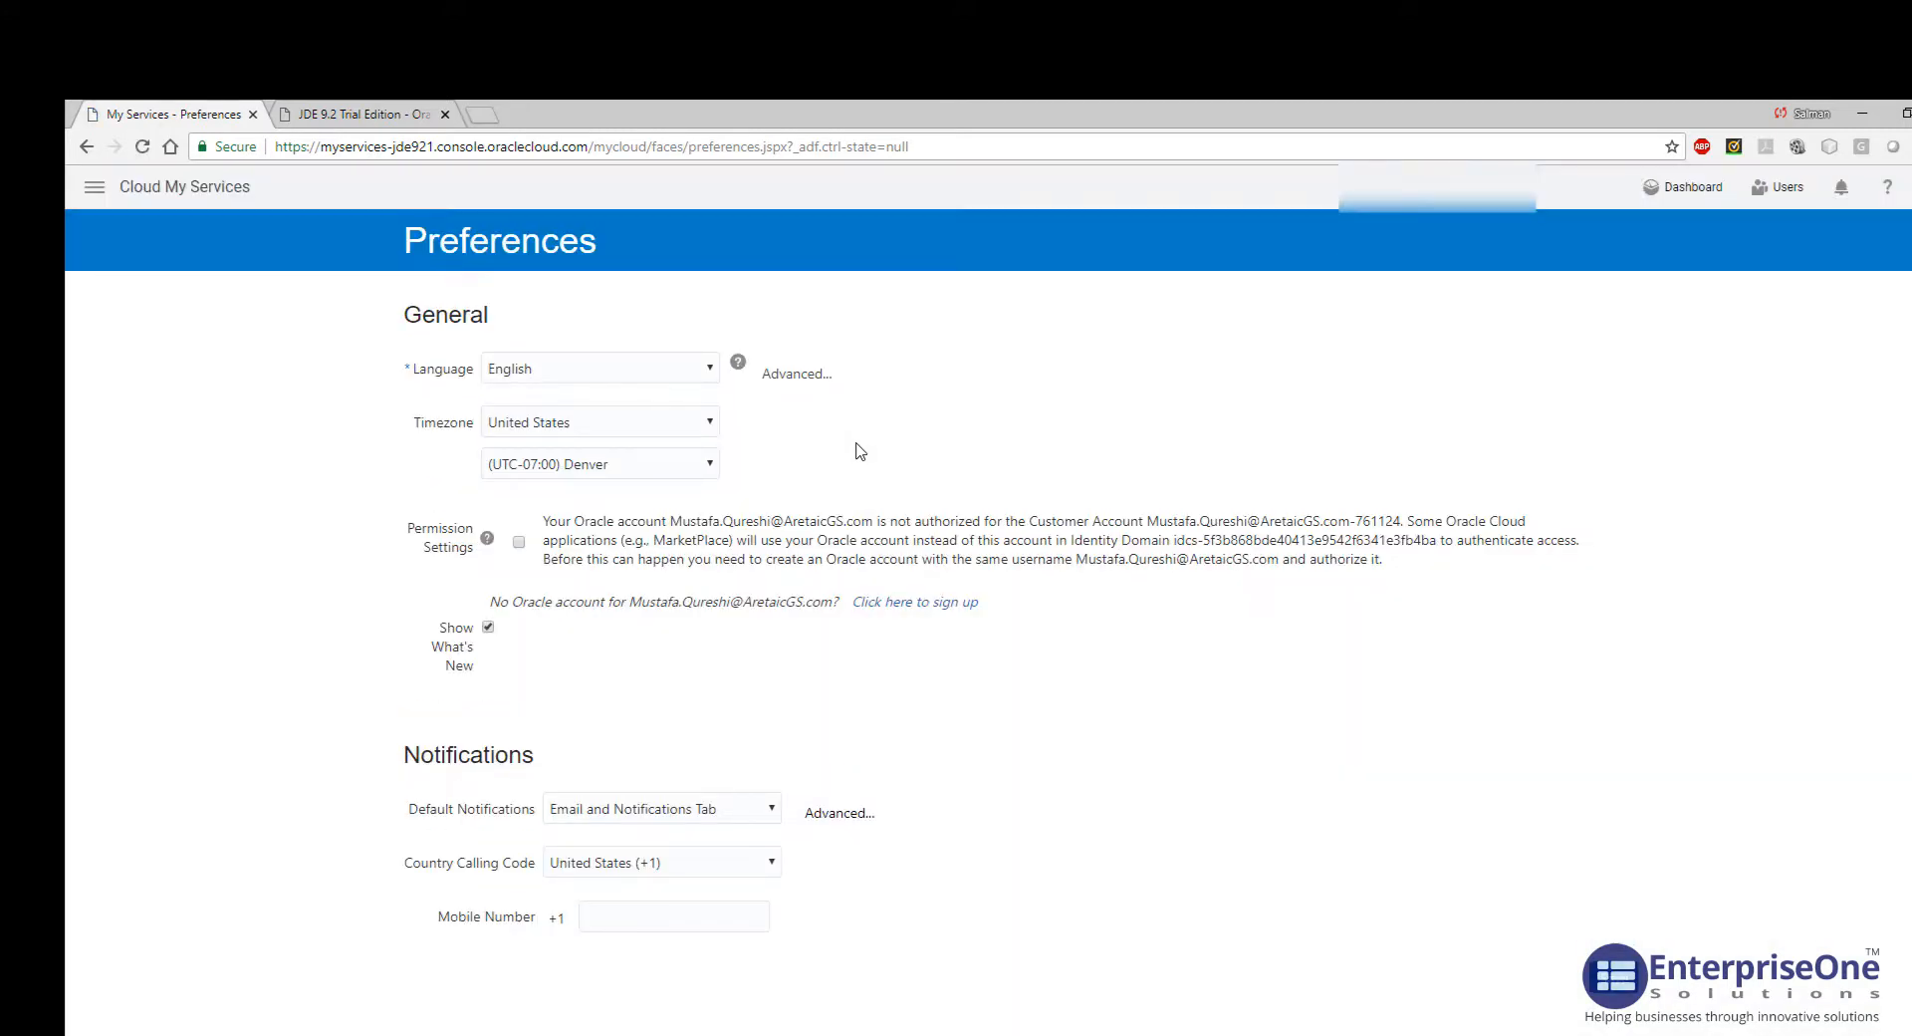
pyautogui.click(362, 111)
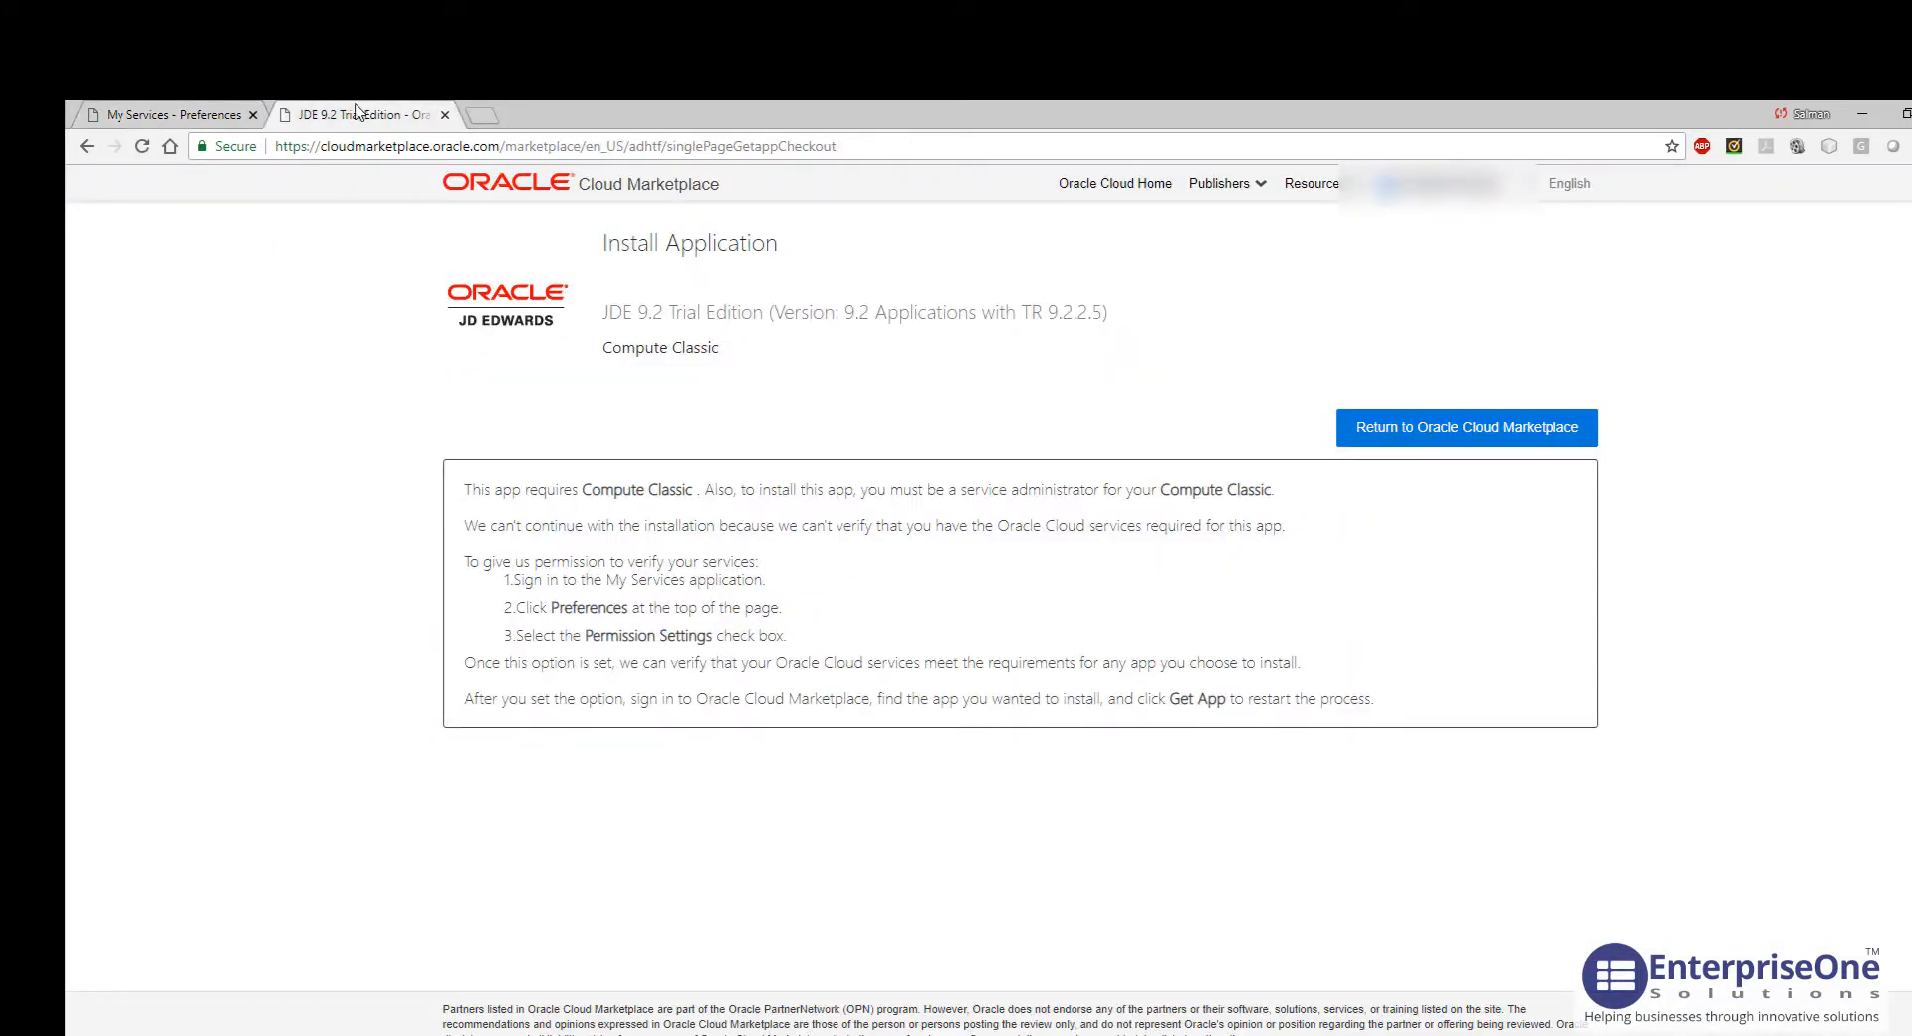
# Tick Permission Settings to authorize Marketplace, then return to the JDE 9.2 Trial Edition listing
pyautogui.click(180, 115)
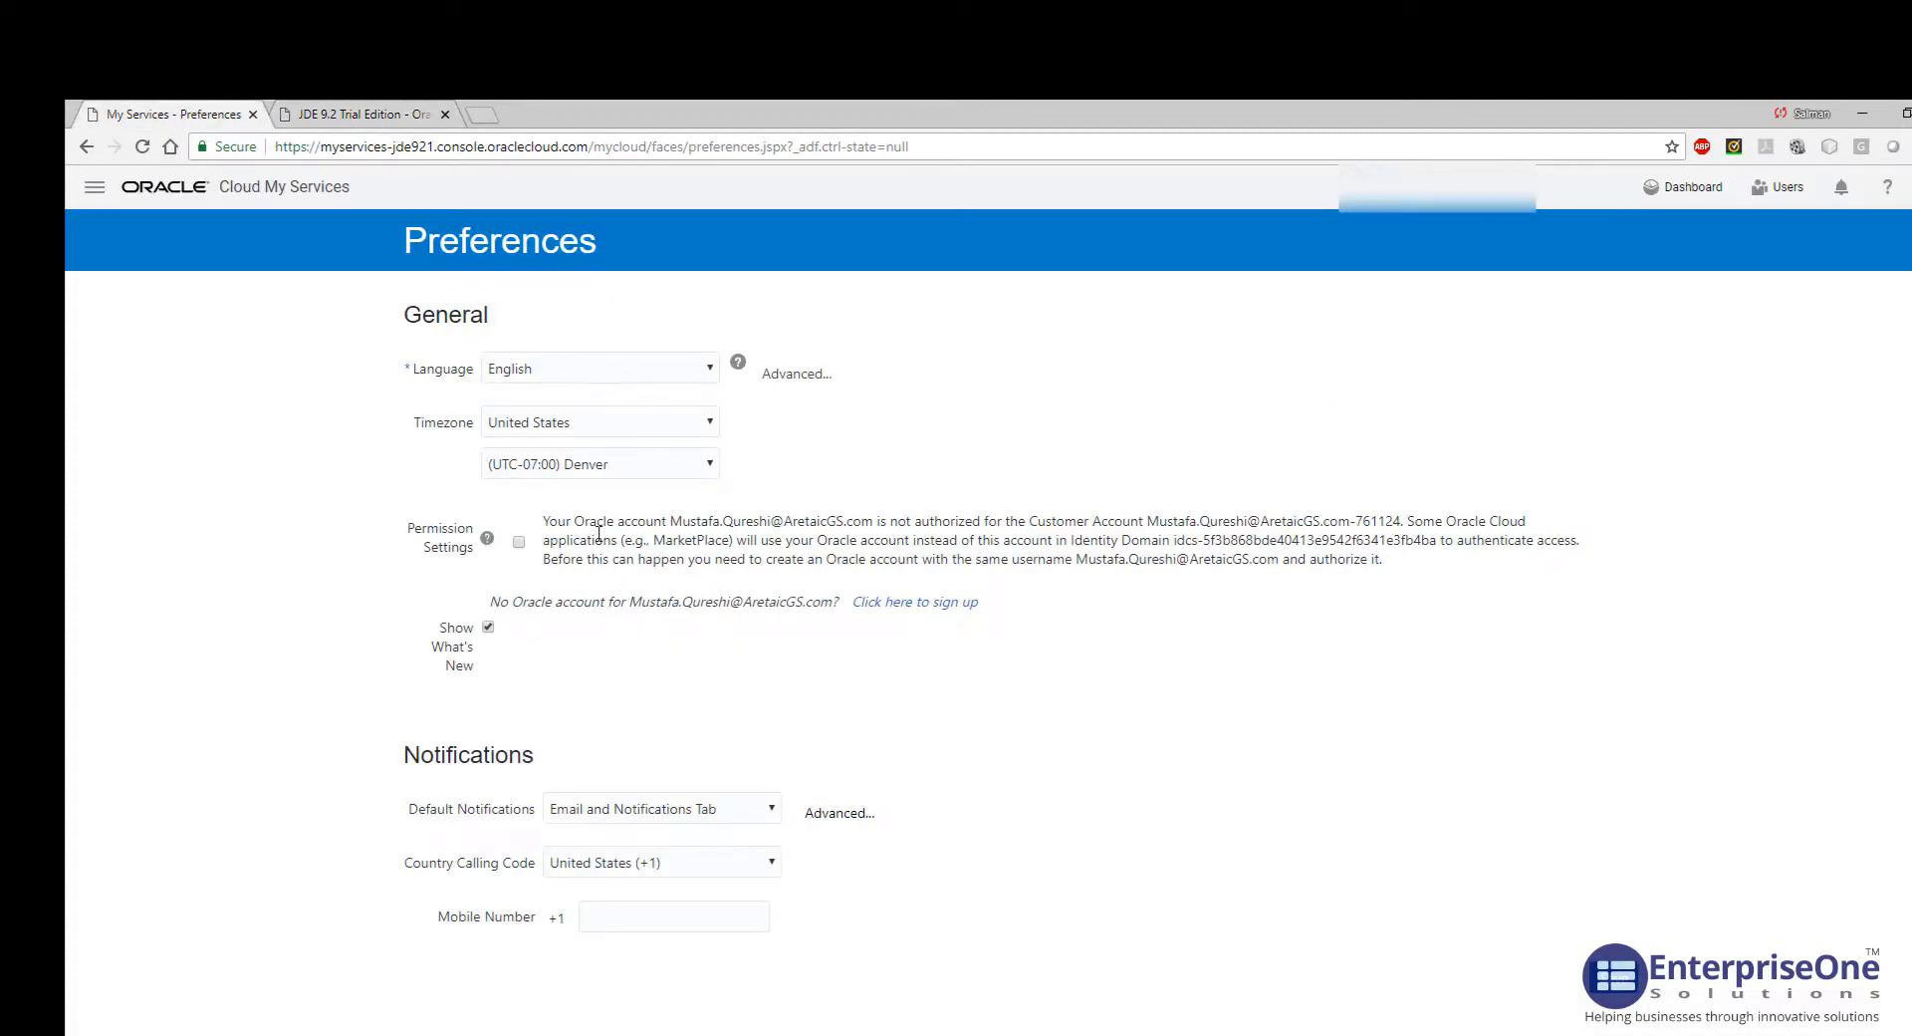
pyautogui.click(518, 543)
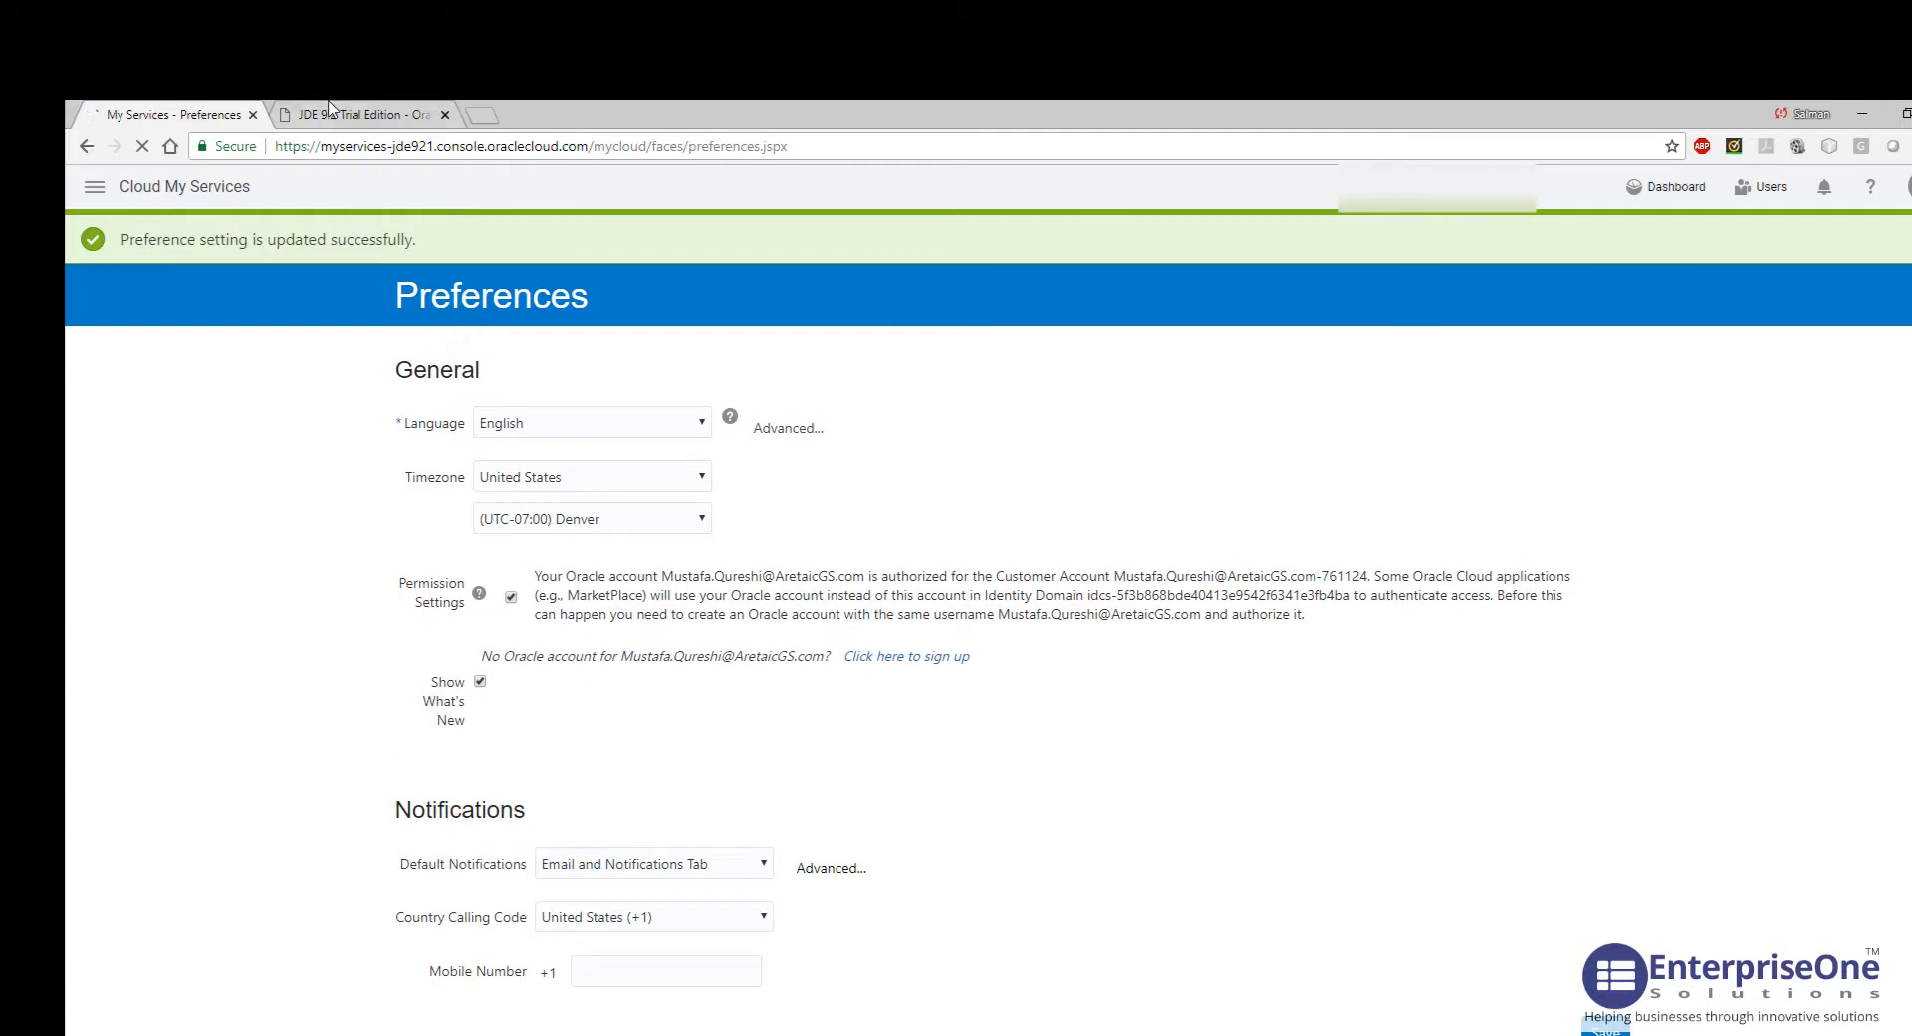
pyautogui.click(329, 108)
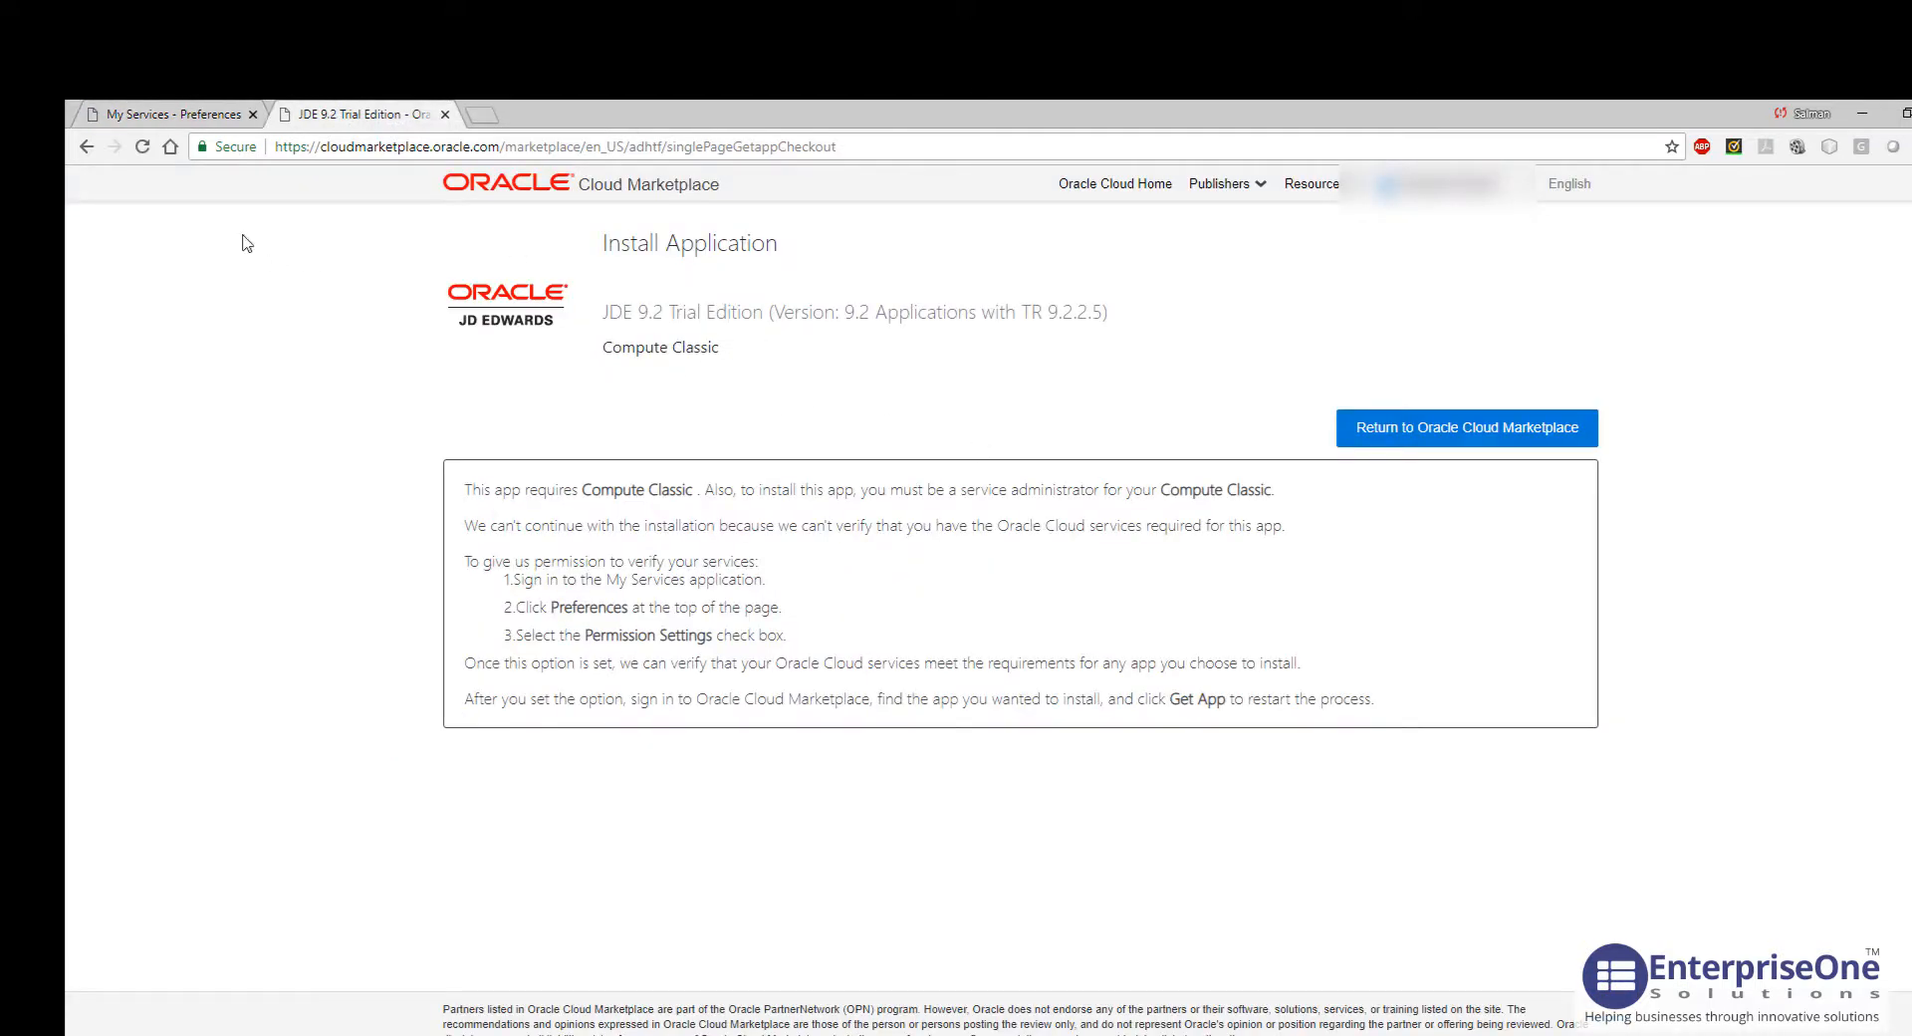
pyautogui.click(87, 146)
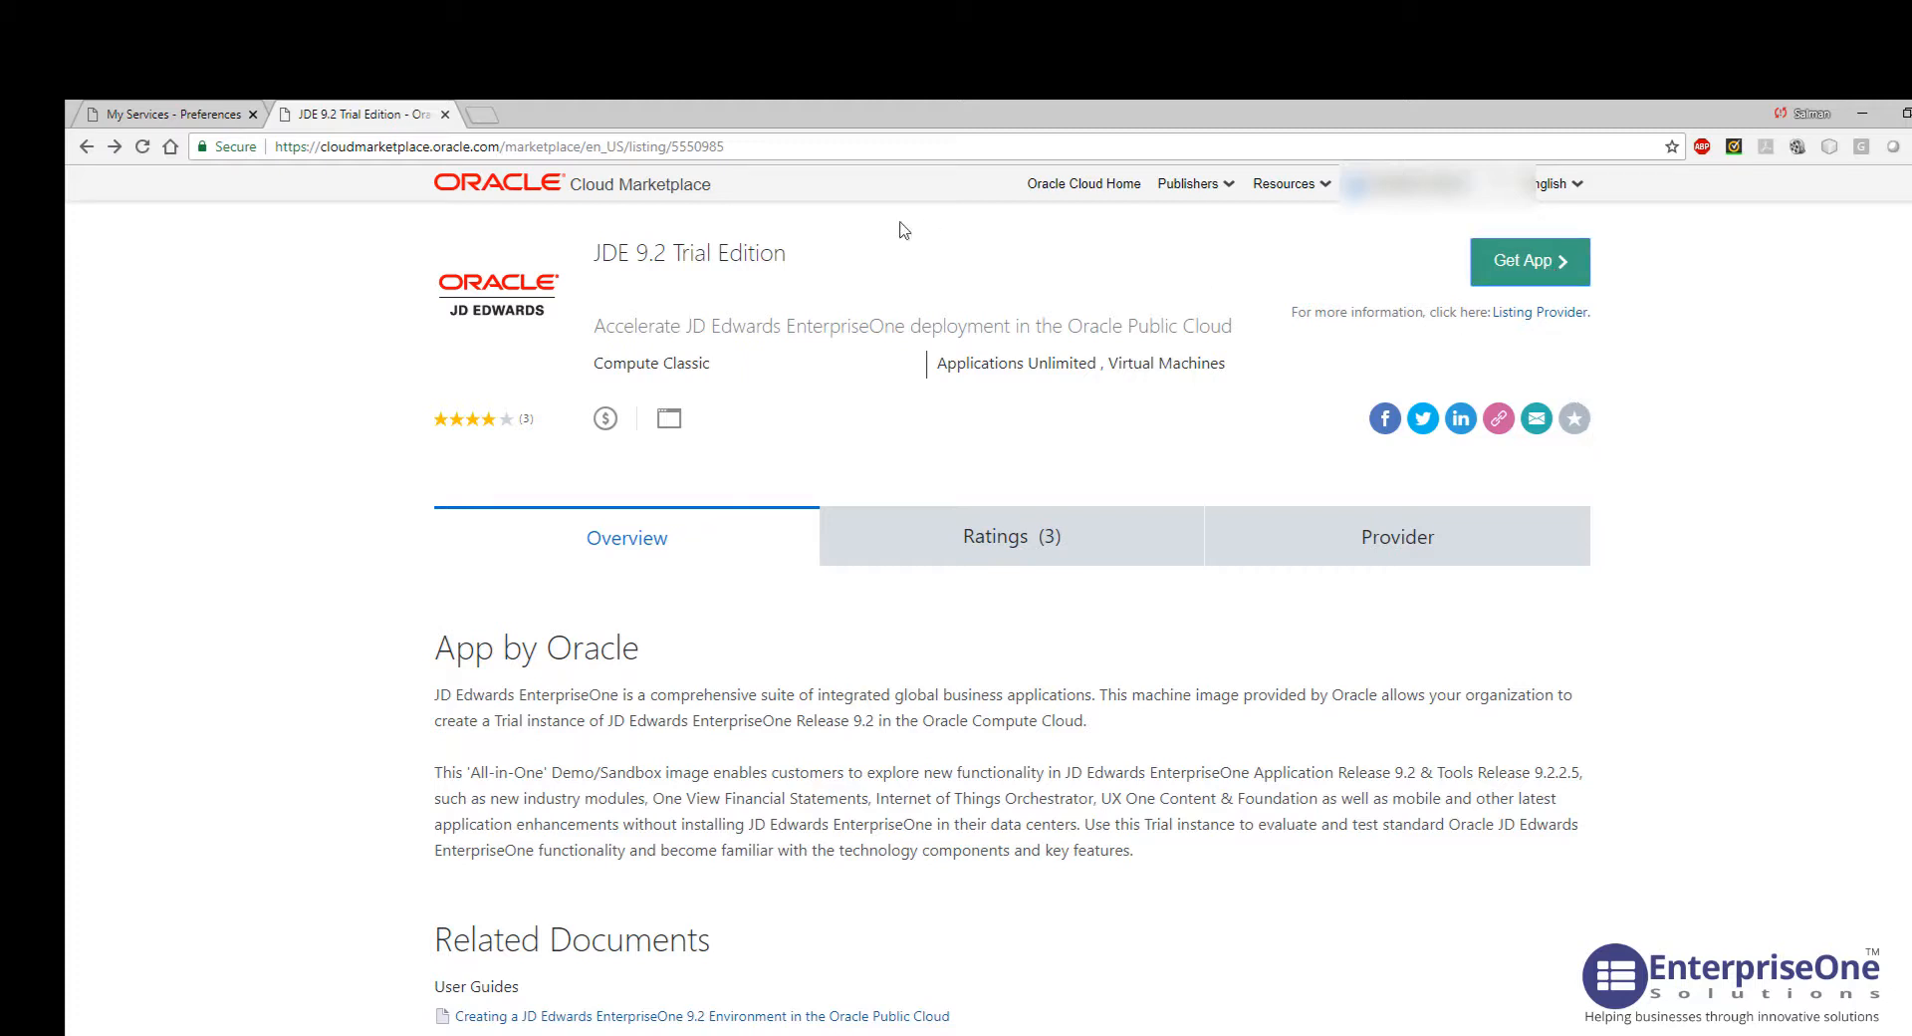
# Get the JDE 9.2 Trial Edition app, choose the compute account, accept the terms and install
pyautogui.scroll(-5, 938, 316)
pyautogui.scroll(5, 938, 317)
pyautogui.click(1550, 264)
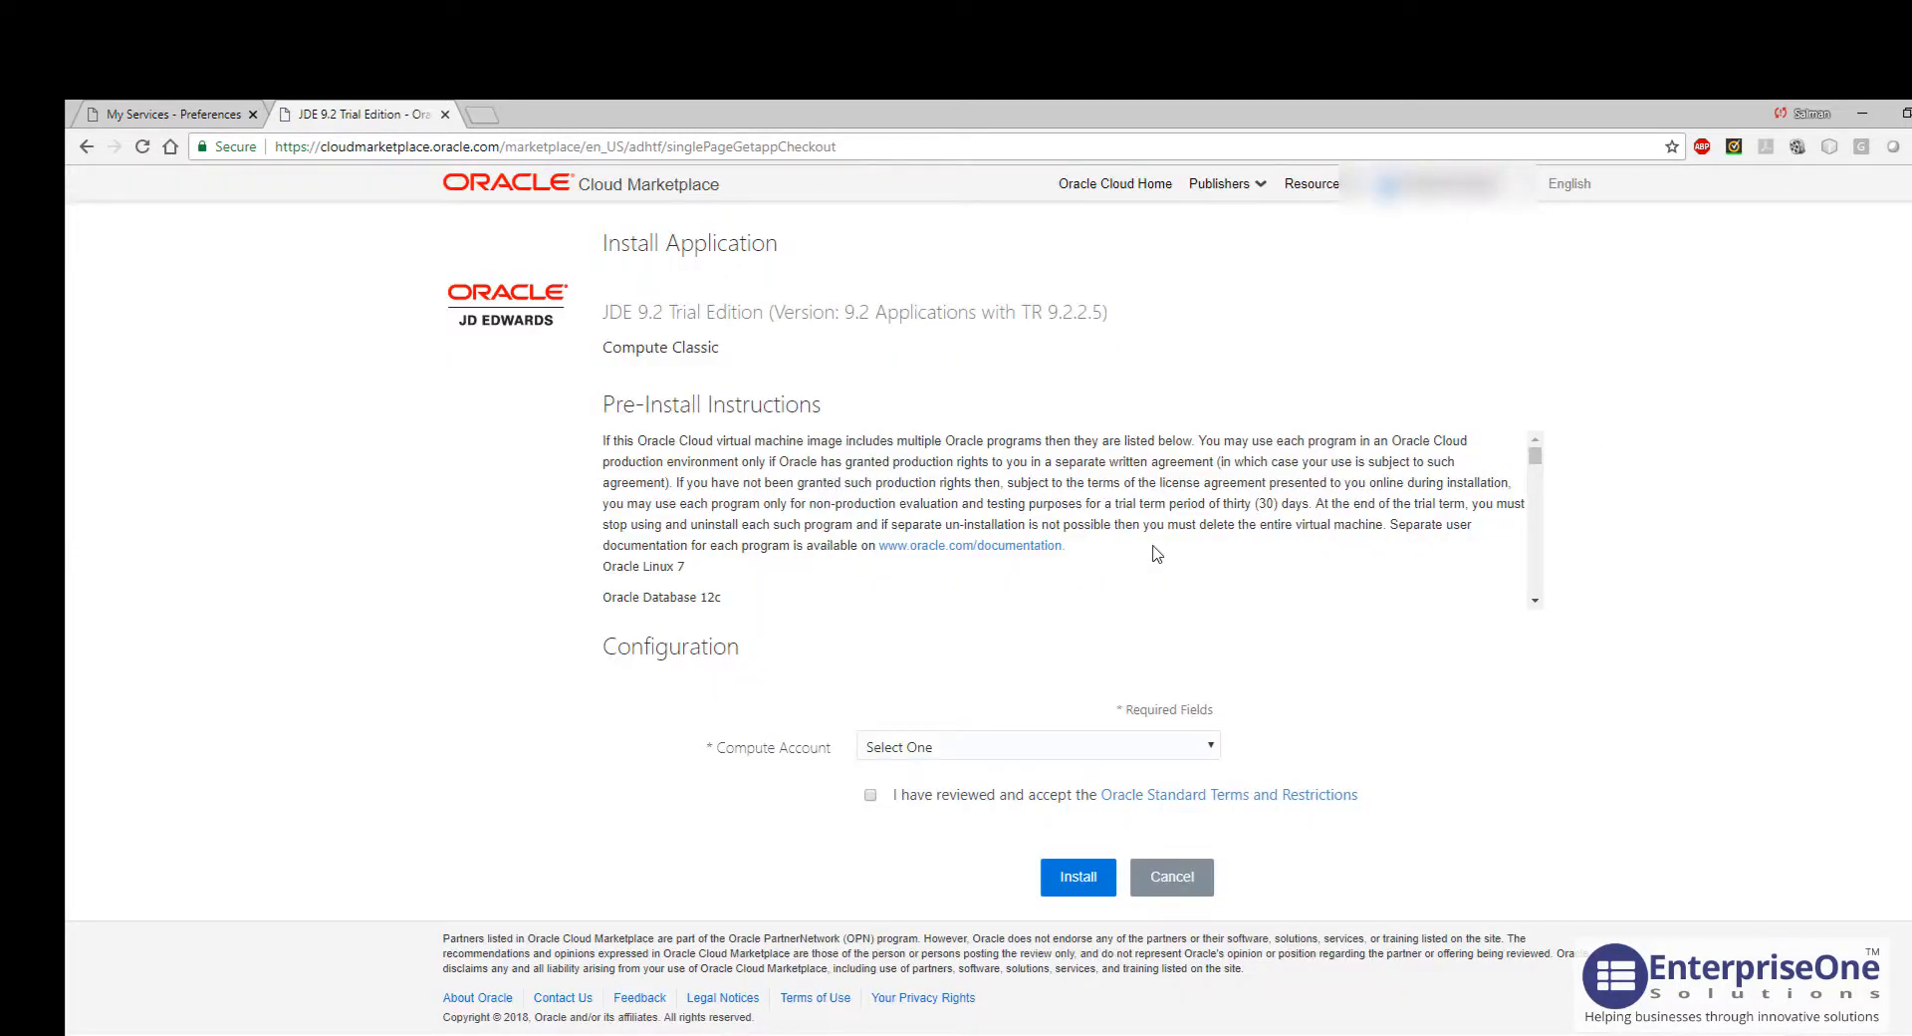
pyautogui.click(1098, 747)
pyautogui.click(960, 808)
pyautogui.click(872, 796)
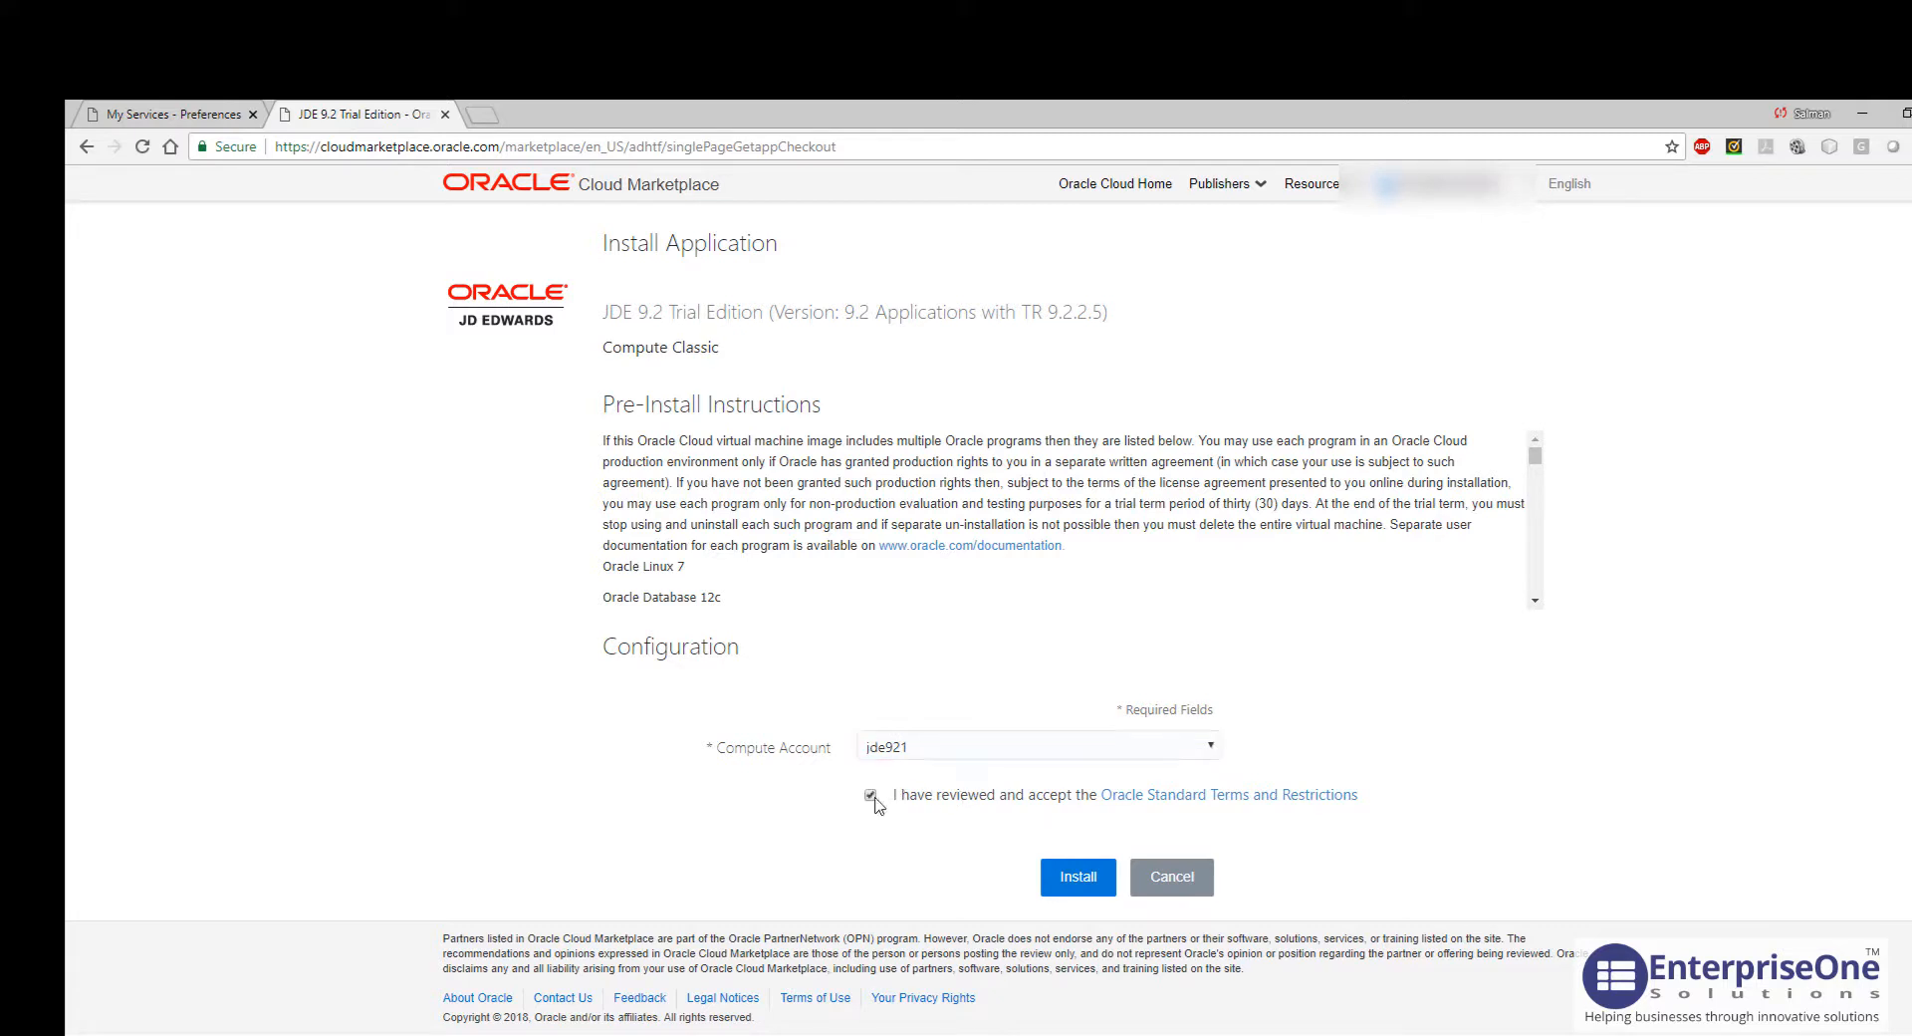
pyautogui.click(1082, 890)
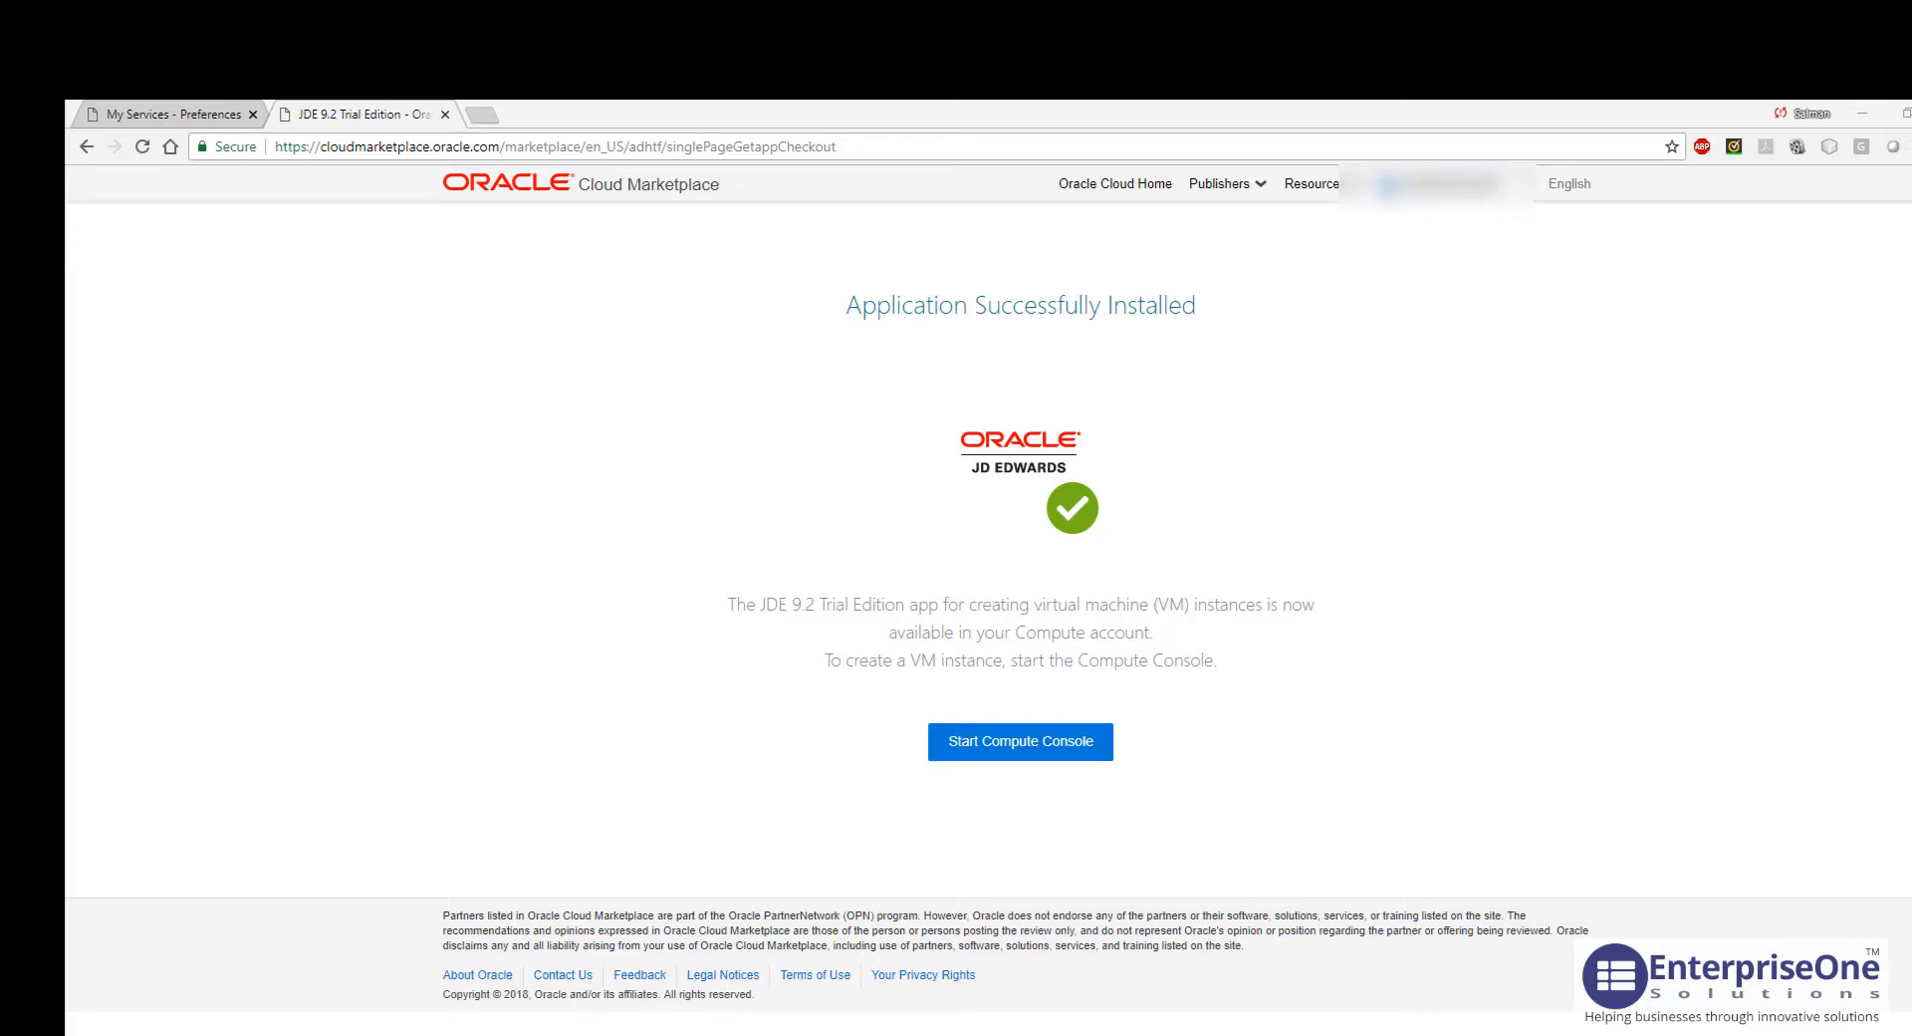
pyautogui.click(449, 119)
# Close the Marketplace tab and navigate through Services to the Compute Classic Storage page
pyautogui.hotkey('ctrl', 'w')
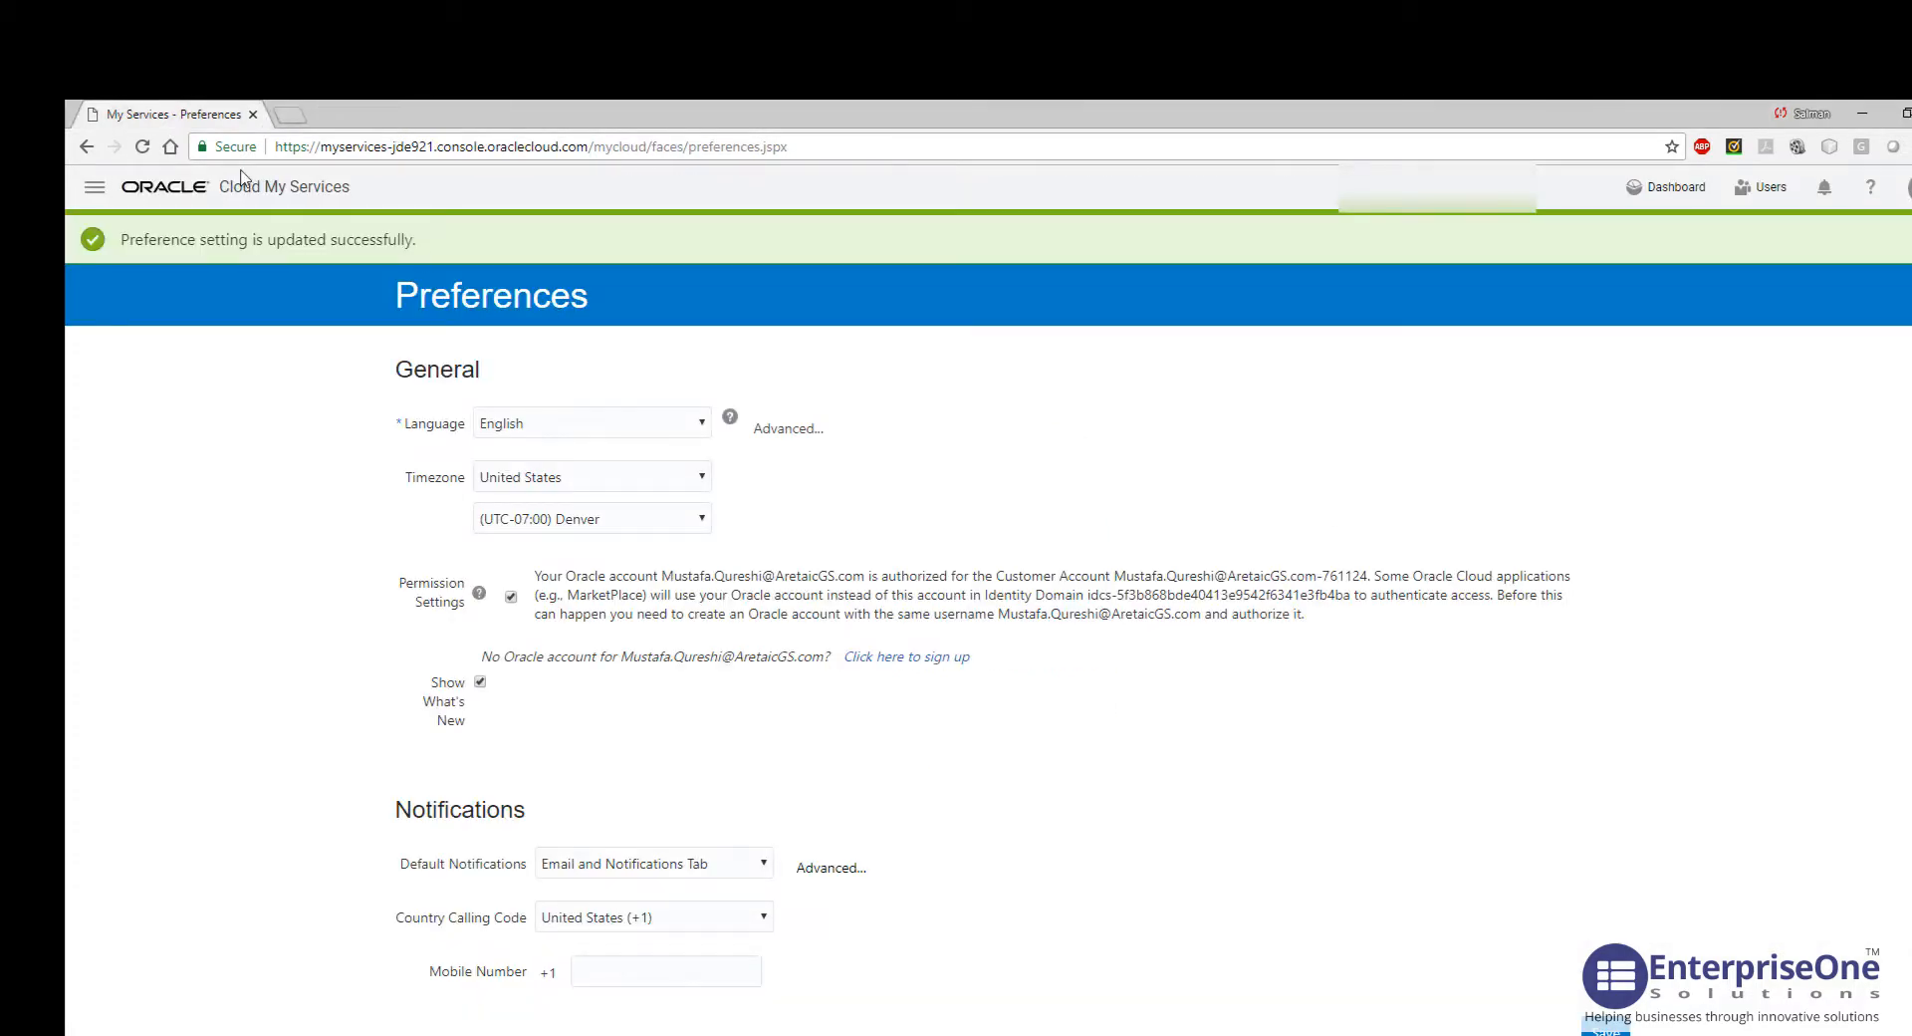
pyautogui.click(96, 188)
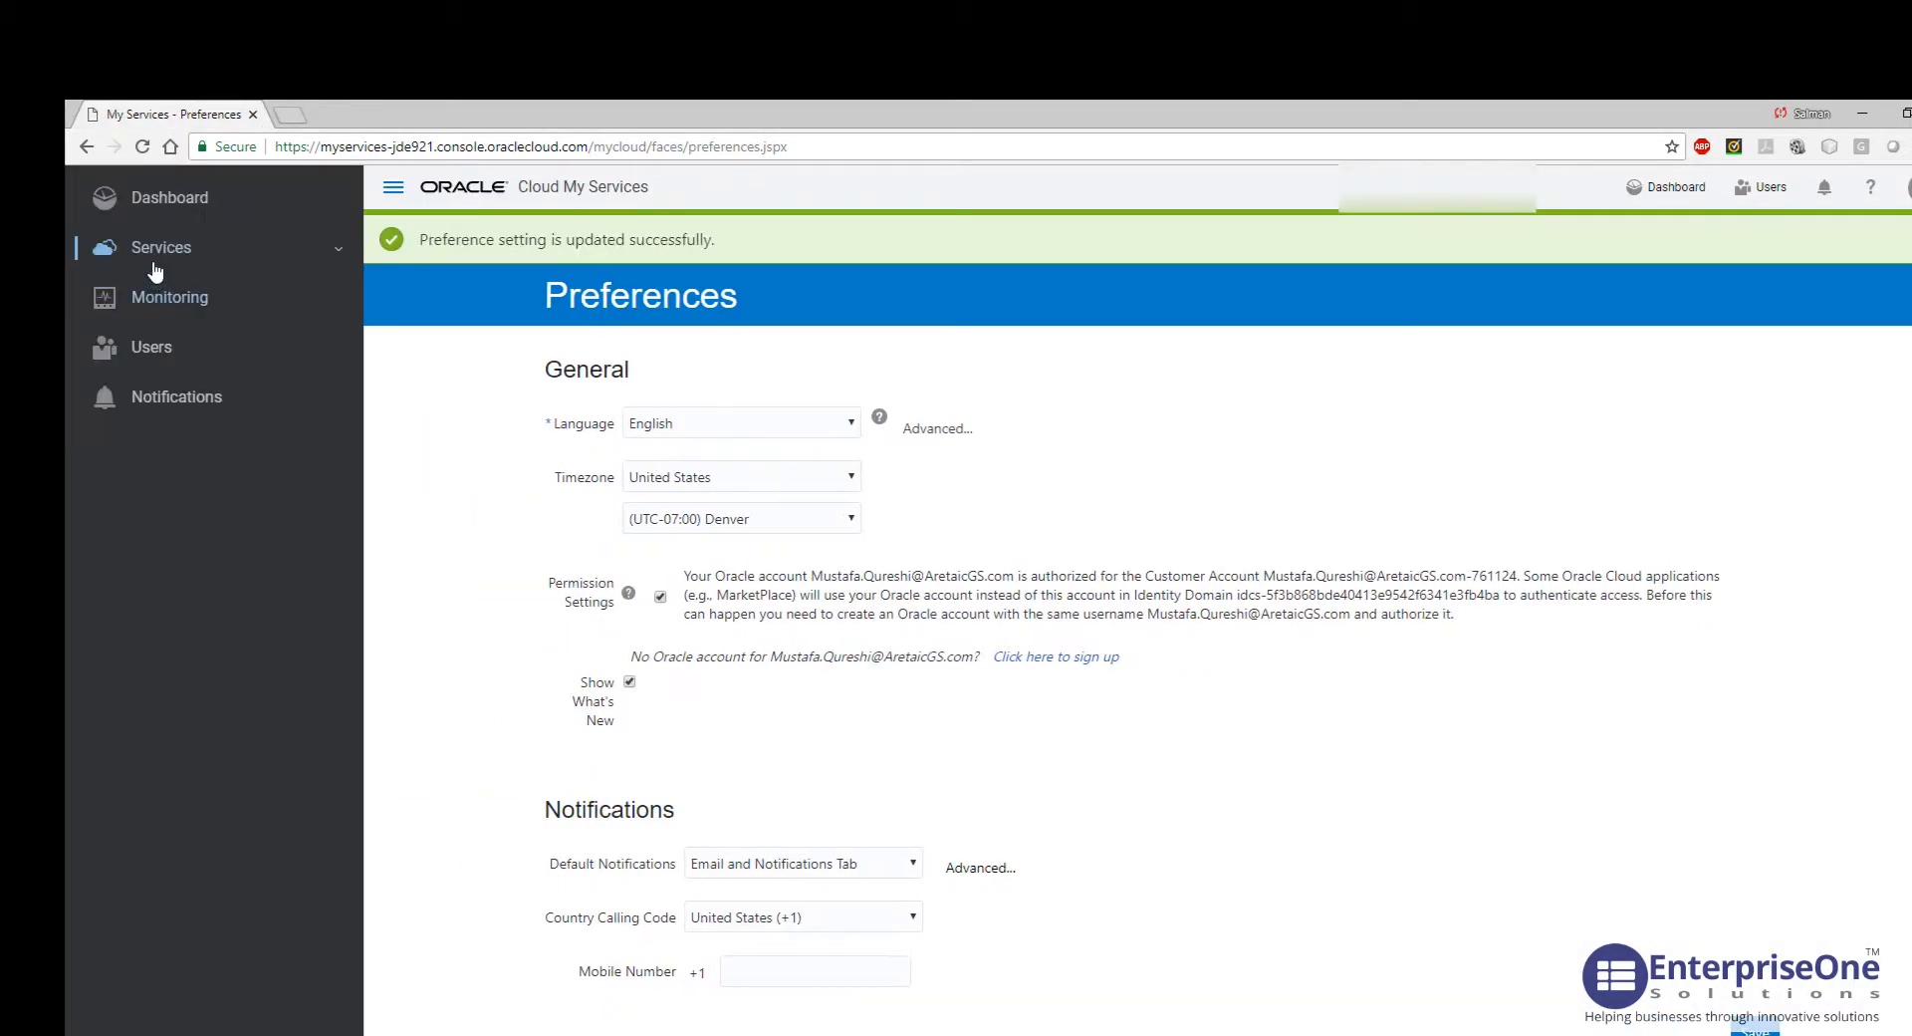
pyautogui.click(156, 249)
pyautogui.click(188, 346)
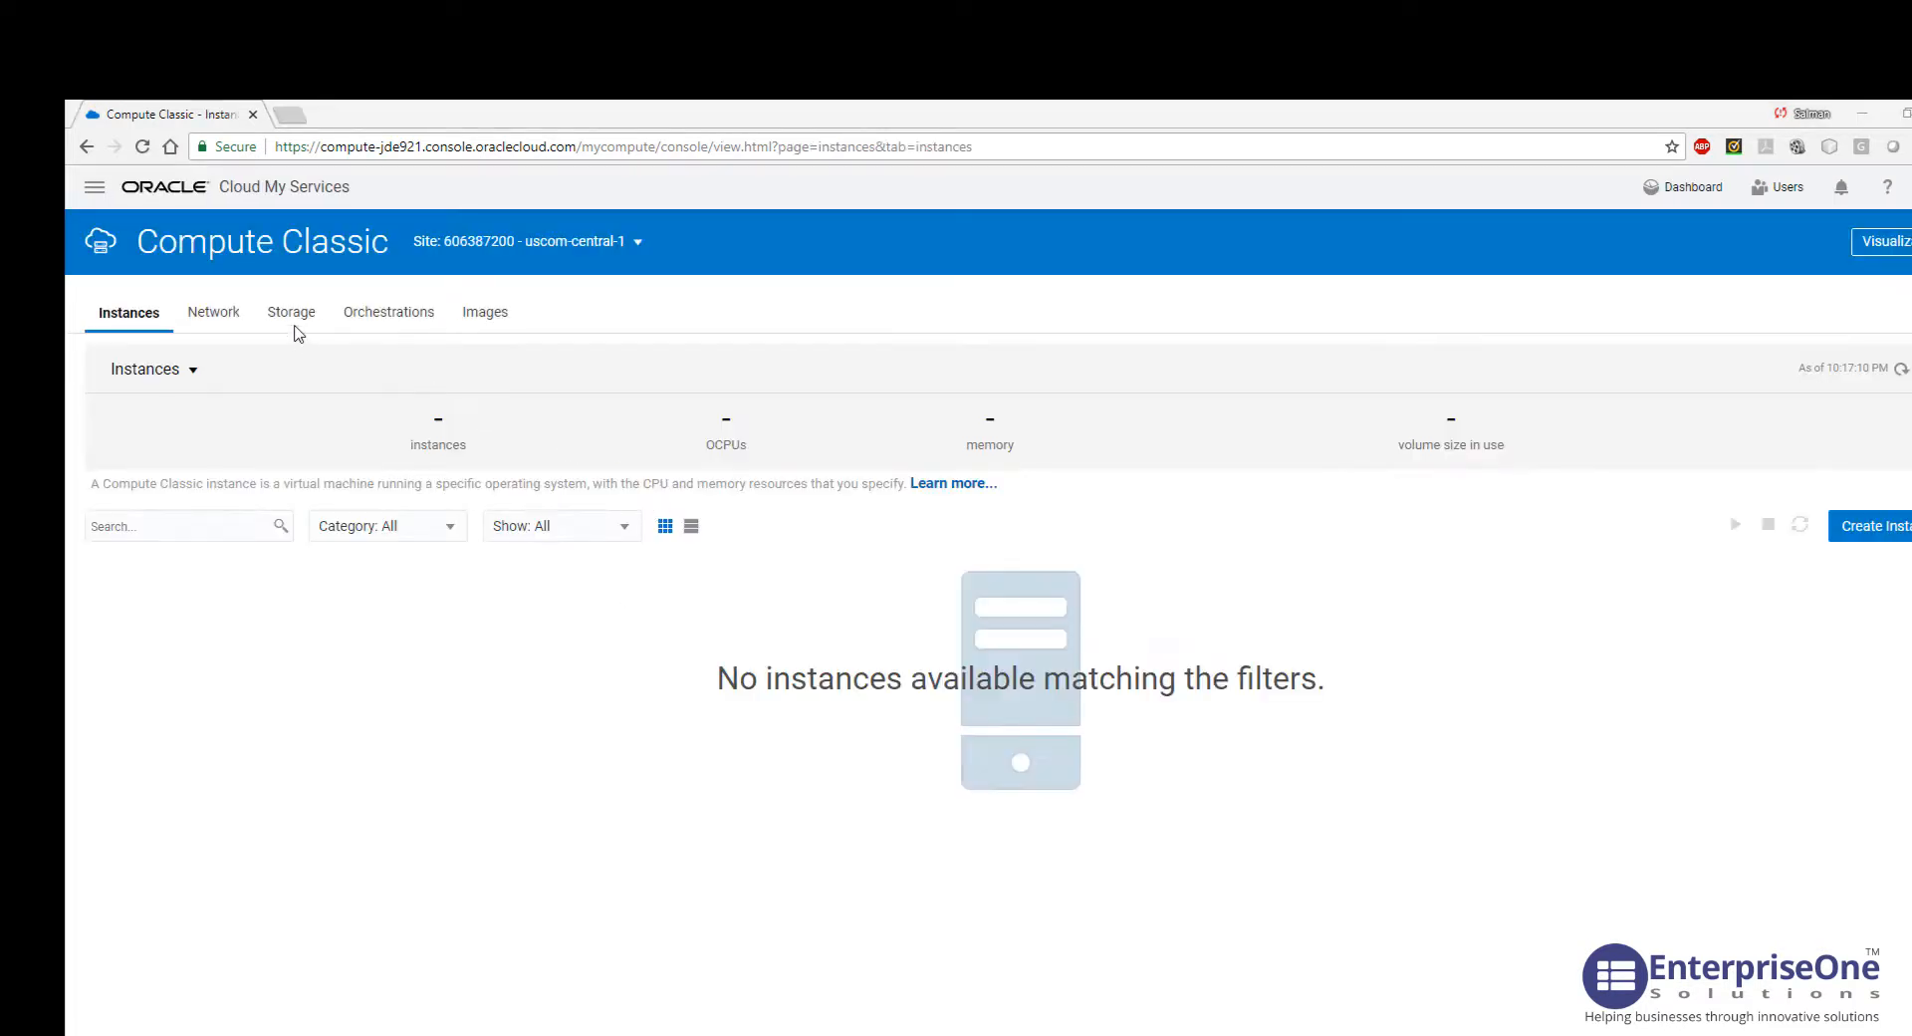
pyautogui.click(292, 317)
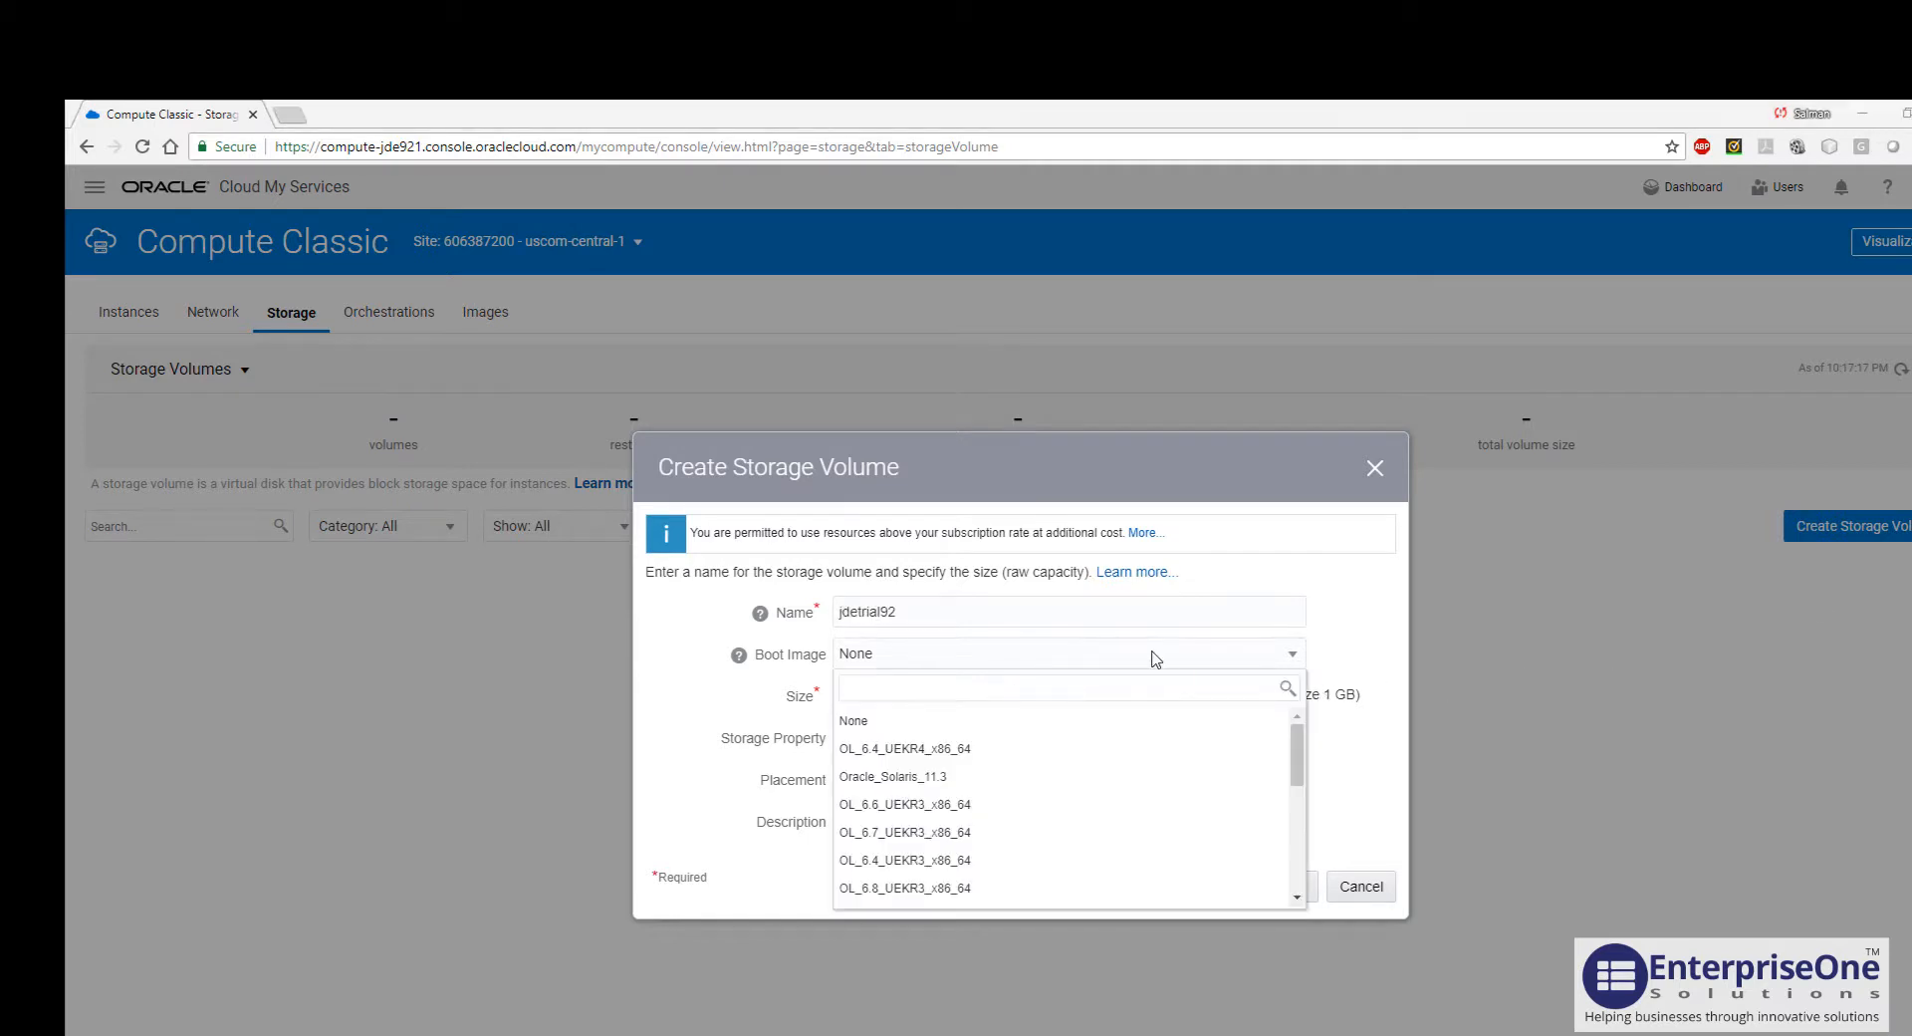
# Boot the 125 GB jdetrial92 volume from JDE_TE9225_OL7u4_18179, create it, and wait for Online
pyautogui.click(1293, 655)
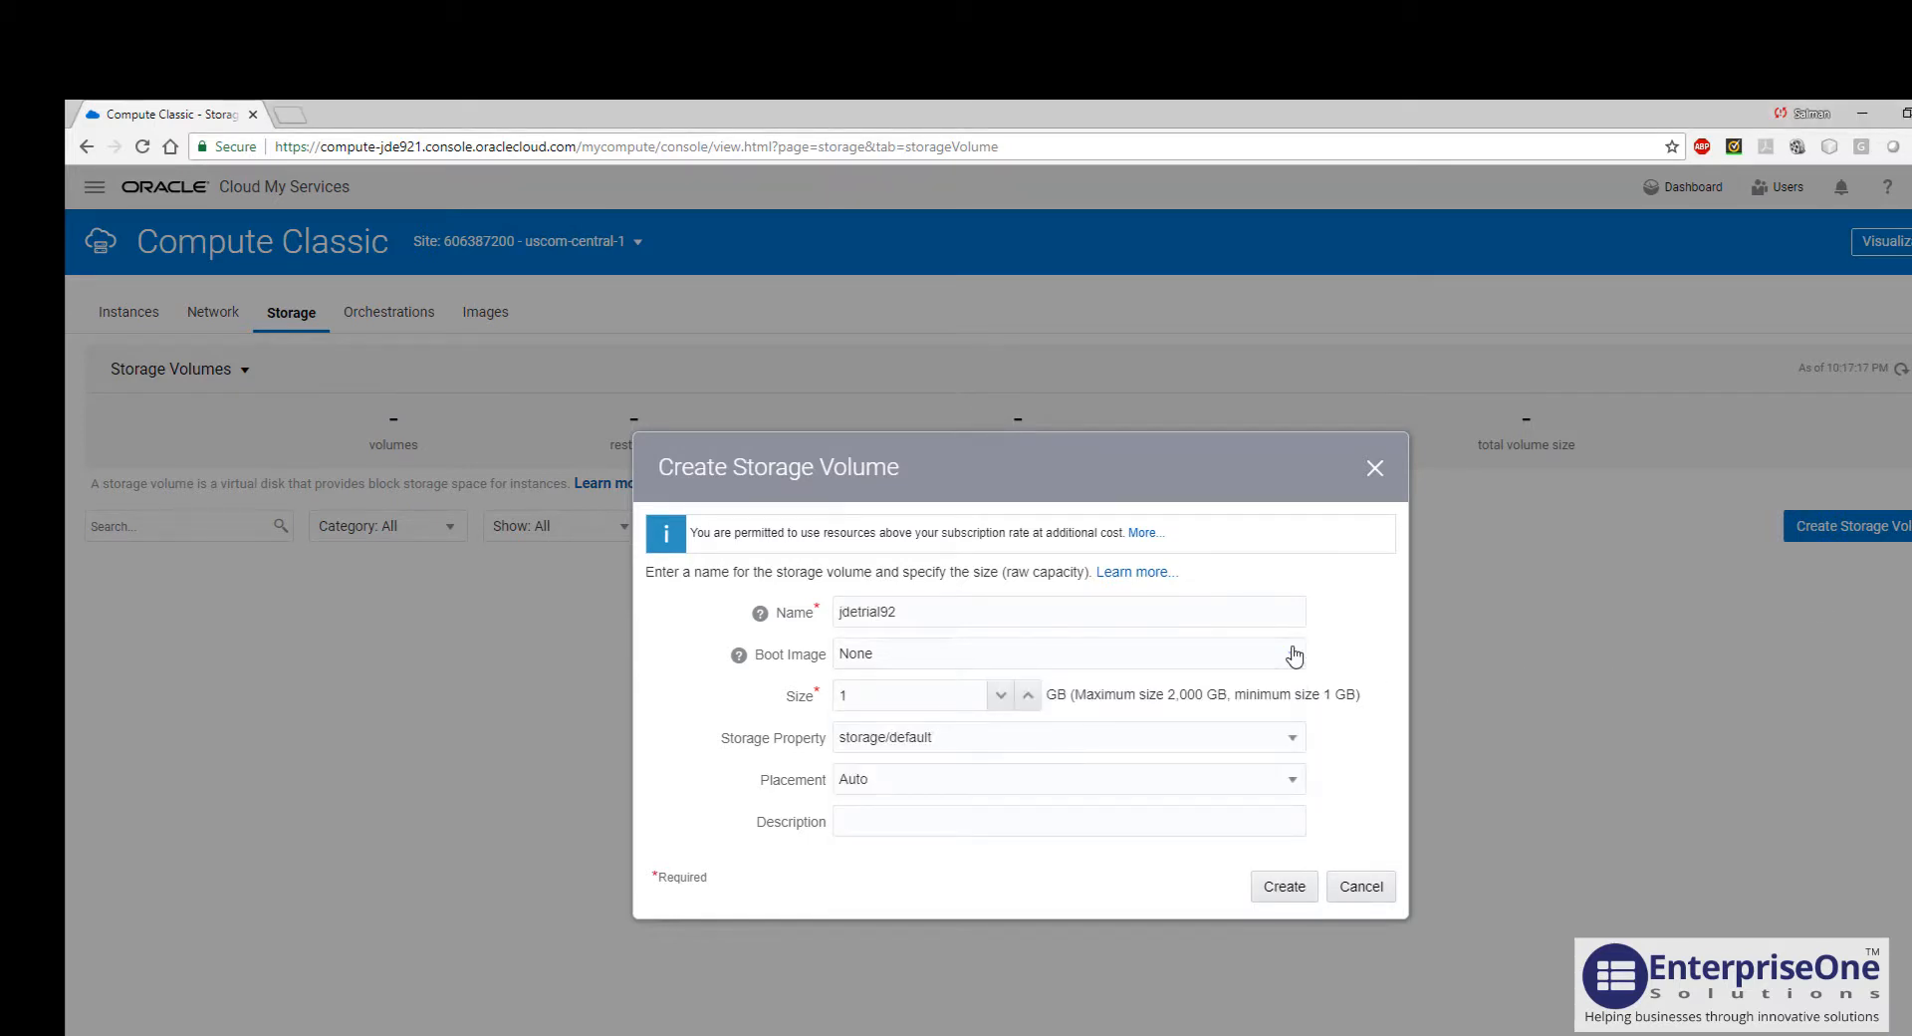
pyautogui.click(1293, 656)
pyautogui.scroll(-3, 1297, 787)
pyautogui.scroll(-5, 1298, 787)
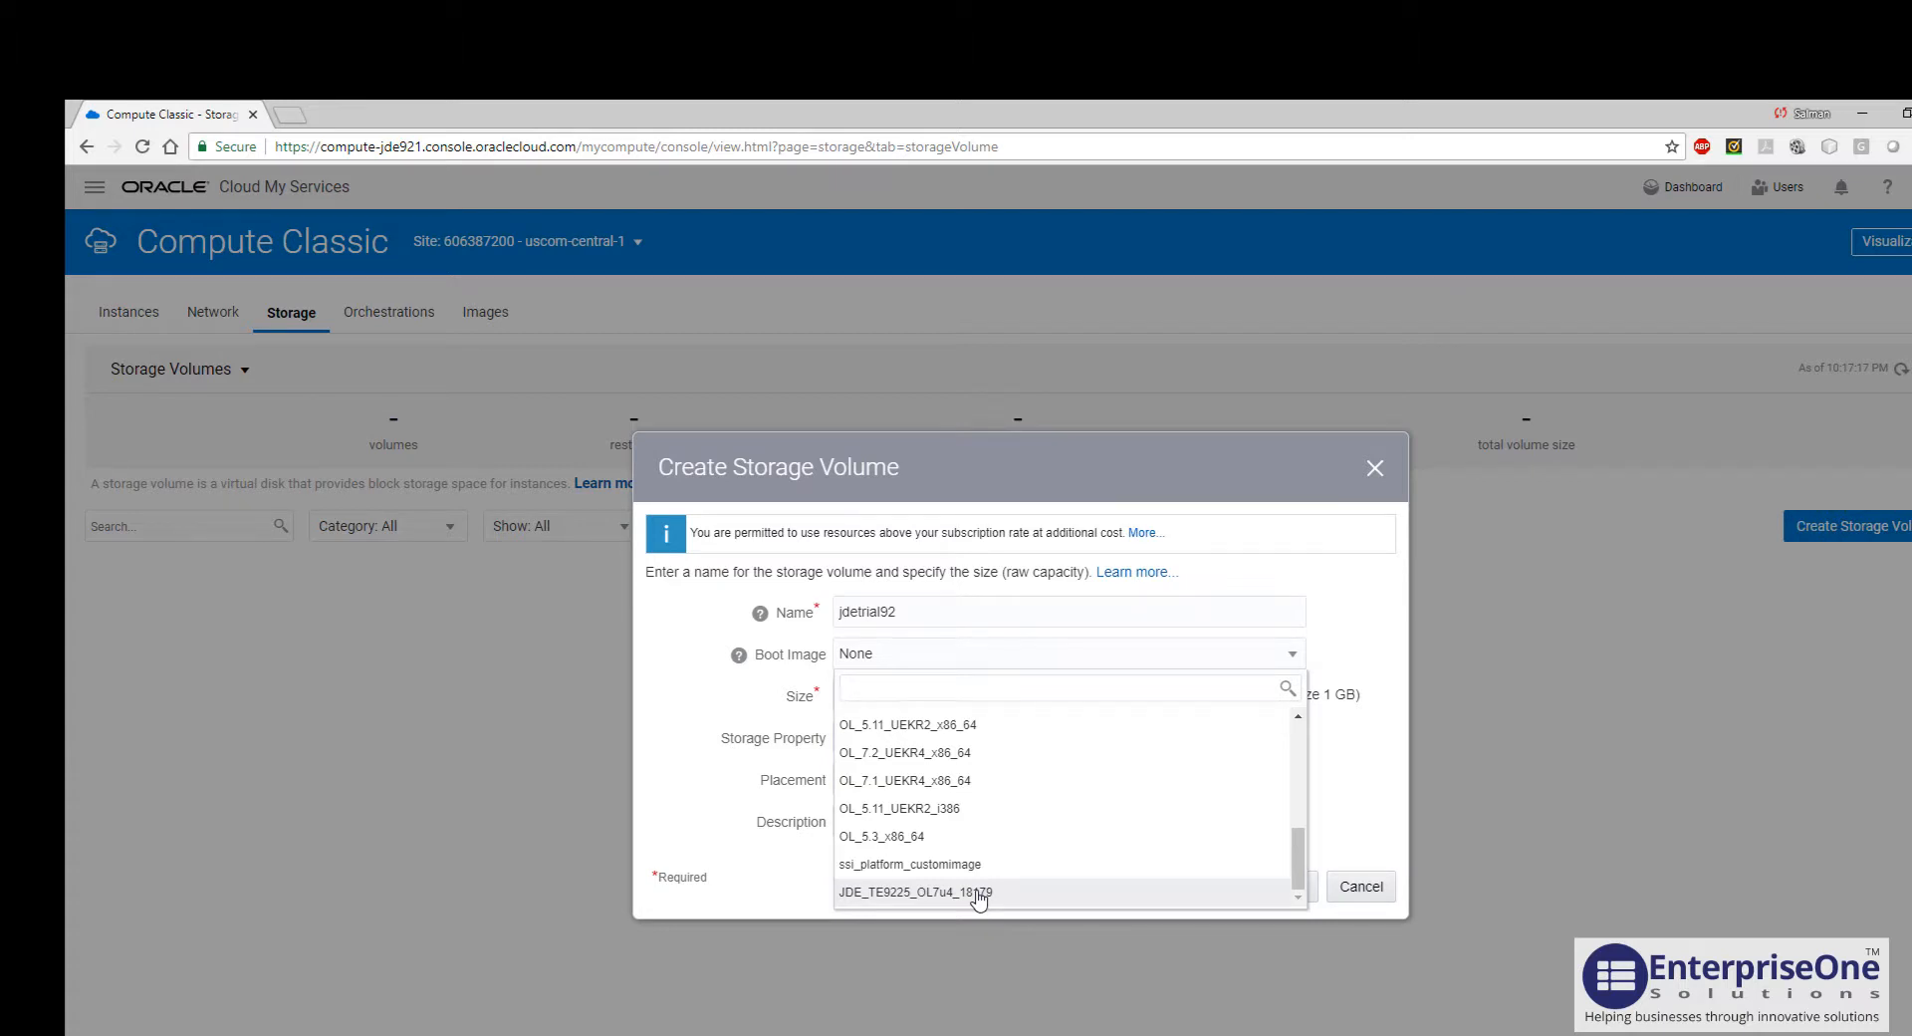
pyautogui.click(979, 893)
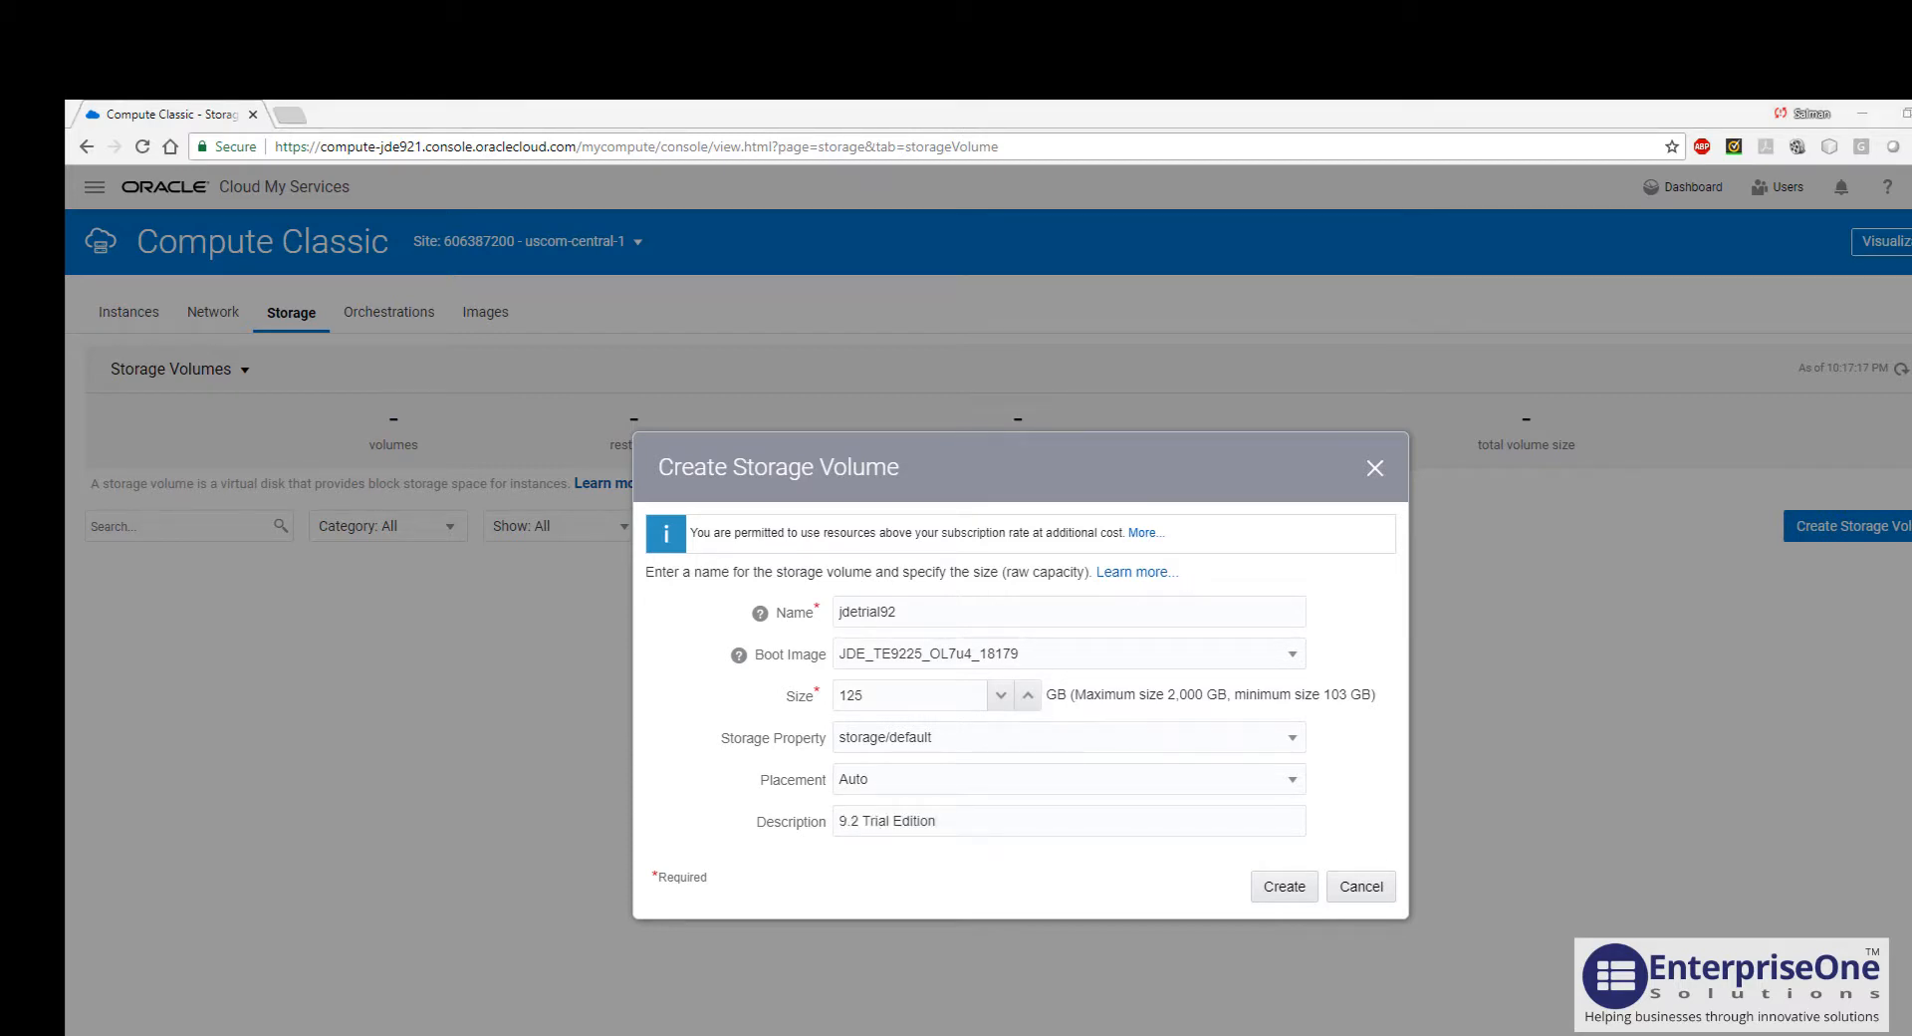
pyautogui.click(1270, 890)
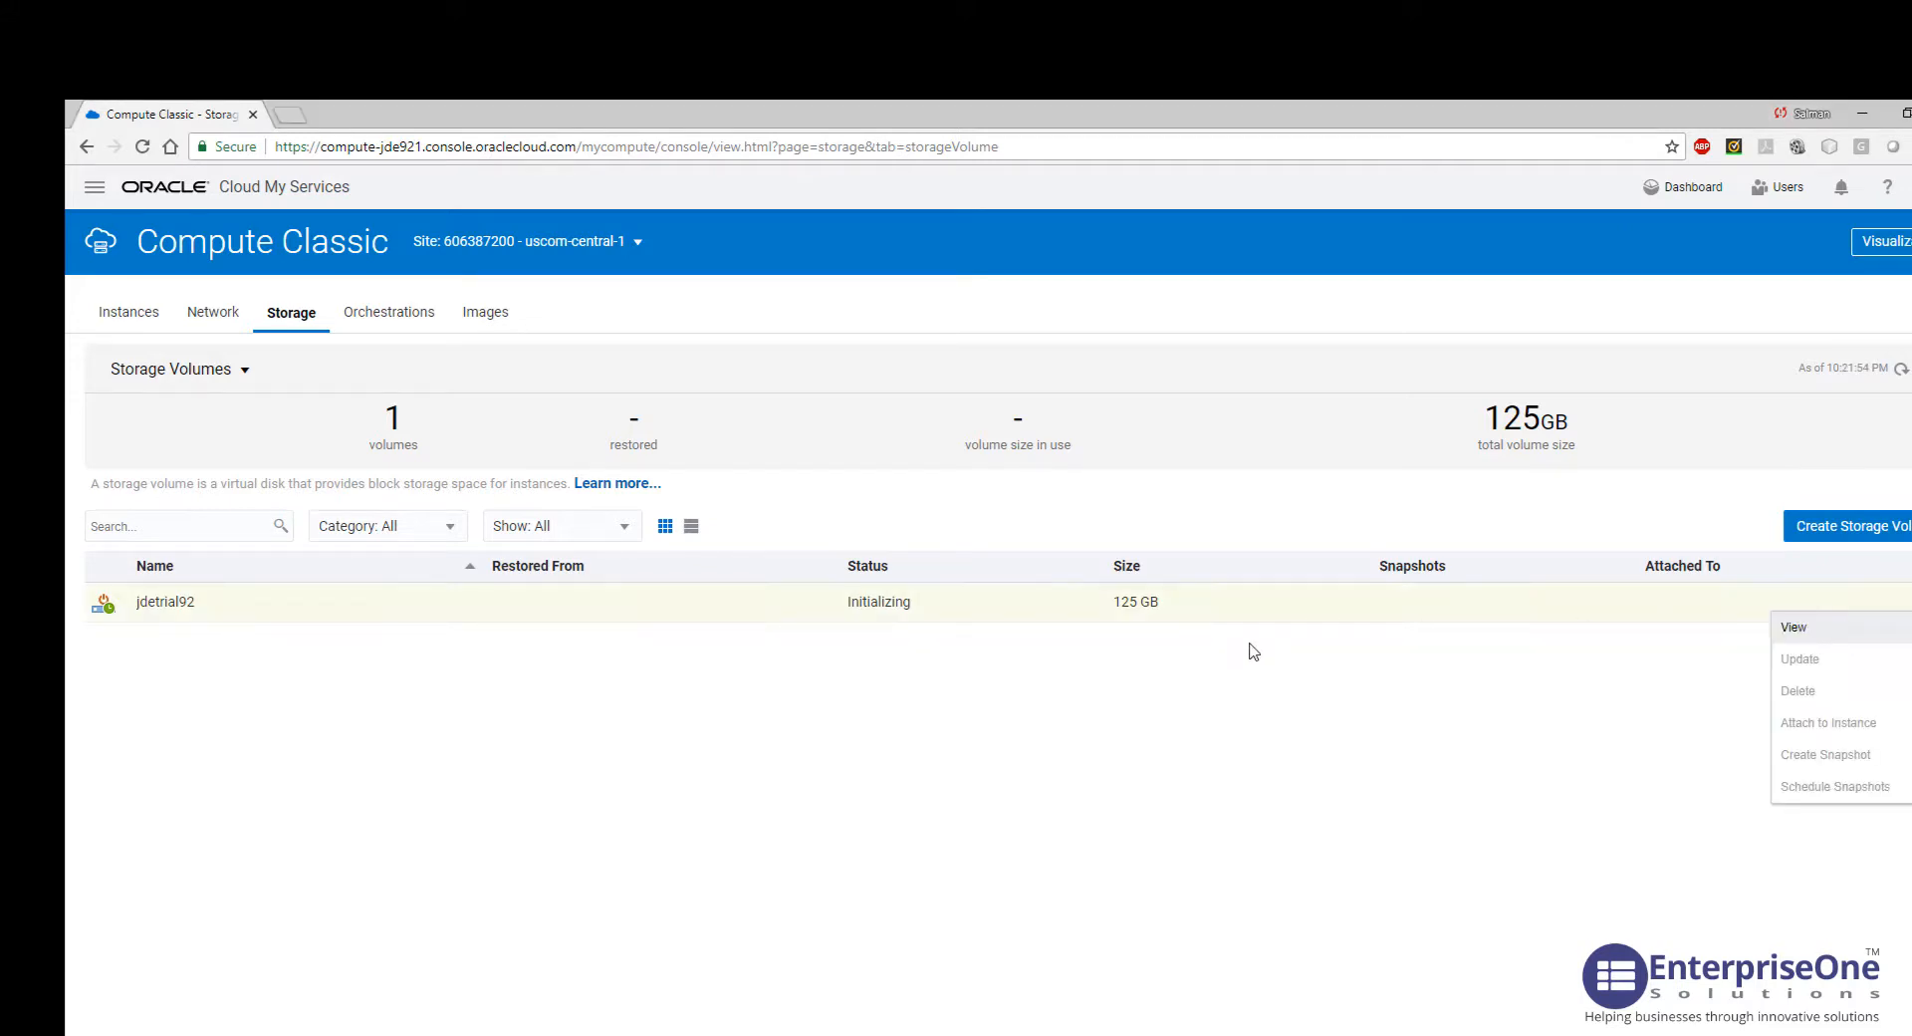
pyautogui.click(1231, 663)
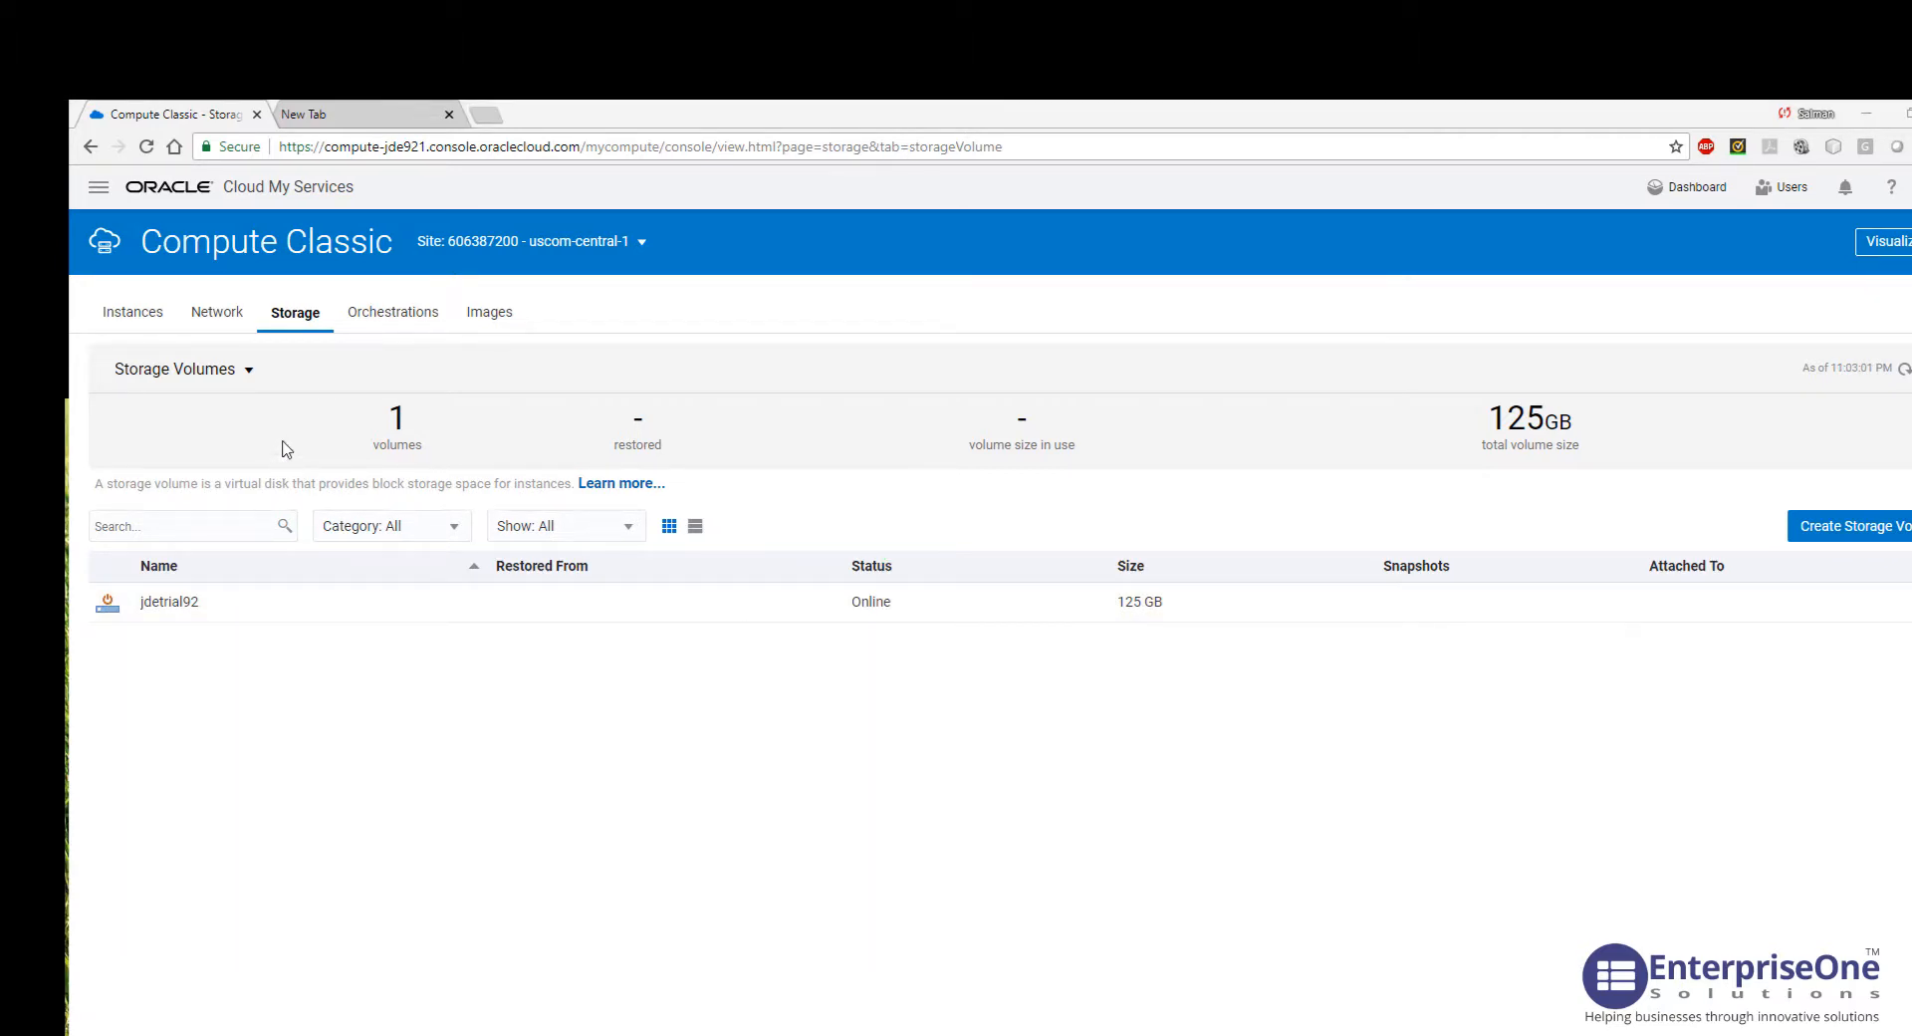
# Start a new instance from the private JDE 9.2 Trial Edition image and advance past Image
pyautogui.click(140, 317)
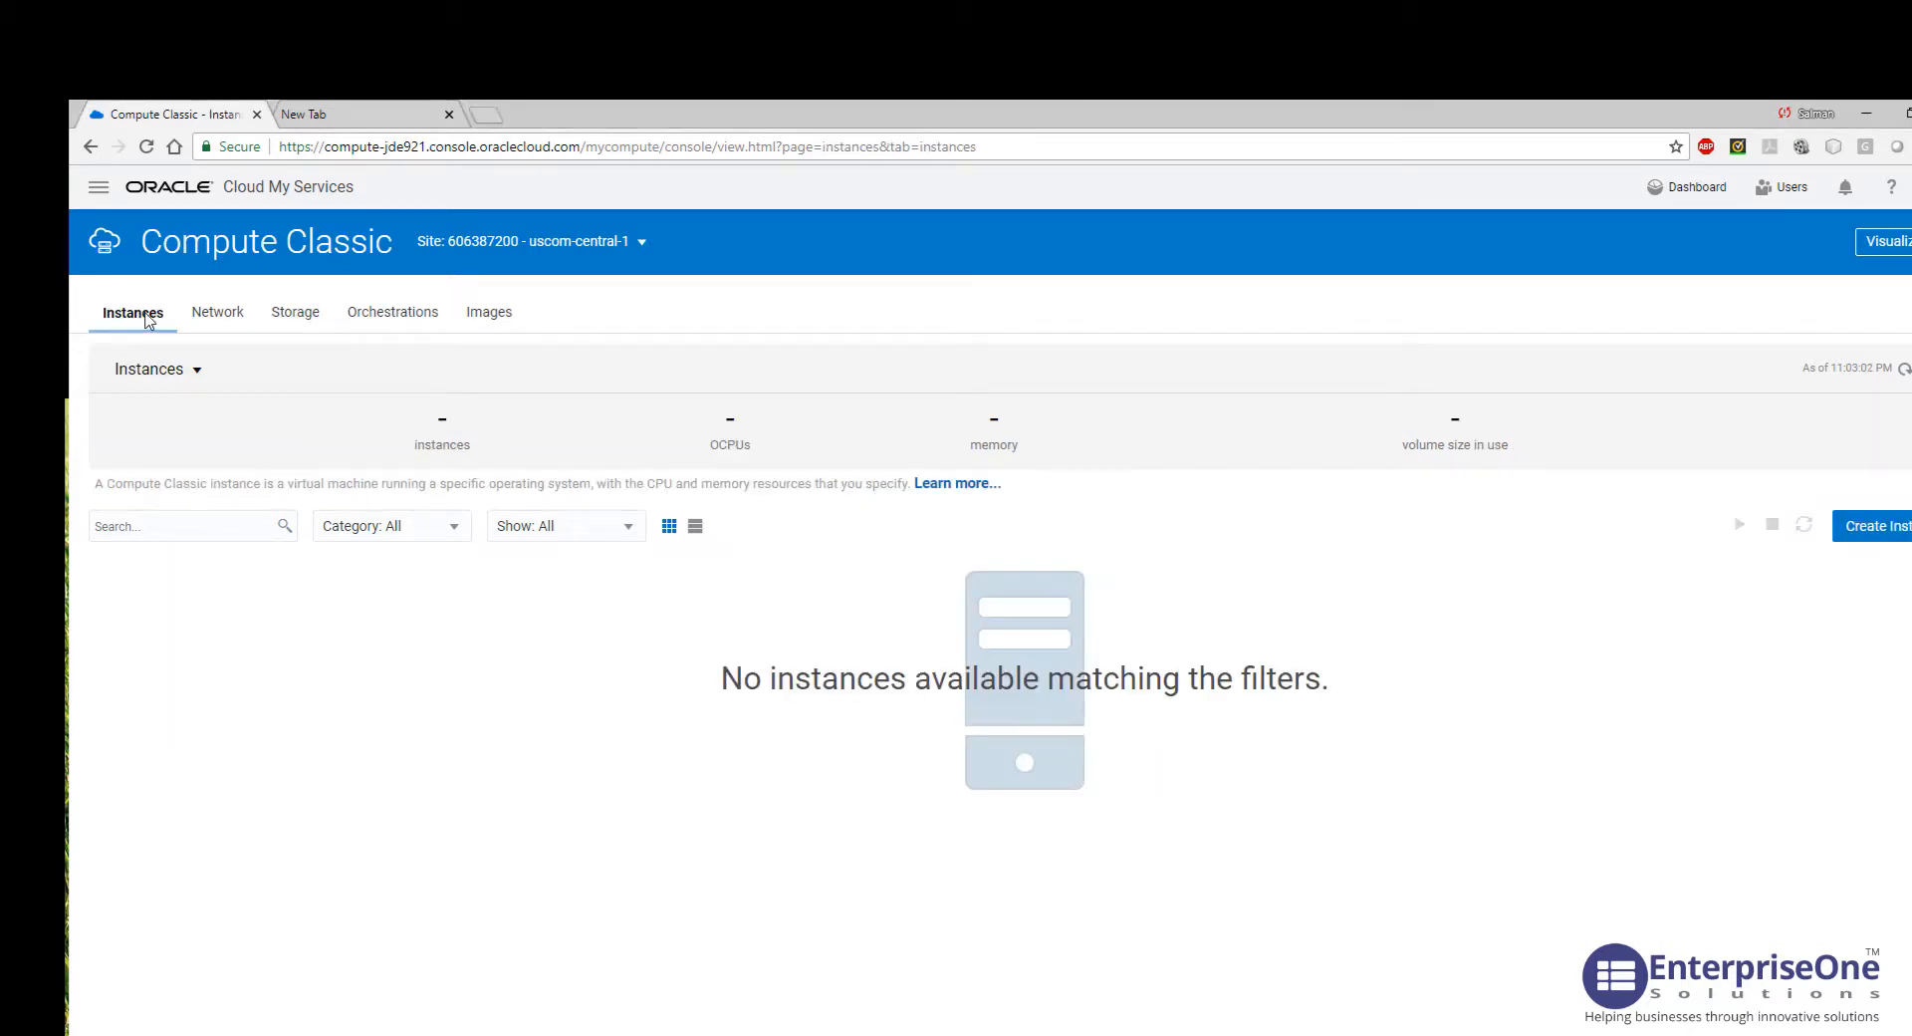
pyautogui.click(1866, 528)
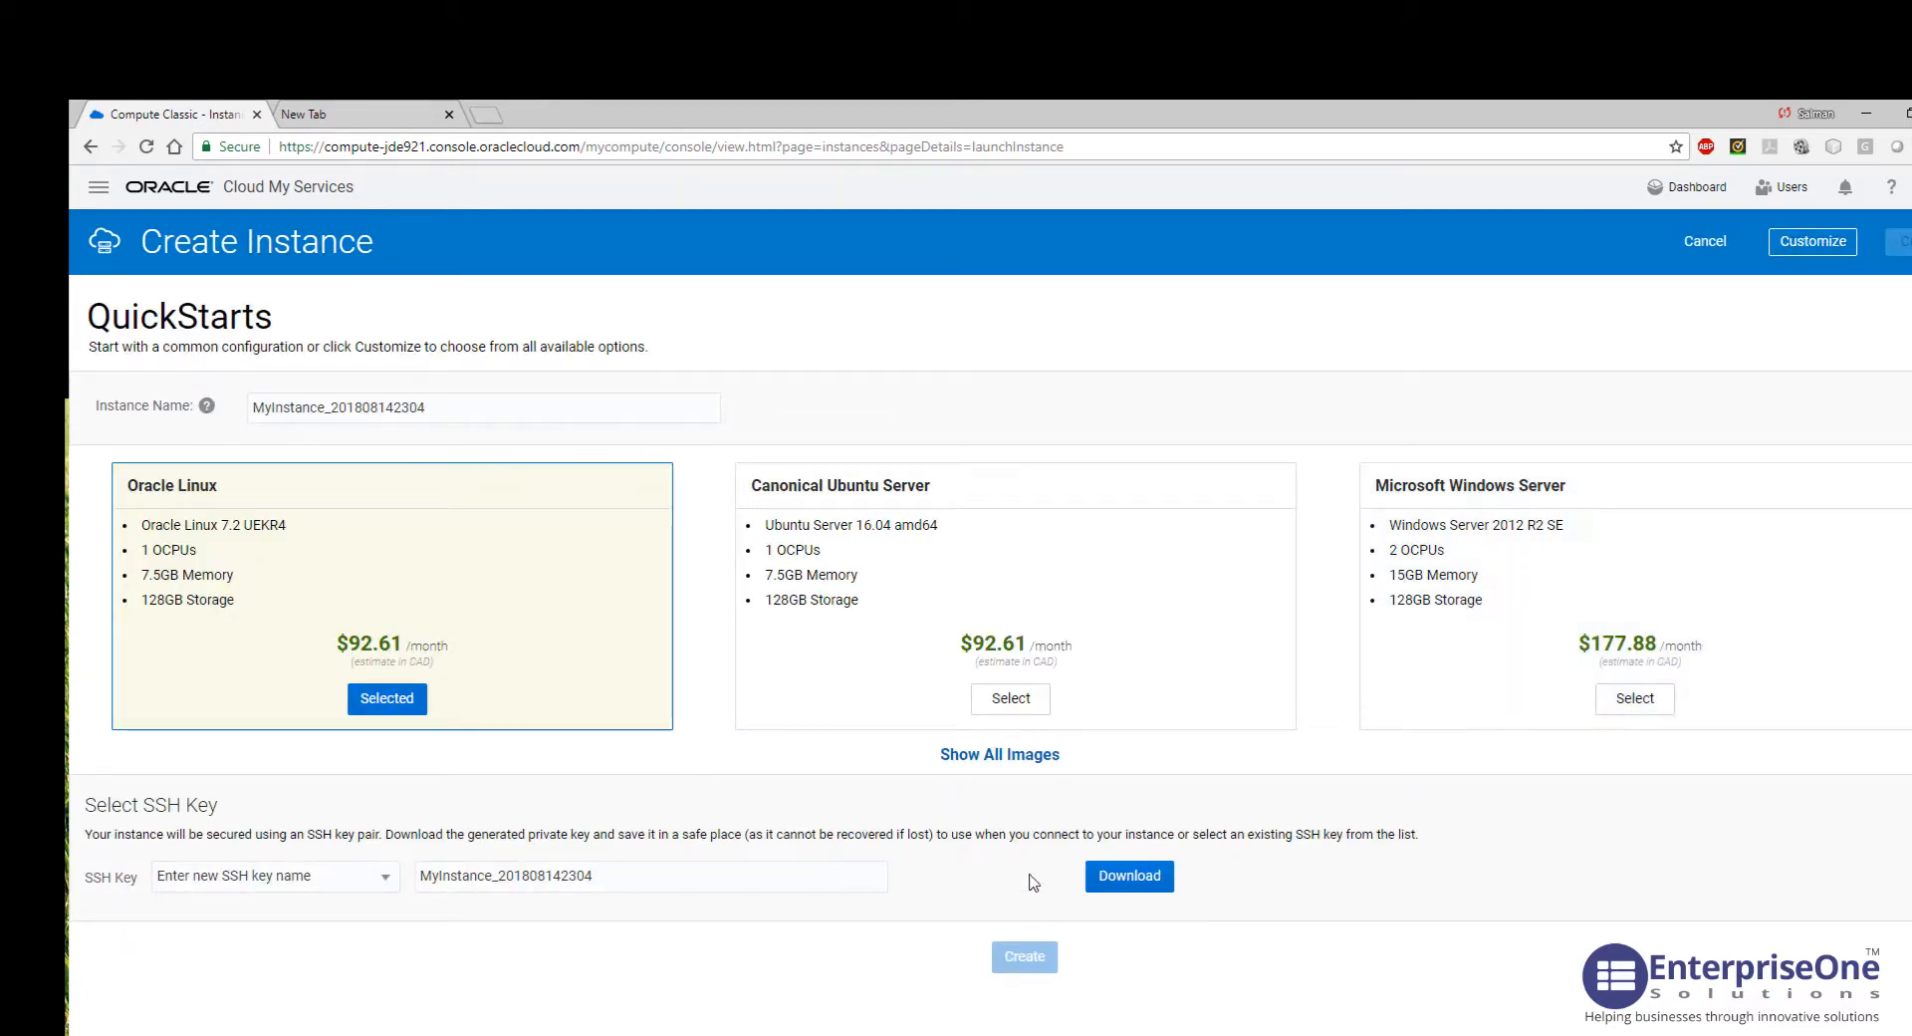
pyautogui.click(1011, 757)
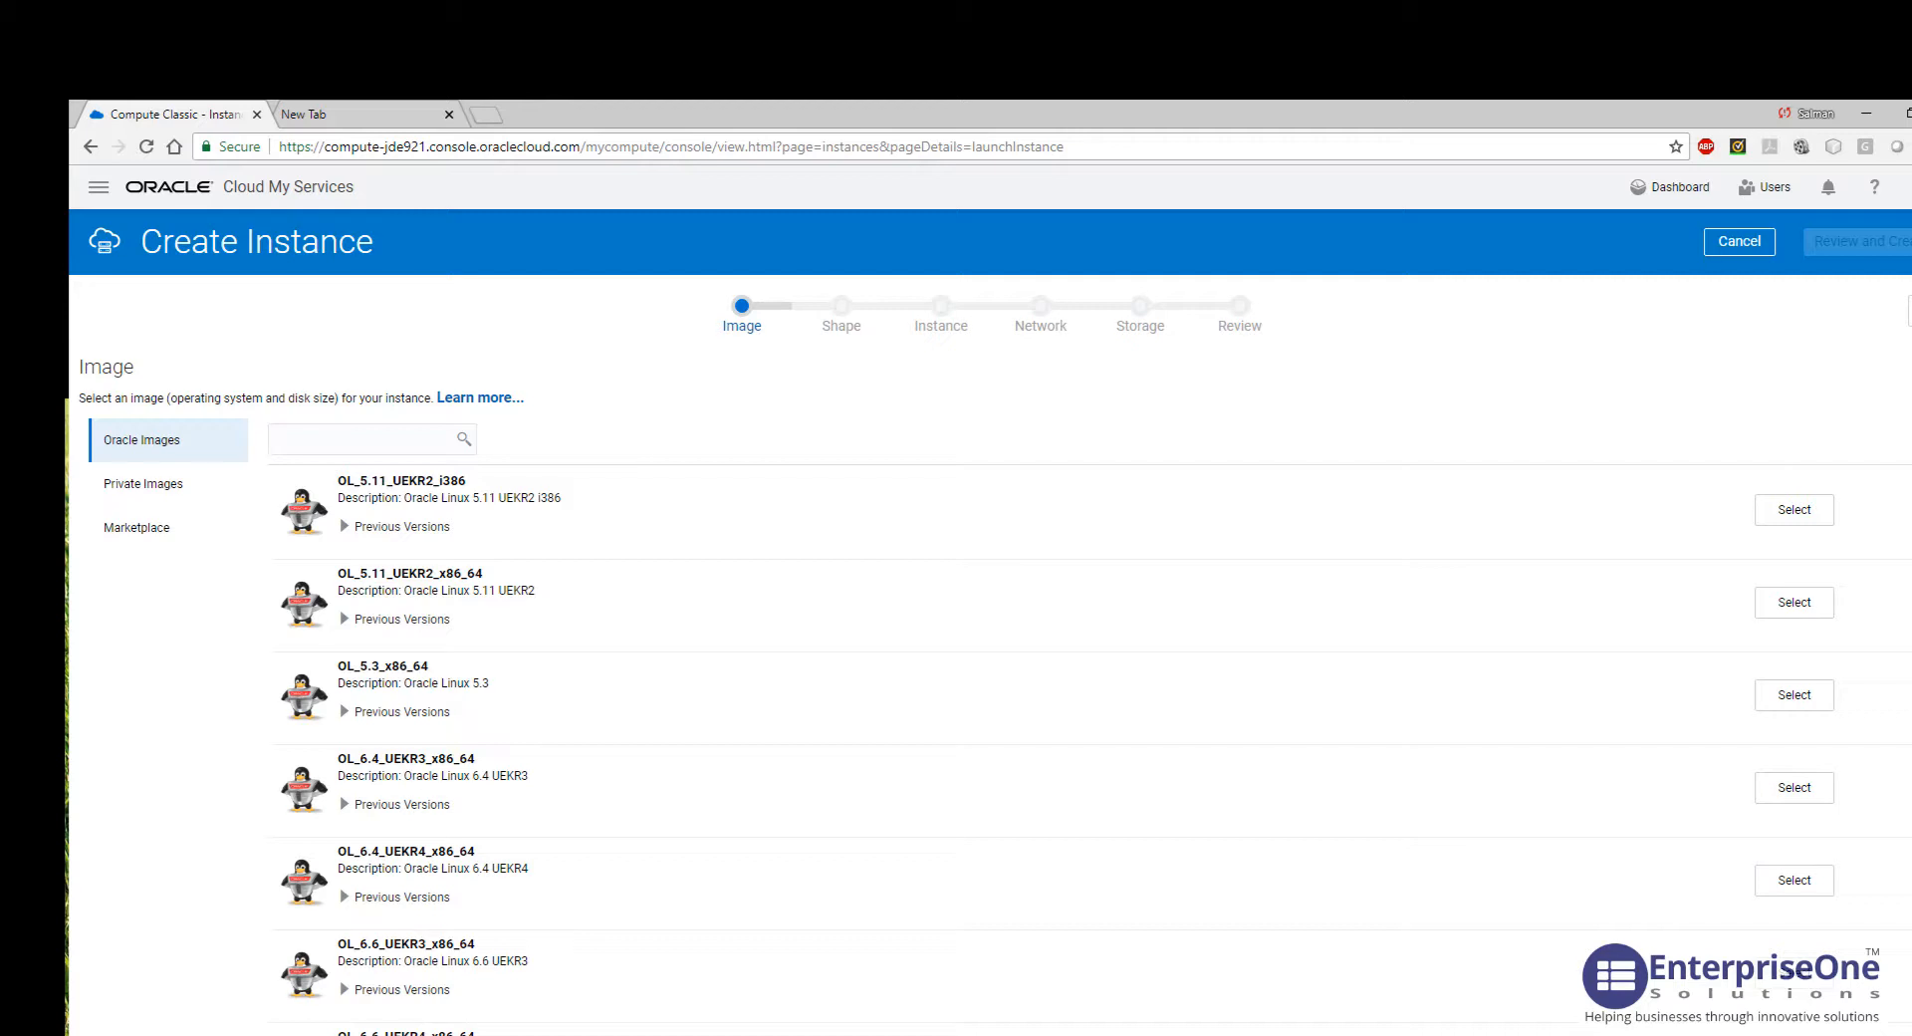
pyautogui.click(163, 488)
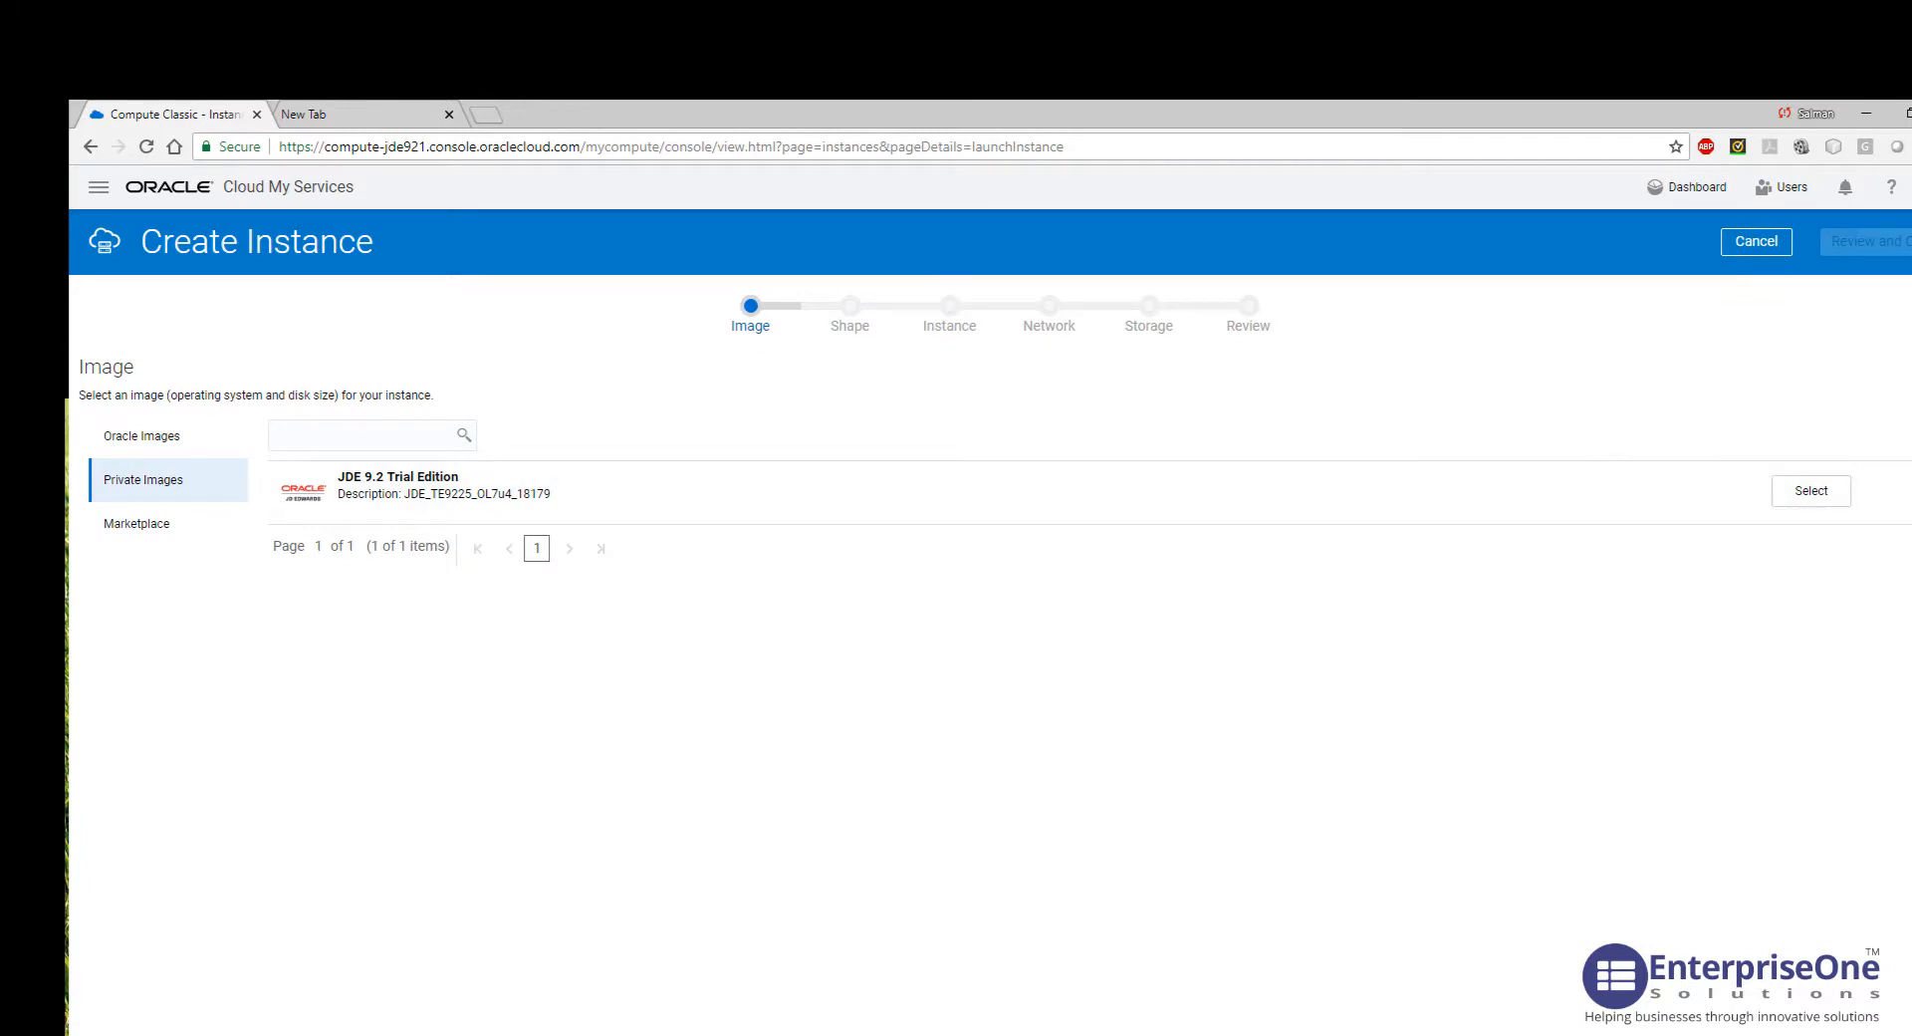
pyautogui.click(1807, 497)
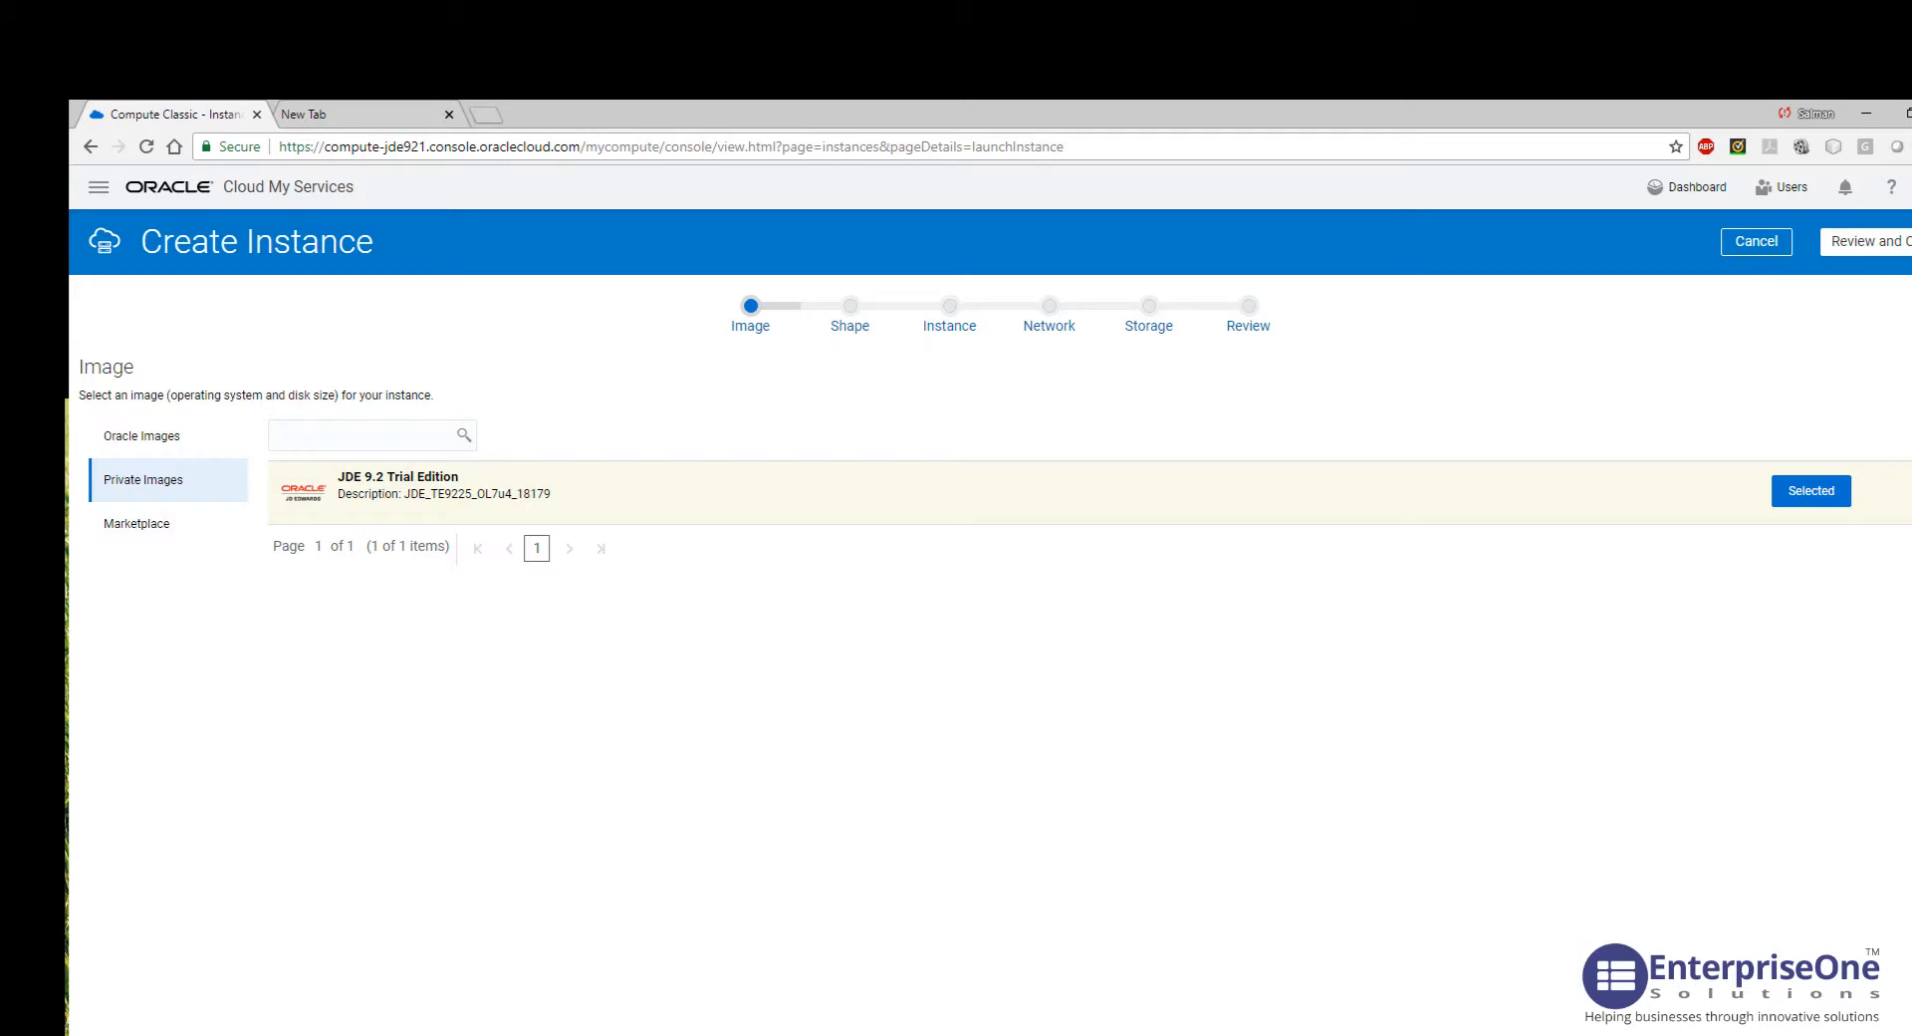
pyautogui.click(1911, 311)
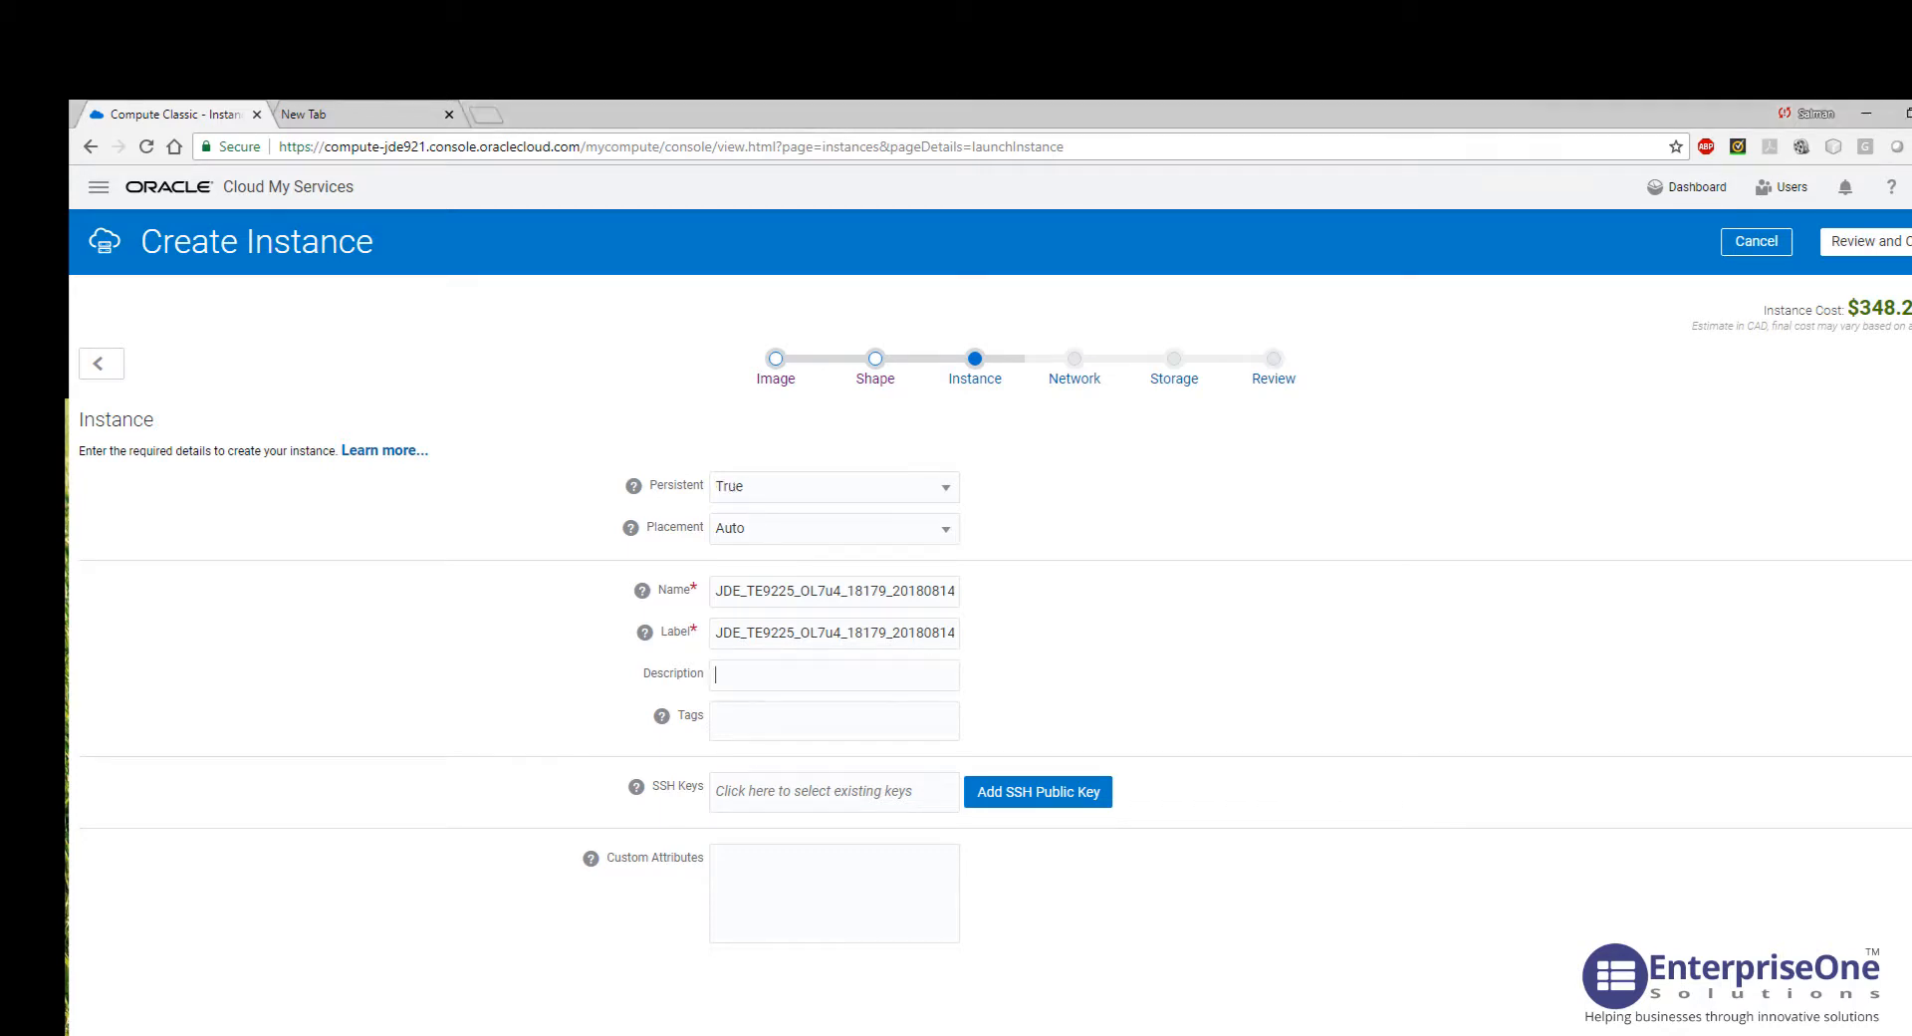
# Replace the default instance name and label with jdetrial92, checking the saved VM Config capture
pyautogui.hotkey('alt', 'Tab')
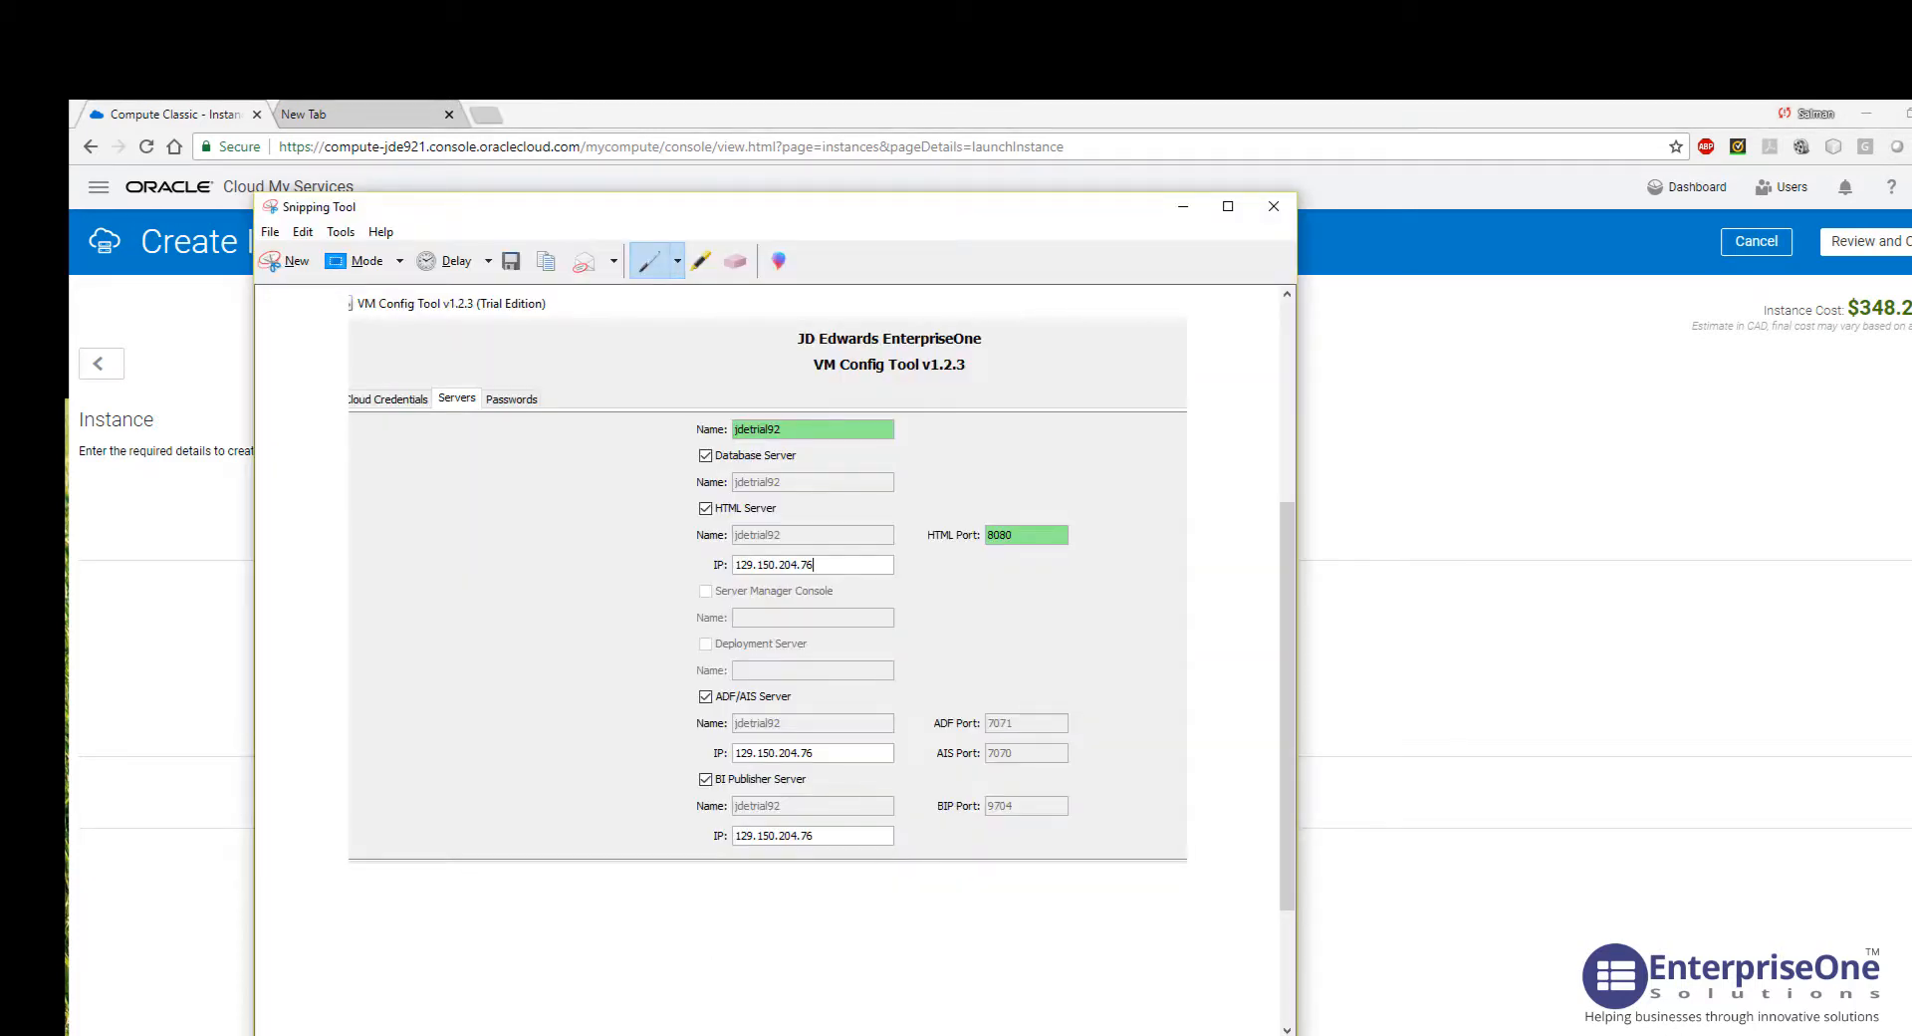
pyautogui.hotkey('alt', 'Tab')
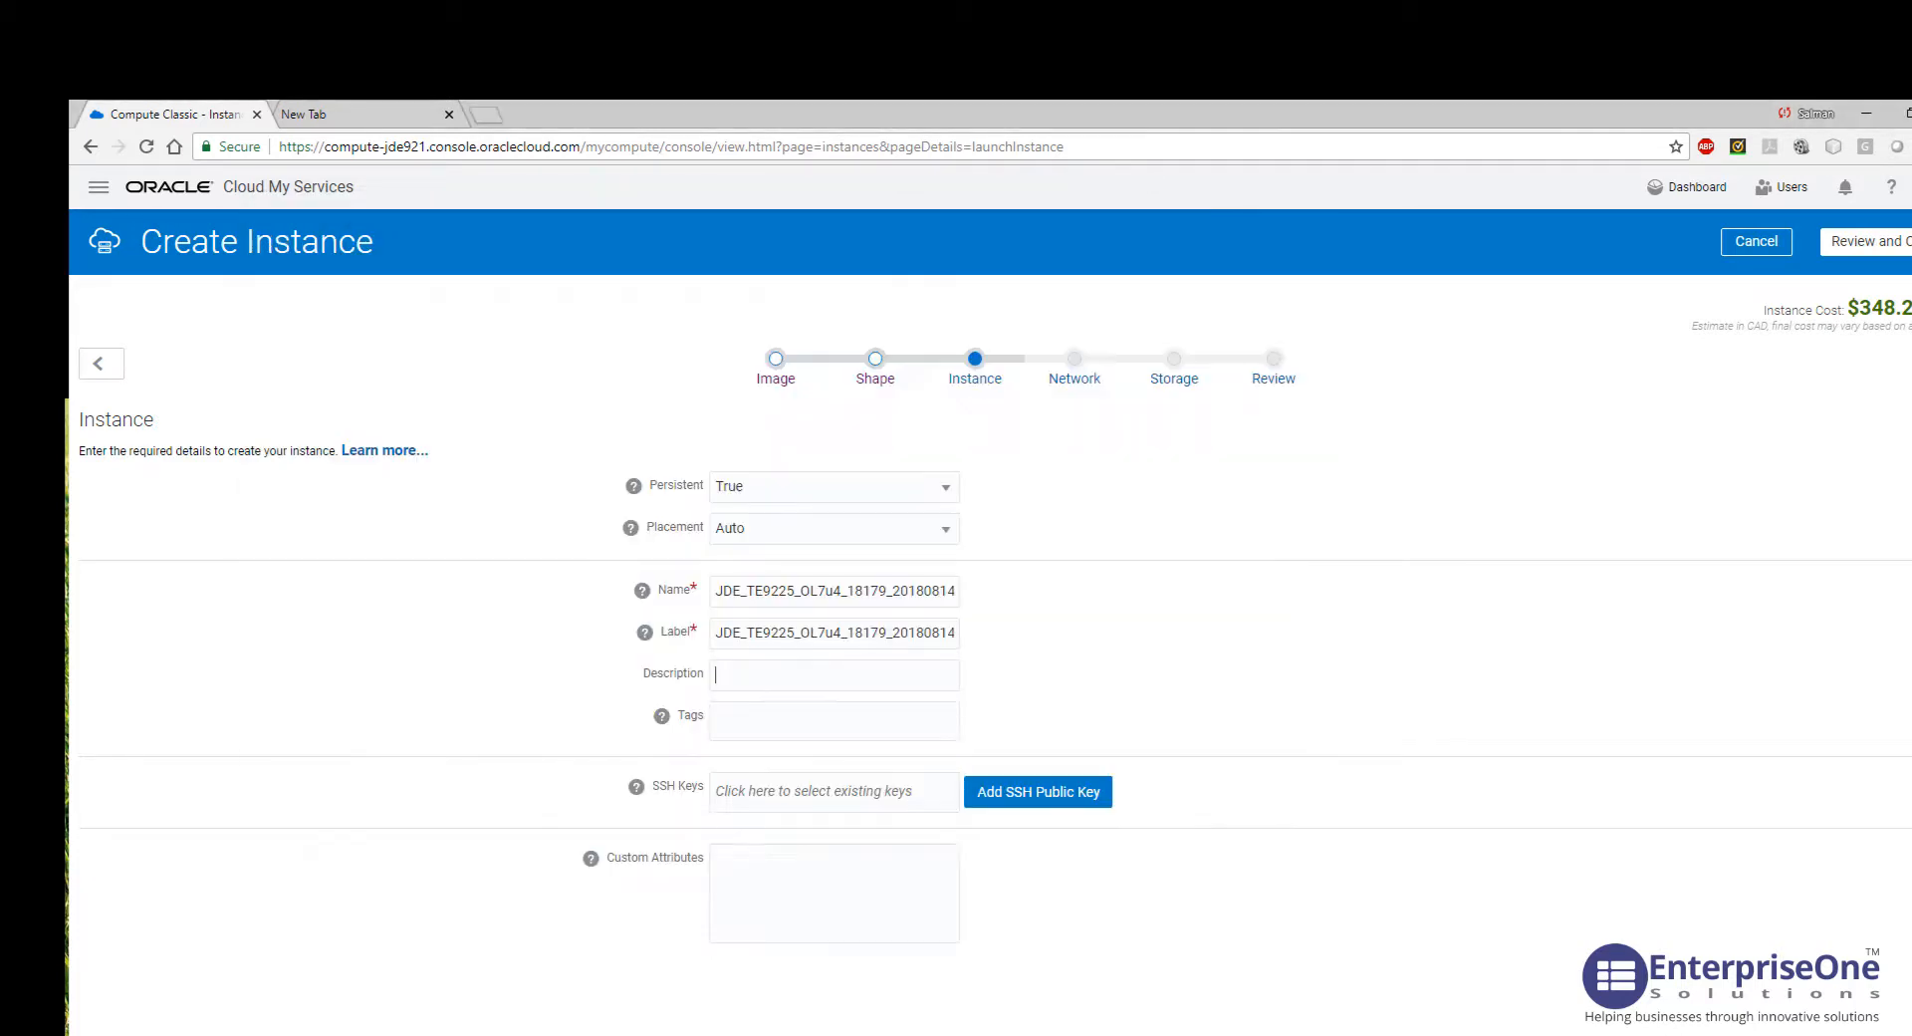
pyautogui.click(882, 591)
pyautogui.moveTo(948, 591); pyautogui.dragTo(714, 584)
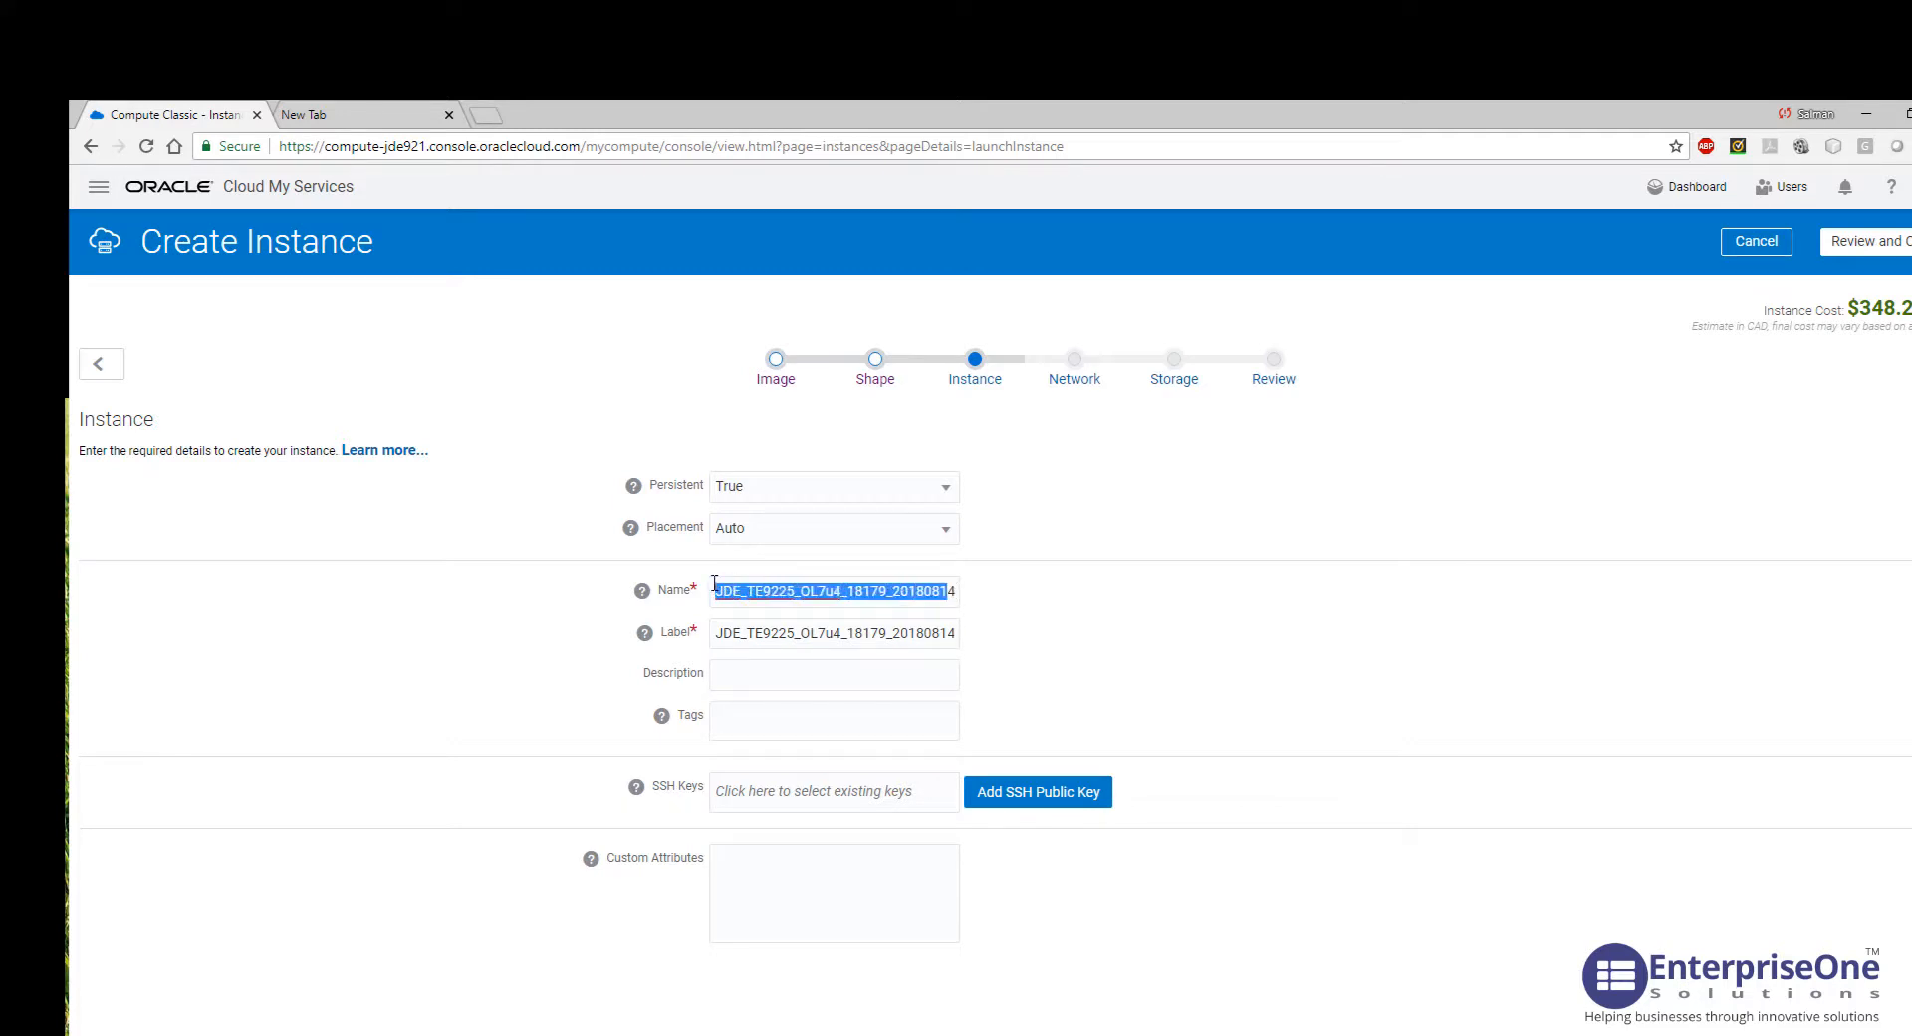
pyautogui.press('BackSpace')
pyautogui.press('Delete')
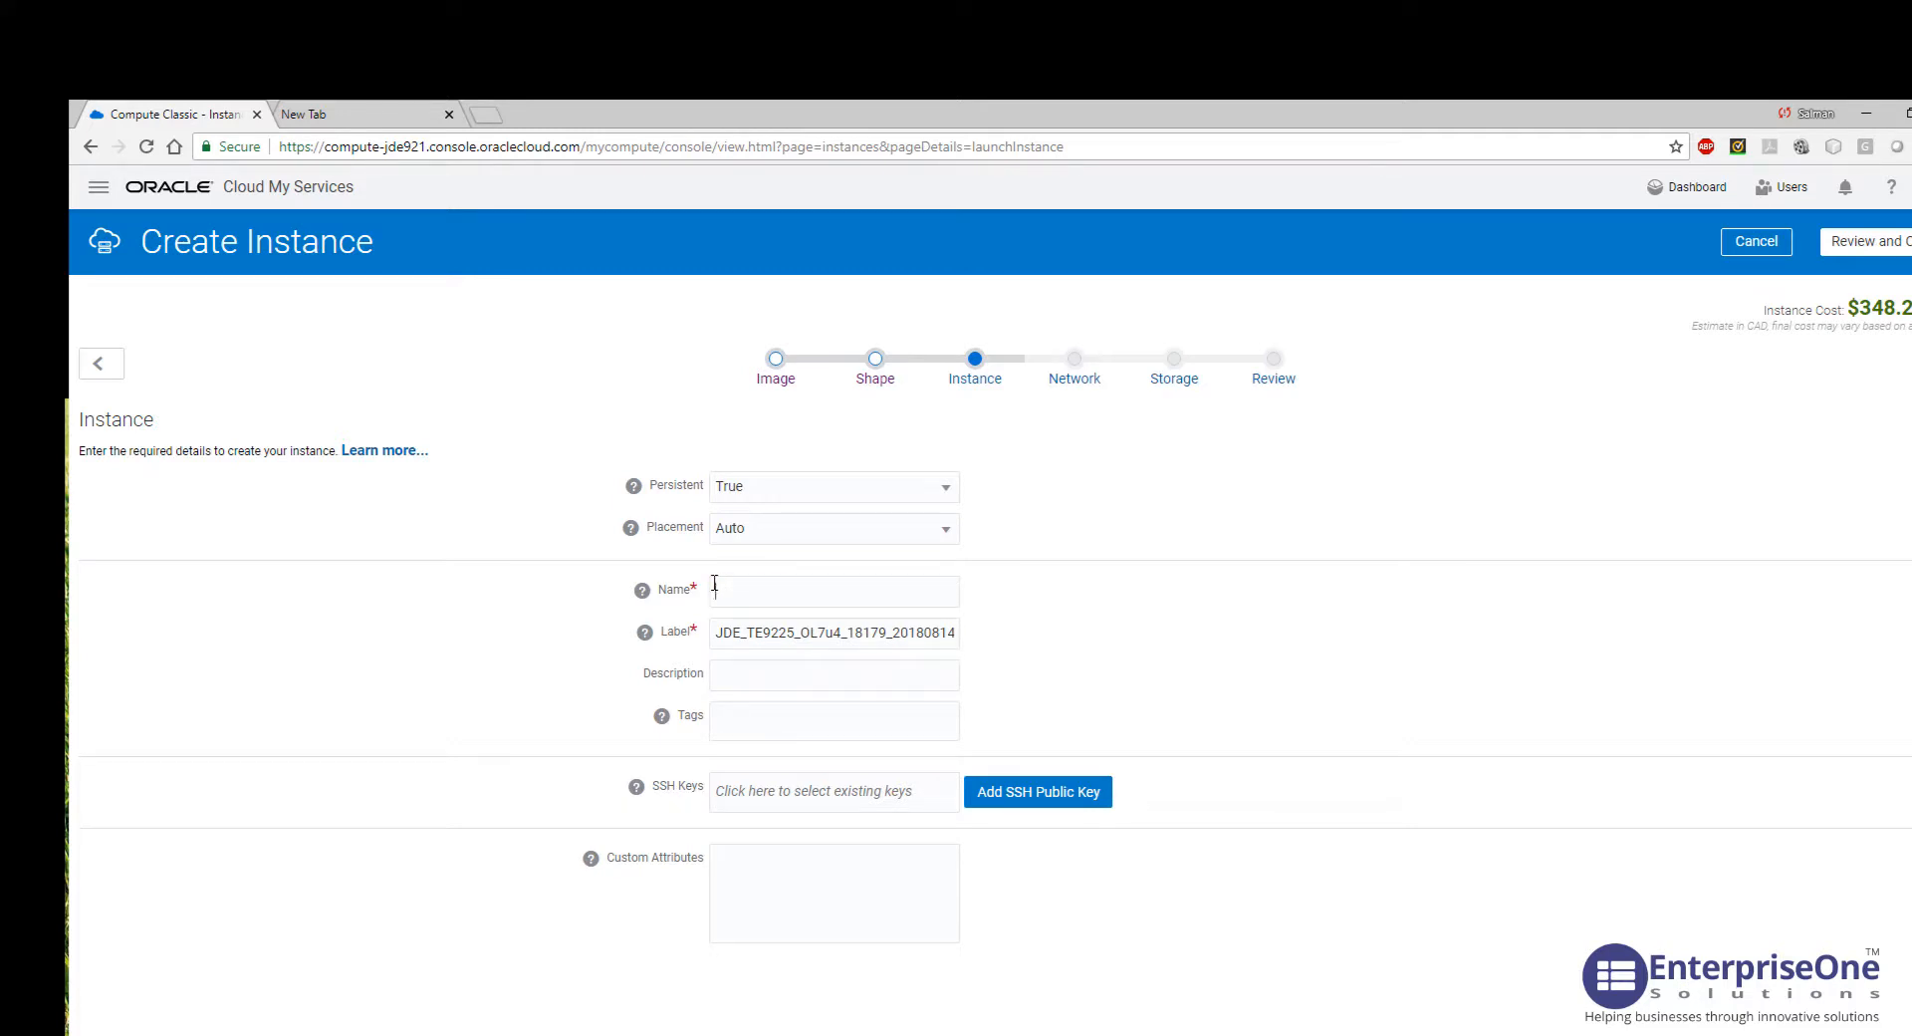
pyautogui.write('jdetrial92')
pyautogui.press('Tab')
pyautogui.press('Tab')
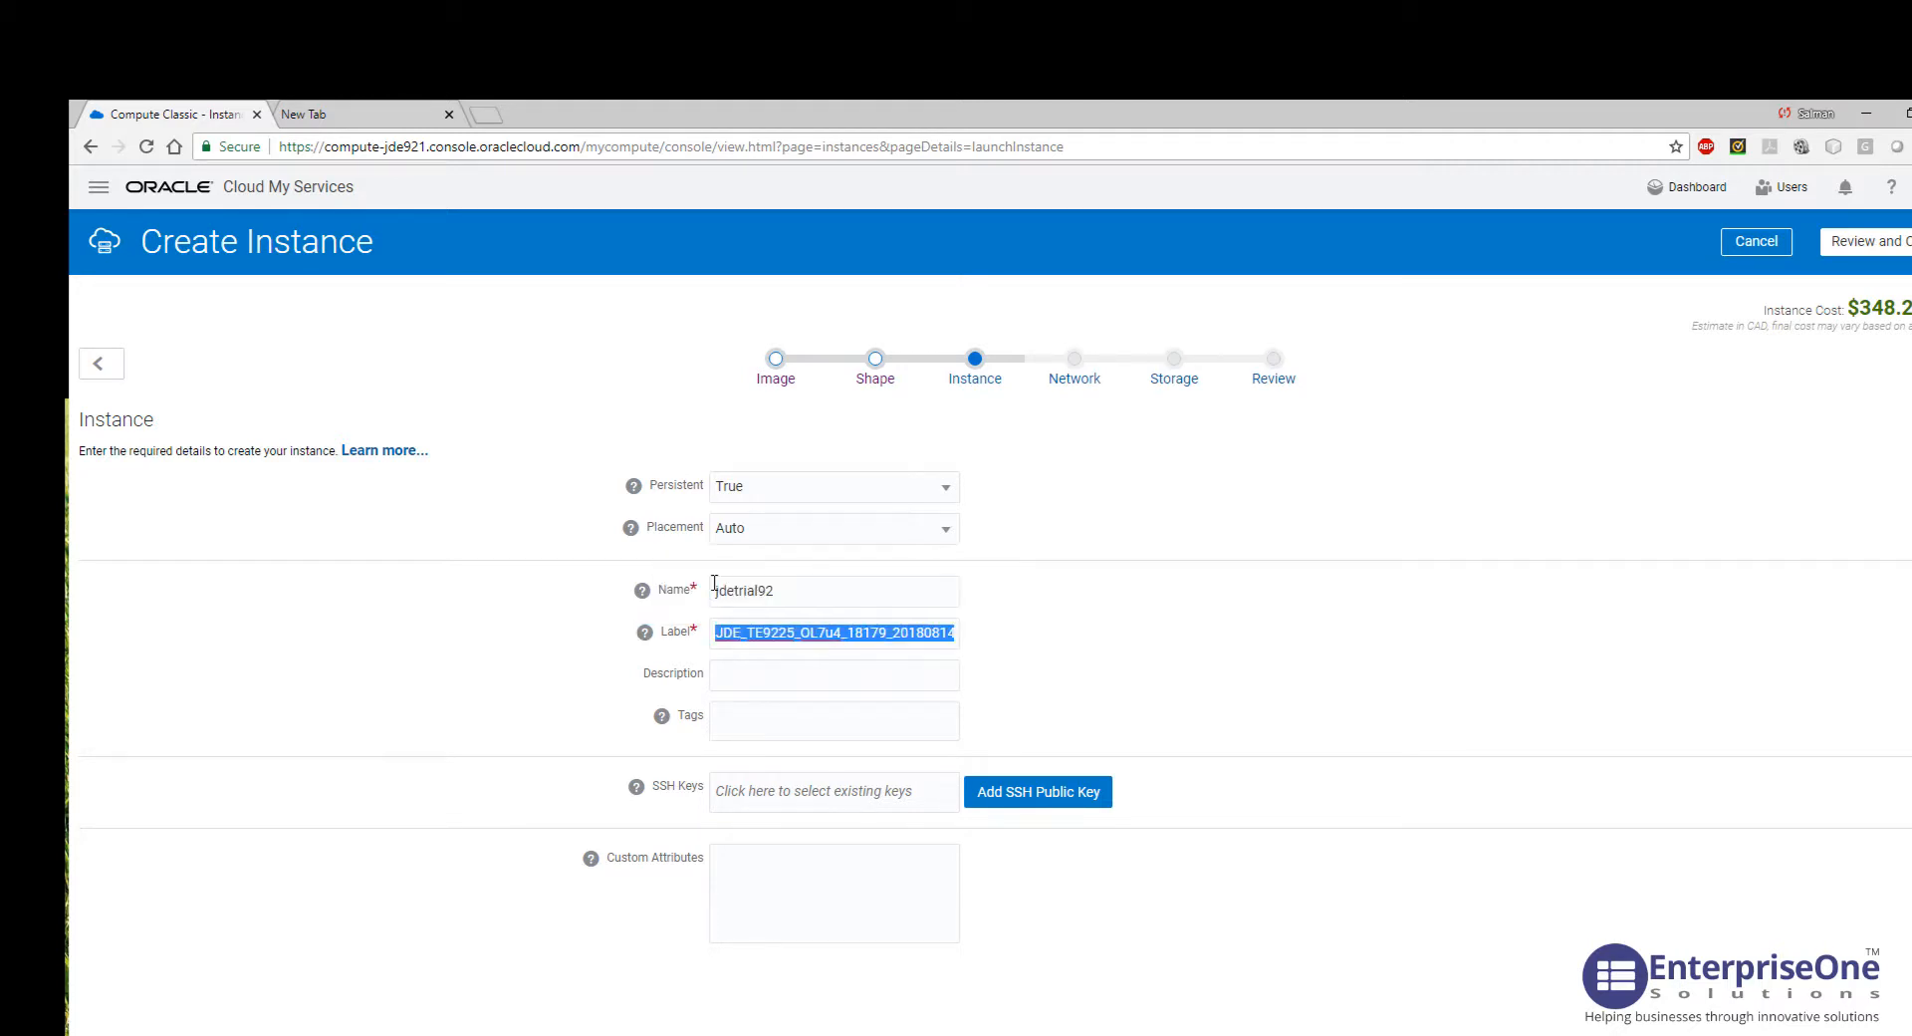
pyautogui.write('jdetrial92')
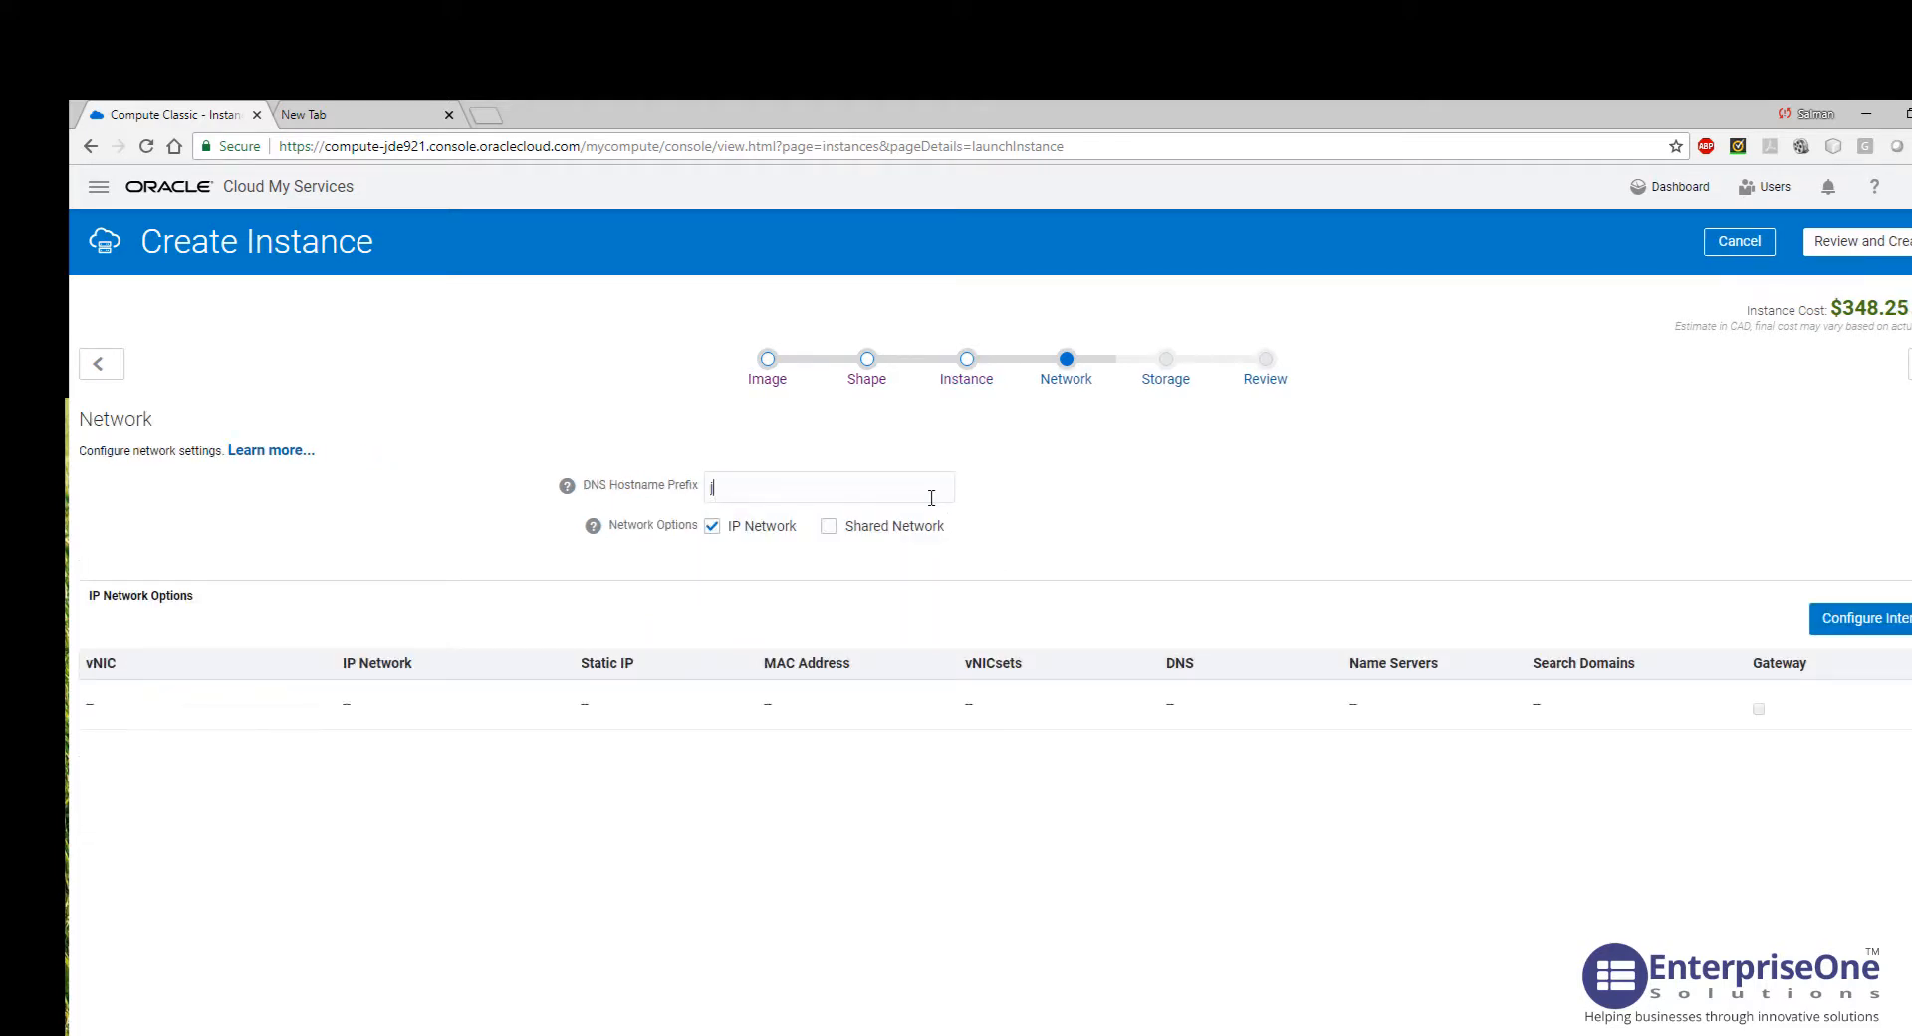
pyautogui.write('d')
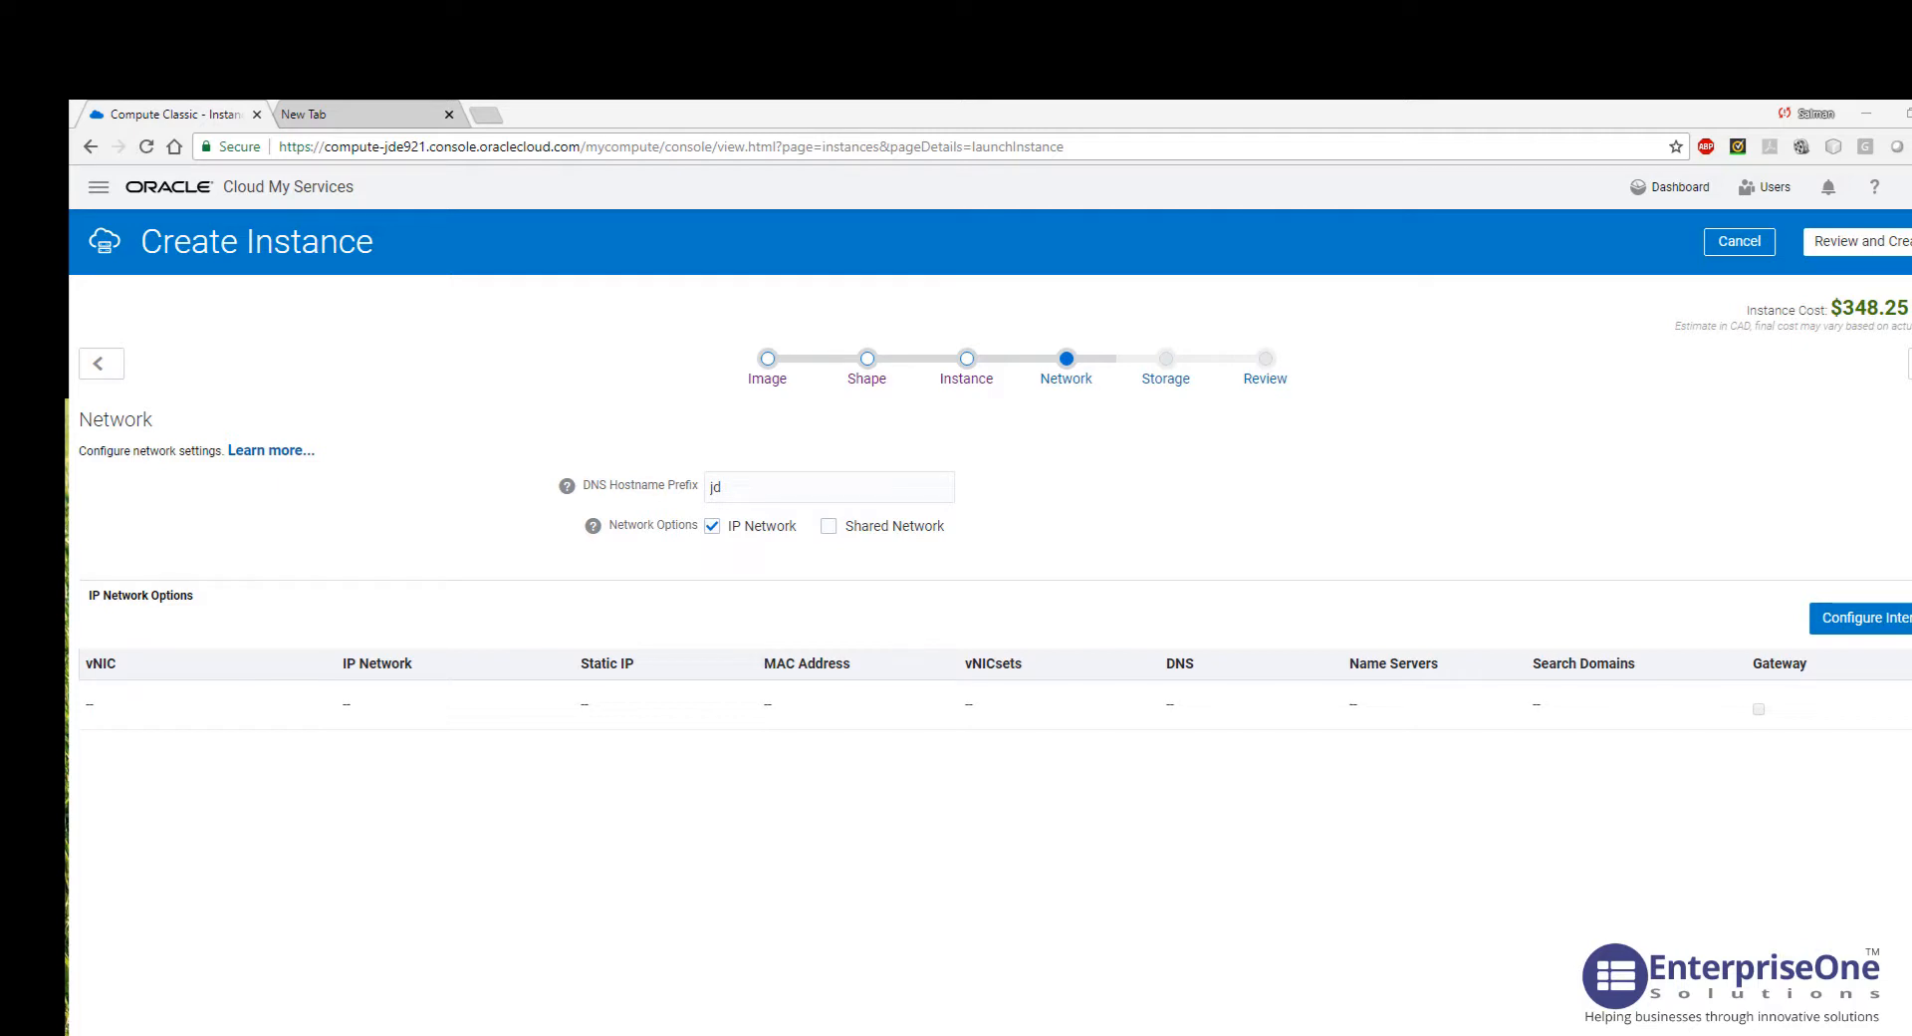
# Set DNS prefix jdetrial92, shared network, and persistent public IP reservation 129.150.204.76
pyautogui.click(795, 492)
pyautogui.write('etrial92')
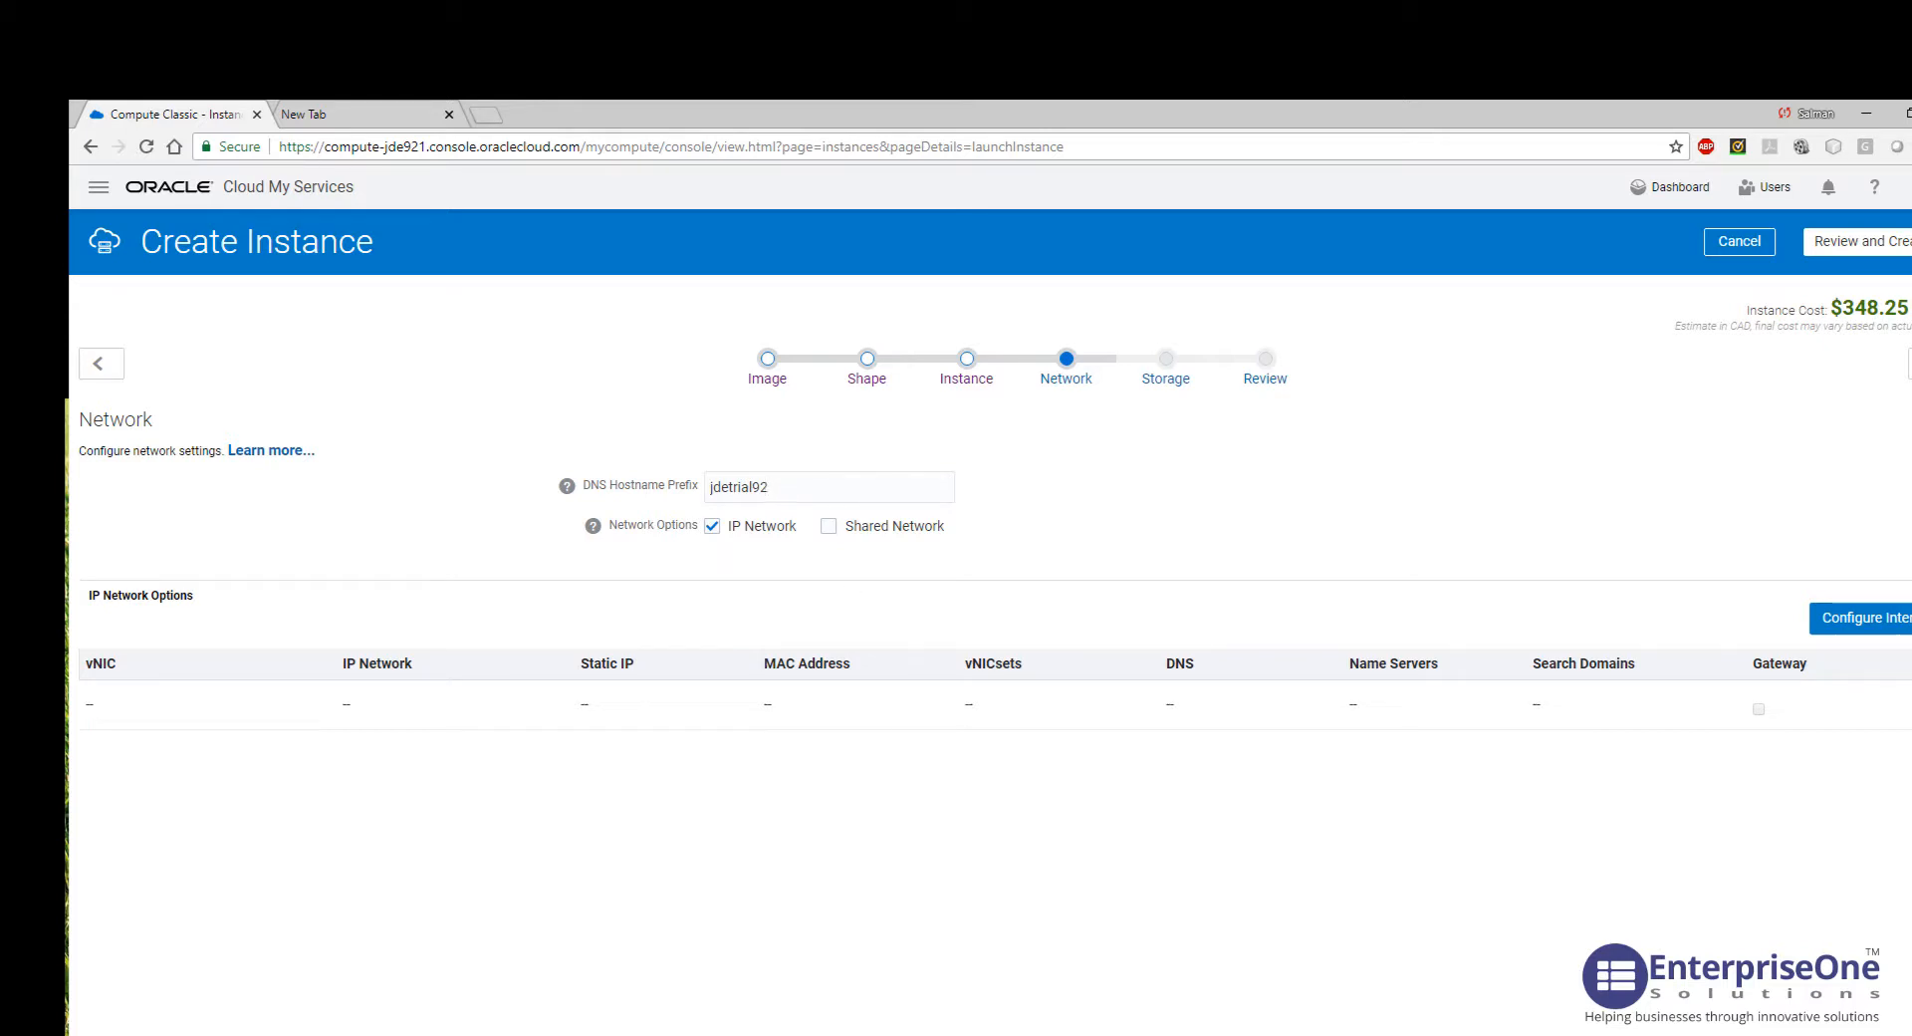
pyautogui.click(828, 526)
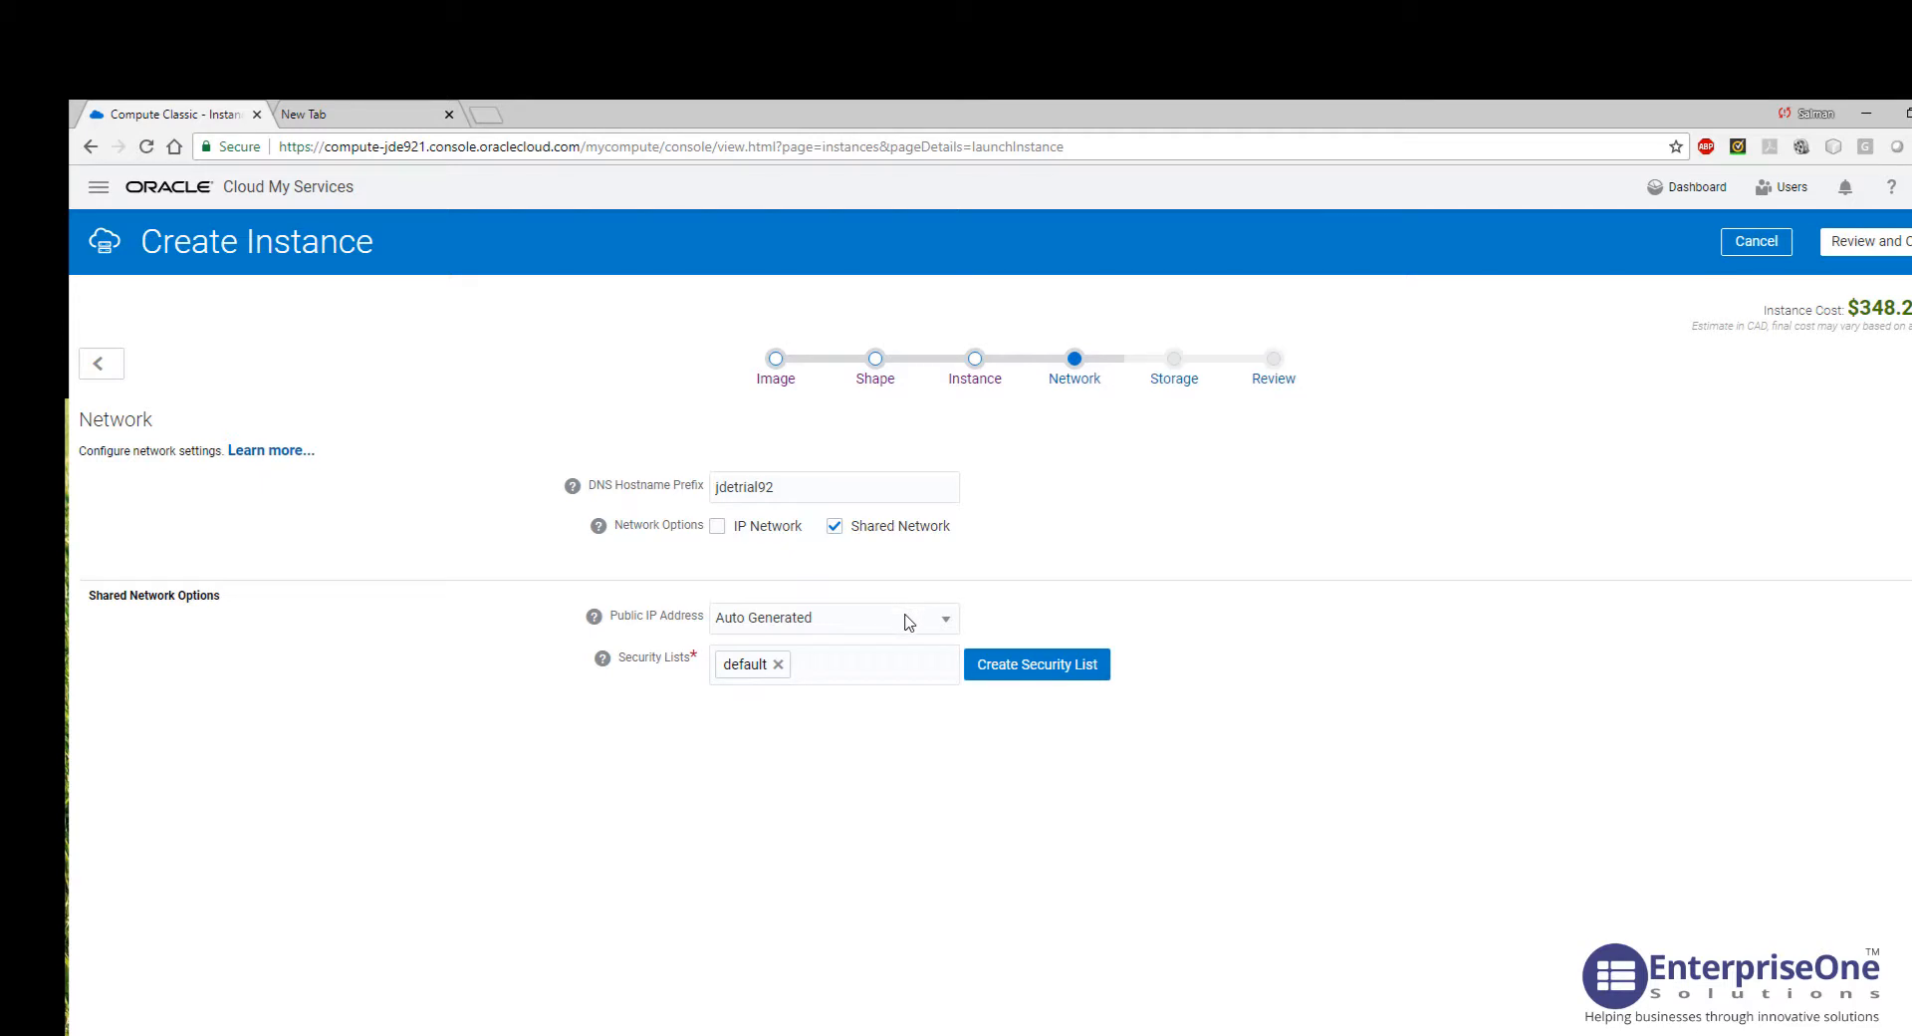
pyautogui.click(906, 619)
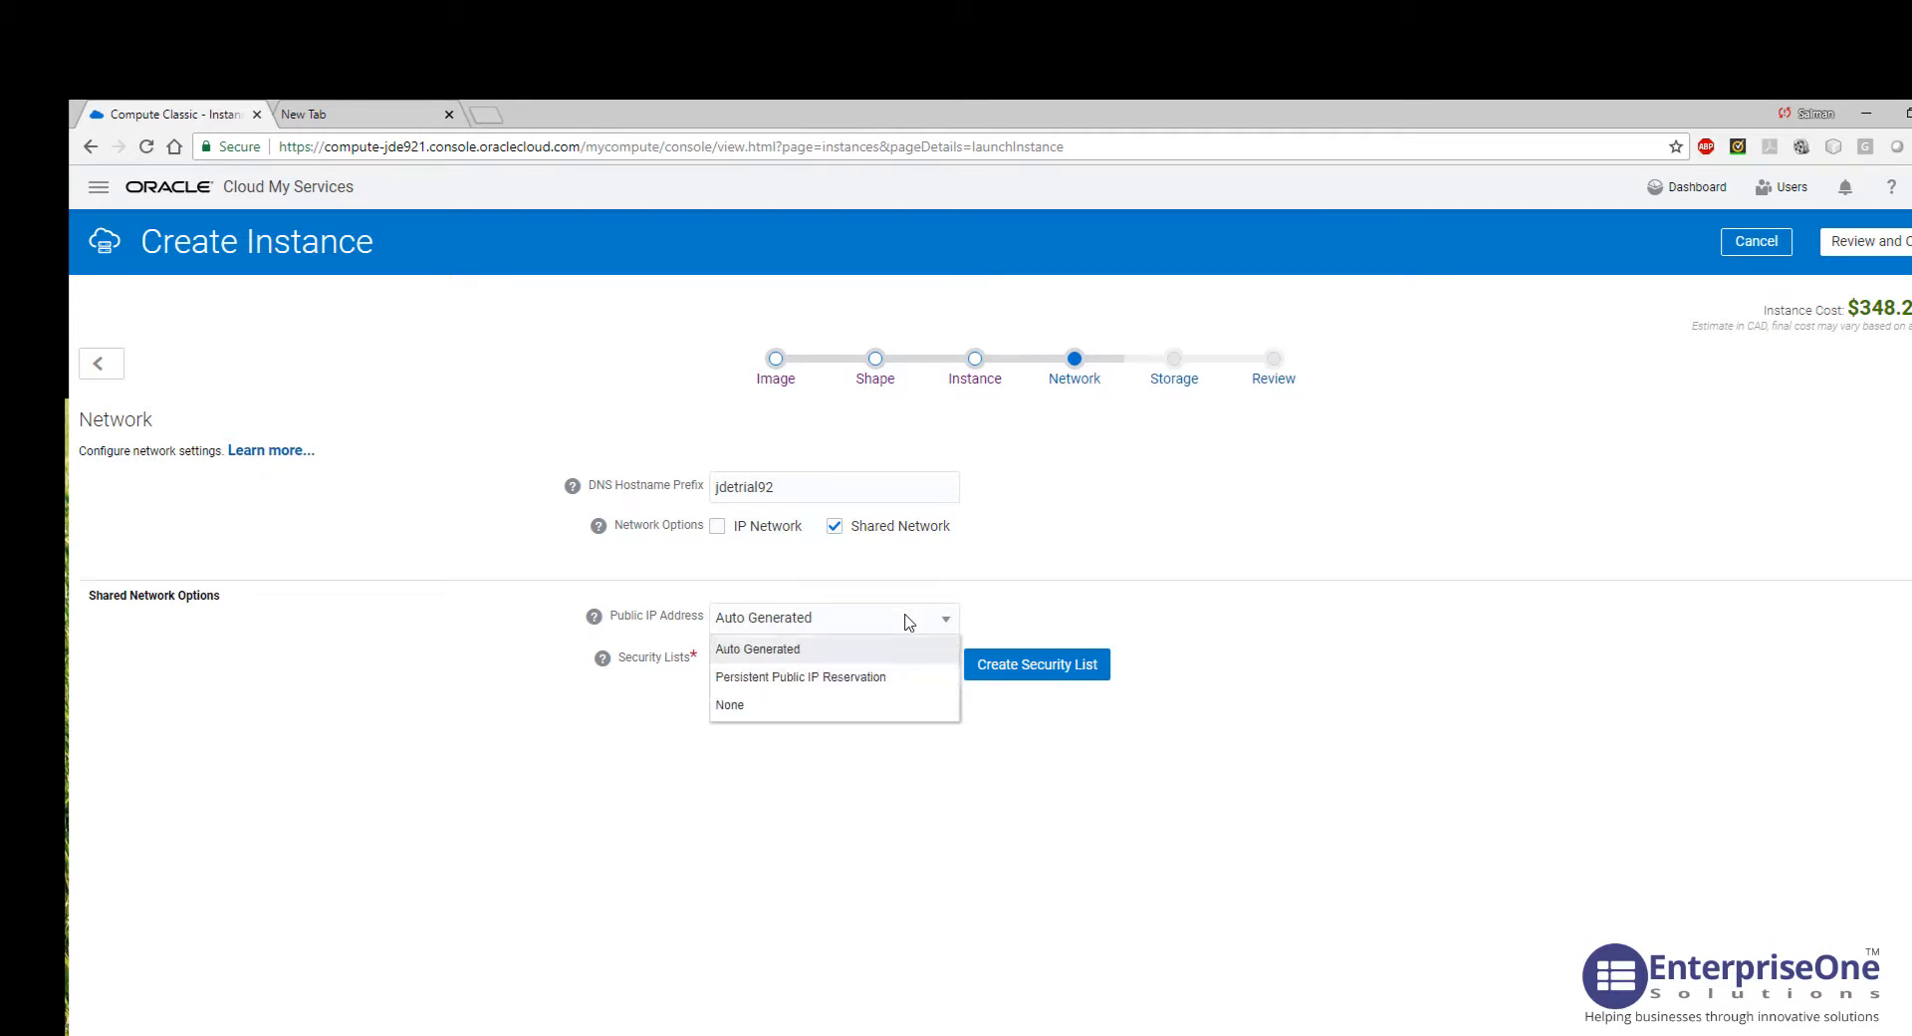
pyautogui.click(842, 675)
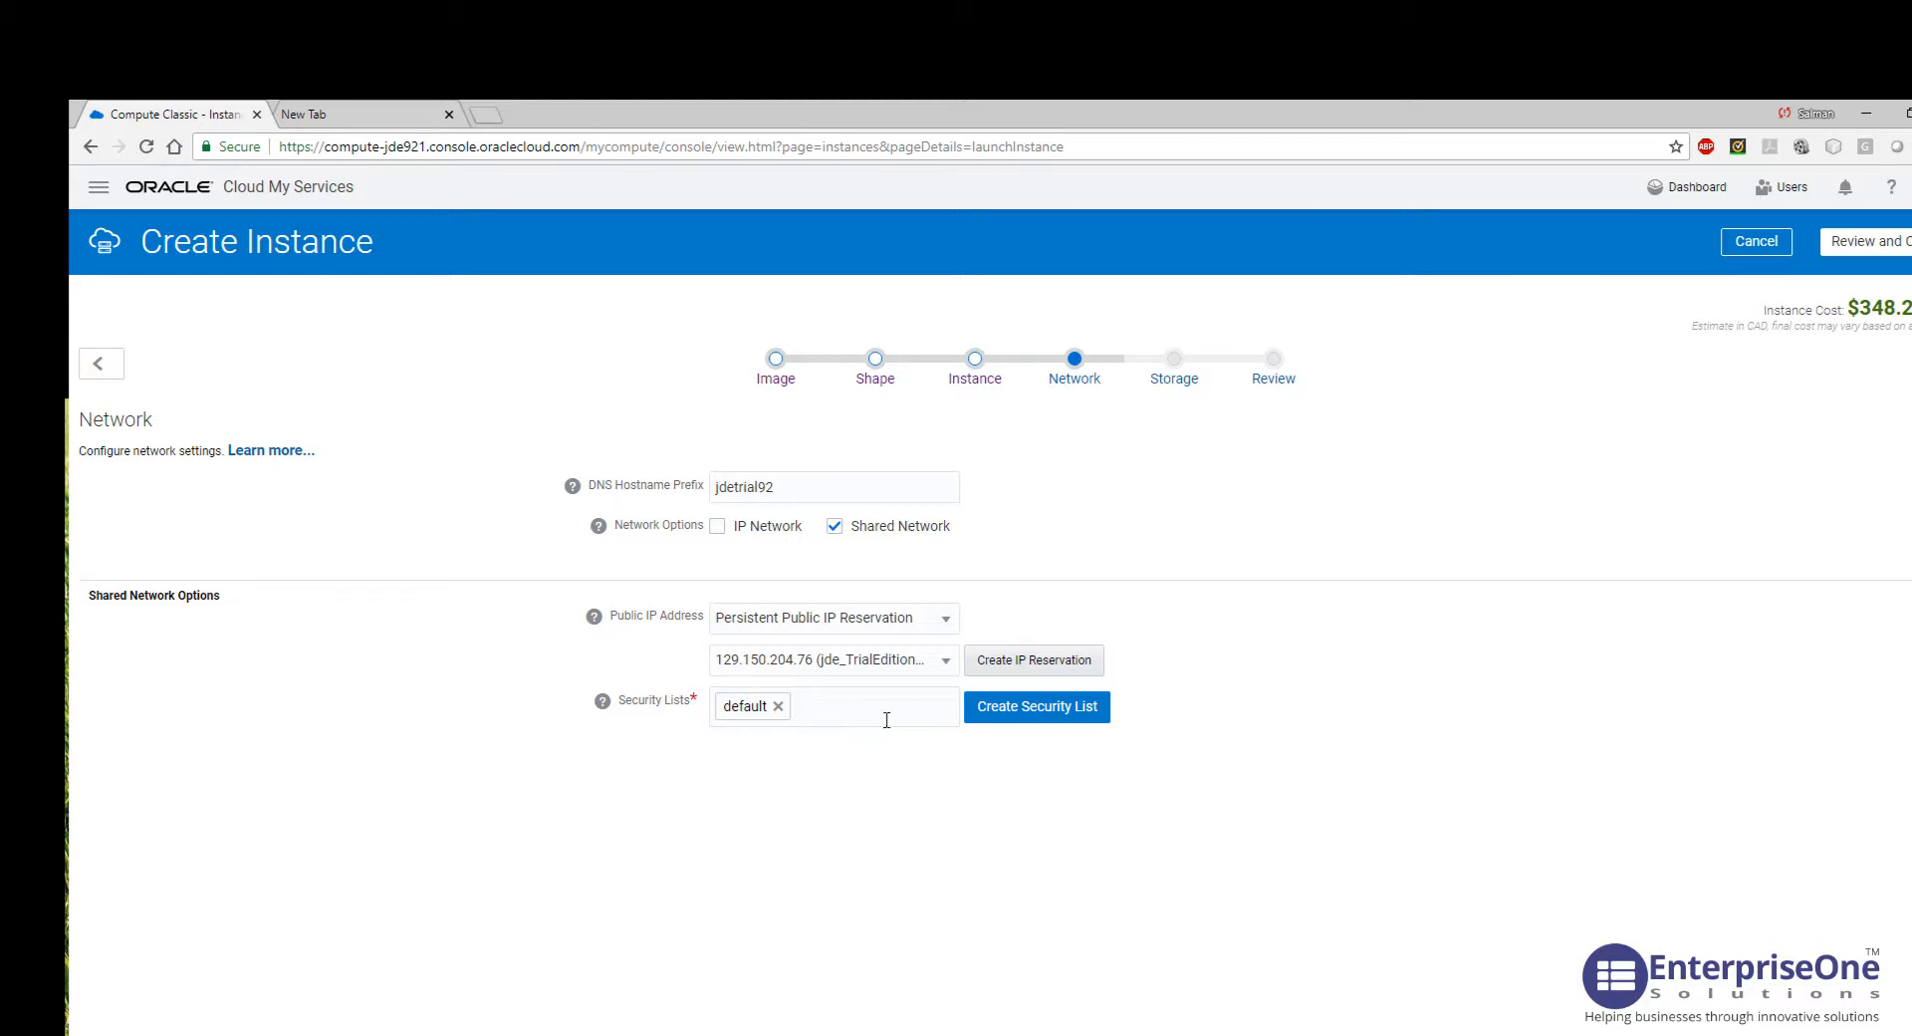
pyautogui.click(948, 665)
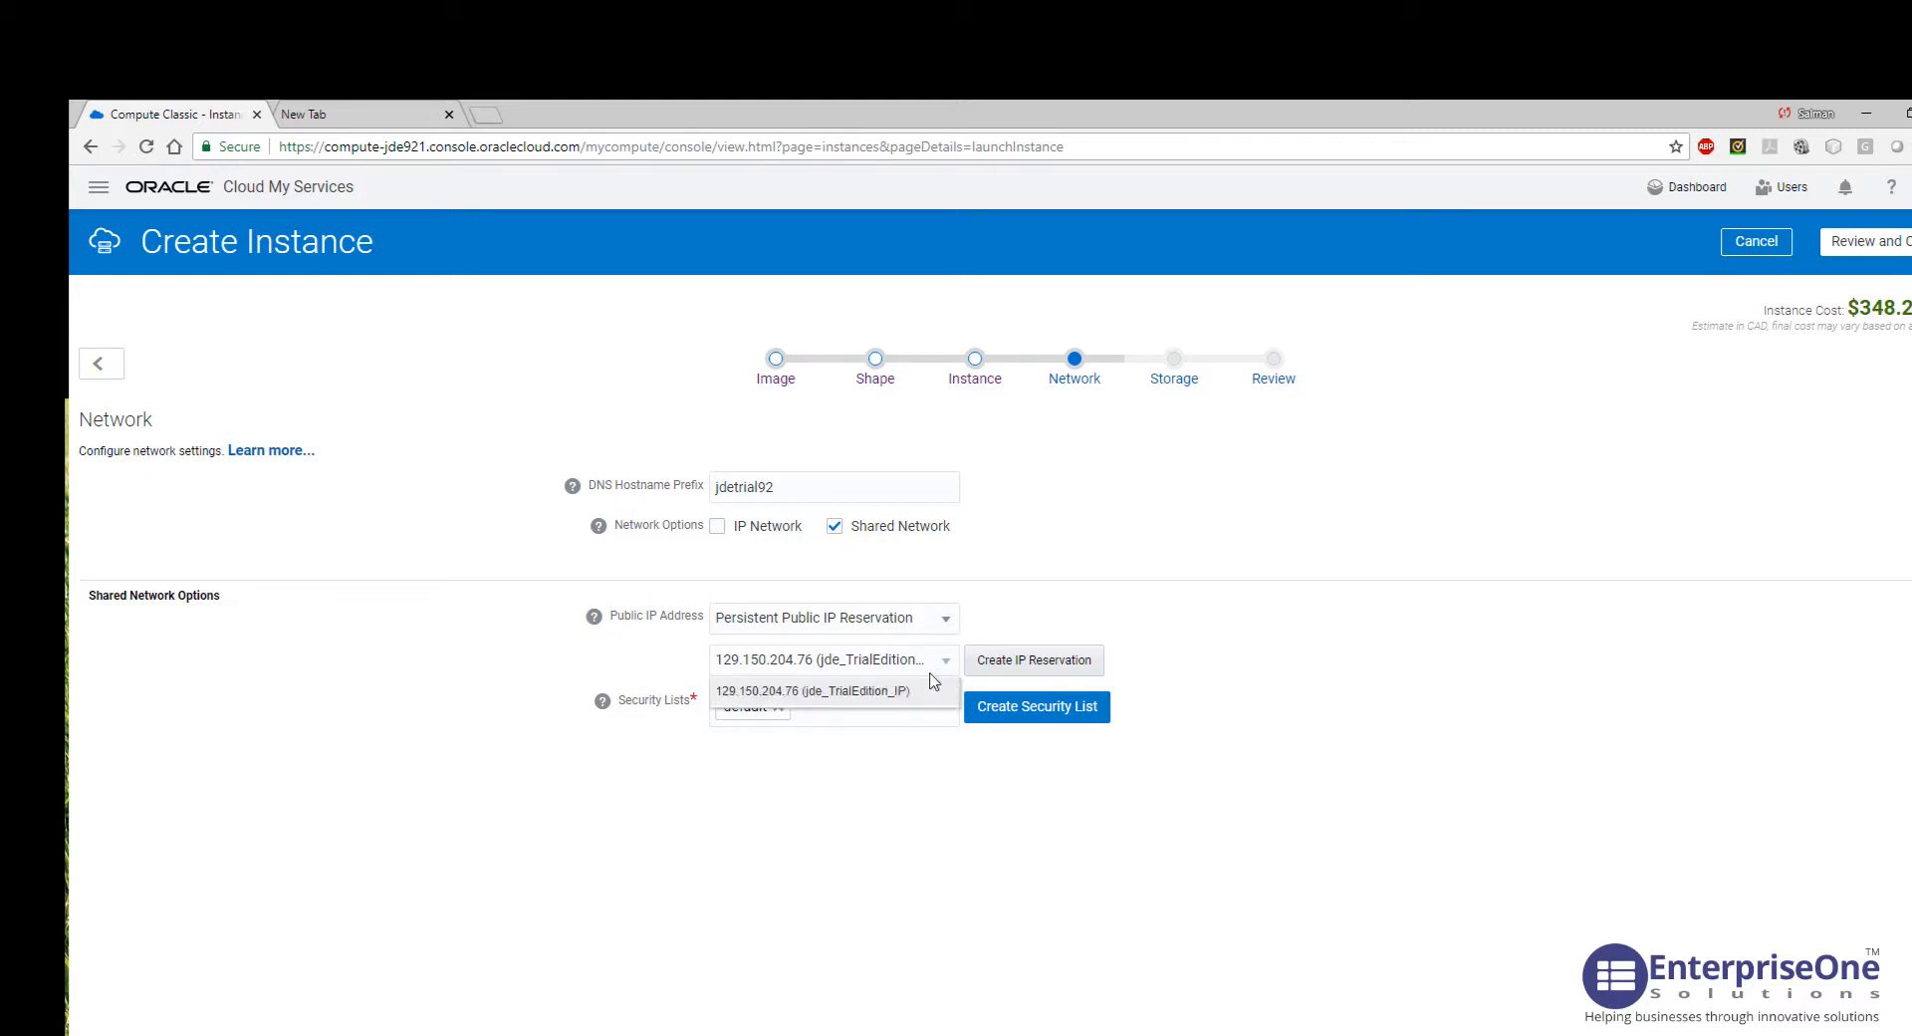
pyautogui.click(904, 692)
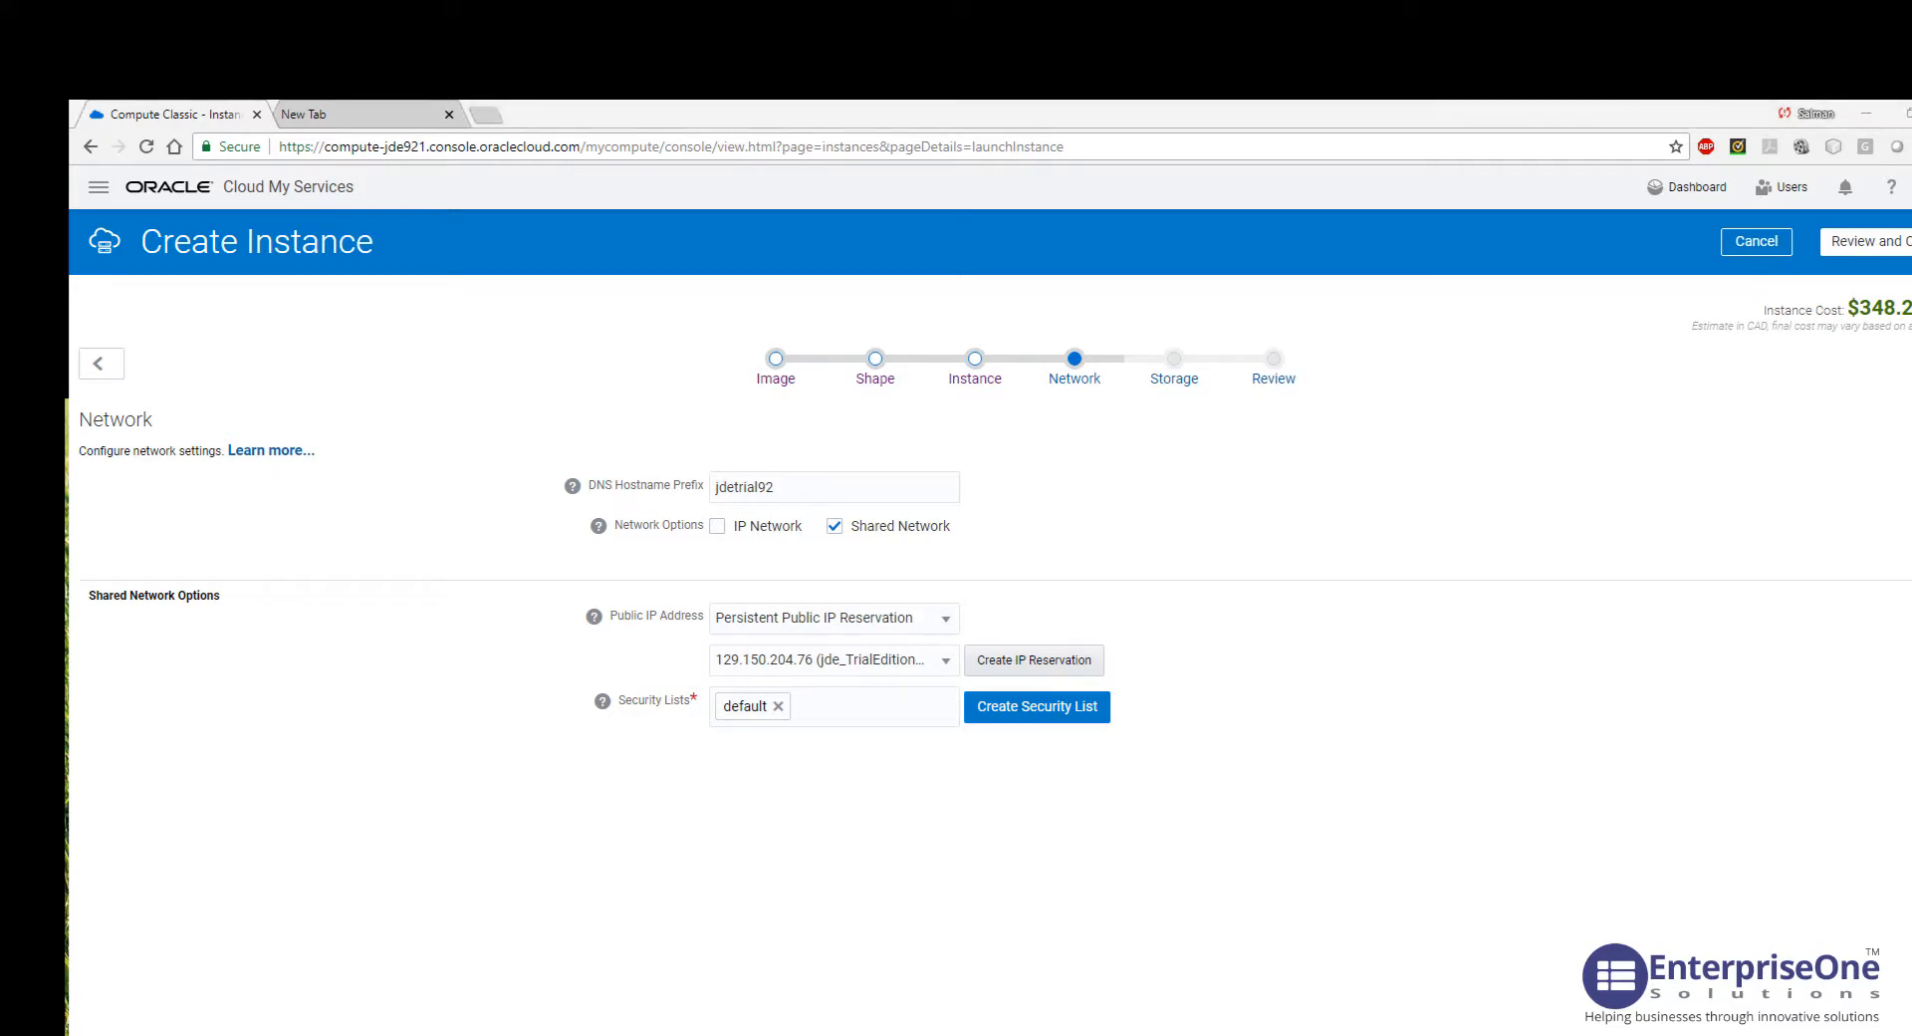
# Replace the default security list with E1TEA08142018SecList
pyautogui.click(810, 708)
pyautogui.click(810, 708)
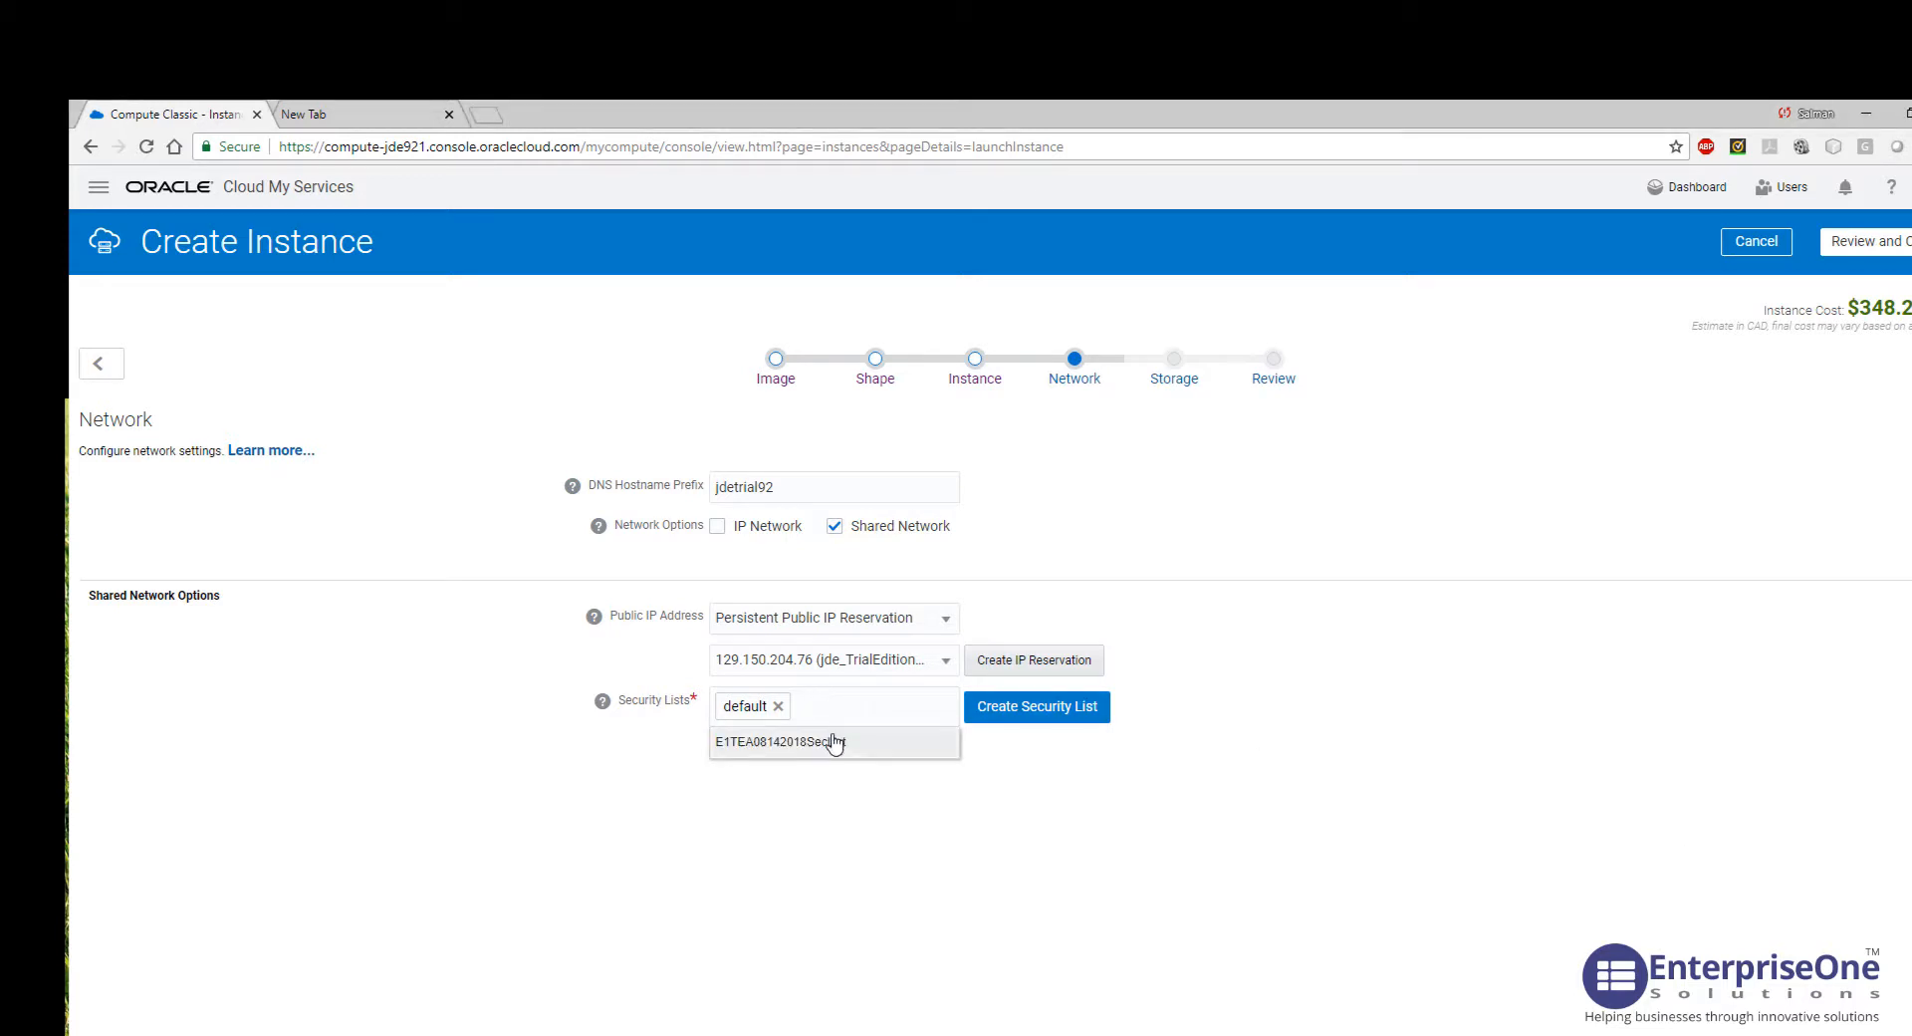
pyautogui.click(834, 743)
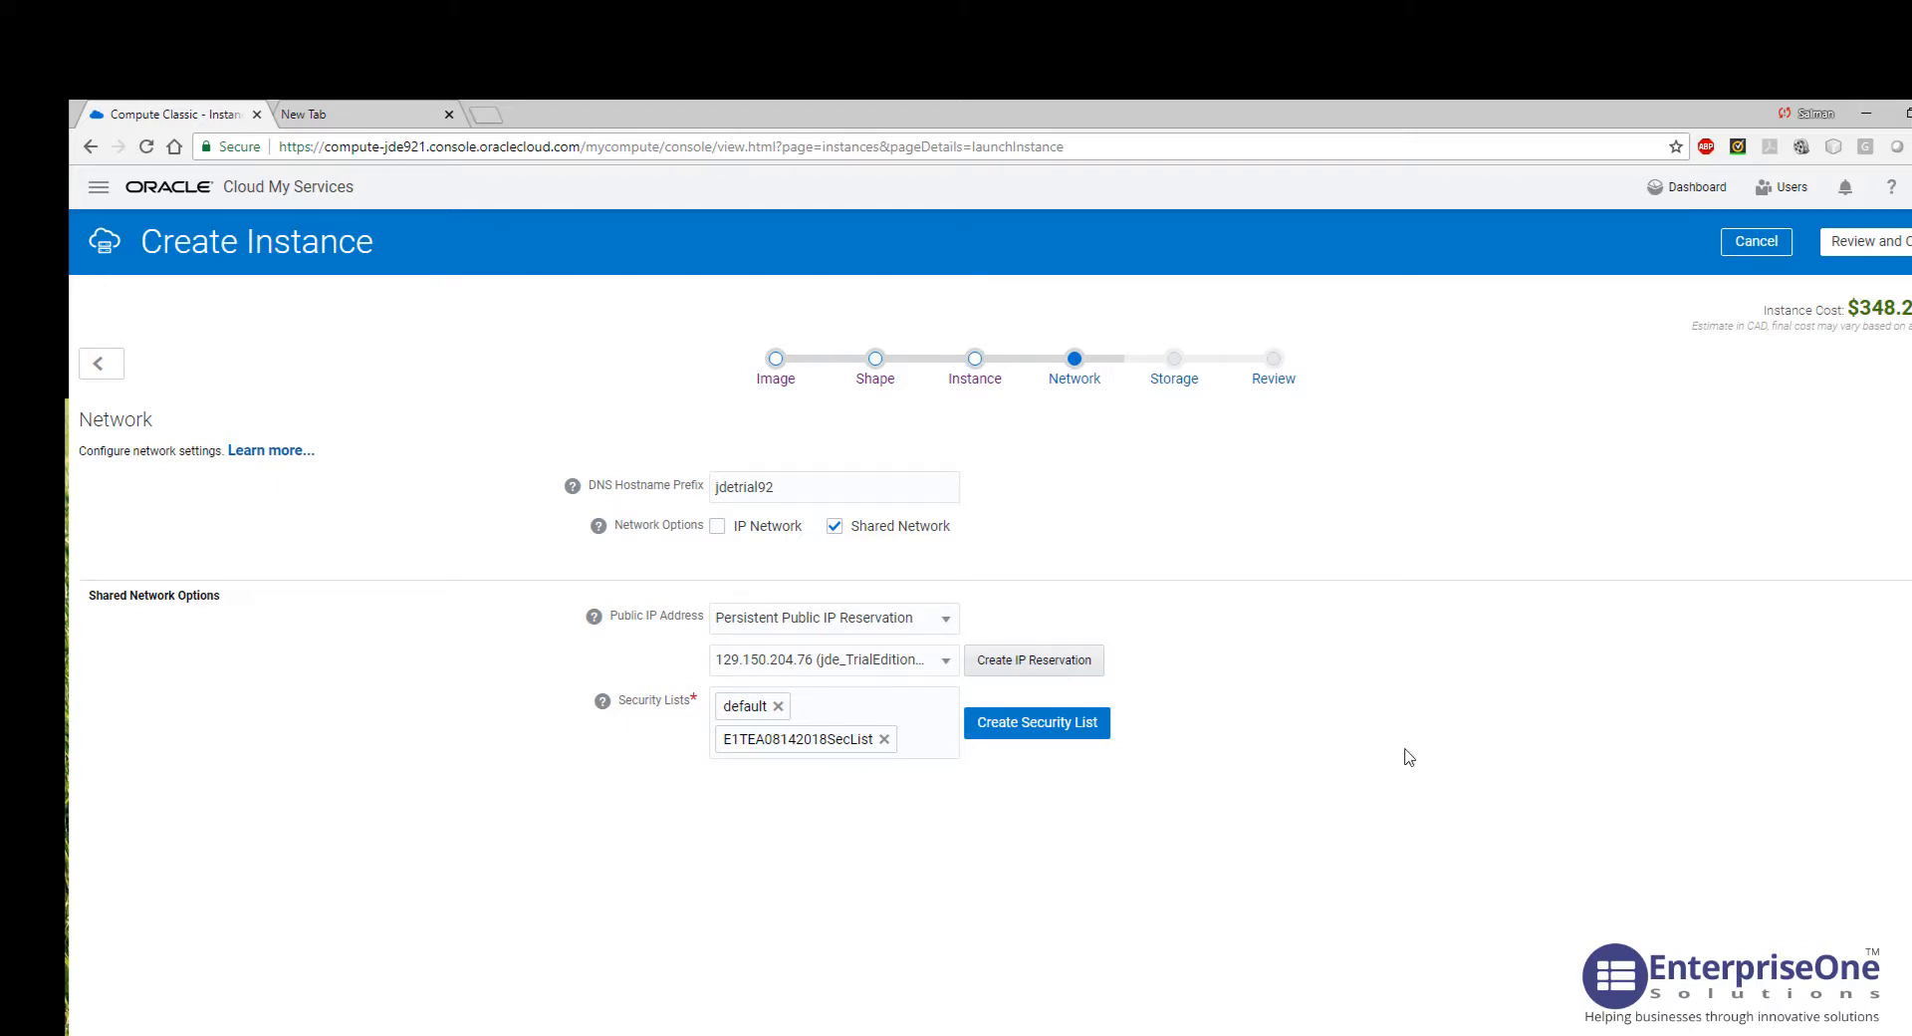
pyautogui.click(777, 704)
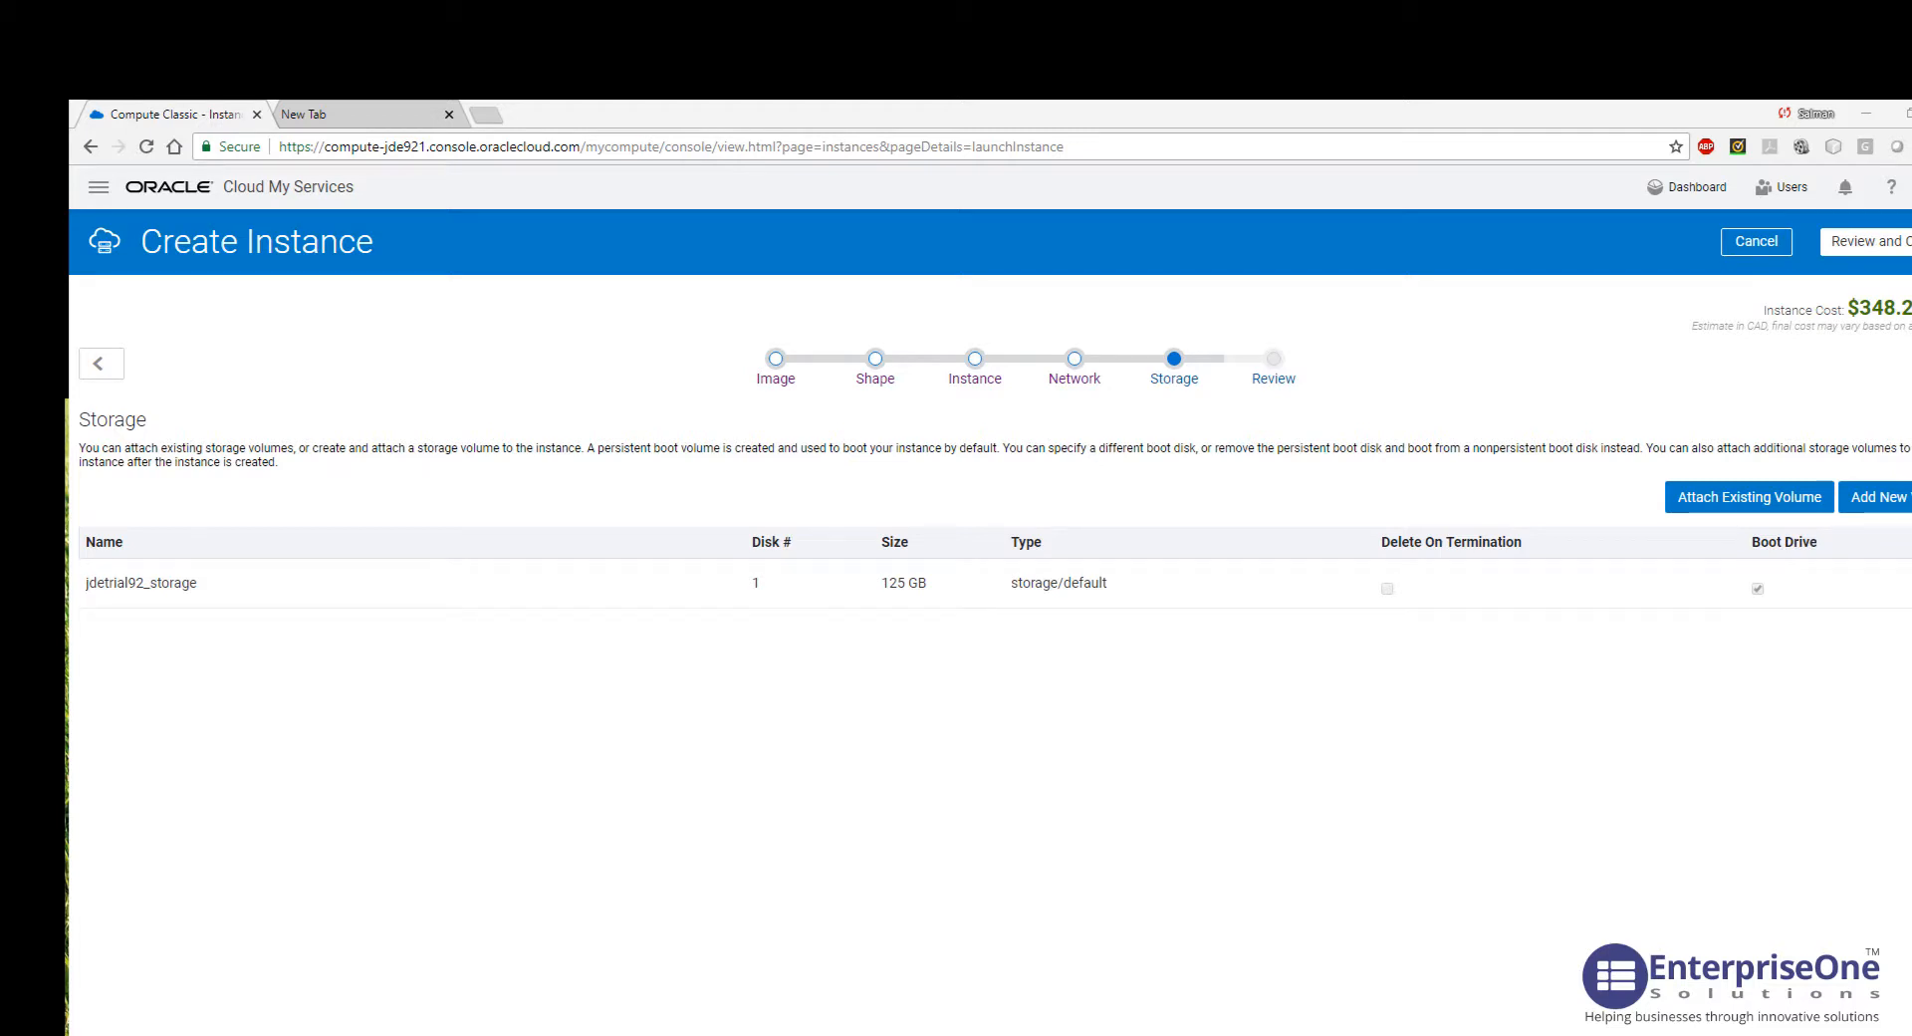
# Swap the default root volume for the existing 125 GB jdetrial92 volume as boot drive
pyautogui.click(1897, 588)
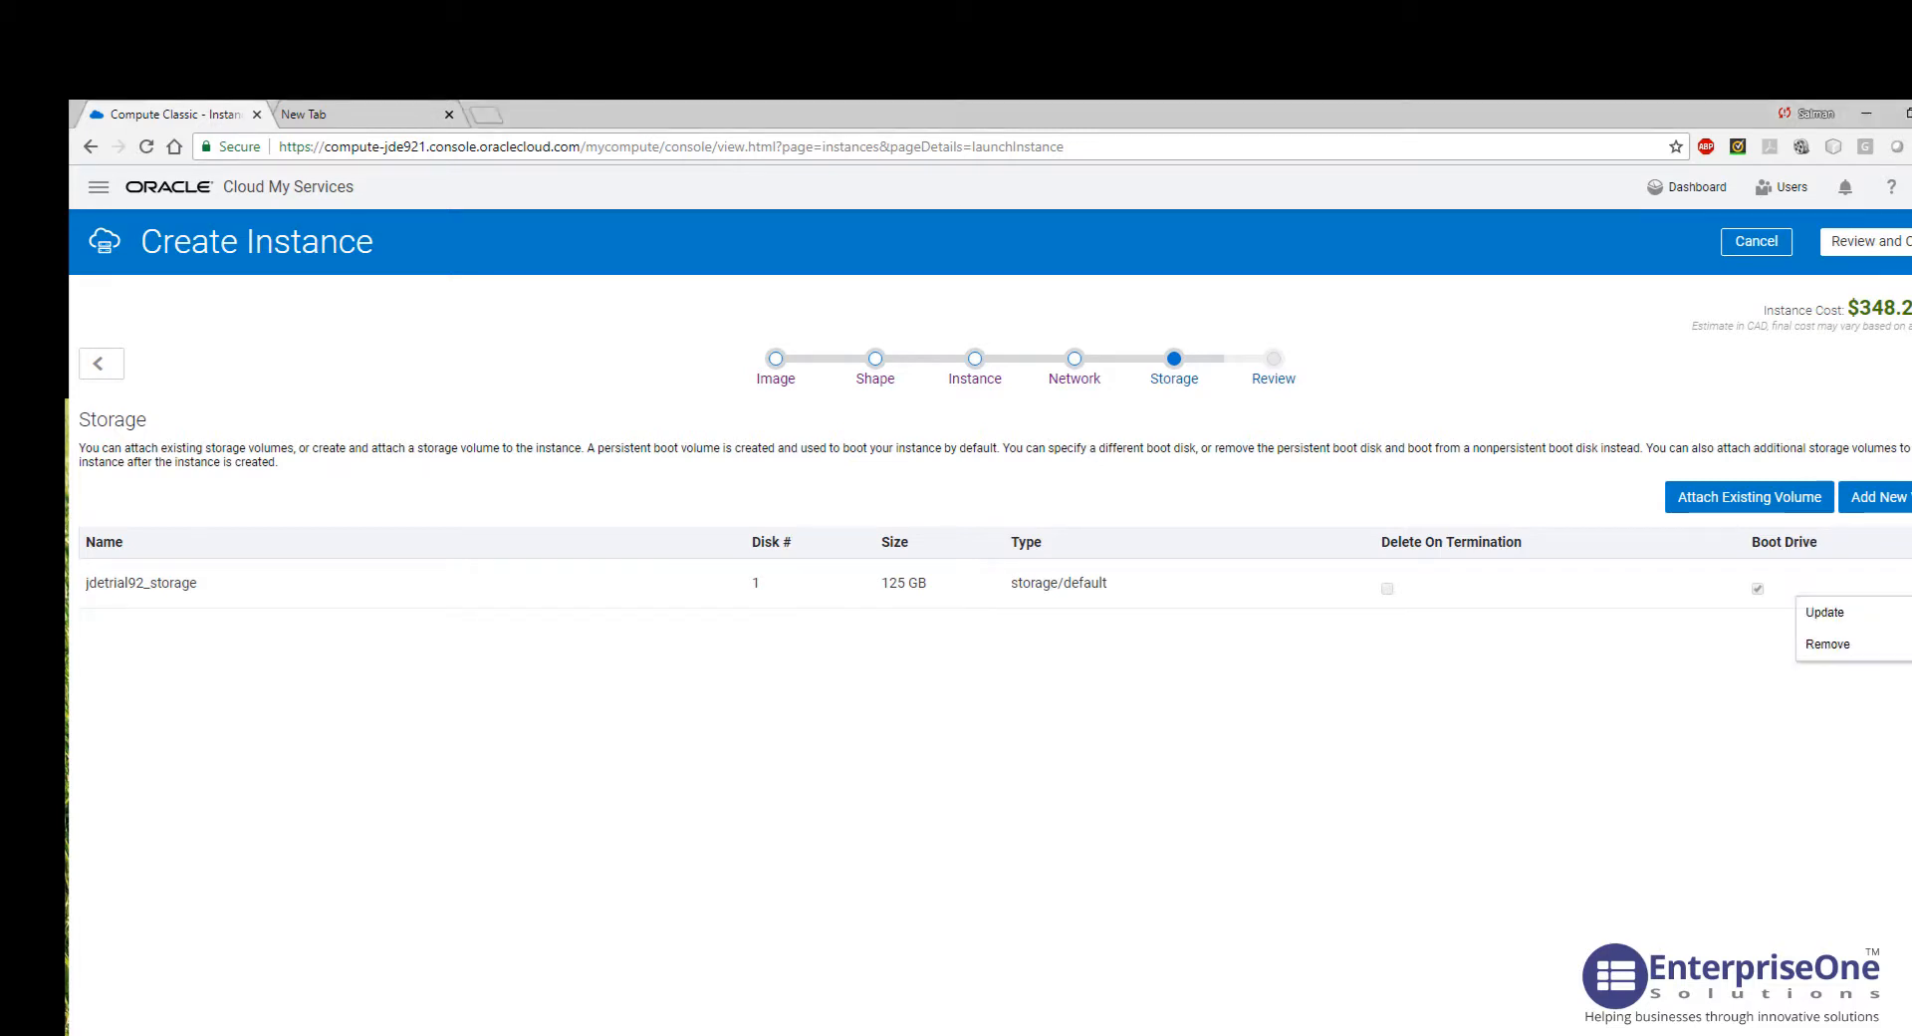
pyautogui.click(1862, 649)
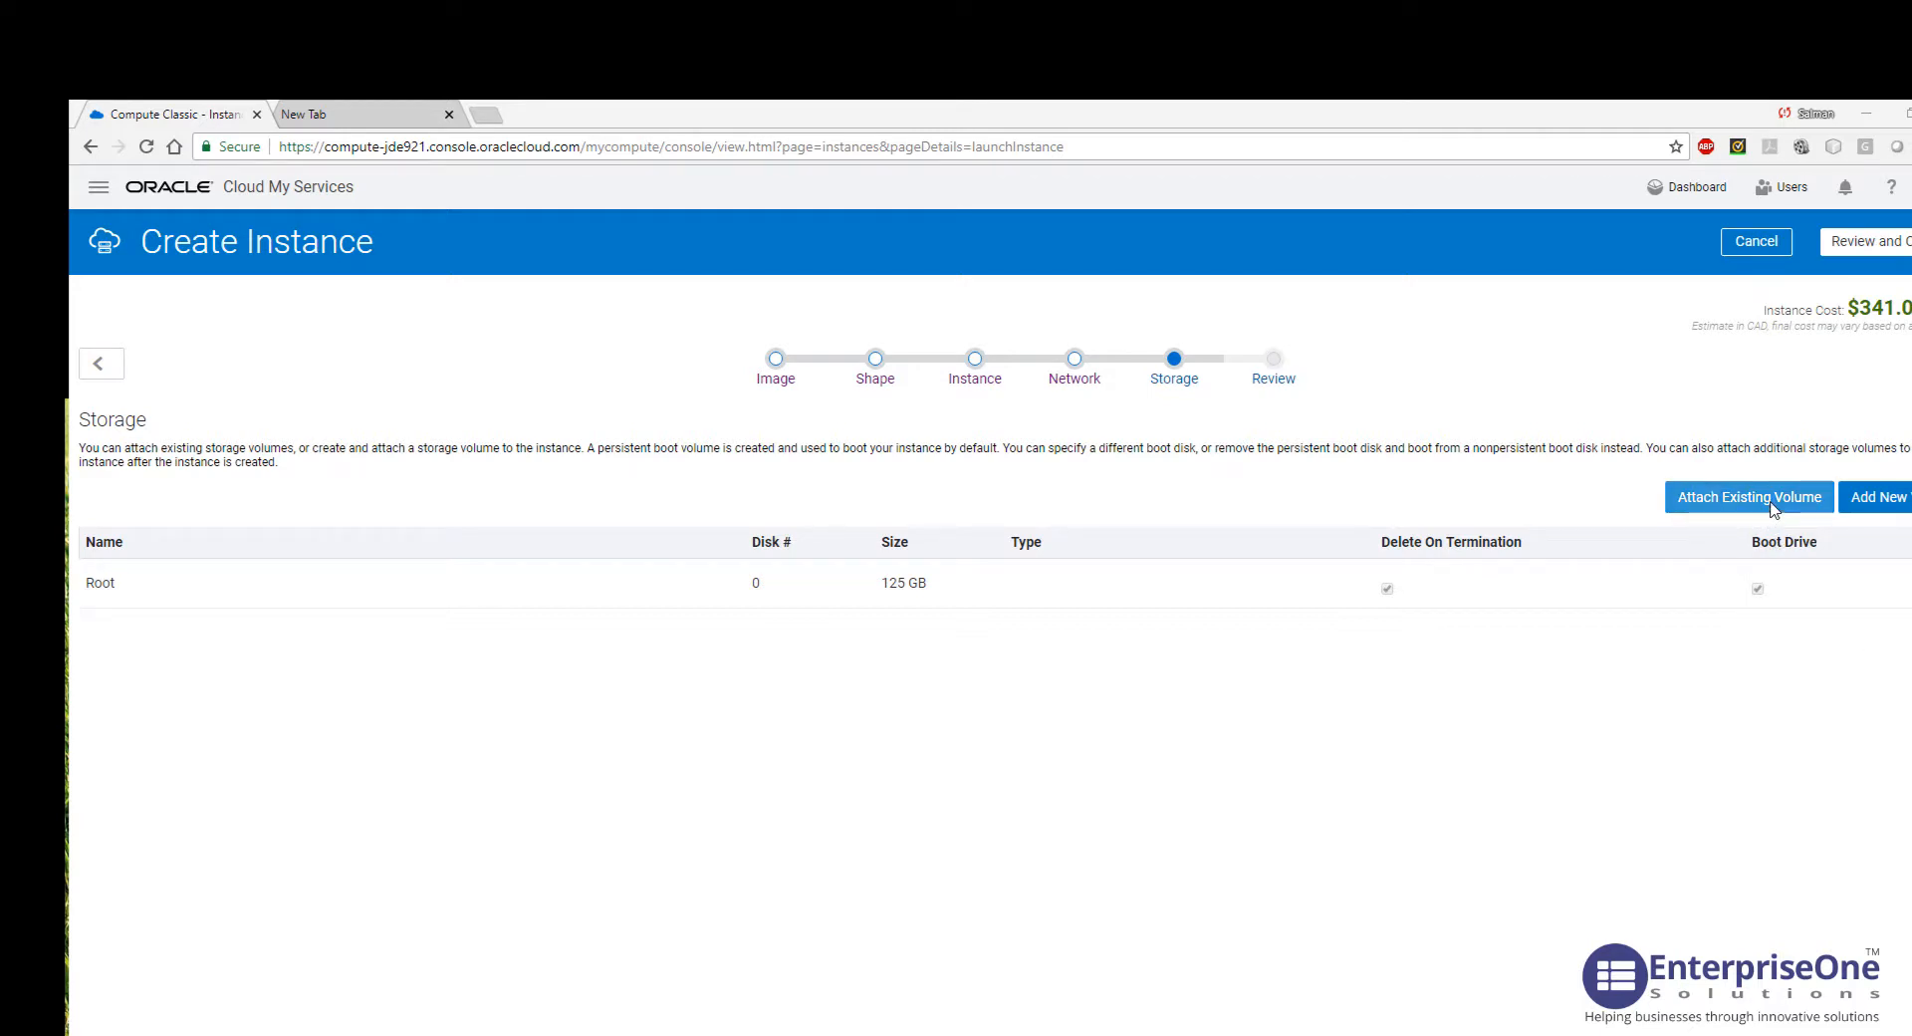
pyautogui.click(1773, 509)
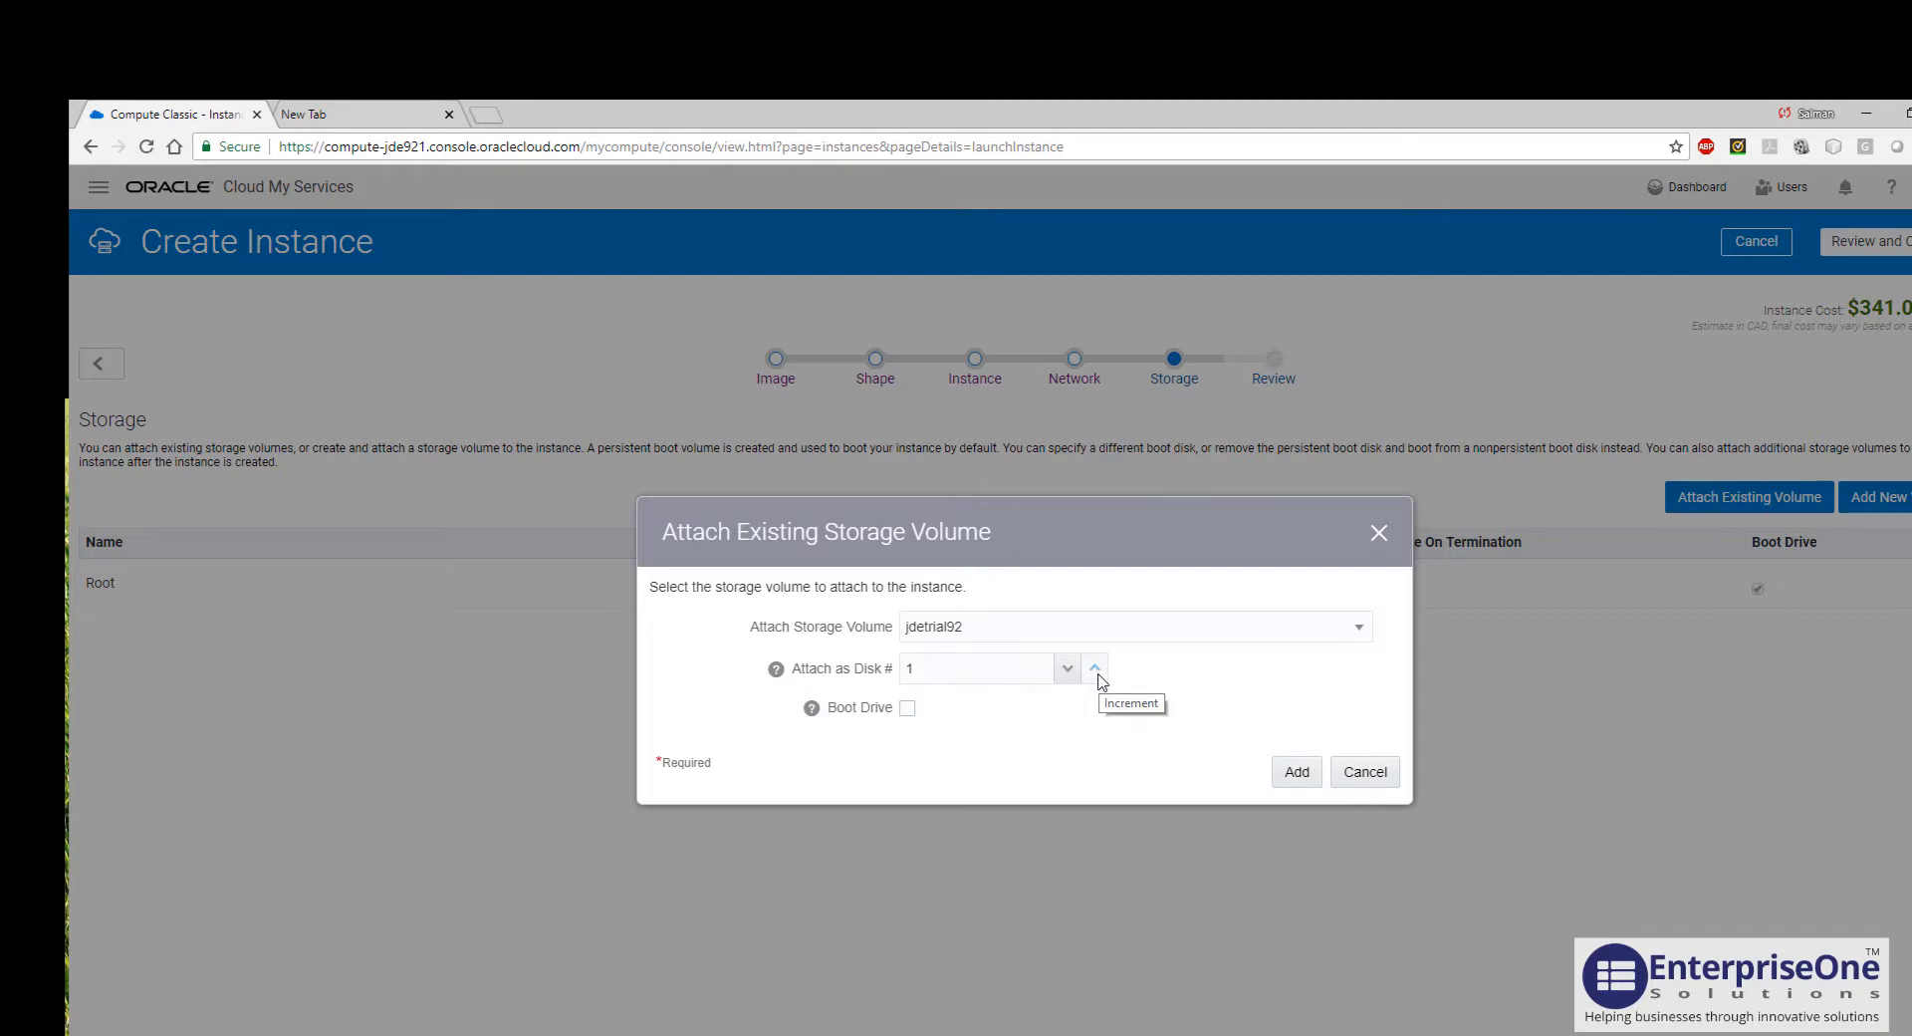
pyautogui.click(1231, 630)
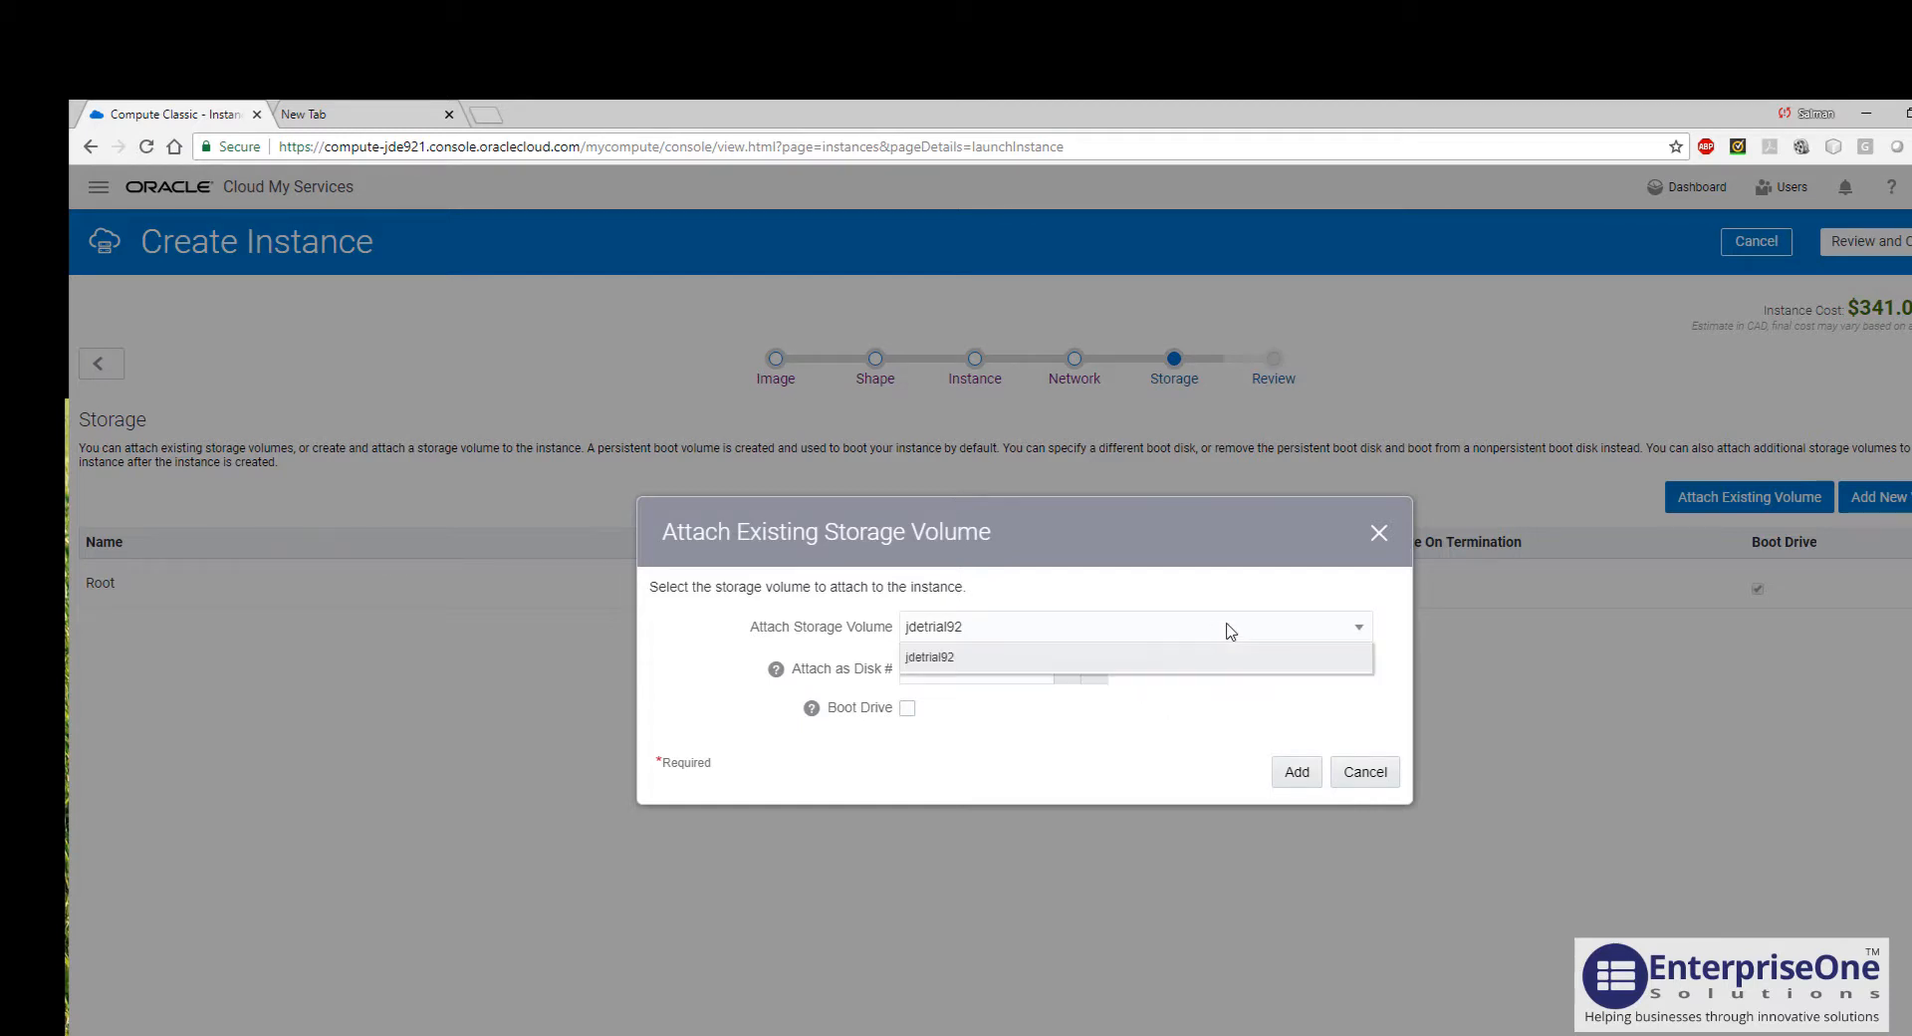
pyautogui.click(1231, 630)
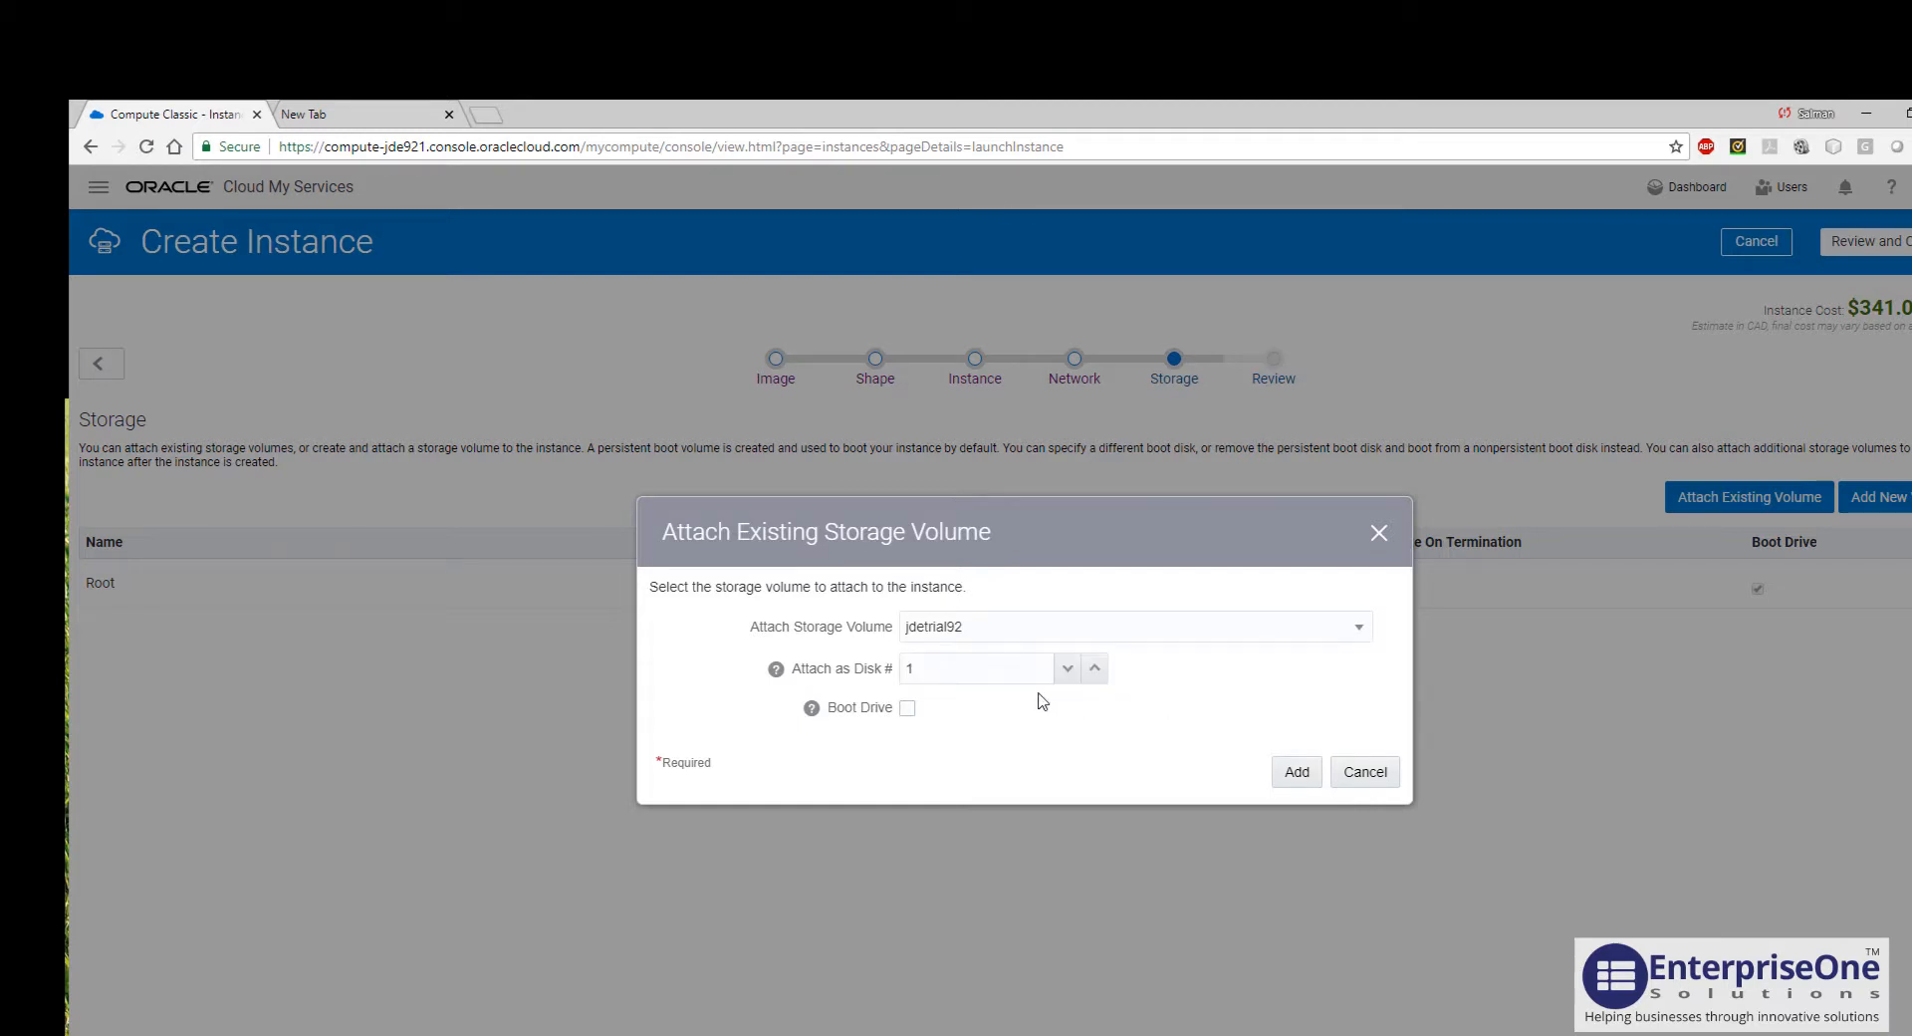
pyautogui.click(910, 713)
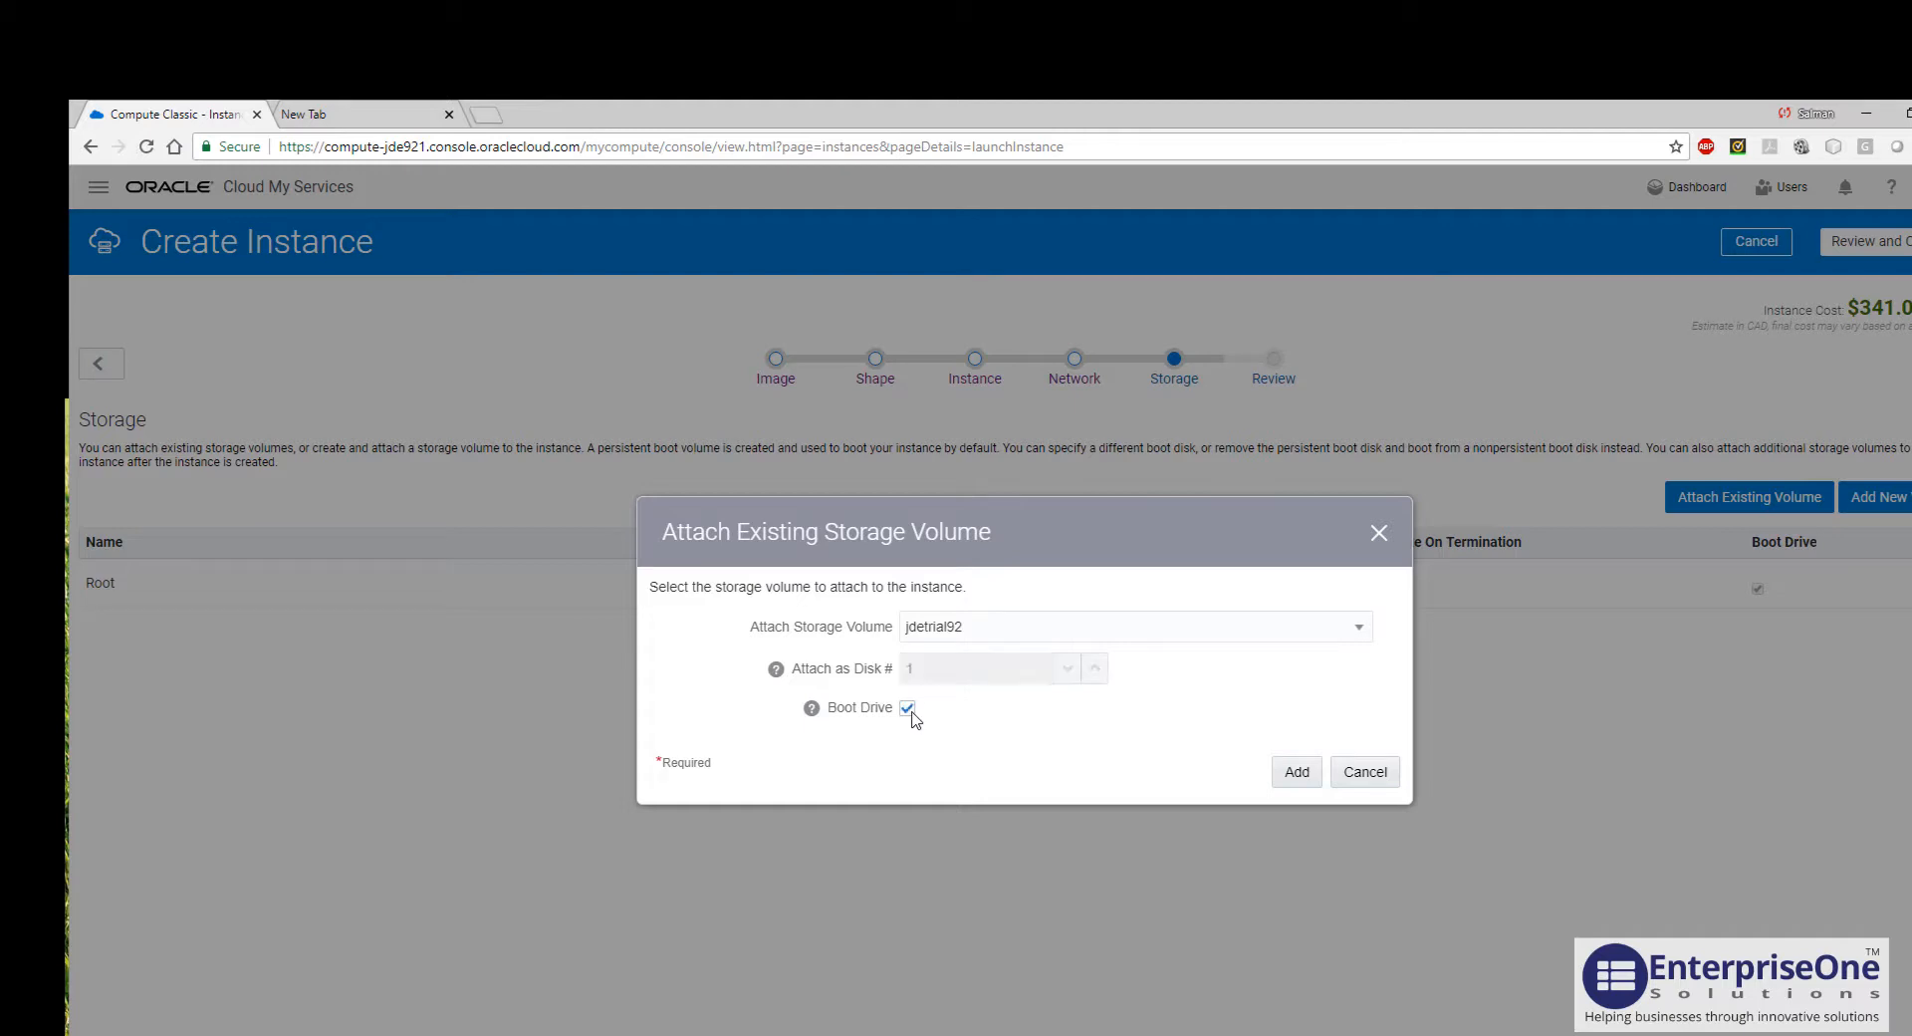
pyautogui.click(1297, 772)
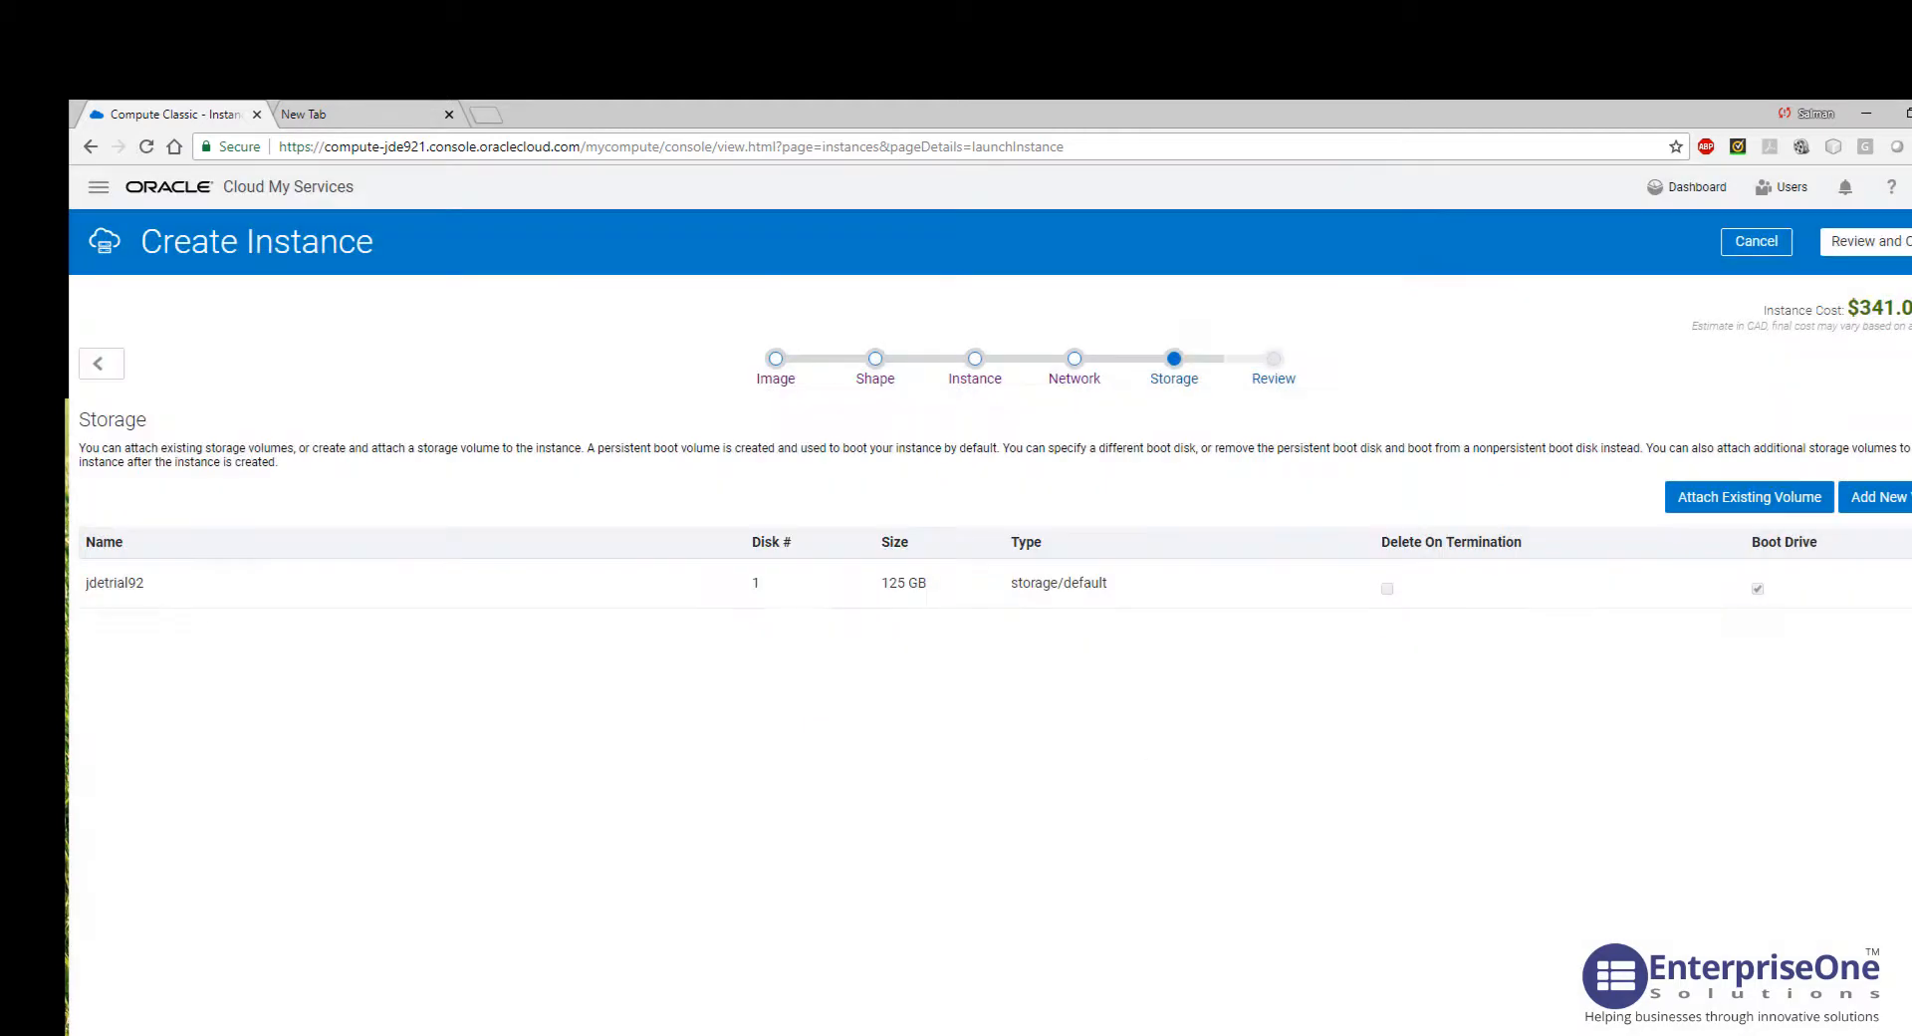
# Review the jdetrial92 settings and create the instance at public IP 129.150.204.76
pyautogui.click(1910, 364)
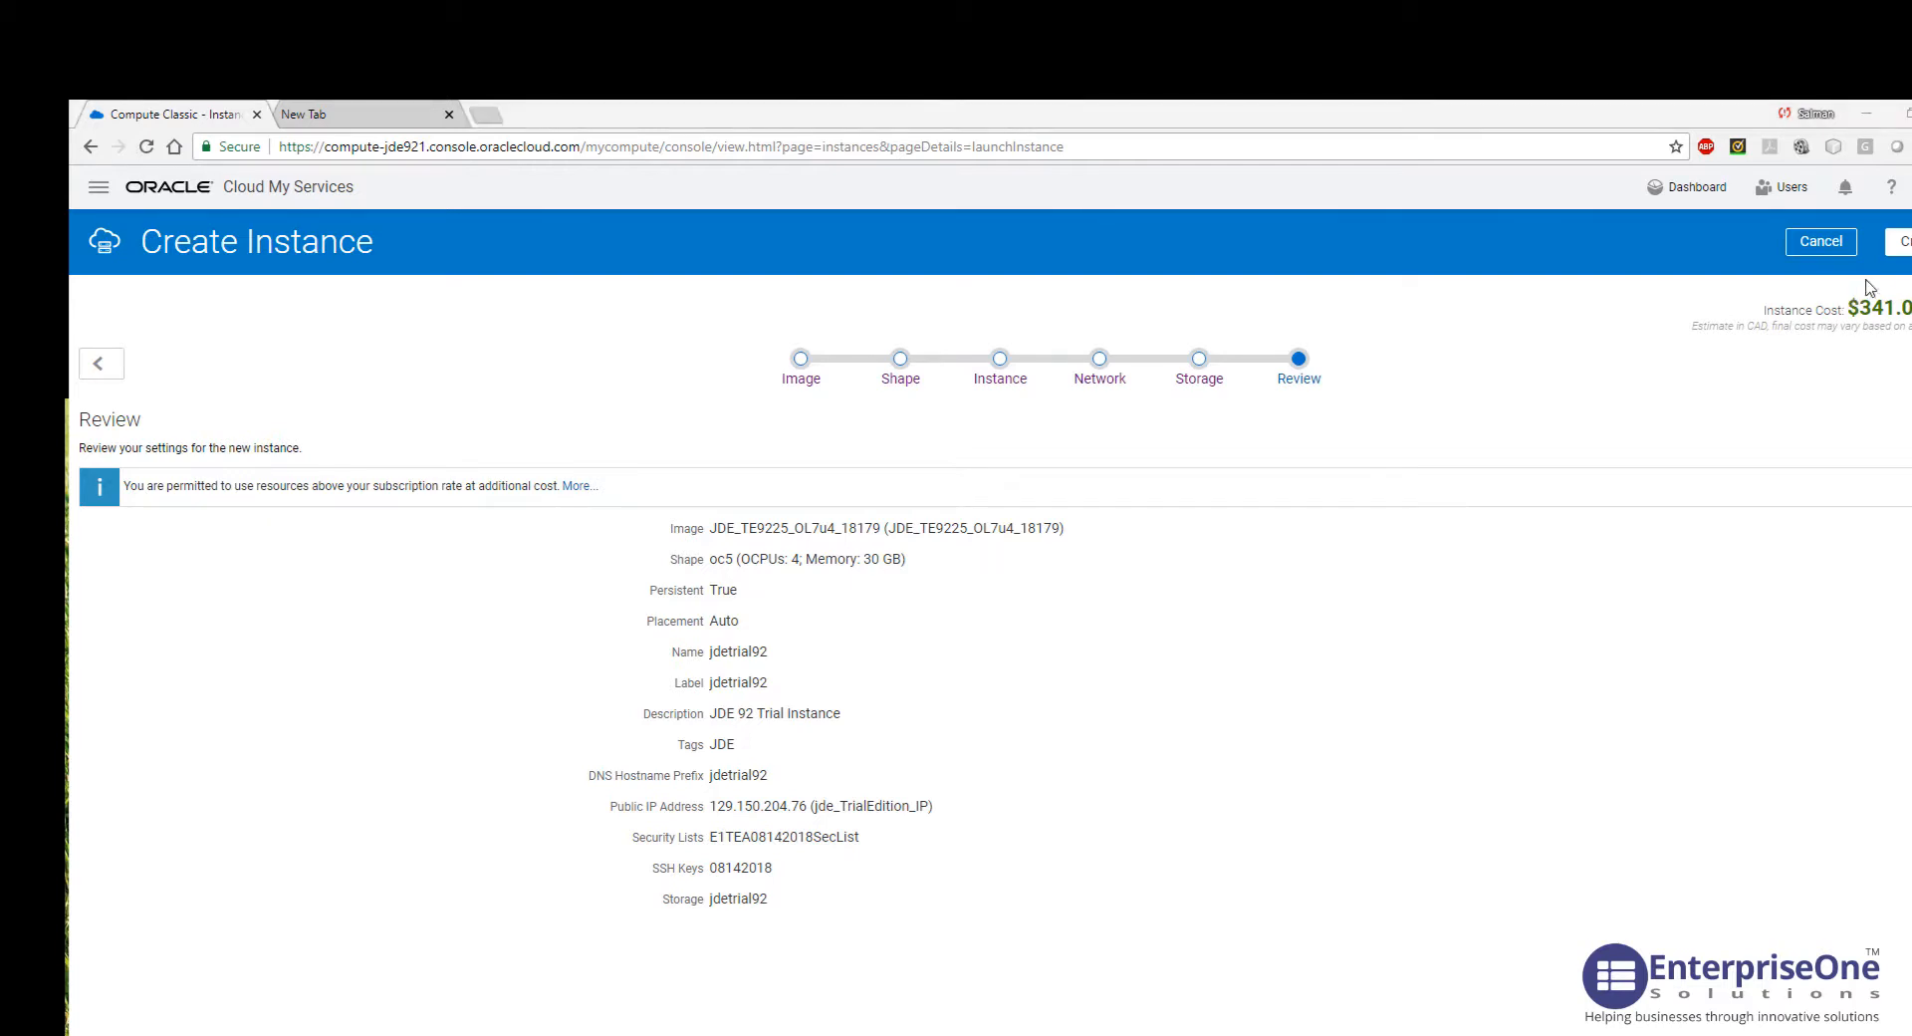
pyautogui.click(1898, 242)
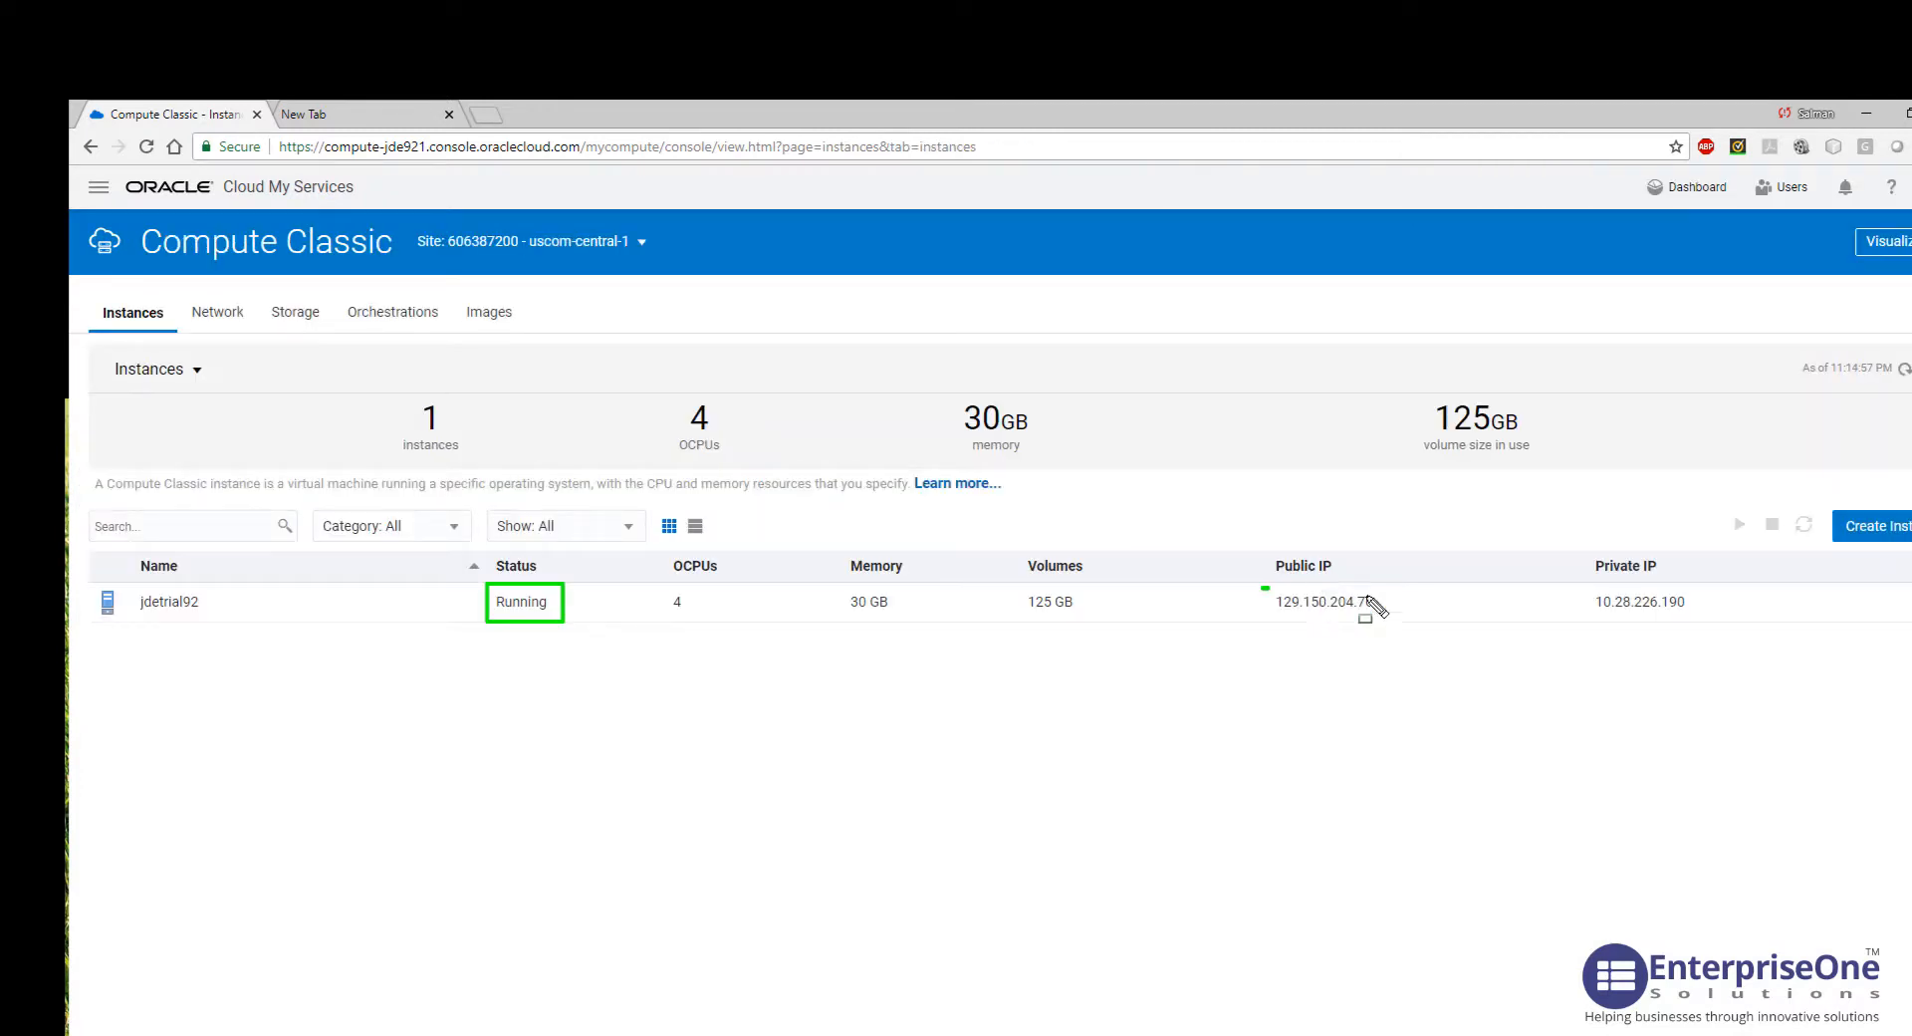
pyautogui.moveTo(1263, 587); pyautogui.dragTo(1399, 619)
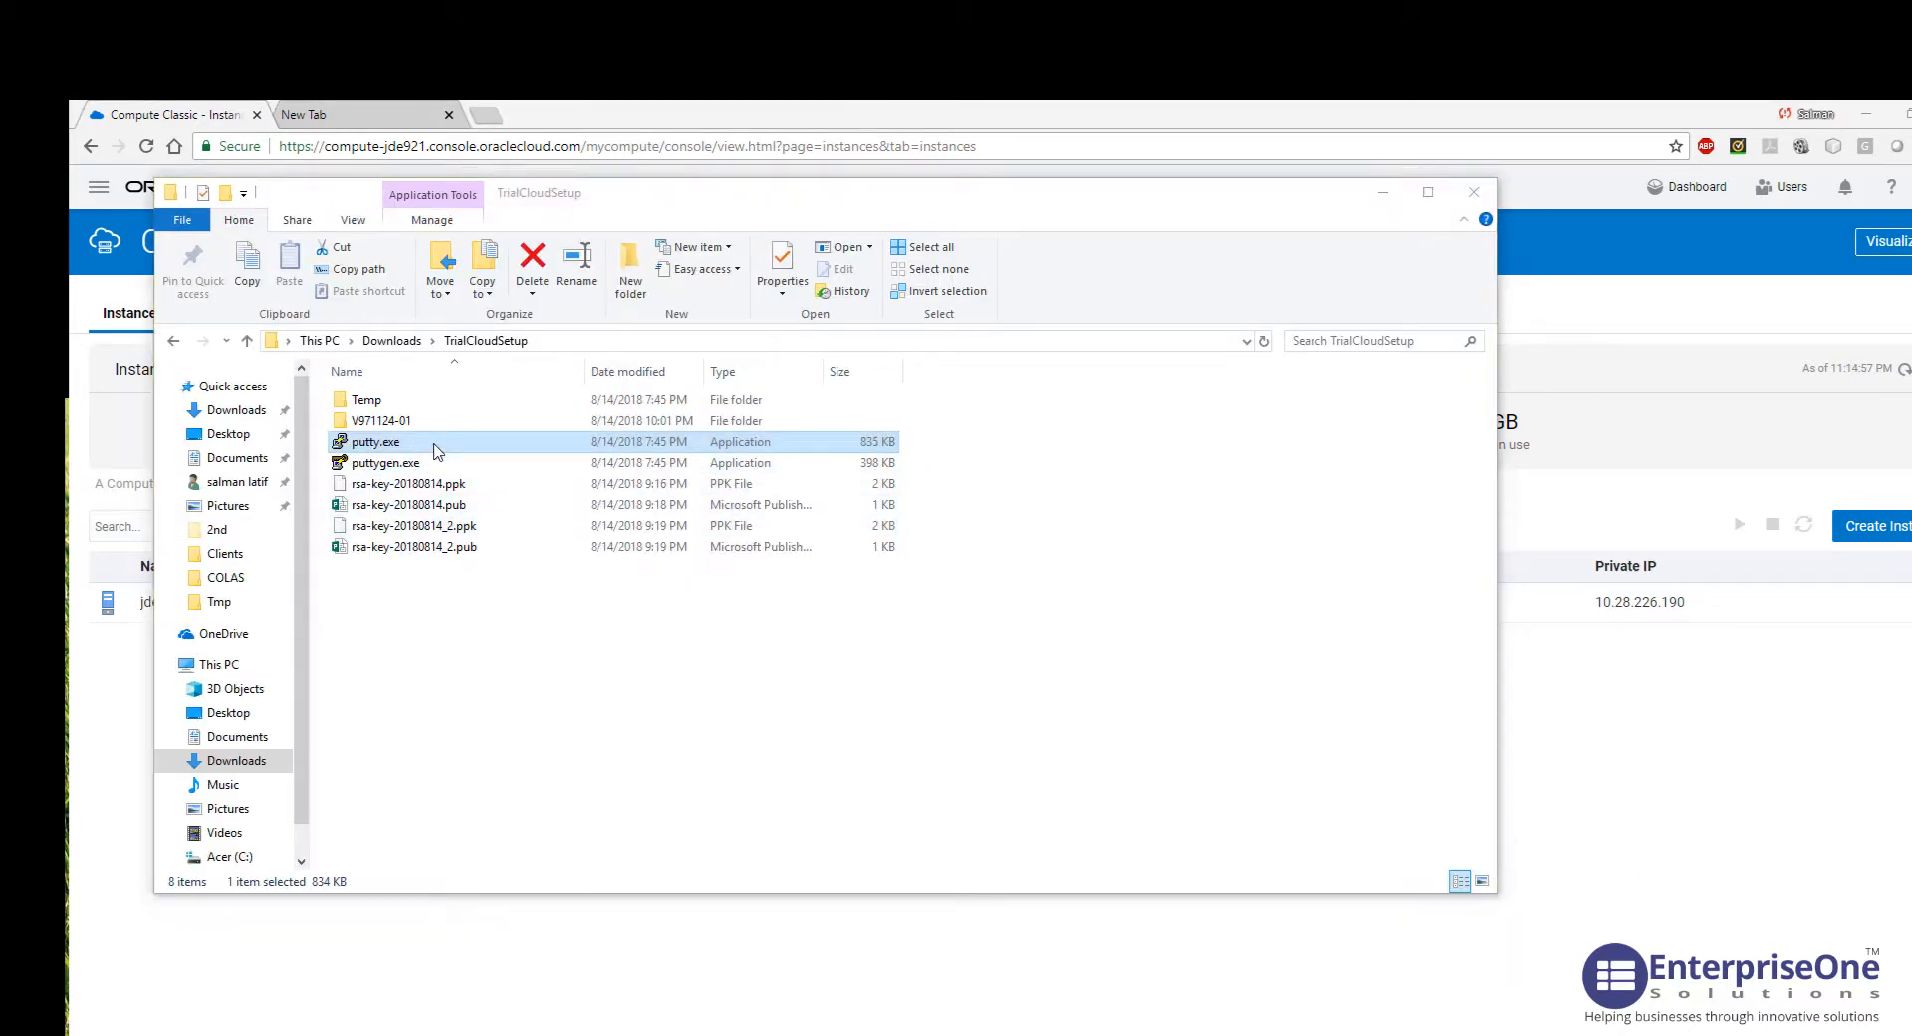
# Configure PuTTY for SSH to 129.150.204.76 port 22 with auto-login username opc
pyautogui.doubleClick(457, 449)
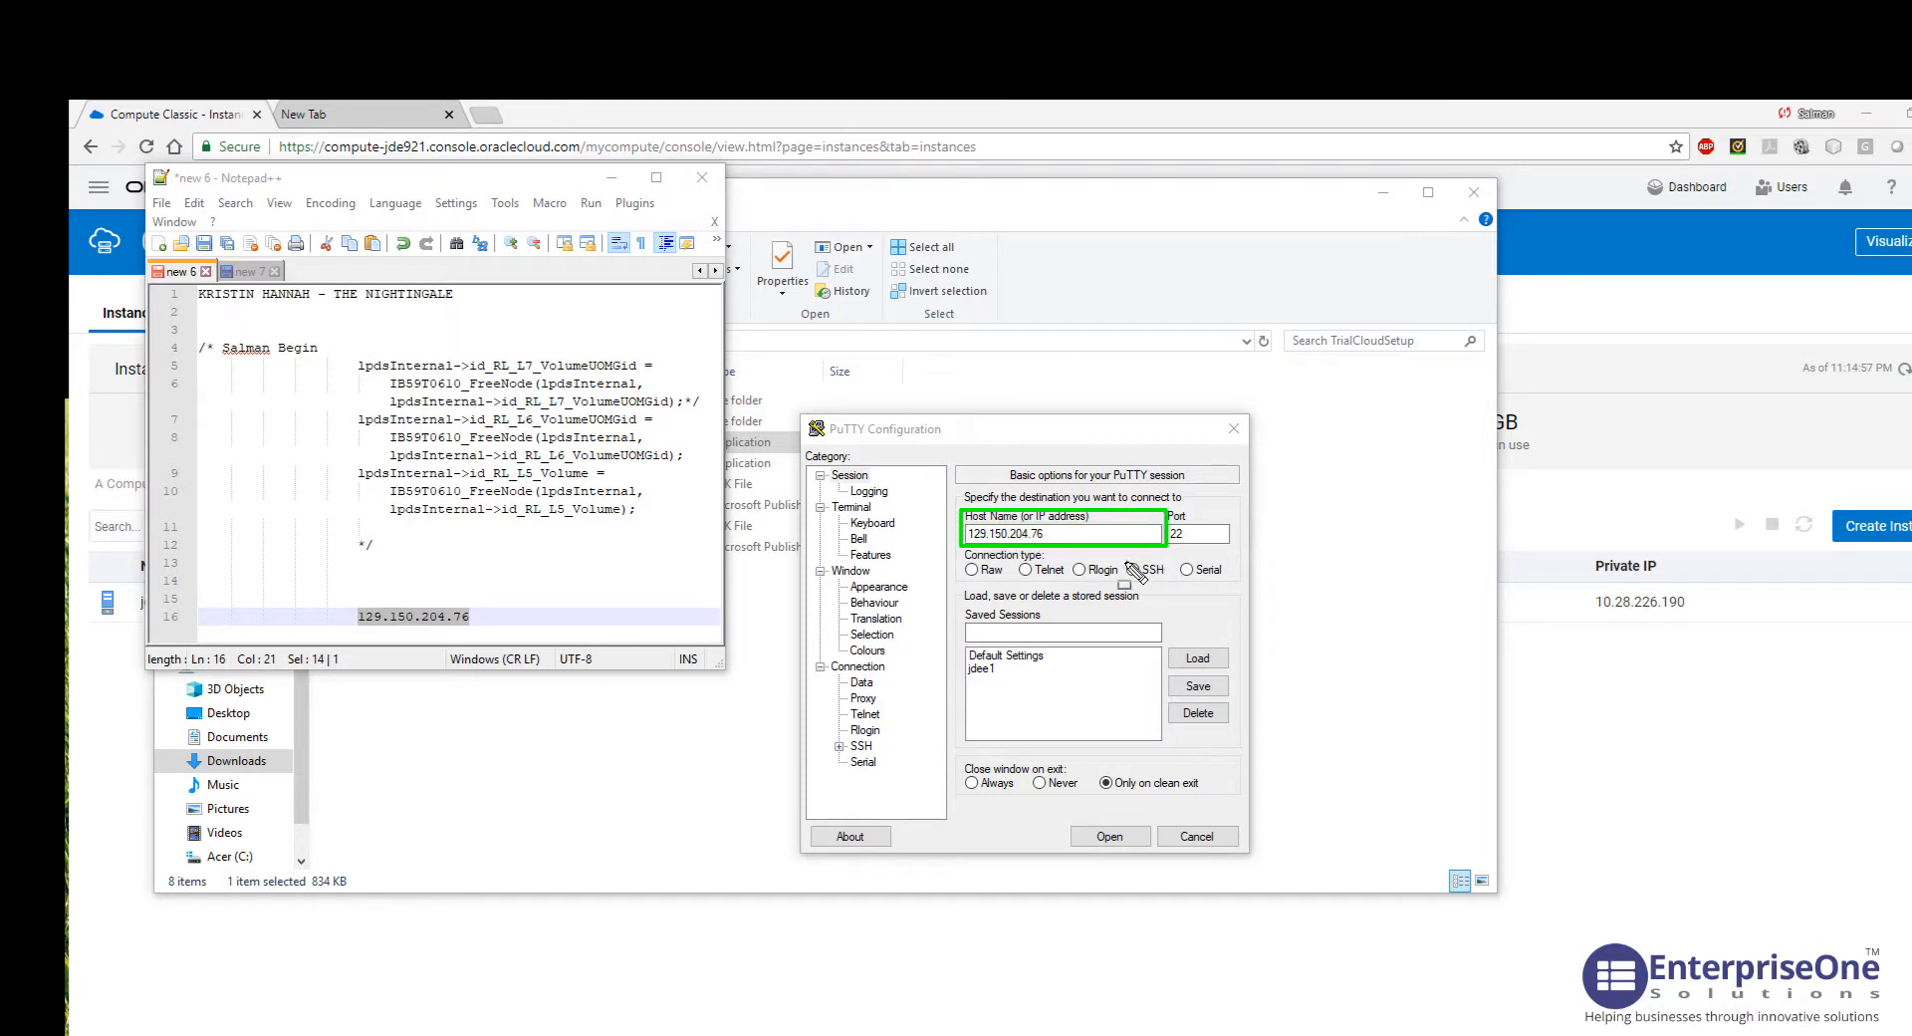
pyautogui.click(1132, 568)
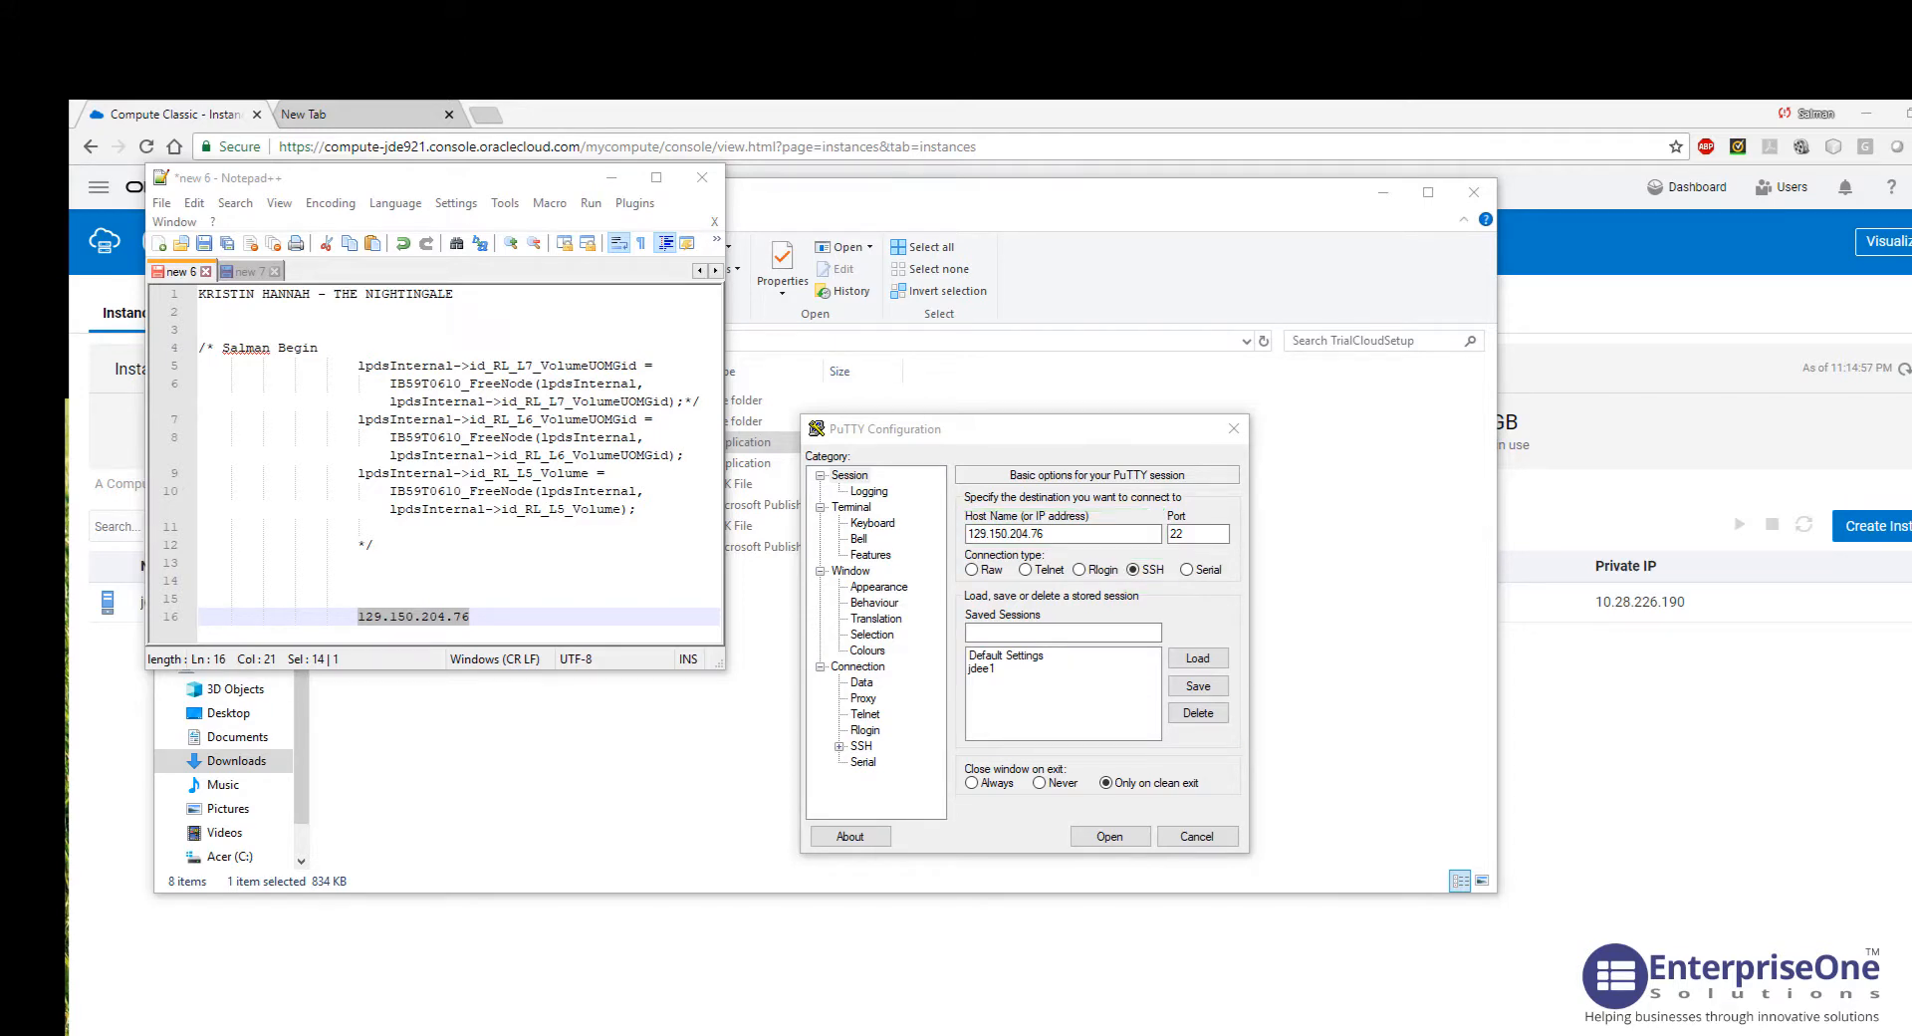
pyautogui.click(875, 666)
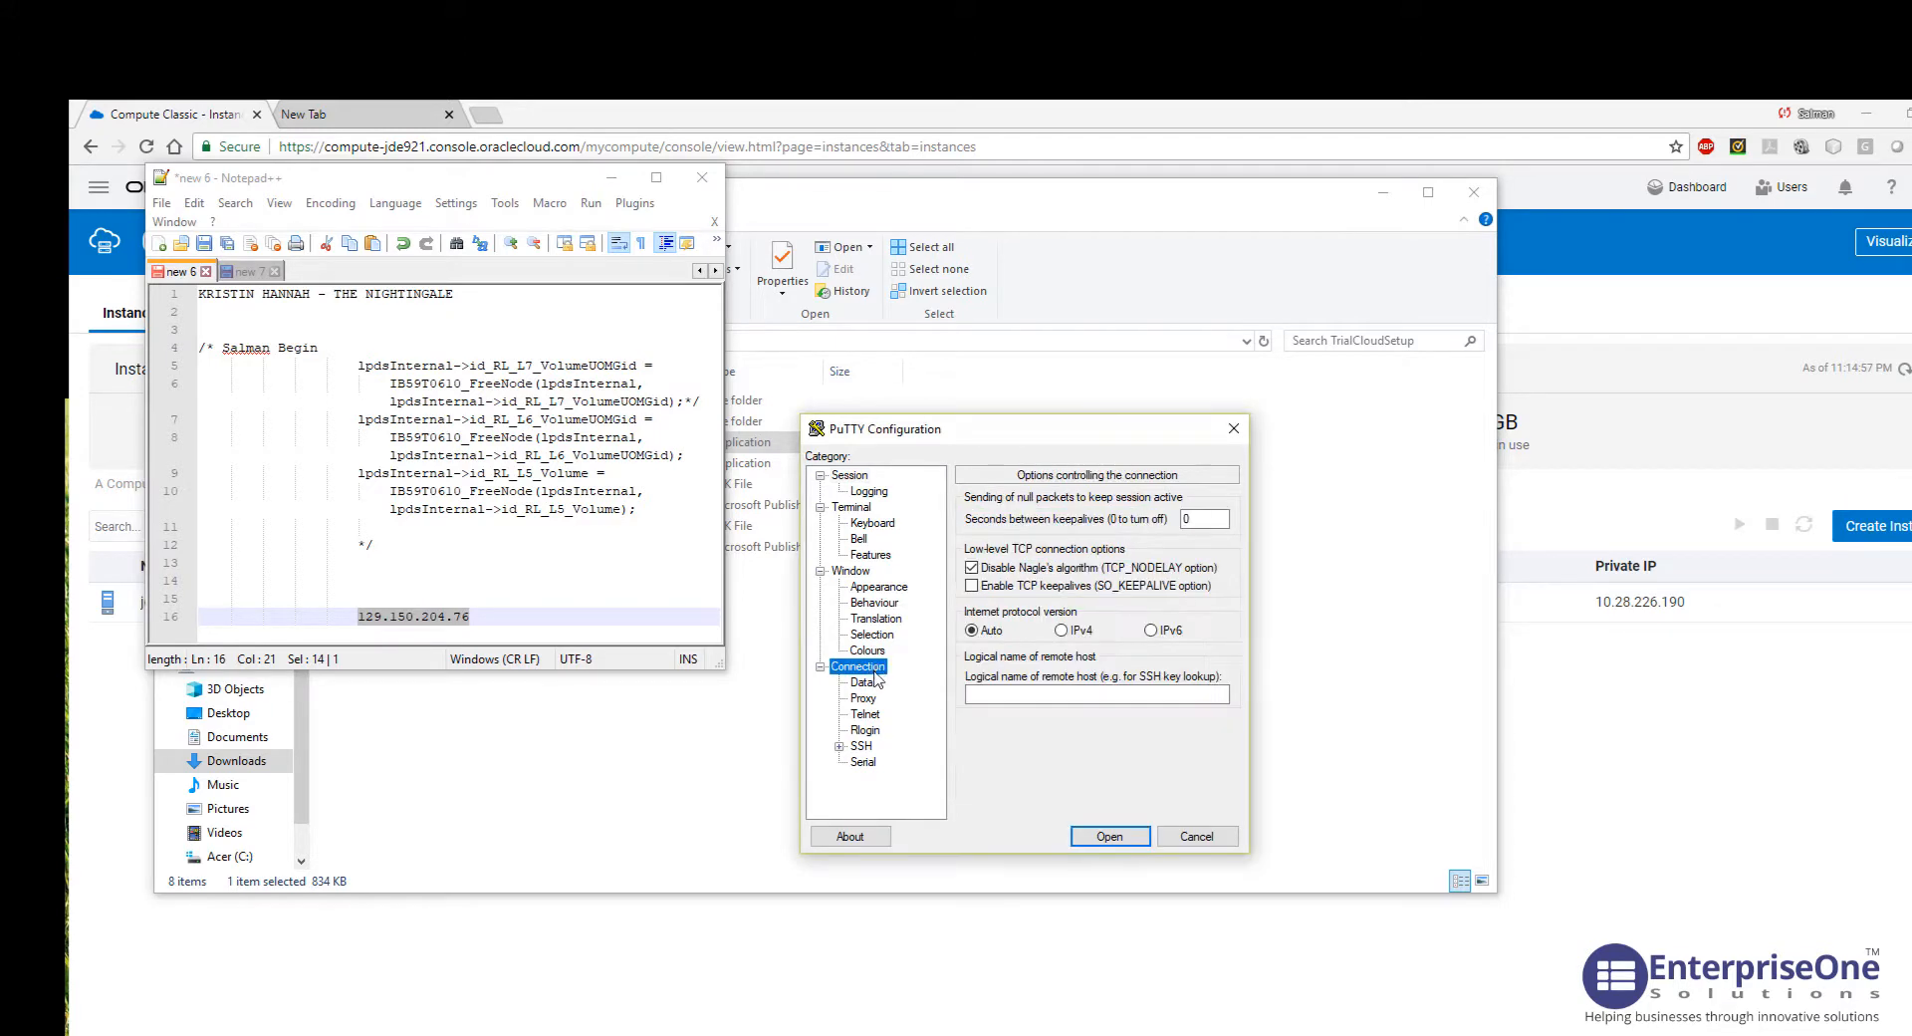
pyautogui.click(864, 684)
pyautogui.click(1135, 522)
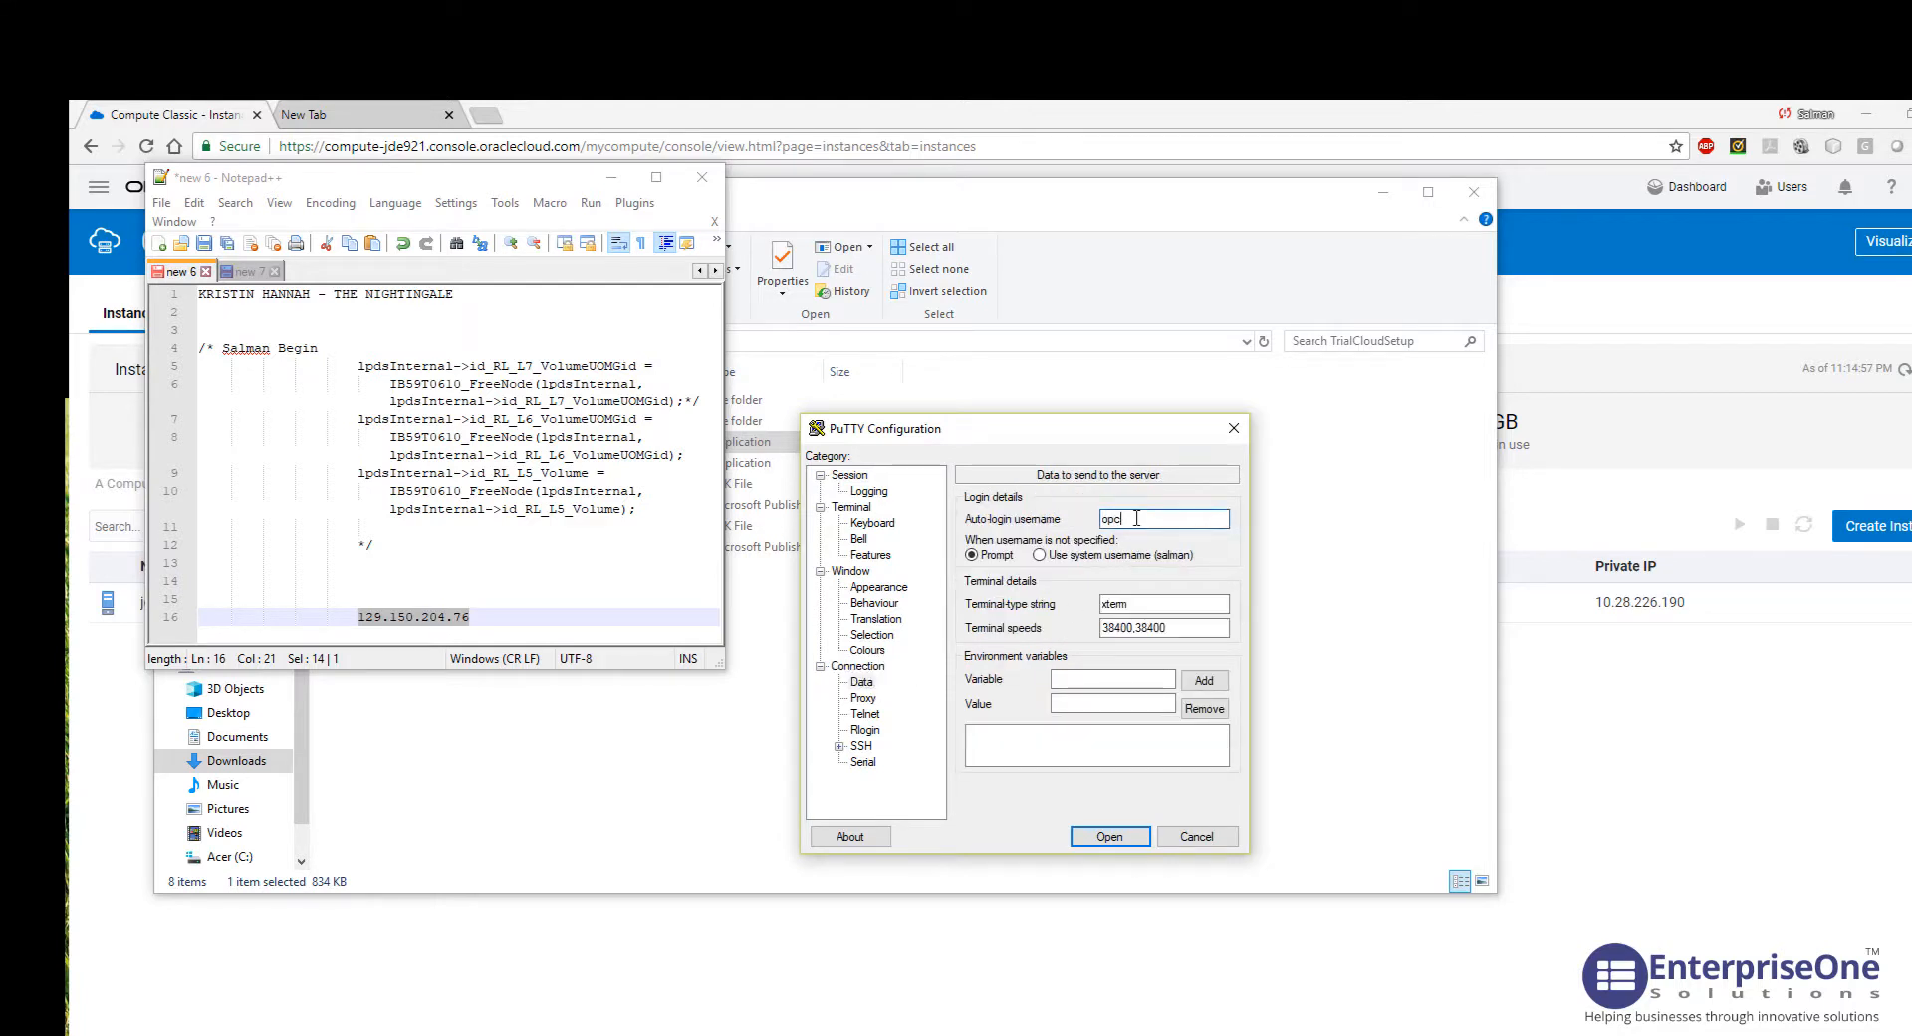
pyautogui.press('BackSpace')
pyautogui.press('BackSpace')
pyautogui.press('BackSpace')
pyautogui.write('opc')
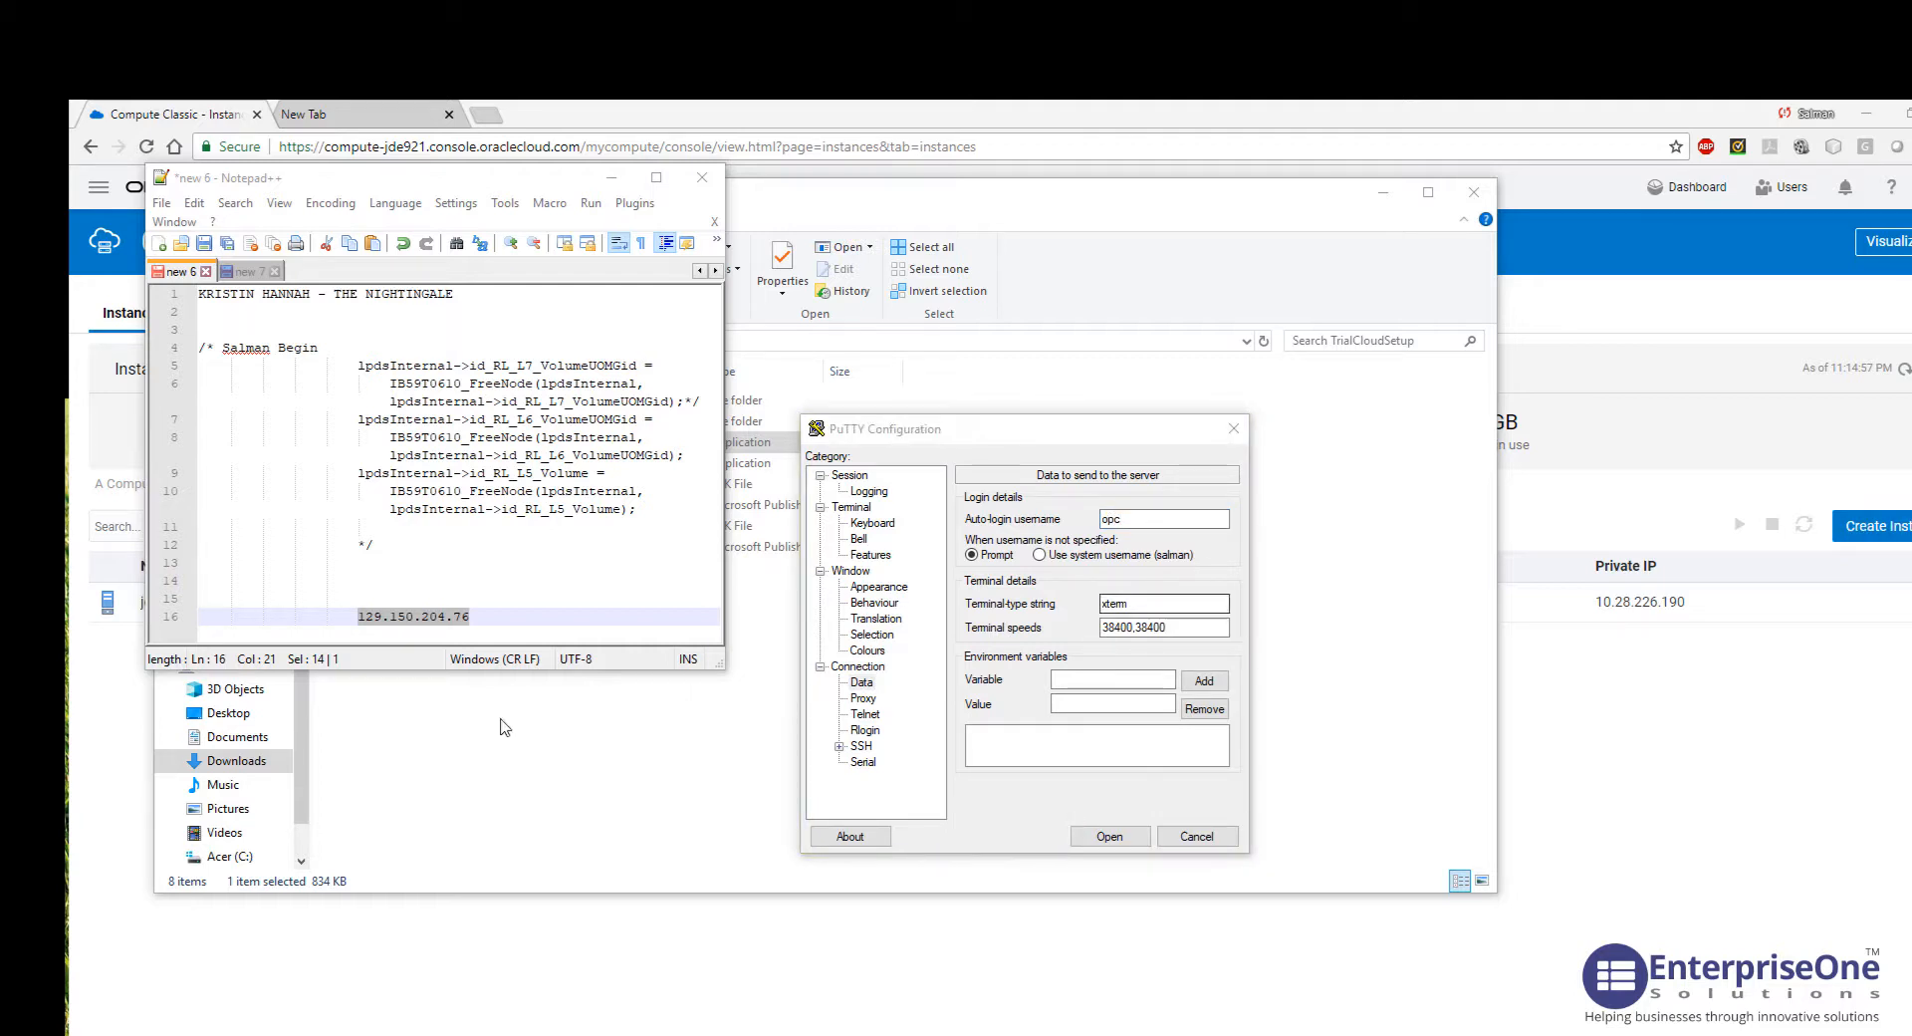
pyautogui.click(839, 745)
pyautogui.click(862, 668)
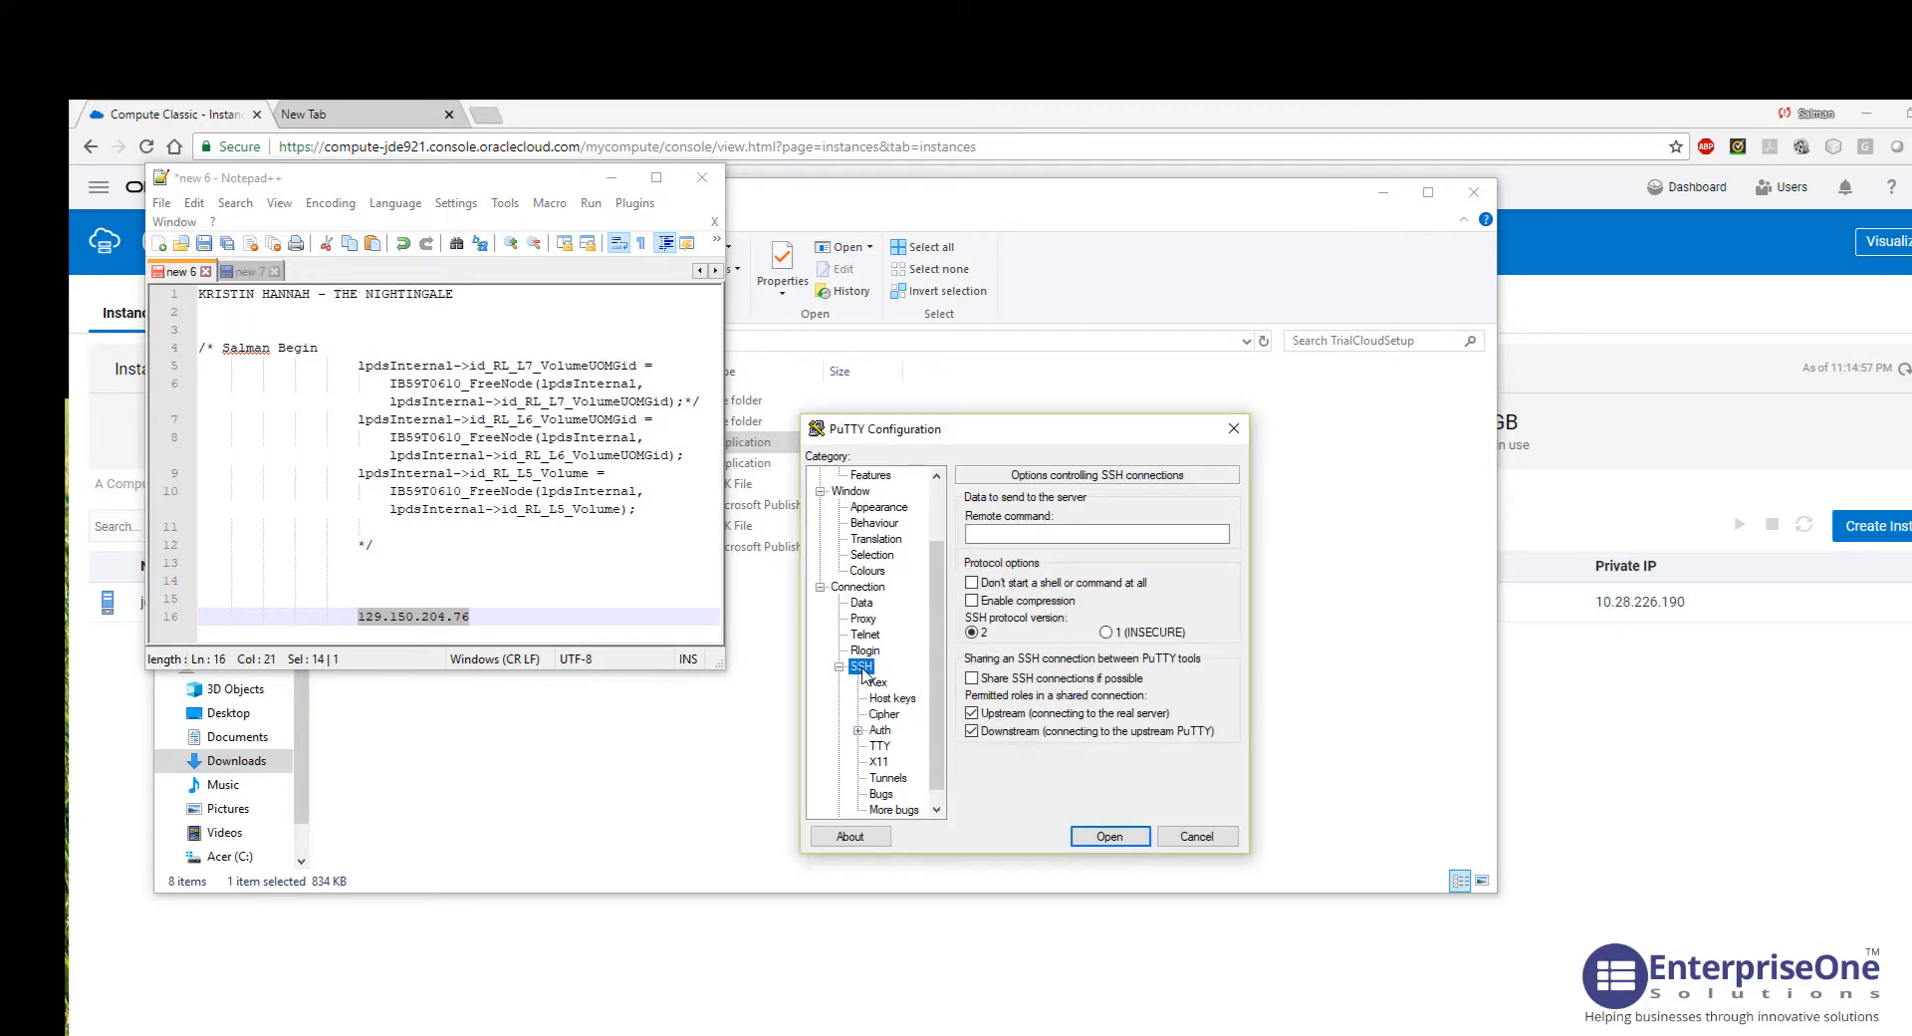
# Use rsa-key-20180814.ppk as the SSH private key and save the session as jde92Trial
pyautogui.click(877, 732)
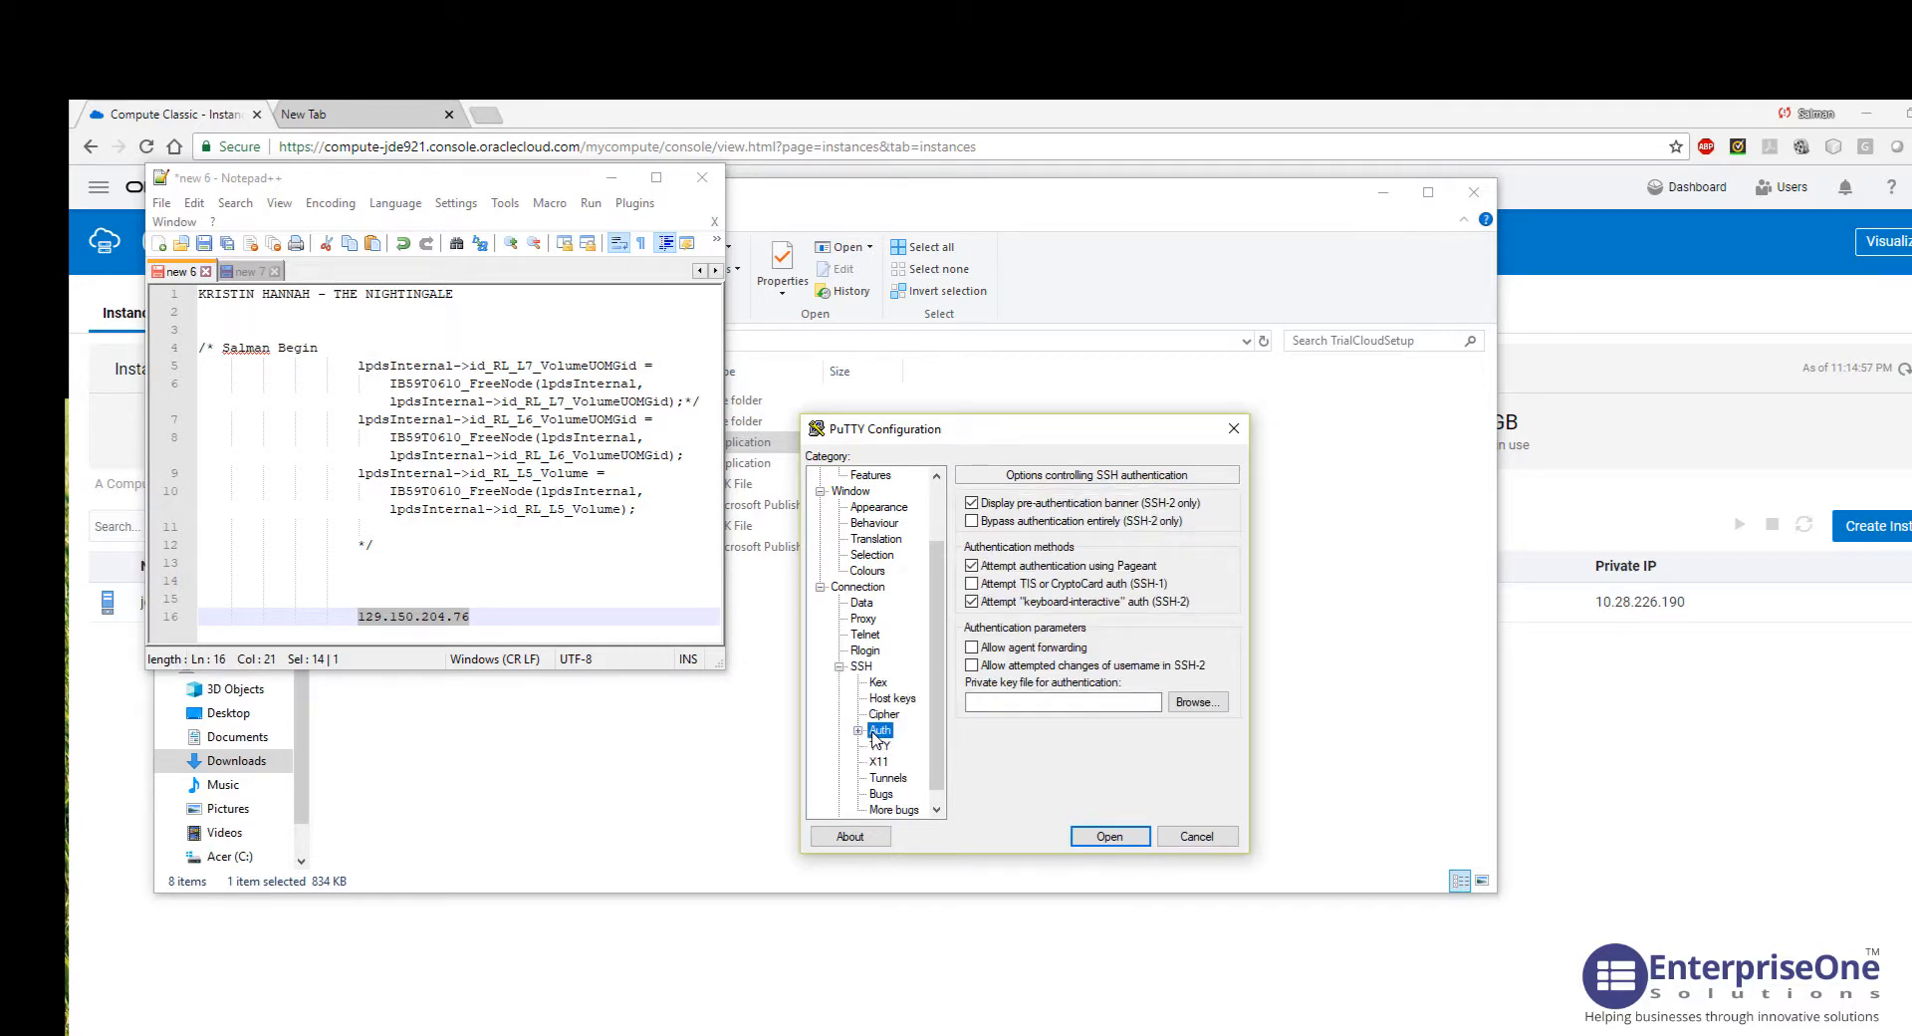
pyautogui.click(1195, 701)
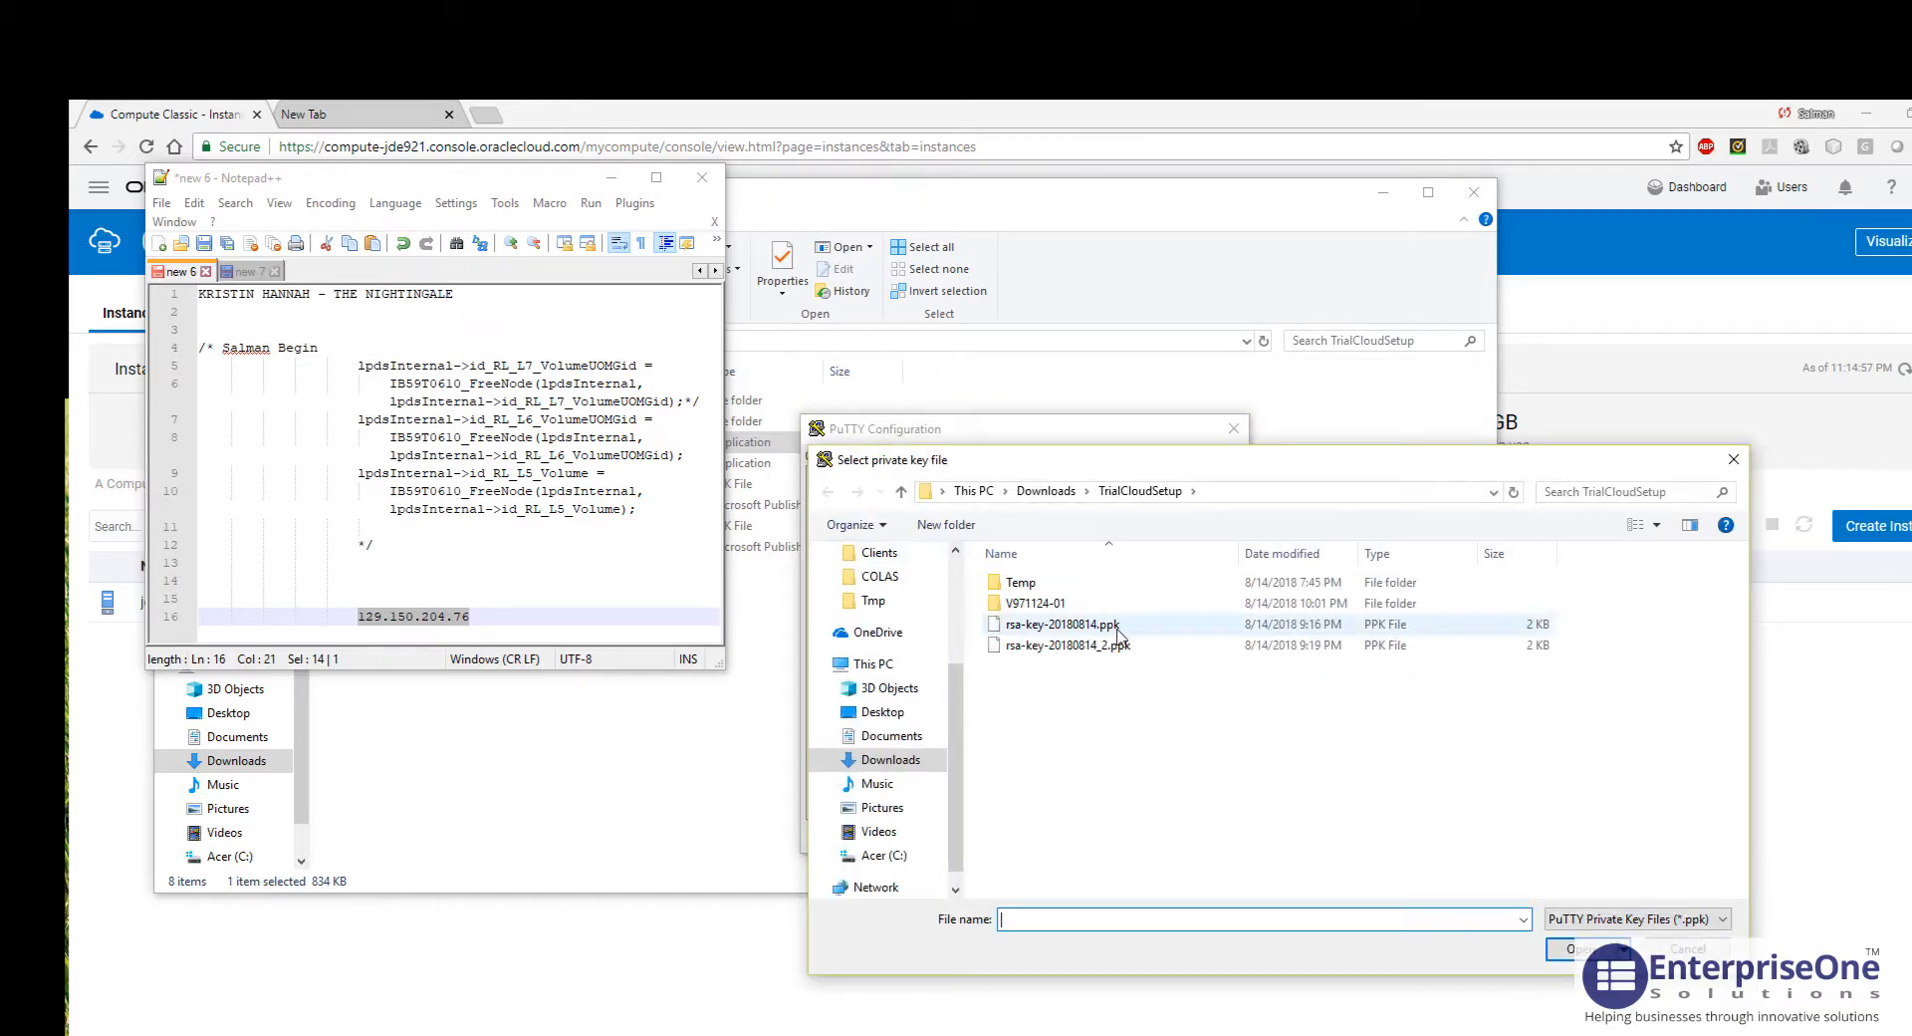
pyautogui.doubleClick(1117, 631)
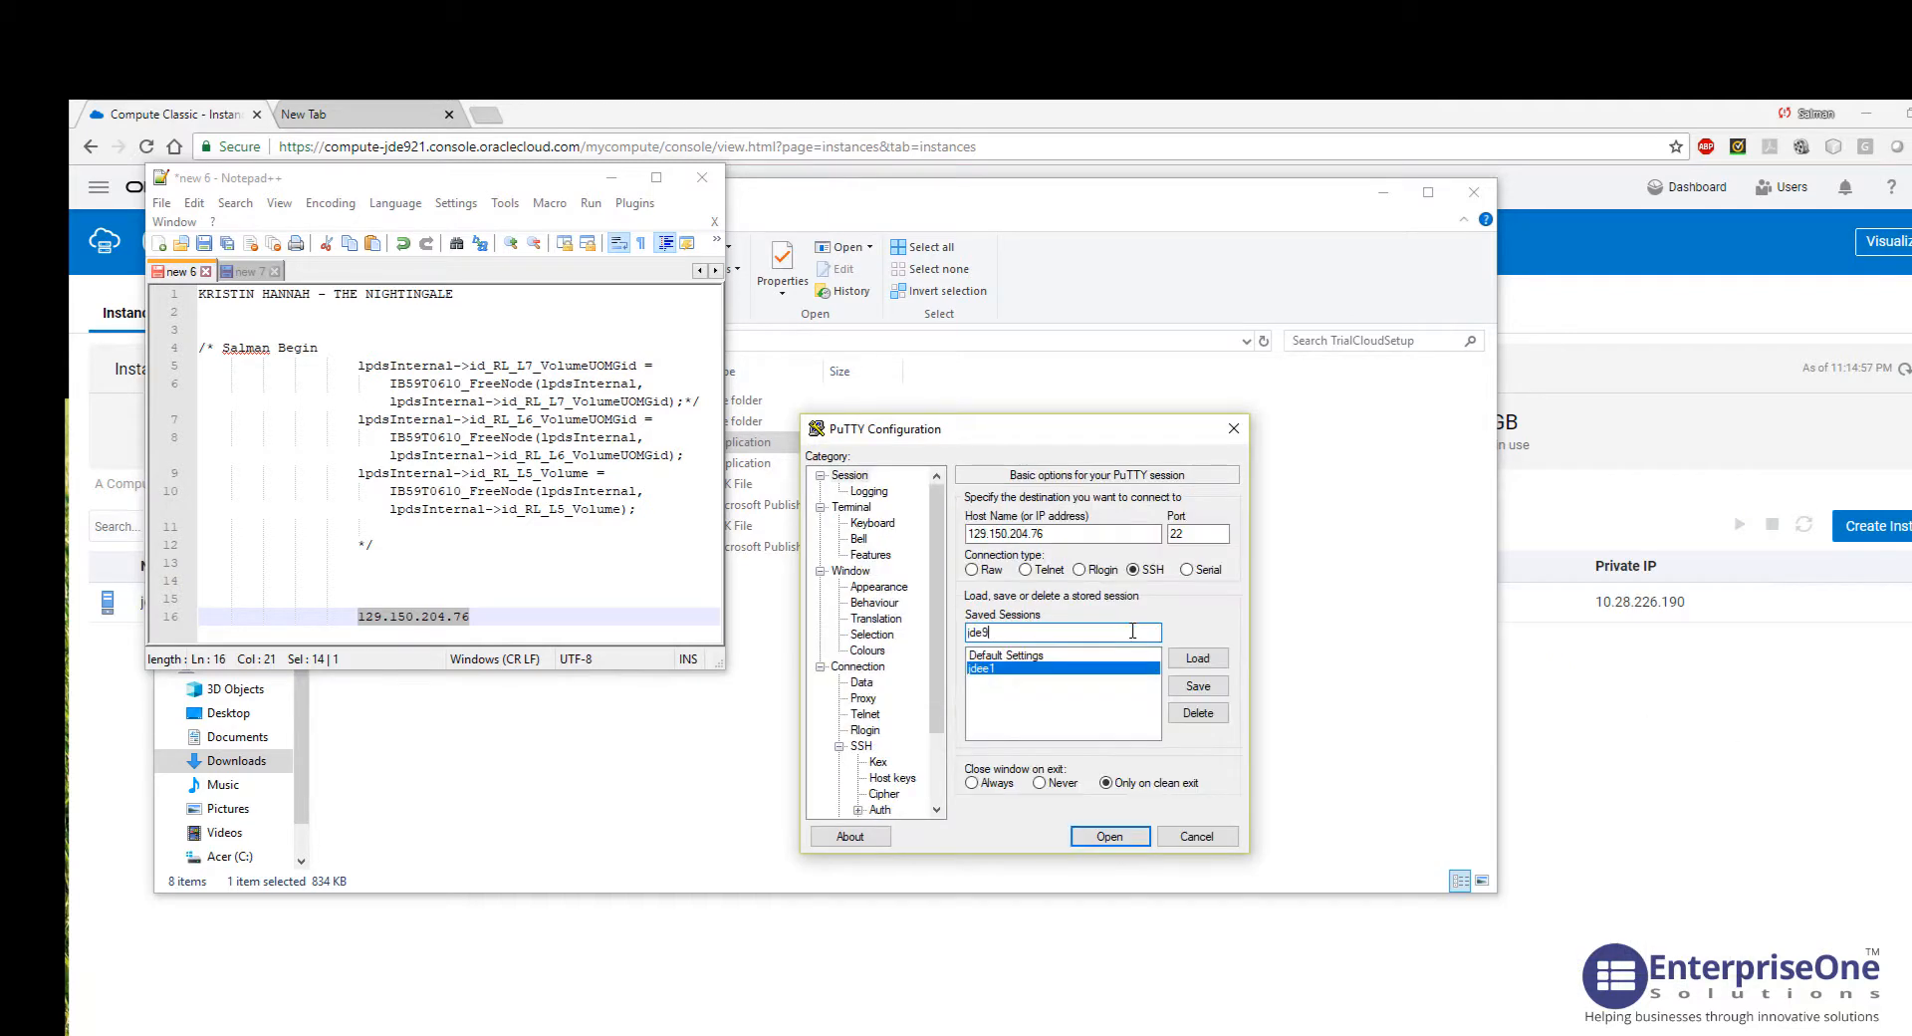
pyautogui.write('2Trial')
pyautogui.click(1199, 686)
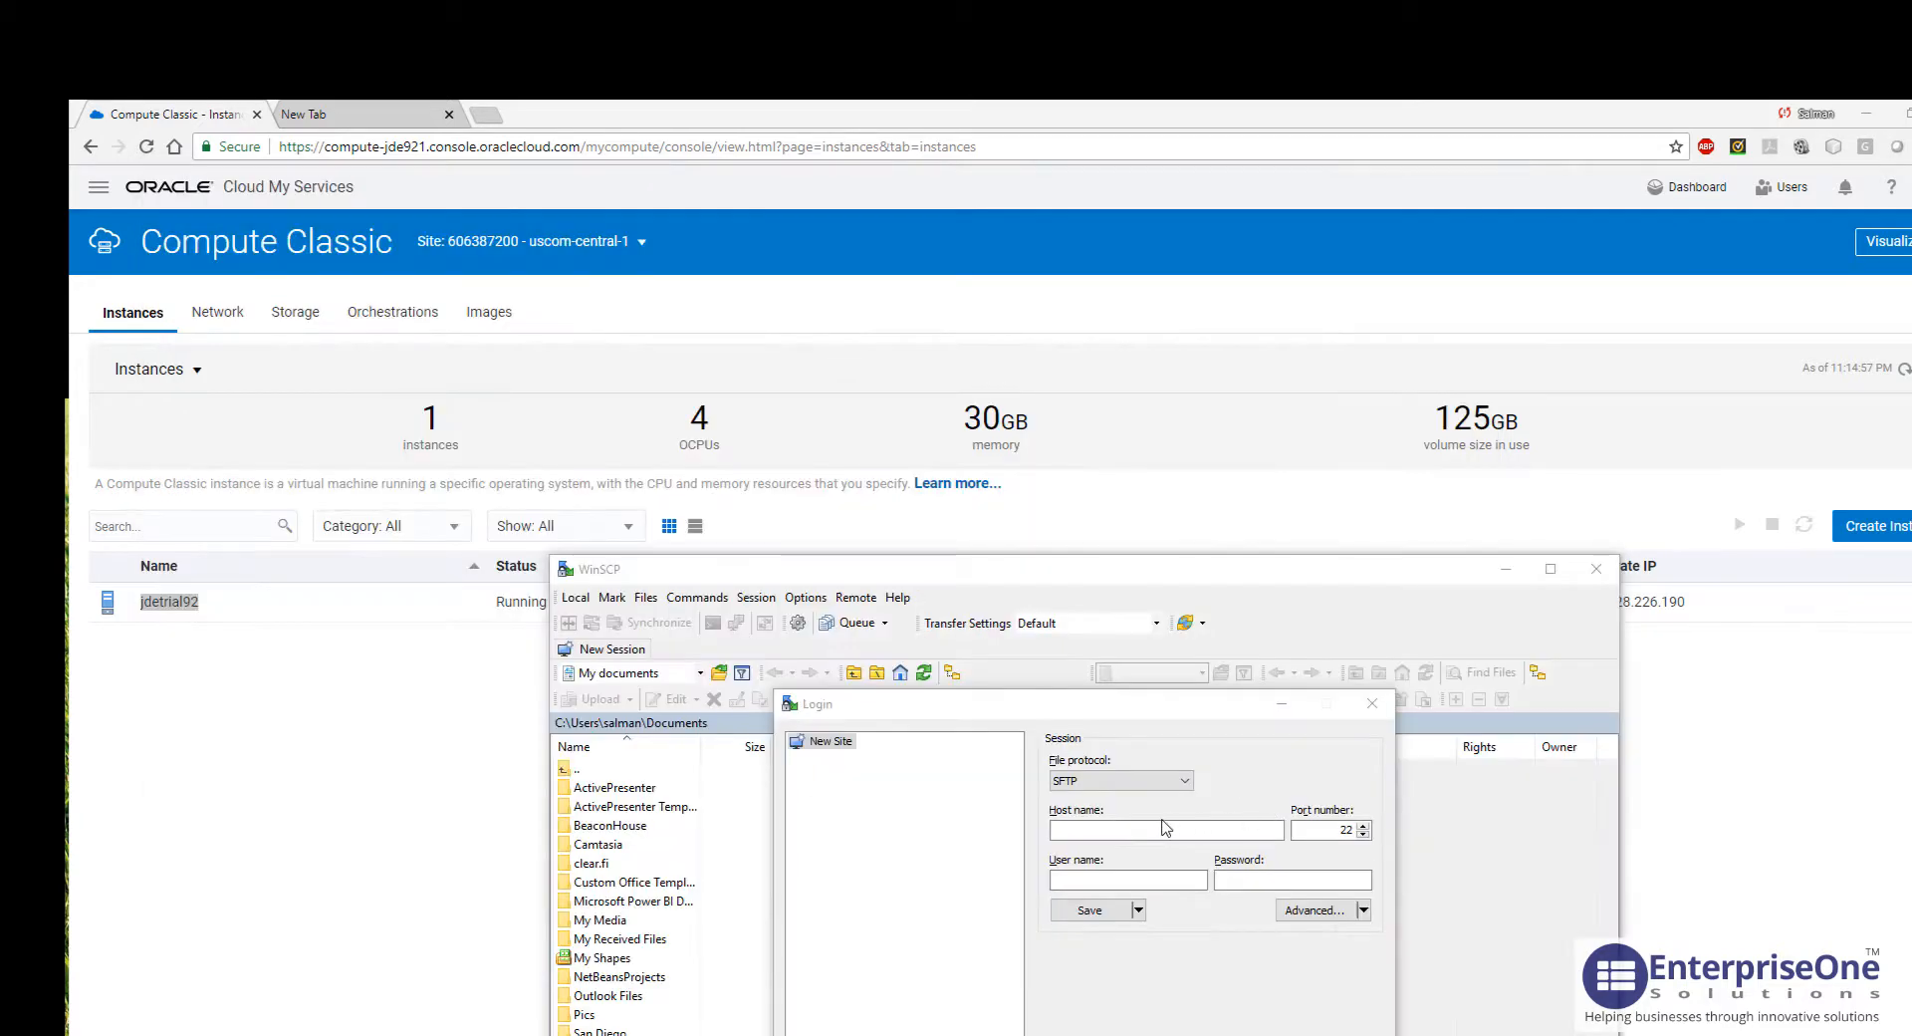
# Enter host 129.150.204.76 and user name opc in the WinSCP login
pyautogui.click(1147, 829)
pyautogui.write('129.150.204.76')
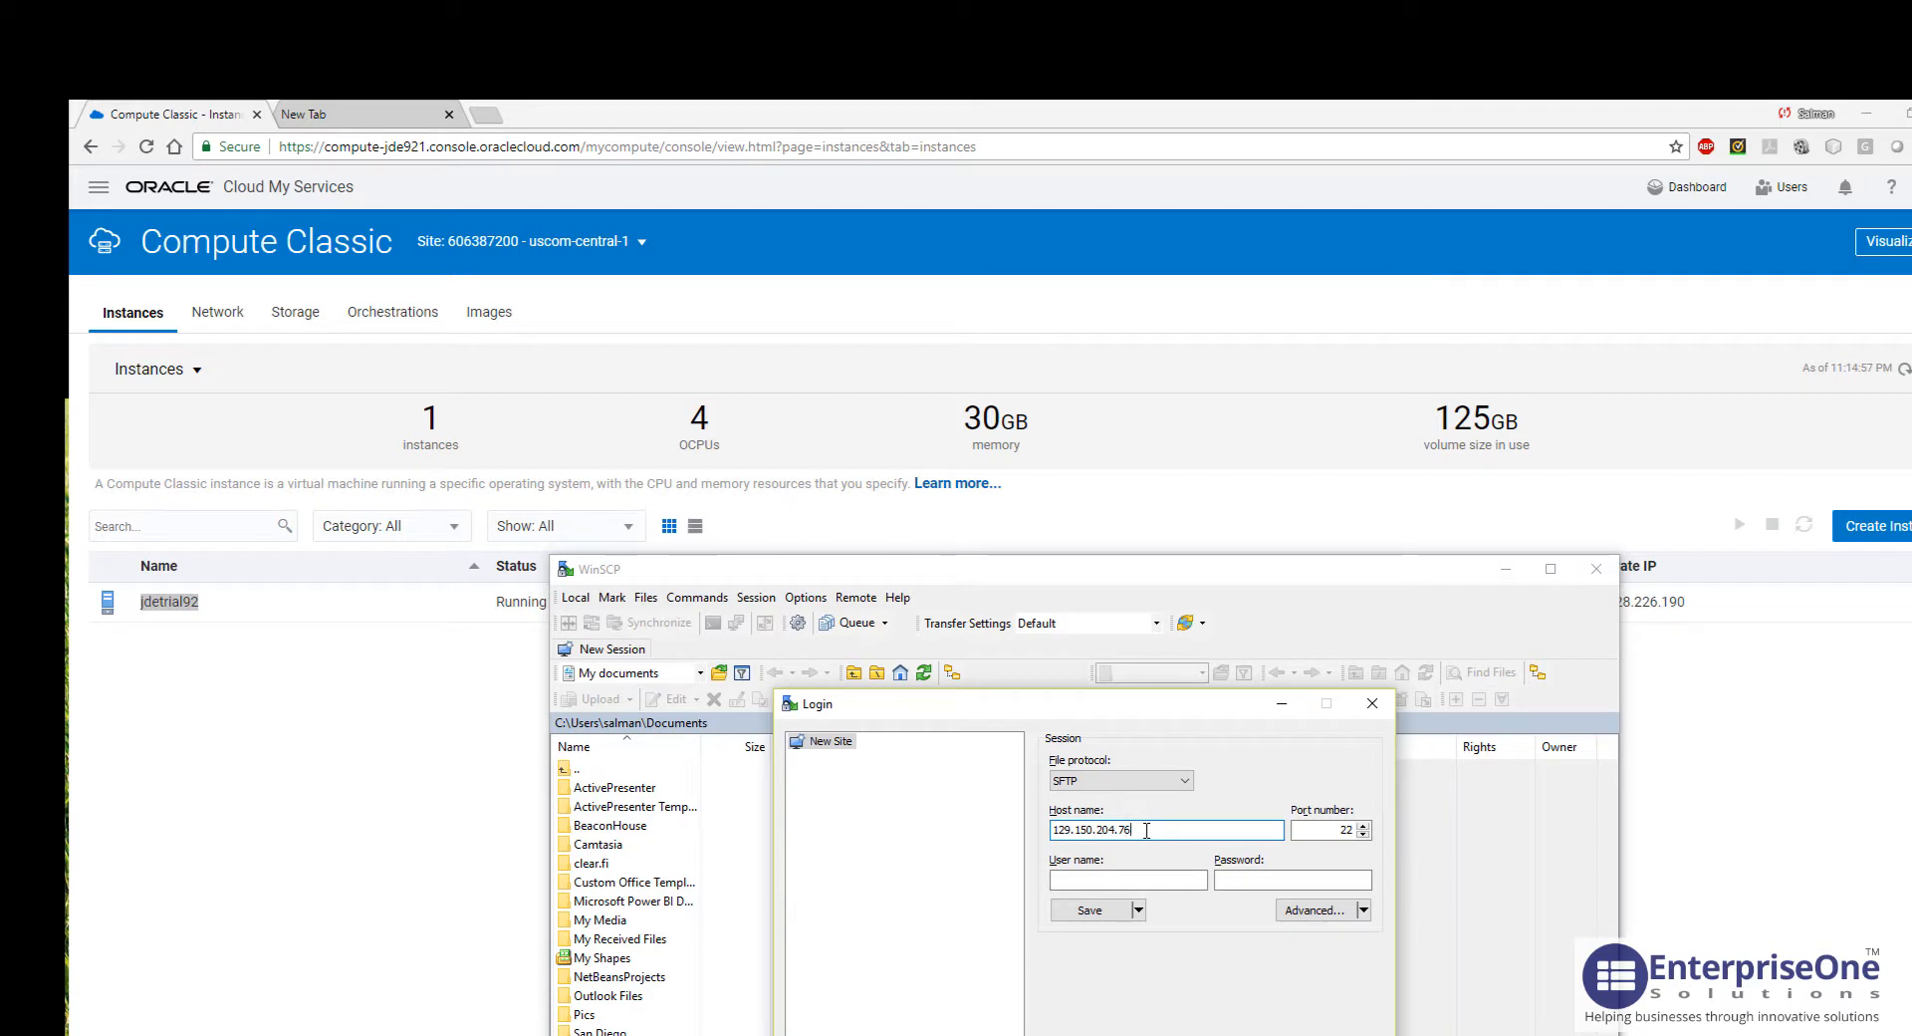
pyautogui.click(1154, 881)
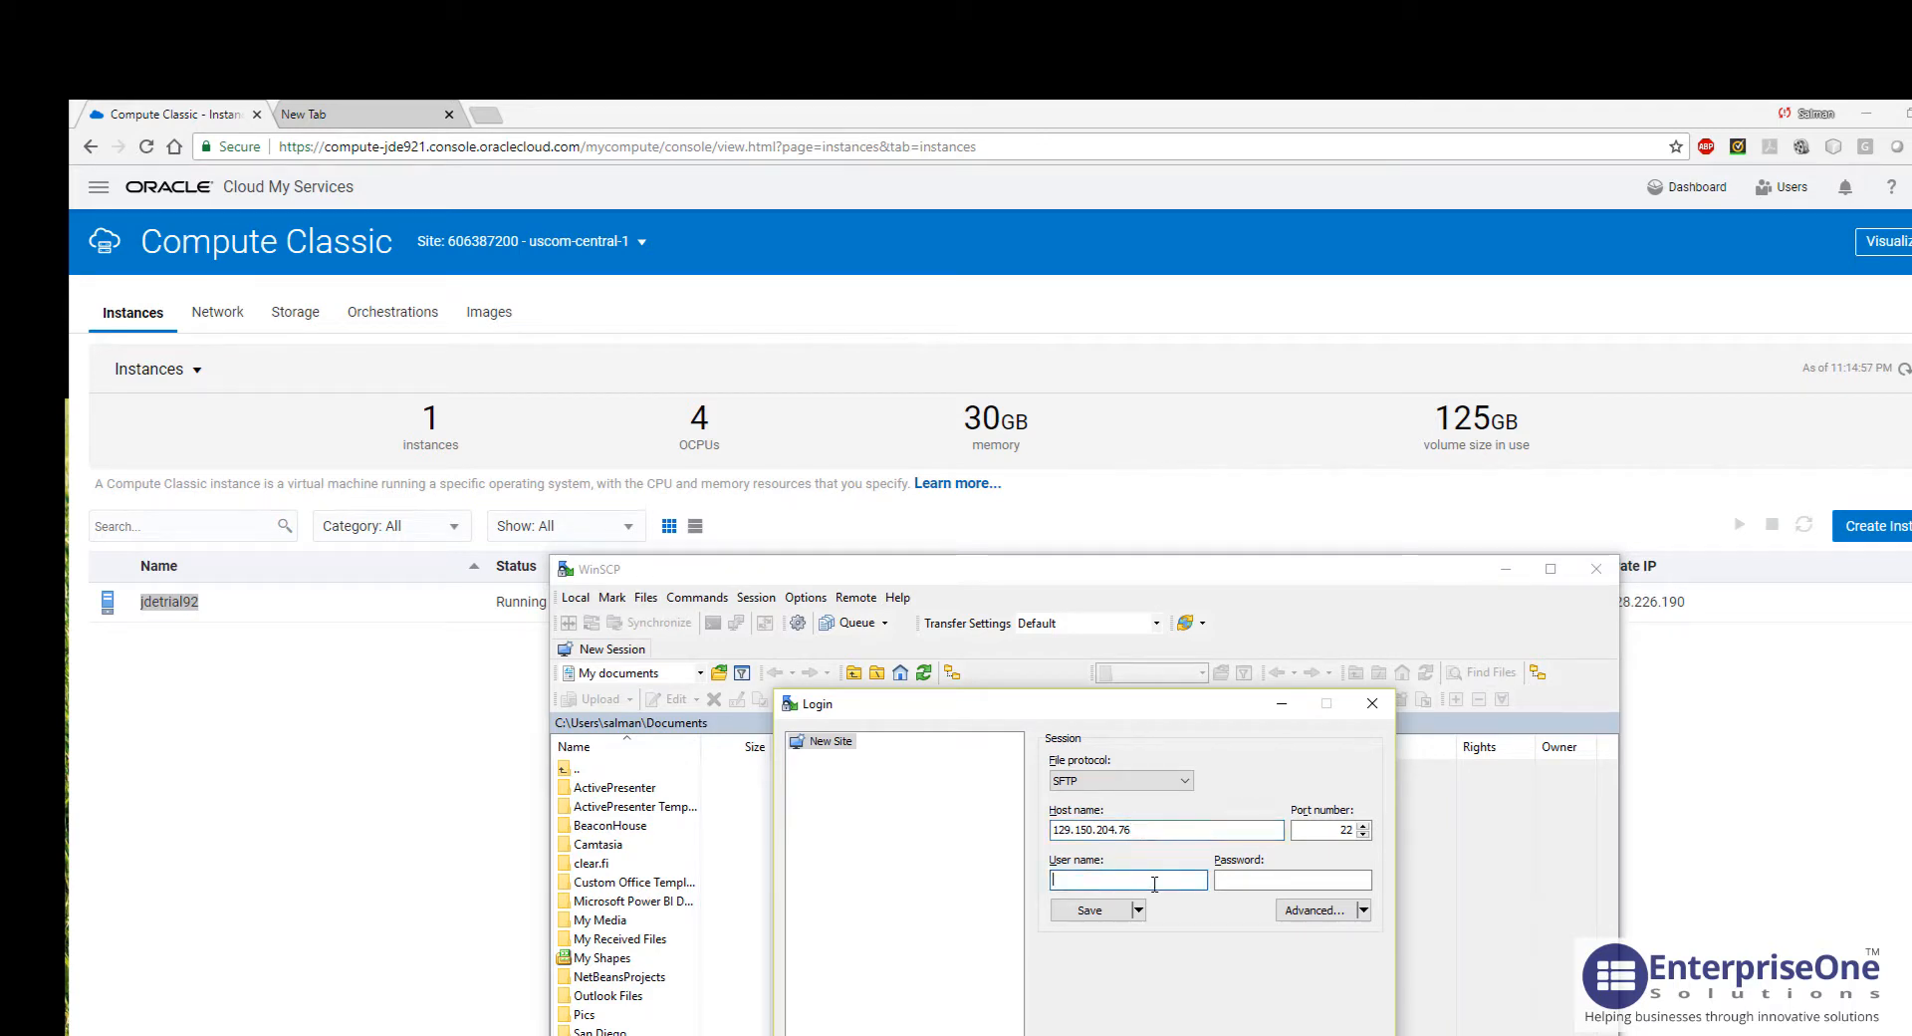
pyautogui.write('opc')
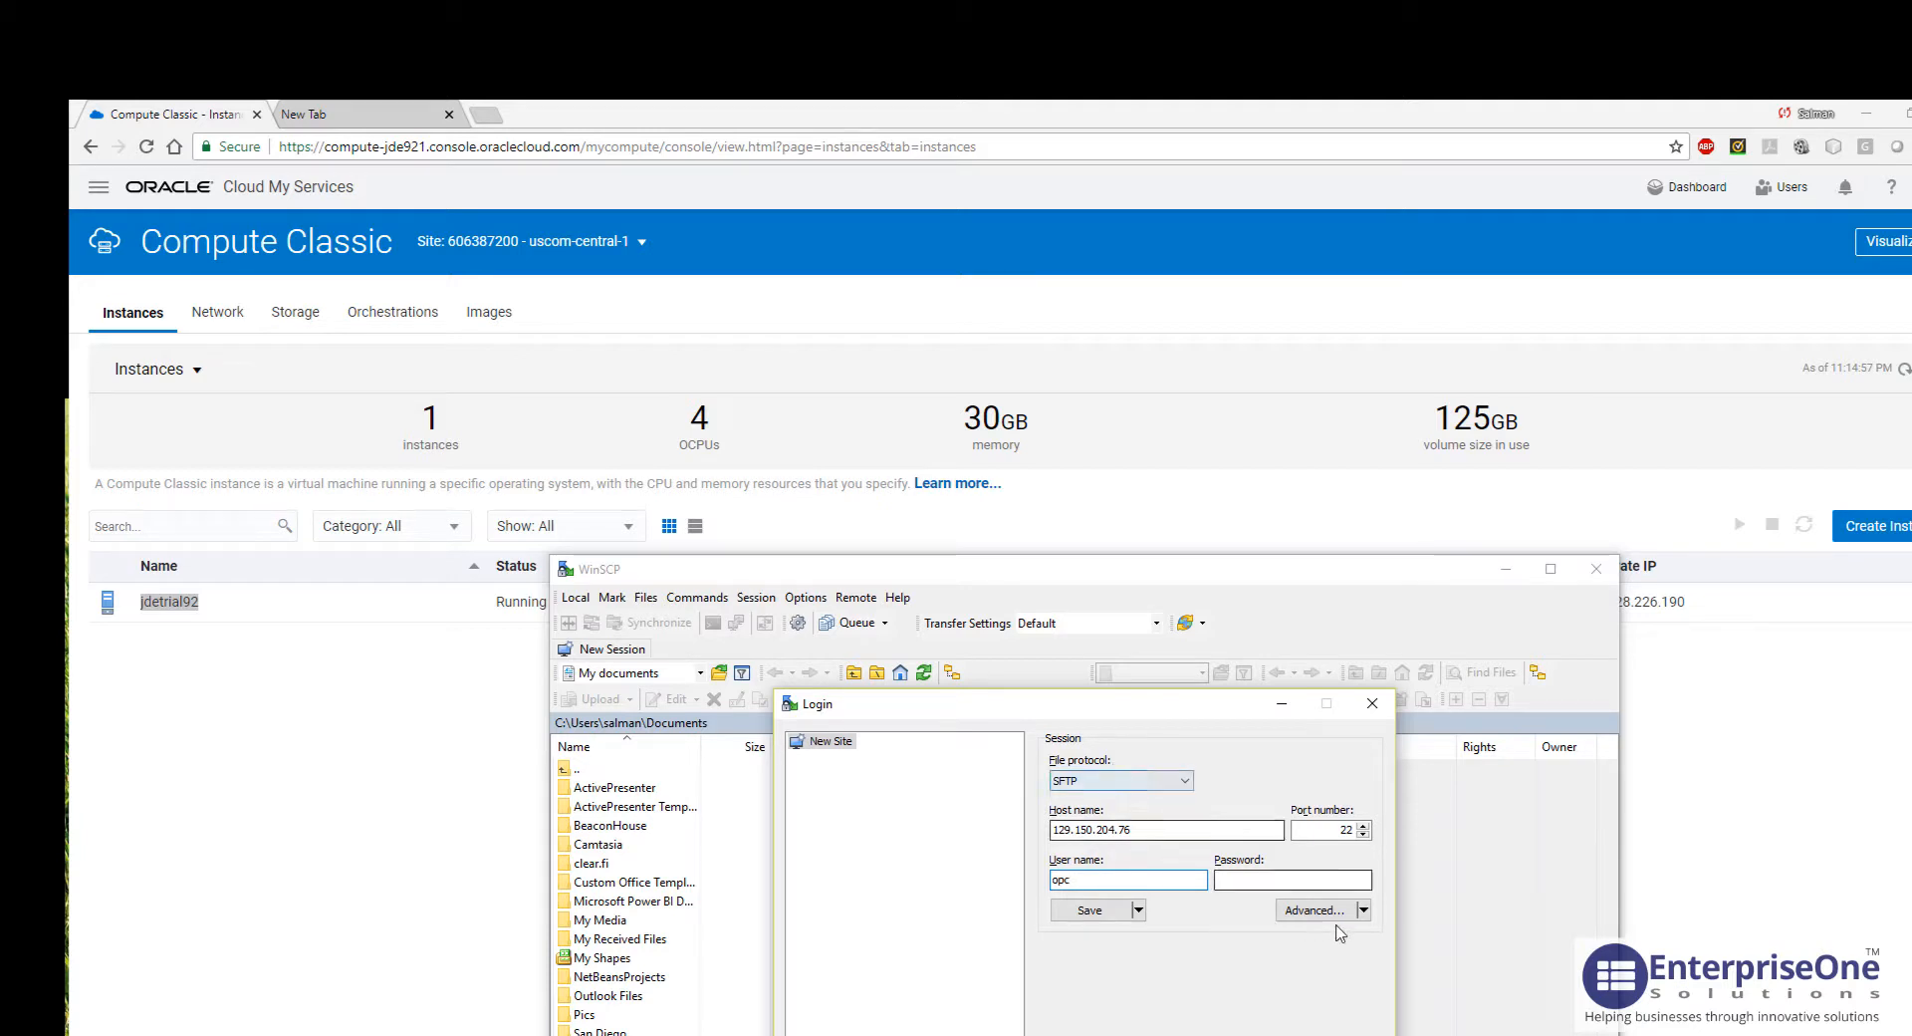
# Review the advanced site settings, confirming rsa-key-20180814.ppk as the authentication key, then log in
pyautogui.click(1366, 910)
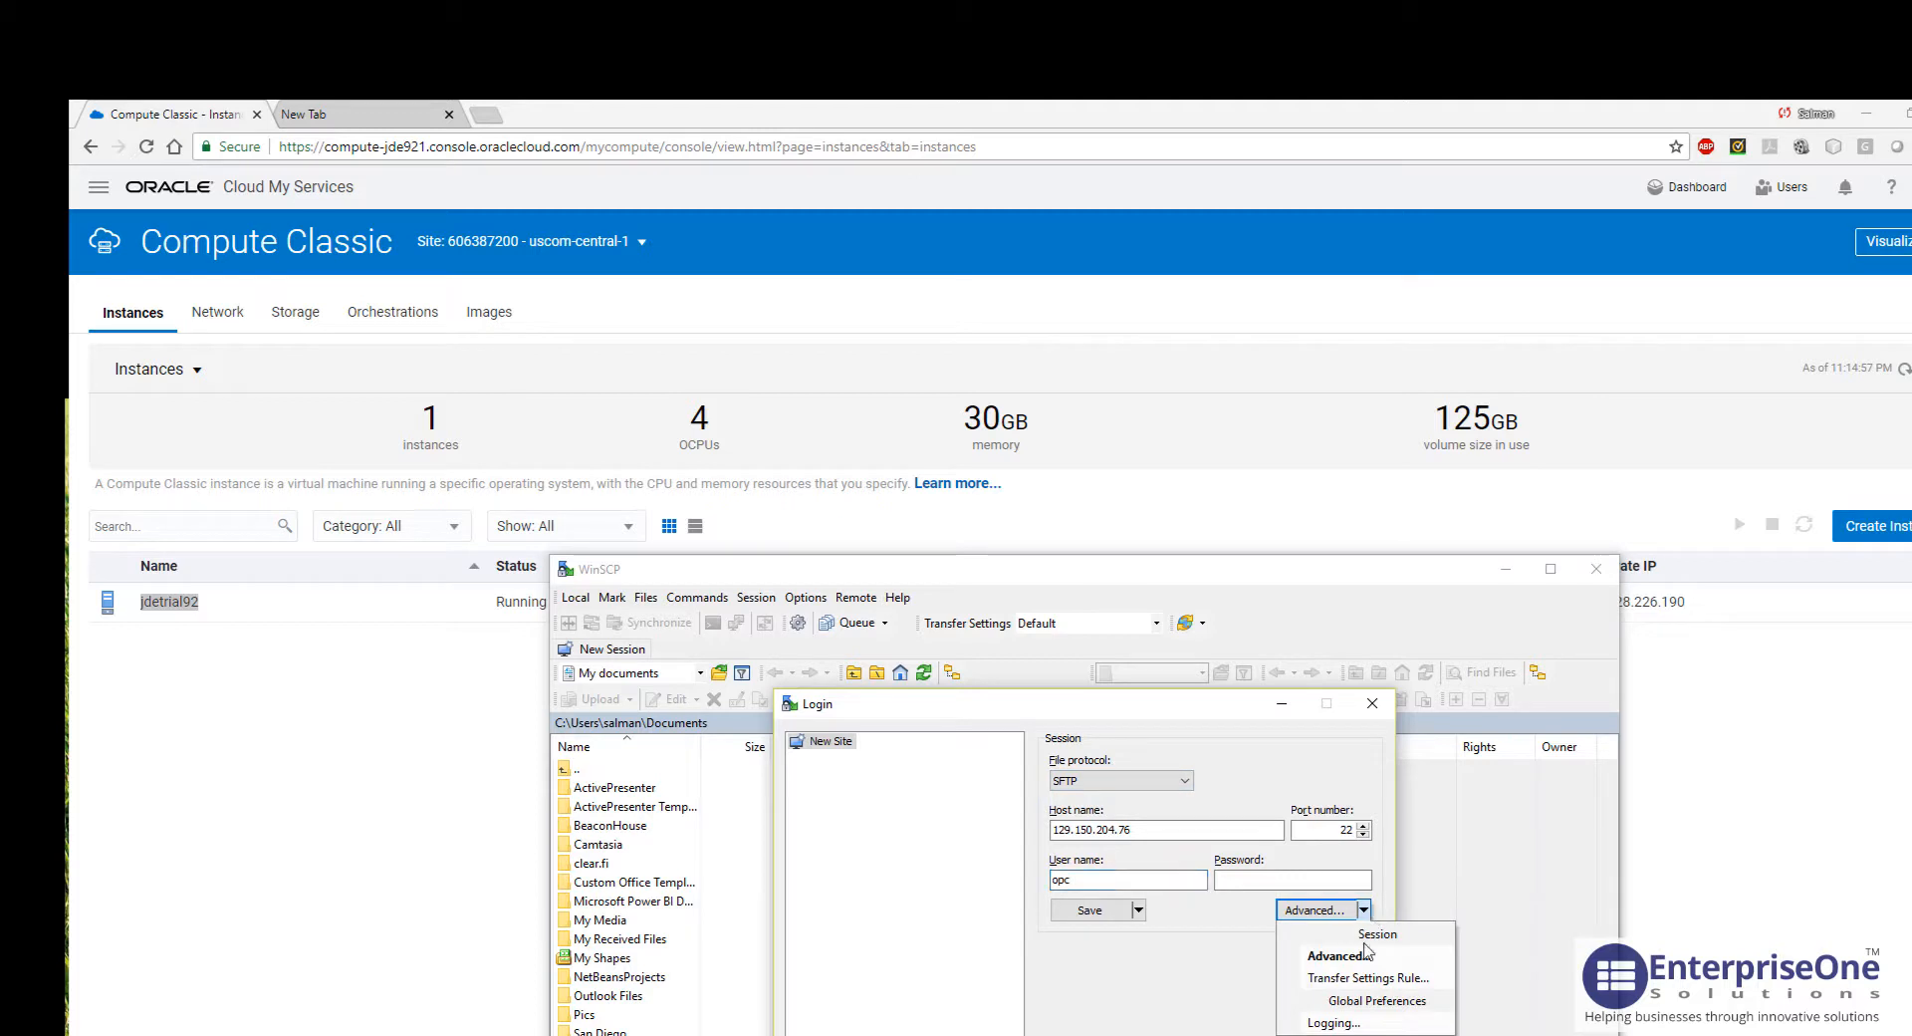
pyautogui.click(1360, 953)
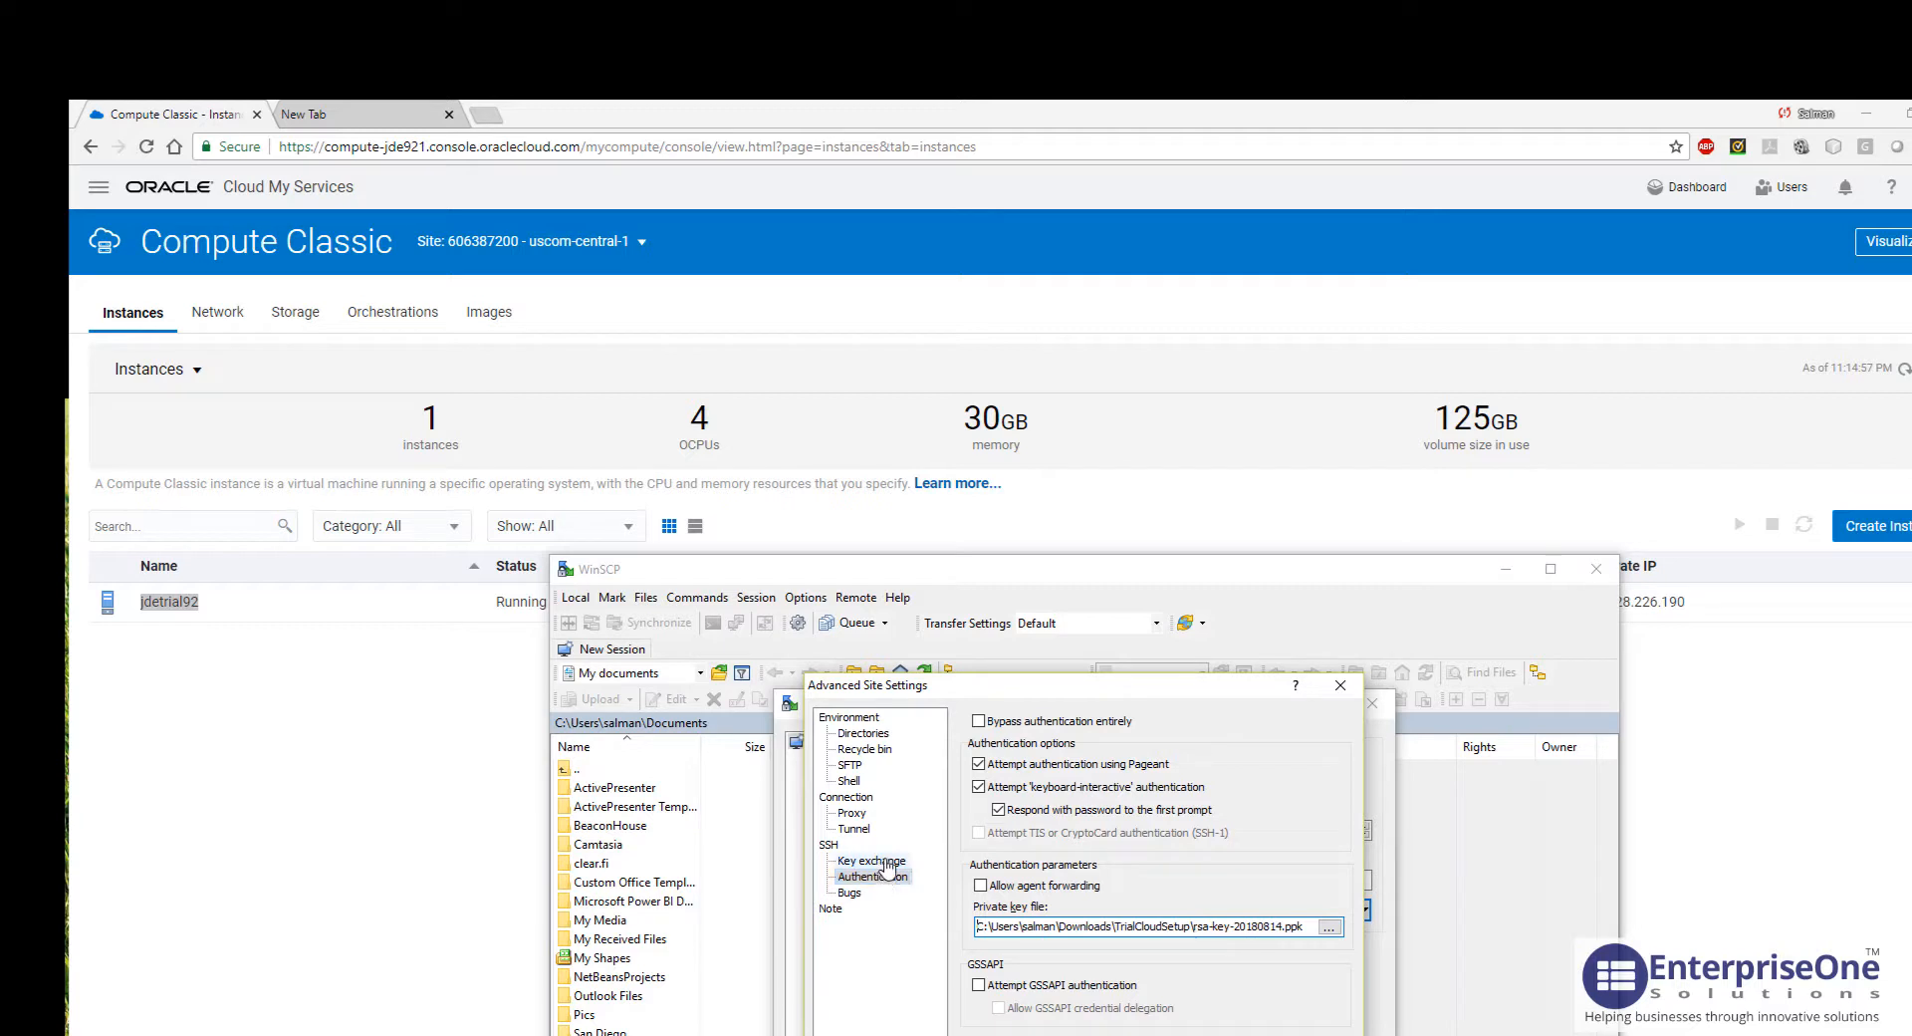
pyautogui.click(851, 718)
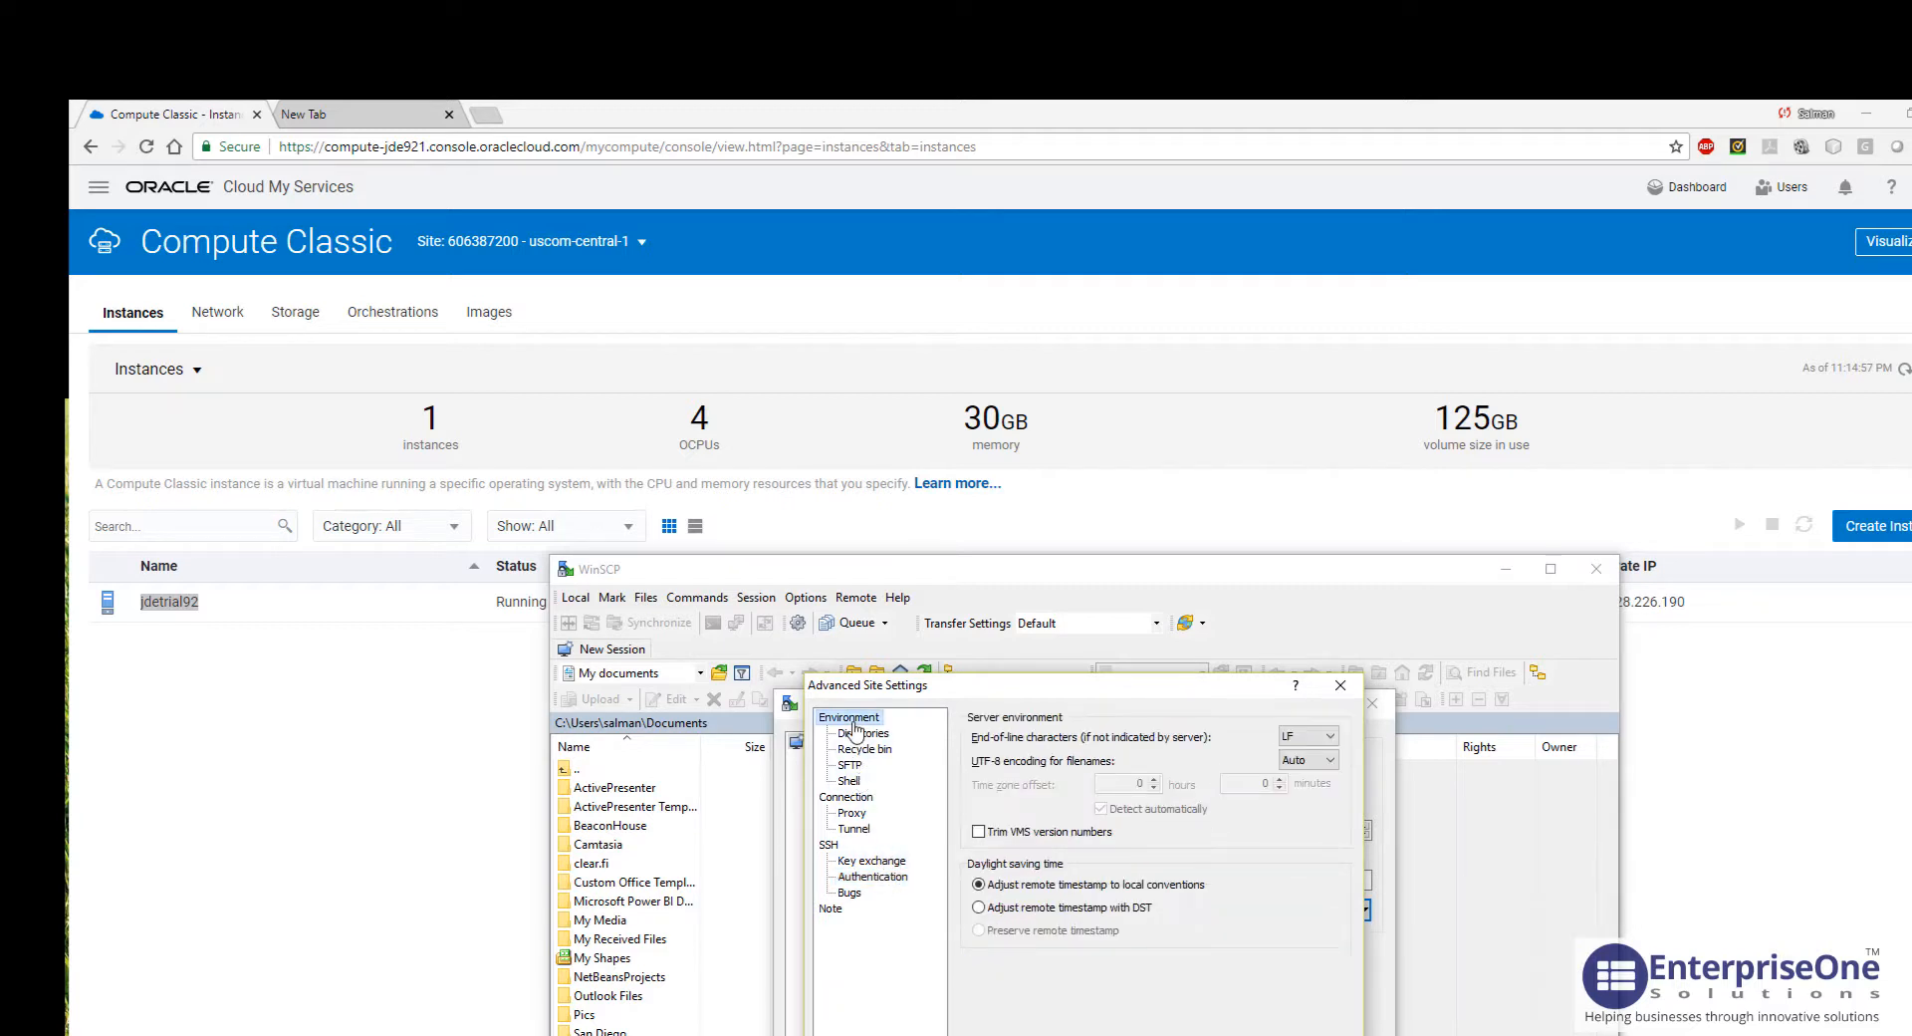
pyautogui.click(856, 733)
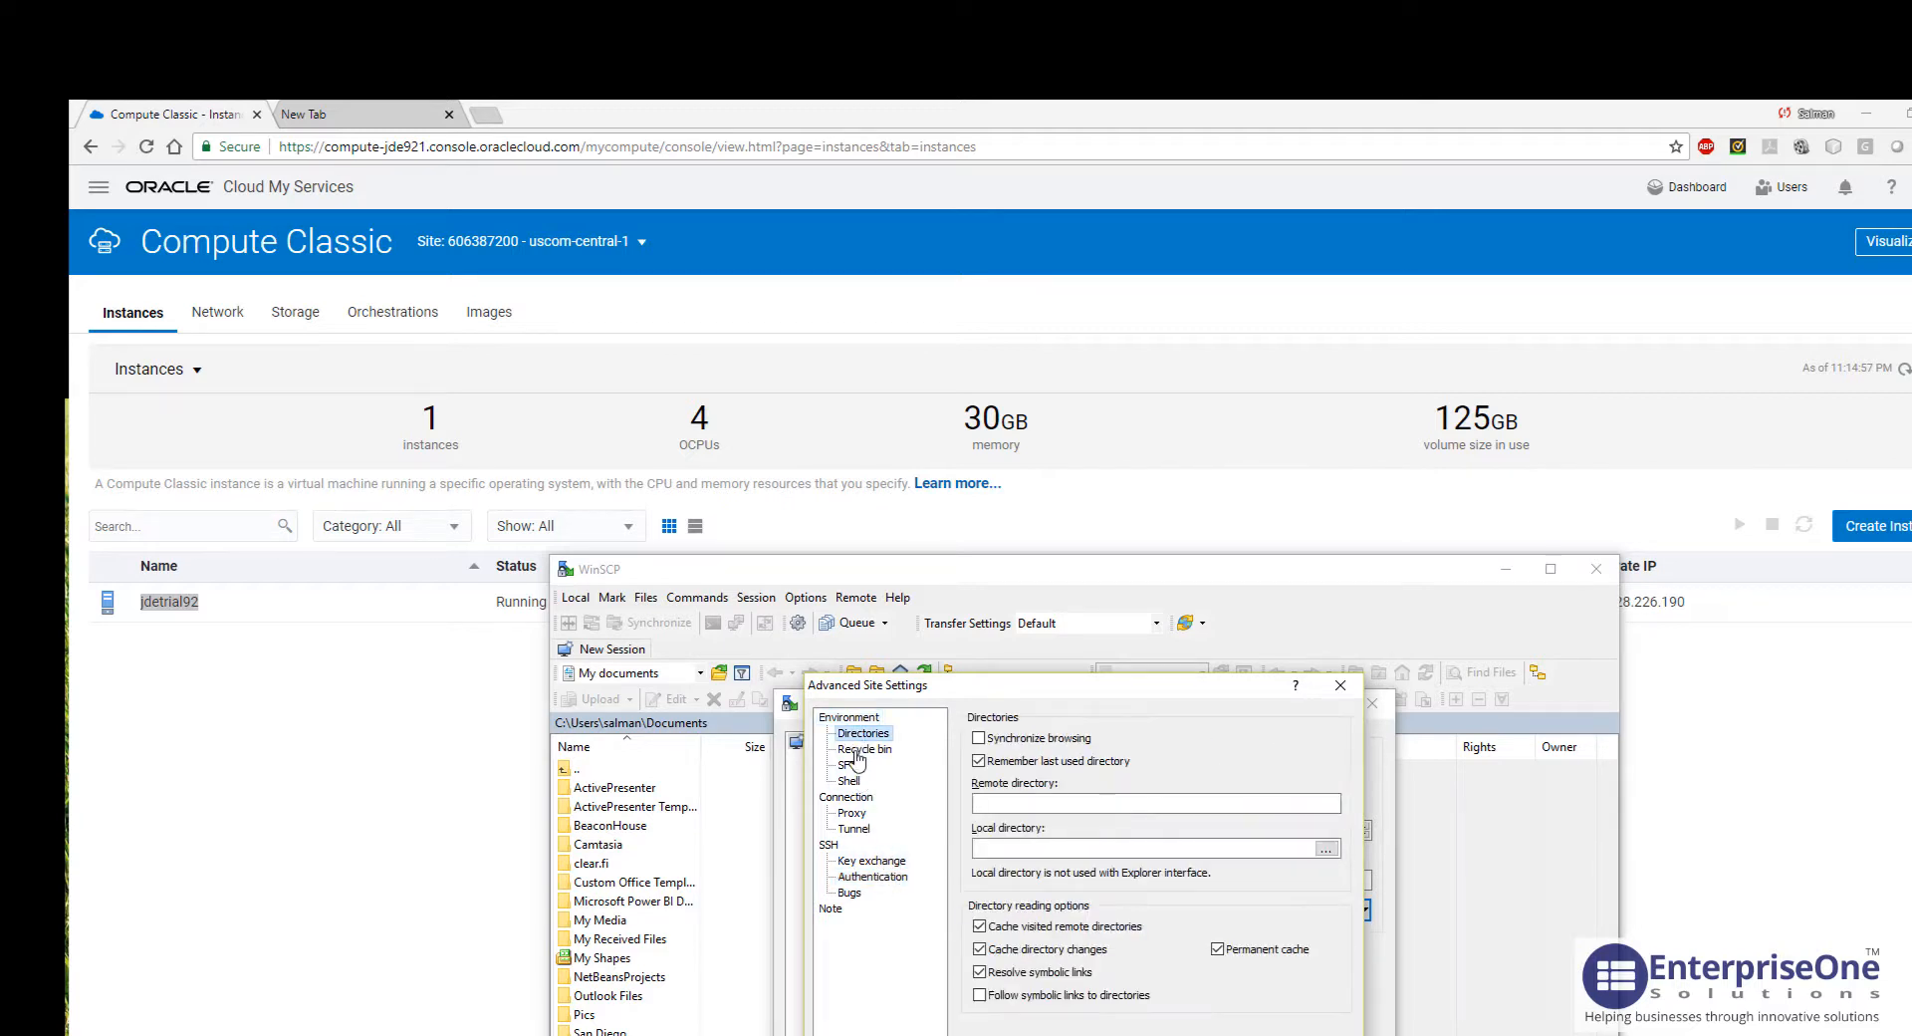
pyautogui.click(828, 845)
pyautogui.click(849, 862)
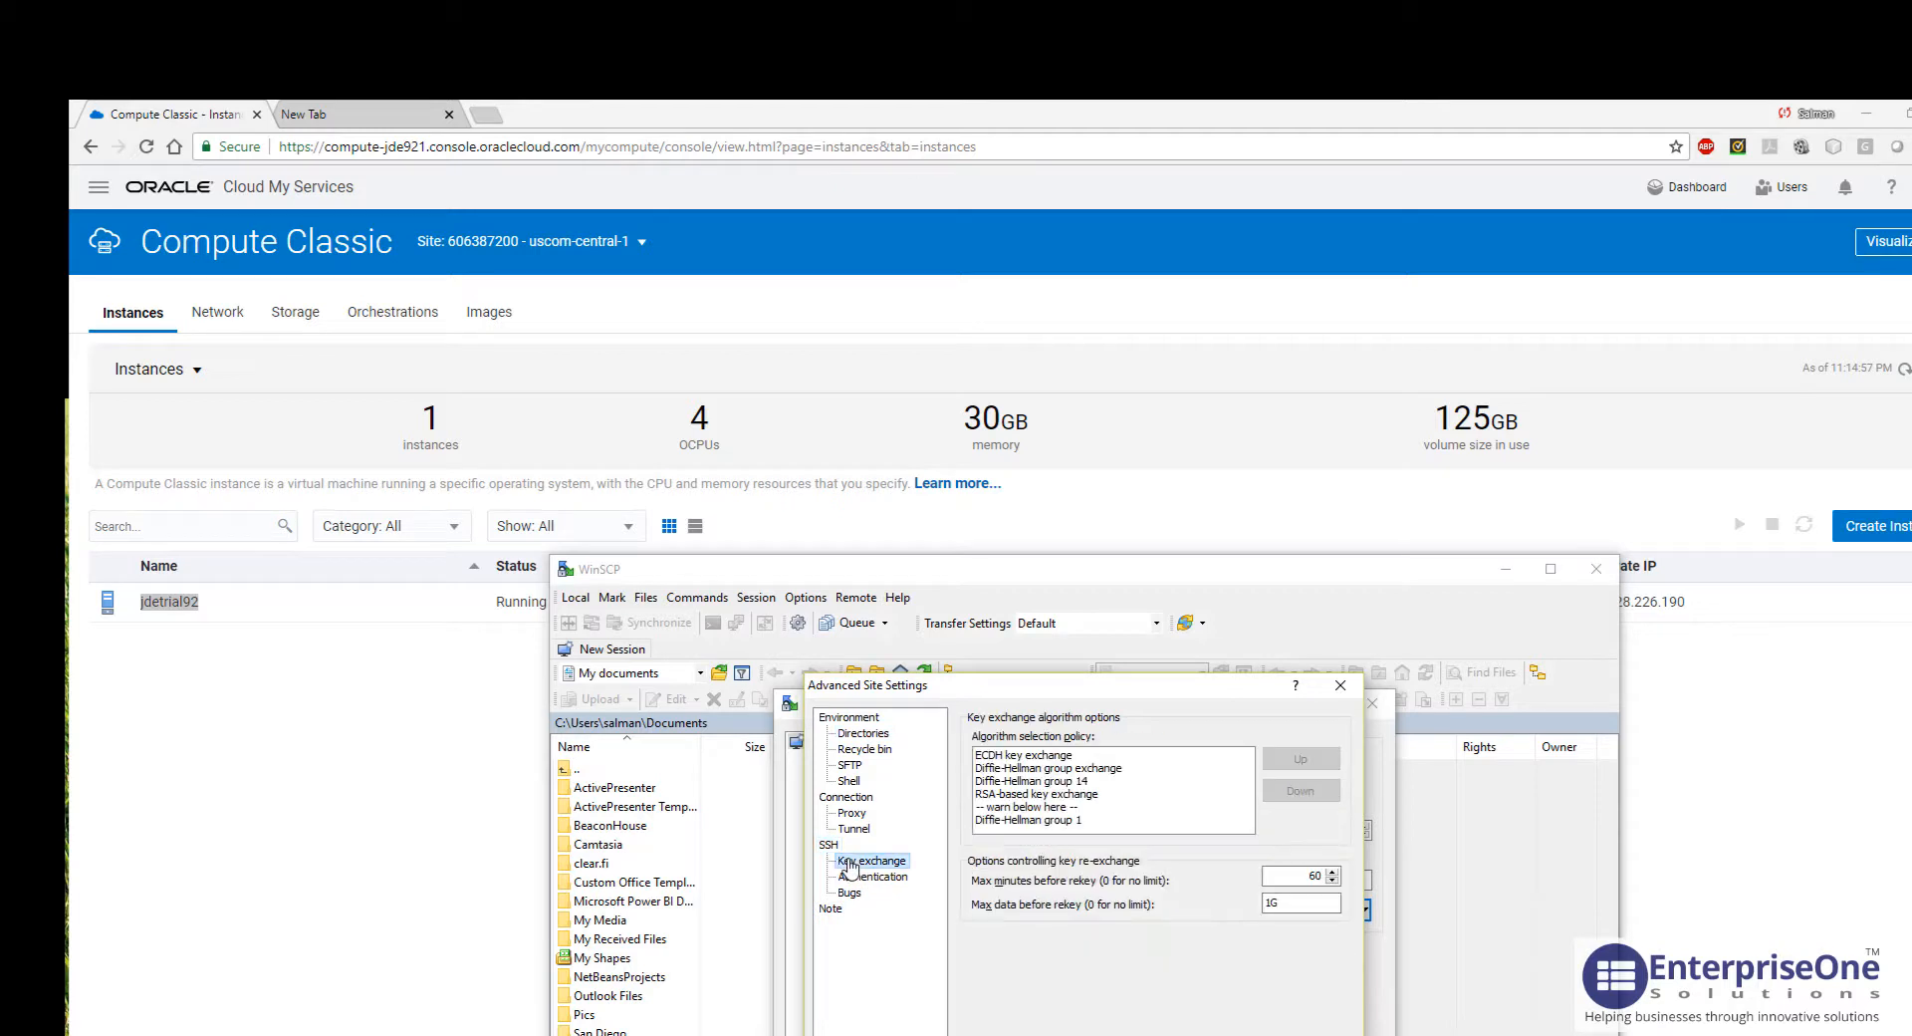
pyautogui.click(854, 876)
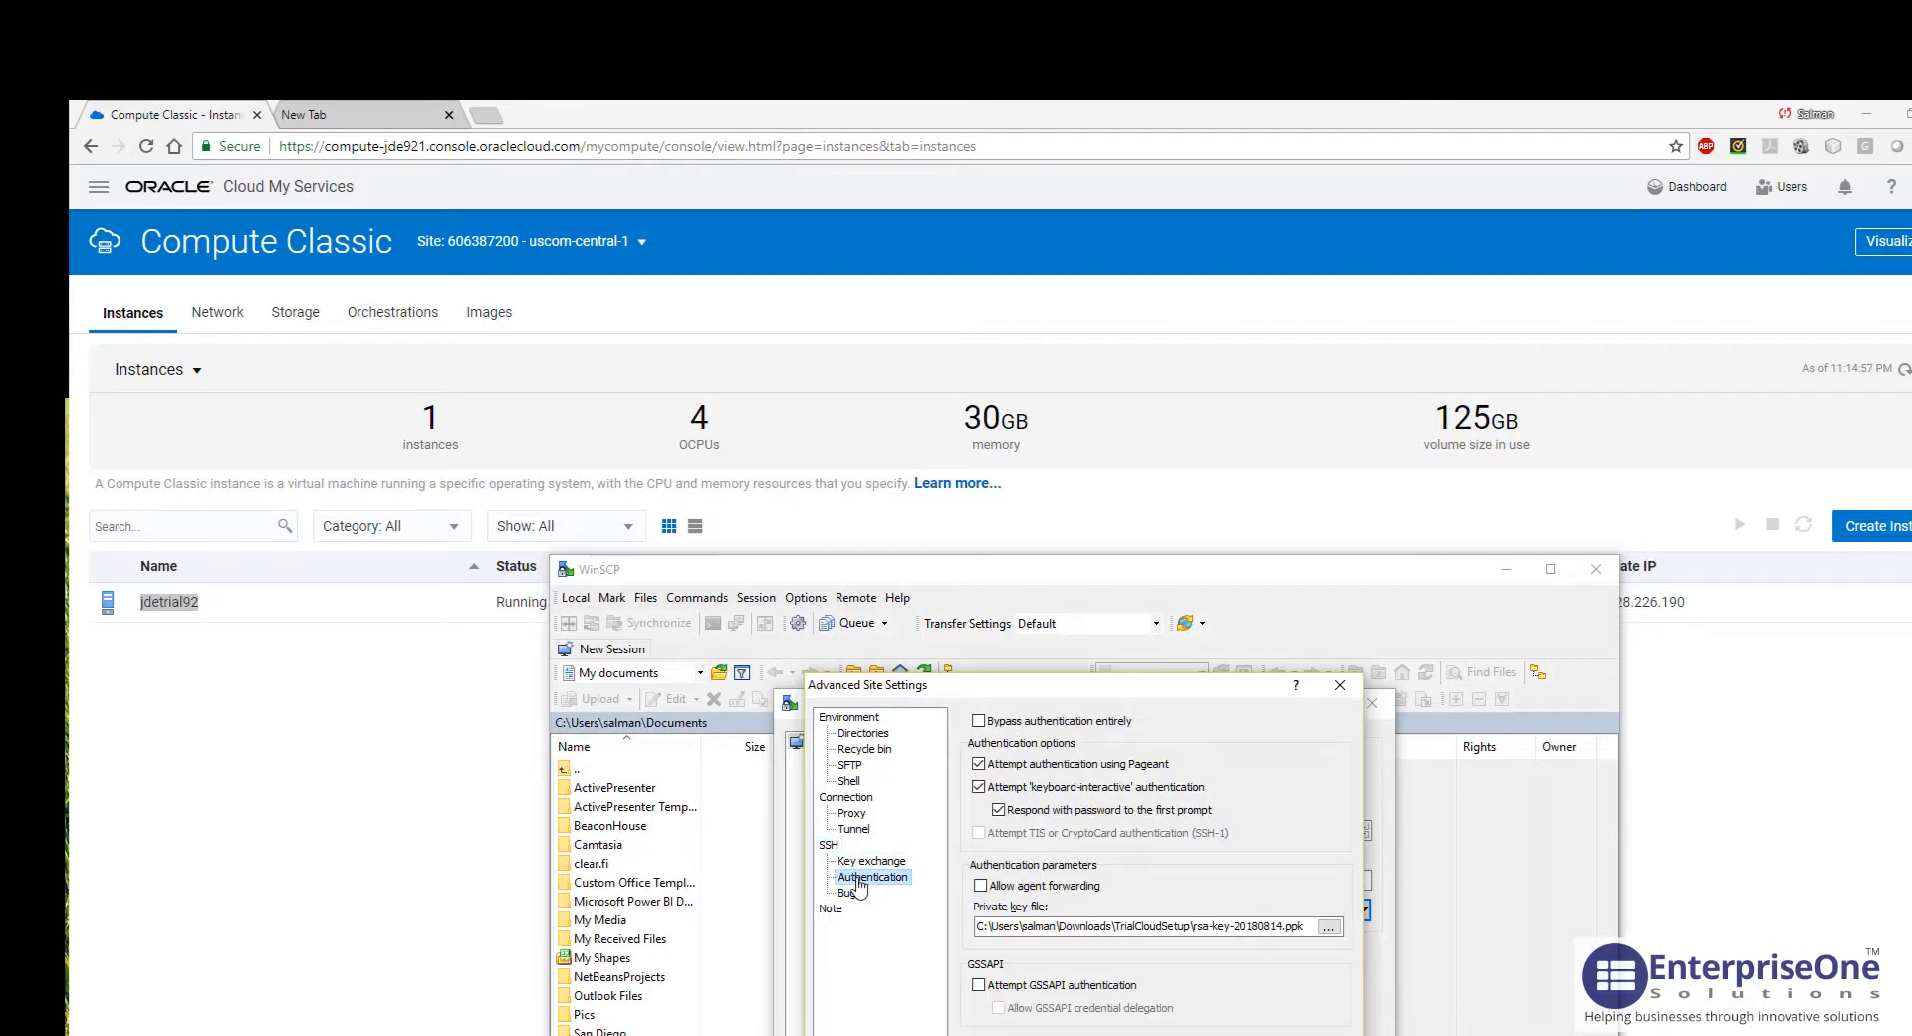
pyautogui.click(852, 892)
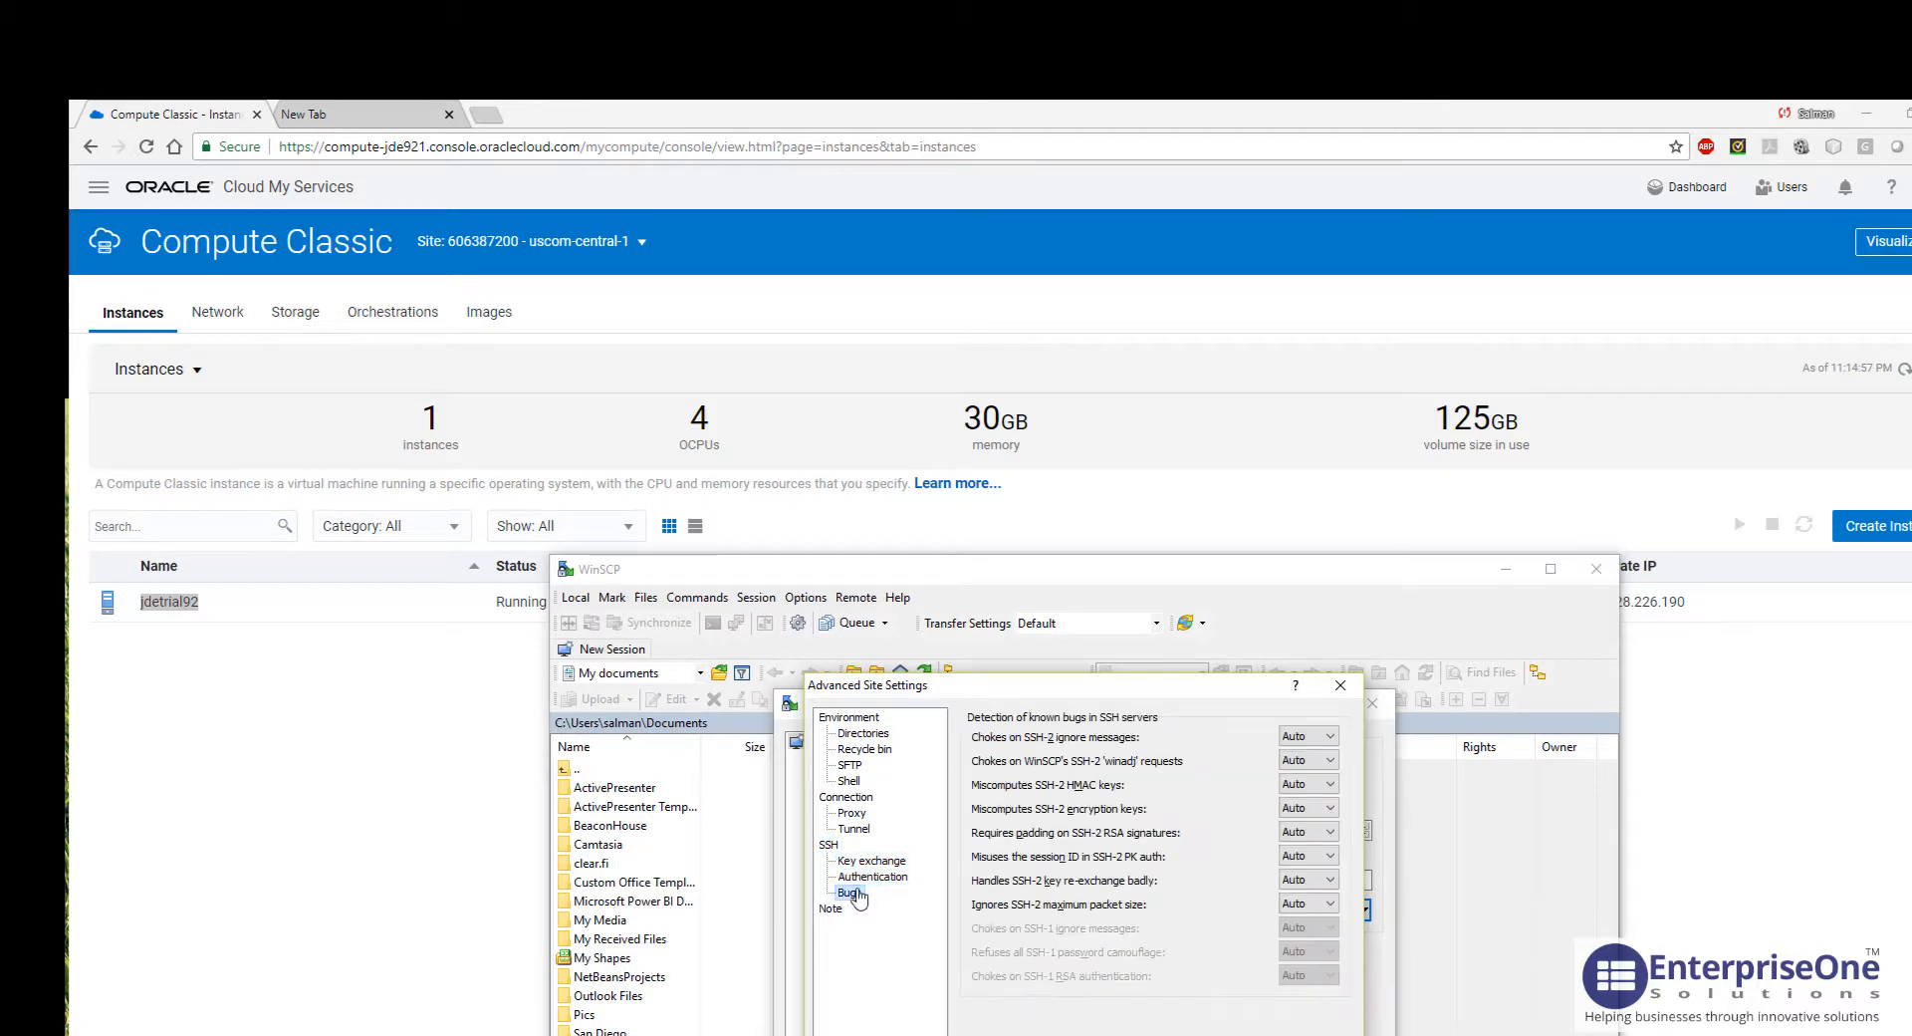
pyautogui.click(1140, 1035)
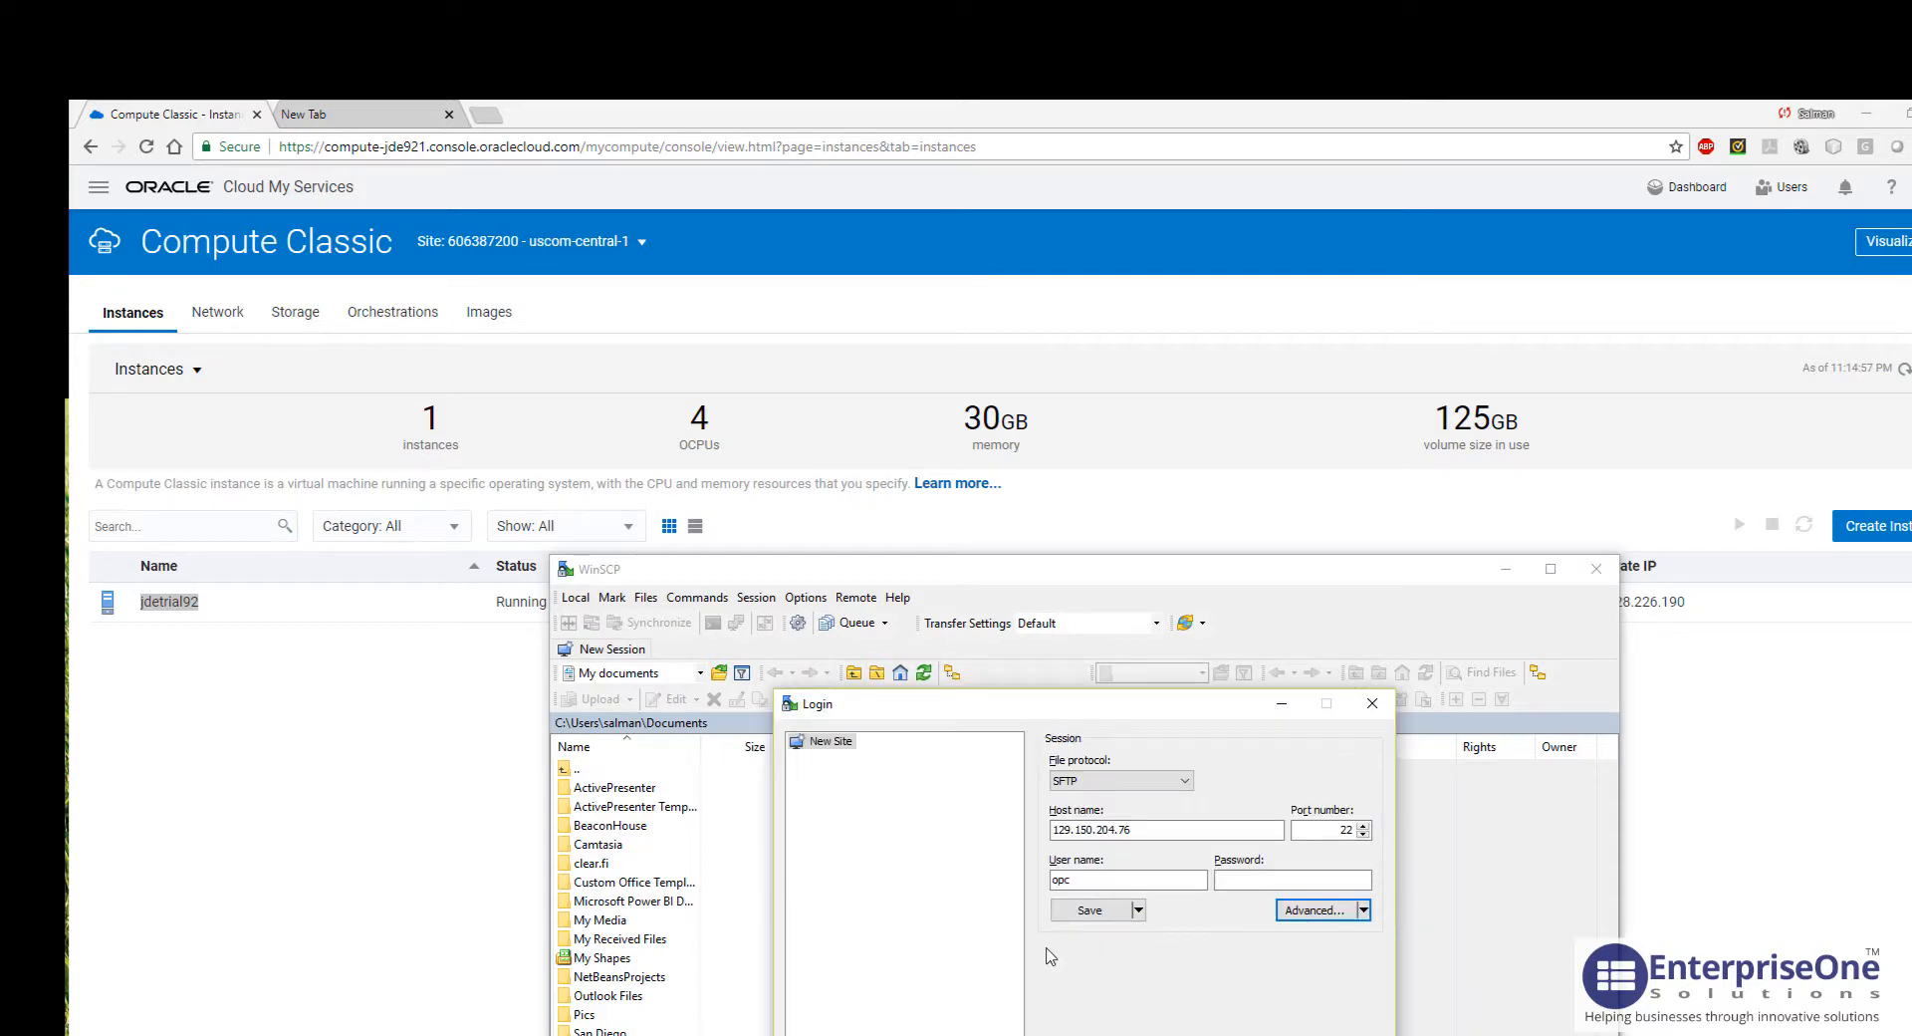
pyautogui.click(1140, 1035)
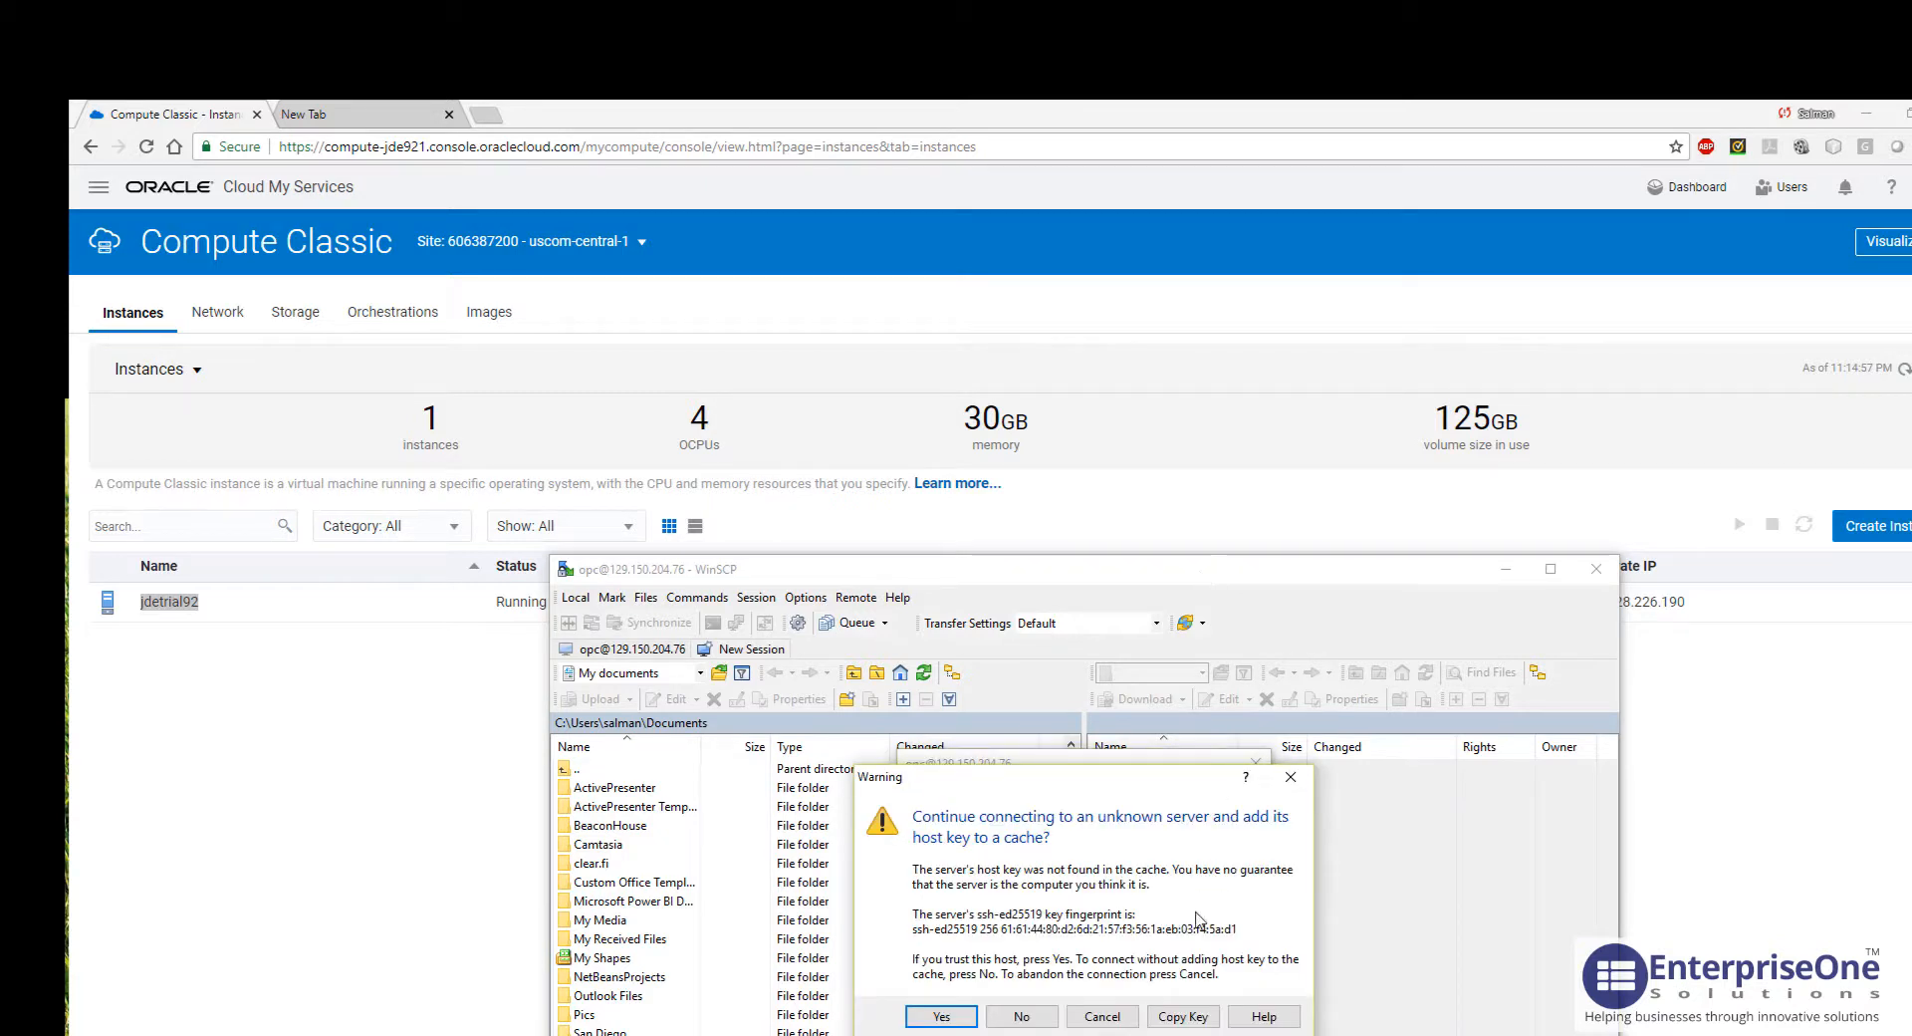
# Accept the server's host key, dismiss the banner and enter the key passphrase
pyautogui.click(941, 1015)
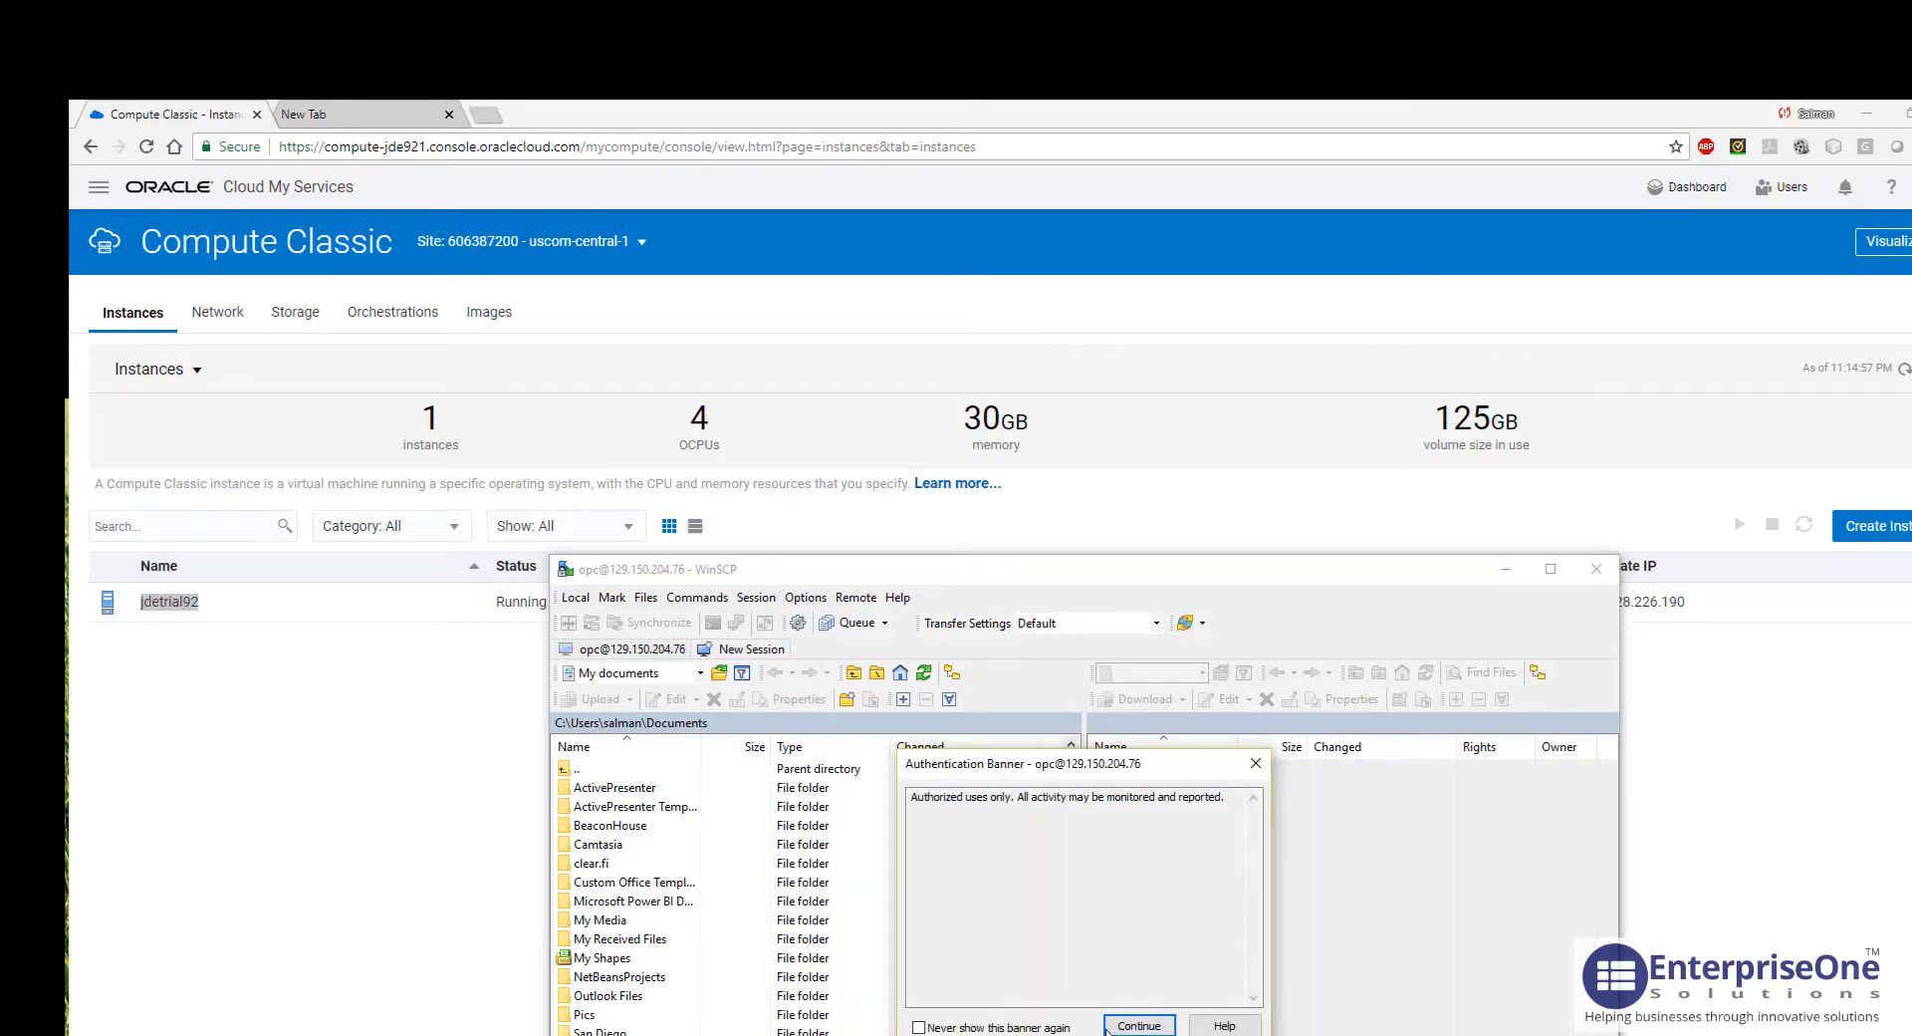
pyautogui.click(1113, 1025)
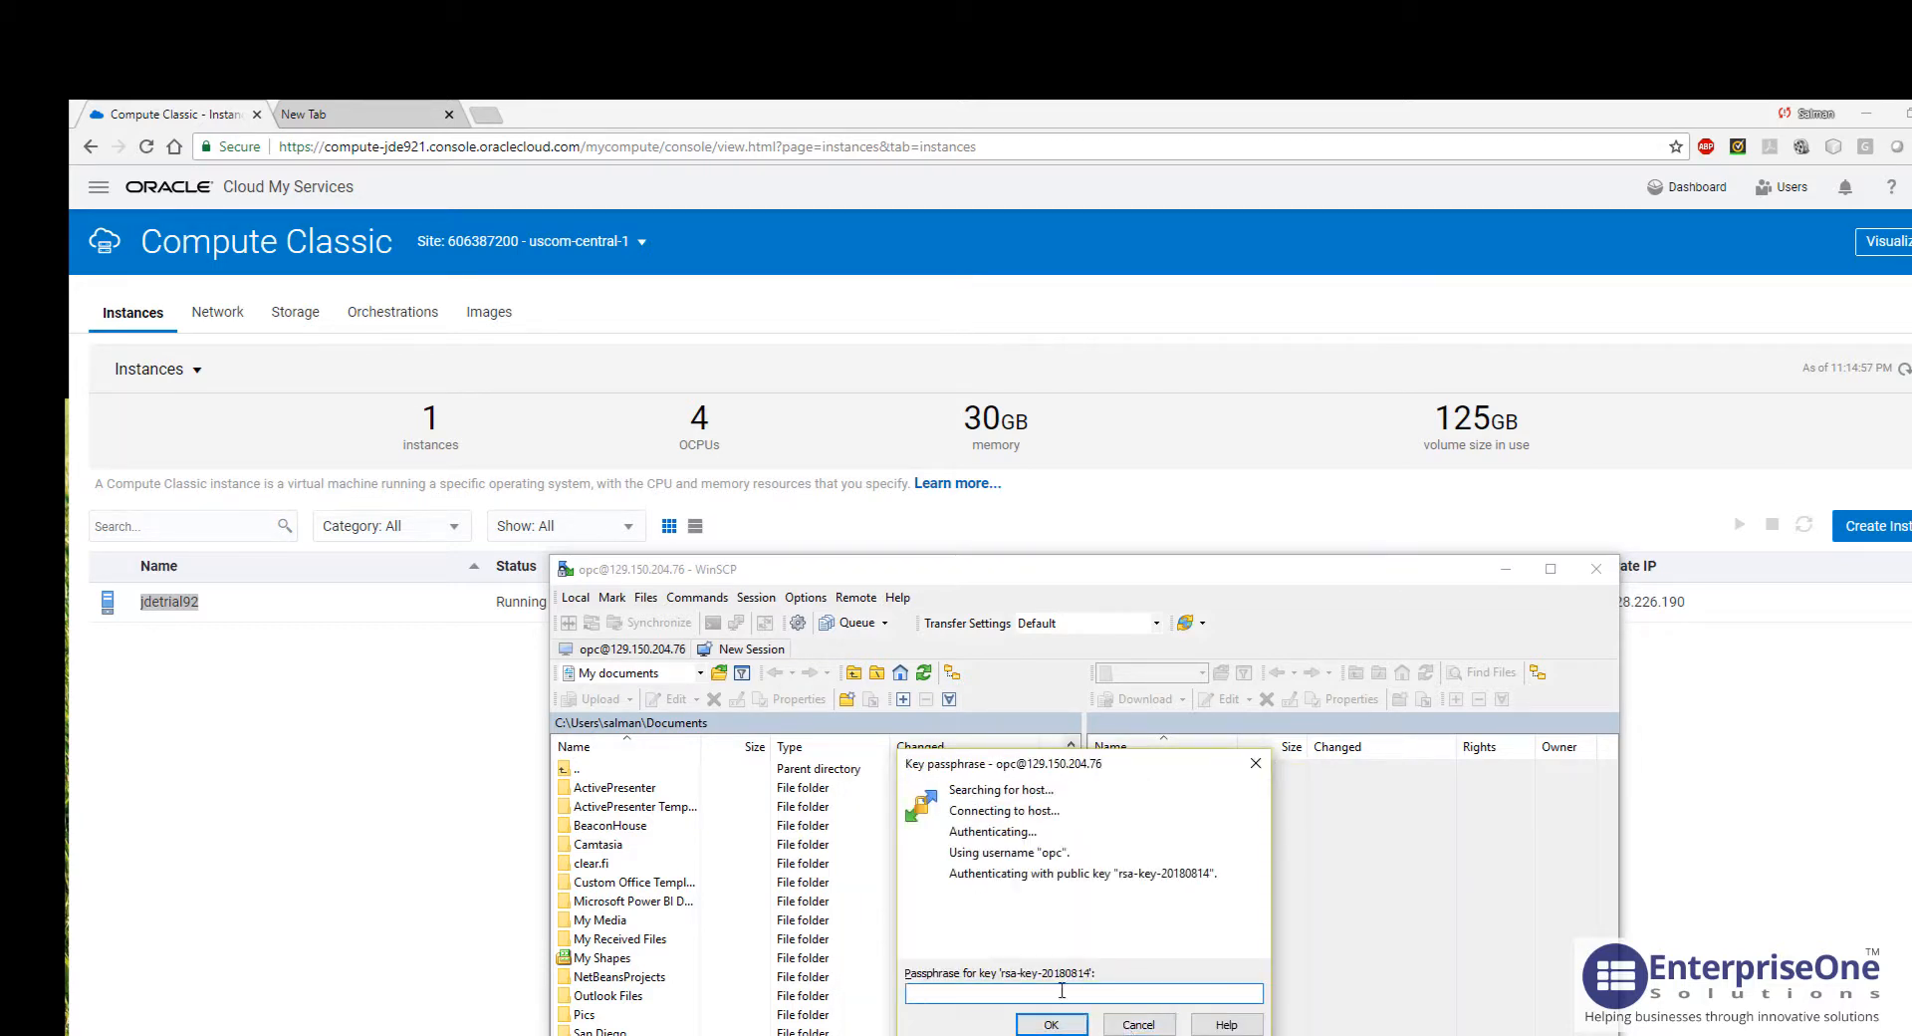
pyautogui.write('*********')
pyautogui.press('Return')
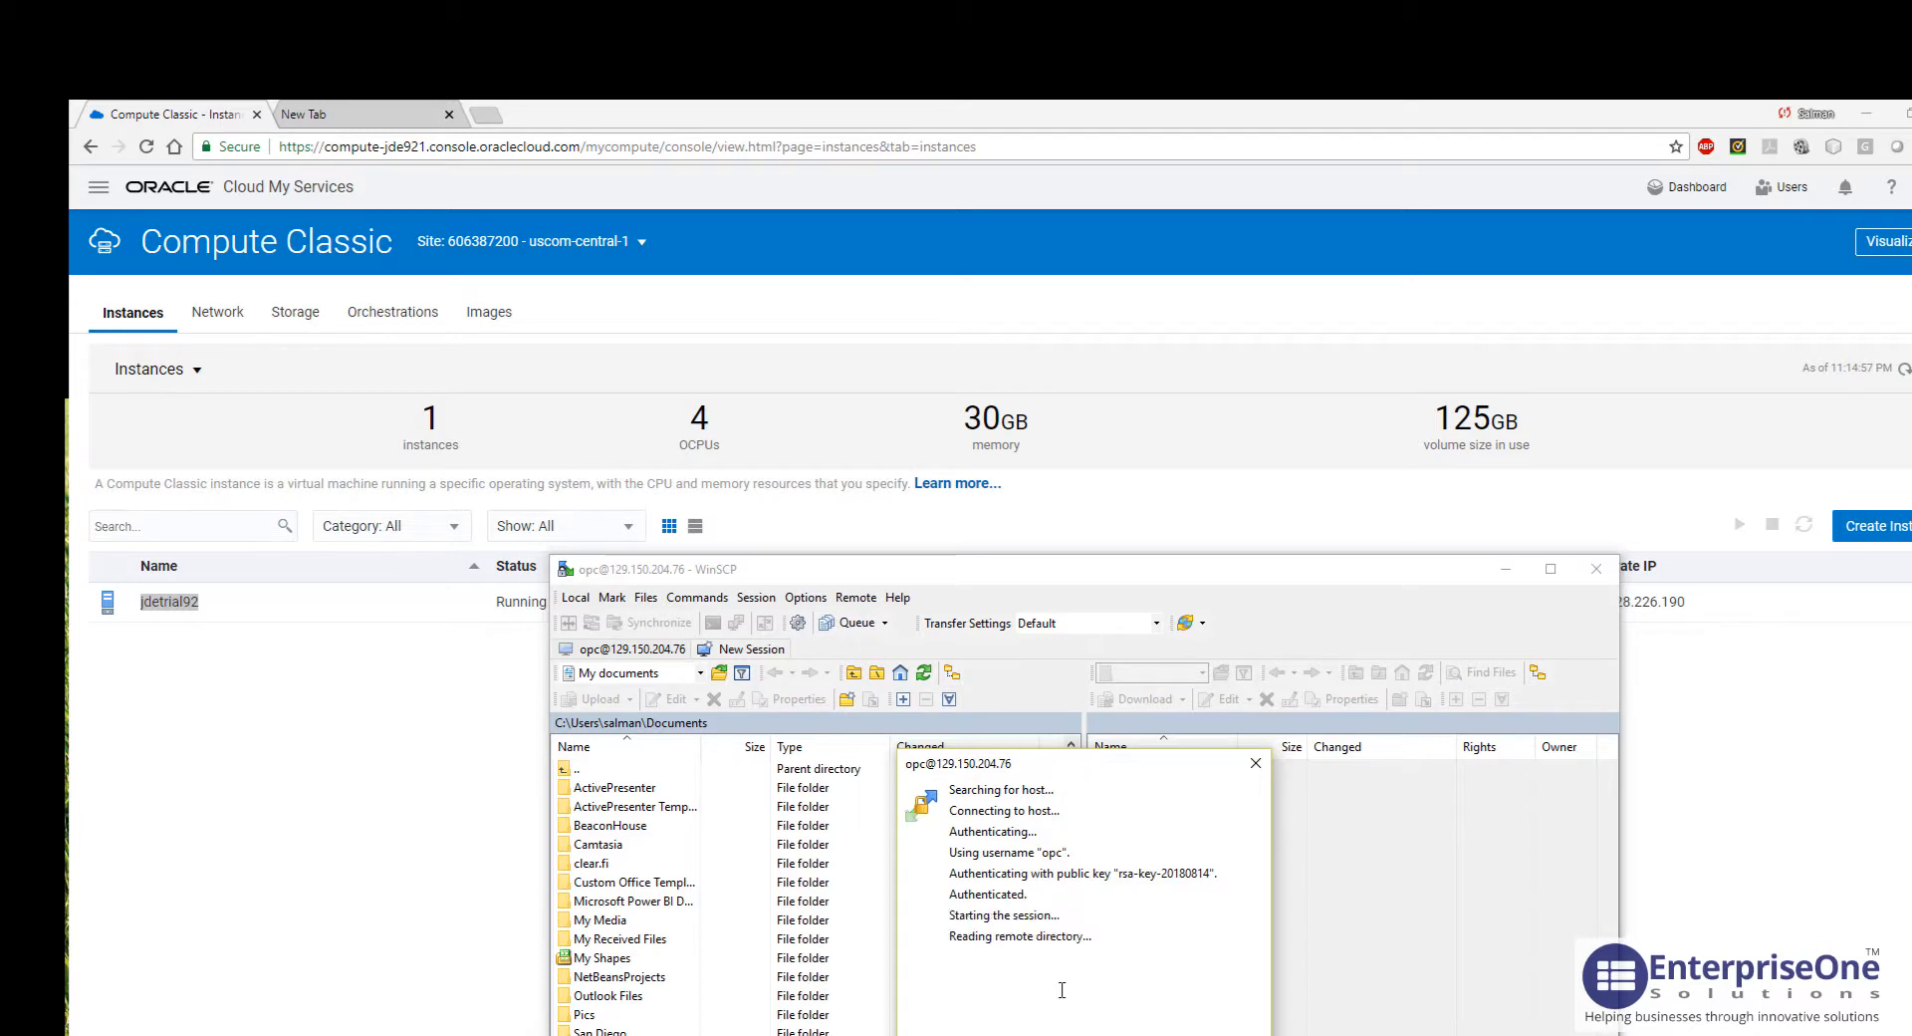
# Go up to the remote /home folder listing jde920, lost+found, opc and oracle
pyautogui.click(1085, 495)
pyautogui.hotkey('alt', 'Tab')
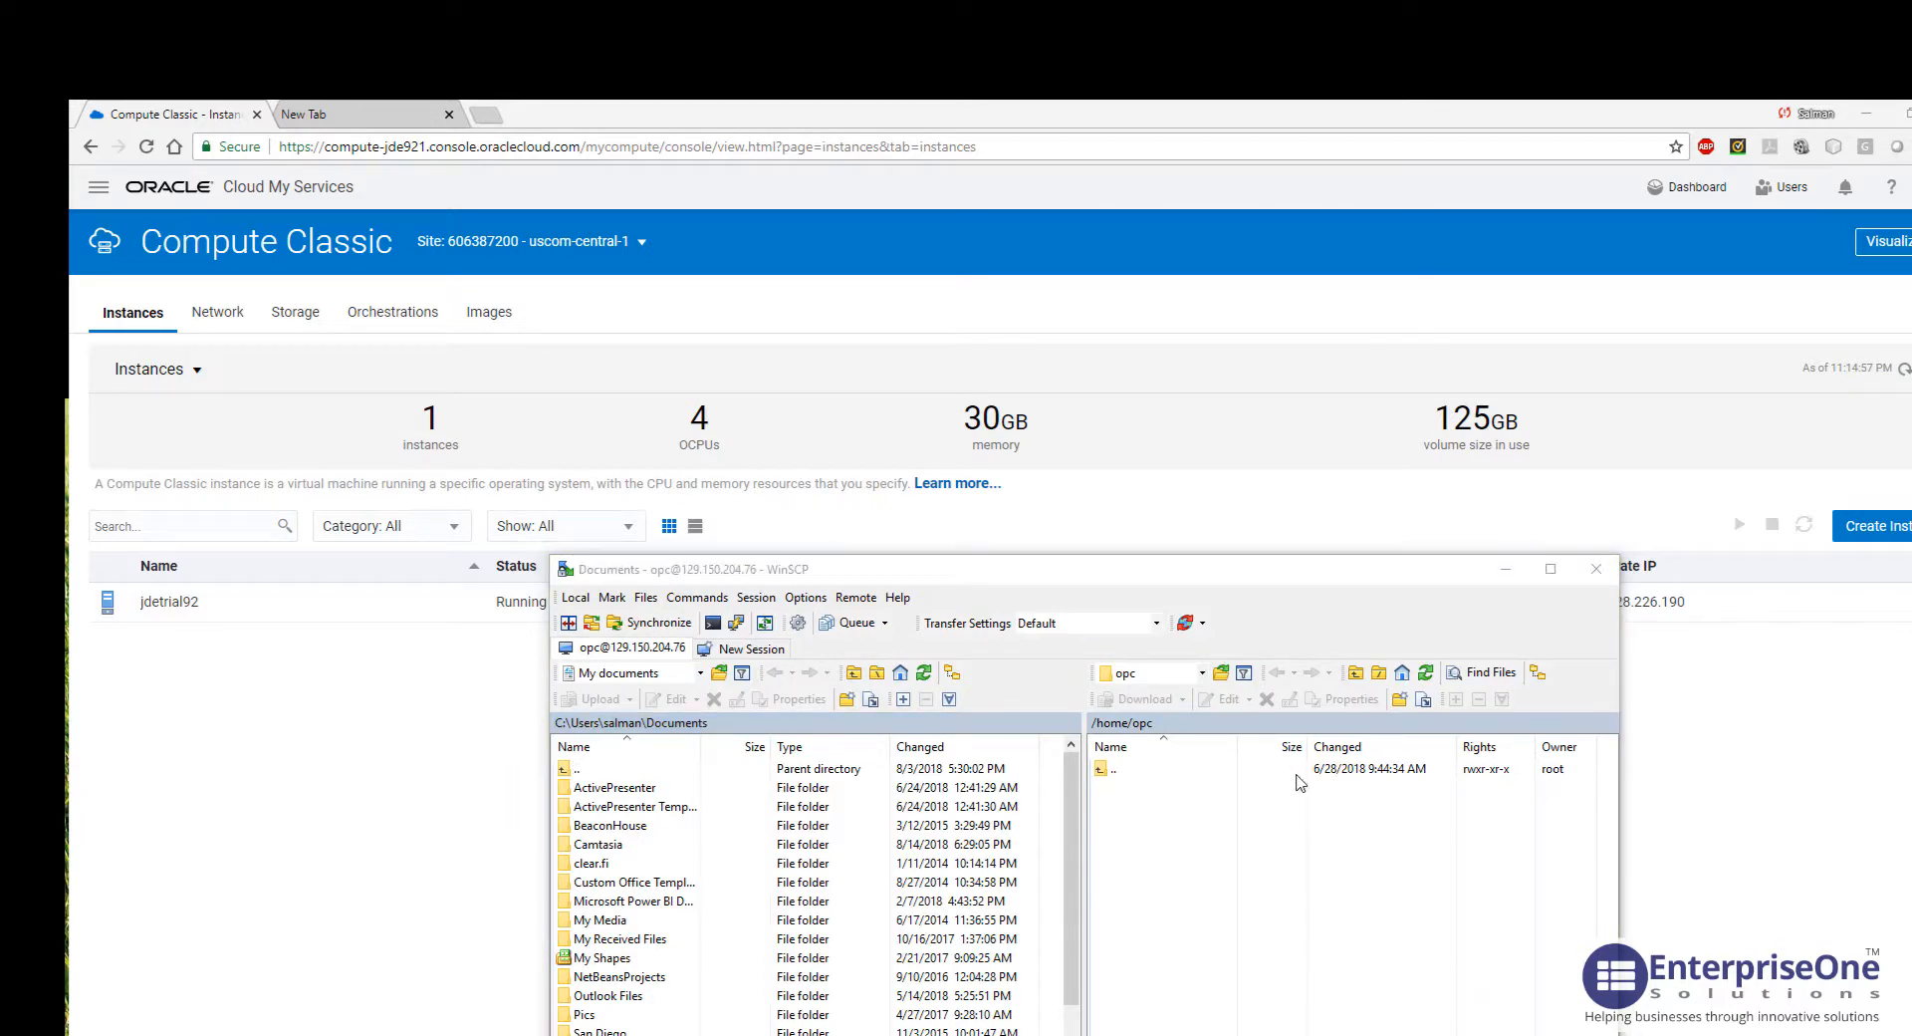
pyautogui.click(1268, 788)
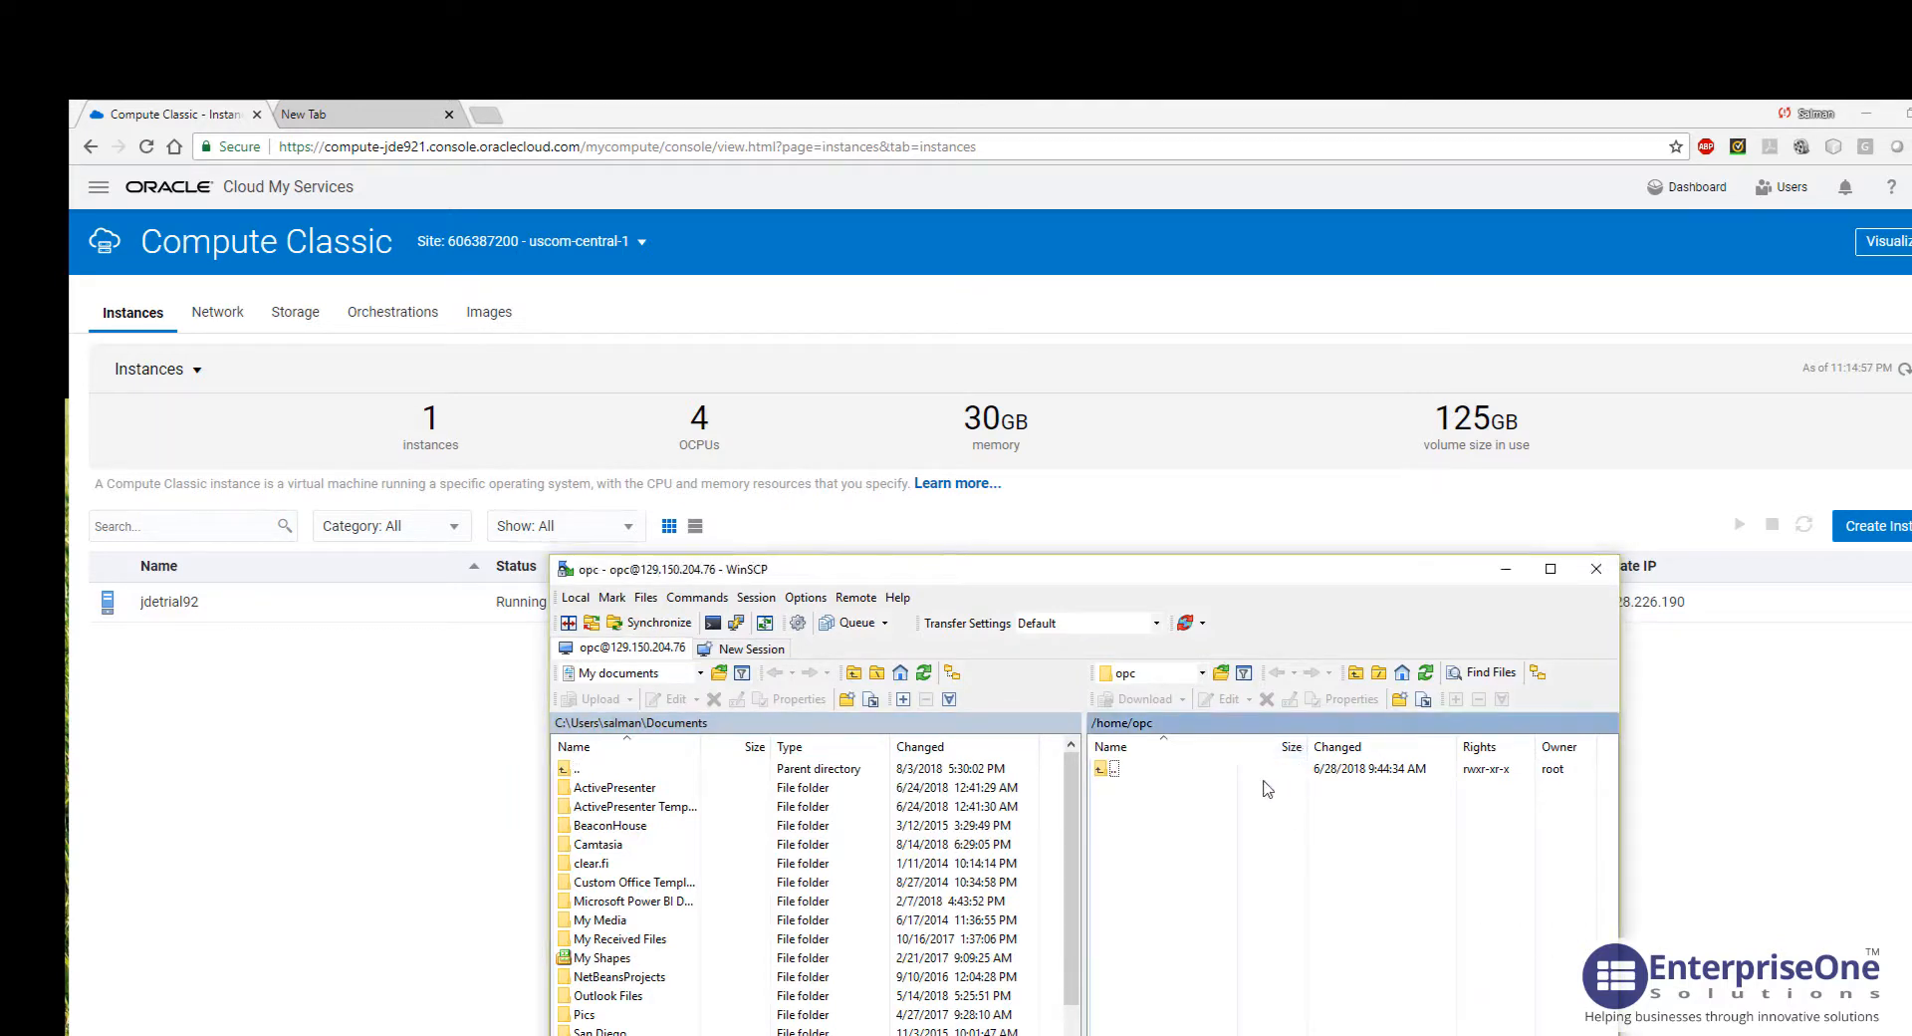
pyautogui.click(1354, 673)
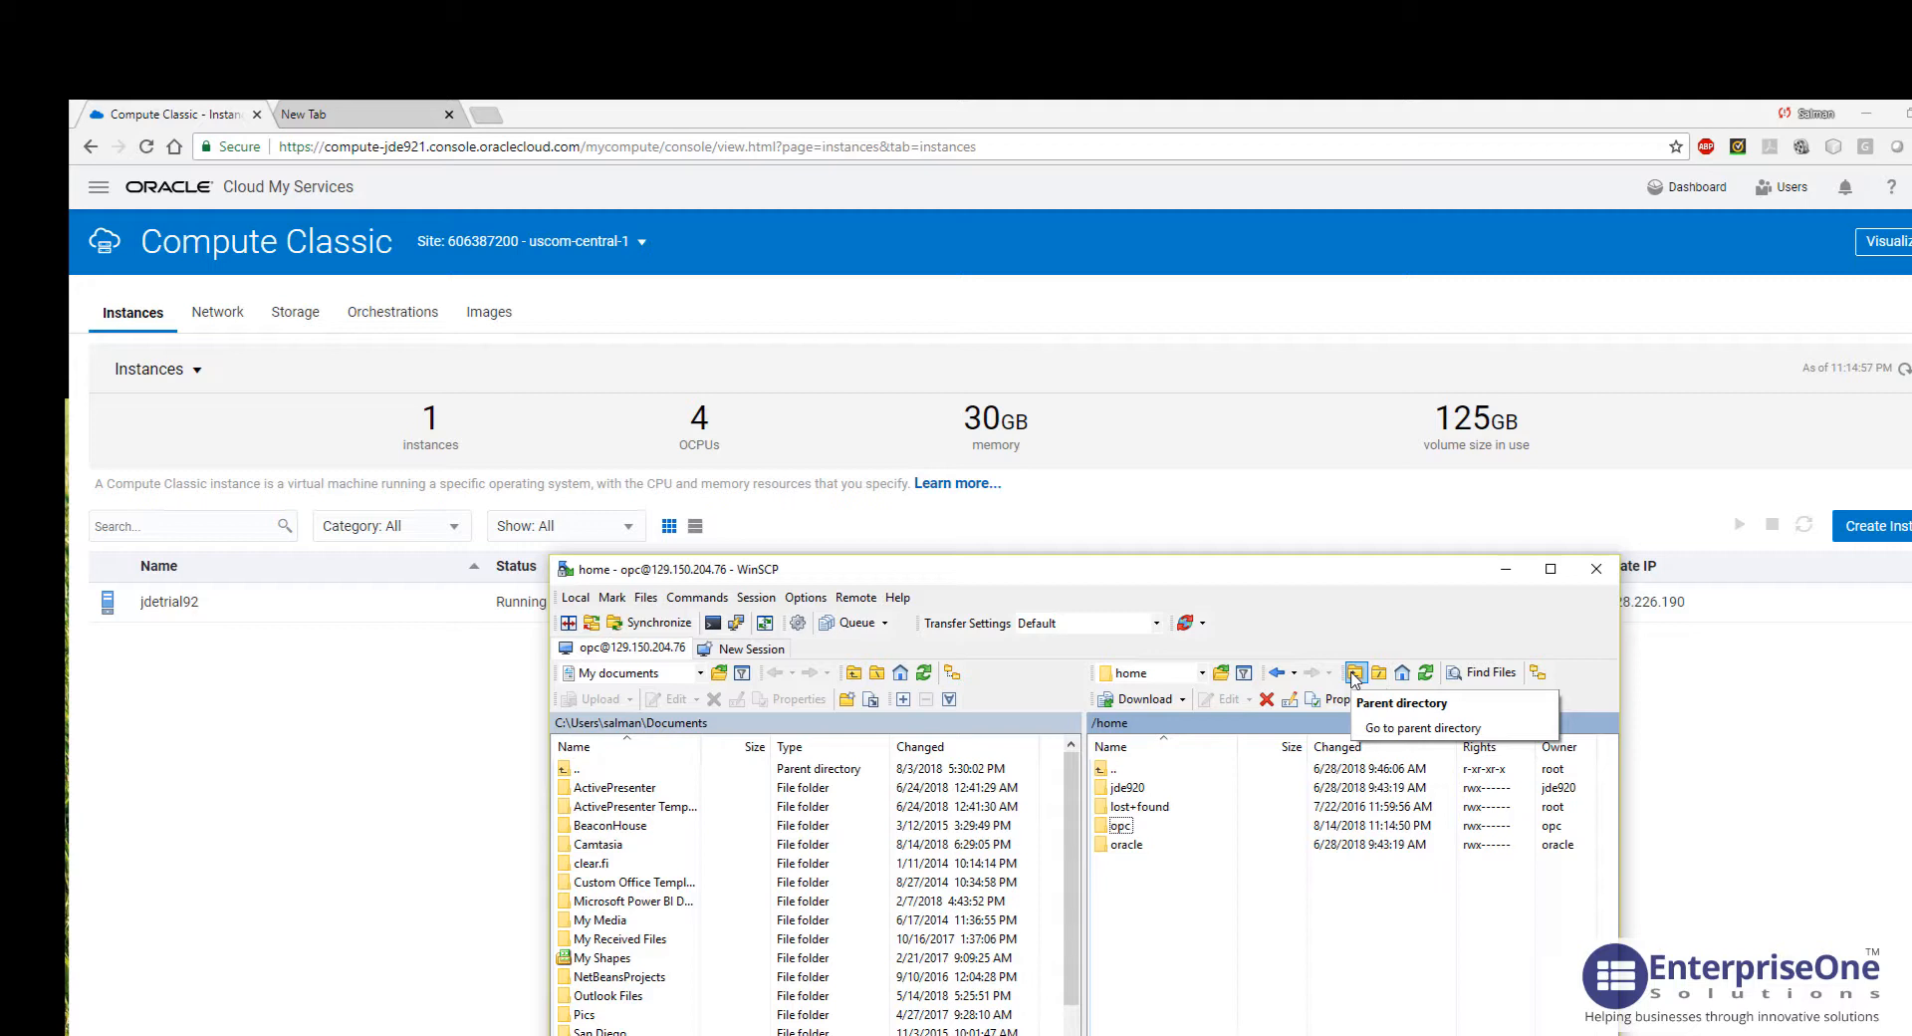
# Open the server's /tmp folder and upload en-jdedwards.json into it from the local setup folder
pyautogui.click(1354, 673)
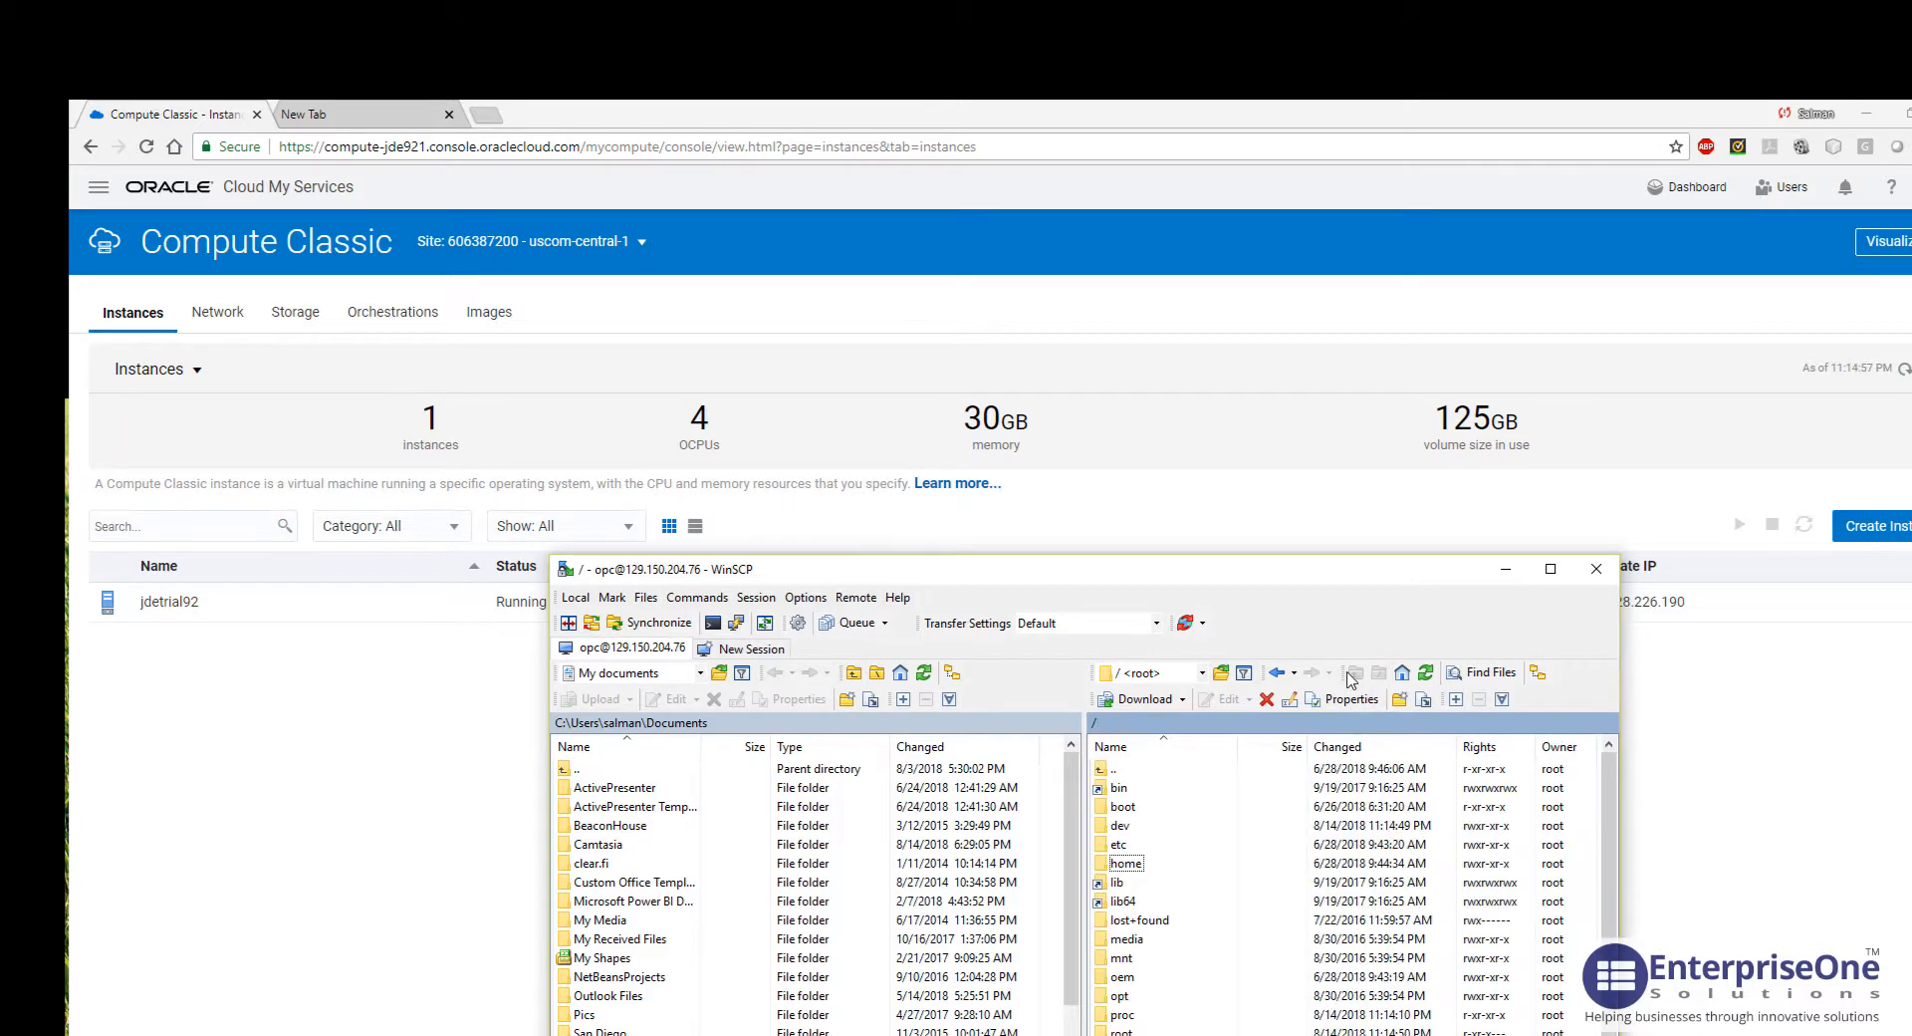
pyautogui.moveTo(1608, 967); pyautogui.dragTo(1608, 988)
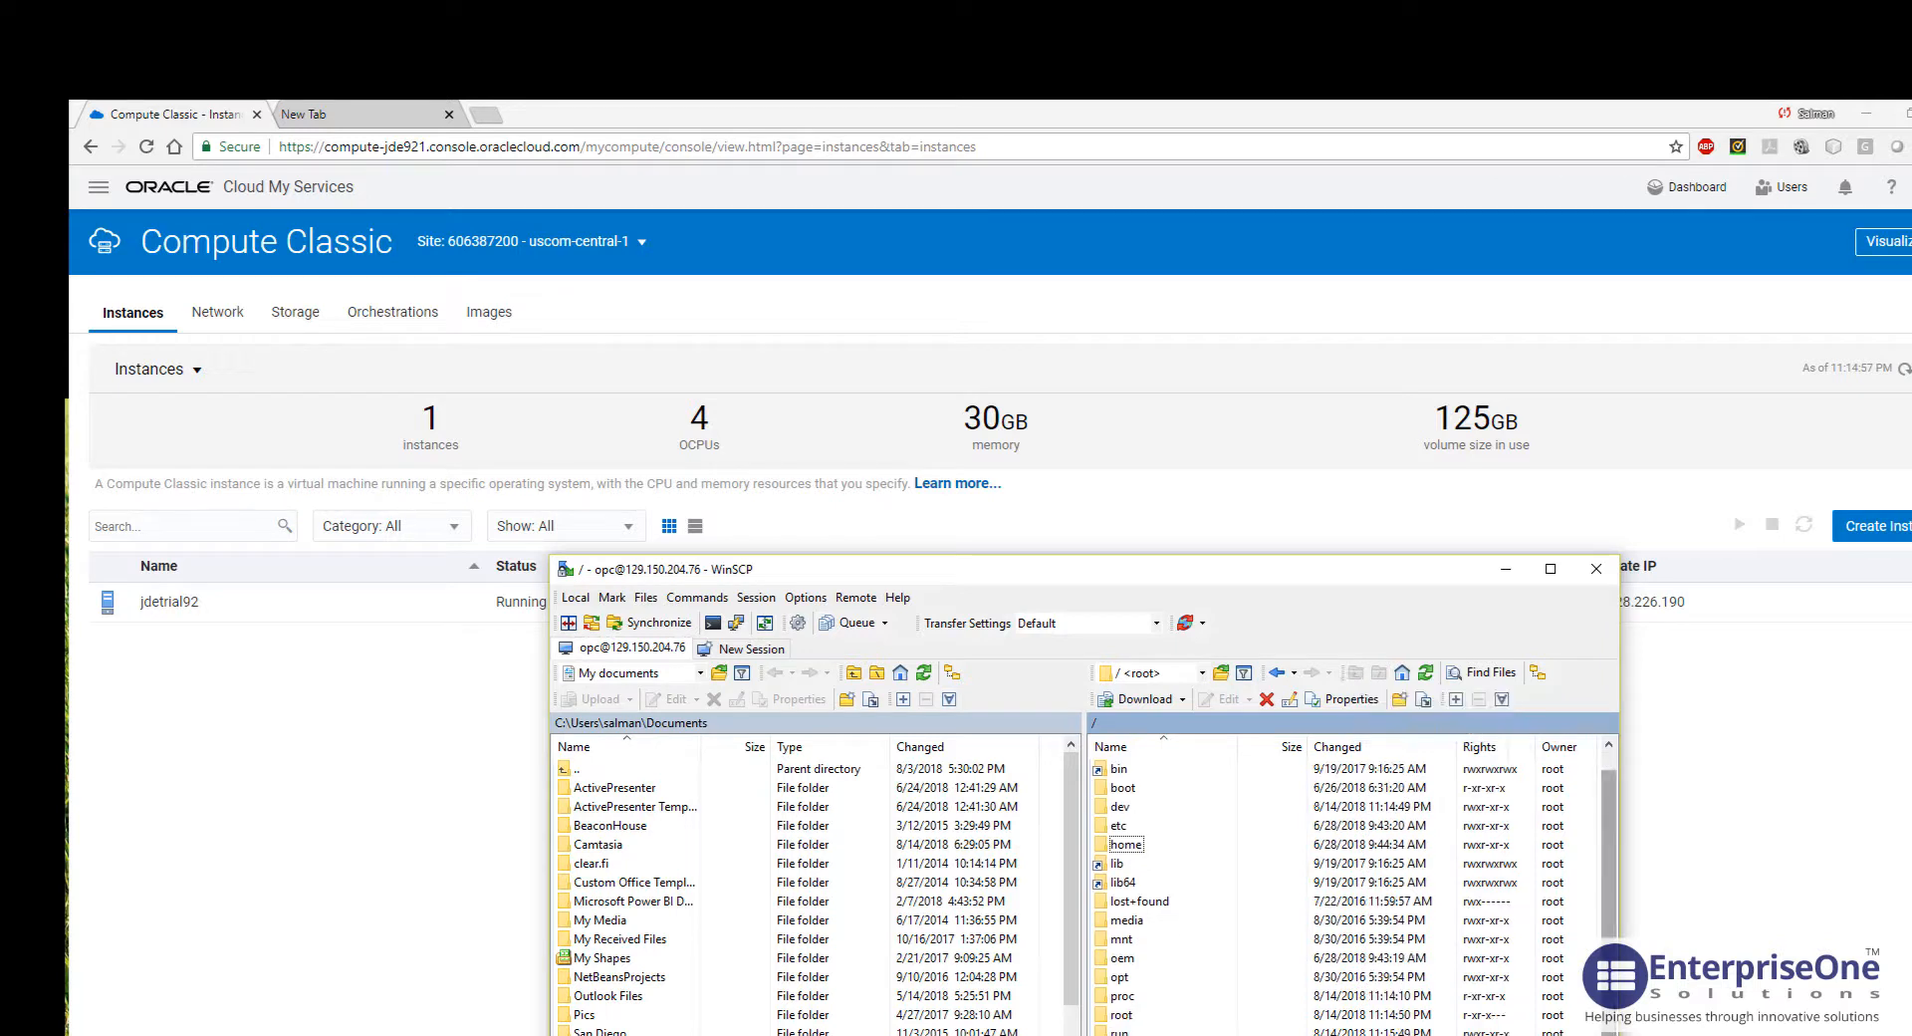
pyautogui.click(1123, 1033)
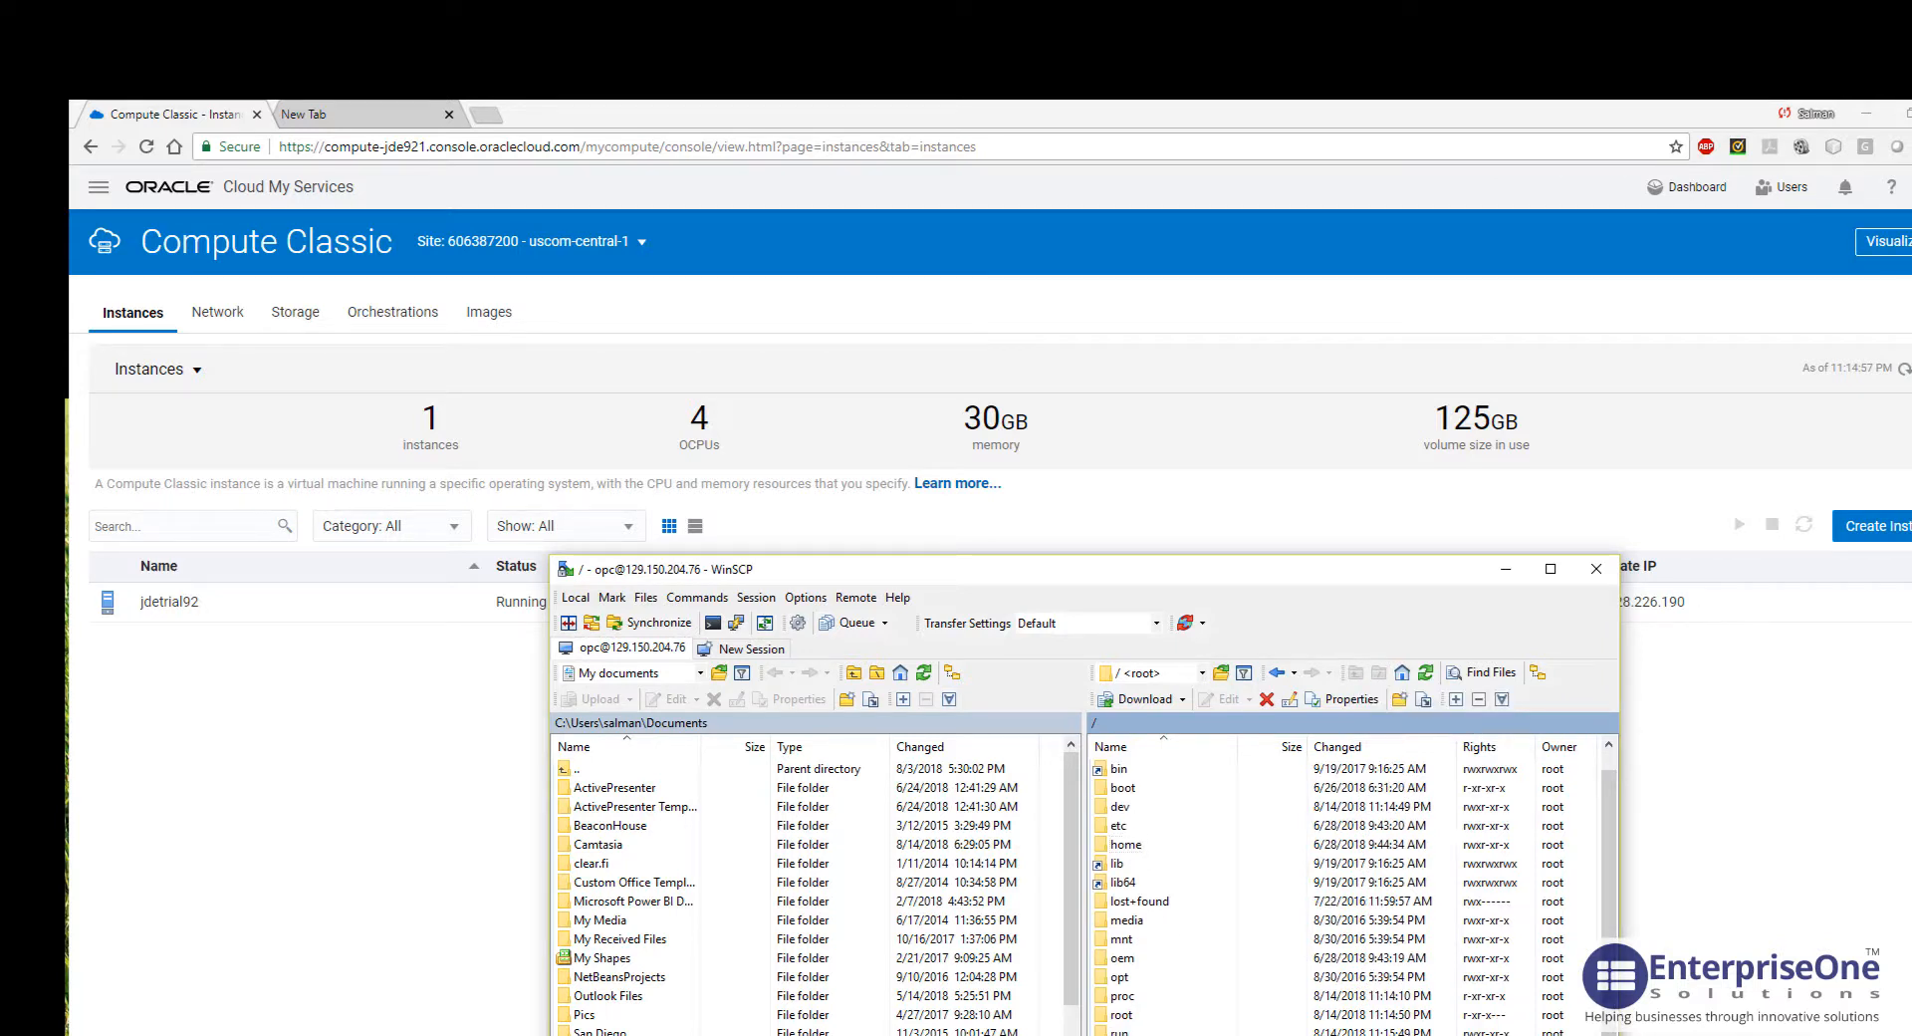
pyautogui.doubleClick(1124, 1034)
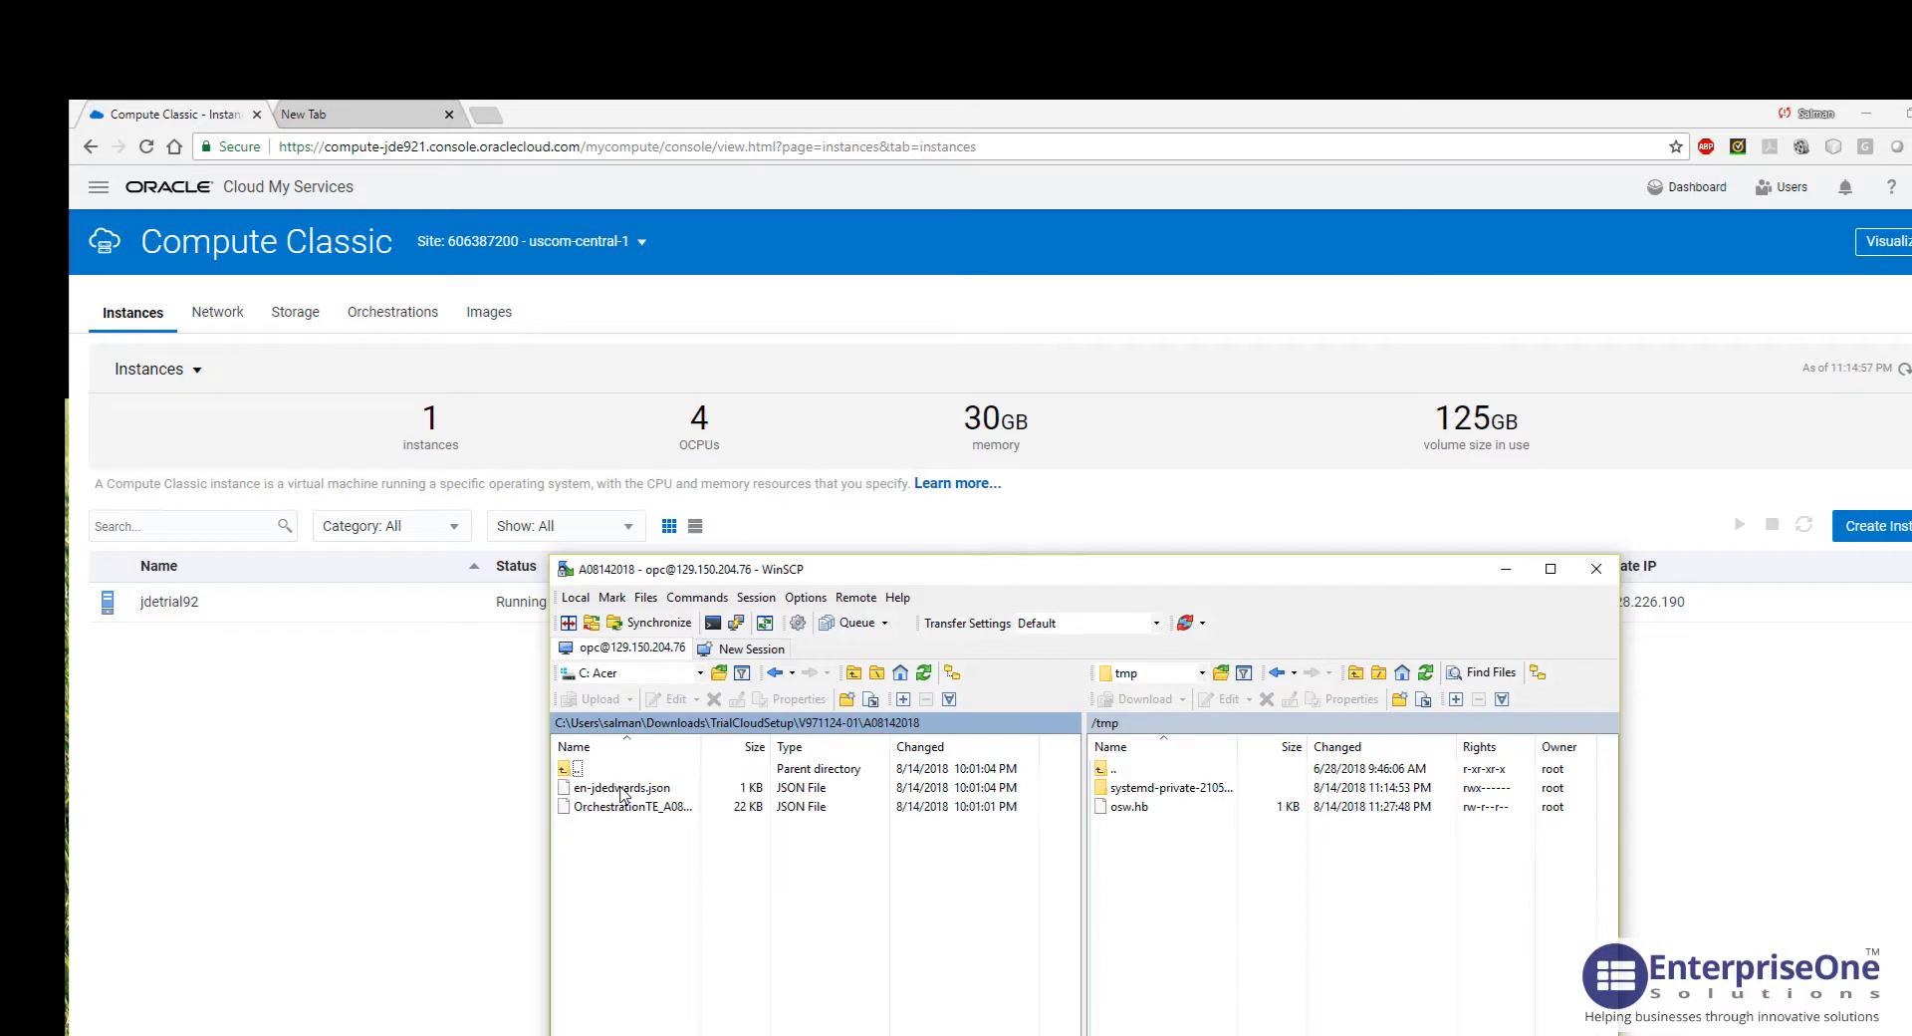
pyautogui.click(622, 790)
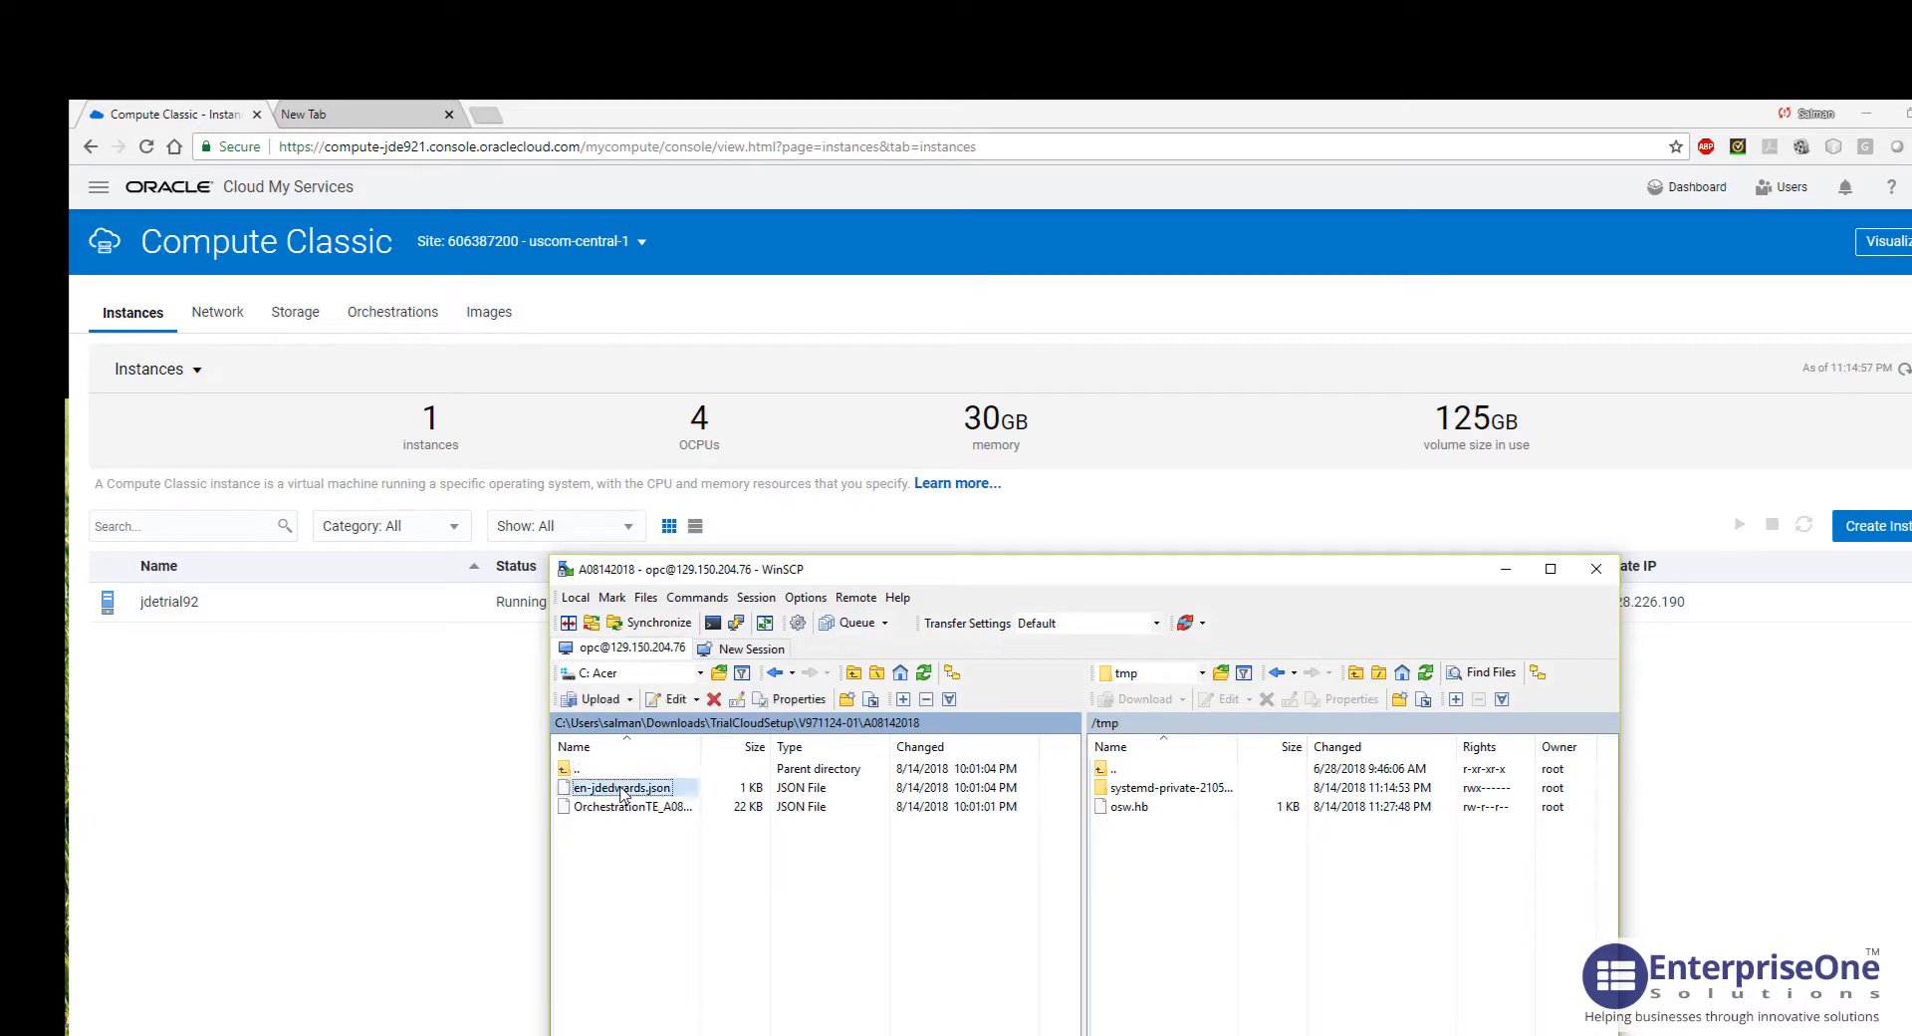
pyautogui.rightClick(621, 792)
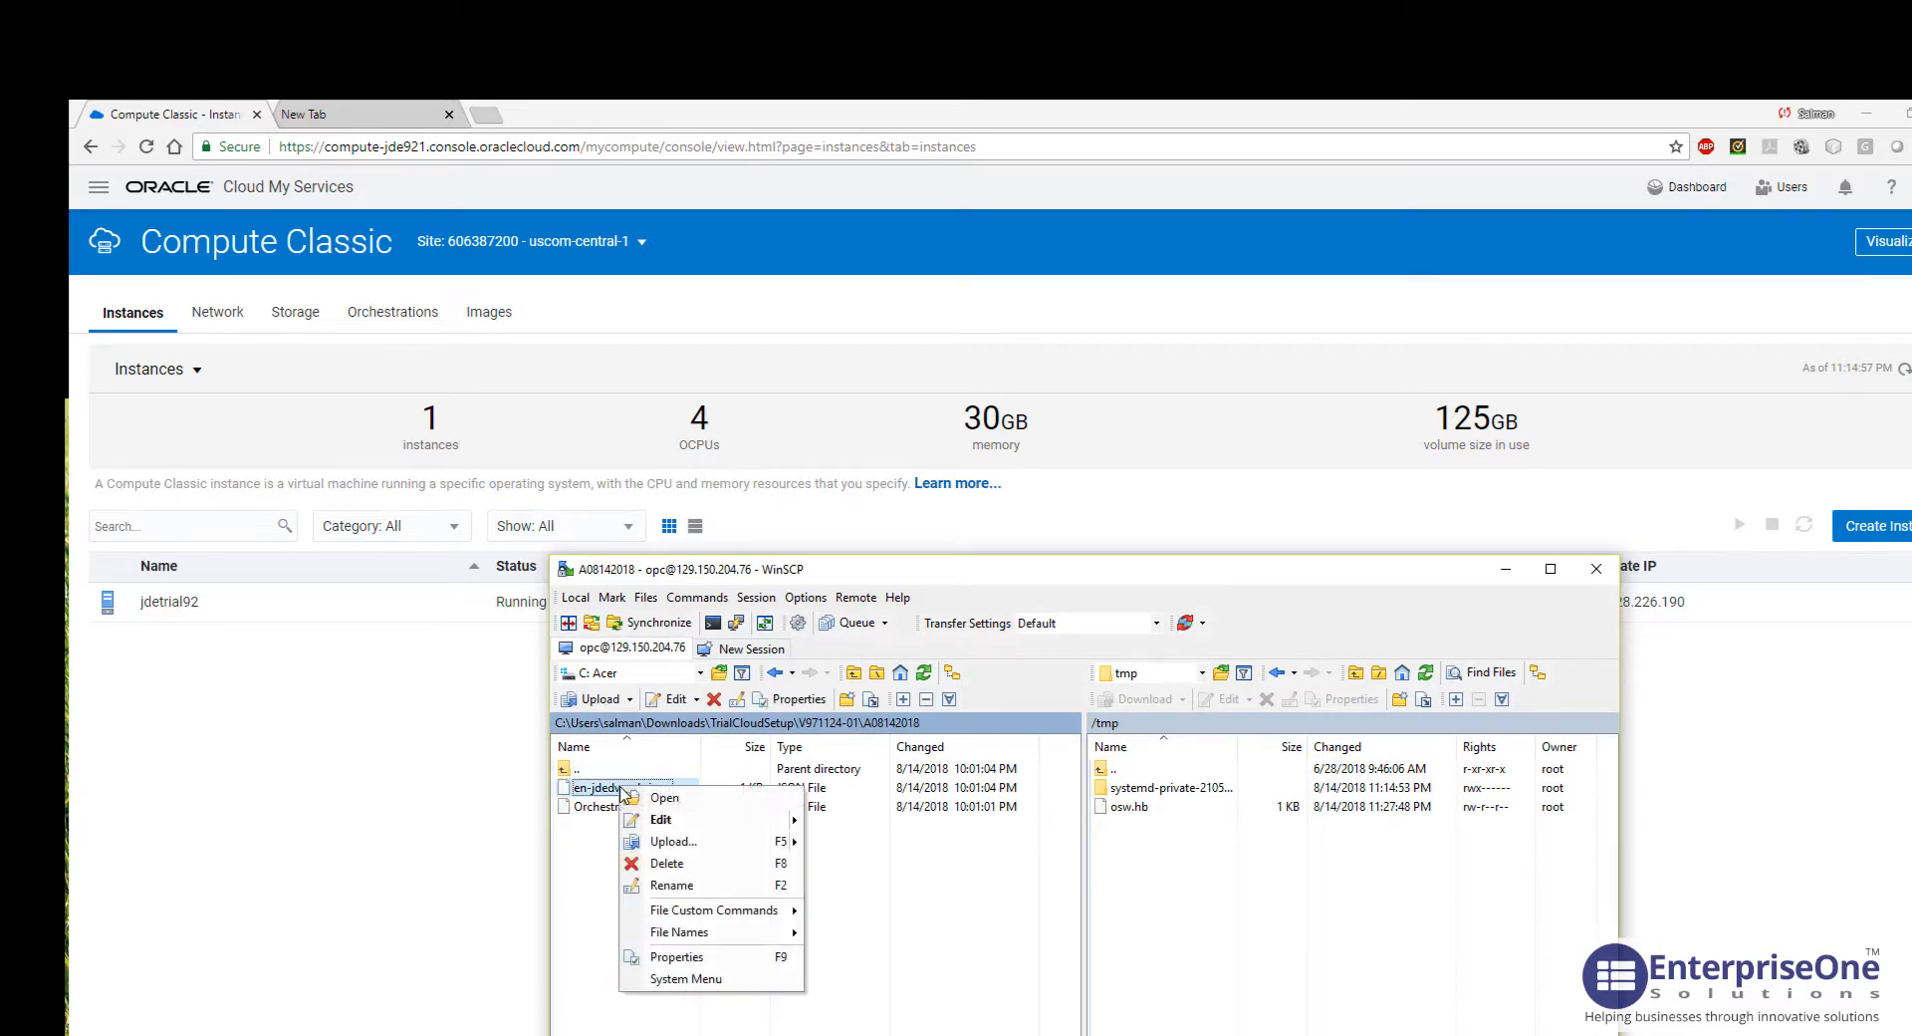
pyautogui.click(675, 845)
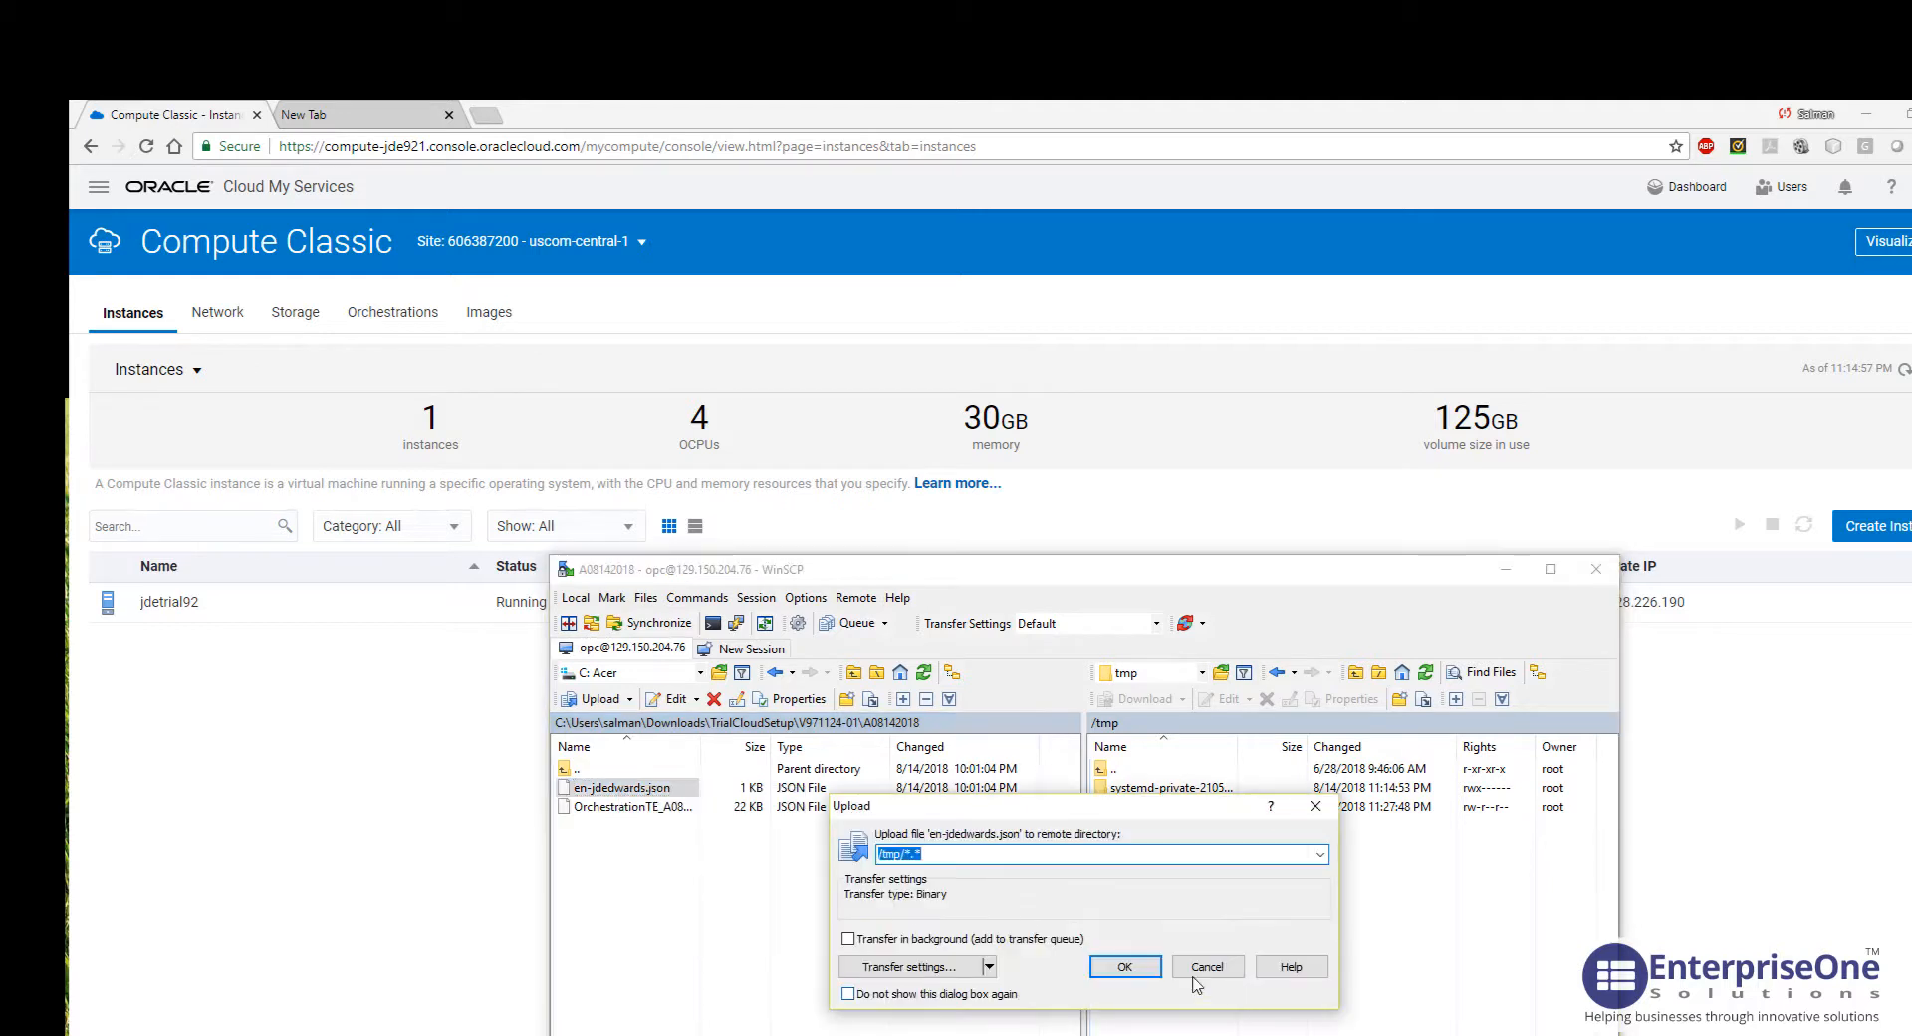
pyautogui.click(1151, 975)
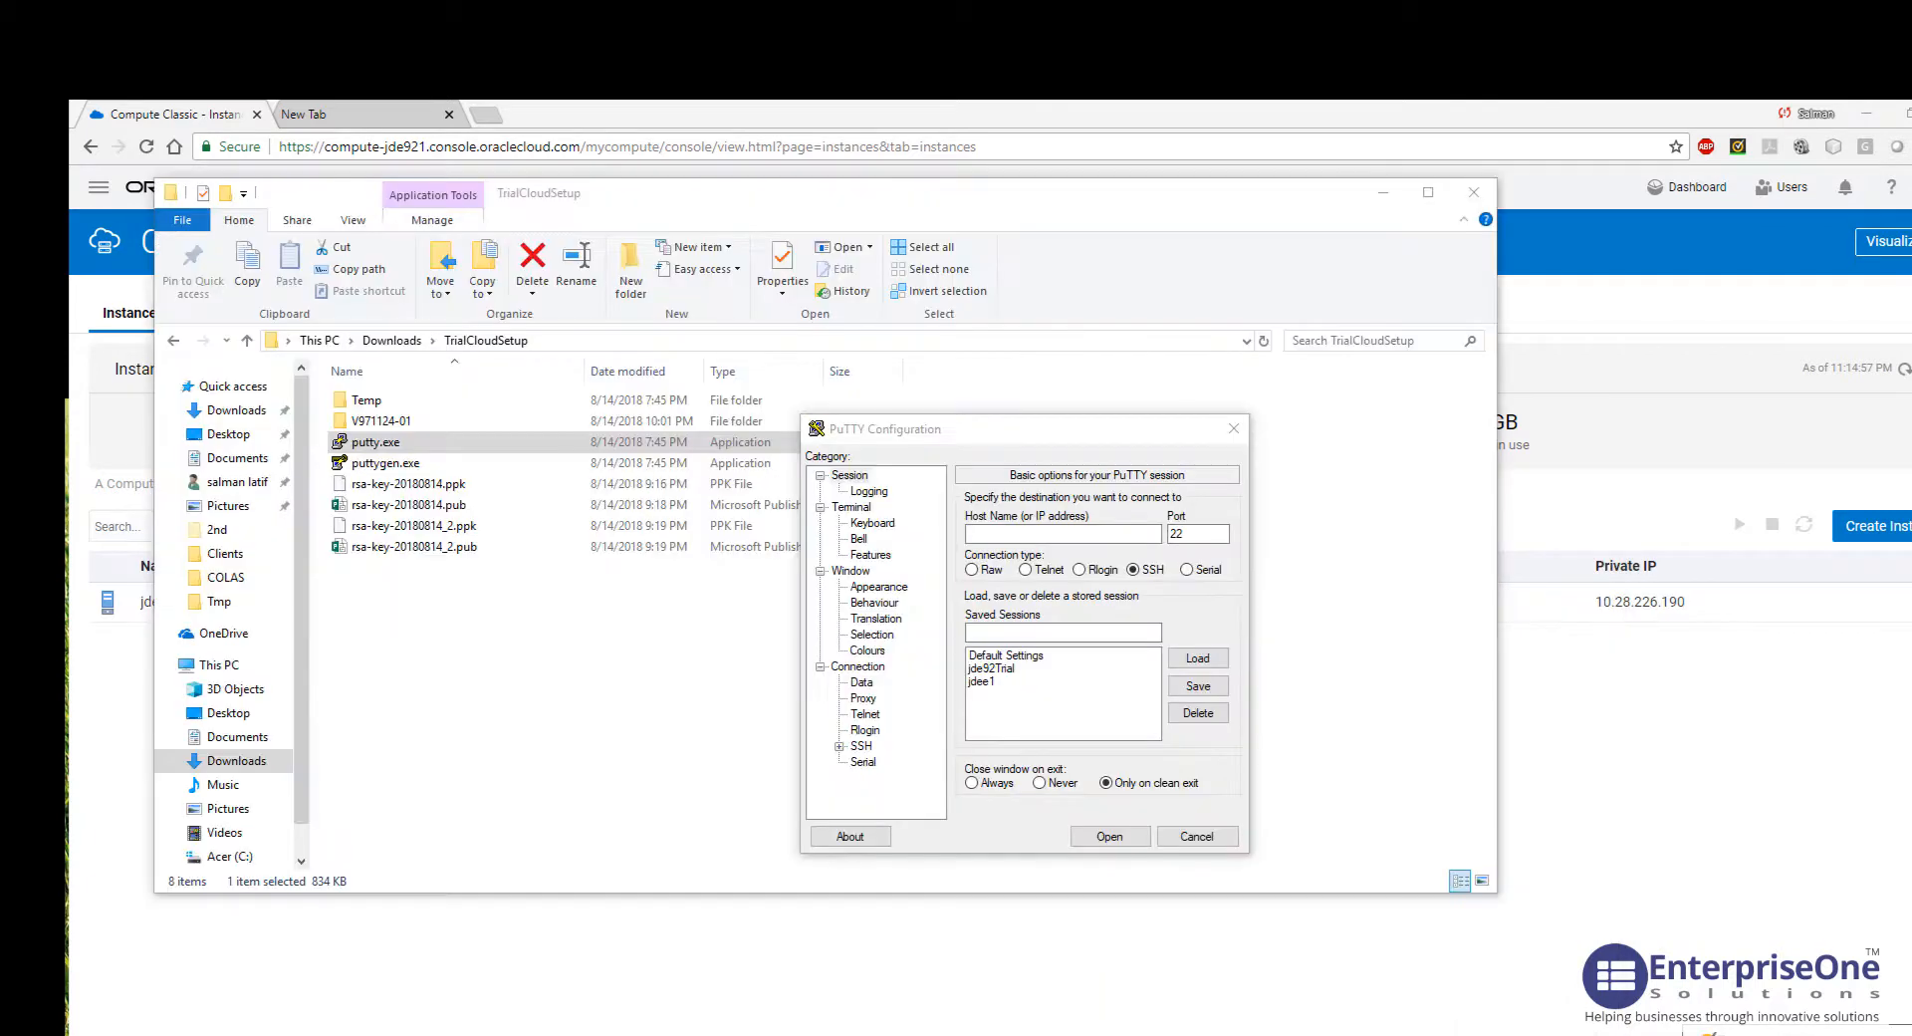
# Connect to the saved server session and supply both passphrases so the setup script runs
pyautogui.click(1045, 657)
pyautogui.click(1022, 682)
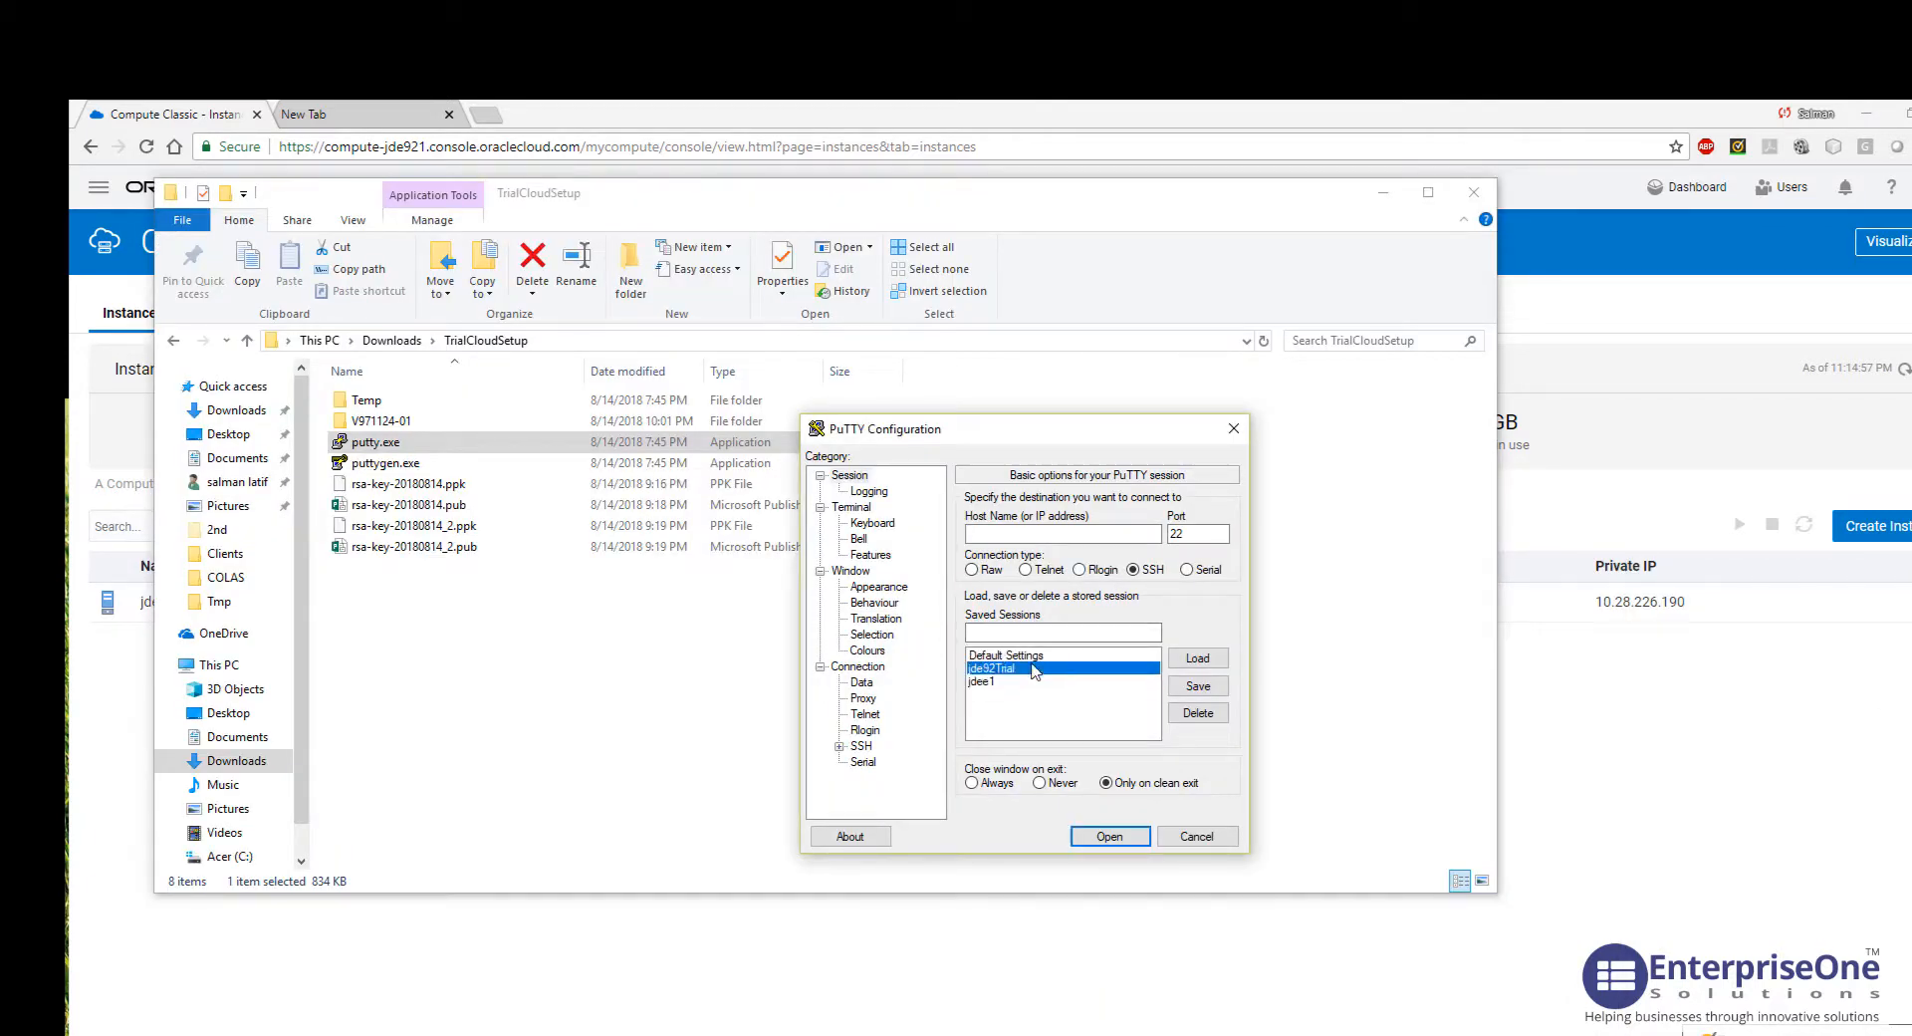
pyautogui.click(1110, 836)
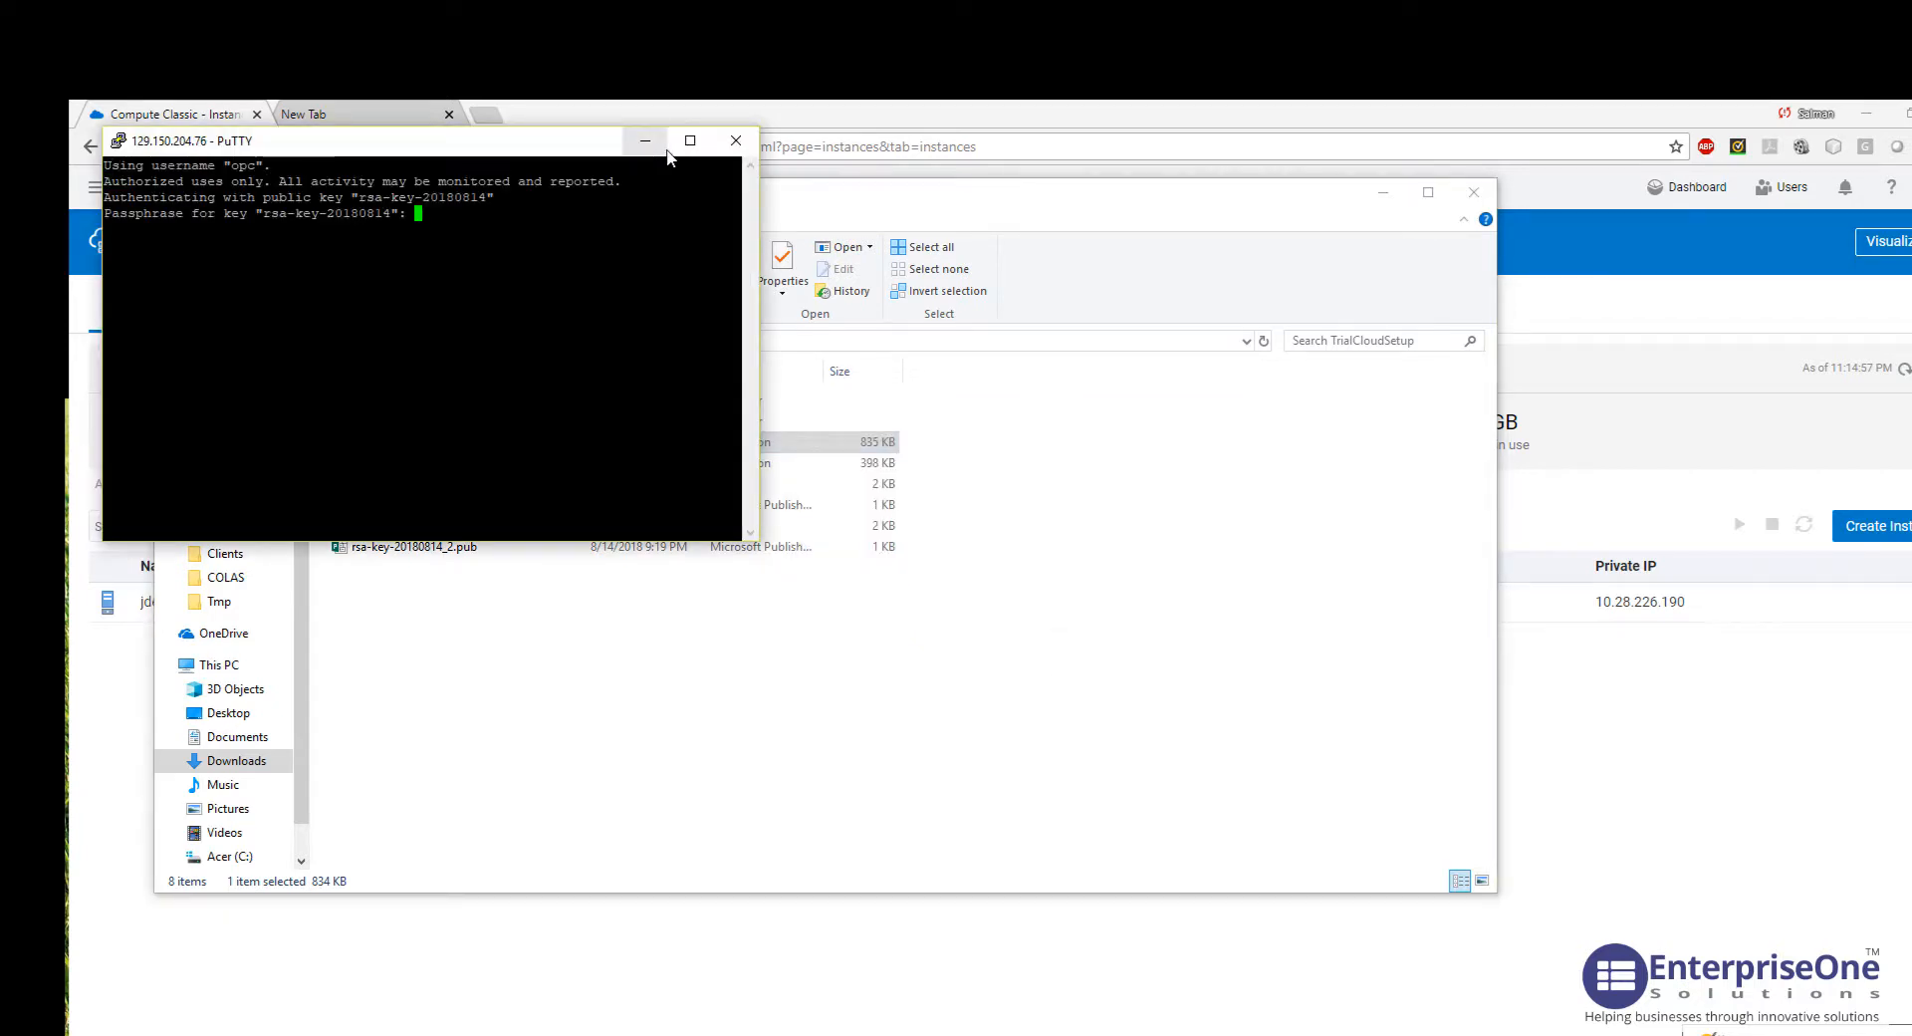
pyautogui.press('Return')
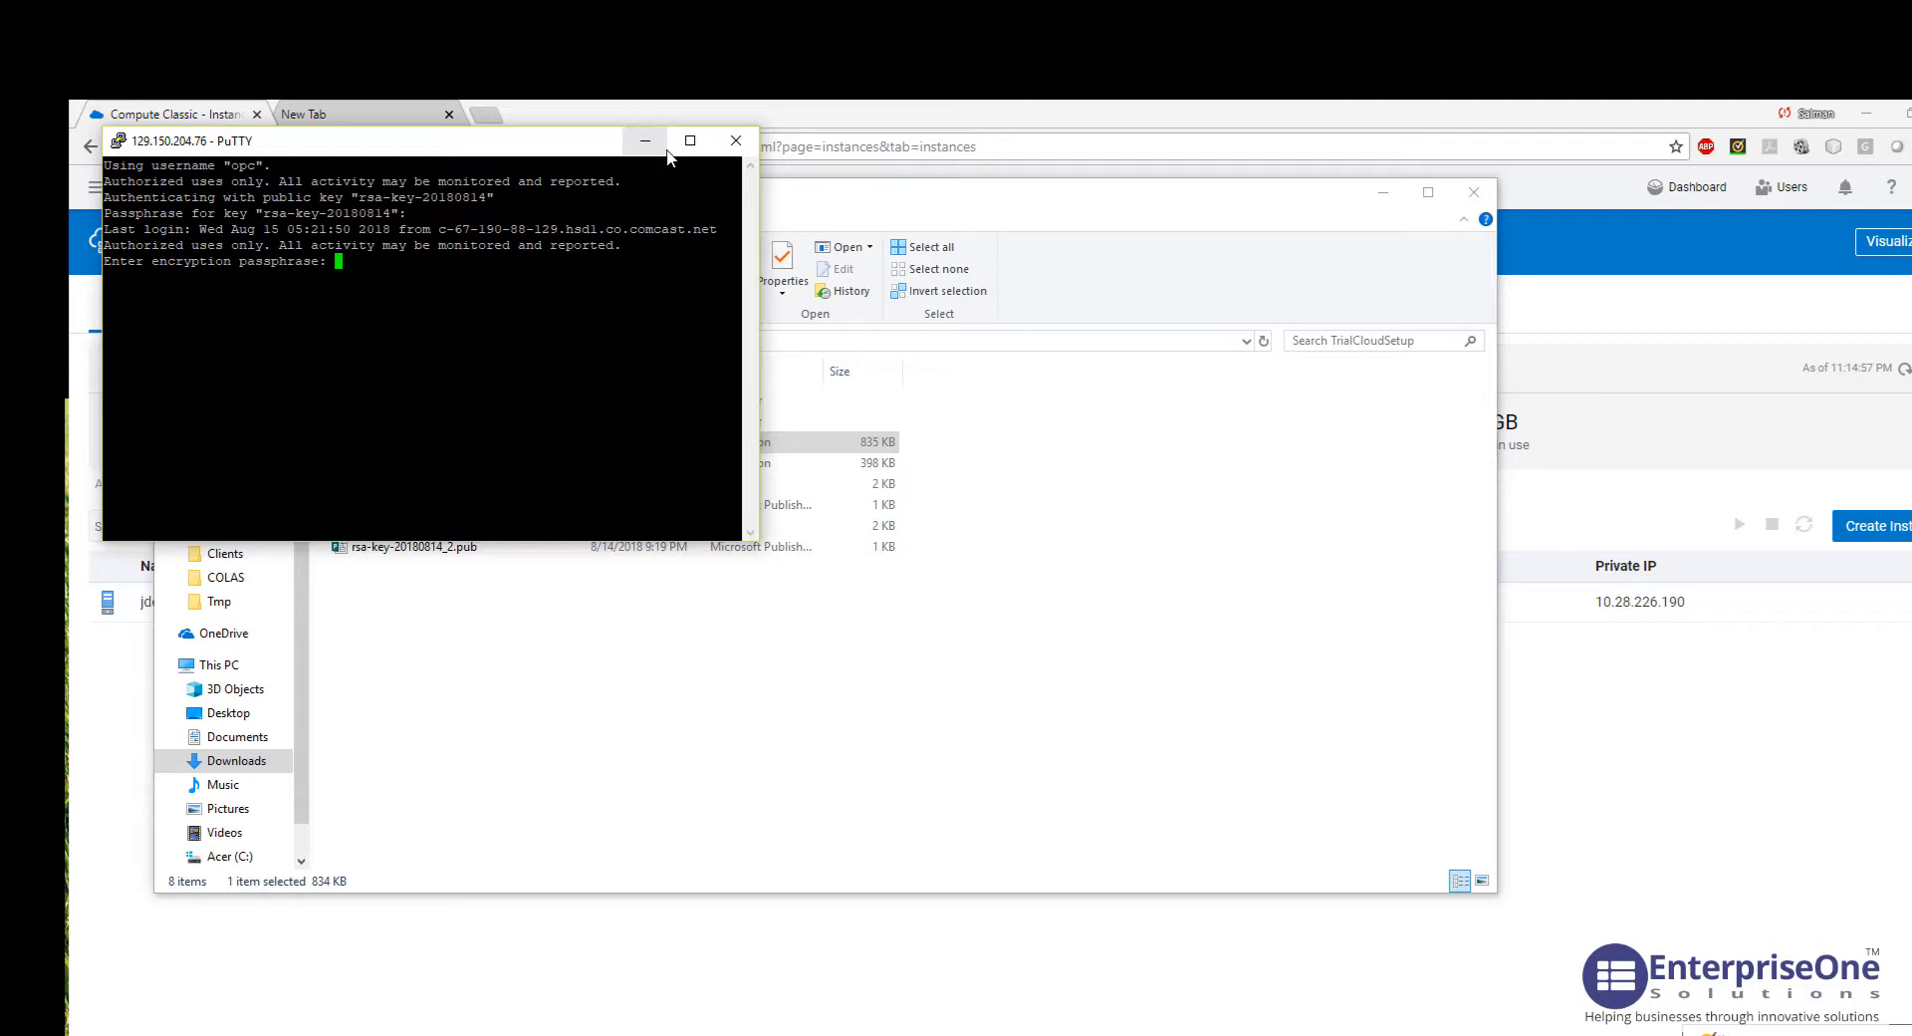
pyautogui.press('Return')
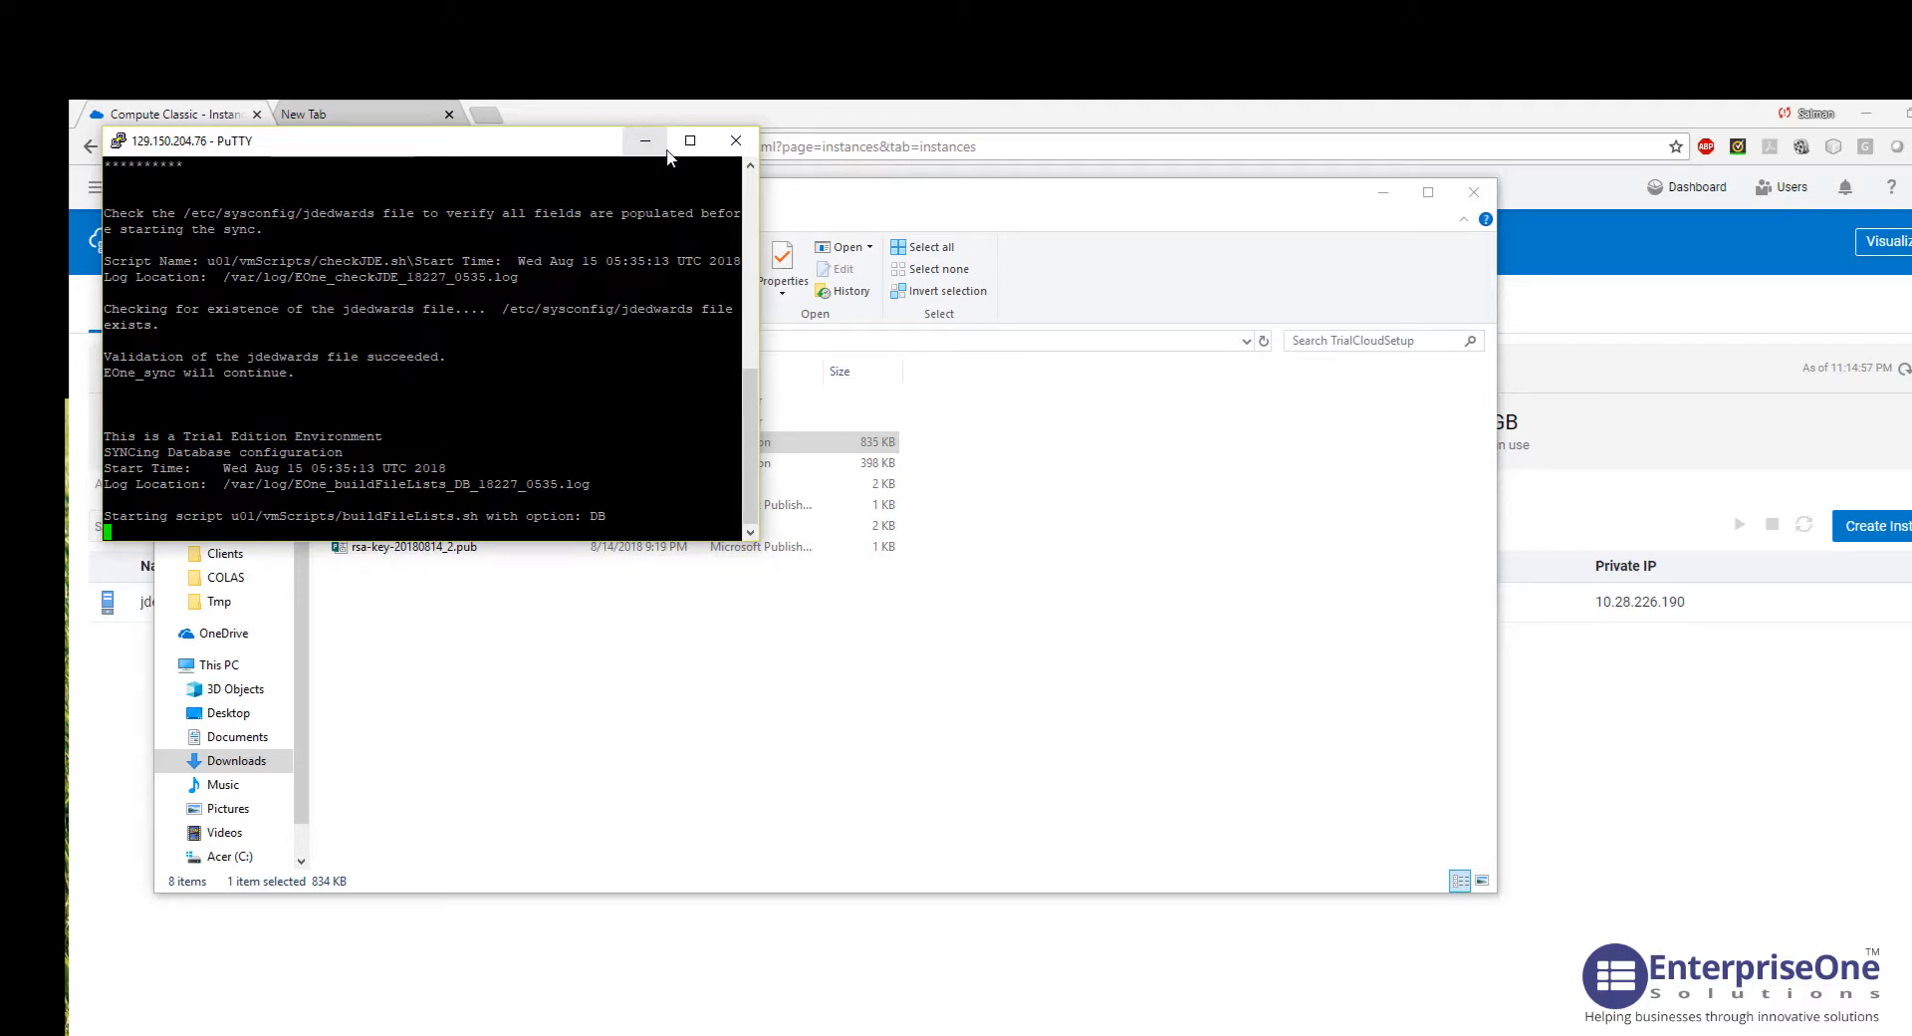
pyautogui.click(690, 140)
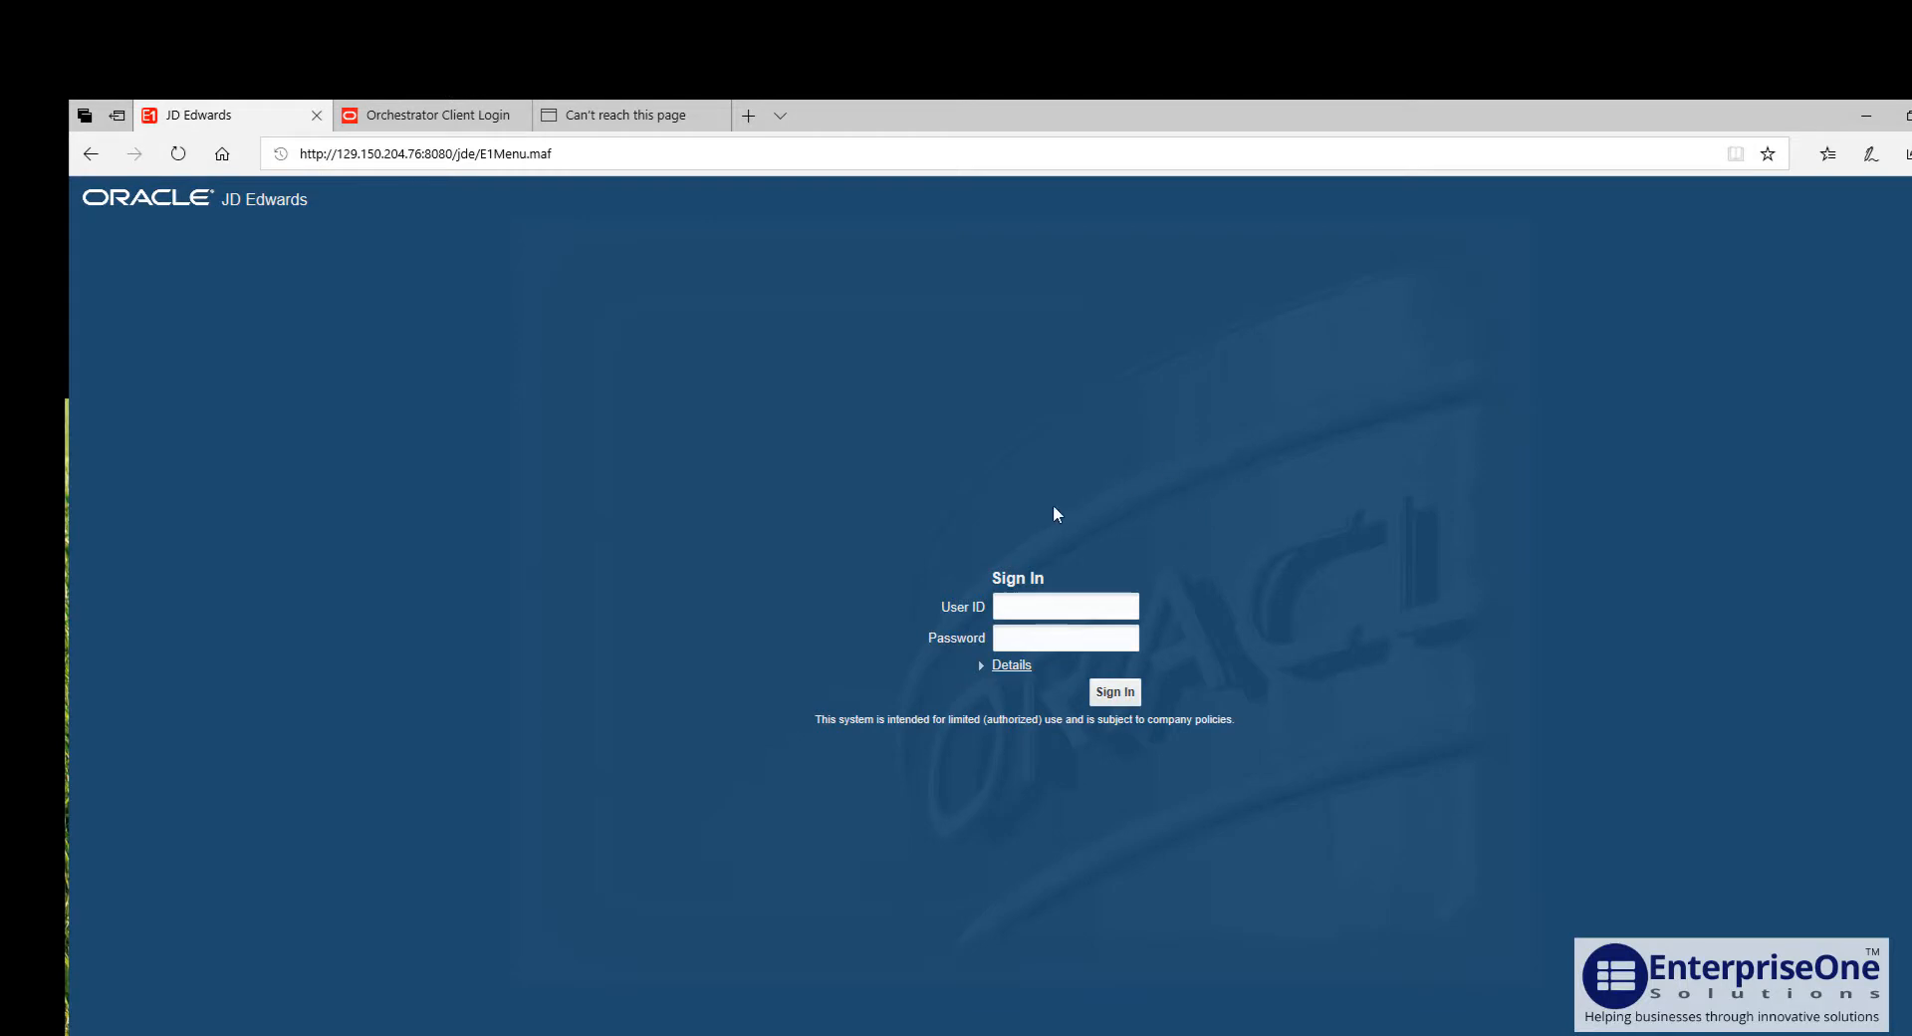
# After the setup script finishes, begin entering the user ID on the EnterpriseOne sign-in page
pyautogui.click(1043, 598)
# Sign in to the EnterpriseOne web client and dismiss the app-picker prompt on the Orchestrator tab
pyautogui.write('jde•••••••••')
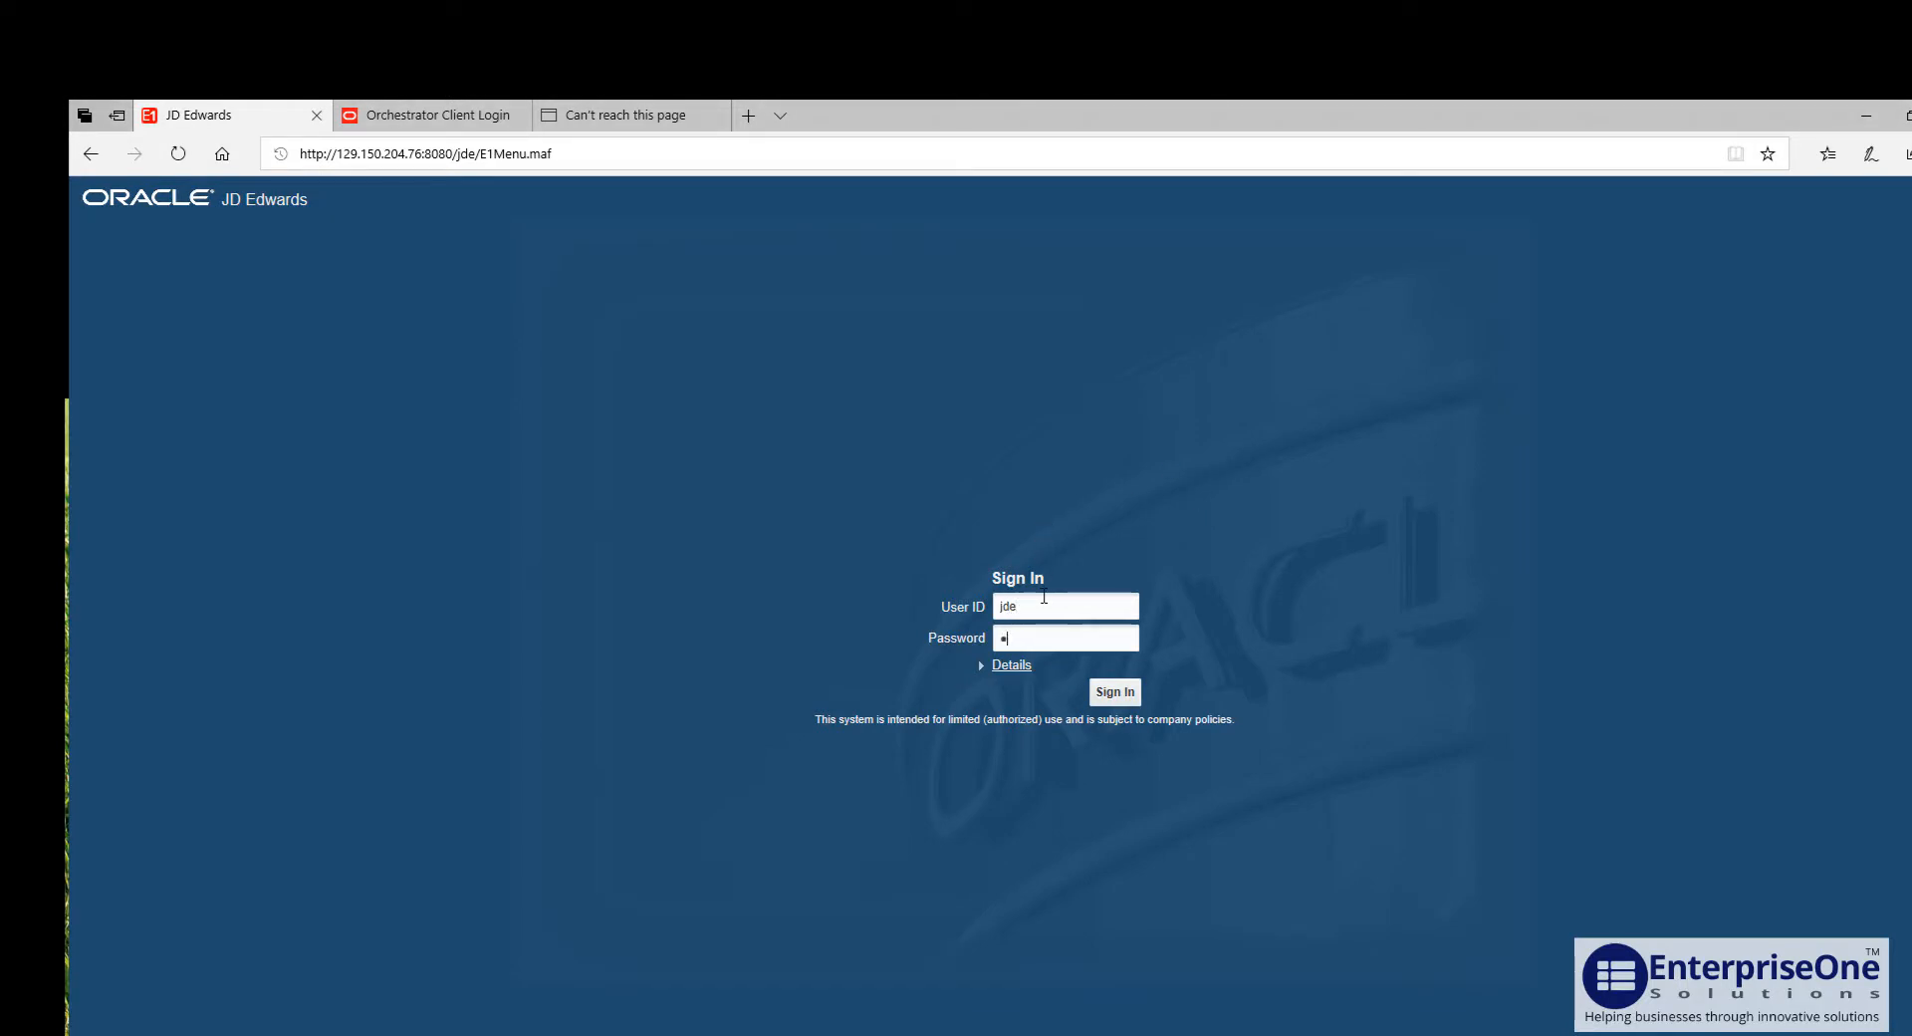
pyautogui.write('•')
pyautogui.press('Return')
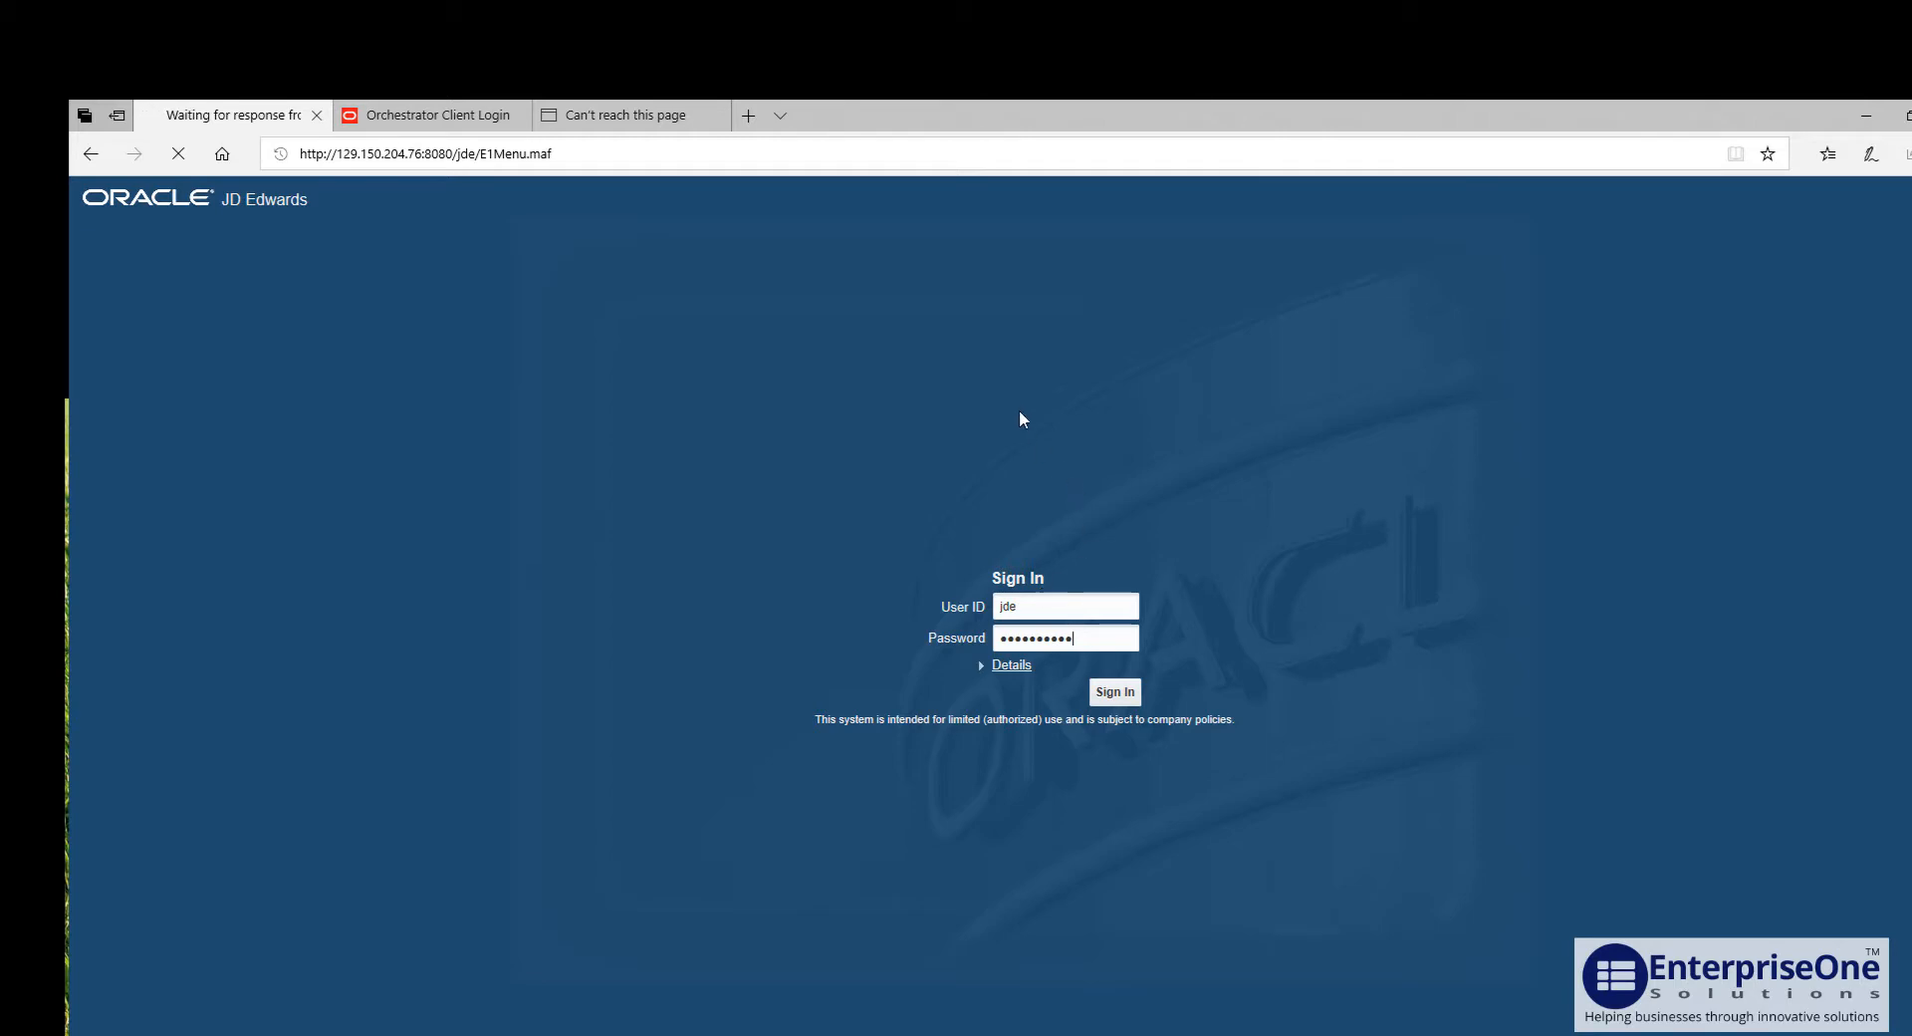
pyautogui.moveTo(439, 110)
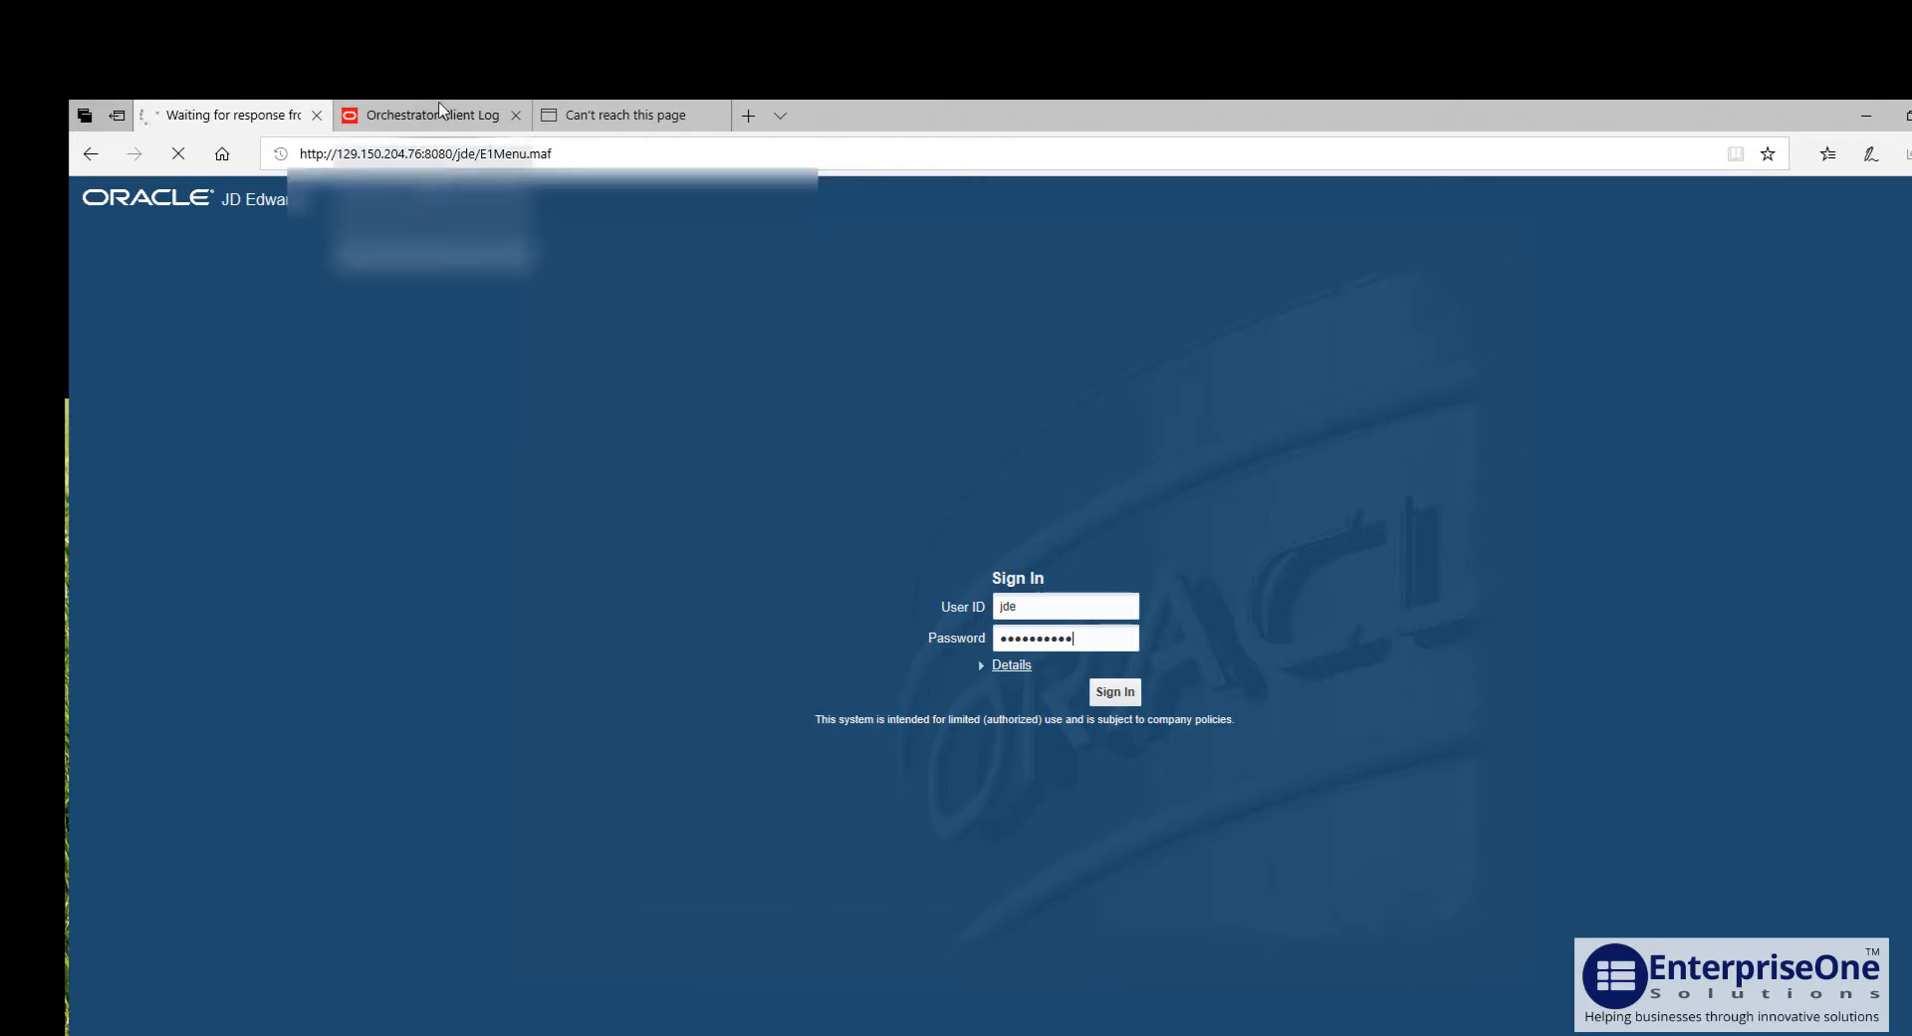
pyautogui.click(509, 159)
pyautogui.press('Return')
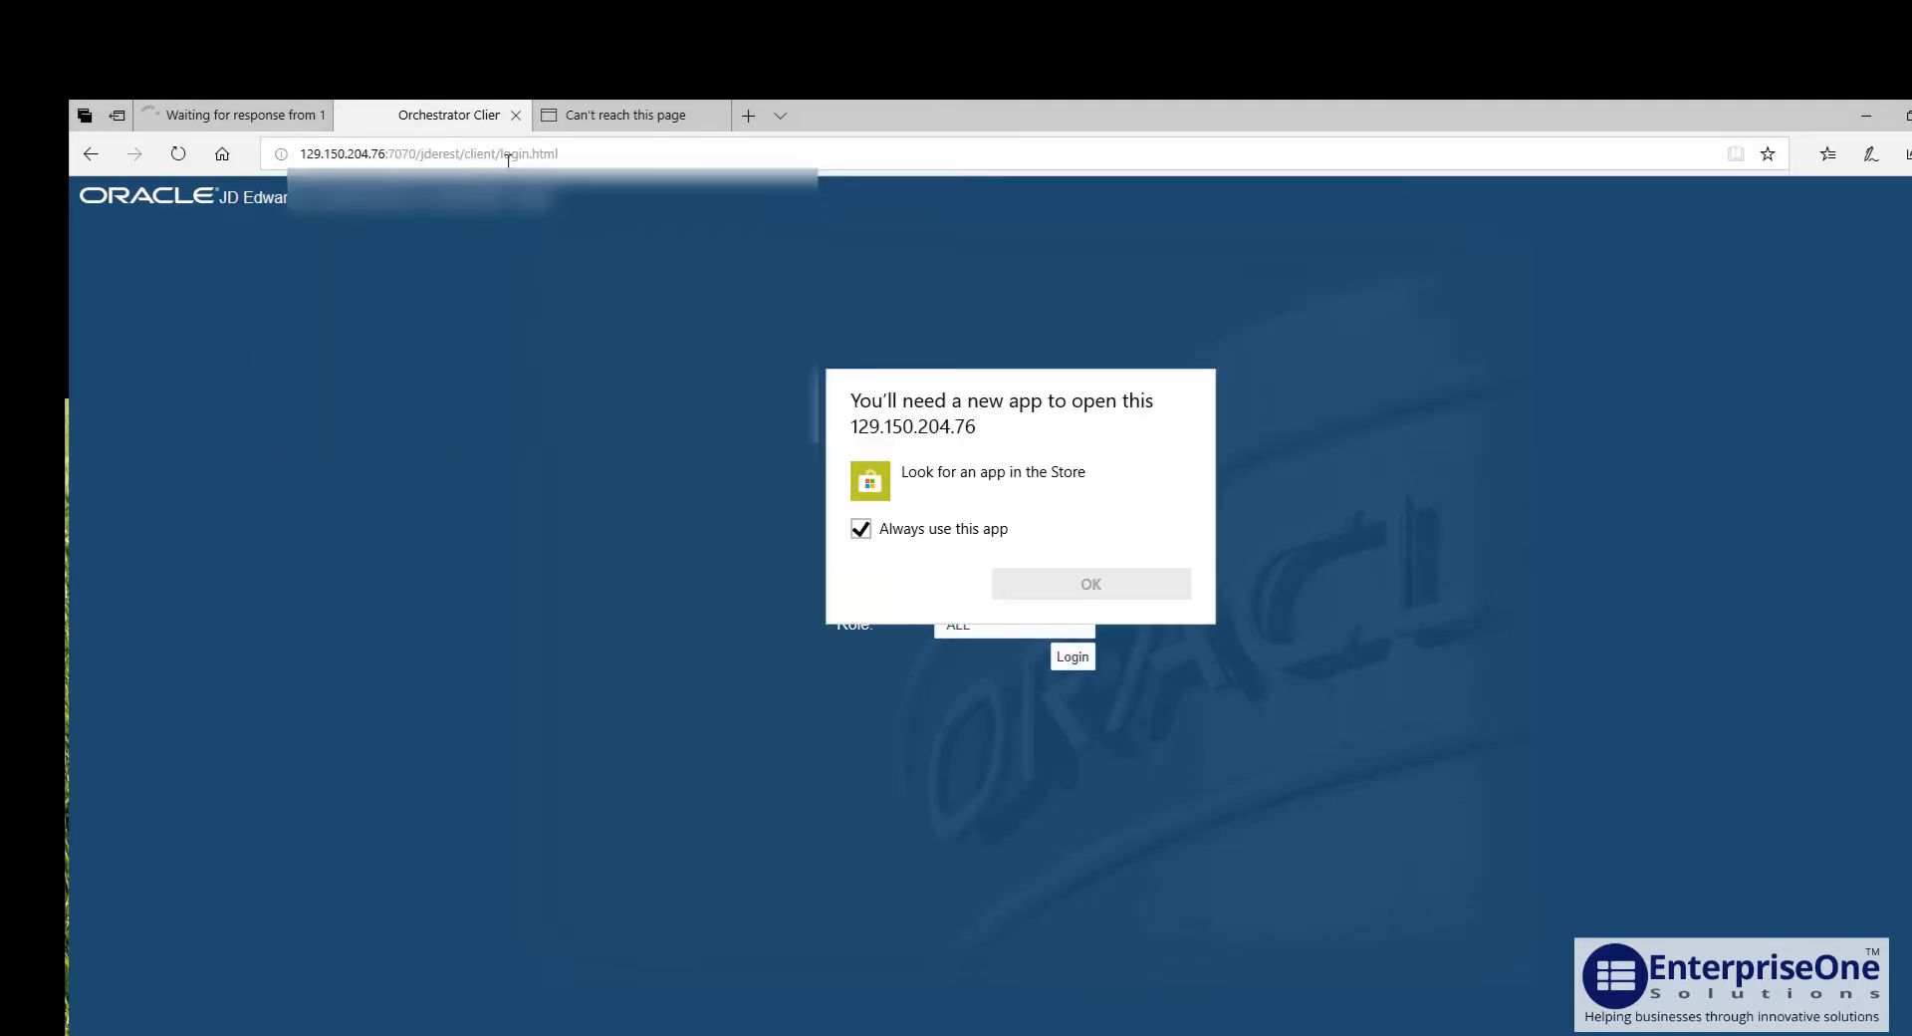
pyautogui.click(958, 535)
pyautogui.click(278, 296)
pyautogui.click(295, 160)
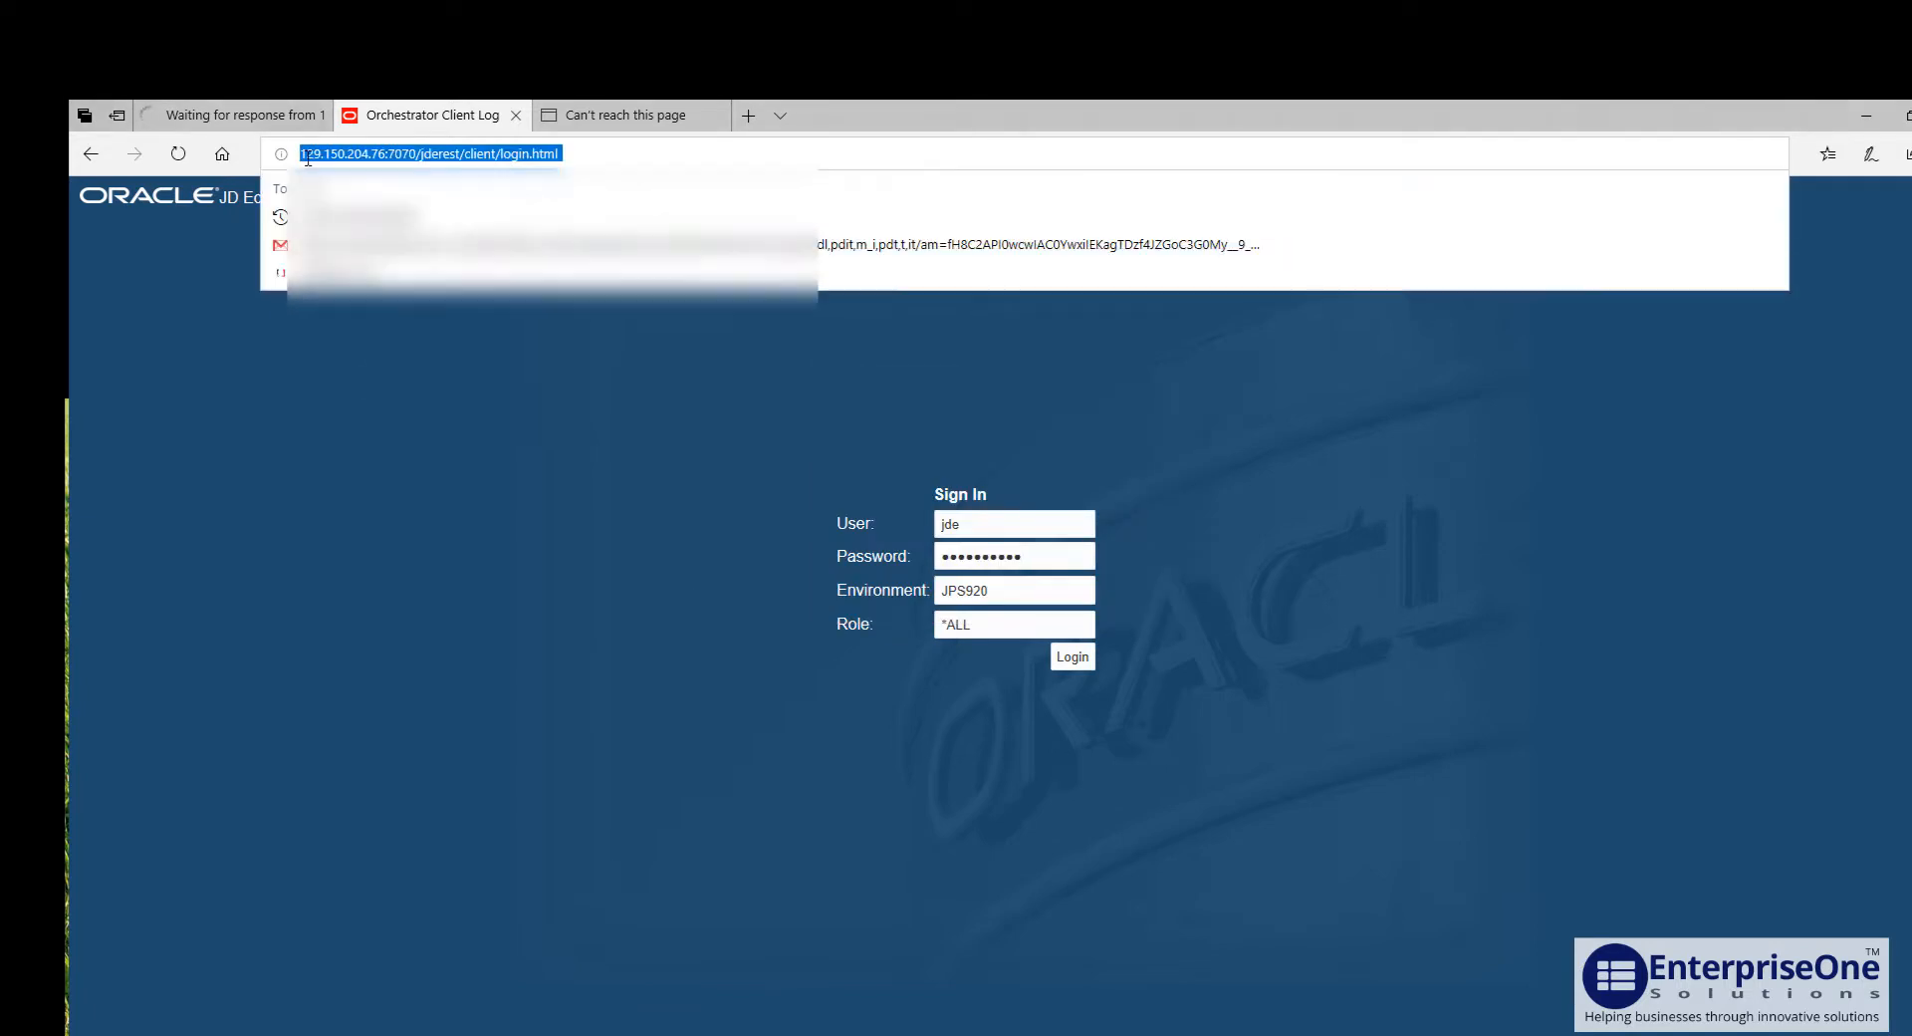
pyautogui.press('Home')
pyautogui.write('http://')
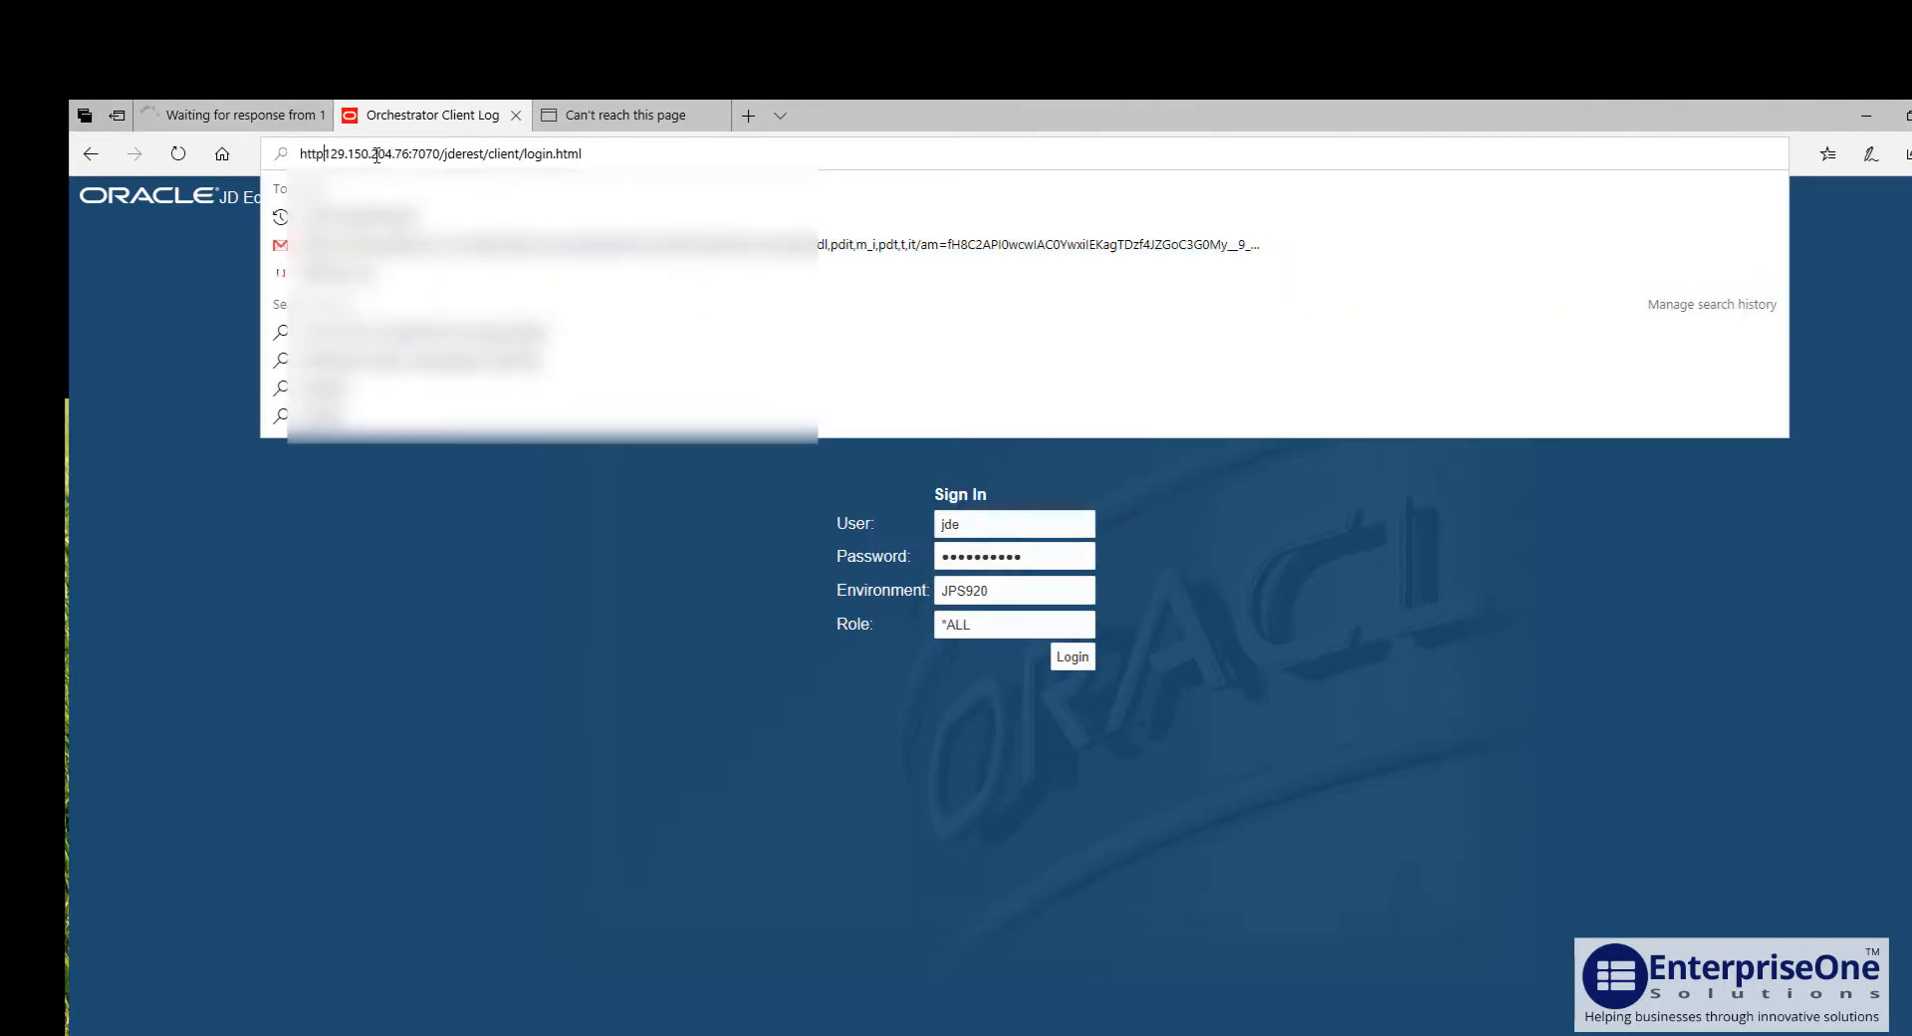
pyautogui.press('Return')
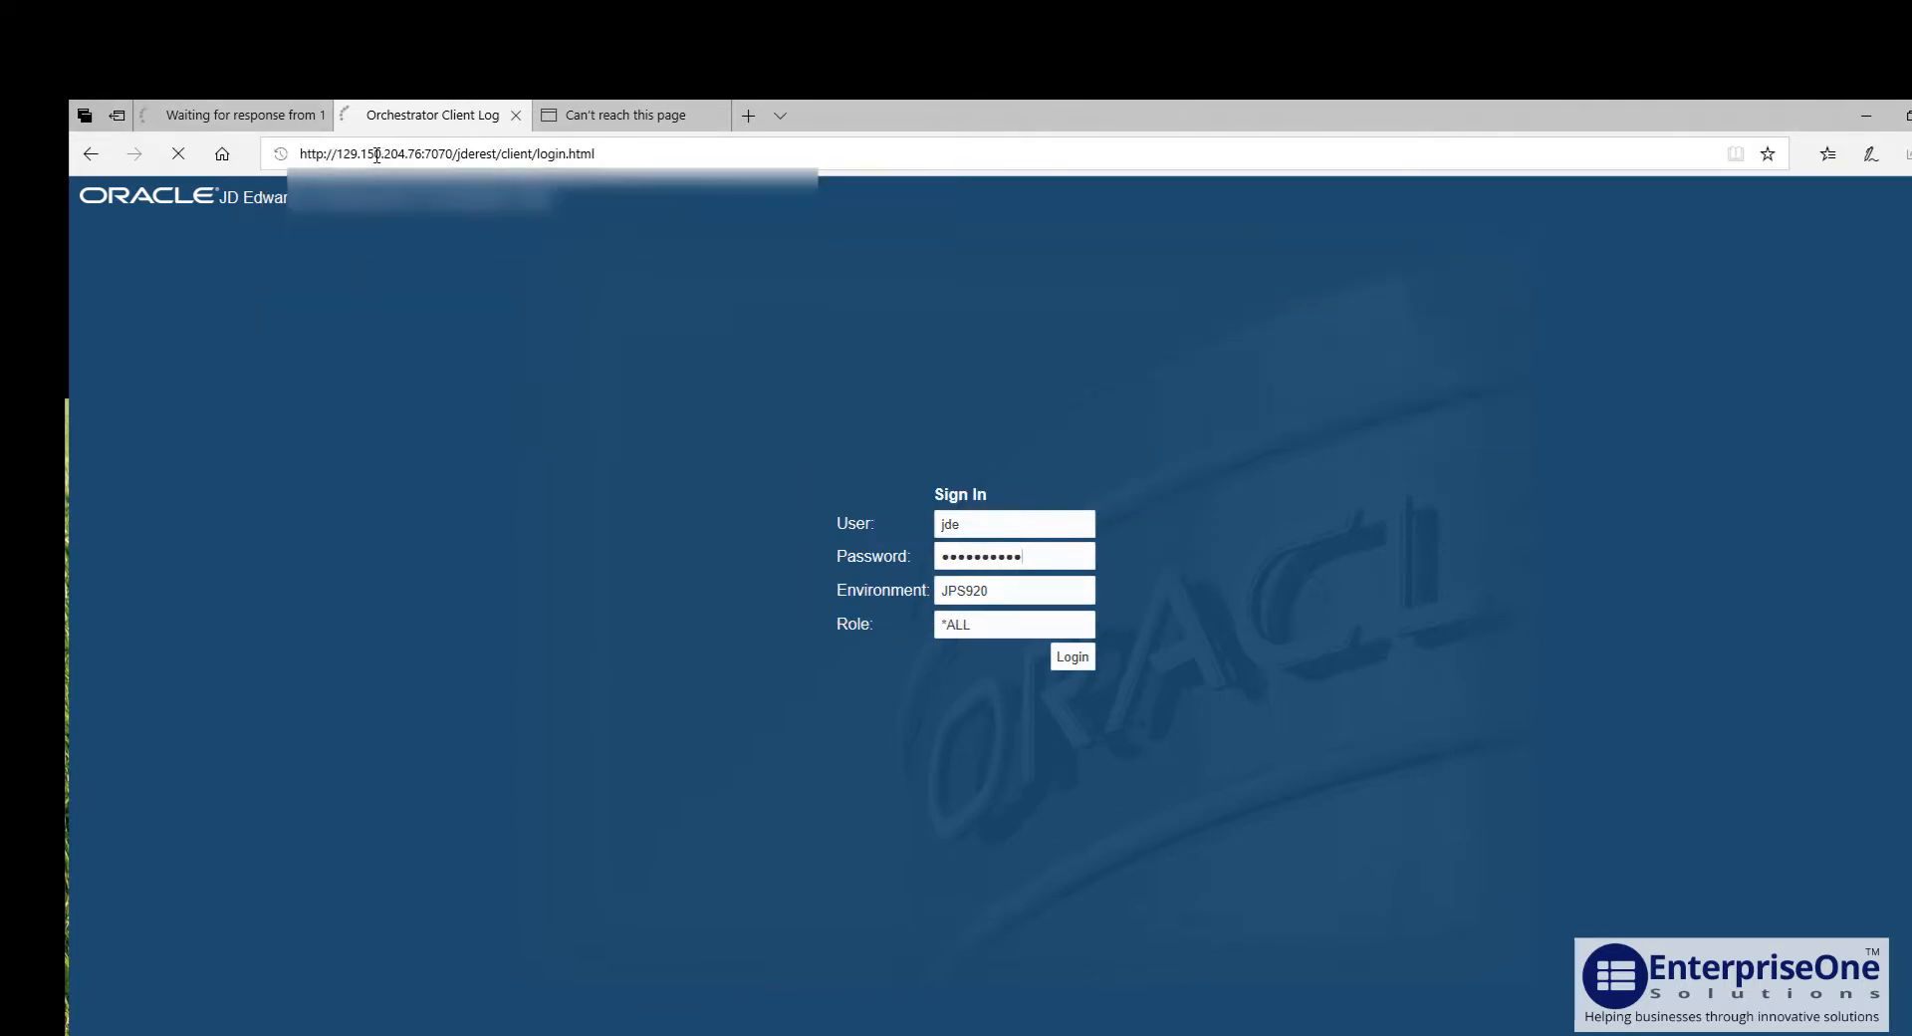
pyautogui.click(580, 118)
pyautogui.click(544, 153)
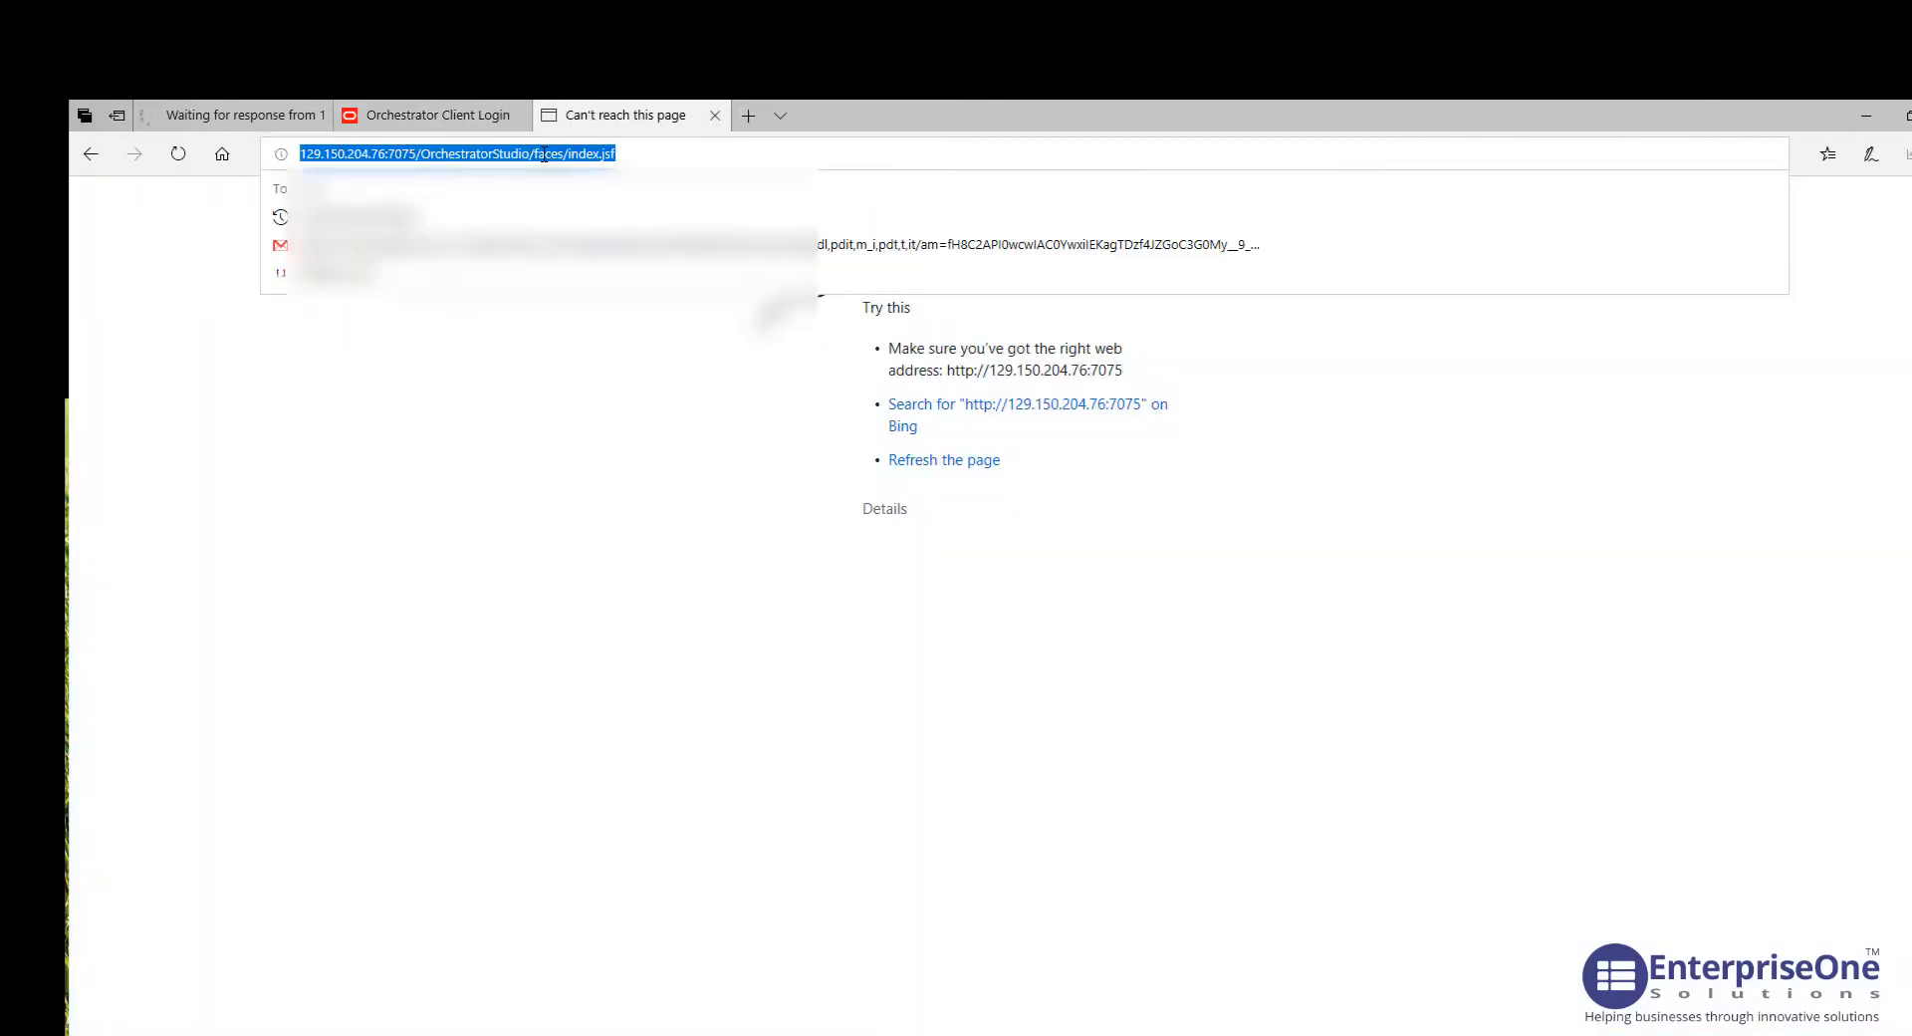
pyautogui.press('Home')
pyautogui.write('http://')
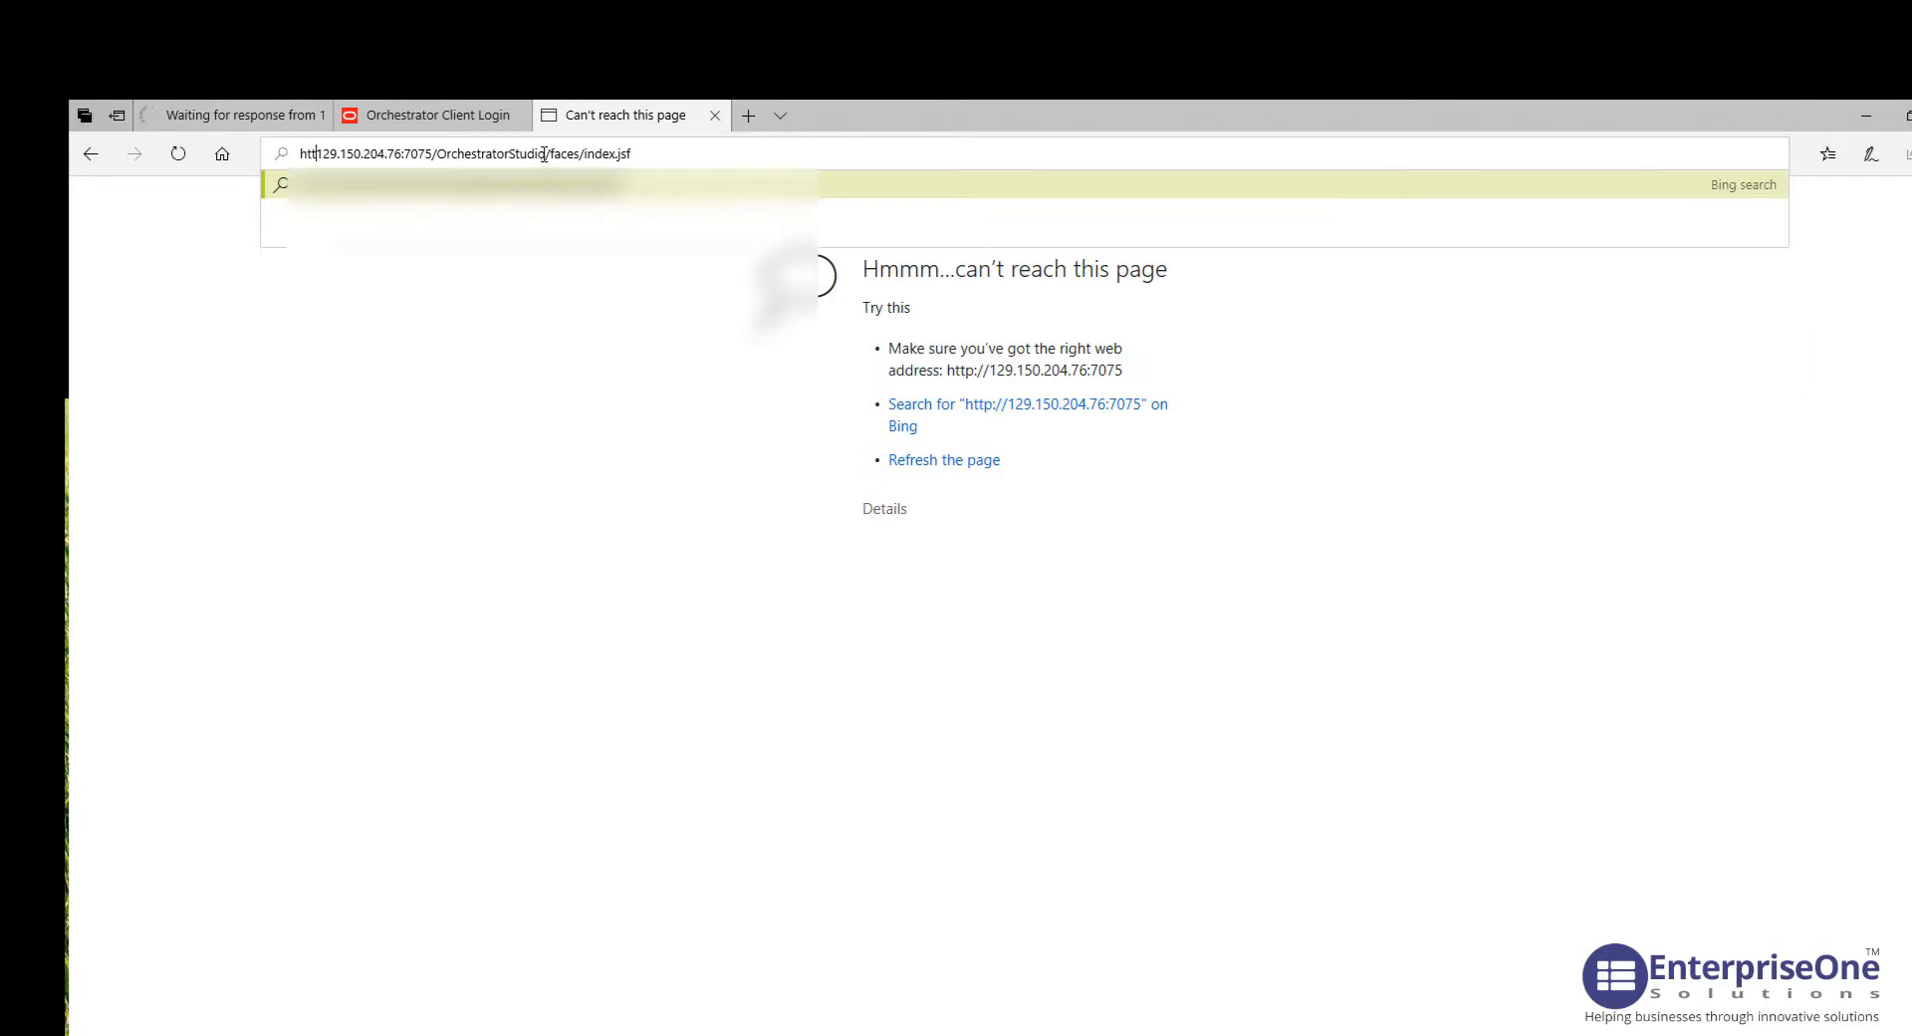
pyautogui.press('Return')
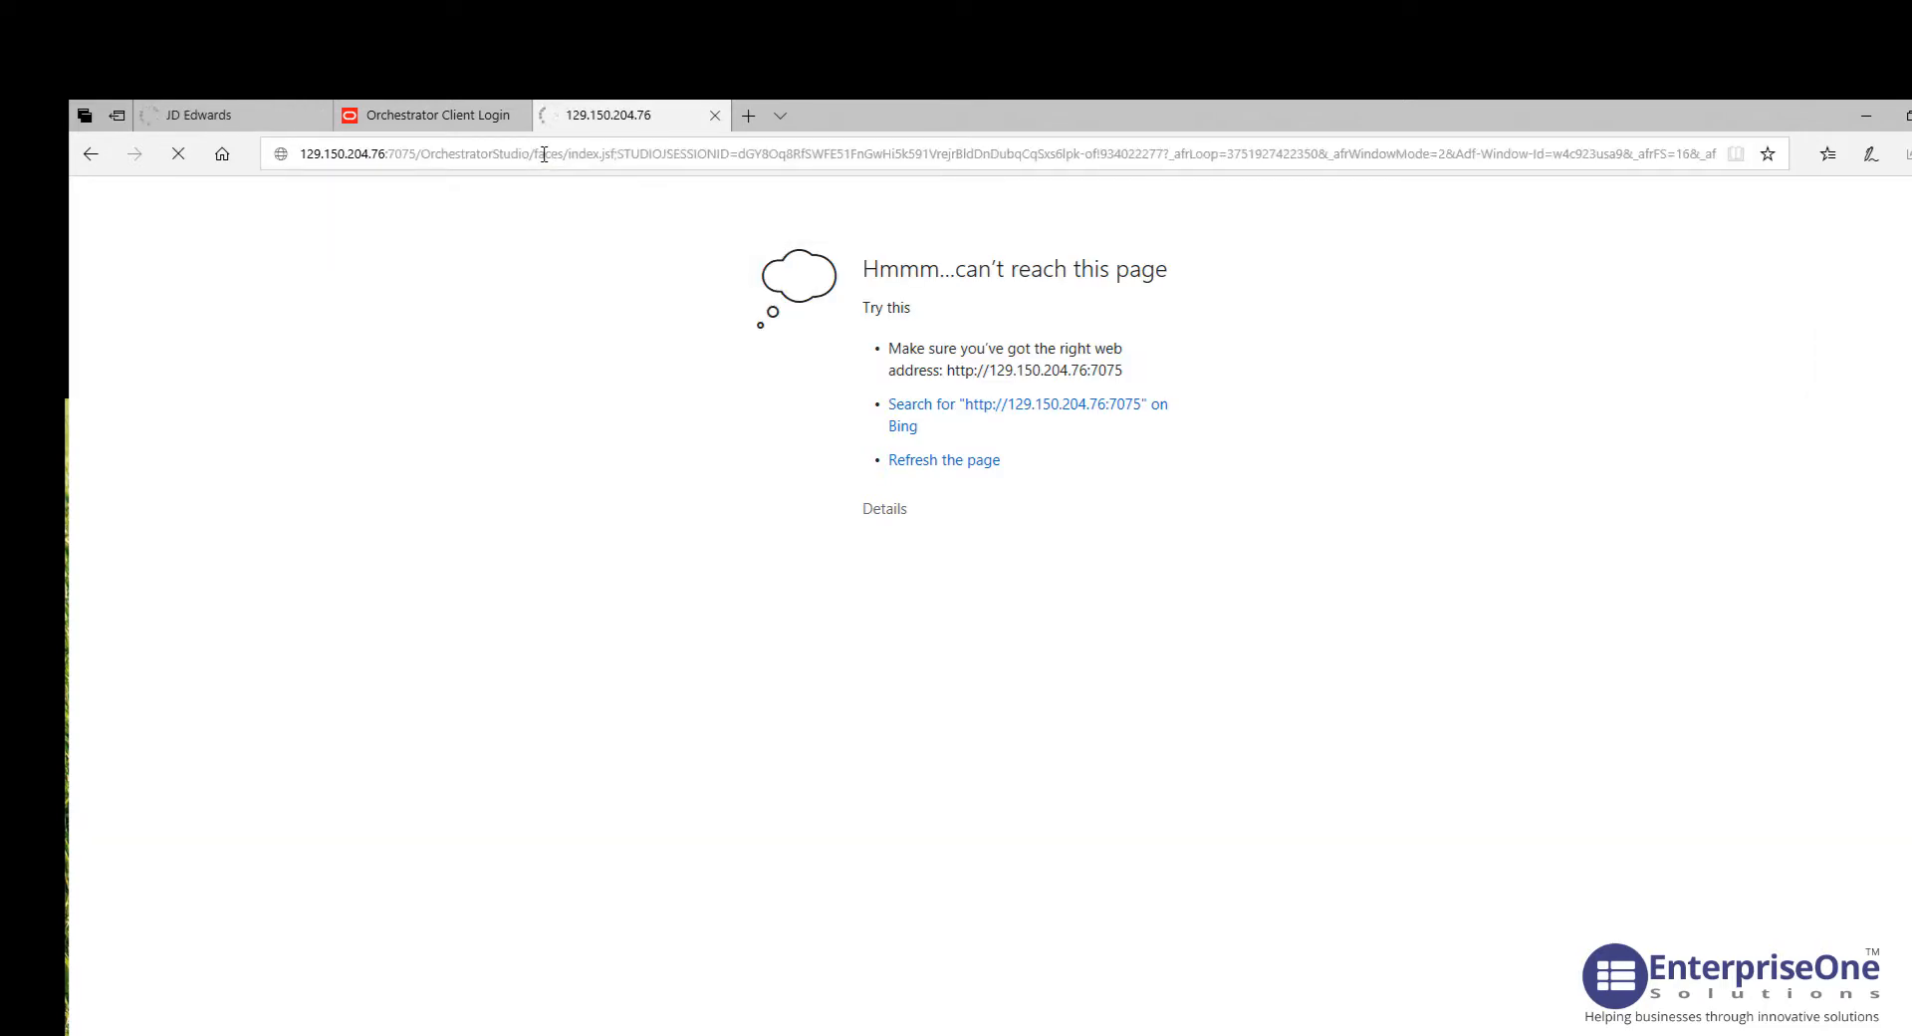
pyautogui.moveTo(438, 115)
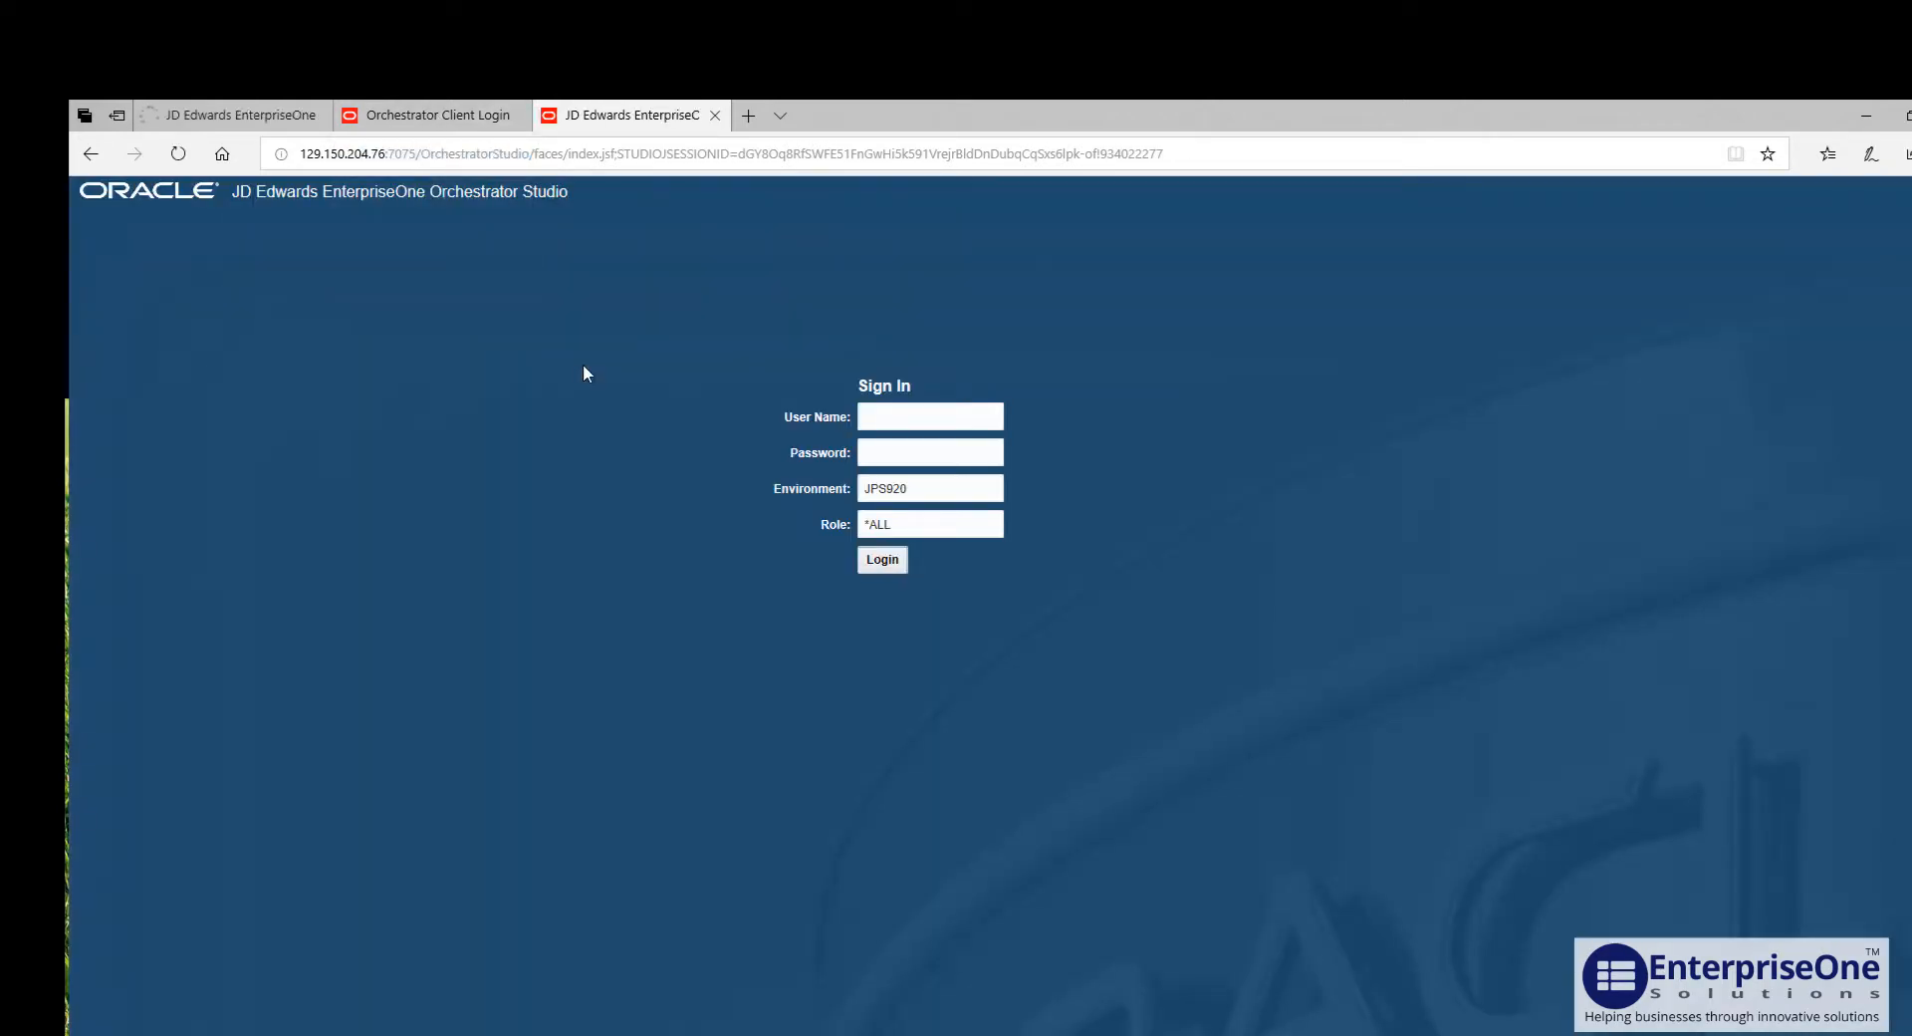
# In EnterpriseOne, open Incident Self Service, then the Maint Team Reliability dashboard
pyautogui.click(252, 124)
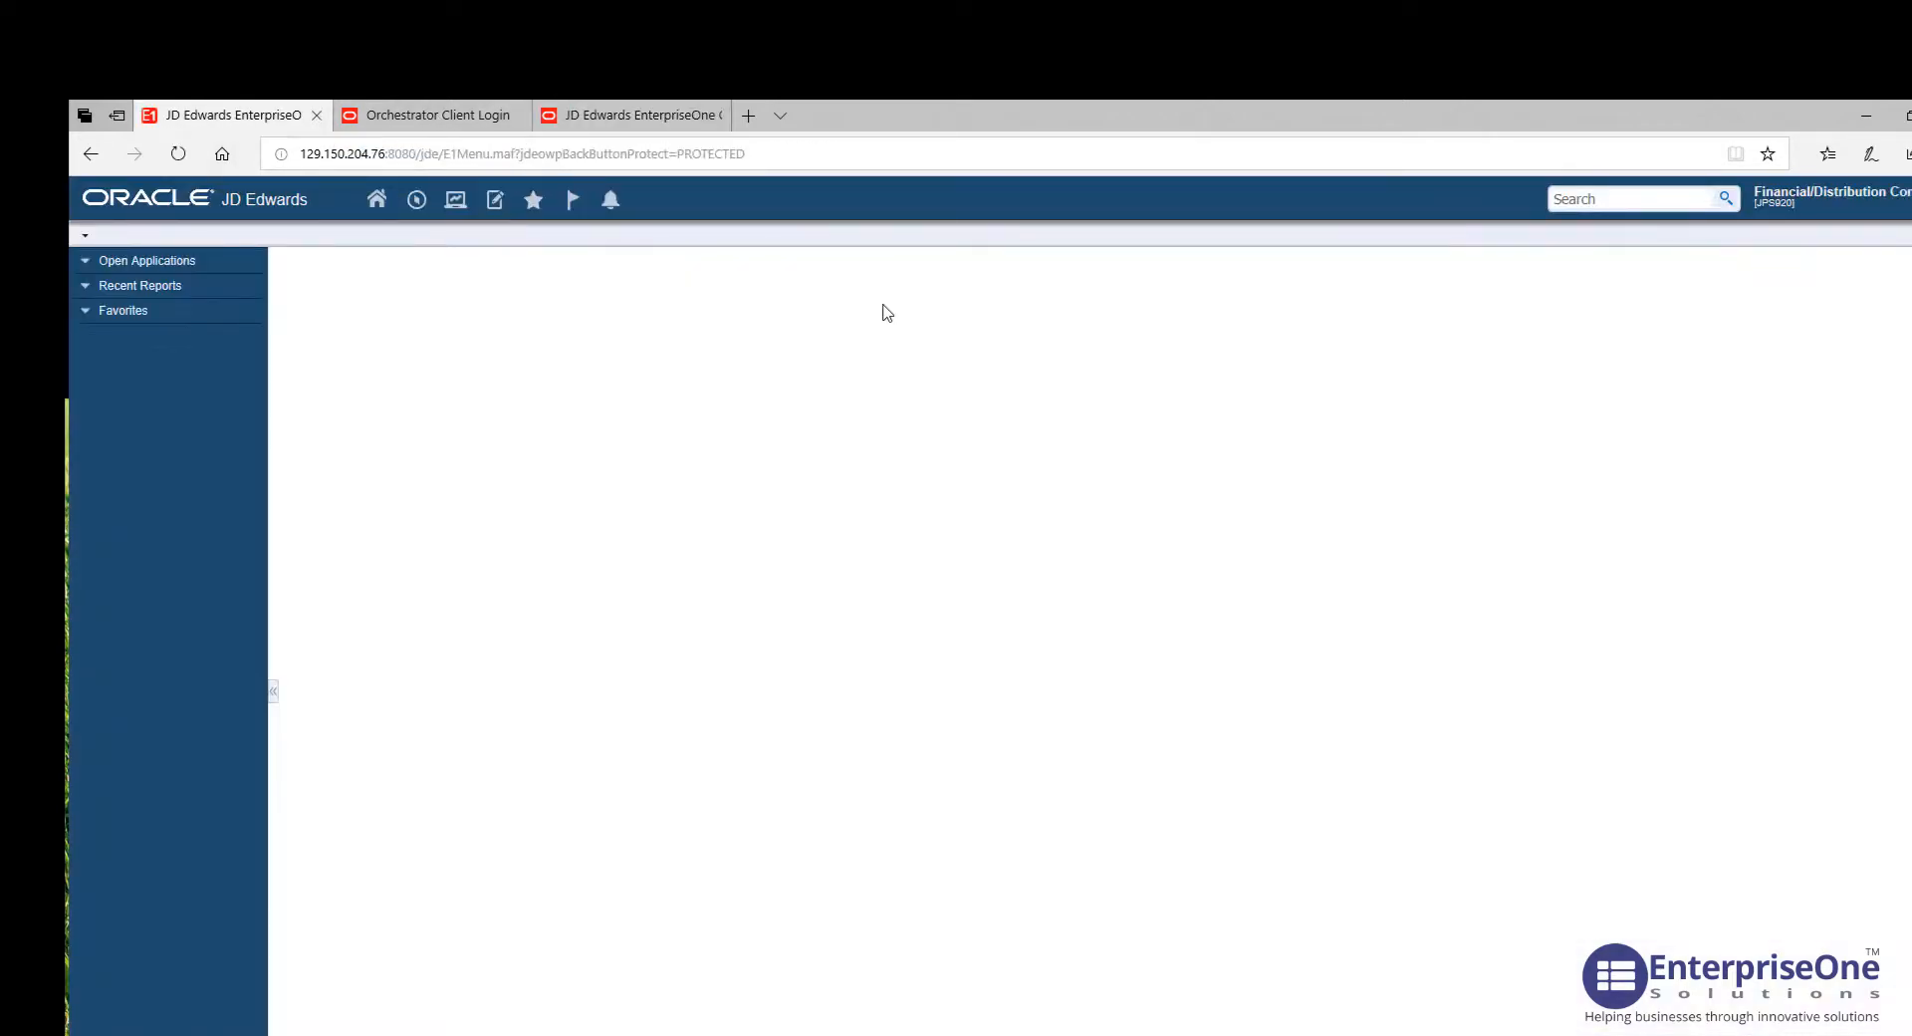
pyautogui.moveTo(444, 131)
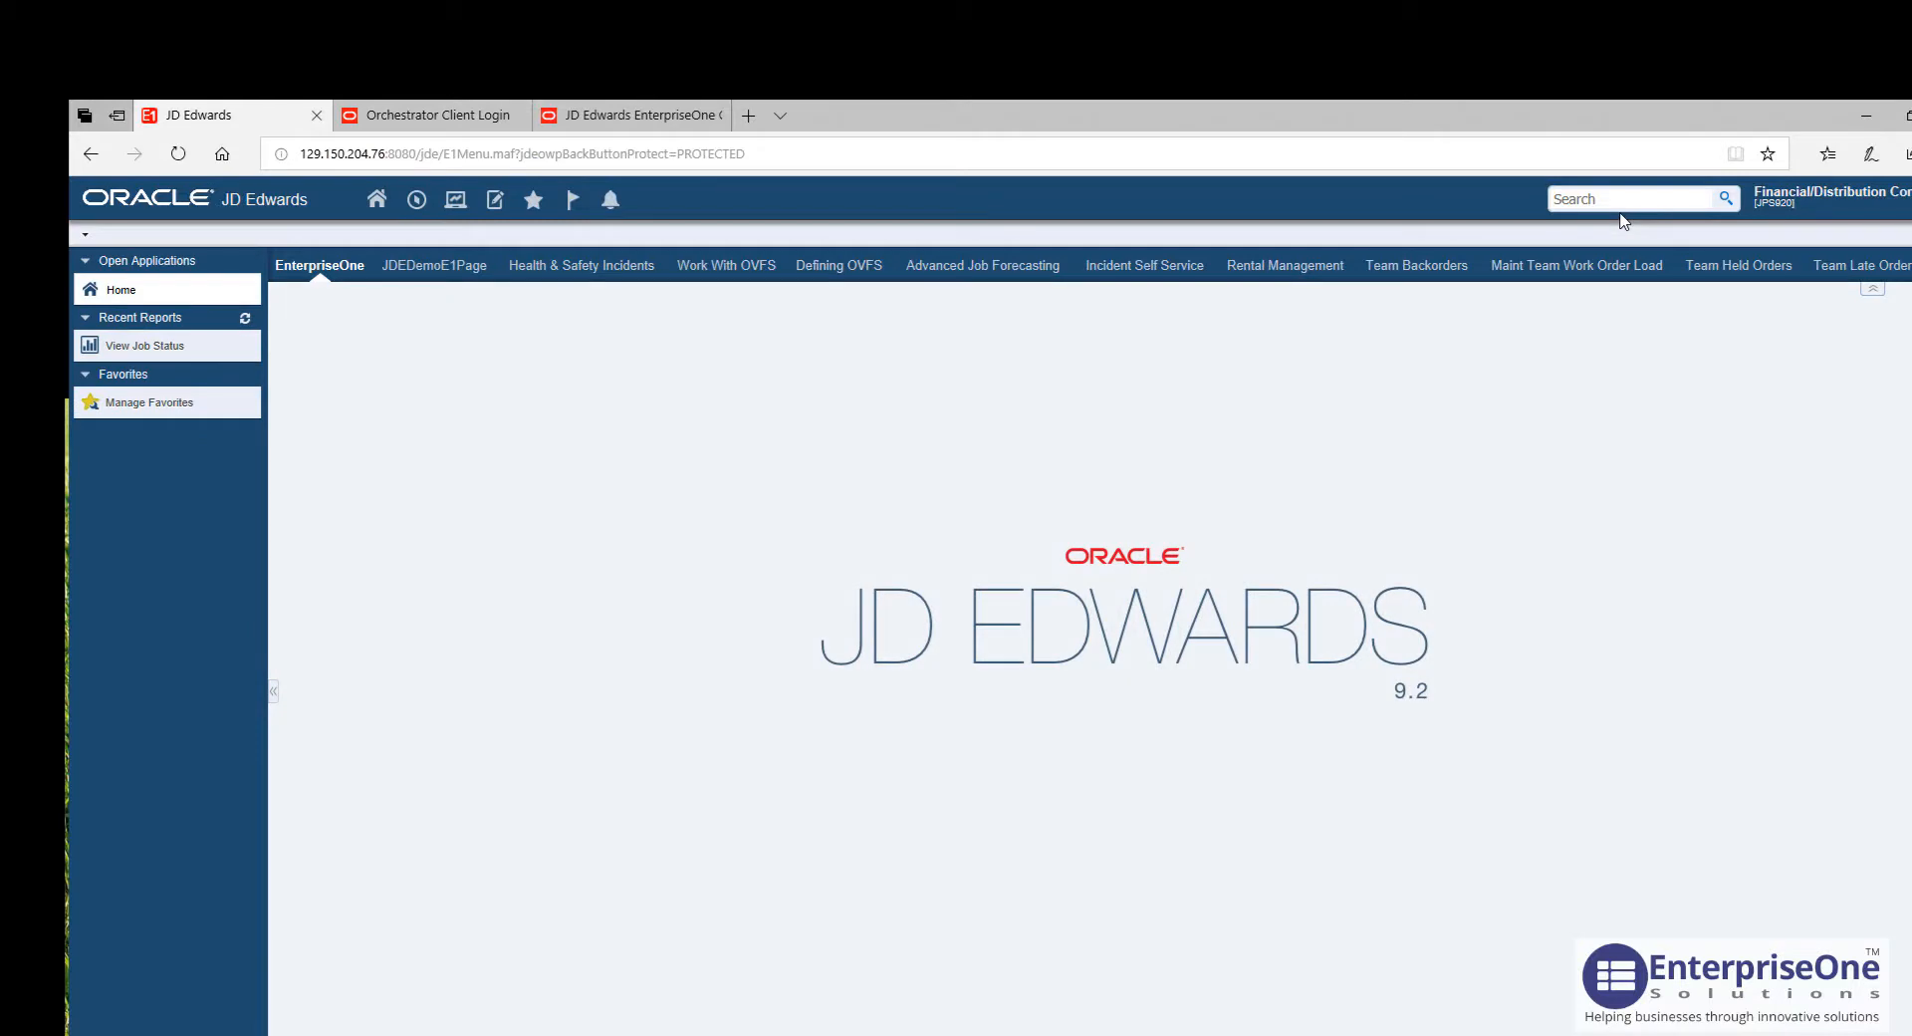
pyautogui.click(1126, 274)
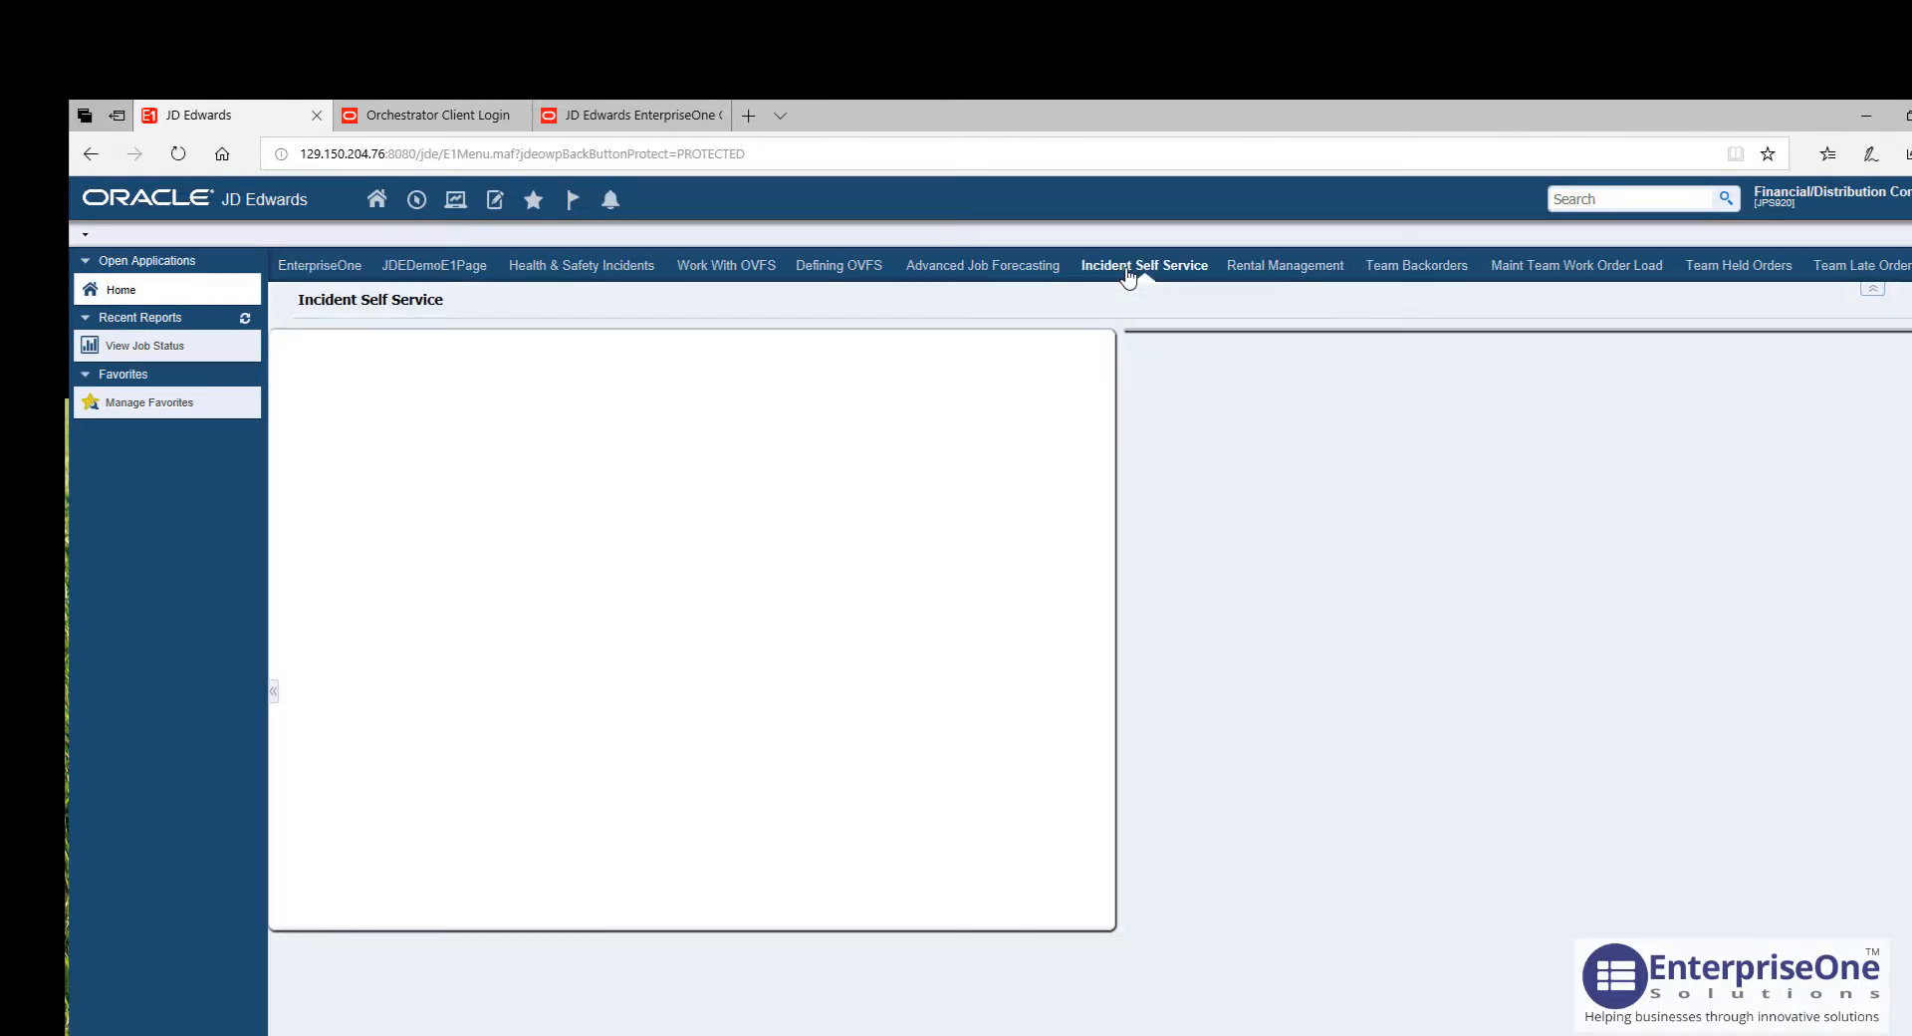
pyautogui.click(1909, 265)
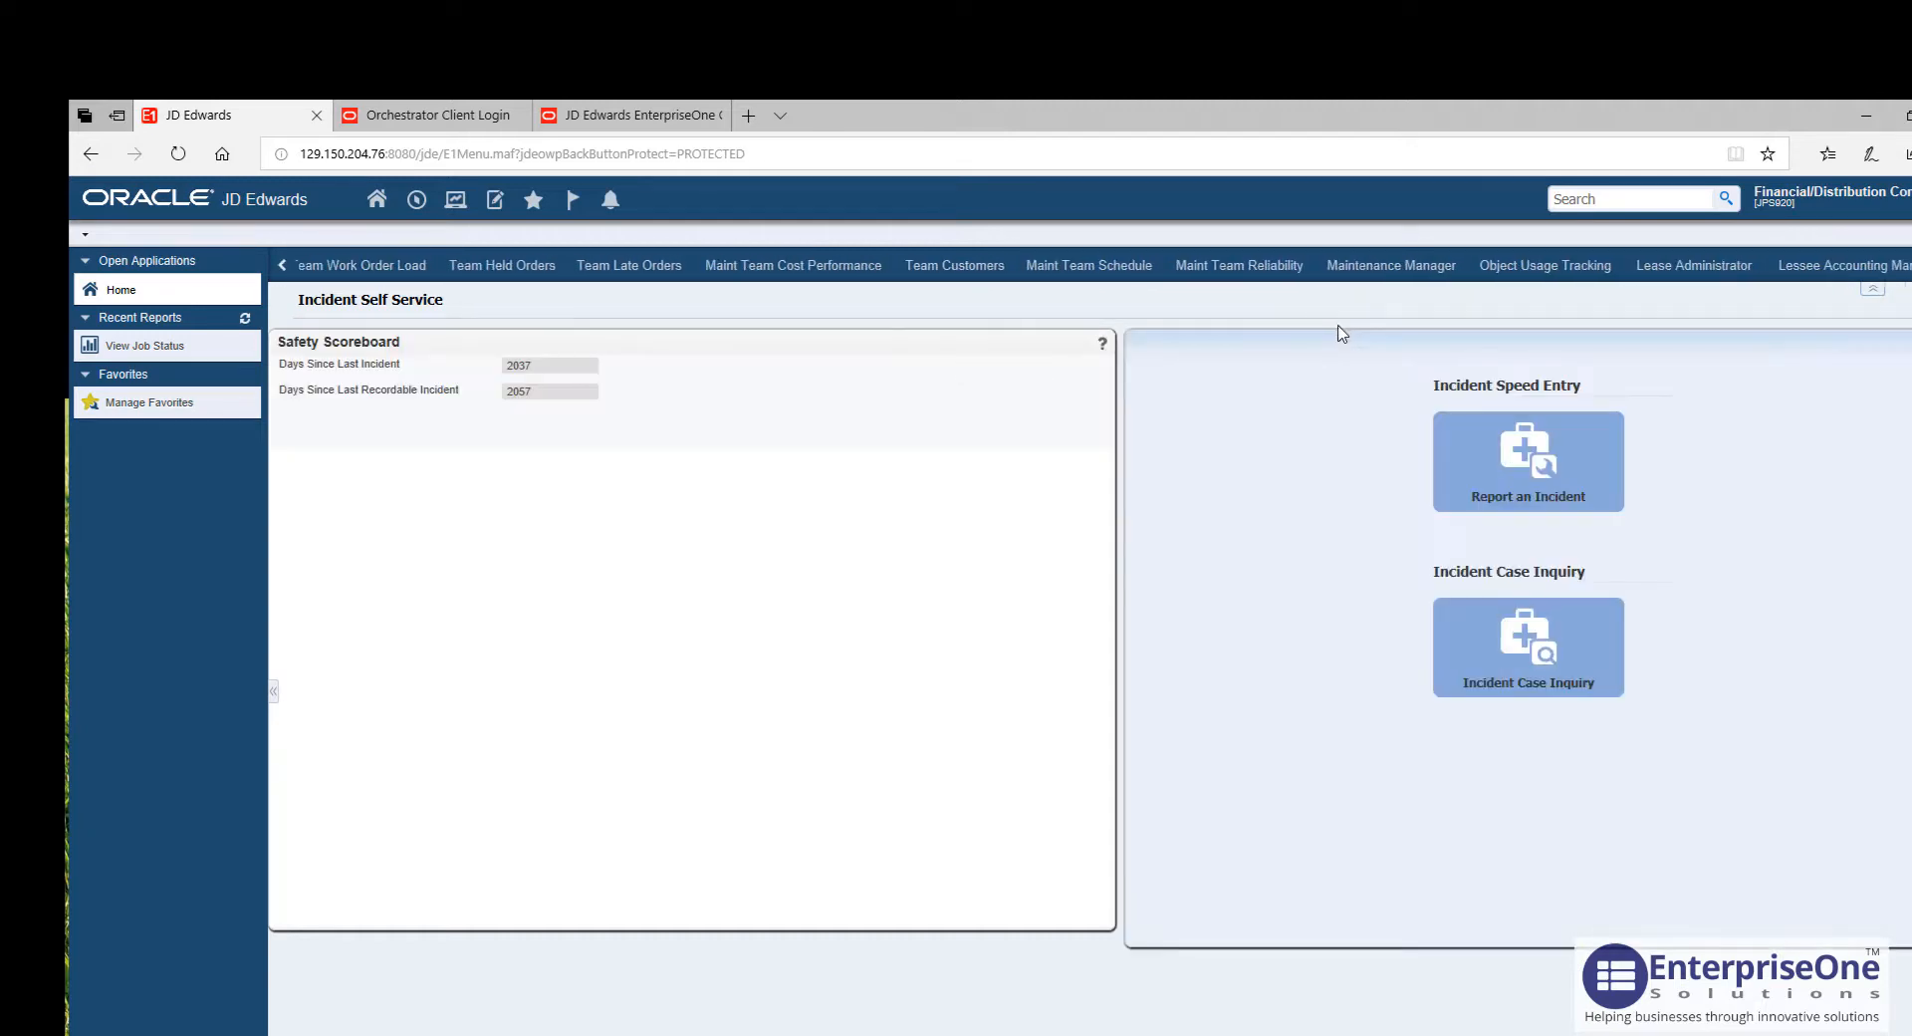
pyautogui.click(1273, 267)
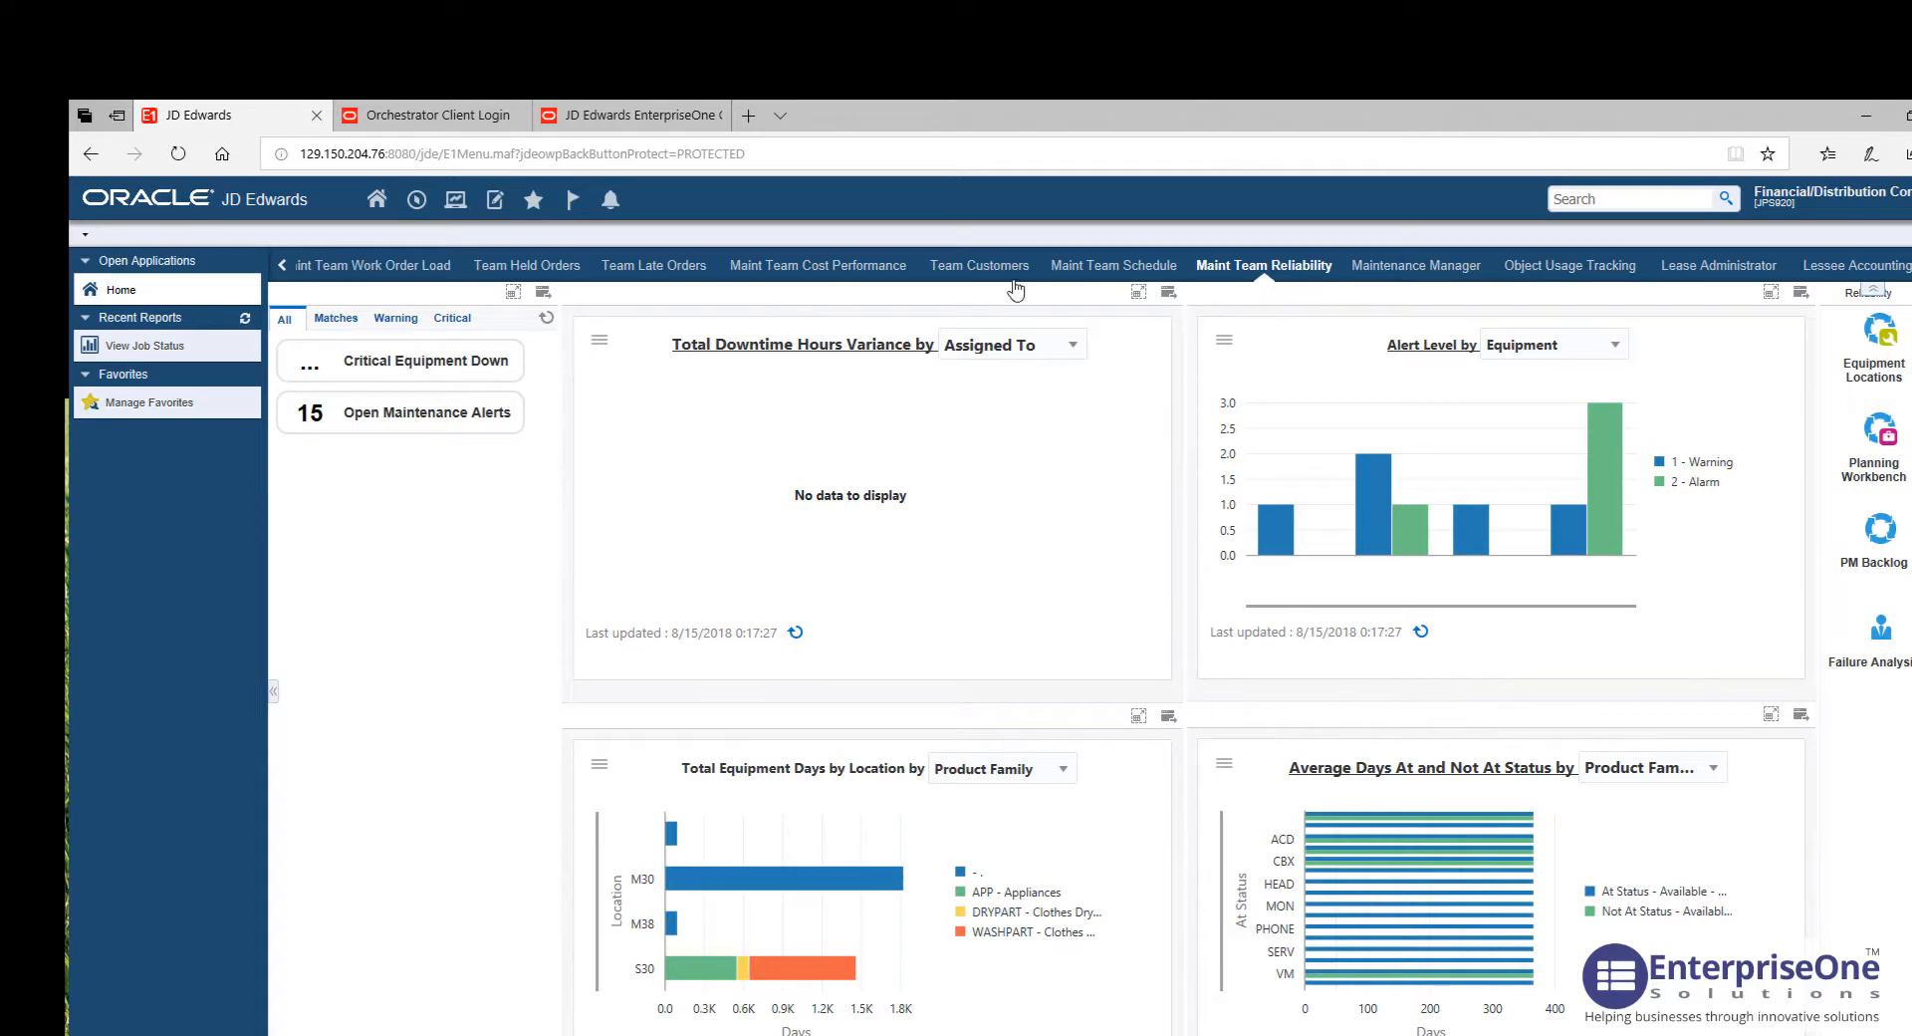
# Launch the P01012 Work With Addresses application from the search box
pyautogui.click(1589, 200)
pyautogui.write('P01012')
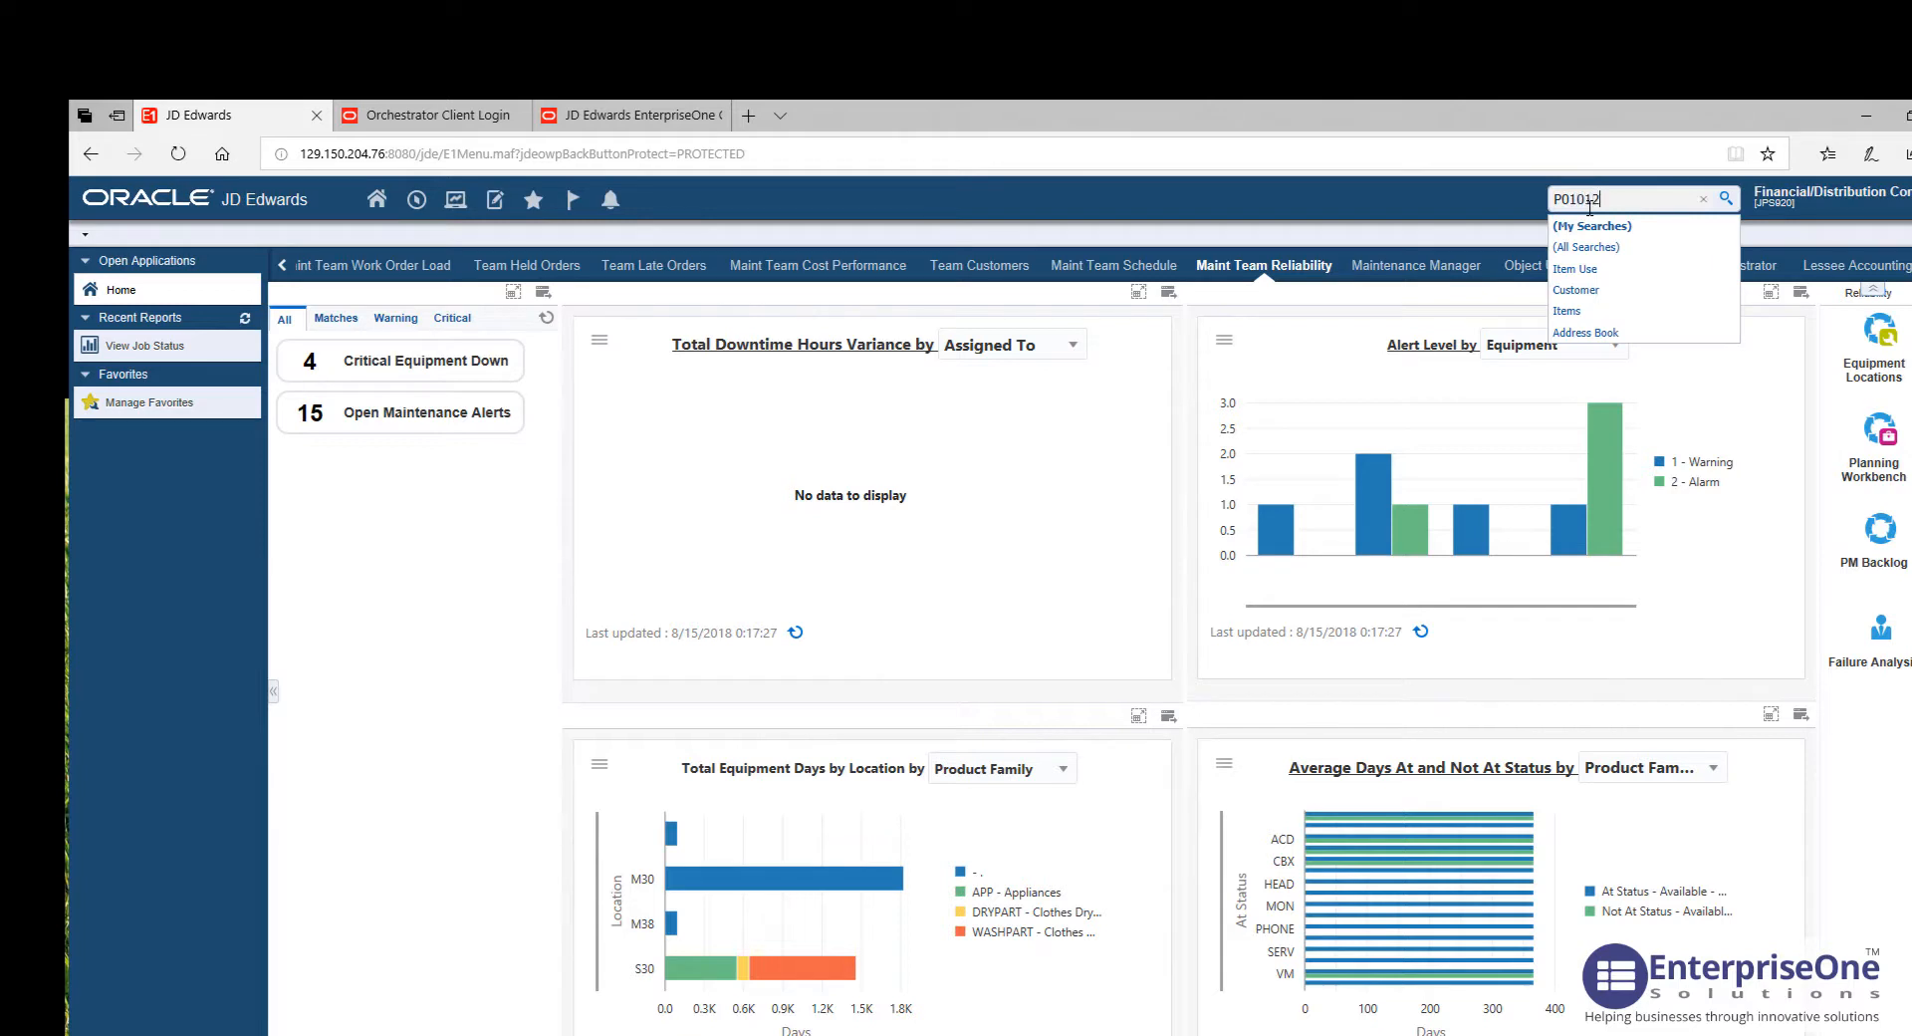
pyautogui.press('Return')
pyautogui.click(494, 199)
pyautogui.write('P01012')
pyautogui.press('Return')
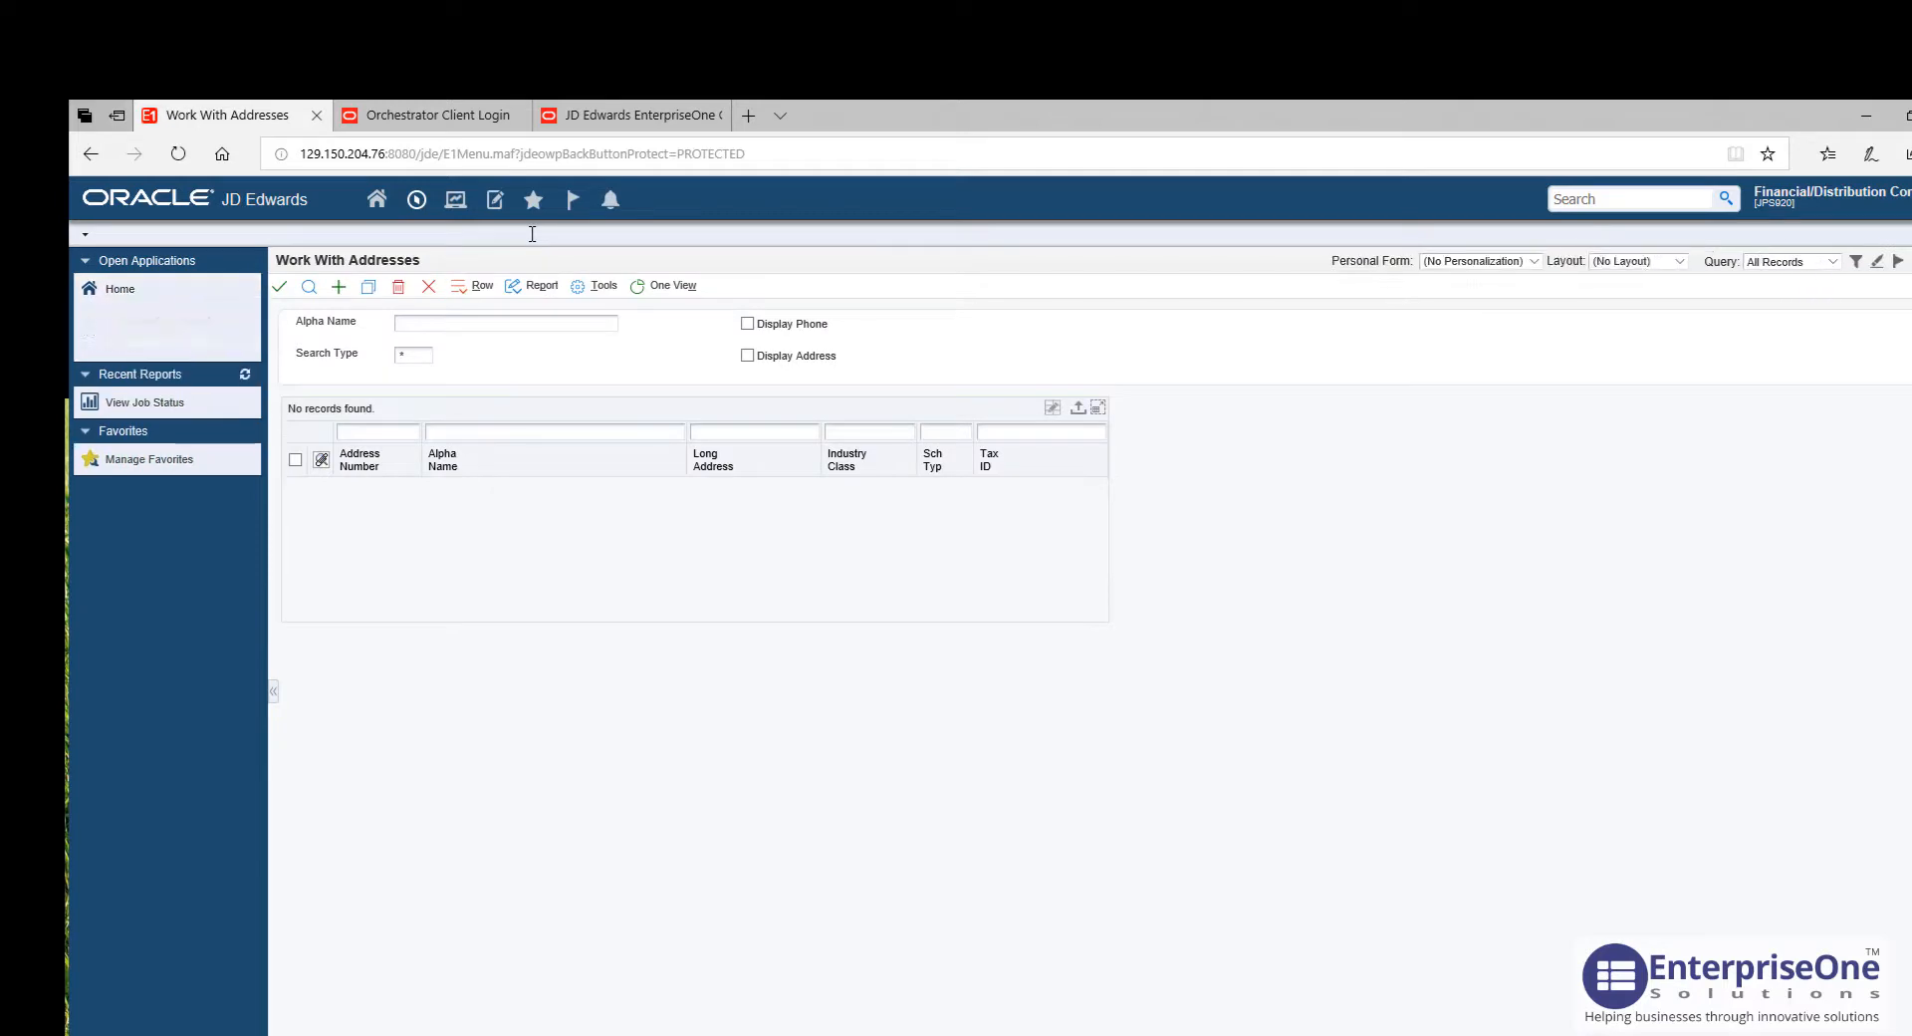
# Filter Work With Addresses by the Capital System address number to list its record
pyautogui.click(406, 427)
pyautogui.write('4242')
pyautogui.press('Return')
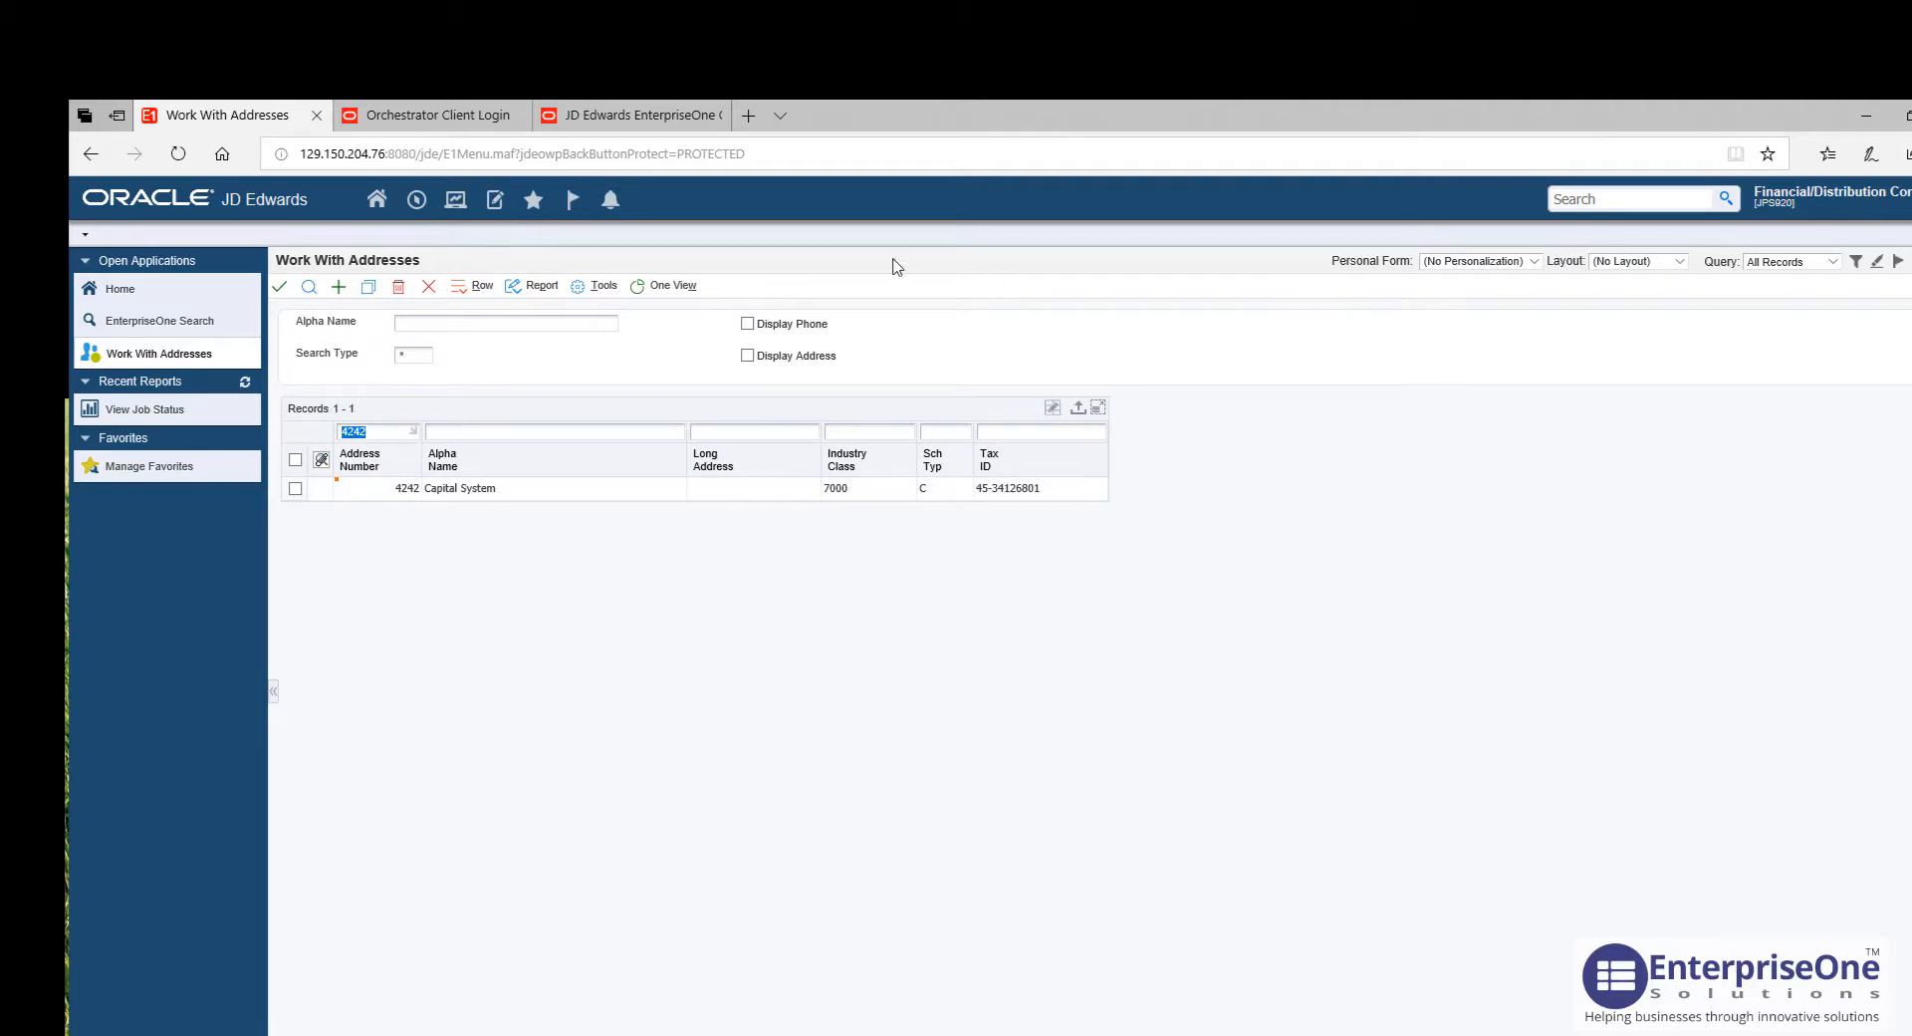
pyautogui.click(437, 115)
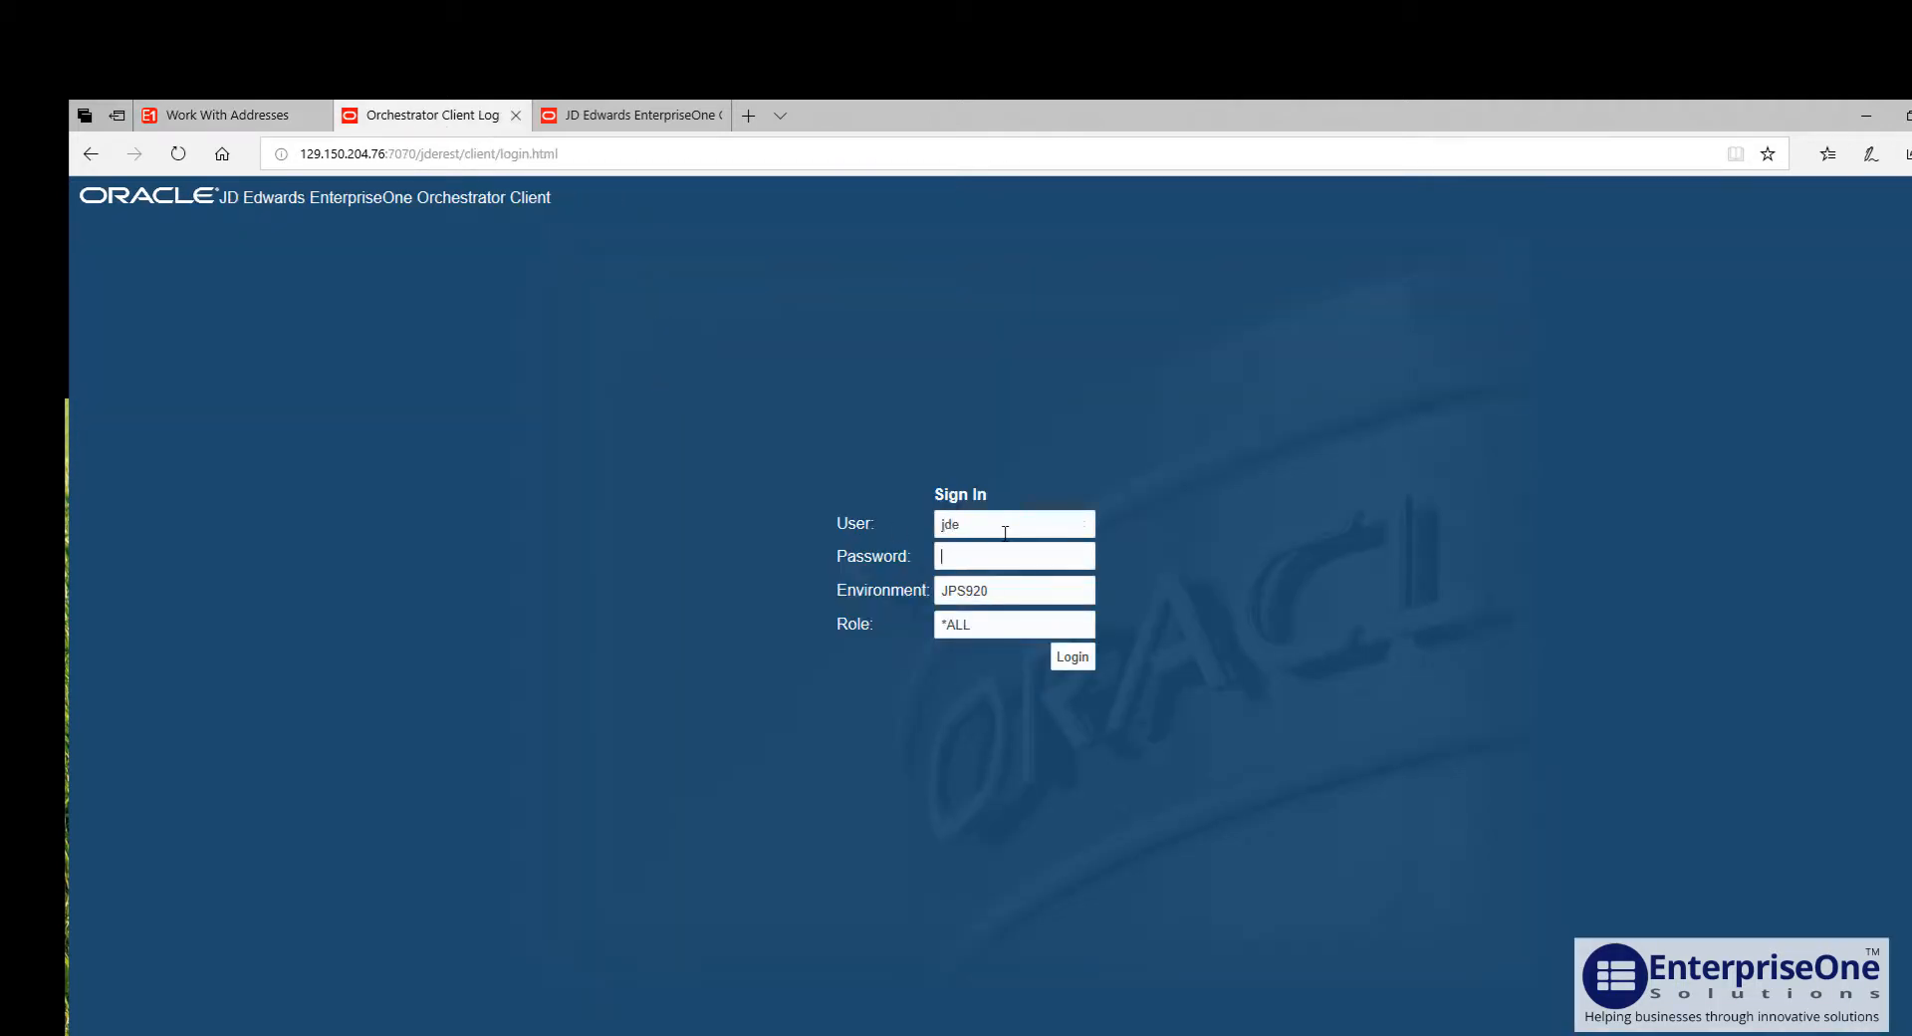
# Enter the password to sign in to Orchestrator Client, then to Orchestrator Studio
pyautogui.write('*****')
pyautogui.press('Return')
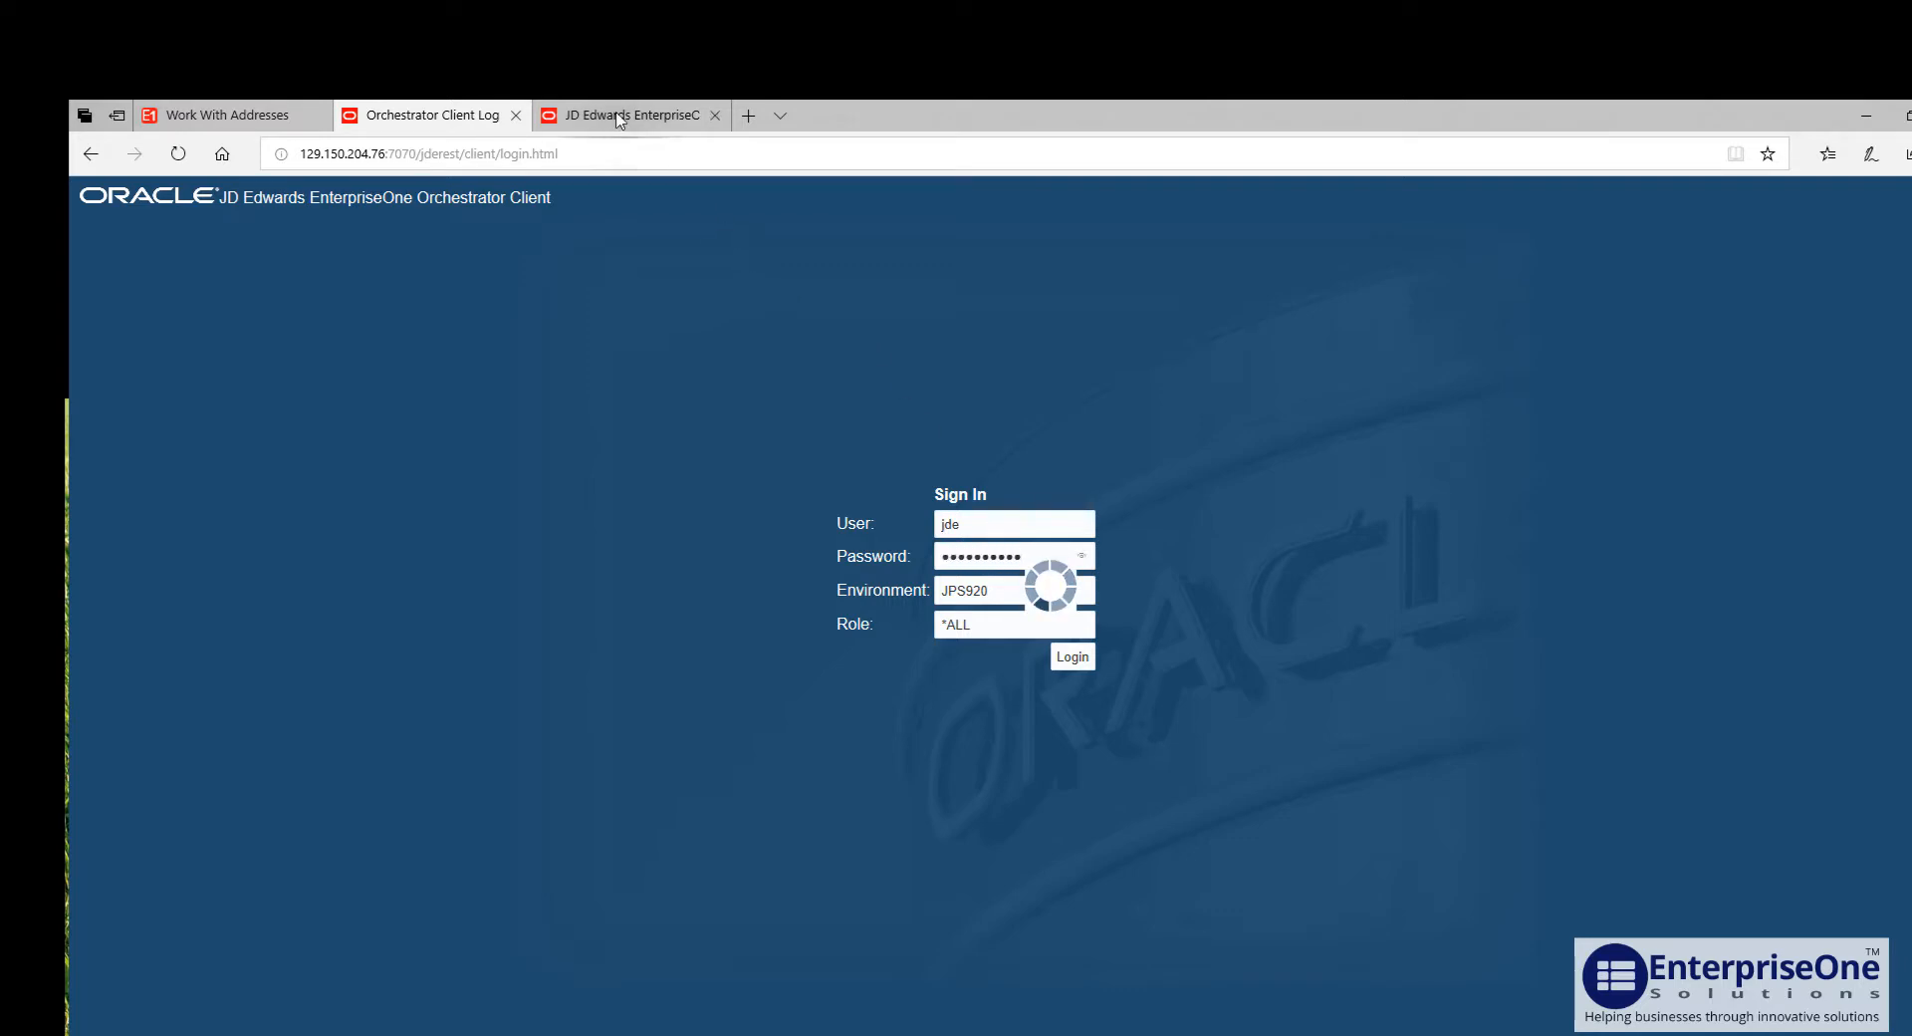
pyautogui.click(627, 115)
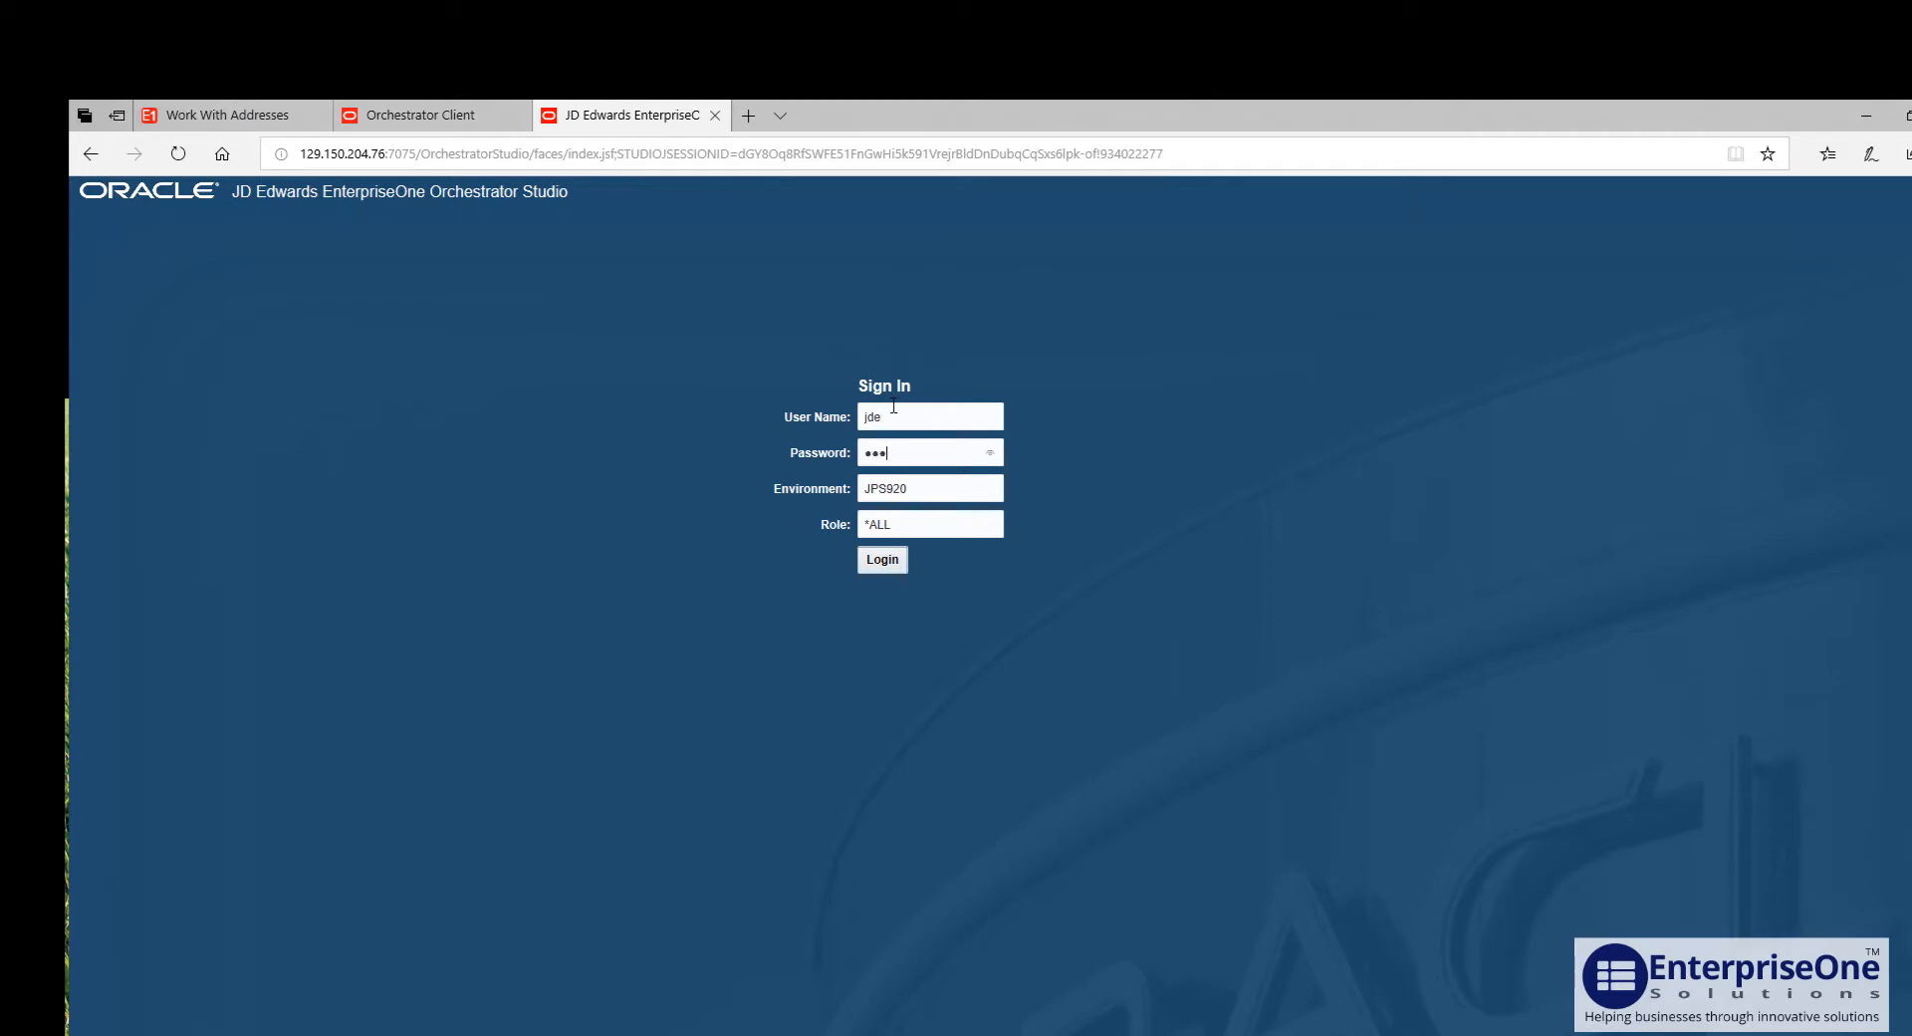
pyautogui.write('*')
pyautogui.press('Return')
pyautogui.moveTo(479, 123)
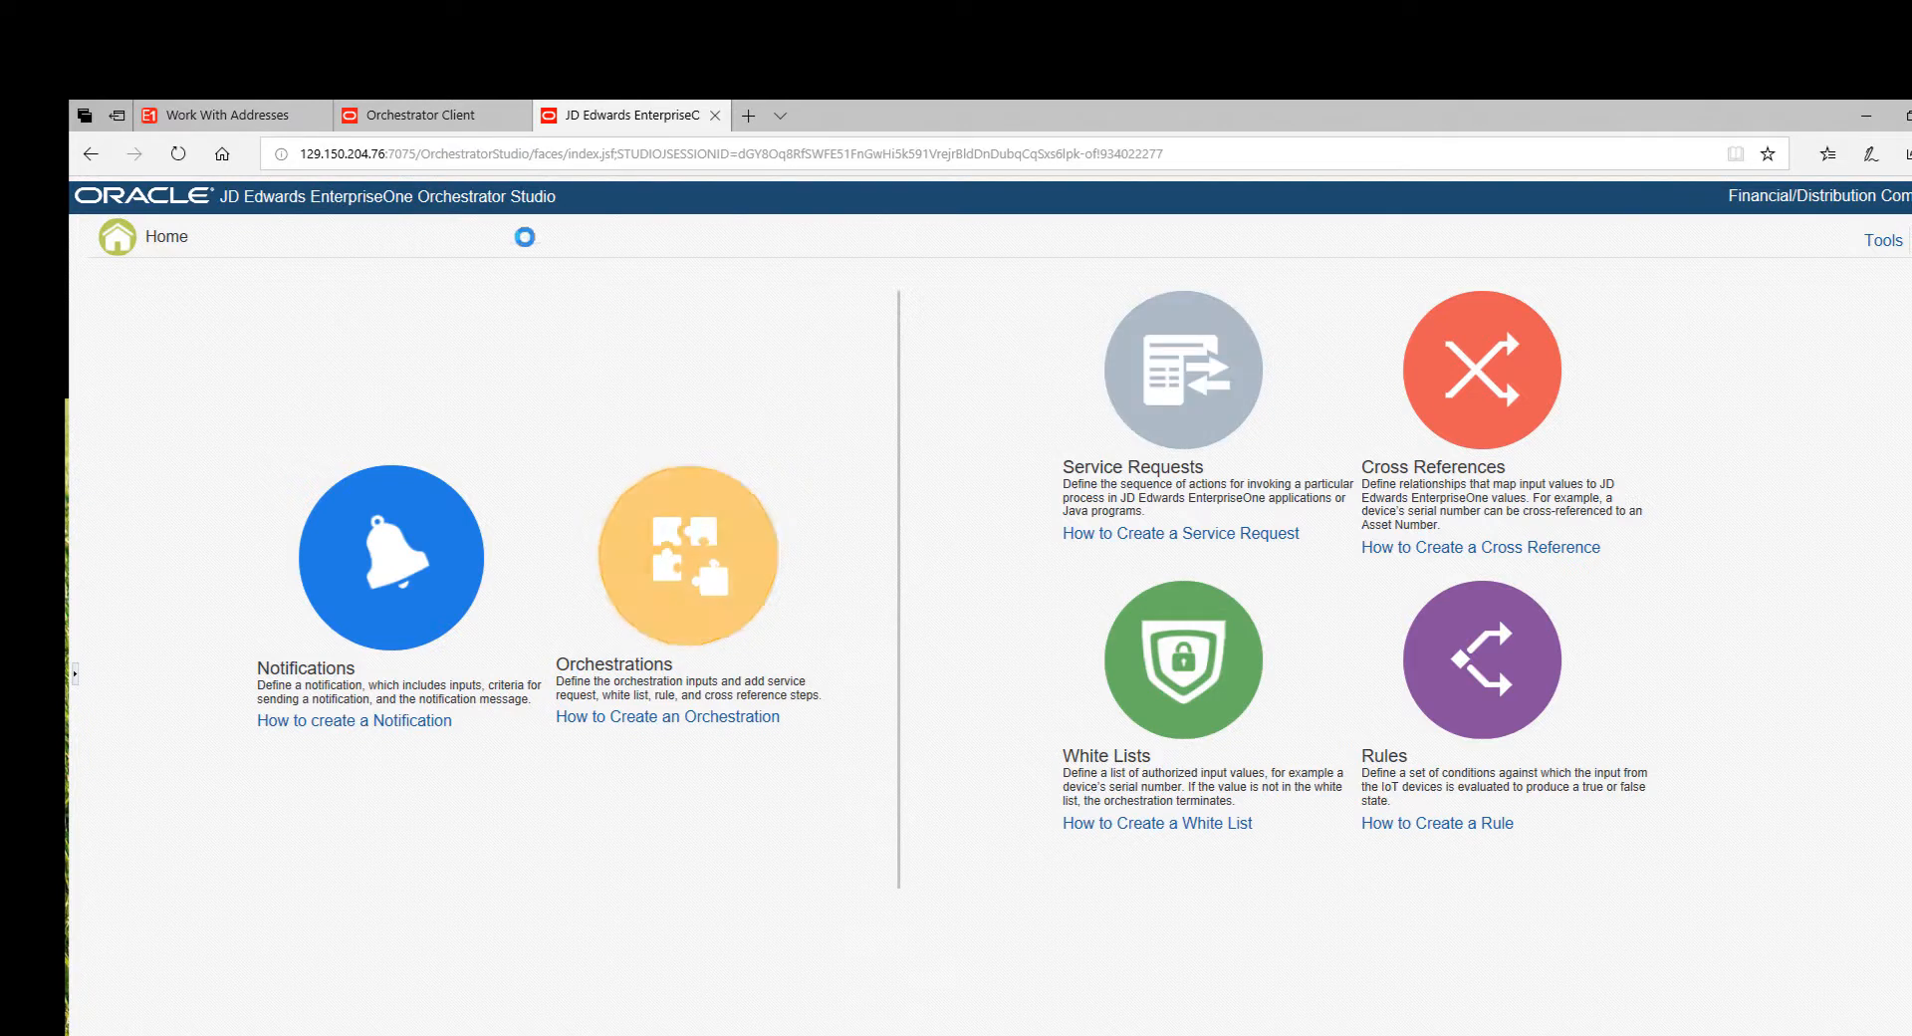
# Load JDE_ORCH_RemoveOrderItemShortage in the Orchestrator Client, then advance to the closing slide
pyautogui.click(460, 118)
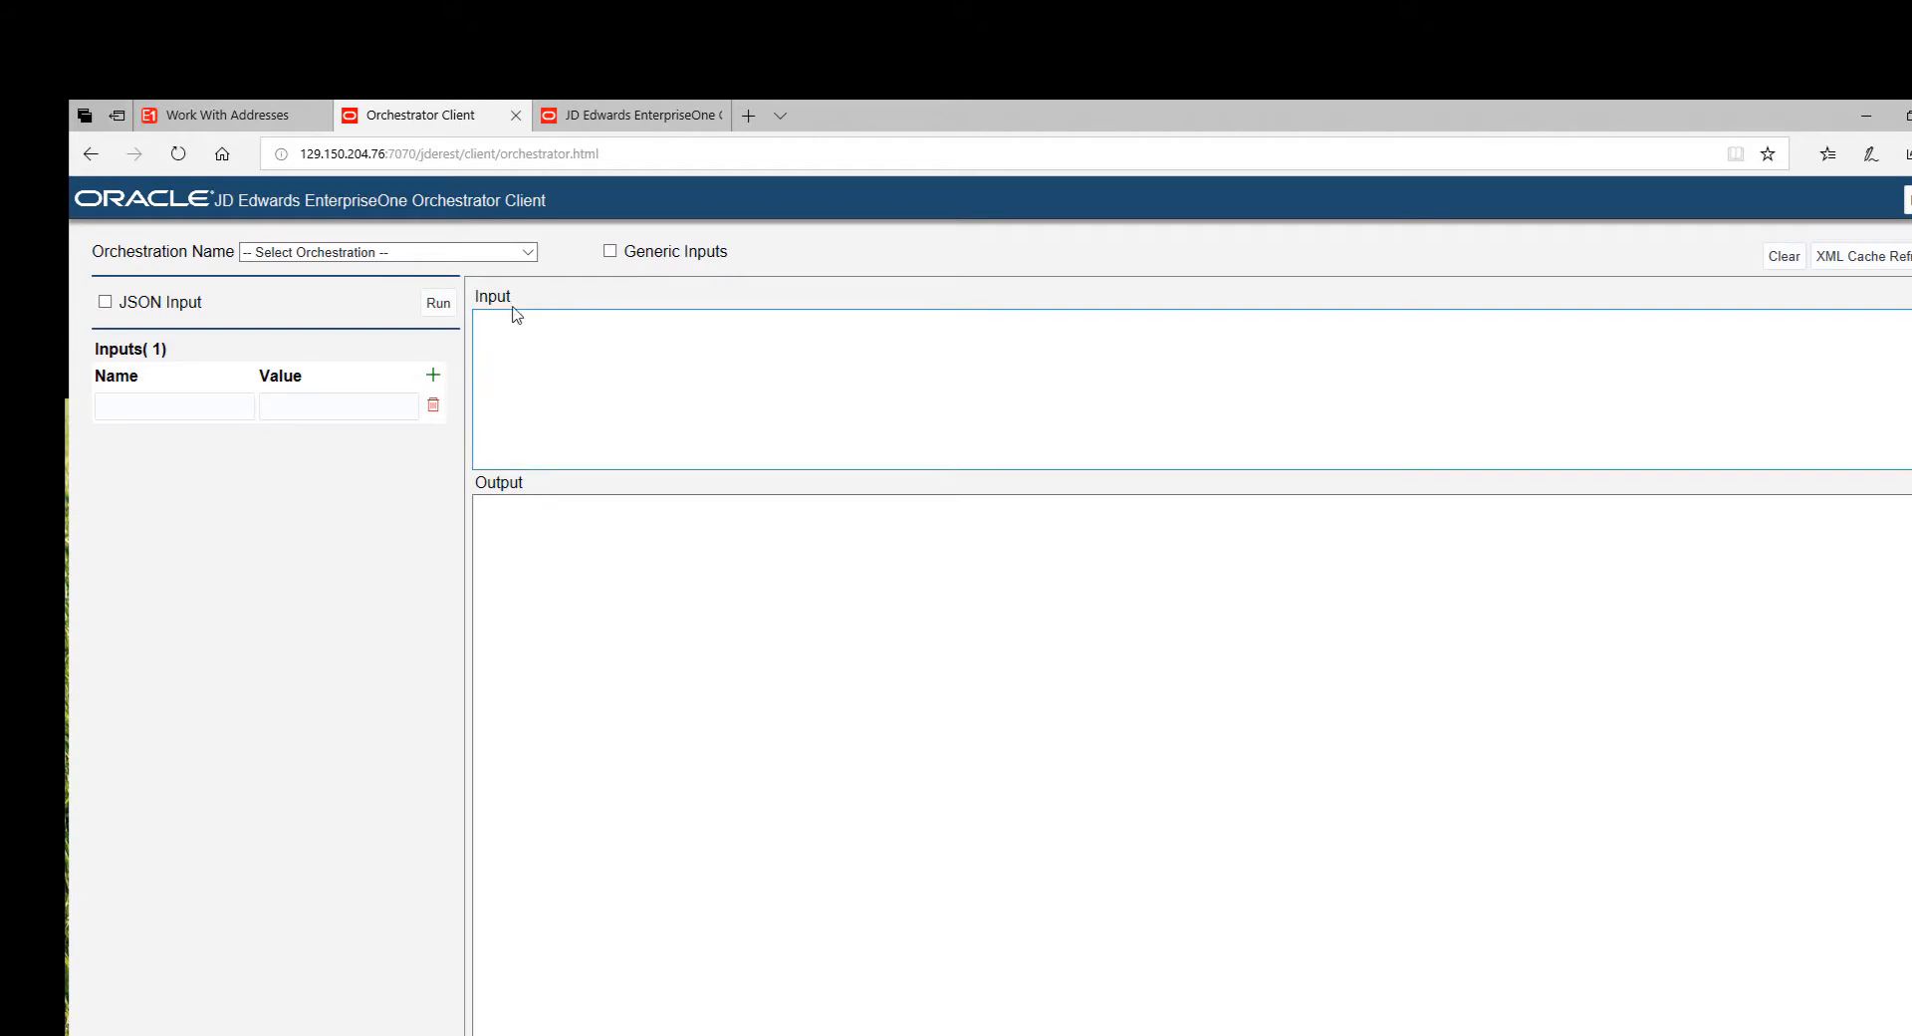
pyautogui.click(527, 253)
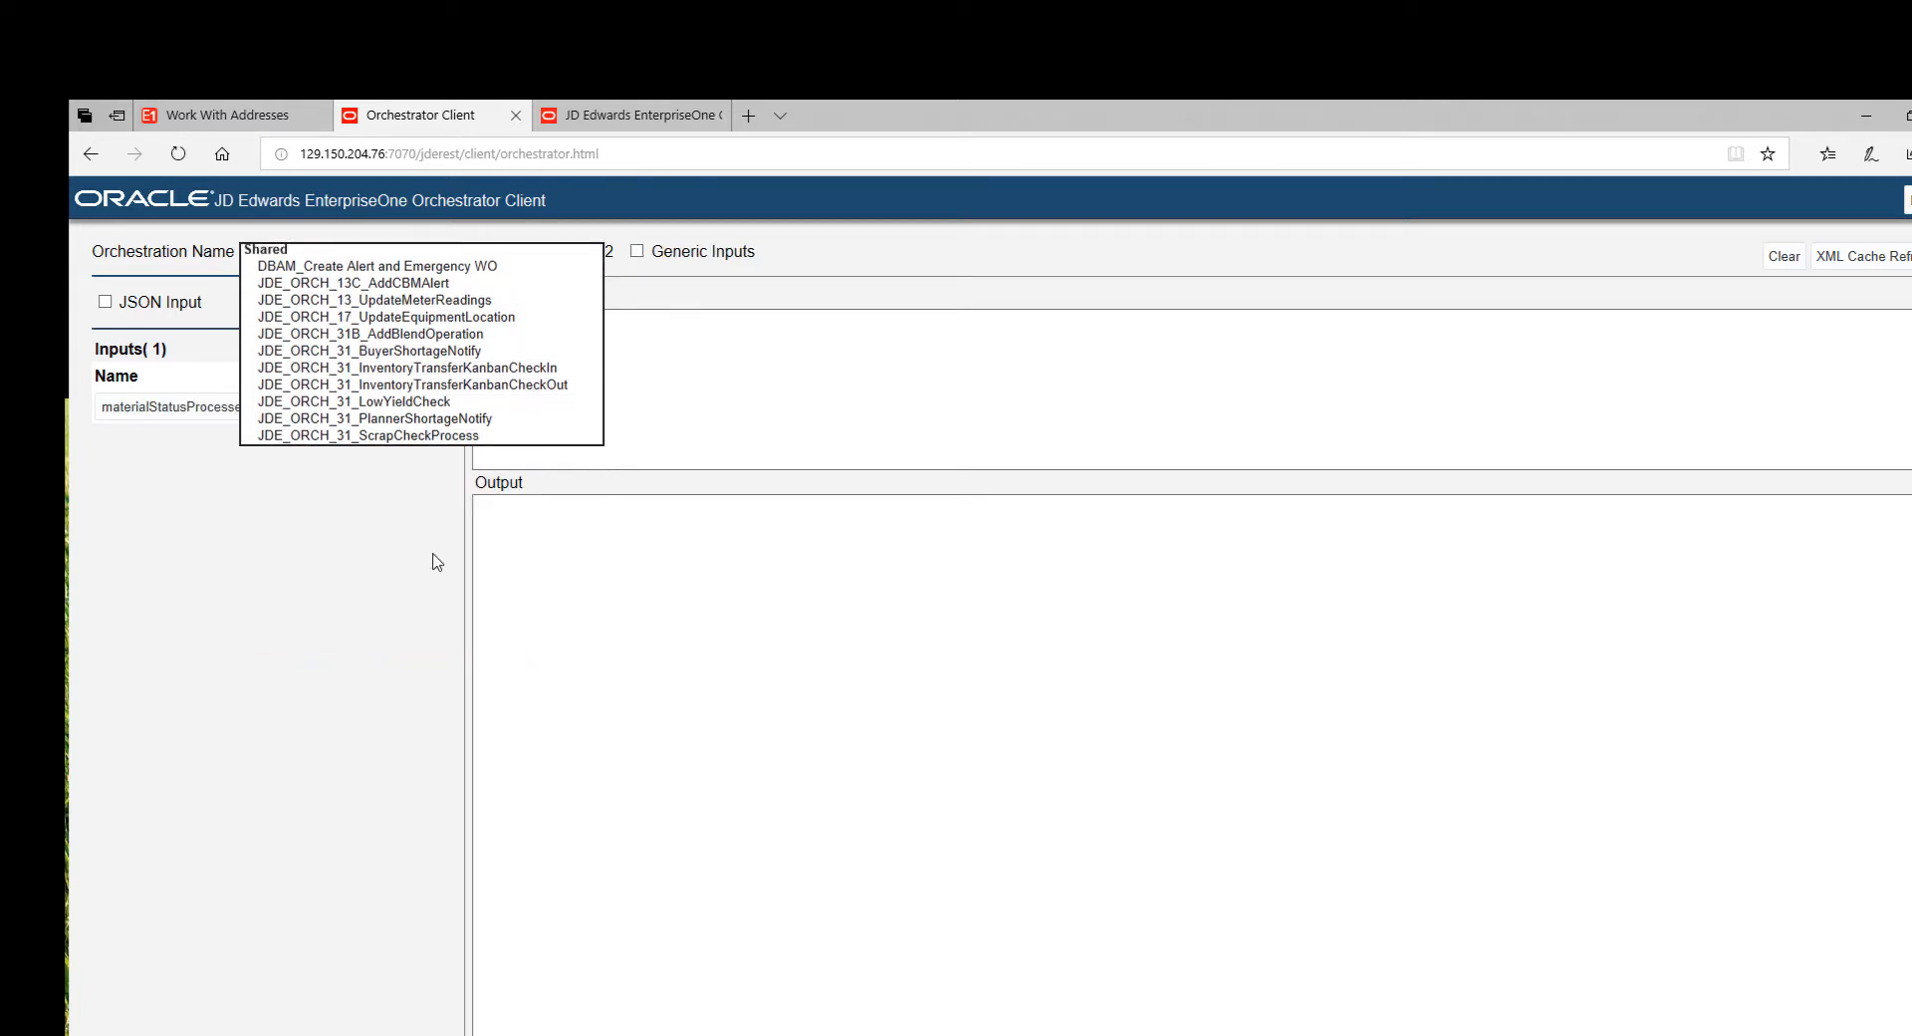
pyautogui.click(433, 556)
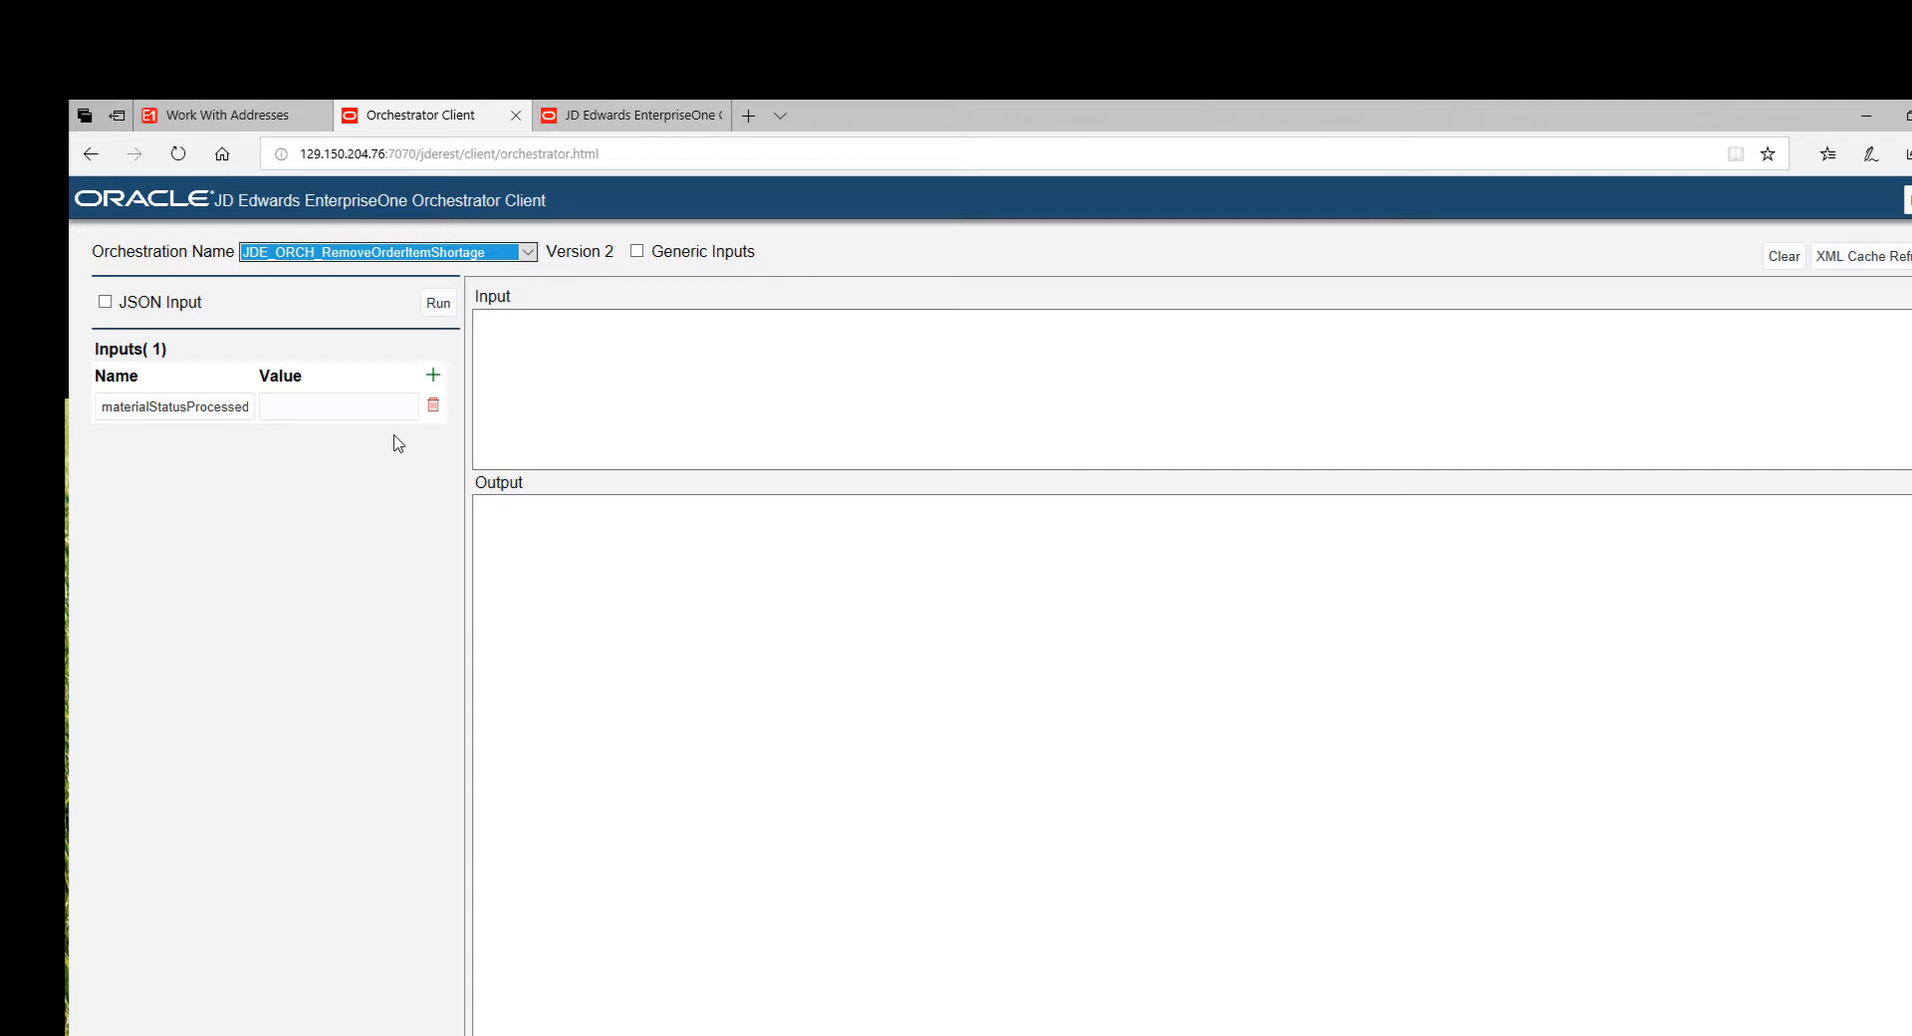
pyautogui.click(375, 397)
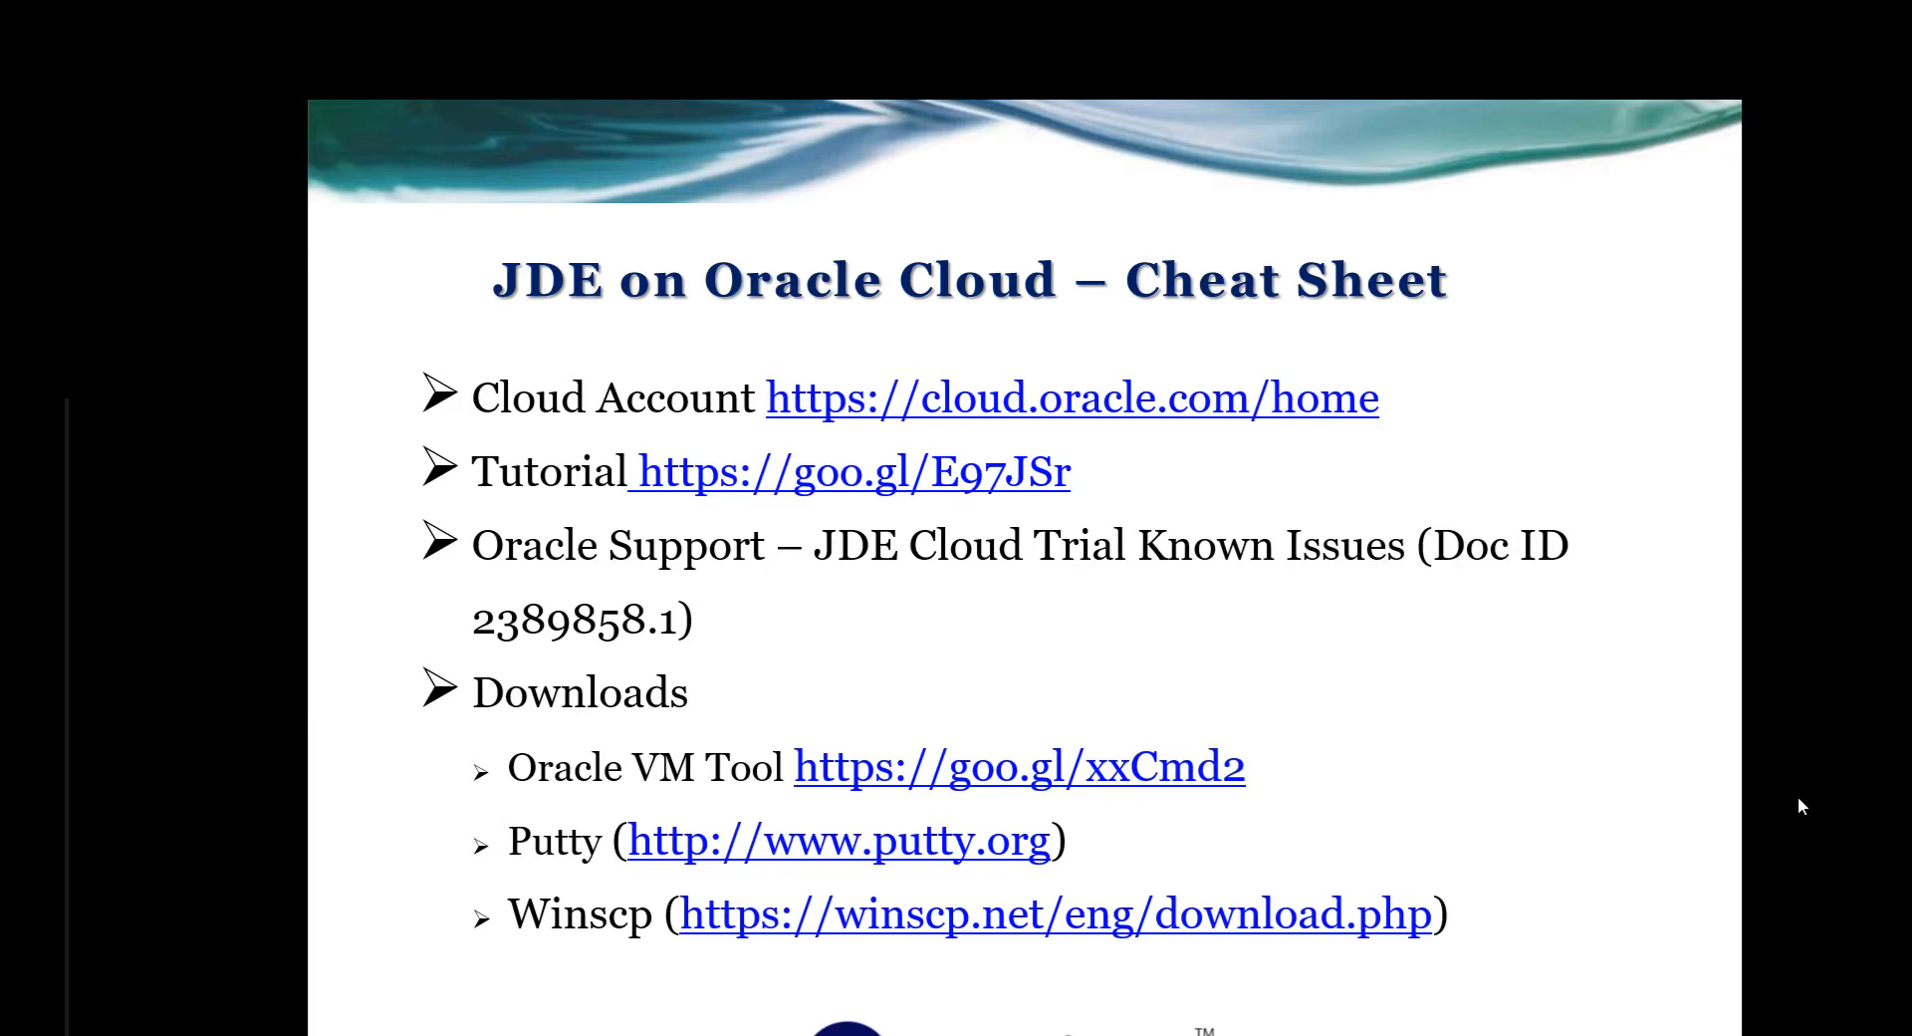
pyautogui.press('Right')
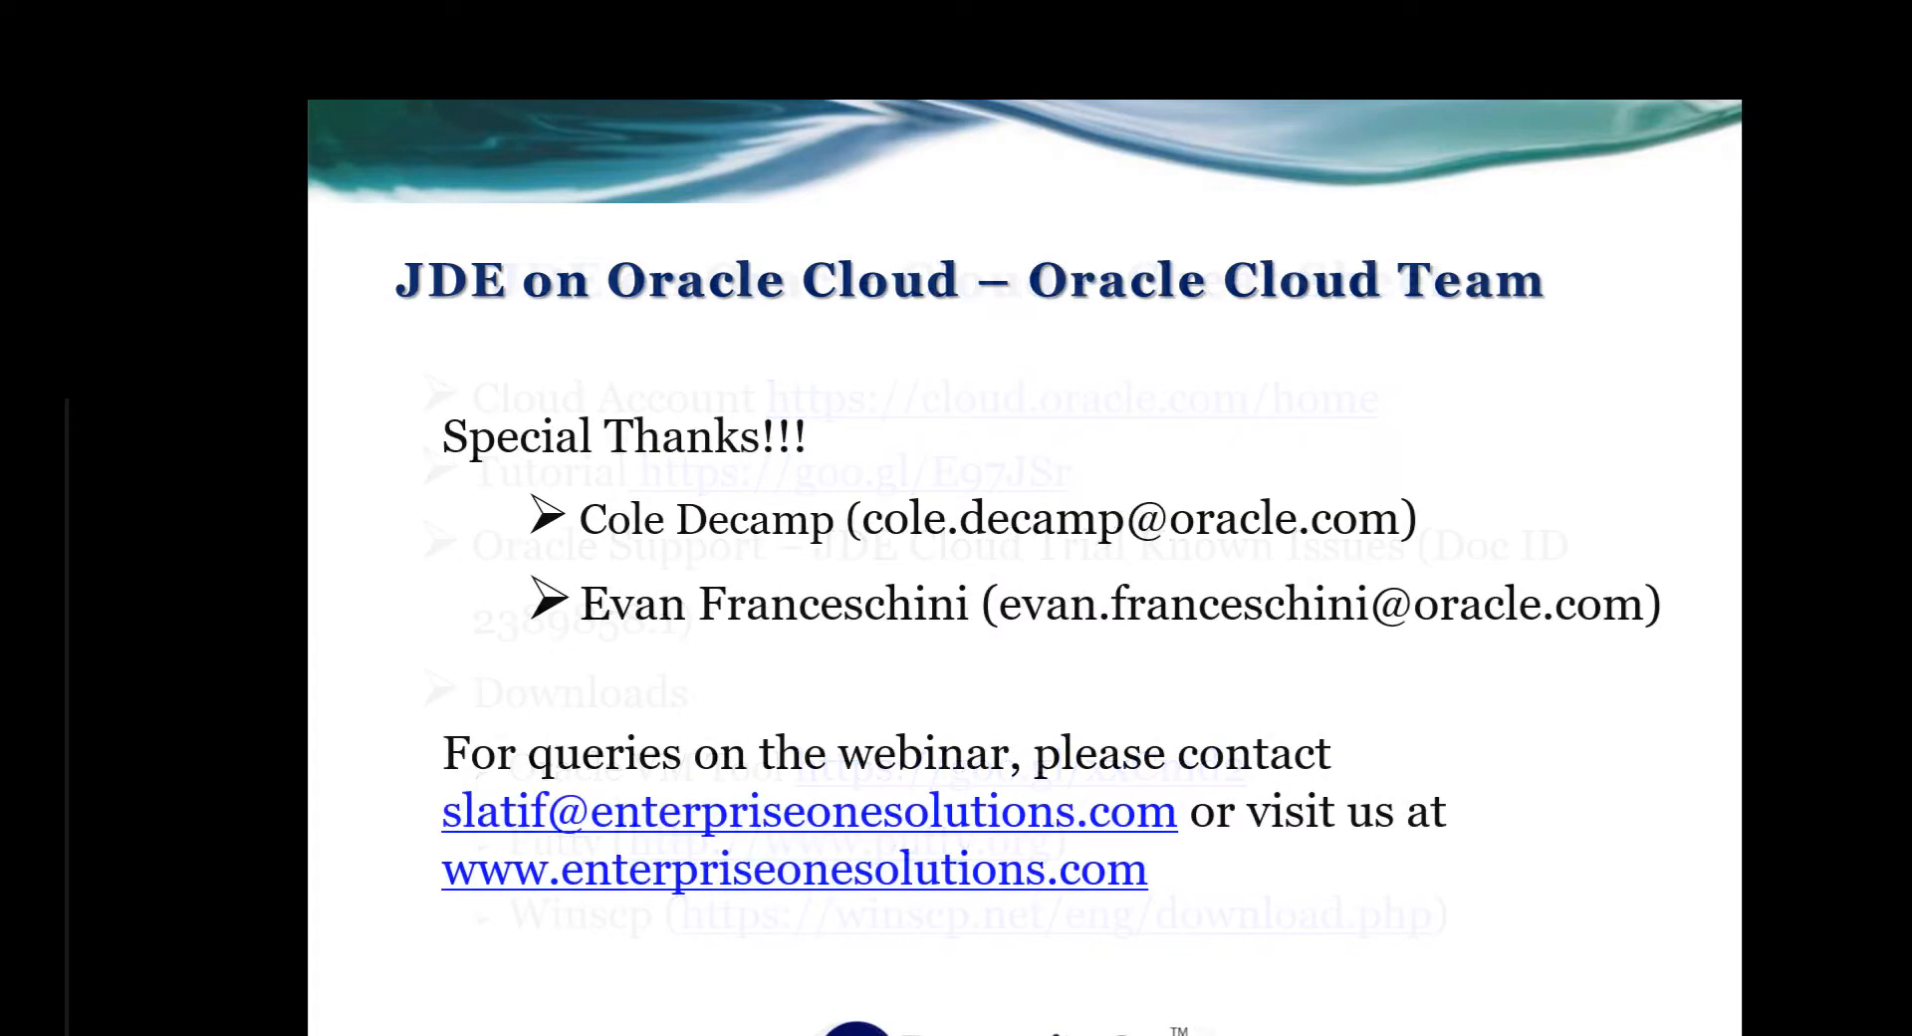